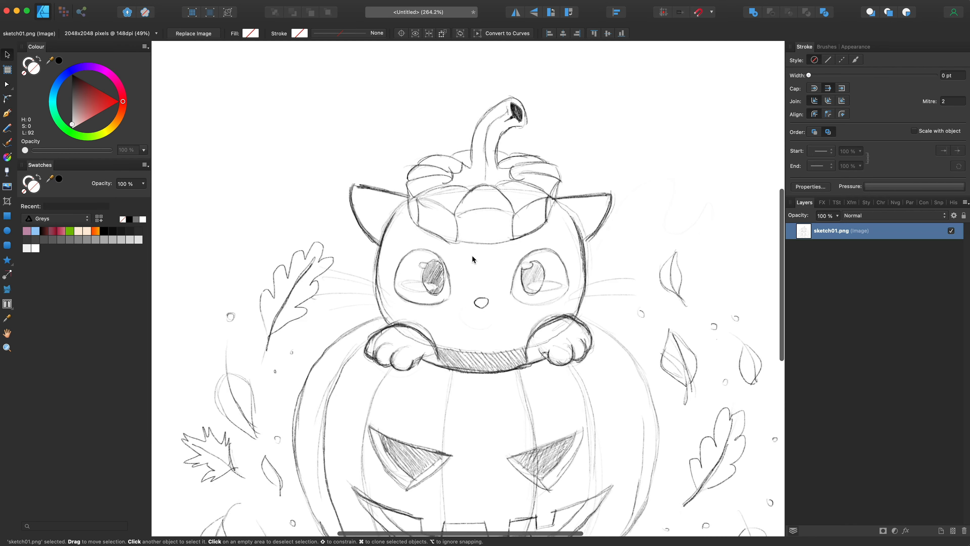
Import the custom colour palette file from the project folder as a document palette
{"action": "scroll", "coordinate": [474, 258], "scroll_direction": "down", "scroll_amount": 4}
{"action": "scroll", "coordinate": [475, 258], "scroll_direction": "up", "scroll_amount": 2}
{"action": "left_click", "coordinate": [145, 165]}
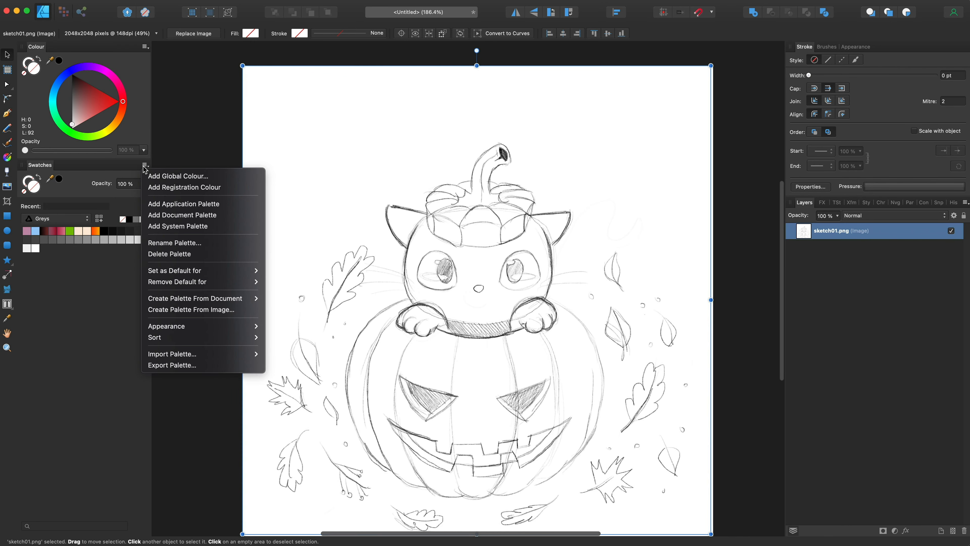
{"action": "mouse_move", "coordinate": [167, 355]}
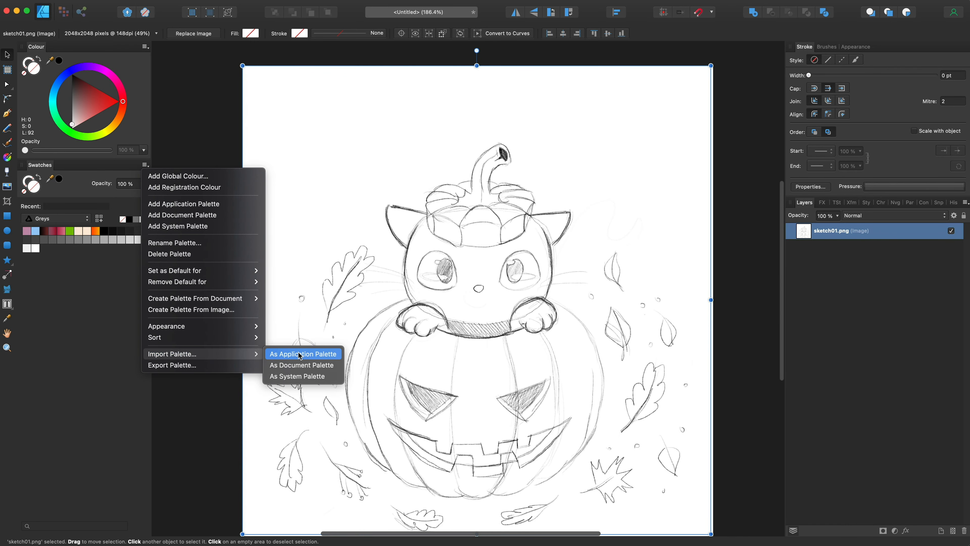
{"action": "left_click", "coordinate": [301, 365]}
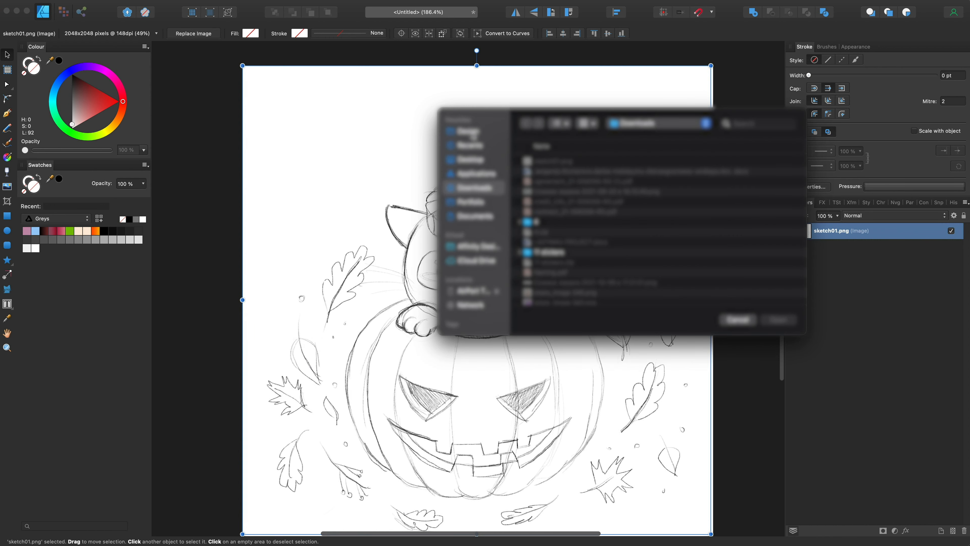
{"action": "left_click", "coordinate": [473, 131]}
{"action": "double_click", "coordinate": [545, 162]}
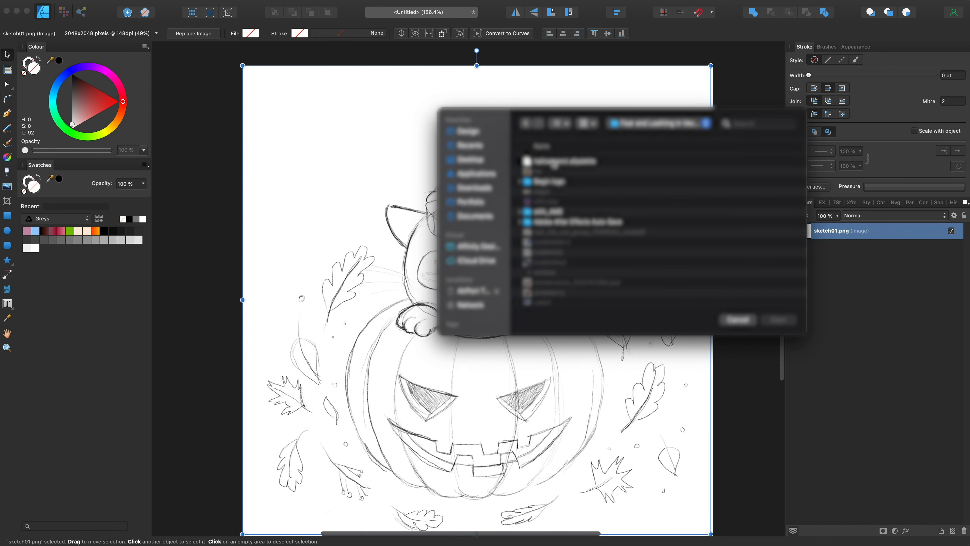
{"action": "double_click", "coordinate": [556, 162]}
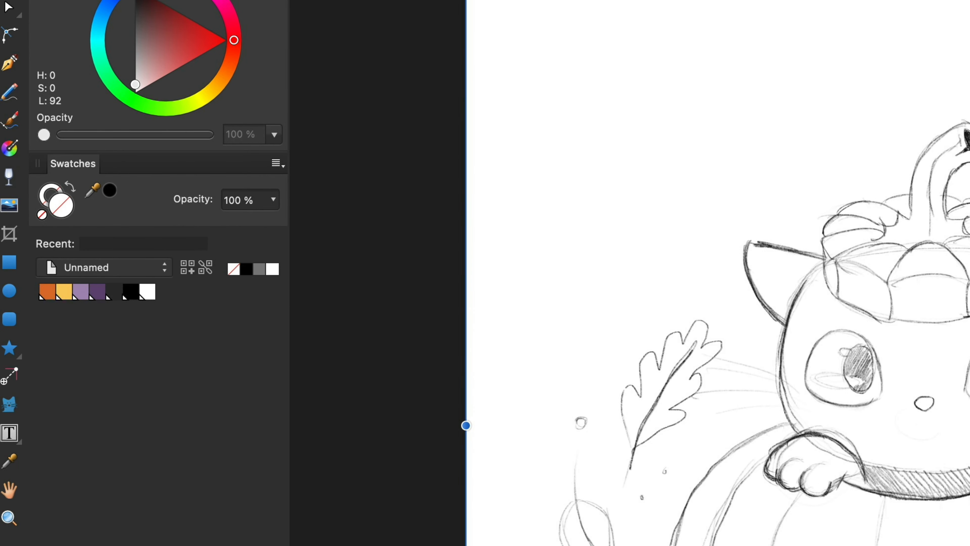
Deselect the sketch image, add a new layer and place it beneath the image
{"action": "scroll", "coordinate": [718, 273], "scroll_direction": "down", "scroll_amount": 1}
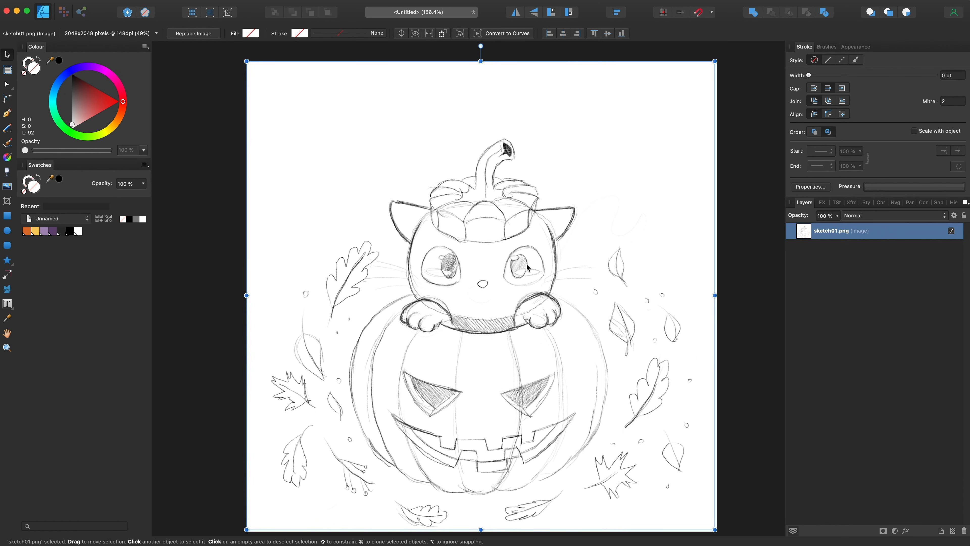
{"action": "left_click", "coordinate": [194, 263]}
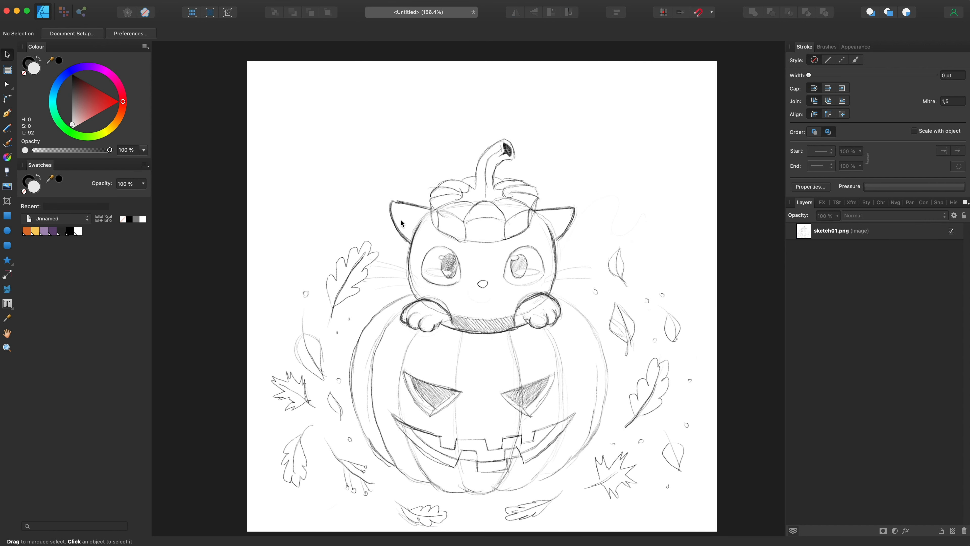
{"action": "scroll", "coordinate": [493, 295], "scroll_direction": "up", "scroll_amount": 5}
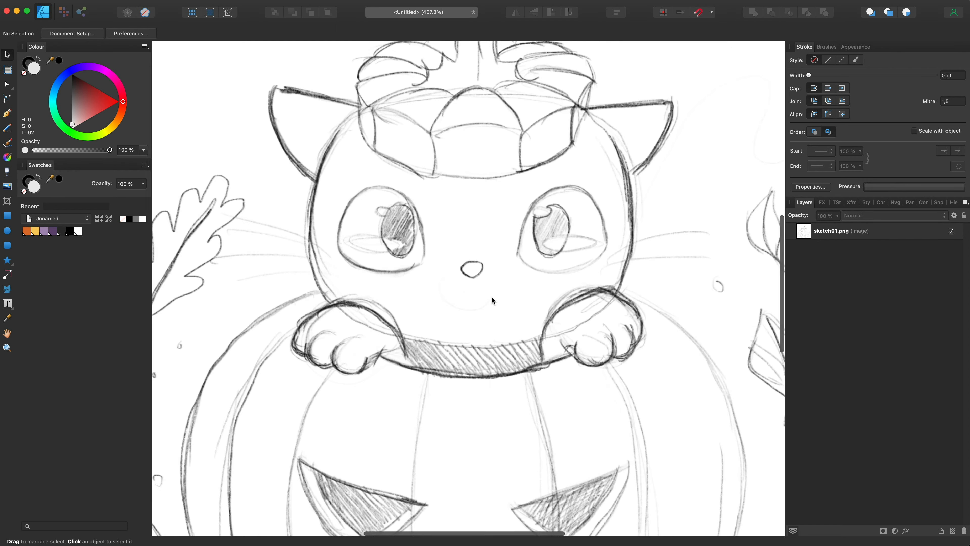
{"action": "scroll", "coordinate": [348, 321], "scroll_direction": "down", "scroll_amount": 5}
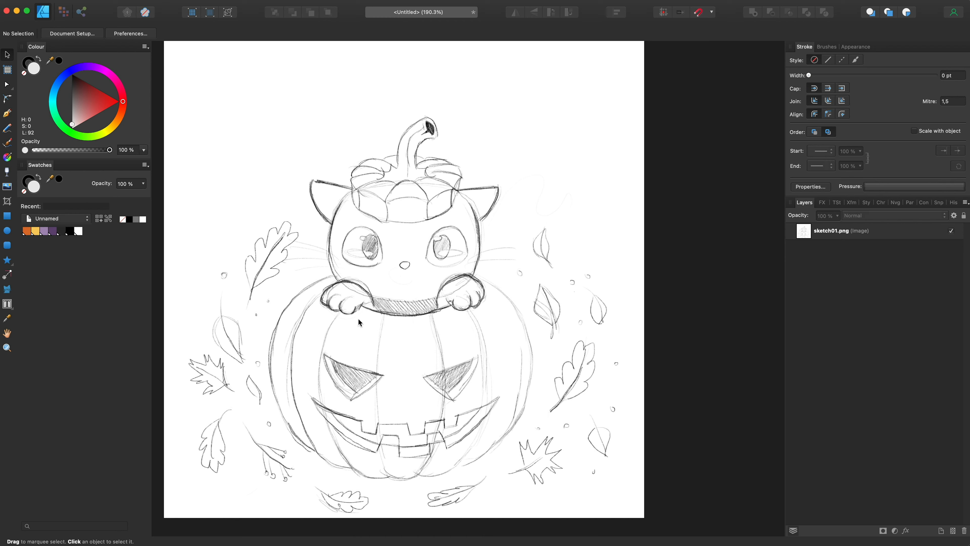
{"action": "left_click", "coordinate": [941, 531]}
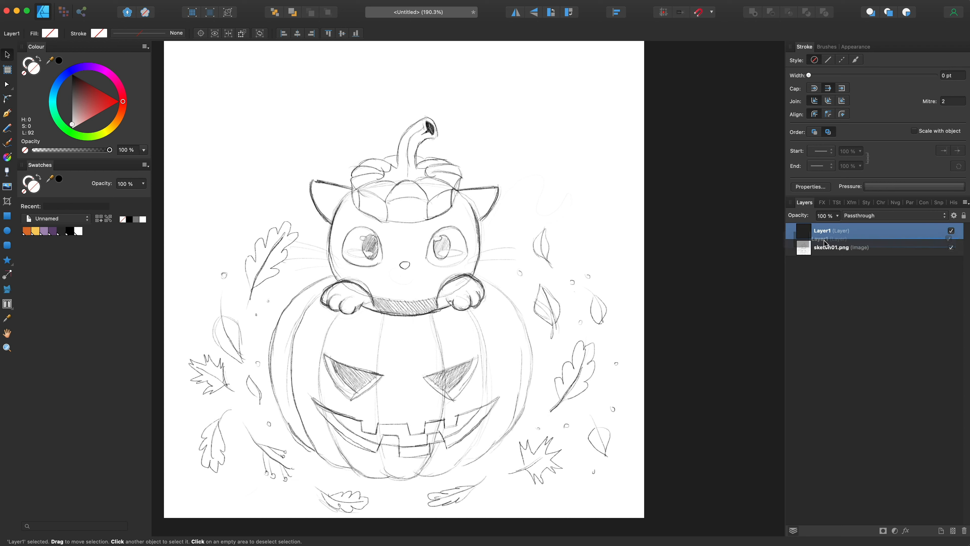
{"action": "left_click_drag", "start_coordinate": [824, 240], "coordinate": [817, 256]}
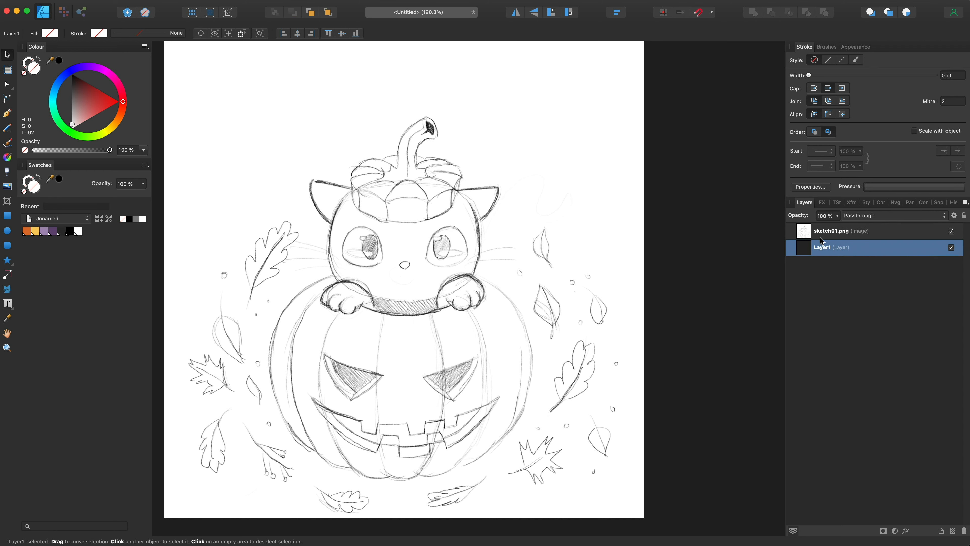
Lower the opacity of the sketch01.png image to 40%
{"action": "left_click", "coordinate": [838, 231]}
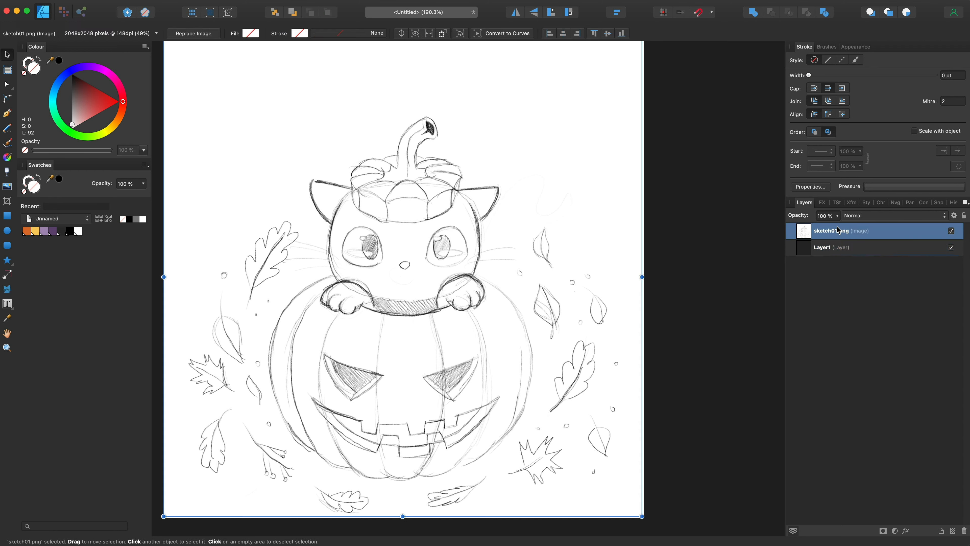
{"action": "left_click", "coordinate": [837, 216]}
{"action": "mouse_move", "coordinate": [837, 228]}
{"action": "left_mouse_down"}
{"action": "mouse_move", "coordinate": [758, 226]}
{"action": "mouse_move", "coordinate": [777, 230]}
{"action": "left_mouse_up"}
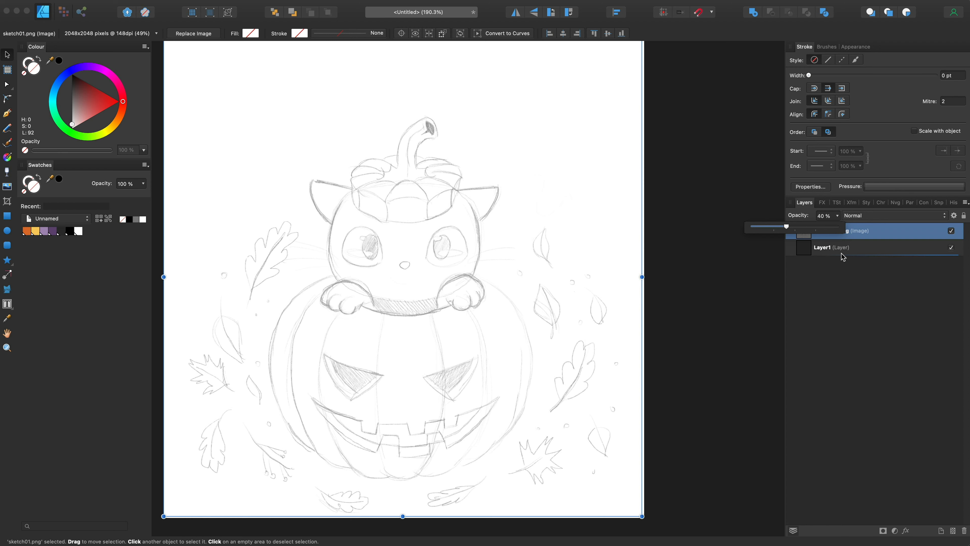
Draw a rectangle over the cat's head on Layer1, filled with the palette's dark grey, Global Colour 5
{"action": "left_click", "coordinate": [818, 250]}
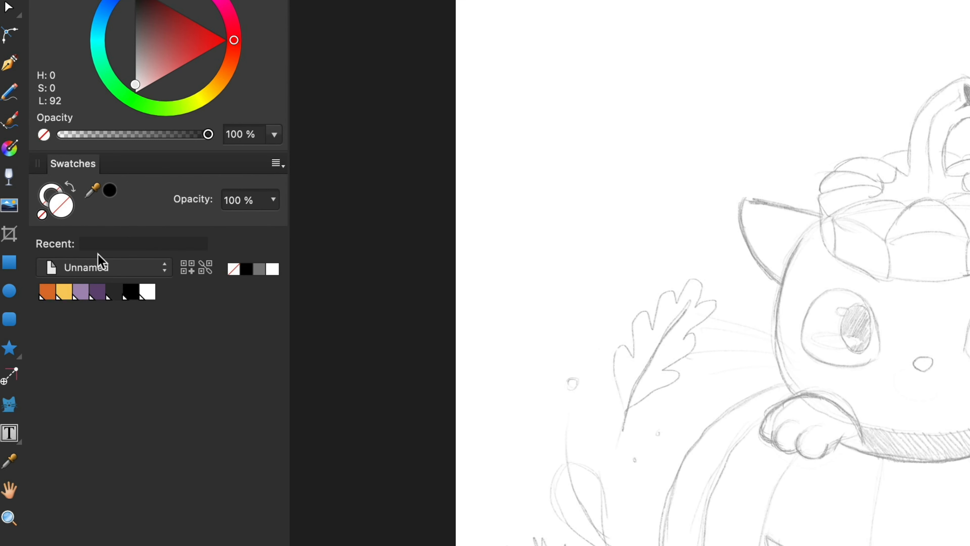
{"action": "left_click", "coordinate": [114, 293]}
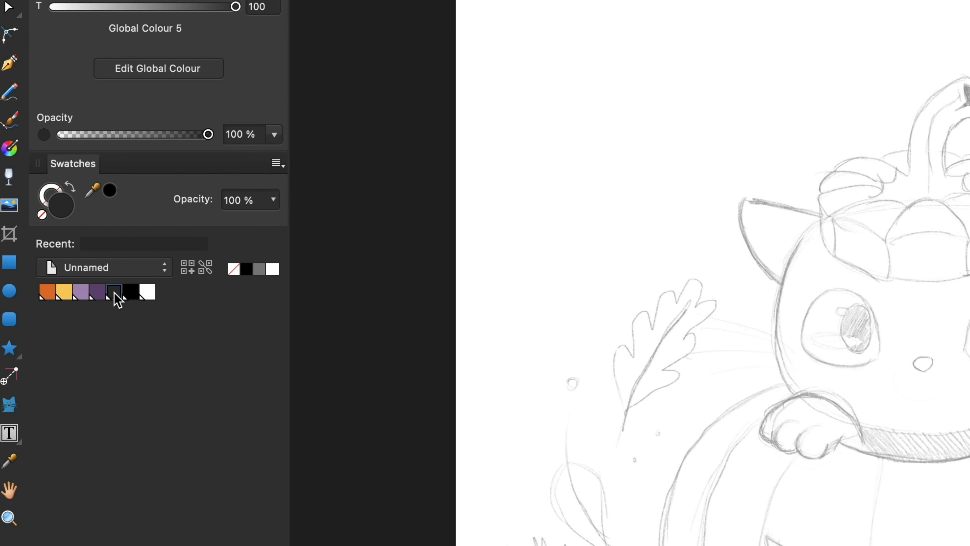
{"action": "left_click", "coordinate": [11, 267]}
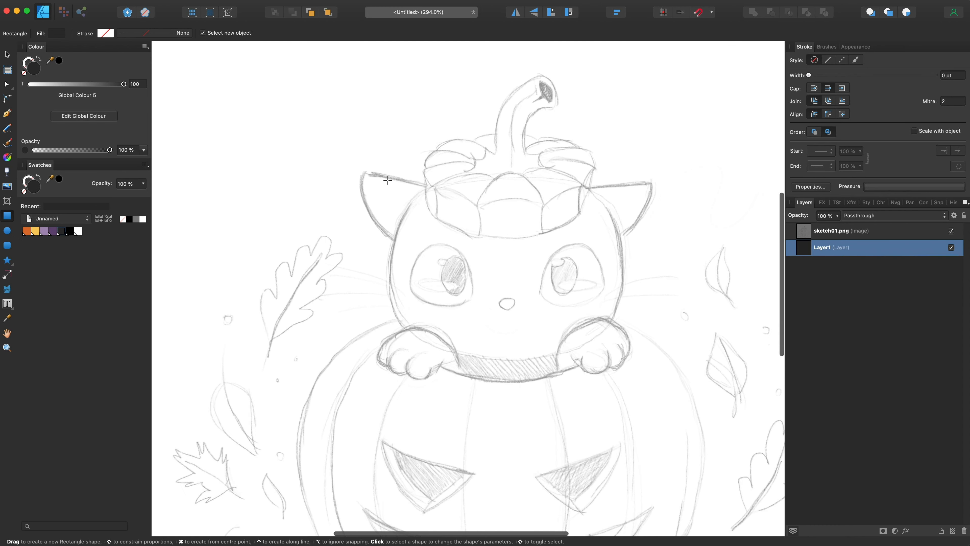
{"action": "left_click_drag", "start_coordinate": [388, 176], "coordinate": [622, 360]}
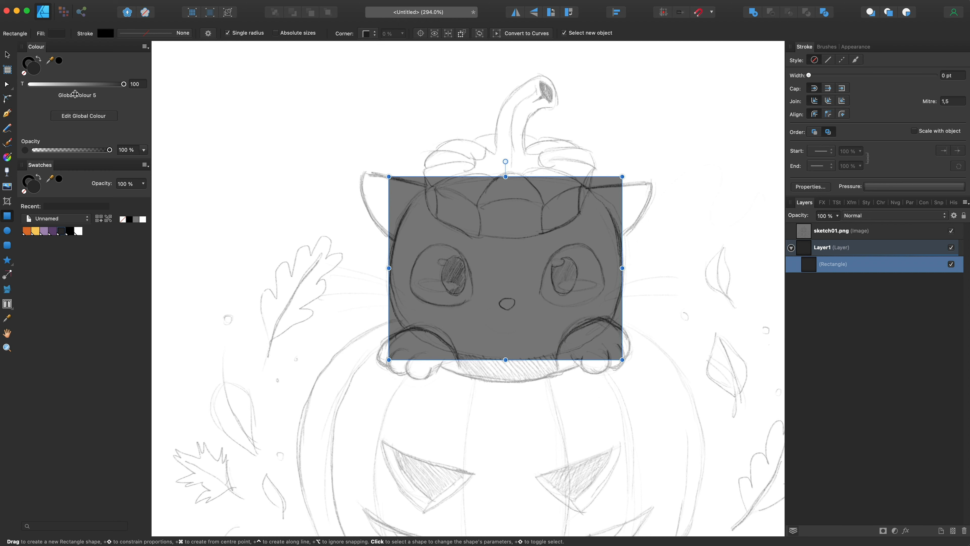
Lock the sketch01.png image
{"action": "left_click", "coordinate": [8, 84]}
{"action": "key", "text": "v"}
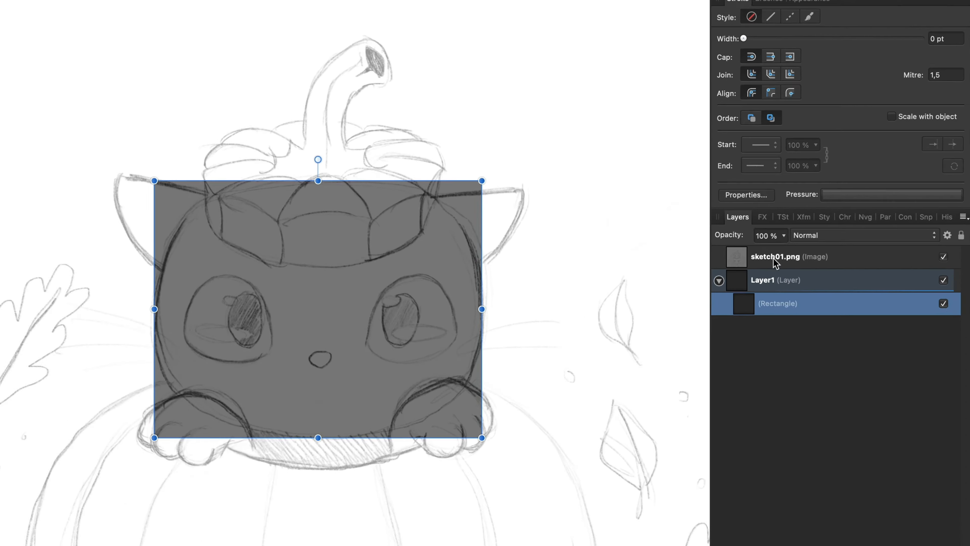
{"action": "left_click", "coordinate": [701, 297]}
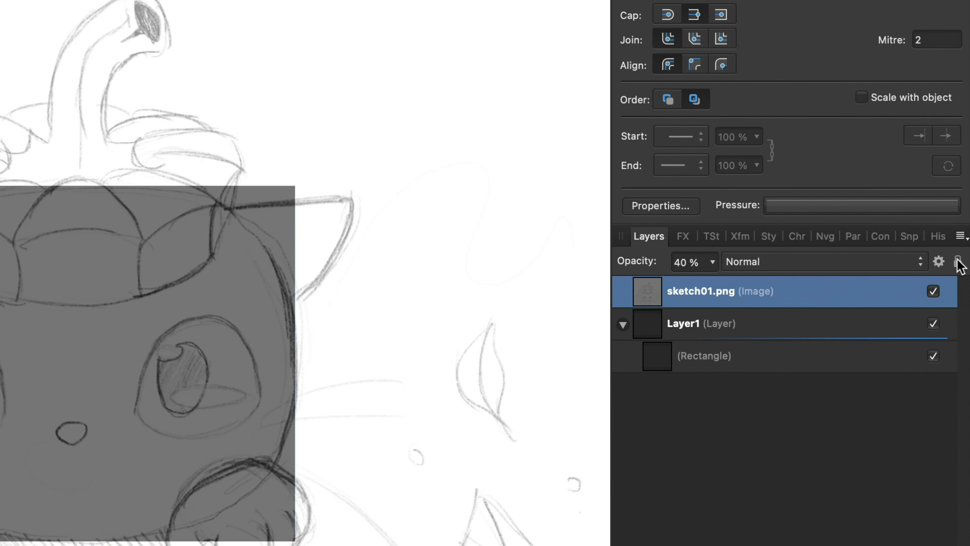
Move the head rectangle out of Layer1 to sit directly above it, and convert it to curves
{"action": "left_click", "coordinate": [693, 355]}
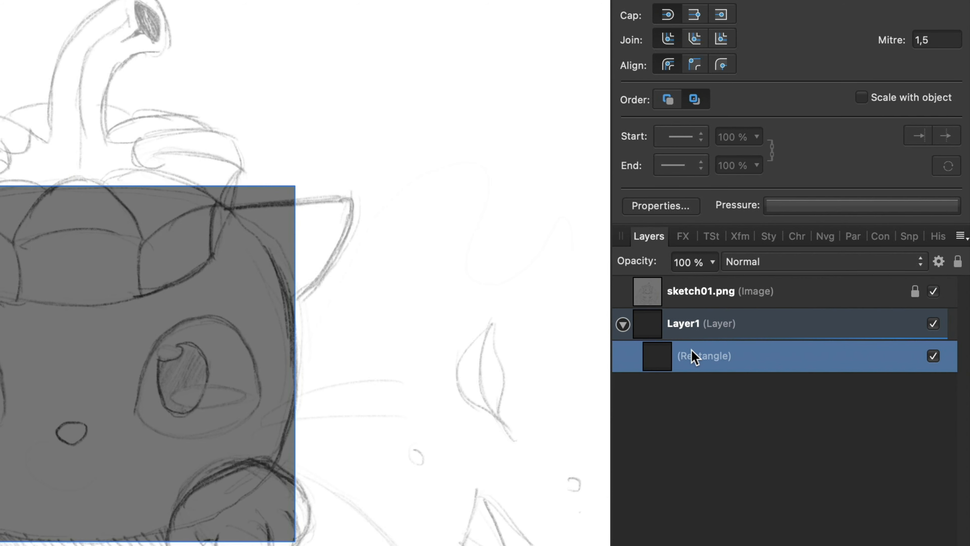
{"action": "mouse_move", "coordinate": [693, 353]}
{"action": "left_mouse_down"}
{"action": "mouse_move", "coordinate": [706, 338]}
{"action": "mouse_move", "coordinate": [672, 310]}
{"action": "mouse_move", "coordinate": [682, 344]}
{"action": "left_mouse_up"}
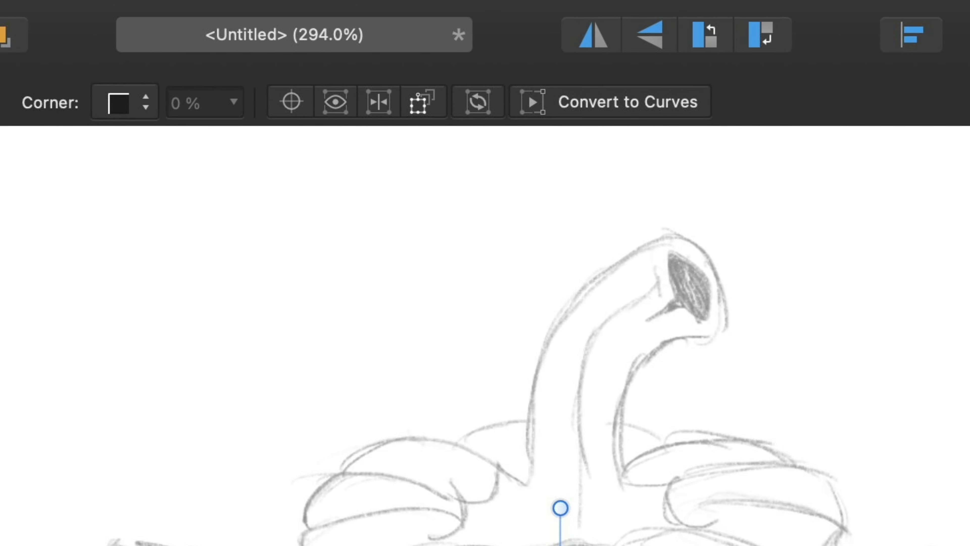
{"action": "left_click", "coordinate": [623, 106]}
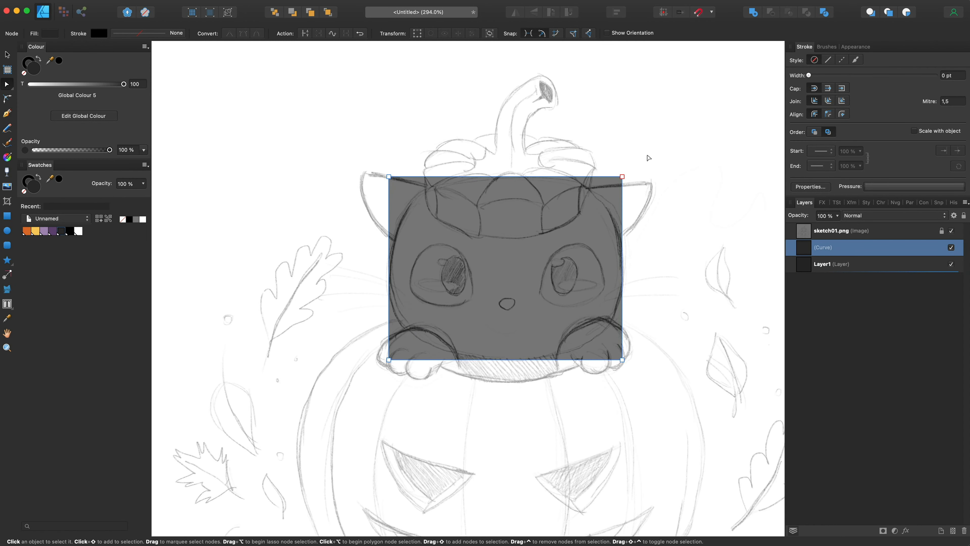
Round the head shape's upper corners to a radius of about 104 px and its lower corners to about 108 px
{"action": "left_click_drag", "start_coordinate": [648, 154], "coordinate": [359, 198]}
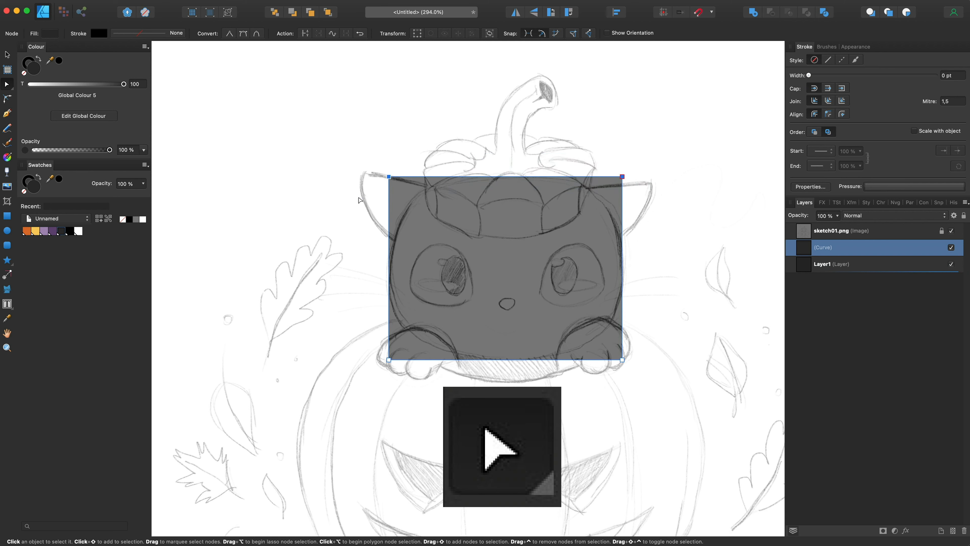
{"action": "left_click", "coordinate": [7, 100]}
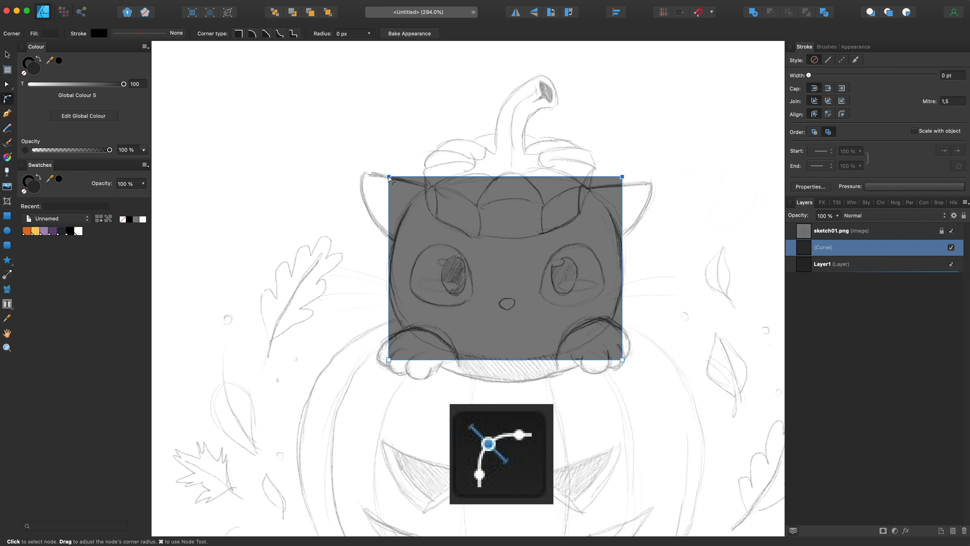
{"action": "left_click_drag", "start_coordinate": [408, 202], "coordinate": [457, 266]}
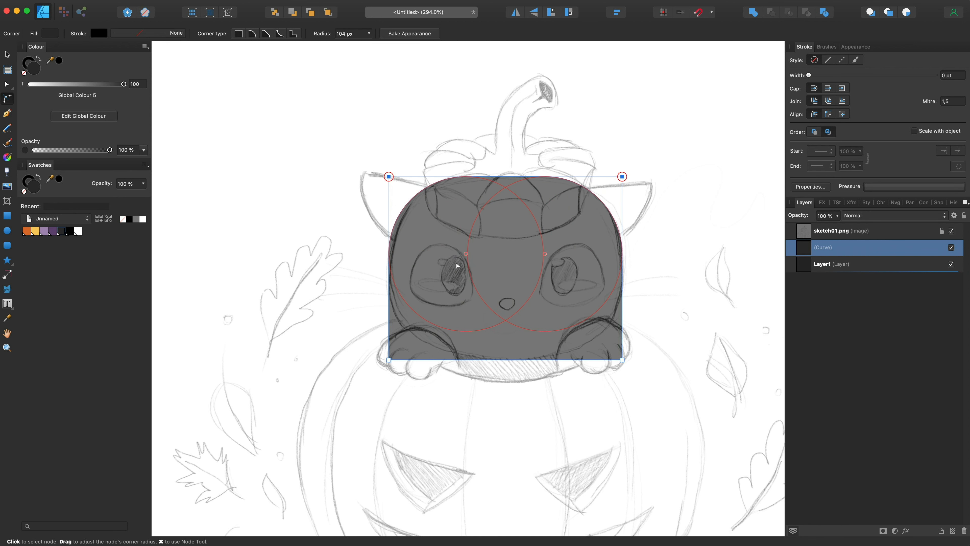
{"action": "left_click_drag", "start_coordinate": [318, 400], "coordinate": [687, 346]}
{"action": "left_click_drag", "start_coordinate": [623, 362], "coordinate": [574, 250]}
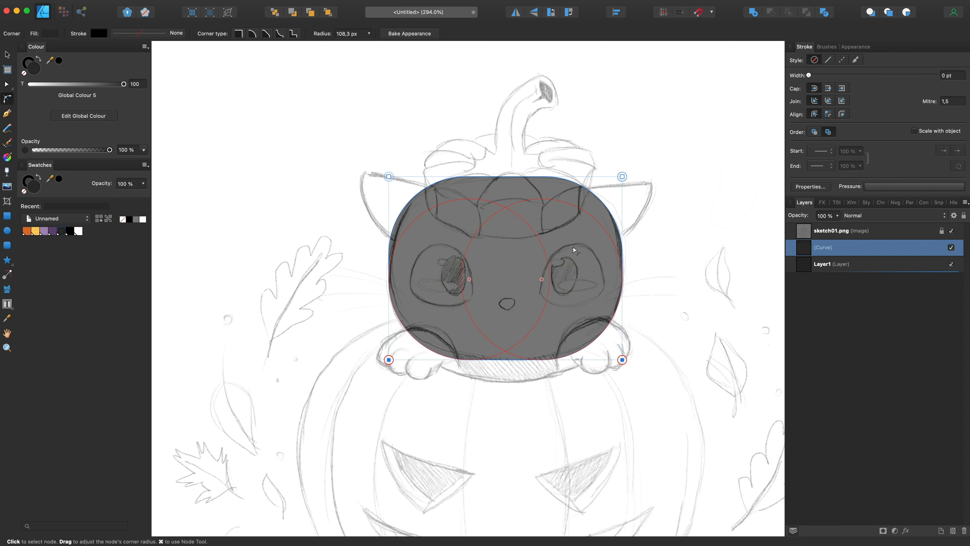
Fine-tune the rounding of the head's upper corners and set the lower corners' radius to about 108.5 px
{"action": "left_click_drag", "start_coordinate": [722, 156], "coordinate": [300, 203]}
{"action": "mouse_move", "coordinate": [466, 255]}
{"action": "left_mouse_down"}
{"action": "mouse_move", "coordinate": [477, 269]}
{"action": "mouse_move", "coordinate": [467, 261]}
{"action": "left_mouse_up"}
{"action": "left_click_drag", "start_coordinate": [304, 398], "coordinate": [766, 319]}
{"action": "left_click_drag", "start_coordinate": [623, 359], "coordinate": [574, 276]}
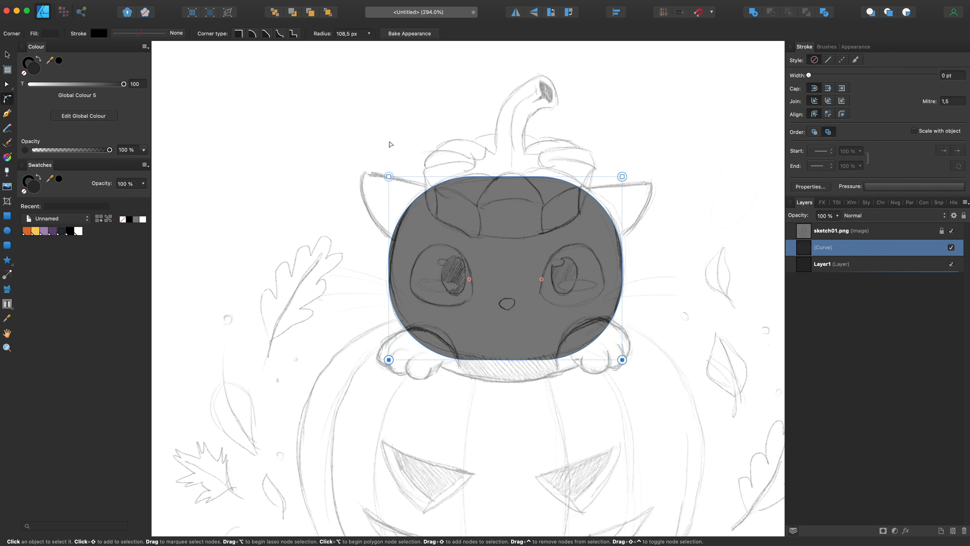
{"action": "left_click_drag", "start_coordinate": [326, 118], "coordinate": [785, 273]}
{"action": "mouse_move", "coordinate": [541, 260]}
{"action": "left_mouse_down"}
{"action": "mouse_move", "coordinate": [526, 282]}
{"action": "mouse_move", "coordinate": [548, 255]}
{"action": "mouse_move", "coordinate": [540, 267]}
{"action": "left_mouse_up"}
{"action": "key", "text": "super+z"}
{"action": "key", "text": "super+z"}
{"action": "key", "text": "super+z"}
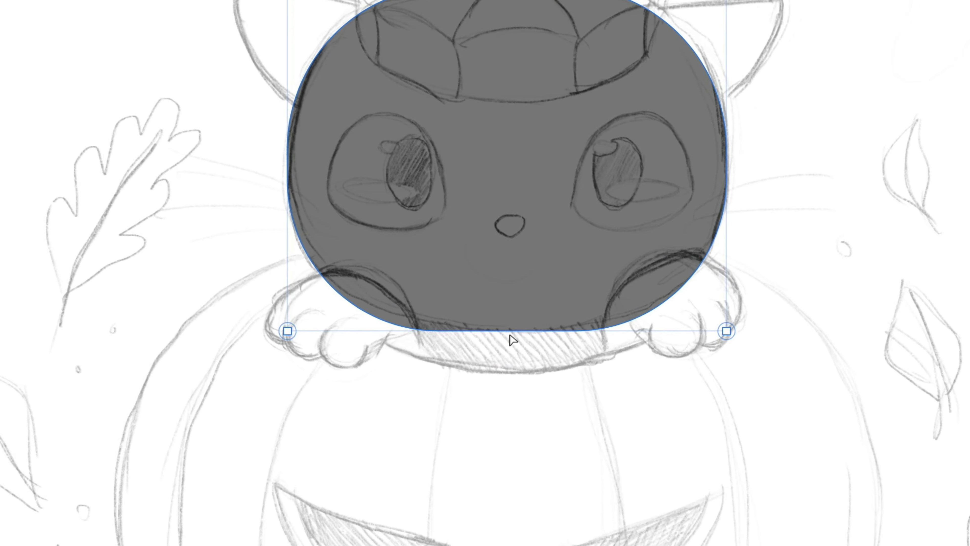
Add a node at the middle of the head's bottom edge and raise both lower corner nodes slightly
{"action": "left_click", "coordinate": [507, 330]}
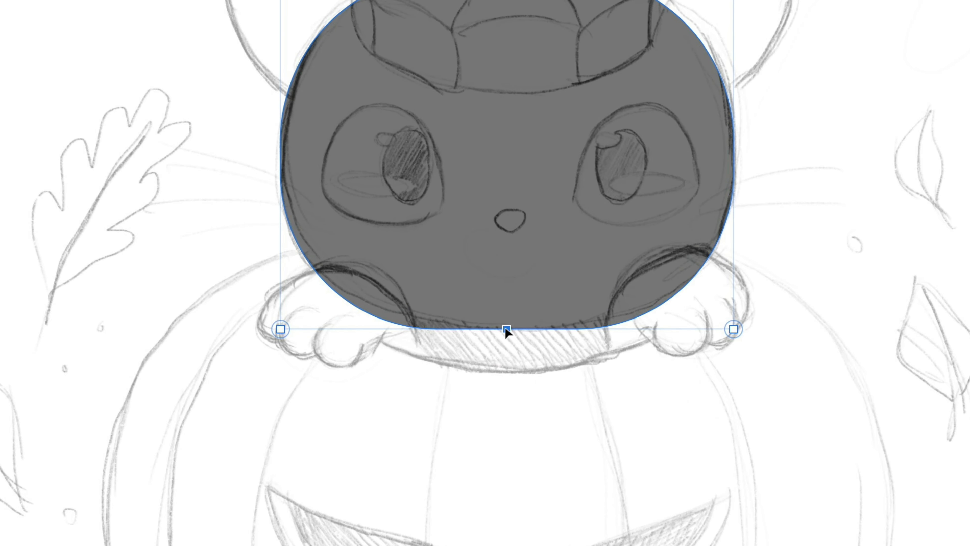
{"action": "left_click_drag", "start_coordinate": [505, 327], "coordinate": [504, 334]}
{"action": "left_click_drag", "start_coordinate": [275, 330], "coordinate": [275, 308]}
{"action": "left_click_drag", "start_coordinate": [734, 328], "coordinate": [734, 308]}
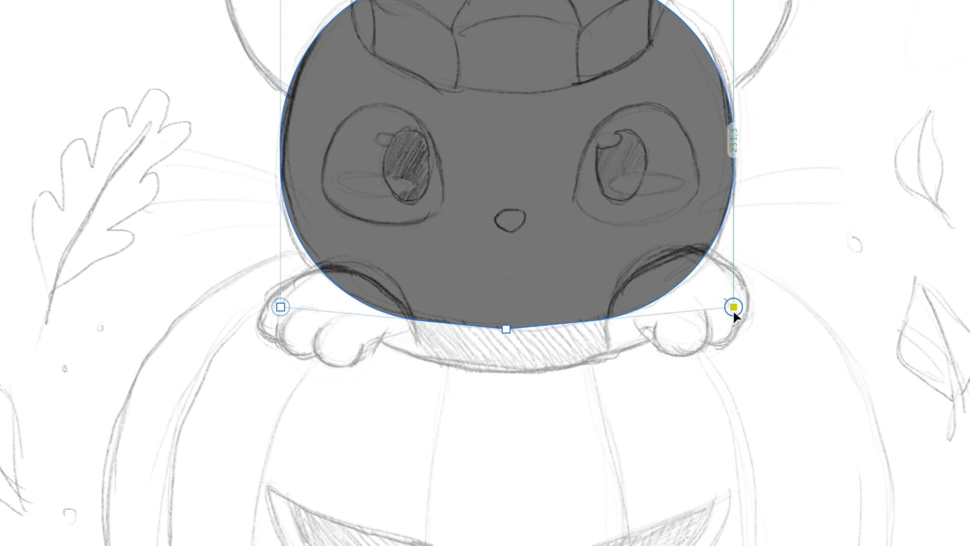
Convert the chin's middle node to a smooth node and adjust its curve to follow the sketch
{"action": "left_click", "coordinate": [504, 329]}
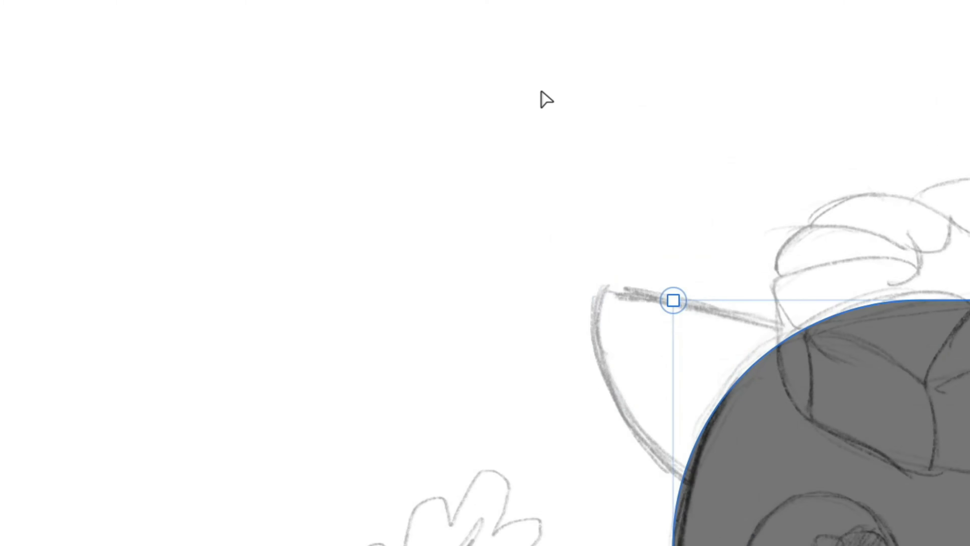
{"action": "left_click", "coordinate": [559, 122]}
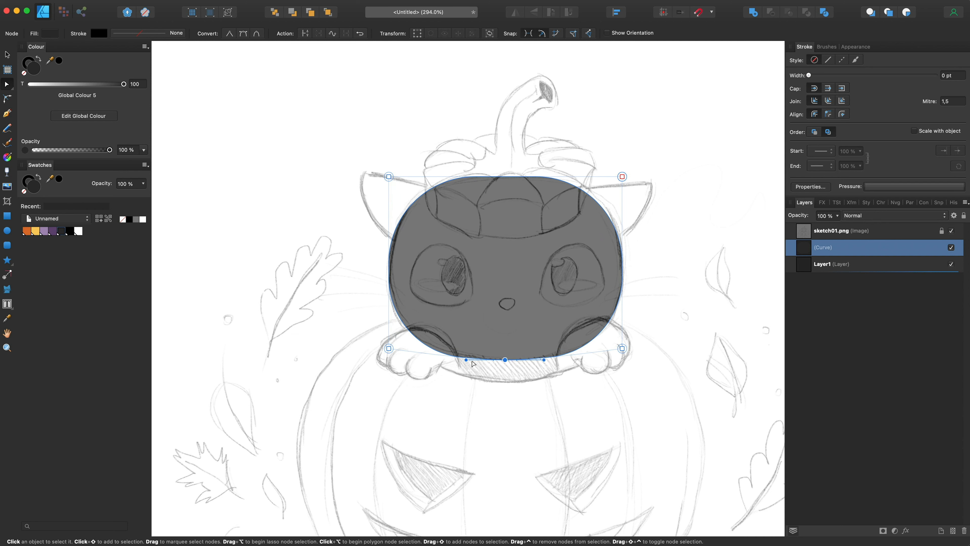
{"action": "left_click_drag", "start_coordinate": [466, 360], "coordinate": [474, 360]}
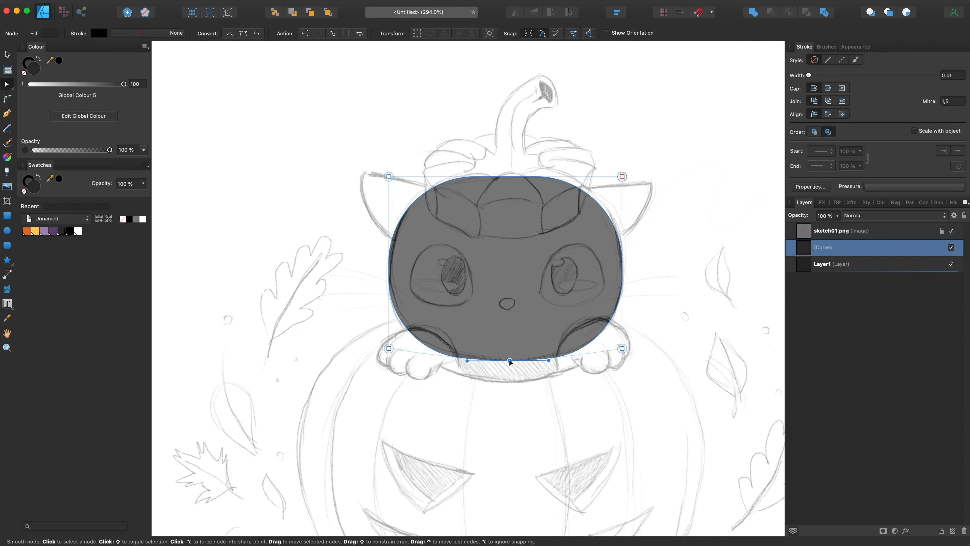
Nudge the head's two lower corner nodes upward and outward to match the sketched cheeks
{"action": "mouse_move", "coordinate": [387, 351]}
{"action": "left_mouse_down"}
{"action": "mouse_move", "coordinate": [395, 342]}
{"action": "mouse_move", "coordinate": [387, 347]}
{"action": "left_mouse_up"}
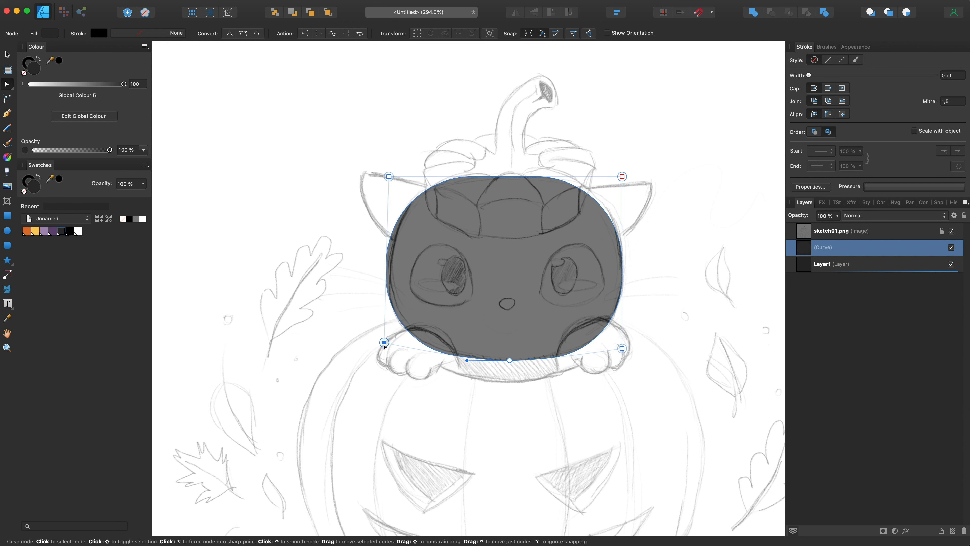
{"action": "left_click_drag", "start_coordinate": [623, 351], "coordinate": [623, 343]}
{"action": "scroll", "coordinate": [624, 325], "scroll_direction": "down", "scroll_amount": 3}
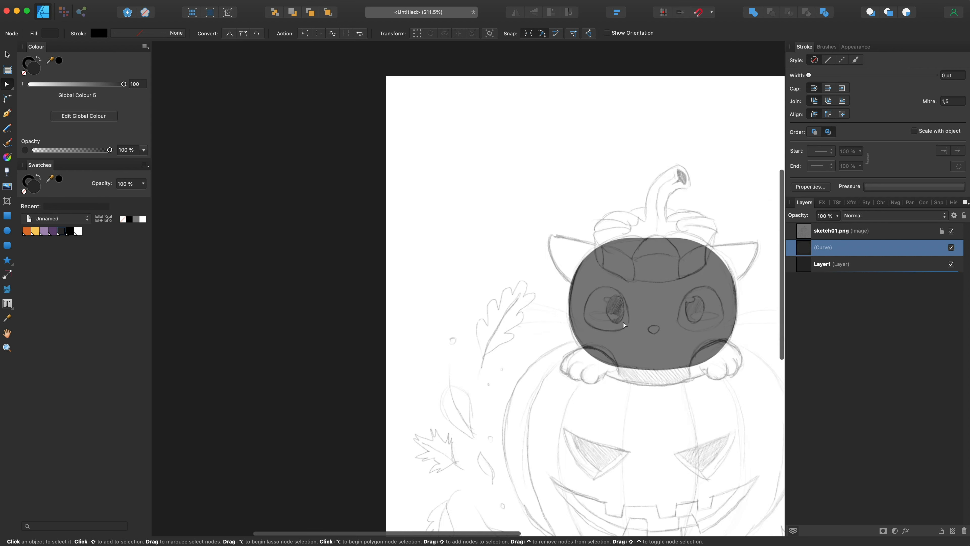
Delete the empty Layer1, leaving the head curve and the sketch image in place
{"action": "scroll", "coordinate": [604, 390], "scroll_direction": "up", "scroll_amount": 4}
{"action": "scroll", "coordinate": [600, 360], "scroll_direction": "down", "scroll_amount": 1}
{"action": "scroll", "coordinate": [636, 361], "scroll_direction": "down", "scroll_amount": 3}
{"action": "scroll", "coordinate": [661, 205], "scroll_direction": "up", "scroll_amount": 4}
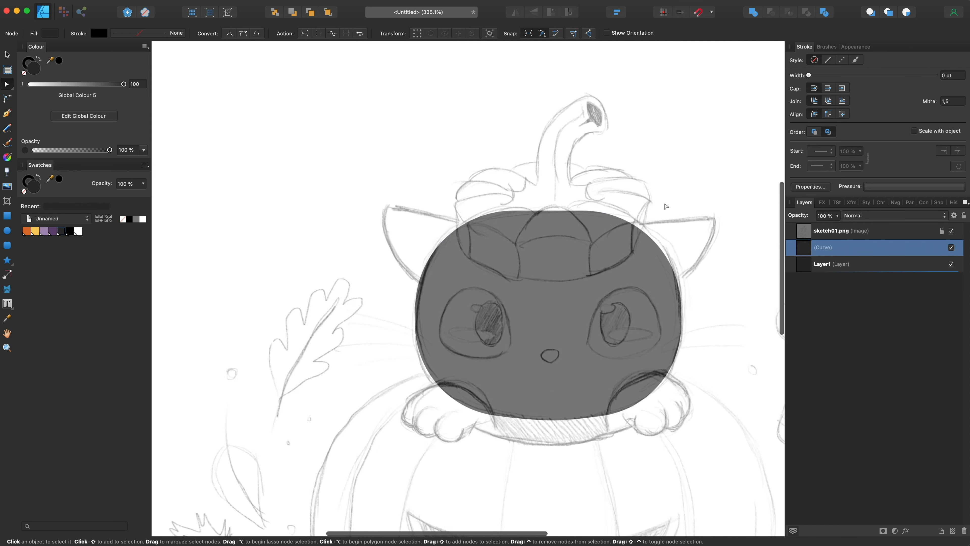
{"action": "scroll", "coordinate": [668, 208], "scroll_direction": "right", "scroll_amount": 2}
{"action": "left_click", "coordinate": [673, 210]}
{"action": "left_click", "coordinate": [830, 267]}
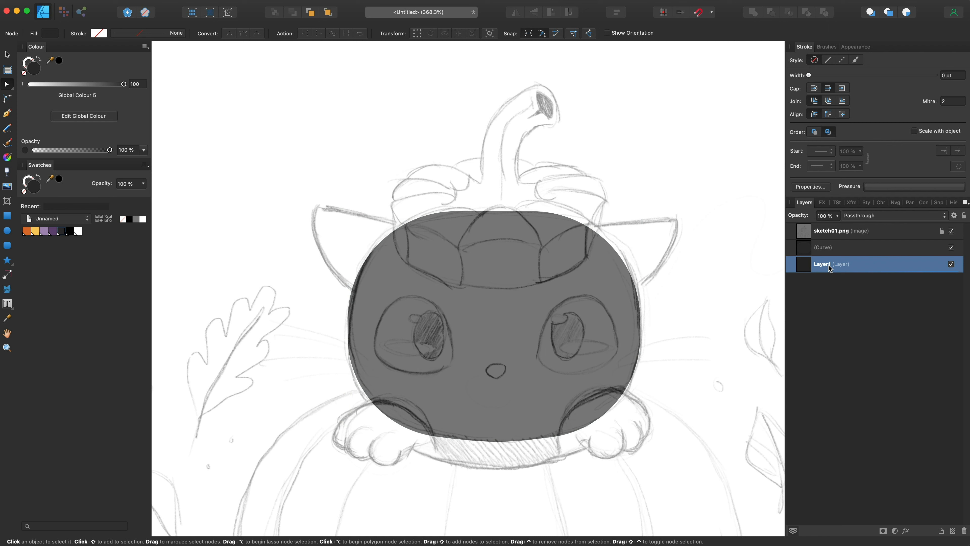
{"action": "left_click", "coordinate": [964, 531]}
{"action": "left_click", "coordinate": [7, 114]}
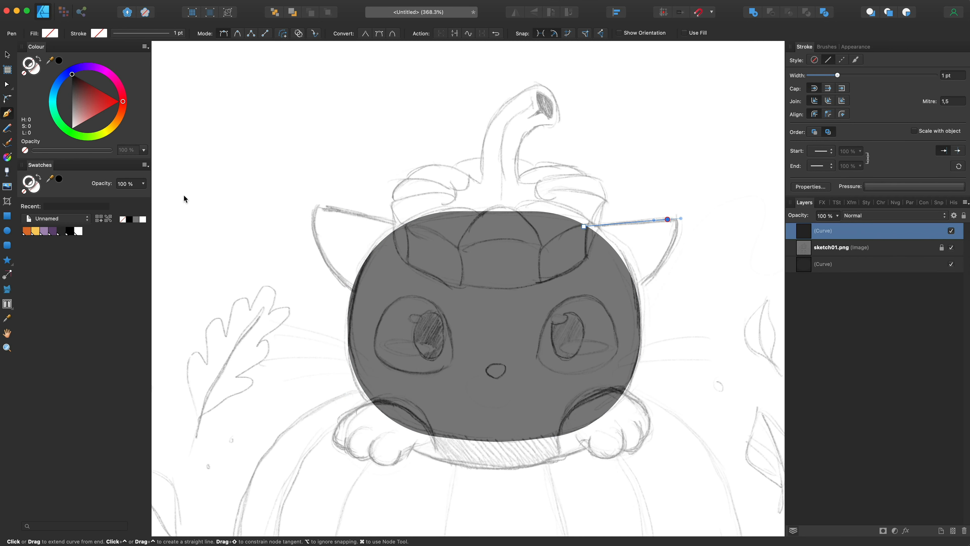
{"action": "key", "text": "super+z"}
{"action": "key", "text": "super+z"}
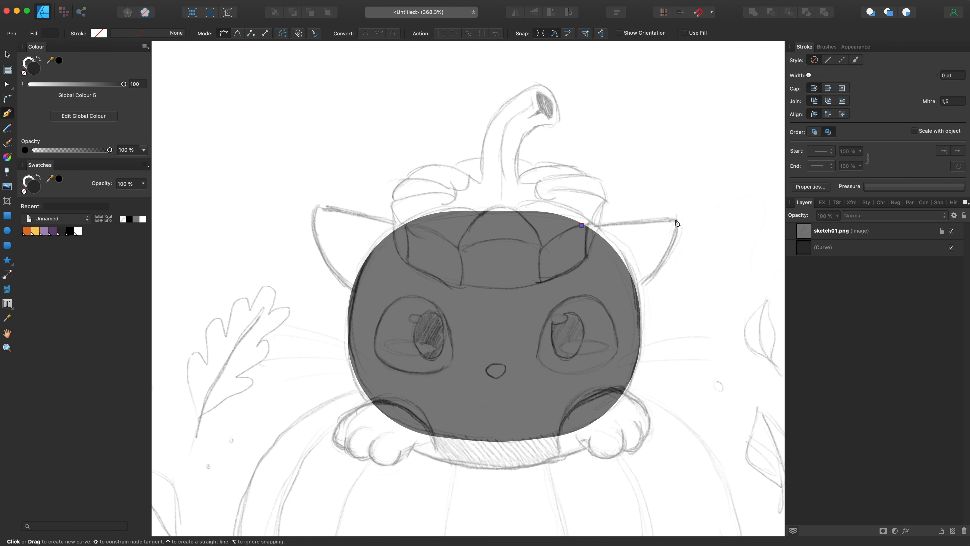
{"action": "left_click", "coordinate": [675, 219]}
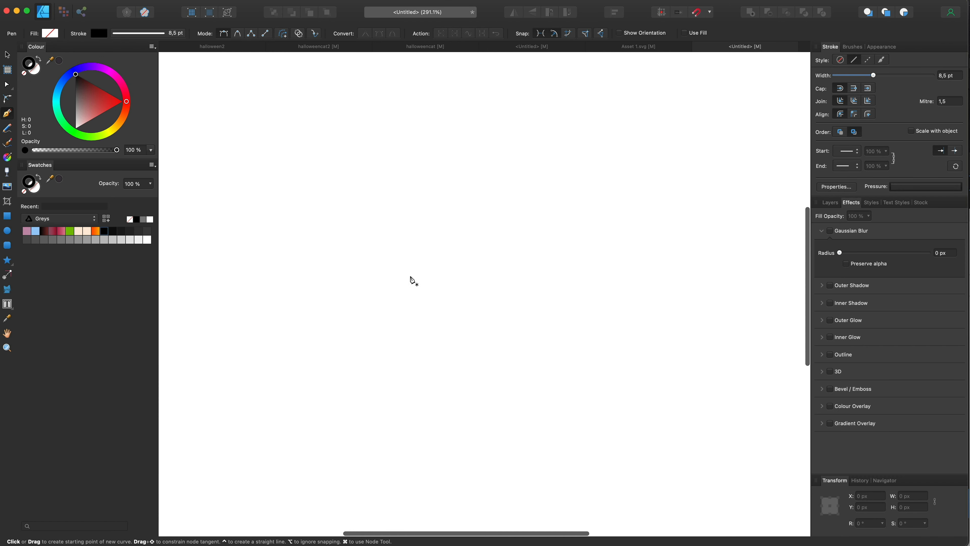
Draw a three-node curved practice path in the blank document with the Pen tool and remove both handles of its middle node
{"action": "left_click", "coordinate": [300, 348]}
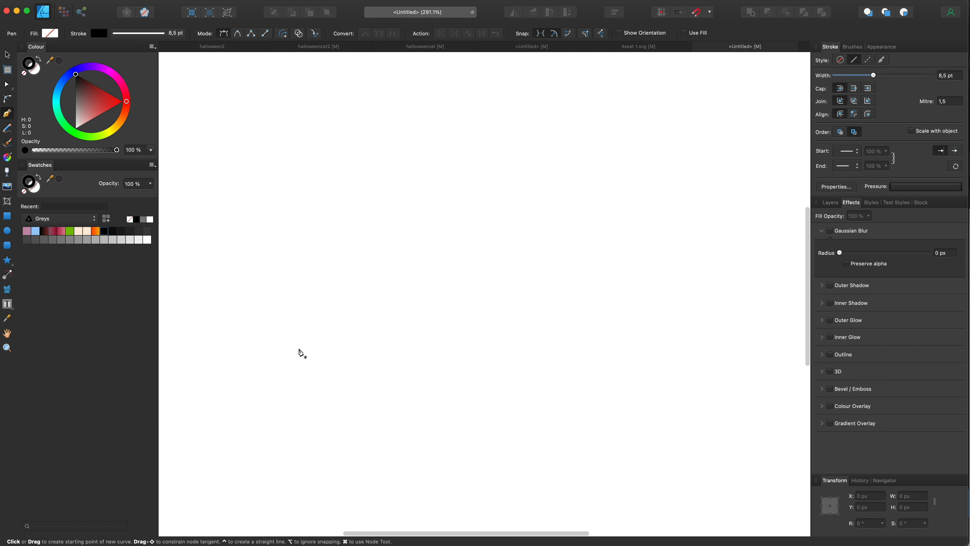
{"action": "left_click_drag", "start_coordinate": [482, 235], "coordinate": [649, 253]}
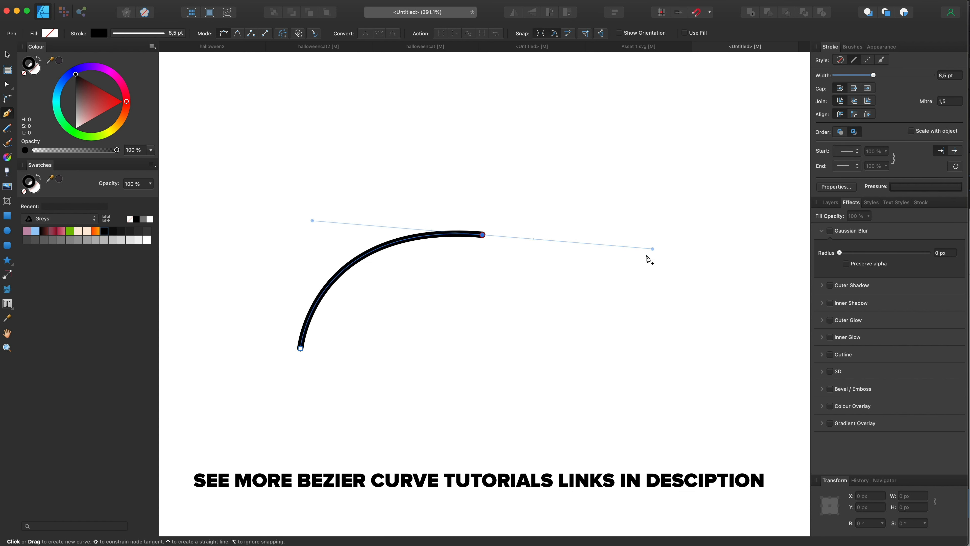
{"action": "left_click_drag", "start_coordinate": [616, 356], "coordinate": [729, 344]}
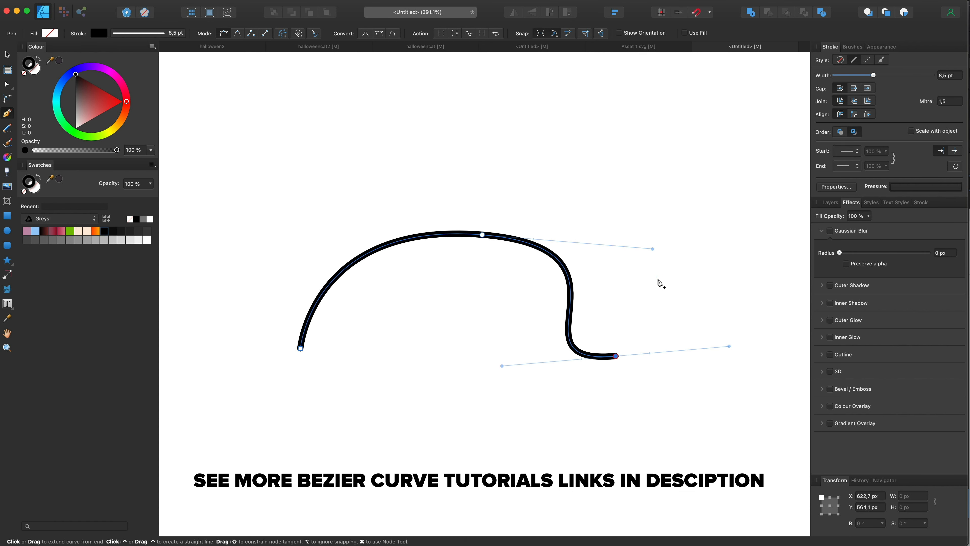
{"action": "left_click", "coordinate": [652, 249]}
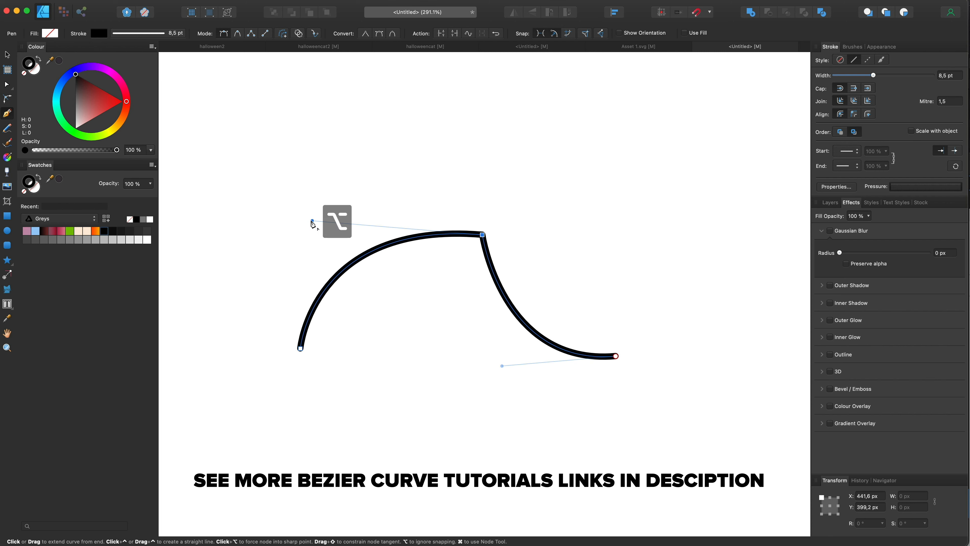
{"action": "left_click", "coordinate": [313, 220], "text": "alt"}
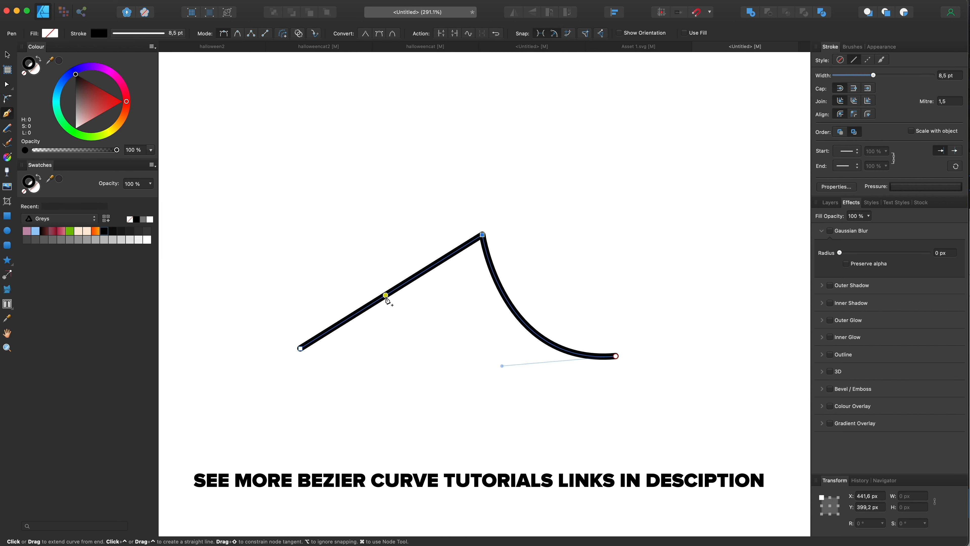
Bend the practice path's straight first segment into an arc and adjust its handles and nodes
{"action": "left_click_drag", "start_coordinate": [386, 296], "coordinate": [385, 238]}
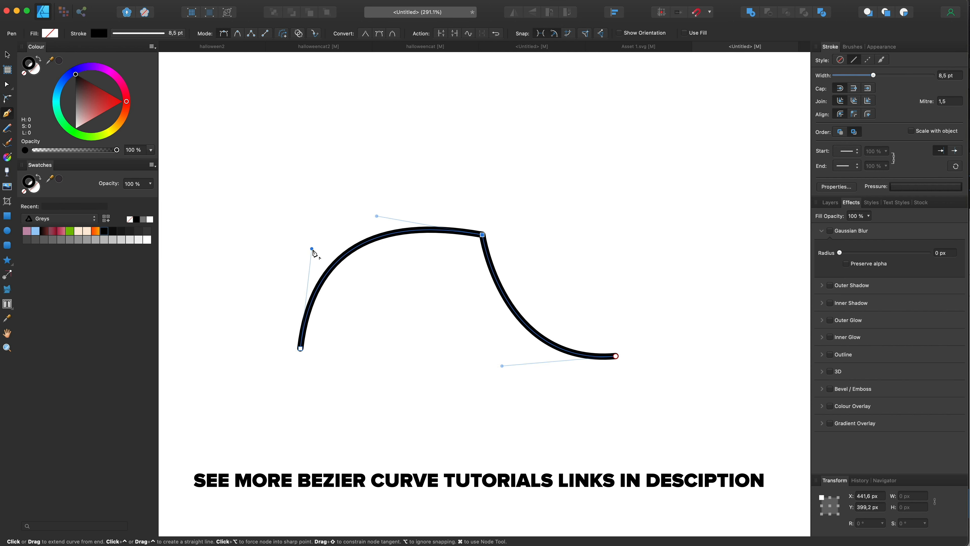
{"action": "left_click_drag", "start_coordinate": [312, 249], "coordinate": [275, 278]}
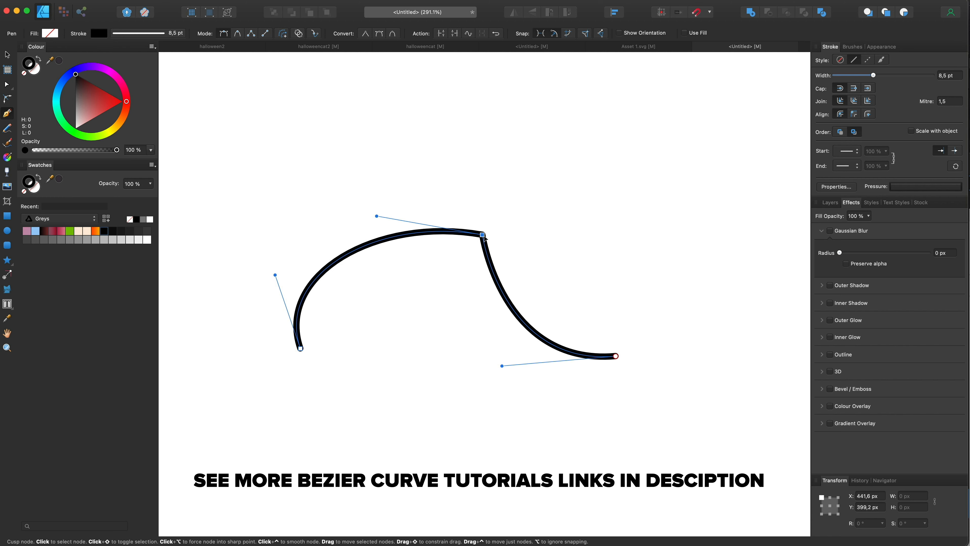
{"action": "left_click_drag", "start_coordinate": [483, 234], "coordinate": [504, 243]}
{"action": "left_click_drag", "start_coordinate": [616, 356], "coordinate": [743, 336]}
{"action": "left_click", "coordinate": [486, 351], "text": "alt"}
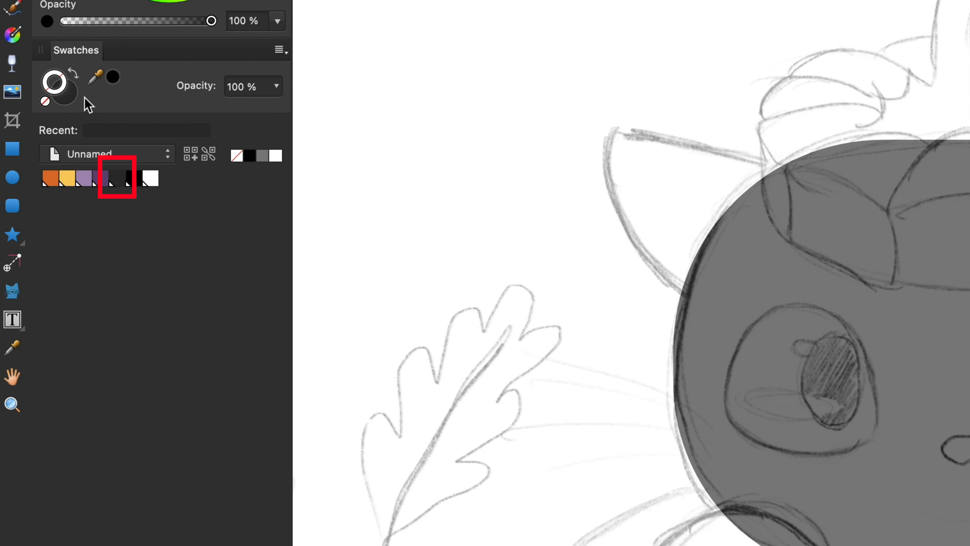
Trace the cat's right ear with the Pen tool, fill it with Global Colour 5 and place it beneath the sketch image
{"action": "left_click", "coordinate": [71, 96]}
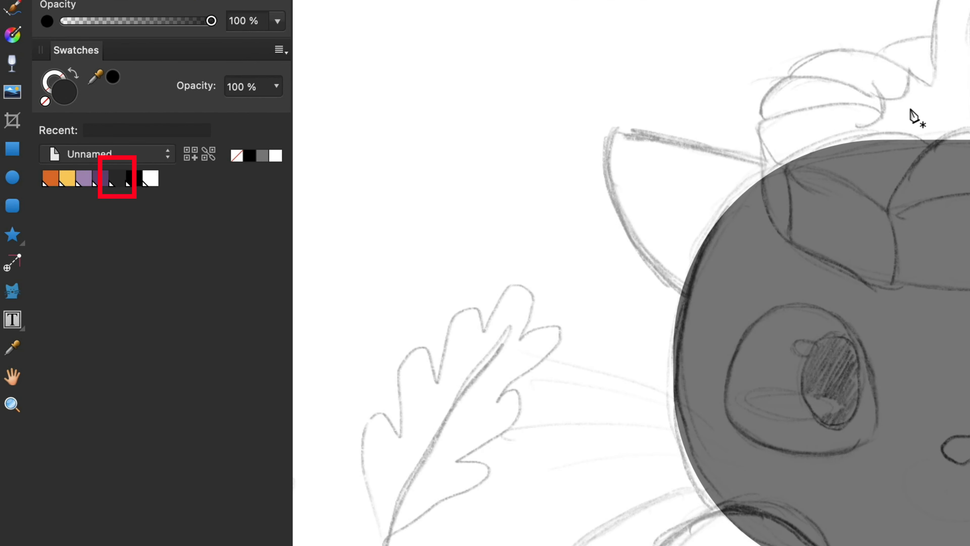
{"action": "left_click", "coordinate": [676, 229]}
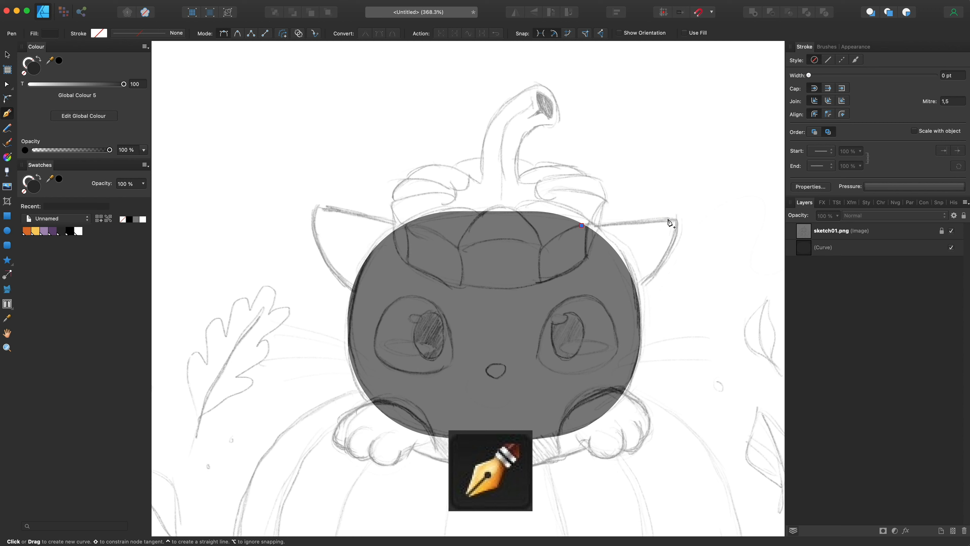
{"action": "left_click", "coordinate": [676, 219]}
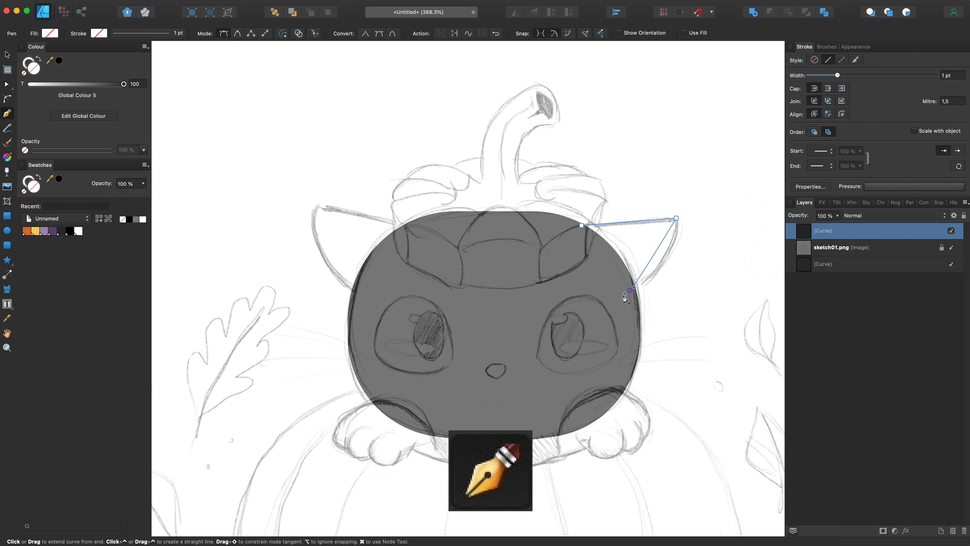
{"action": "left_click_drag", "start_coordinate": [624, 299], "coordinate": [576, 320]}
{"action": "left_click", "coordinate": [60, 232]}
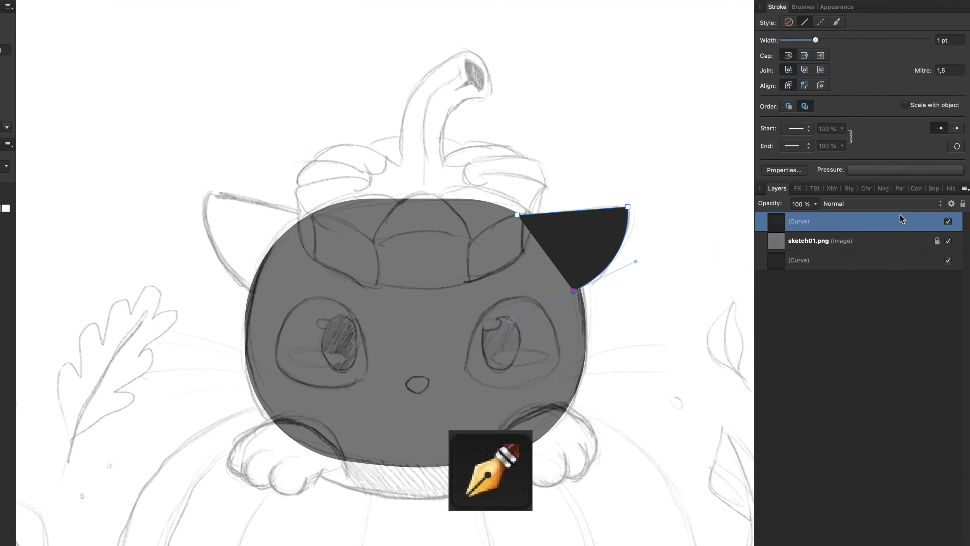
{"action": "mouse_move", "coordinate": [912, 230]}
{"action": "left_mouse_down"}
{"action": "mouse_move", "coordinate": [842, 241]}
{"action": "mouse_move", "coordinate": [809, 259]}
{"action": "left_mouse_up"}
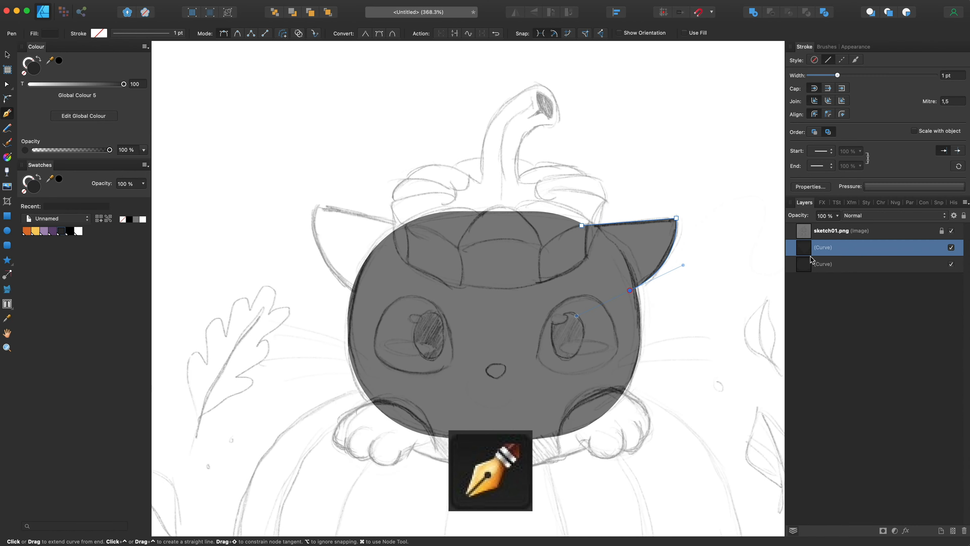
Duplicate the ear to the head's left side, flip it horizontally and rotate it to match the sketch
{"action": "key", "text": "v"}
{"action": "left_click_drag", "start_coordinate": [655, 243], "coordinate": [365, 197]}
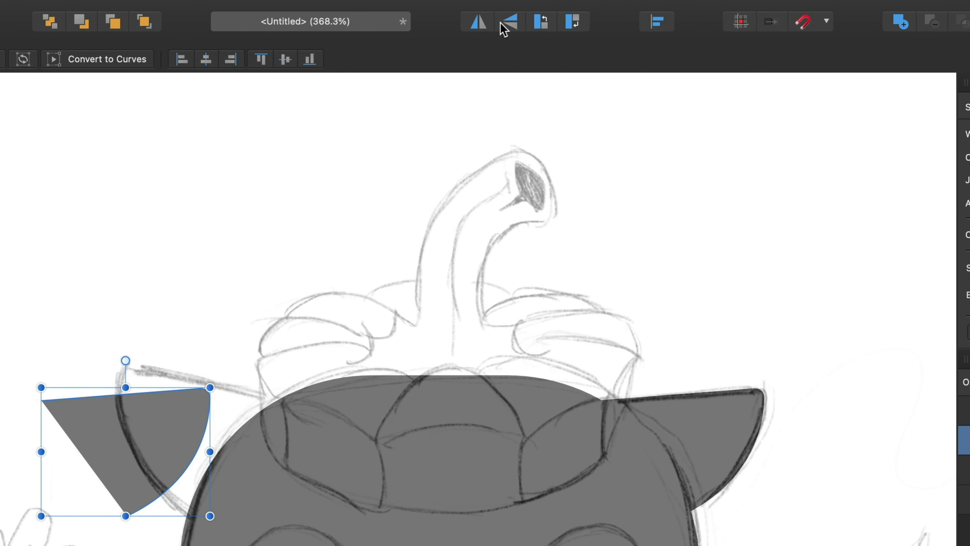
{"action": "left_click", "coordinate": [482, 25]}
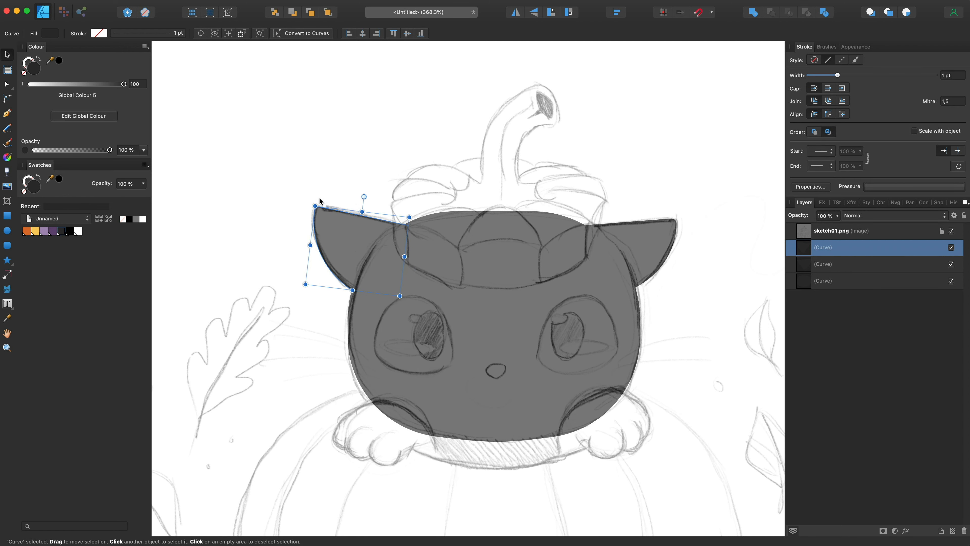
Create a new layer beneath the head and draw a Global Colour 6 black ellipse on it for the pumpkin opening under the chin
{"action": "scroll", "coordinate": [365, 271], "scroll_direction": "down", "scroll_amount": 5}
{"action": "scroll", "coordinate": [366, 275], "scroll_direction": "up", "scroll_amount": 3}
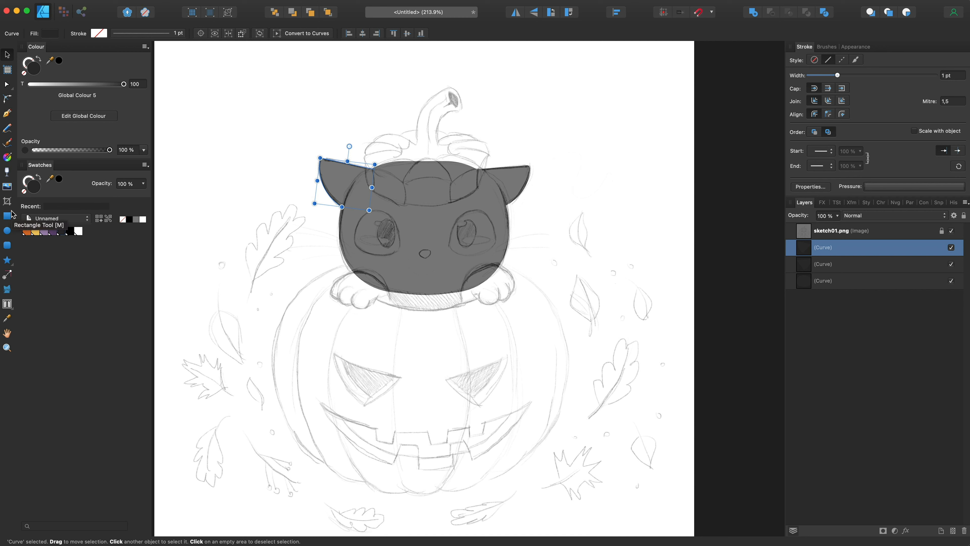
{"action": "left_click", "coordinate": [7, 230]}
{"action": "key", "text": "super+shift+l"}
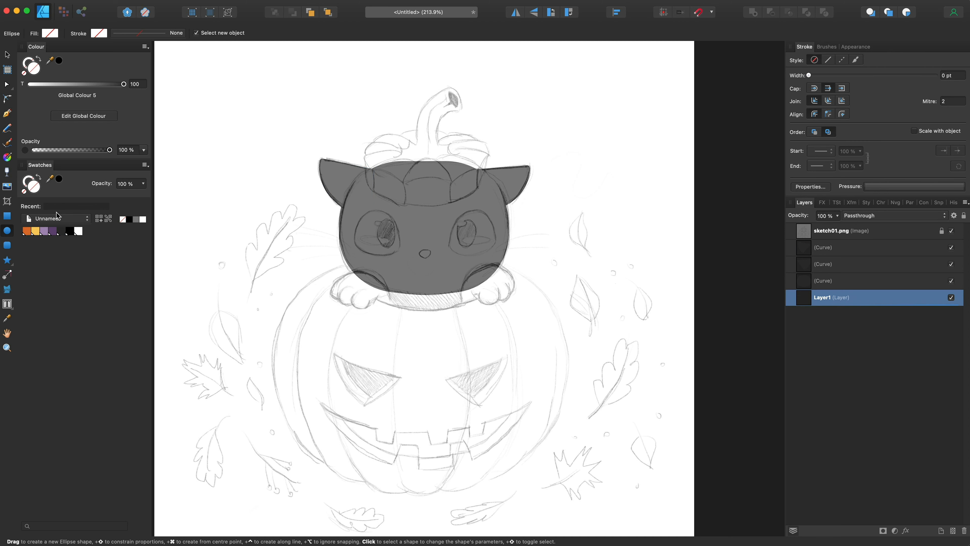
{"action": "left_click", "coordinate": [71, 231]}
{"action": "left_click_drag", "start_coordinate": [348, 255], "coordinate": [498, 308]}
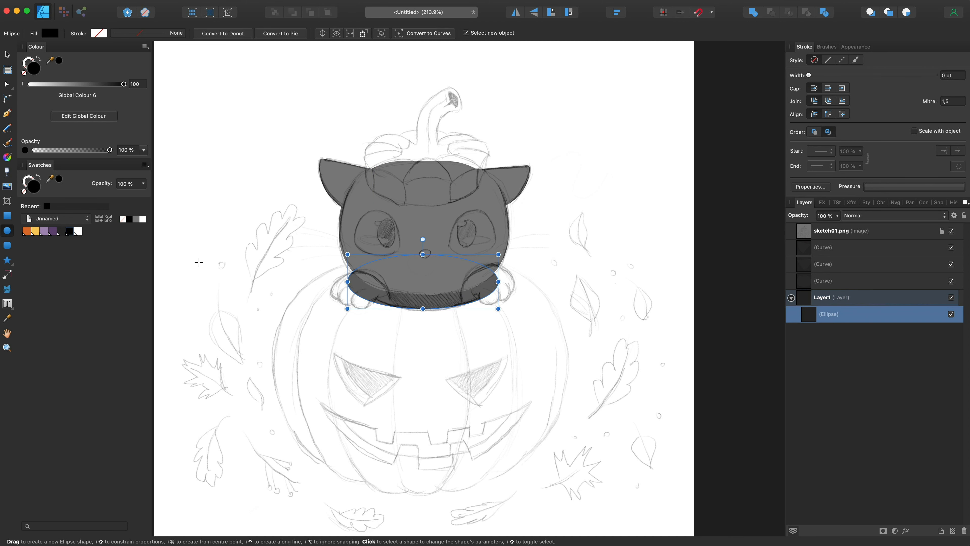
{"action": "left_click", "coordinate": [7, 55]}
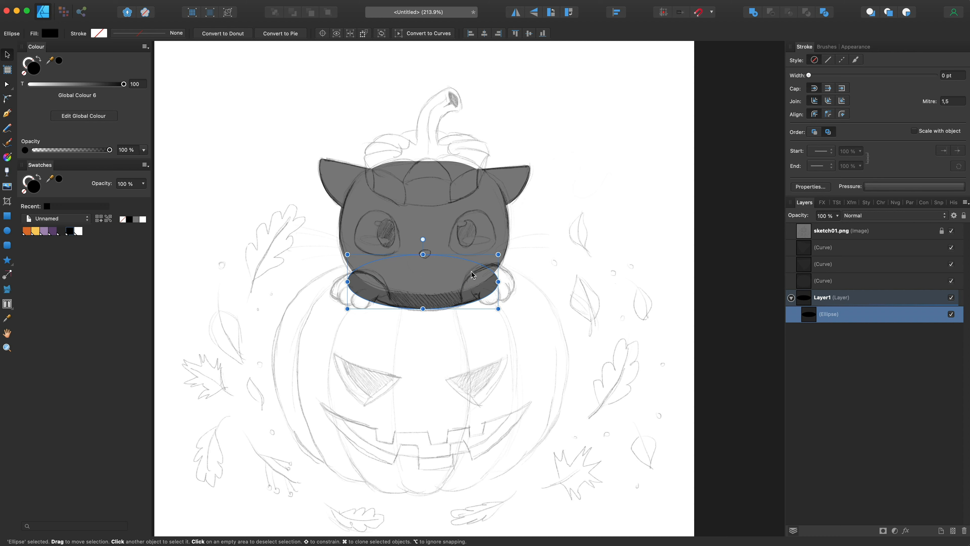
Start tracing the left paw's upper outline on Layer1 with the Pen tool and fill it with Global Colour 5
{"action": "left_click", "coordinate": [7, 113]}
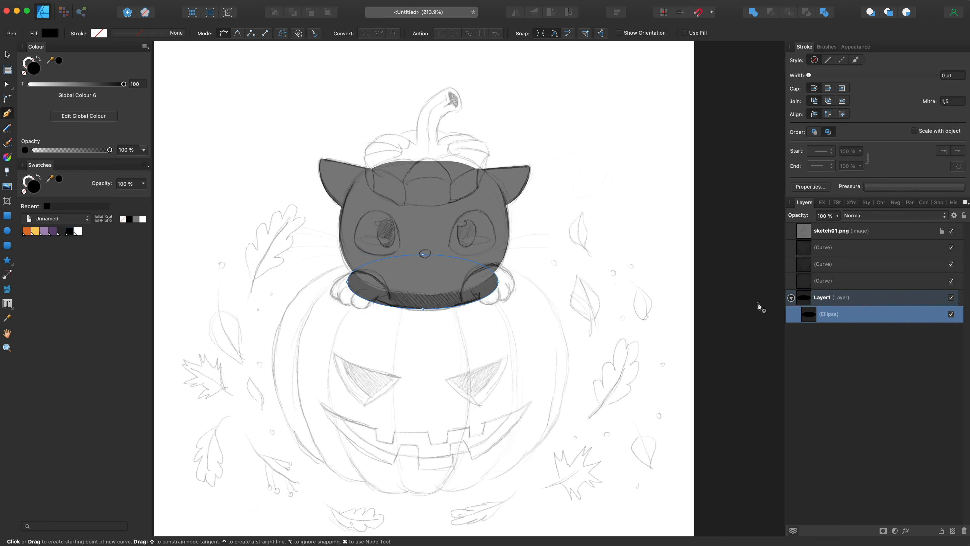
{"action": "left_click", "coordinate": [835, 302]}
{"action": "scroll", "coordinate": [396, 278], "scroll_direction": "up", "scroll_amount": 5}
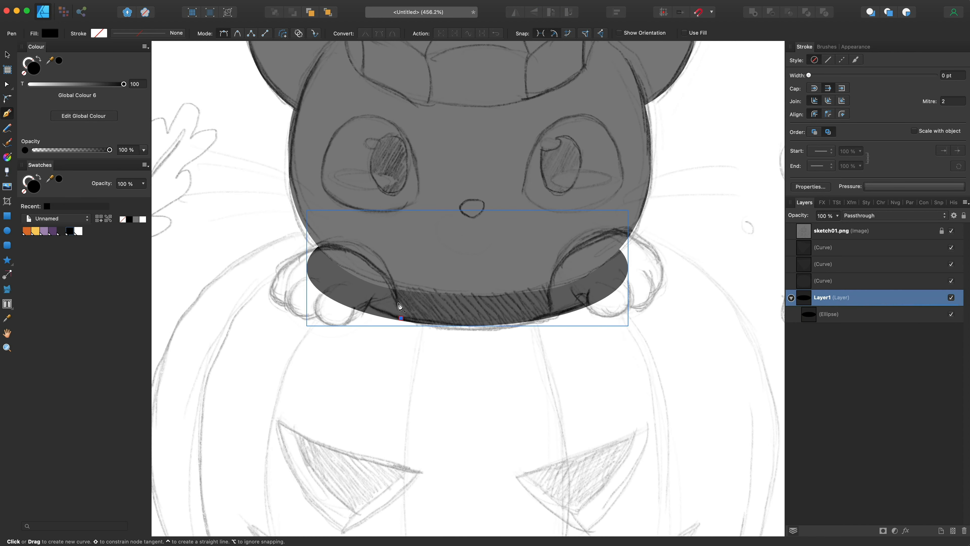
{"action": "left_click_drag", "start_coordinate": [261, 251], "coordinate": [256, 251]}
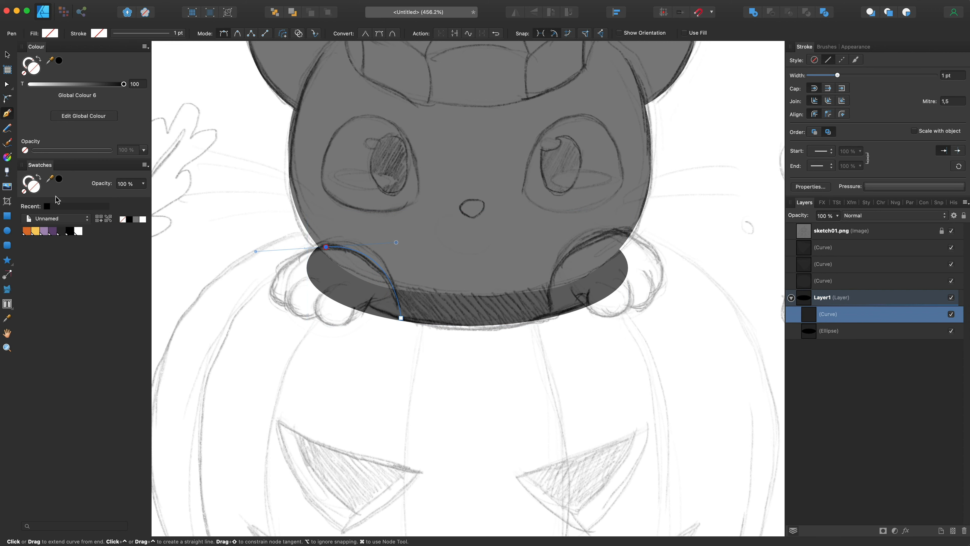
{"action": "left_click", "coordinate": [61, 234]}
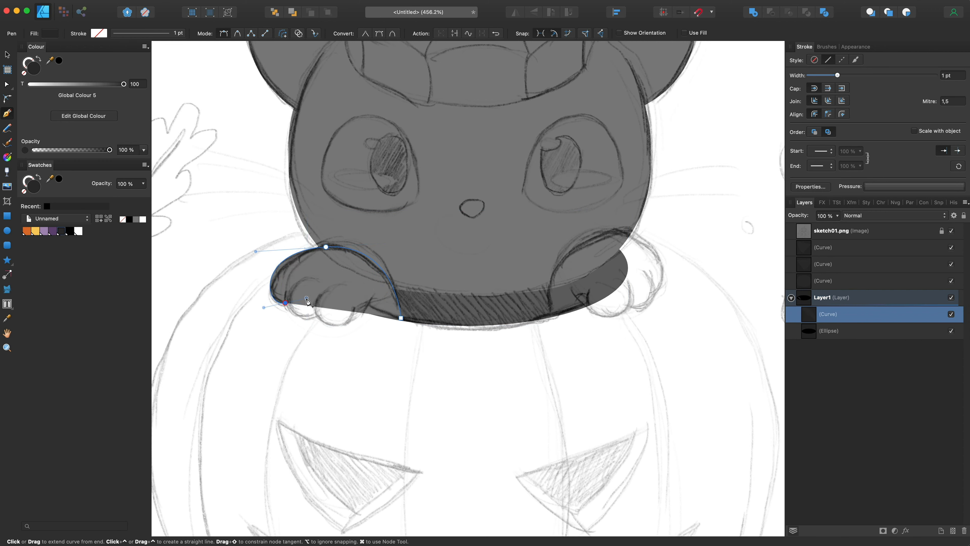
Trace the left paw's toes and underside along the sketch and close the outline at its starting node
{"action": "left_click_drag", "start_coordinate": [309, 301], "coordinate": [343, 311]}
{"action": "left_click", "coordinate": [343, 311], "text": "alt"}
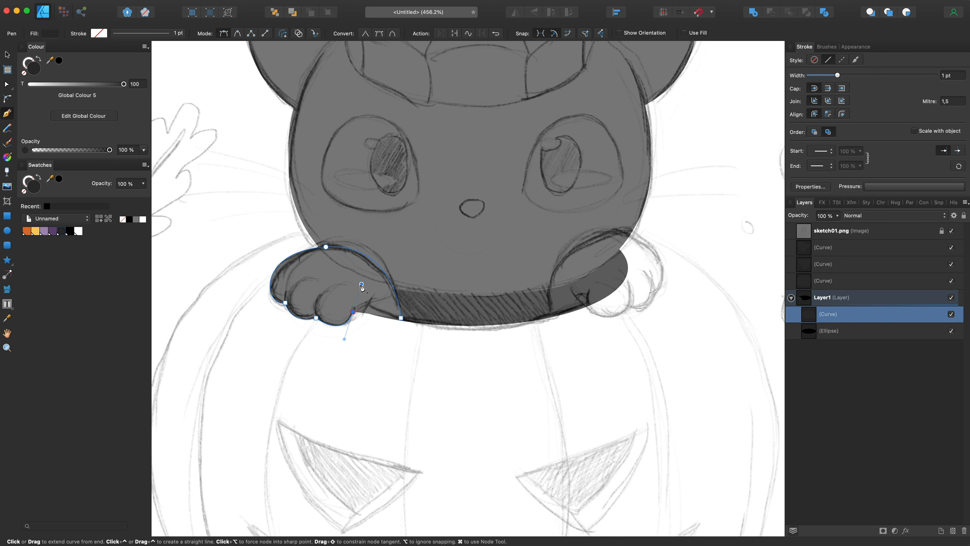
{"action": "scroll", "coordinate": [361, 308], "scroll_direction": "up", "scroll_amount": 5}
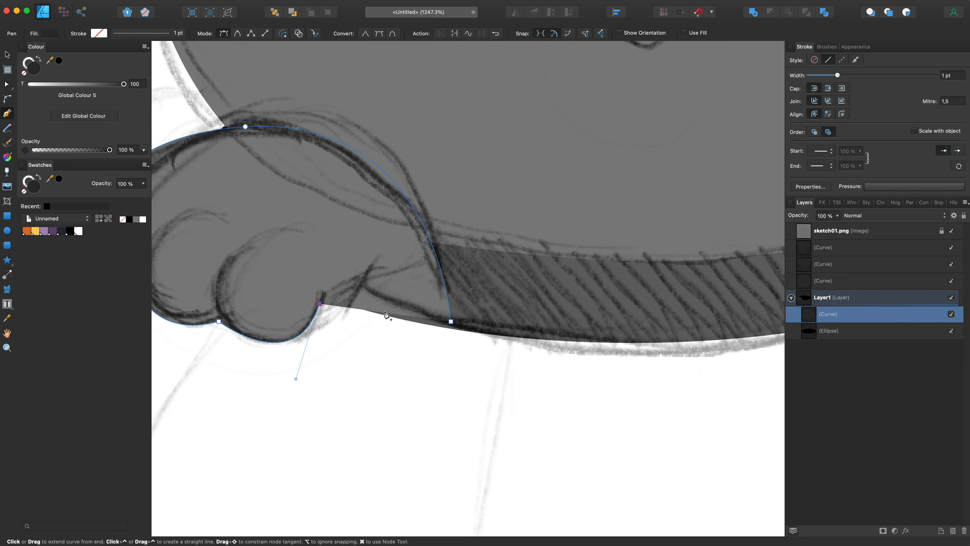
{"action": "left_click", "coordinate": [391, 317], "text": "alt"}
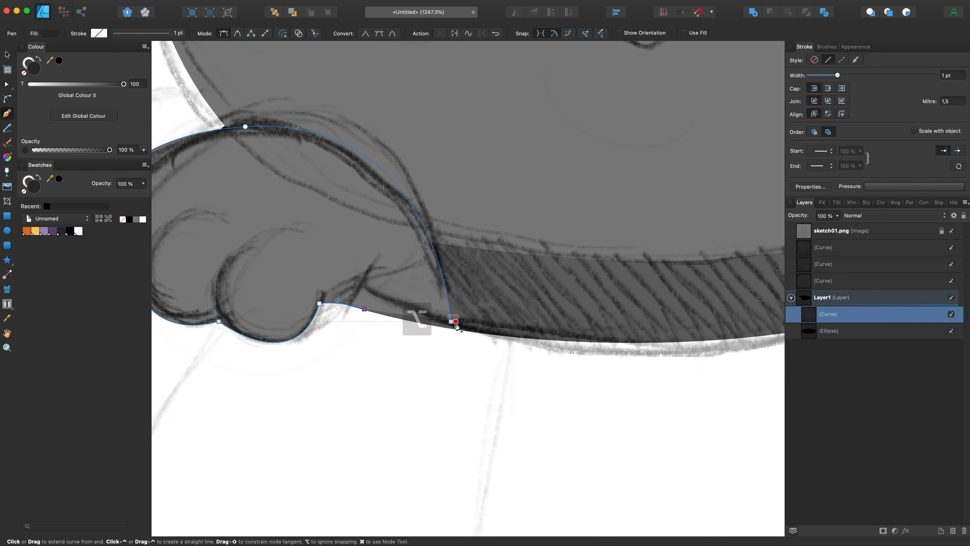
{"action": "mouse_move", "coordinate": [450, 322]}
{"action": "left_mouse_down"}
{"action": "mouse_move", "coordinate": [474, 319]}
{"action": "mouse_move", "coordinate": [451, 328]}
{"action": "left_mouse_up"}
Trace the right paw's upper outline and its toes along the sketch with the Pen tool, starting at the pumpkin opening's edge
{"action": "scroll", "coordinate": [452, 327], "scroll_direction": "down", "scroll_amount": 8}
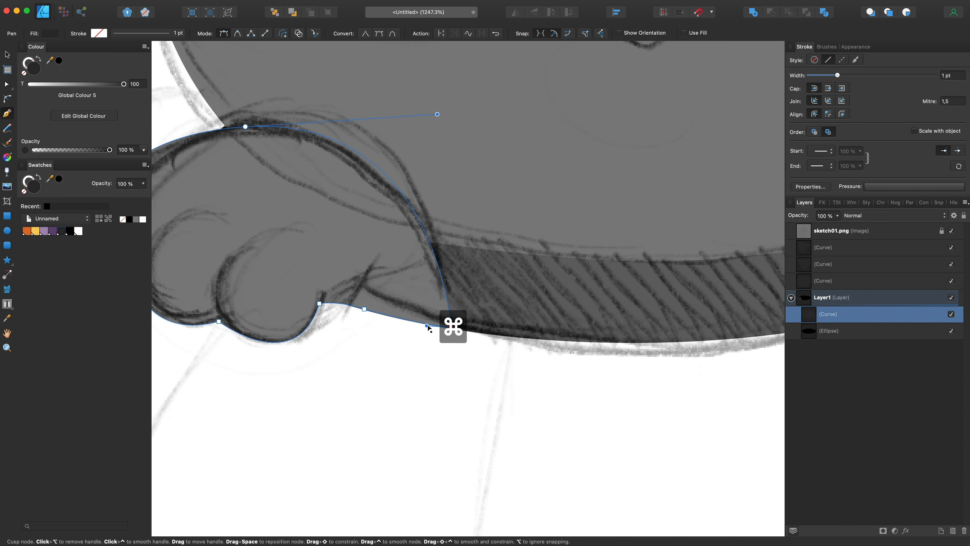
{"action": "scroll", "coordinate": [353, 285], "scroll_direction": "up", "scroll_amount": 1}
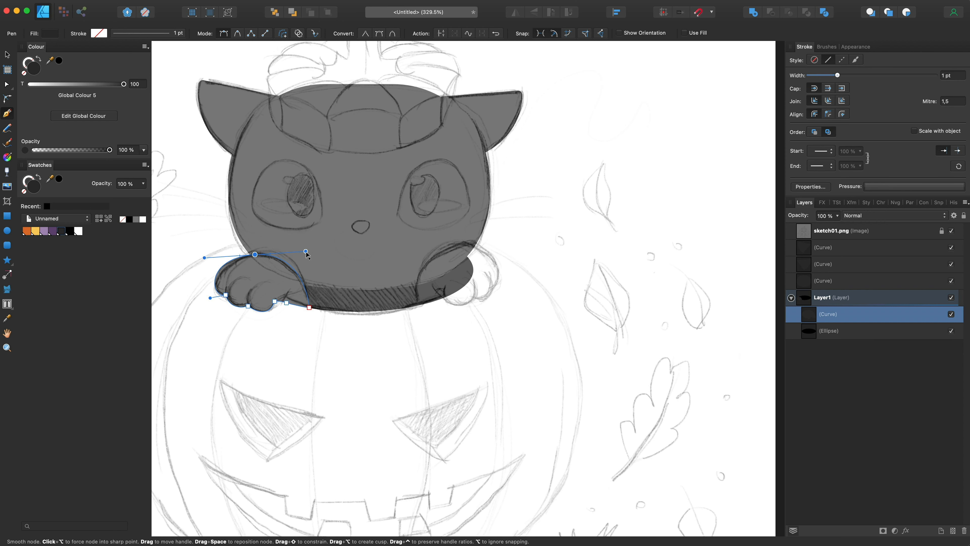
{"action": "scroll", "coordinate": [465, 274], "scroll_direction": "up", "scroll_amount": 2}
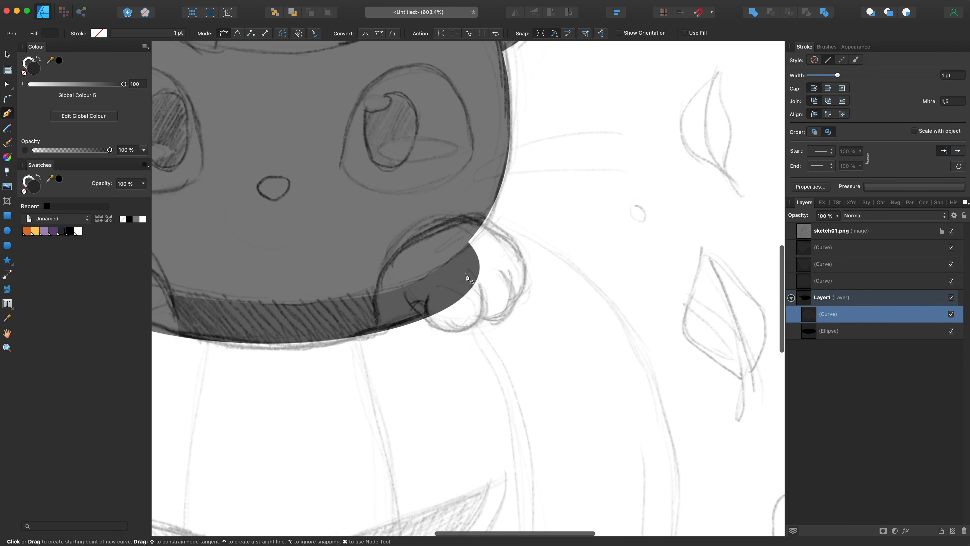
{"action": "left_click", "coordinate": [374, 333]}
{"action": "left_click_drag", "start_coordinate": [505, 211], "coordinate": [505, 210]}
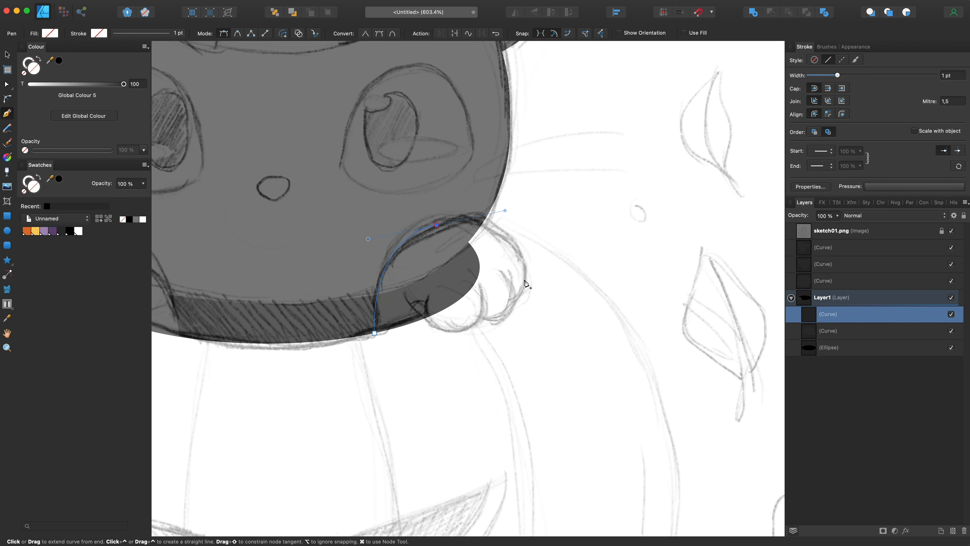
{"action": "left_click_drag", "start_coordinate": [527, 298], "coordinate": [524, 300]}
{"action": "left_click", "coordinate": [512, 297]}
{"action": "left_click", "coordinate": [429, 315]}
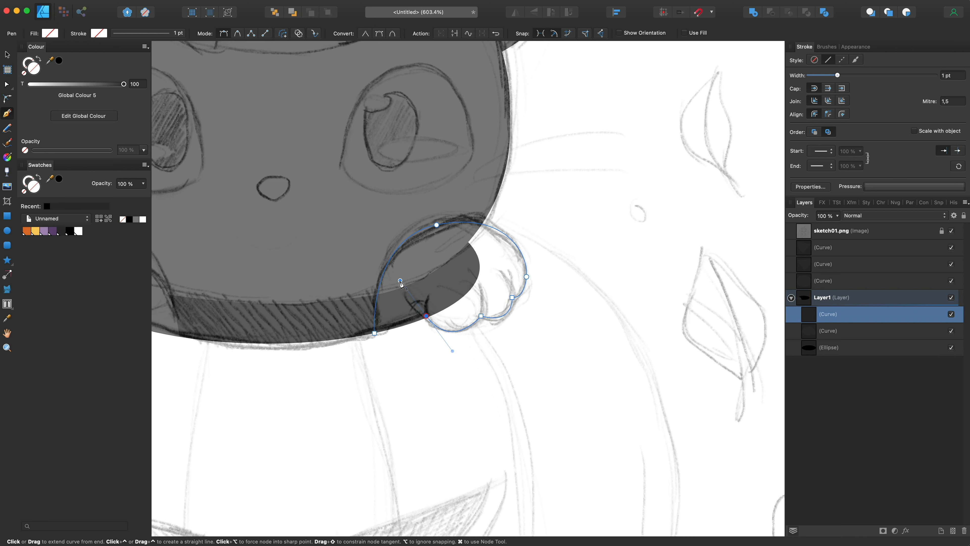
Close the right paw's outline at its starting node, refine the inner toe node and fill the shape with Global Colour 5
{"action": "left_click", "coordinate": [374, 333]}
{"action": "left_click_drag", "start_coordinate": [427, 317], "coordinate": [427, 321]}
{"action": "left_click", "coordinate": [61, 230]}
{"action": "scroll", "coordinate": [468, 244], "scroll_direction": "down", "scroll_amount": 3}
{"action": "scroll", "coordinate": [468, 244], "scroll_direction": "down", "scroll_amount": 3}
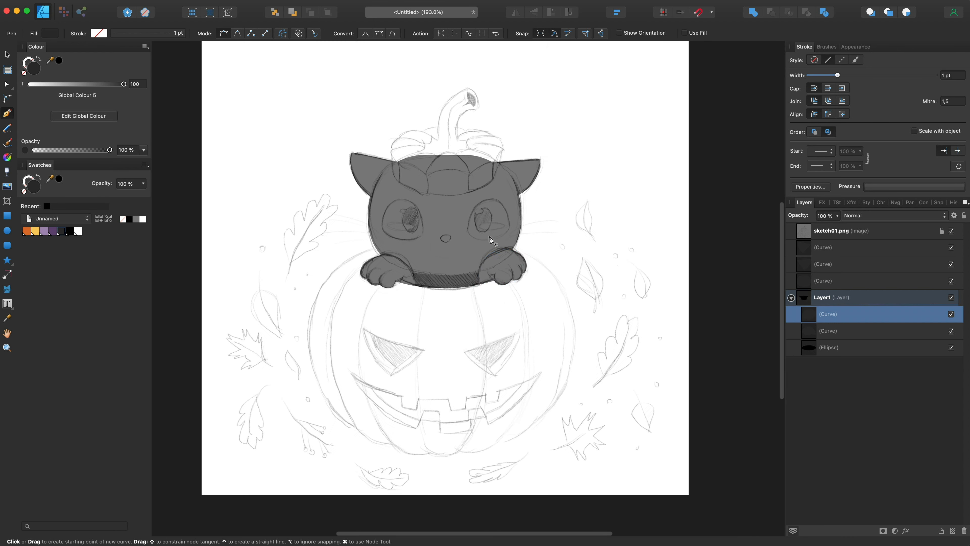
Move both paw curves out of Layer1 to sit above it, group them and name the group "paws"
{"action": "left_click", "coordinate": [833, 331]}
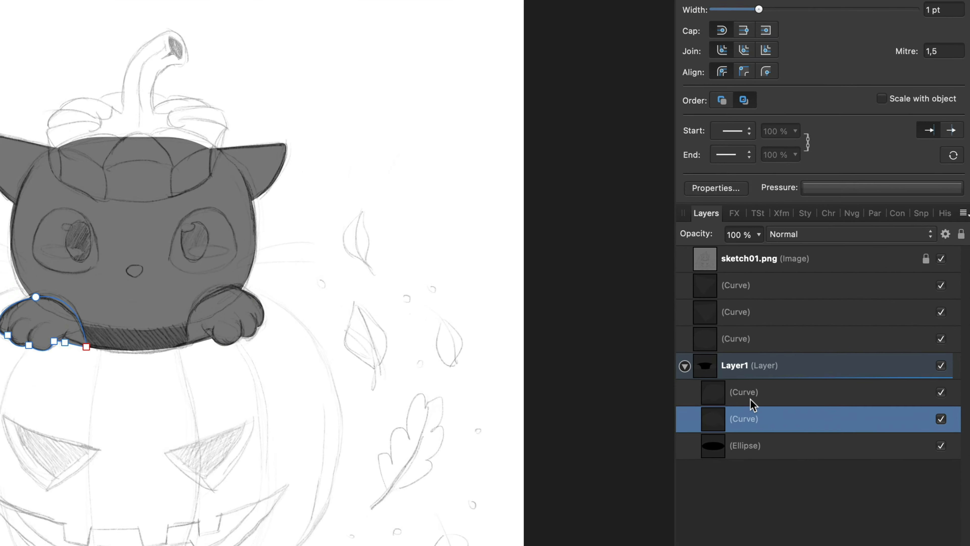
{"action": "left_click", "coordinate": [833, 318], "text": "shift"}
{"action": "left_click_drag", "start_coordinate": [833, 319], "coordinate": [807, 290]}
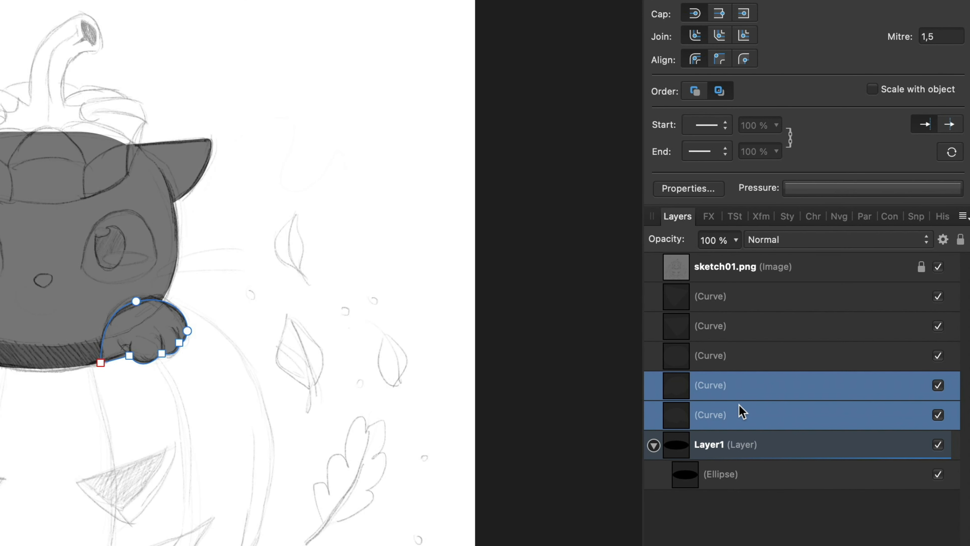
{"action": "key", "text": "super+g"}
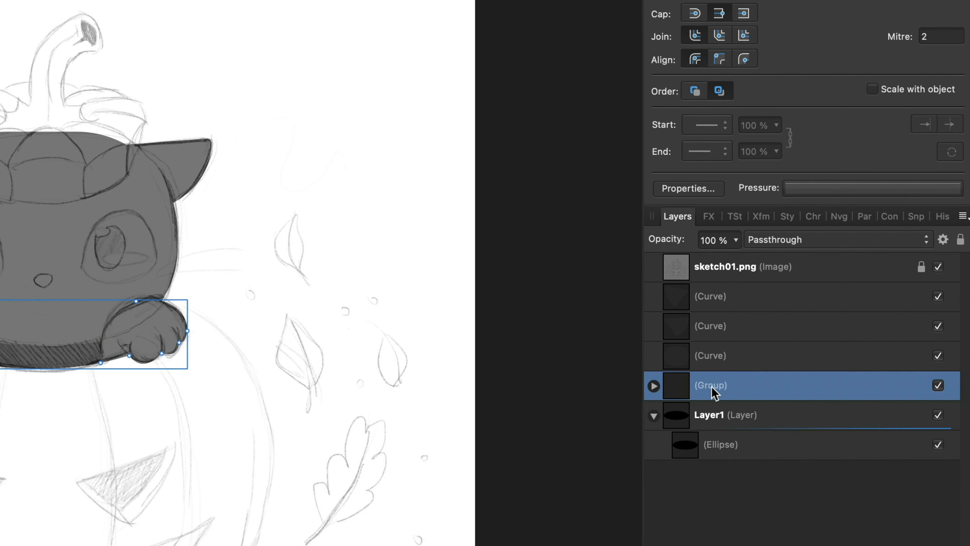
{"action": "double_click", "coordinate": [759, 386]}
Move the two ear curves beneath the head curve in the layer stack
{"action": "left_click", "coordinate": [742, 363]}
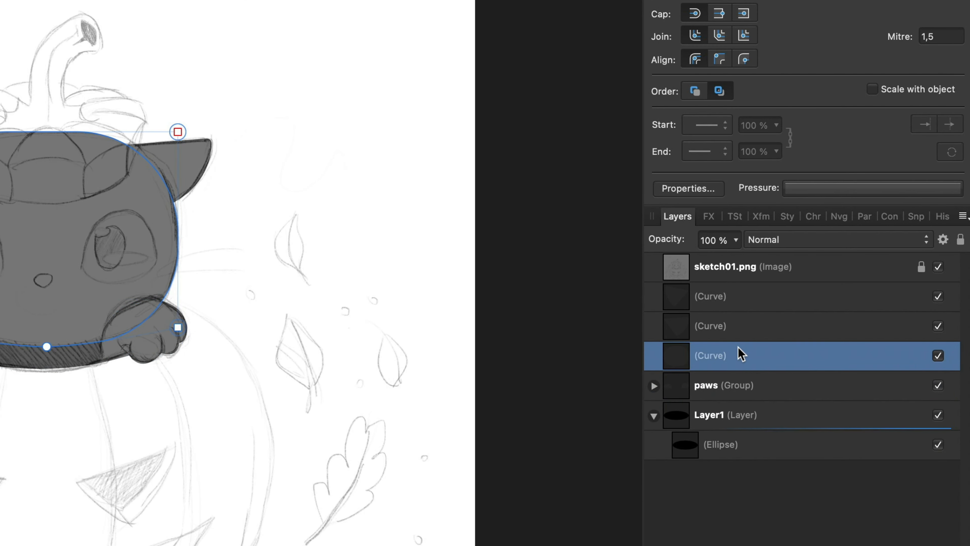
{"action": "left_click", "coordinate": [740, 330]}
{"action": "left_click", "coordinate": [741, 298], "text": "shift"}
{"action": "left_click_drag", "start_coordinate": [741, 298], "coordinate": [689, 370]}
{"action": "left_click", "coordinate": [718, 306]}
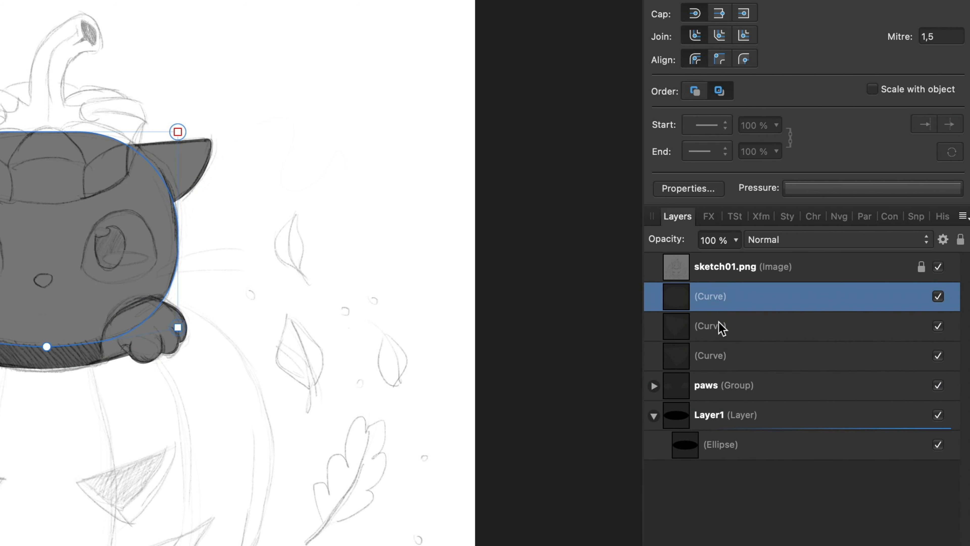
Name the head curve "head" and both ear curves "ear"
{"action": "double_click", "coordinate": [709, 296]}
{"action": "key", "text": "Tab"}
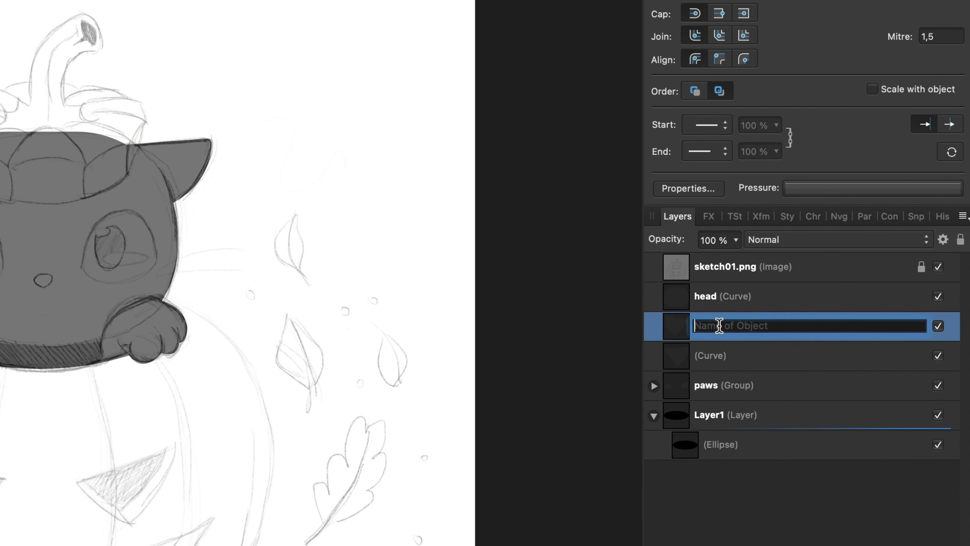
{"action": "type", "text": "ear"}
{"action": "key", "text": "Tab"}
{"action": "type", "text": "ear"}
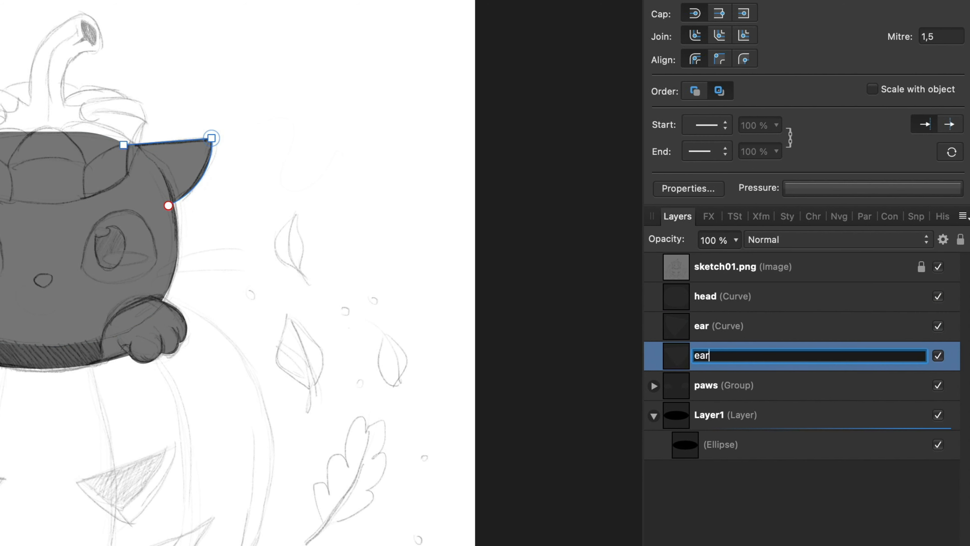
{"action": "left_click", "coordinate": [718, 385]}
Move the ellipse out of Layer1 to sit below the paws group, and delete the emptied layer
{"action": "left_click", "coordinate": [729, 447]}
{"action": "left_click_drag", "start_coordinate": [729, 451], "coordinate": [684, 418]}
{"action": "left_click", "coordinate": [709, 443]}
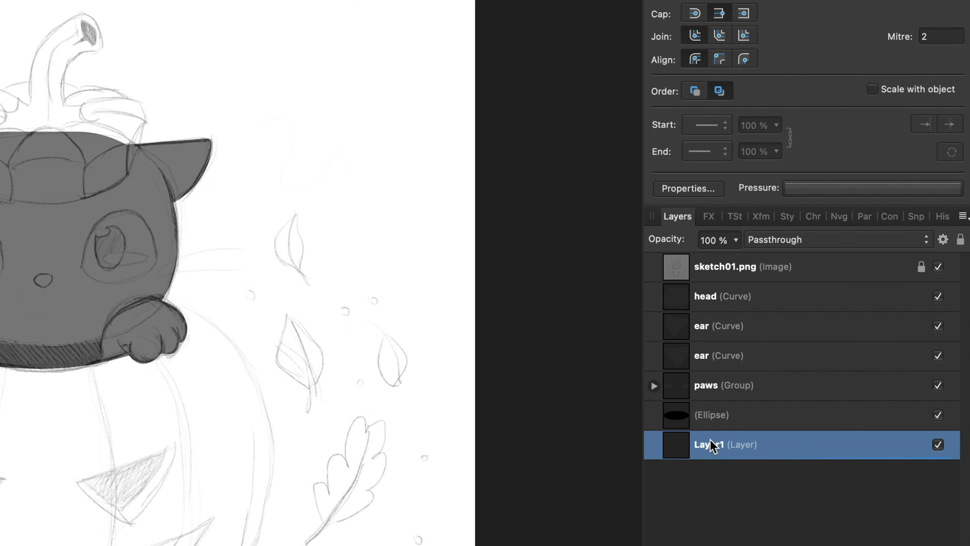
{"action": "key", "text": "Delete"}
{"action": "left_click", "coordinate": [685, 418]}
{"action": "left_click", "coordinate": [807, 517]}
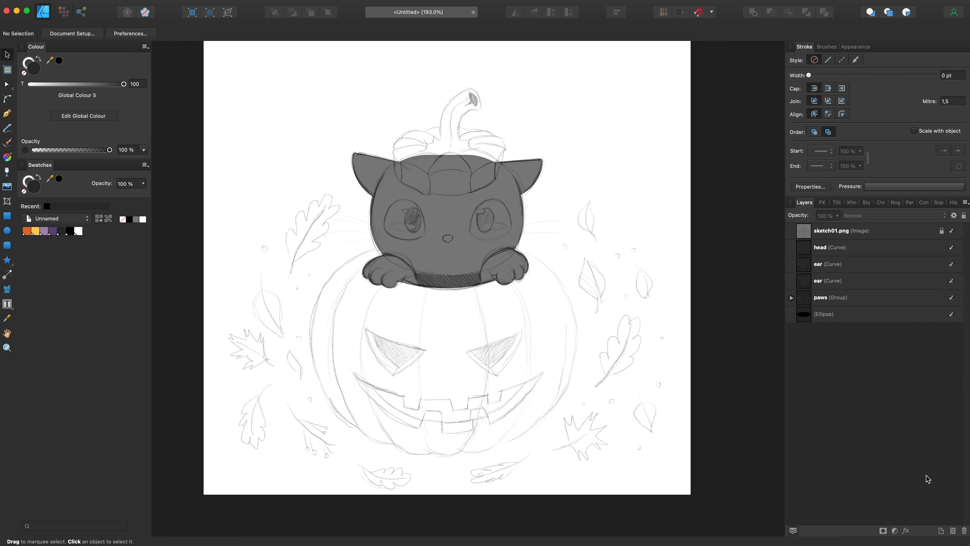
Create a new layer and move it beneath the ellipse at the end of the layer stack
{"action": "left_click", "coordinate": [6, 217]}
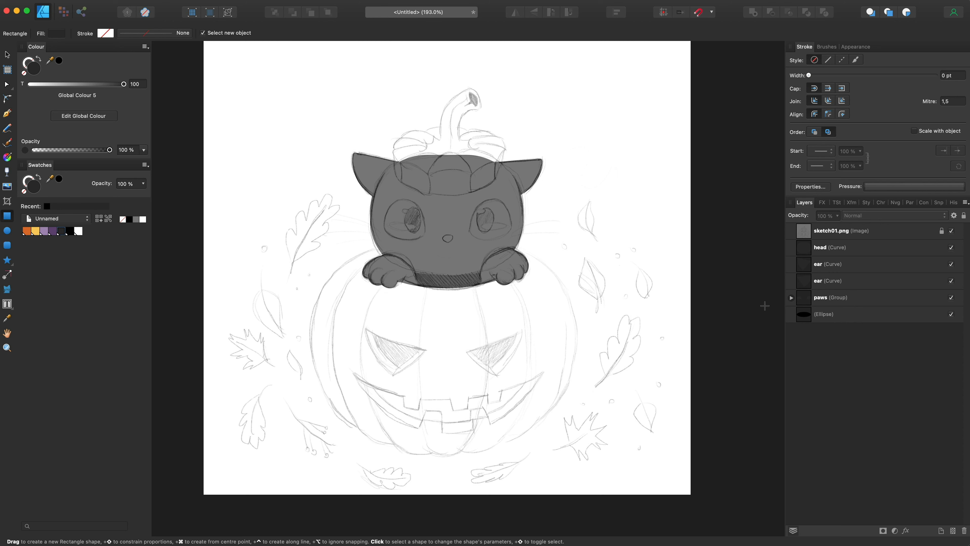
{"action": "left_click", "coordinate": [942, 531]}
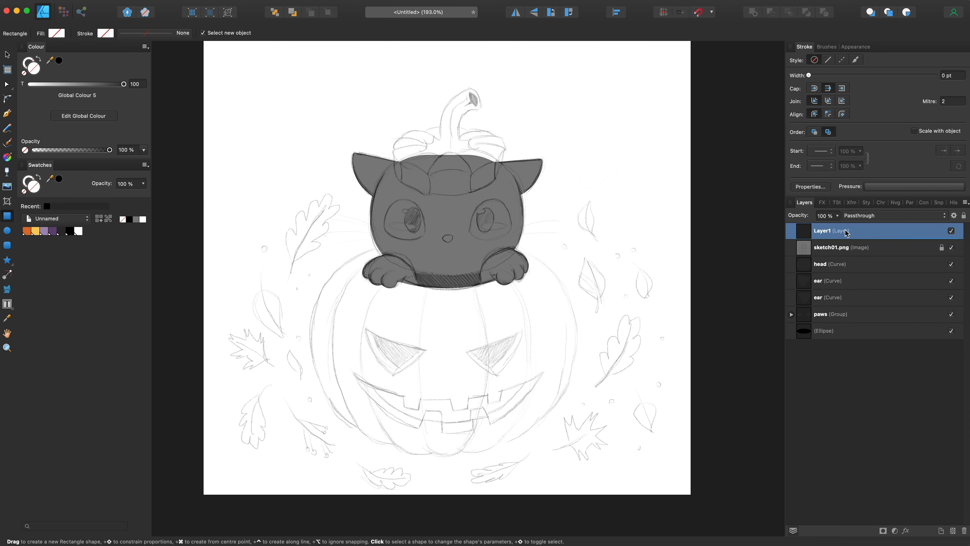
{"action": "left_click_drag", "start_coordinate": [847, 233], "coordinate": [841, 328]}
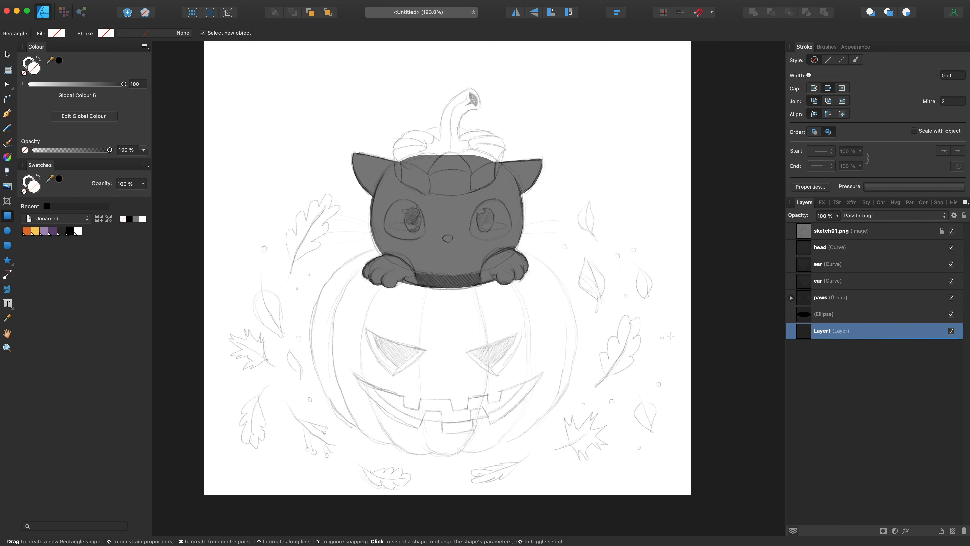
Start tracing the pumpkin's upper-left outline on Layer1 with the Pen tool and fill it with the orange Global Colour 1
{"action": "left_click", "coordinate": [8, 114]}
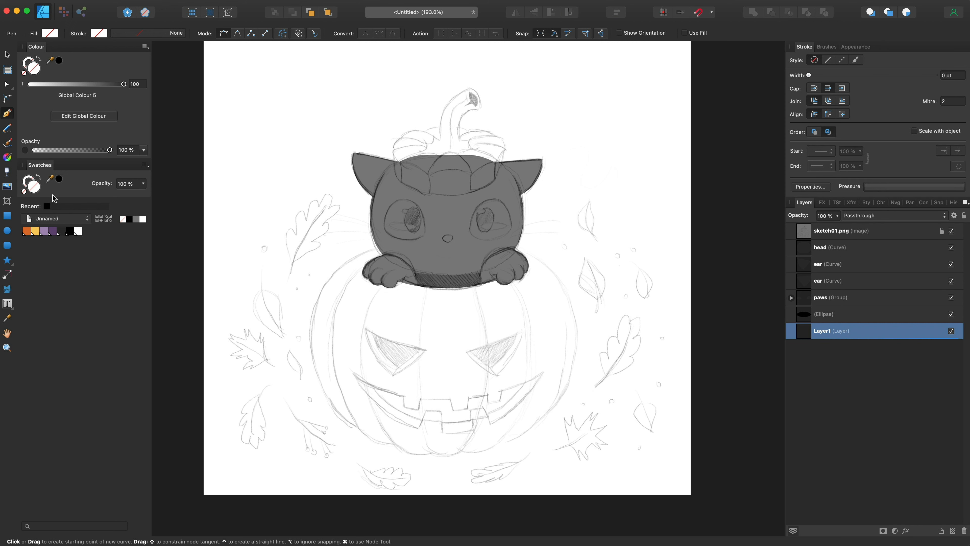
{"action": "left_click", "coordinate": [27, 232]}
{"action": "scroll", "coordinate": [400, 269], "scroll_direction": "up", "scroll_amount": 4}
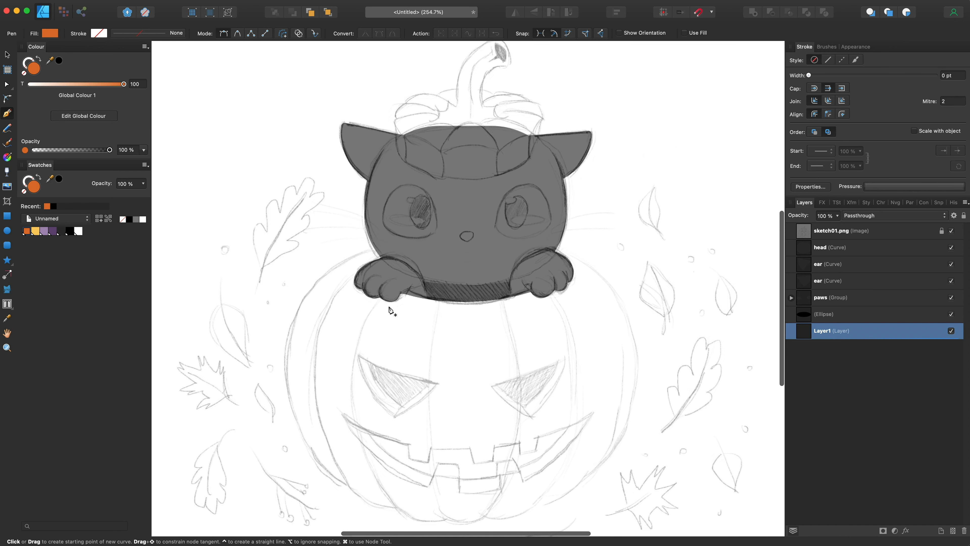
{"action": "scroll", "coordinate": [438, 231], "scroll_direction": "up", "scroll_amount": 1}
{"action": "left_click", "coordinate": [384, 243]}
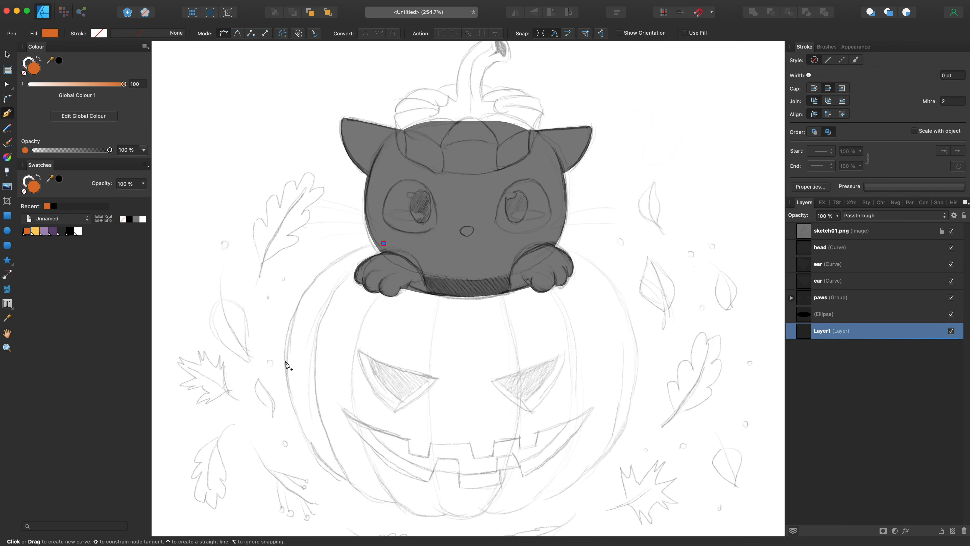
{"action": "left_click_drag", "start_coordinate": [286, 360], "coordinate": [288, 463]}
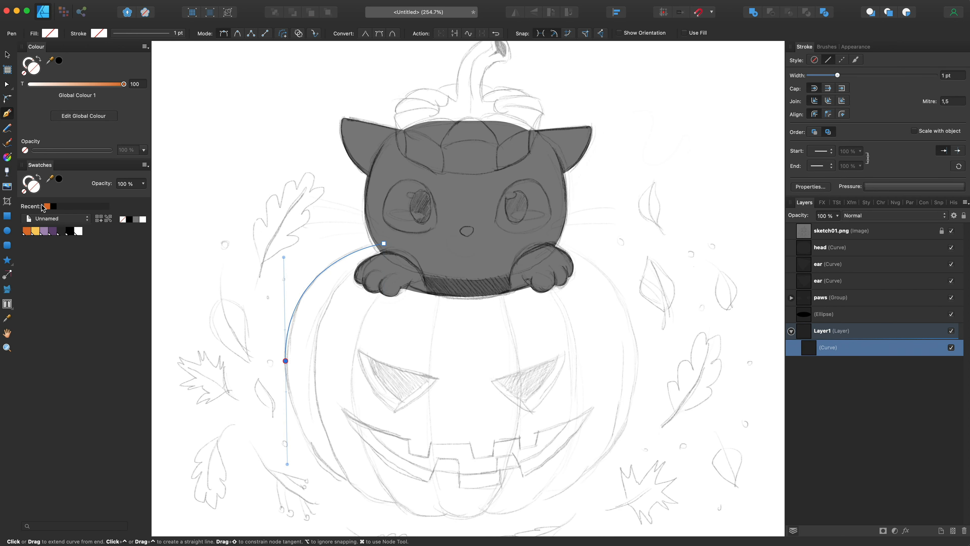
{"action": "left_click", "coordinate": [27, 231]}
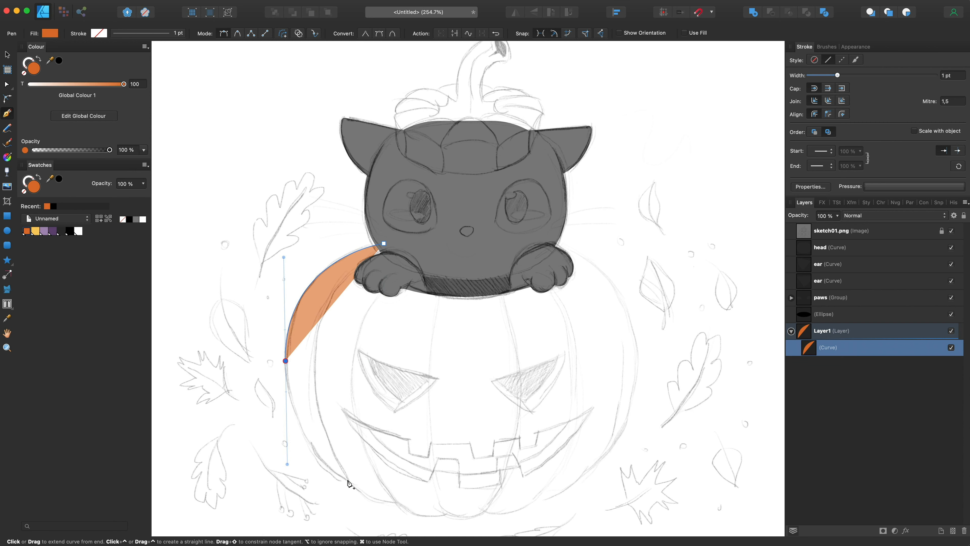
Extend the pumpkin outline down its left side to the first rib notch, and adjust the curve handles to follow the sketch
{"action": "left_click_drag", "start_coordinate": [347, 479], "coordinate": [370, 485]}
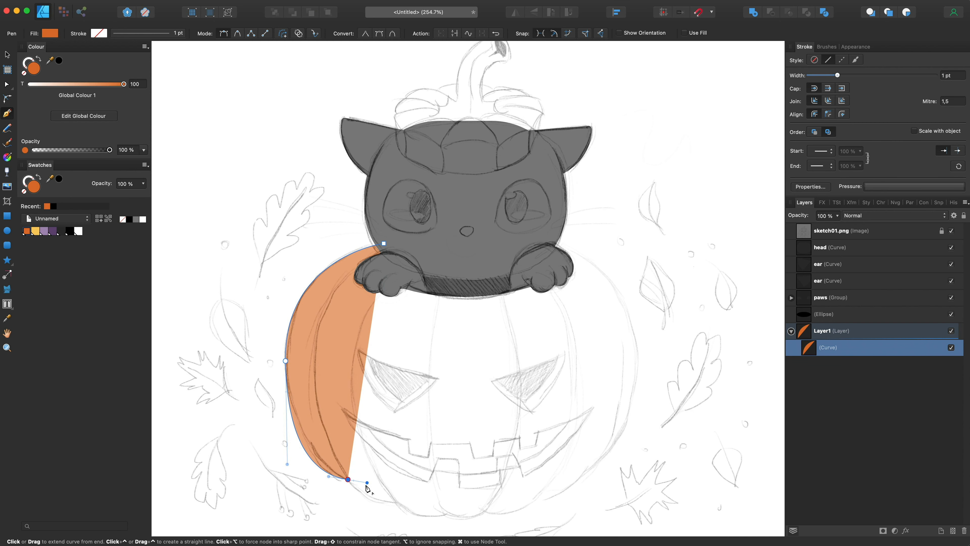
{"action": "scroll", "coordinate": [365, 487], "scroll_direction": "down", "scroll_amount": 5}
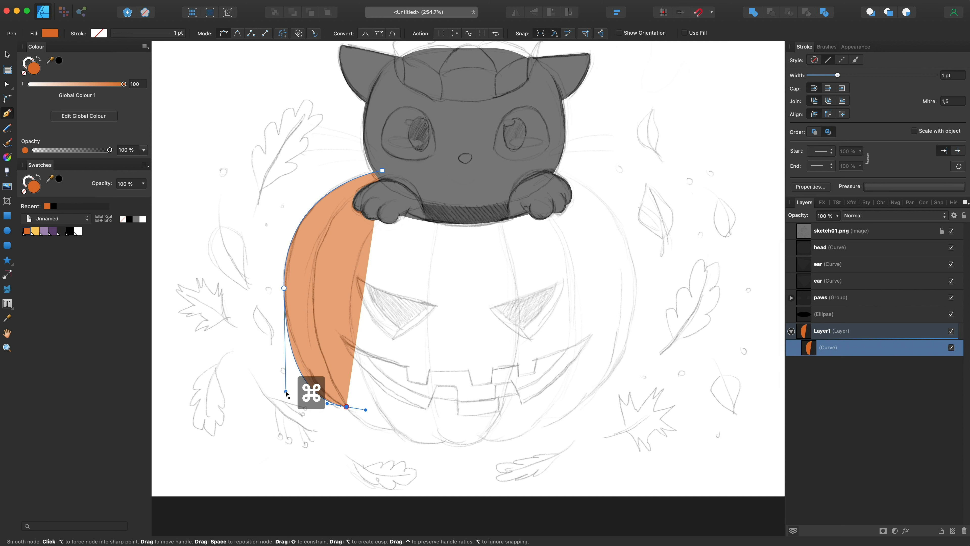
{"action": "left_click_drag", "start_coordinate": [286, 392], "coordinate": [287, 379]}
{"action": "scroll", "coordinate": [349, 424], "scroll_direction": "up", "scroll_amount": 5}
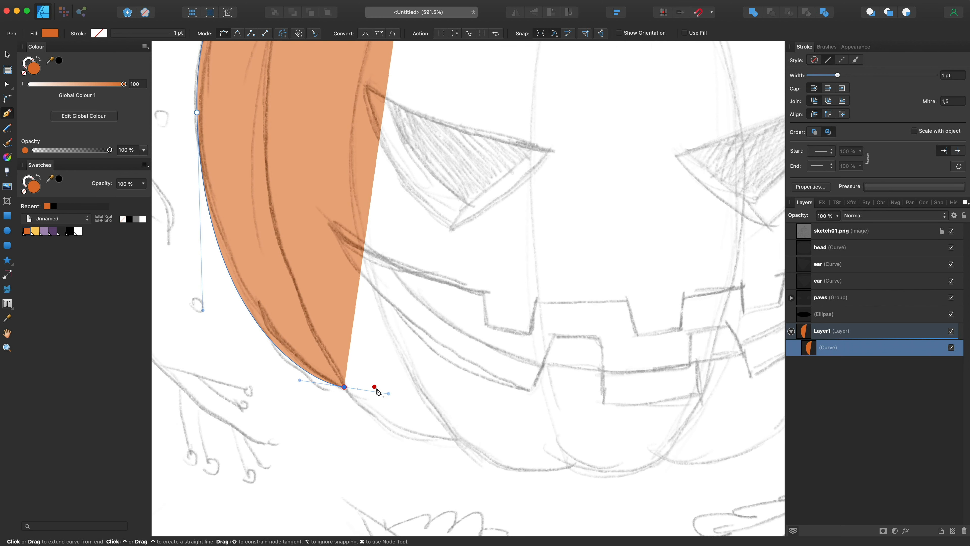
{"action": "key", "text": "super"}
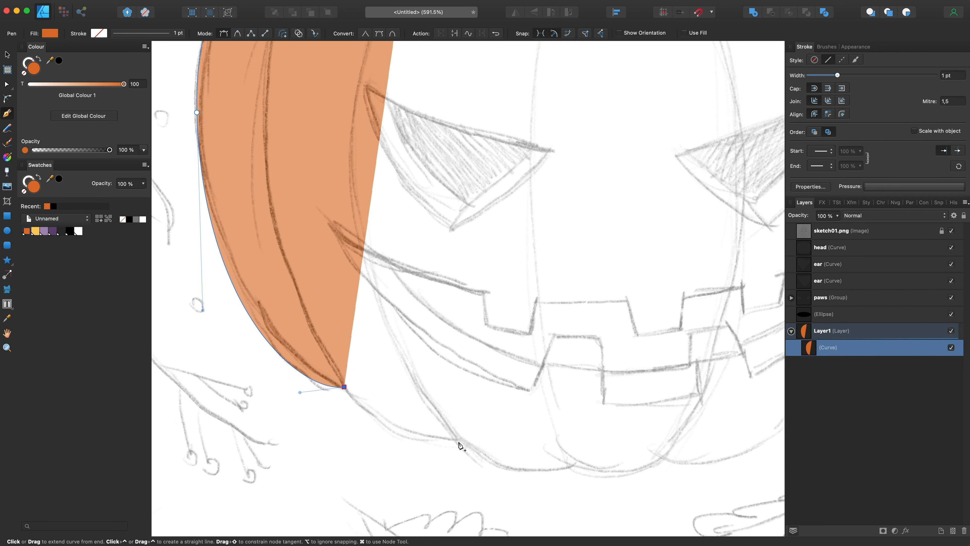
Trace the scalloped lobes along the pumpkin's underside to its lower-right rib, with sharp corners between the lobes
{"action": "left_click_drag", "start_coordinate": [458, 439], "coordinate": [518, 422]}
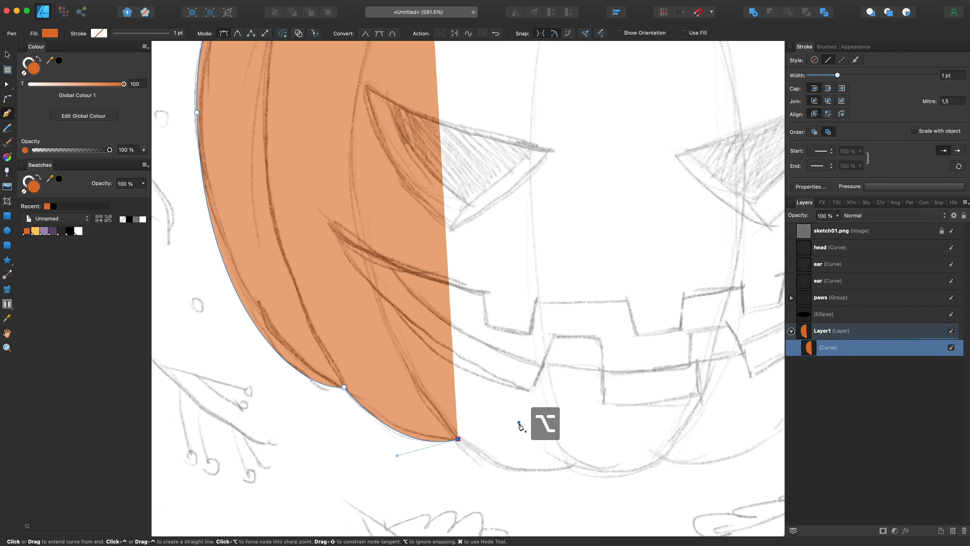
{"action": "left_click", "coordinate": [568, 466]}
{"action": "scroll", "coordinate": [639, 466], "scroll_direction": "right", "scroll_amount": 5}
{"action": "left_click_drag", "start_coordinate": [576, 458], "coordinate": [649, 372]}
{"action": "scroll", "coordinate": [617, 429], "scroll_direction": "right", "scroll_amount": 6}
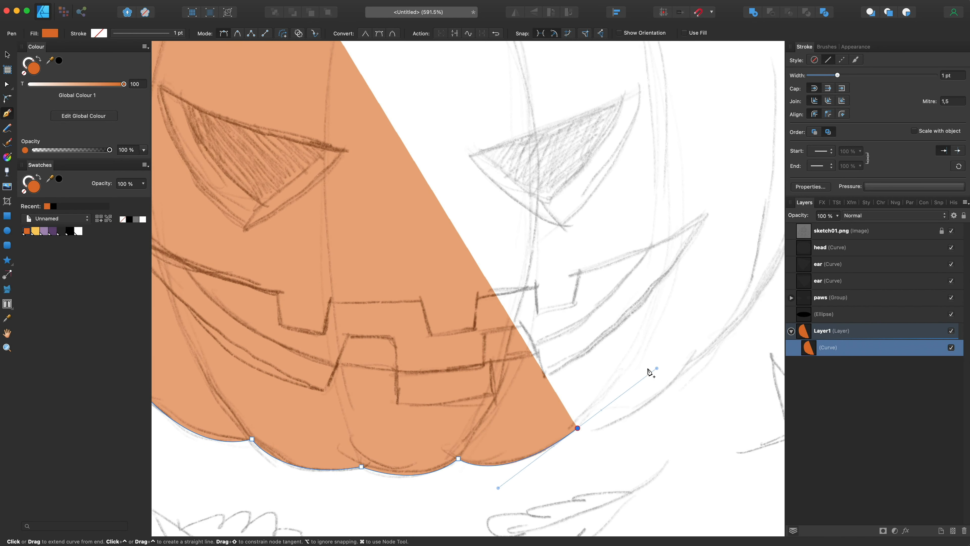
{"action": "scroll", "coordinate": [630, 373], "scroll_direction": "right", "scroll_amount": 6}
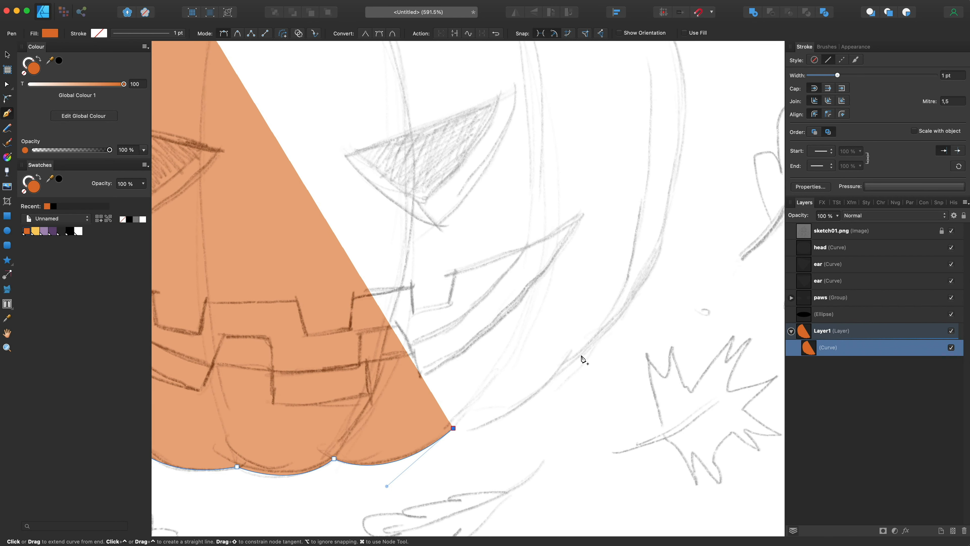
Trace the pumpkin's right side and its upper edge behind the head, and close the outline at its starting node
{"action": "scroll", "coordinate": [626, 278], "scroll_direction": "down", "scroll_amount": 2}
{"action": "scroll", "coordinate": [649, 269], "scroll_direction": "down", "scroll_amount": 5}
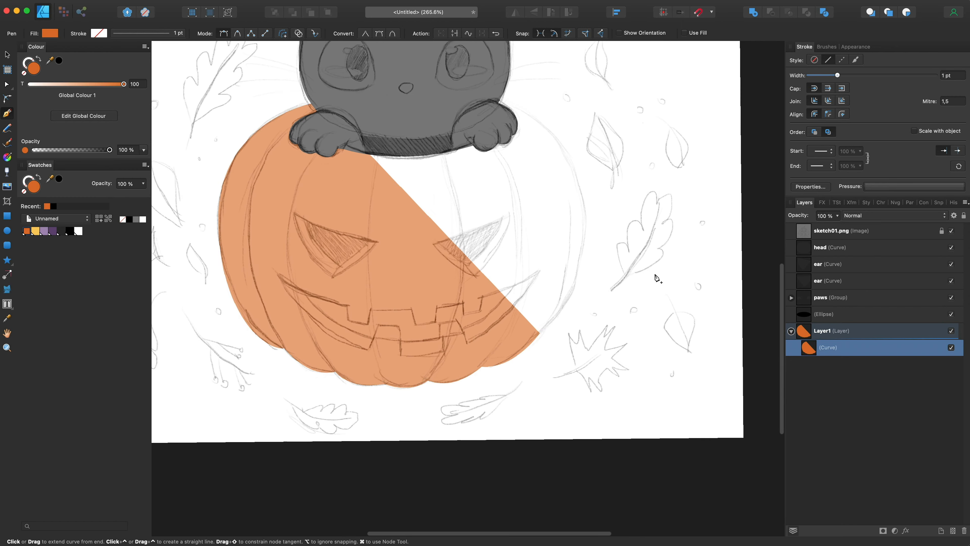
{"action": "scroll", "coordinate": [655, 278], "scroll_direction": "up", "scroll_amount": 2}
{"action": "left_click_drag", "start_coordinate": [491, 129], "coordinate": [317, 97]}
{"action": "key", "text": "super+z"}
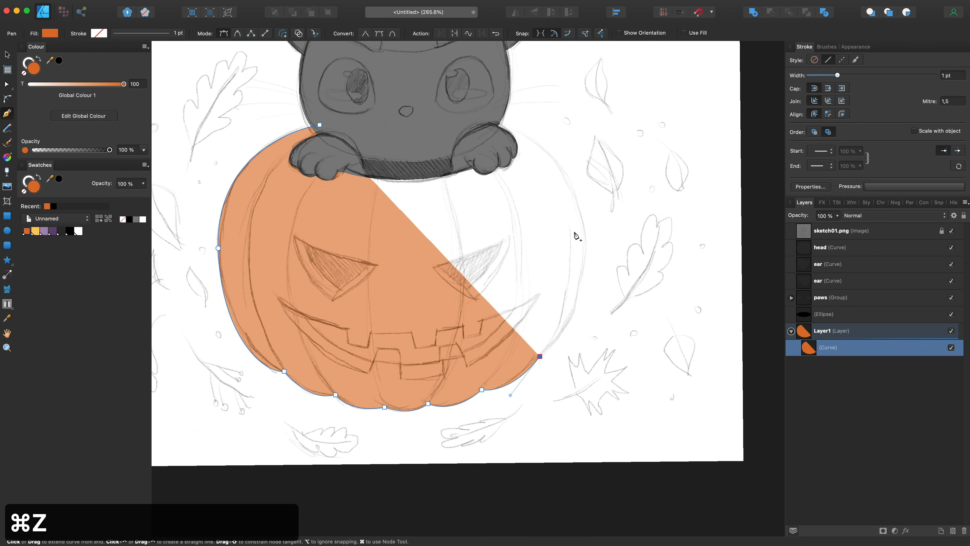
{"action": "left_click_drag", "start_coordinate": [586, 244], "coordinate": [583, 153]}
{"action": "left_click_drag", "start_coordinate": [466, 124], "coordinate": [414, 130]}
{"action": "left_click", "coordinate": [319, 125]}
{"action": "scroll", "coordinate": [515, 156], "scroll_direction": "down", "scroll_amount": 6}
{"action": "scroll", "coordinate": [515, 194], "scroll_direction": "up", "scroll_amount": 5}
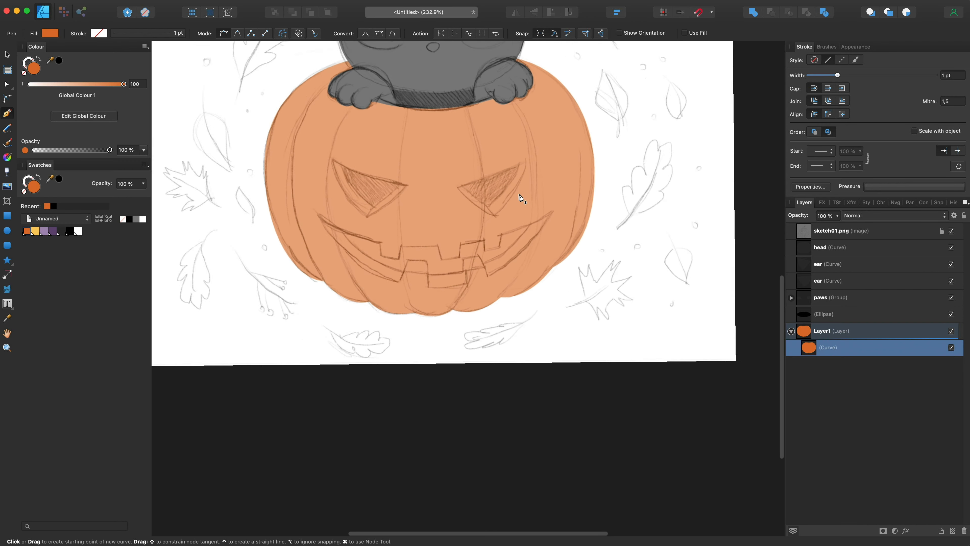
Move the pumpkin curve out of Layer1 to sit just above that layer, and name it "Pumpkin"
{"action": "scroll", "coordinate": [520, 195], "scroll_direction": "up", "scroll_amount": 2}
{"action": "scroll", "coordinate": [520, 191], "scroll_direction": "left", "scroll_amount": 4}
{"action": "scroll", "coordinate": [520, 184], "scroll_direction": "up", "scroll_amount": 5}
{"action": "key", "text": "v"}
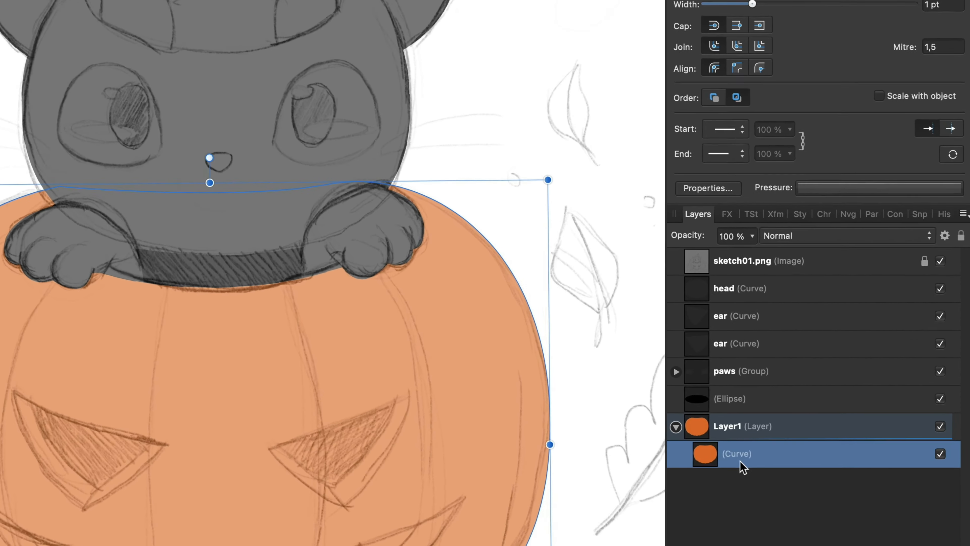
{"action": "left_click", "coordinate": [790, 414]}
{"action": "left_click_drag", "start_coordinate": [717, 484], "coordinate": [711, 452]}
{"action": "double_click", "coordinate": [711, 448]}
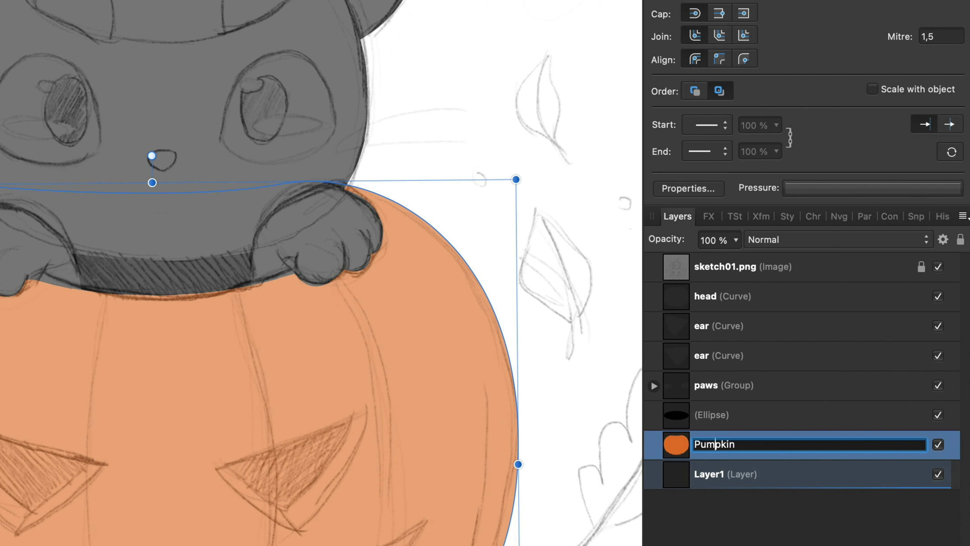
Delete the empty Layer1 and name the black ellipse "Hole"
{"action": "left_click", "coordinate": [745, 475]}
{"action": "key", "text": "Delete"}
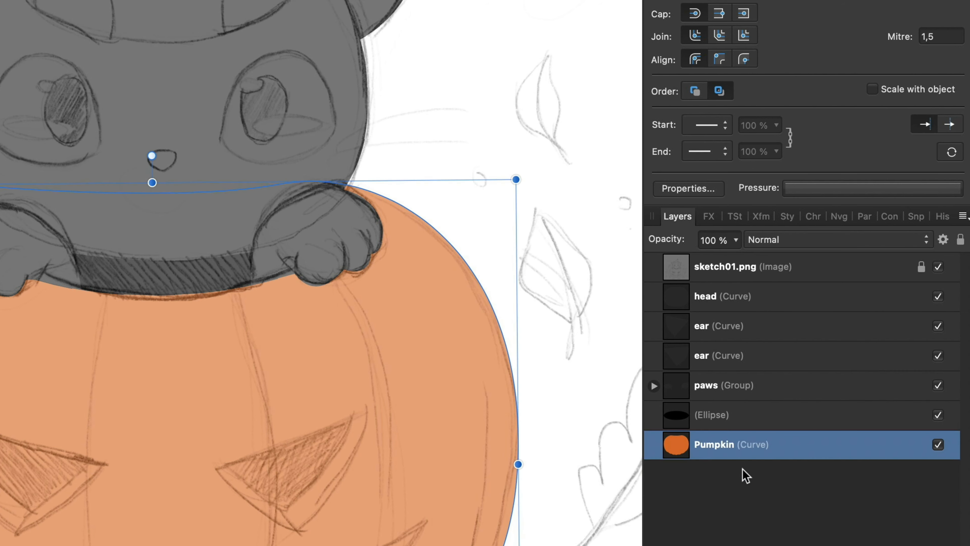
{"action": "left_click", "coordinate": [686, 408]}
{"action": "double_click", "coordinate": [709, 414]}
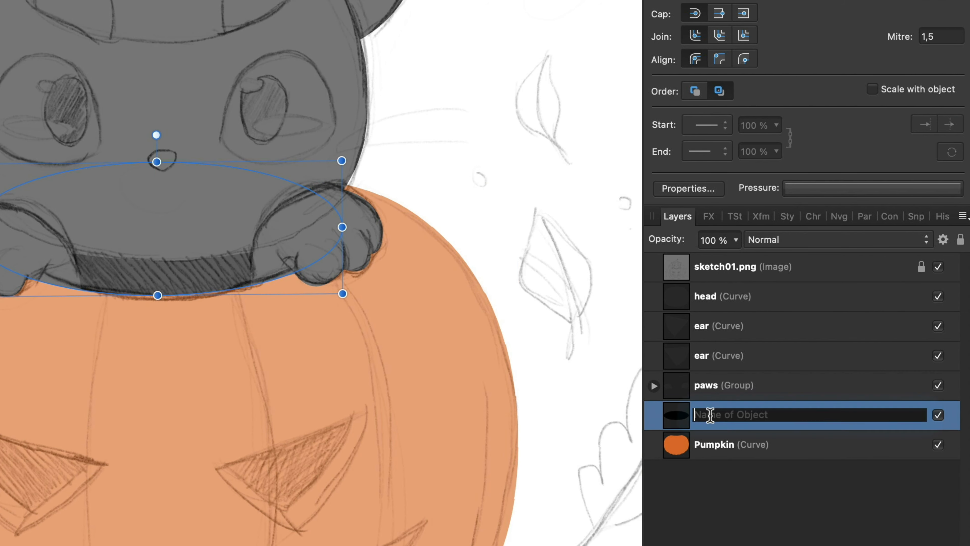
{"action": "type", "text": "Hole"}
{"action": "key", "text": "Return"}
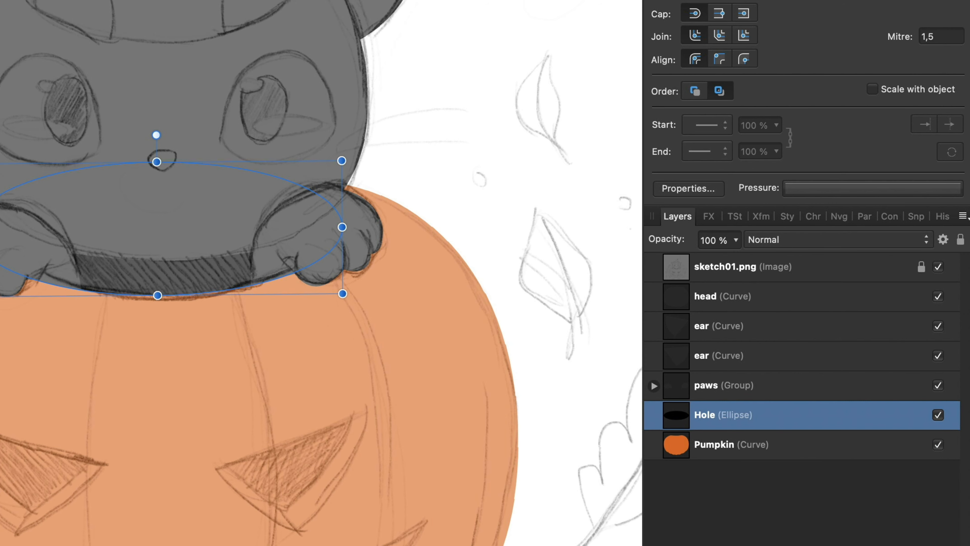
{"action": "left_click", "coordinate": [706, 385]}
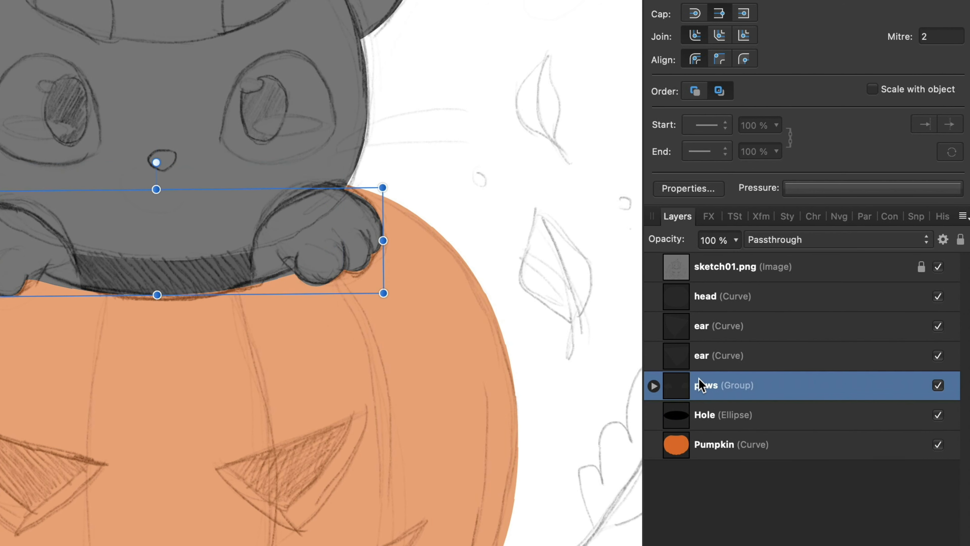
{"action": "scroll", "coordinate": [317, 341], "scroll_direction": "down", "scroll_amount": 3}
{"action": "scroll", "coordinate": [317, 341], "scroll_direction": "up", "scroll_amount": 2}
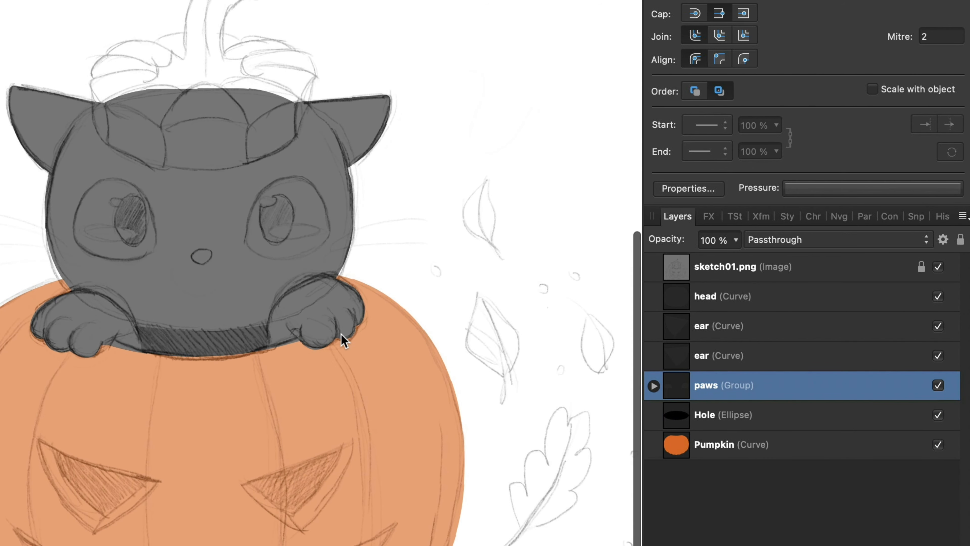
{"action": "left_click", "coordinate": [727, 356]}
{"action": "scroll", "coordinate": [134, 147], "scroll_direction": "up", "scroll_amount": 1}
{"action": "scroll", "coordinate": [103, 145], "scroll_direction": "up", "scroll_amount": 4}
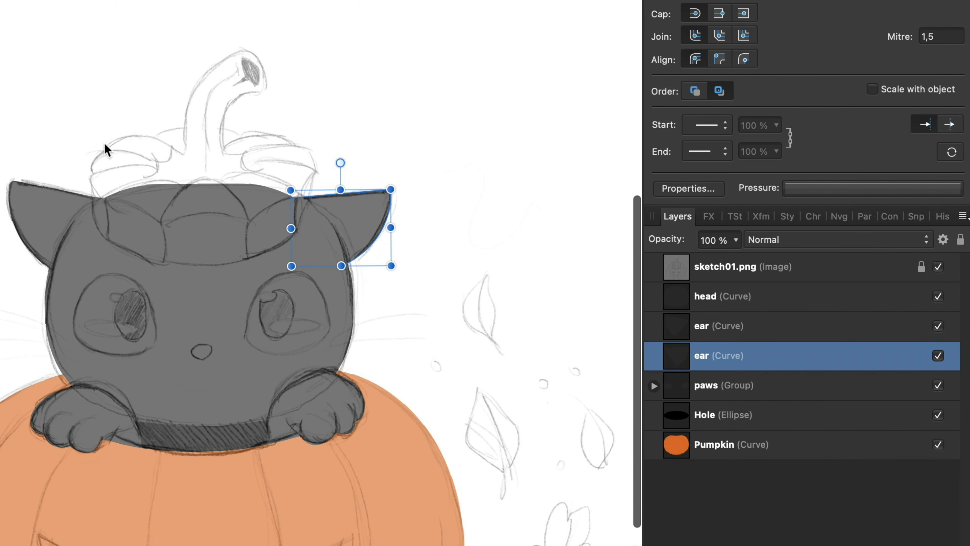
Set the fill colour for the pumpkin stem to light green, hex C2E35D
{"action": "scroll", "coordinate": [227, 201], "scroll_direction": "down", "scroll_amount": 2}
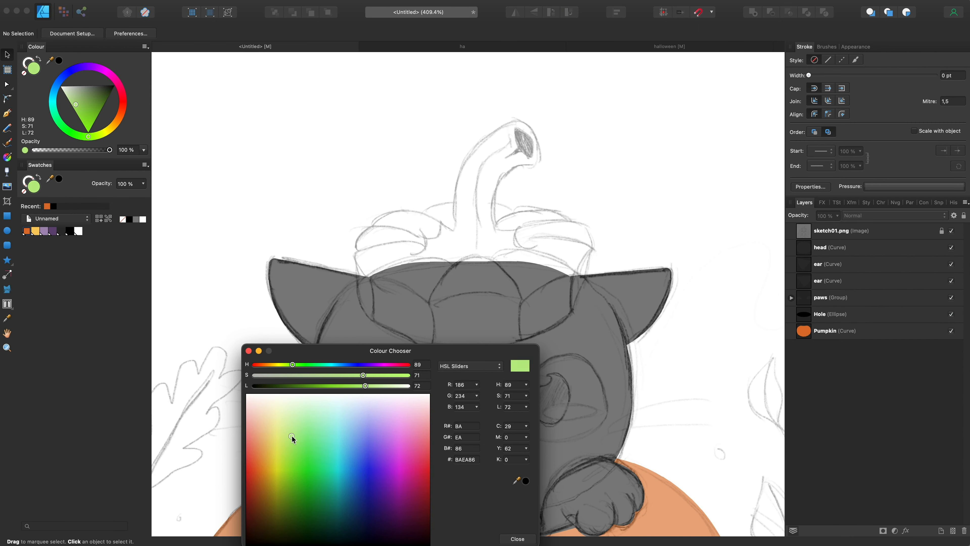
{"action": "mouse_move", "coordinate": [292, 435]}
{"action": "left_mouse_down"}
{"action": "mouse_move", "coordinate": [294, 466]}
{"action": "mouse_move", "coordinate": [285, 450]}
{"action": "left_mouse_up"}
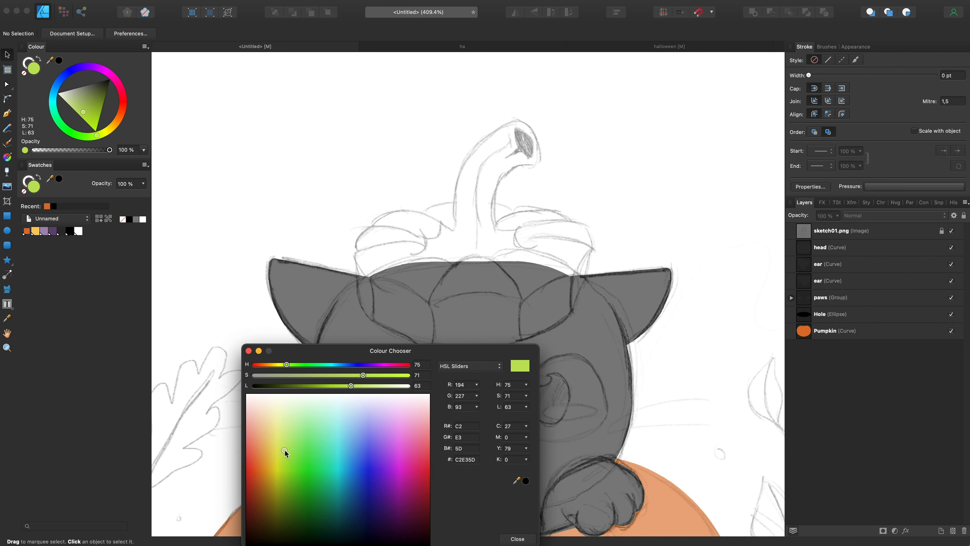
{"action": "left_click", "coordinate": [518, 539]}
Trace the stem's cut tip with the Pen tool, fill it light green, and move the curve directly below sketch01.png
{"action": "key", "text": "p"}
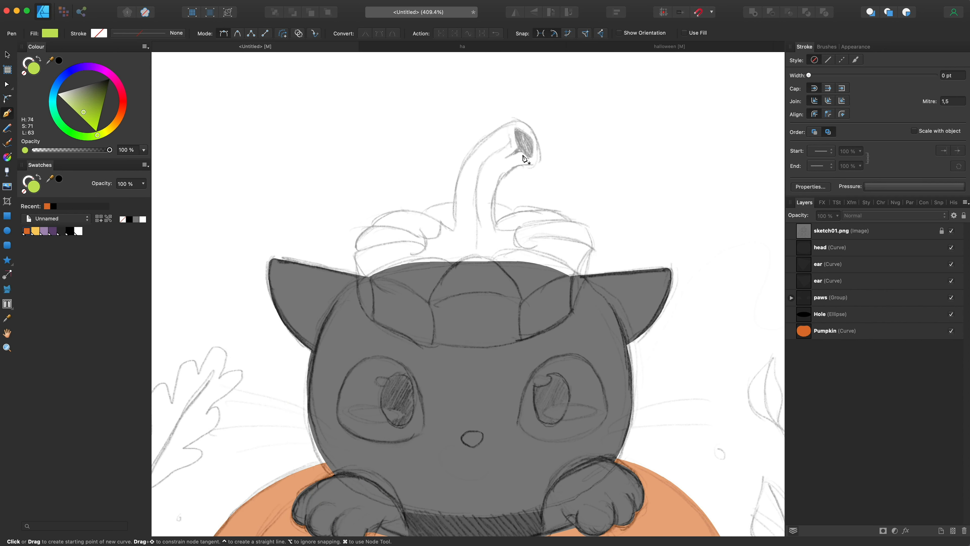
{"action": "scroll", "coordinate": [524, 157], "scroll_direction": "up", "scroll_amount": 3}
{"action": "left_click", "coordinate": [520, 170]}
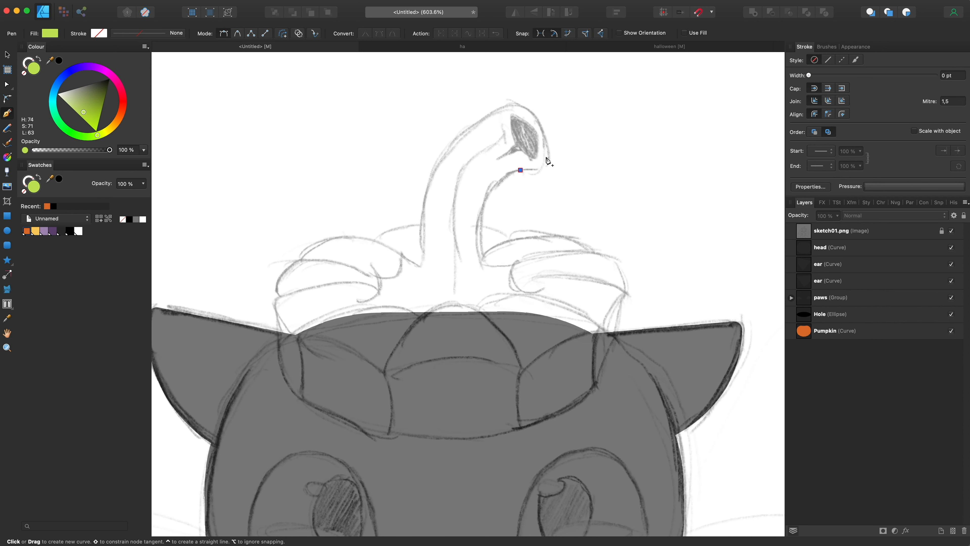
{"action": "left_click_drag", "start_coordinate": [548, 133], "coordinate": [546, 133]}
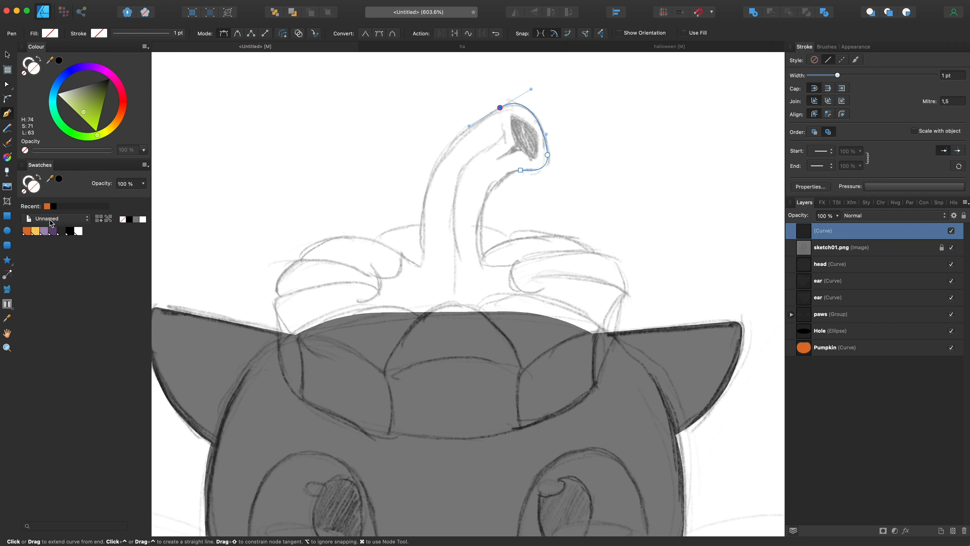
{"action": "left_click", "coordinate": [85, 117]}
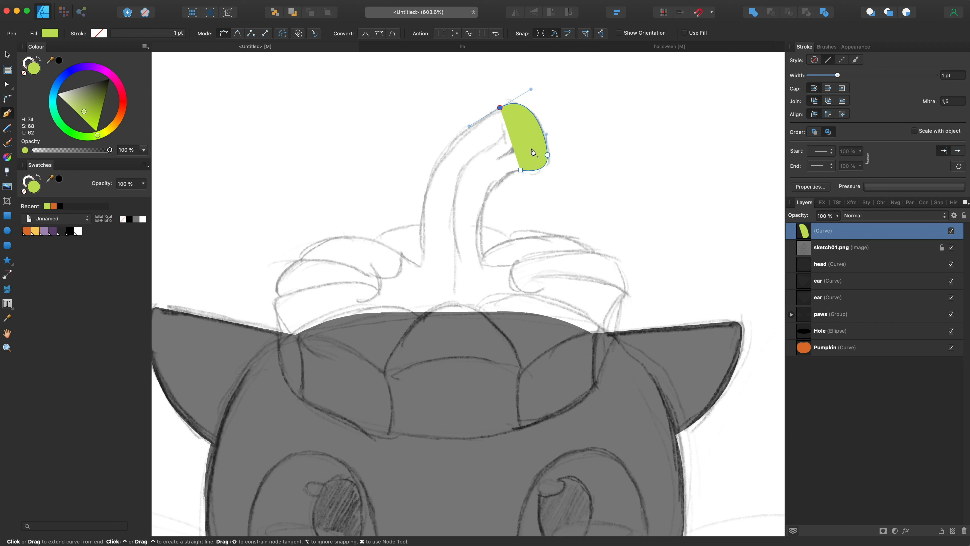
{"action": "left_click_drag", "start_coordinate": [828, 234], "coordinate": [815, 256]}
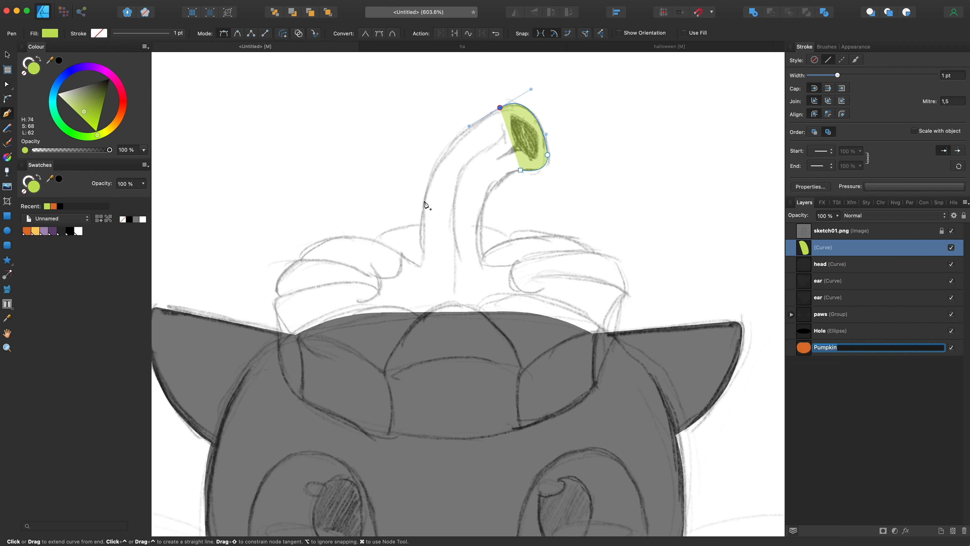
Extend the stem curve down its left edge and around the pointed notches on the left of its base, with sharp corners
{"action": "mouse_move", "coordinate": [423, 205]}
{"action": "left_mouse_down"}
{"action": "mouse_move", "coordinate": [428, 265]}
{"action": "mouse_move", "coordinate": [419, 228]}
{"action": "mouse_move", "coordinate": [427, 191]}
{"action": "left_mouse_up"}
{"action": "key", "text": "super+z"}
{"action": "left_click_drag", "start_coordinate": [402, 255], "coordinate": [397, 248]}
{"action": "scroll", "coordinate": [405, 265], "scroll_direction": "up", "scroll_amount": 5}
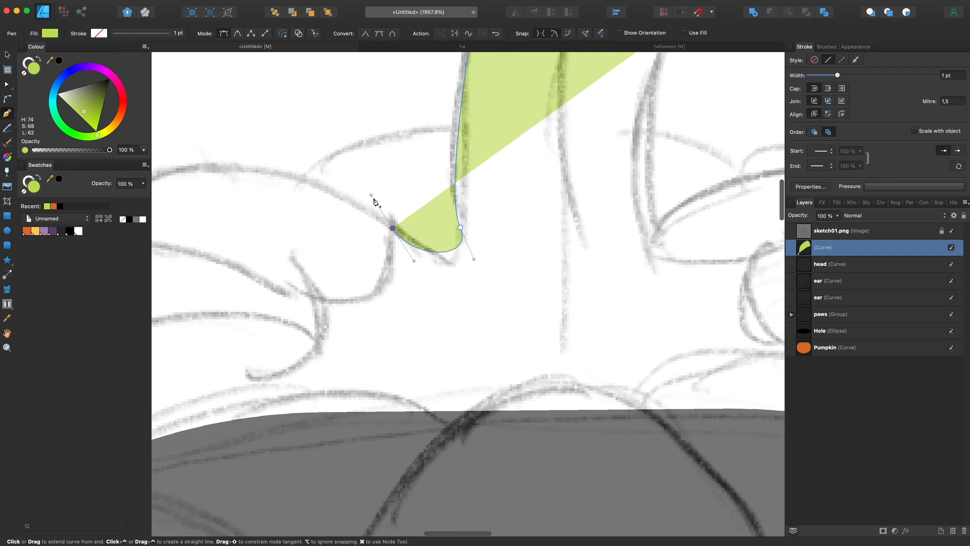
{"action": "key", "text": "super+z"}
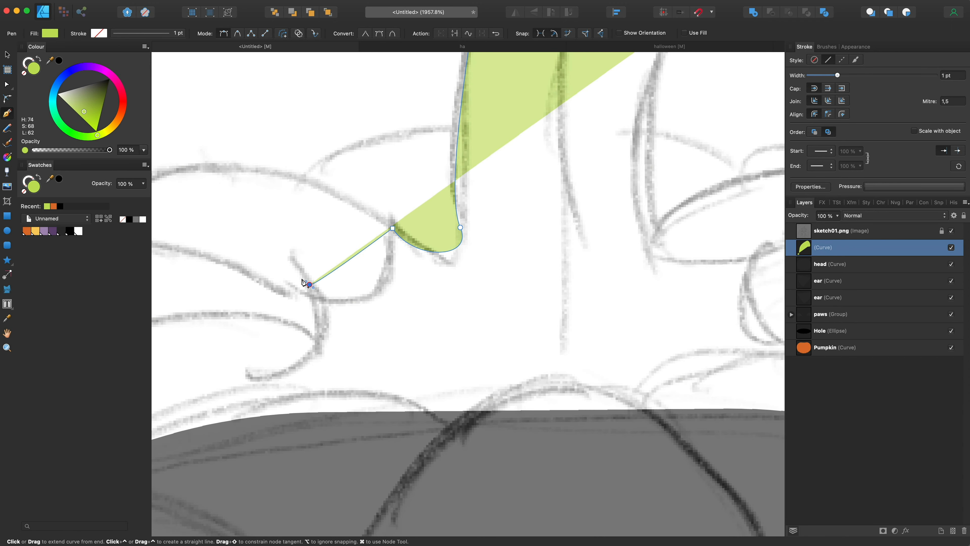
{"action": "left_click_drag", "start_coordinate": [310, 284], "coordinate": [217, 243]}
{"action": "key", "text": "alt"}
{"action": "left_click_drag", "start_coordinate": [258, 376], "coordinate": [342, 369]}
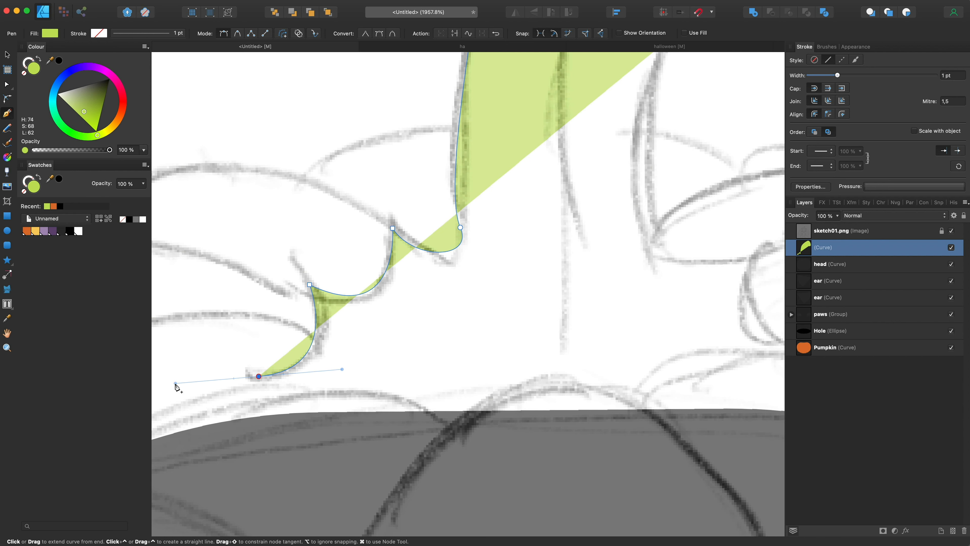
{"action": "scroll", "coordinate": [520, 338], "scroll_direction": "down", "scroll_amount": 2}
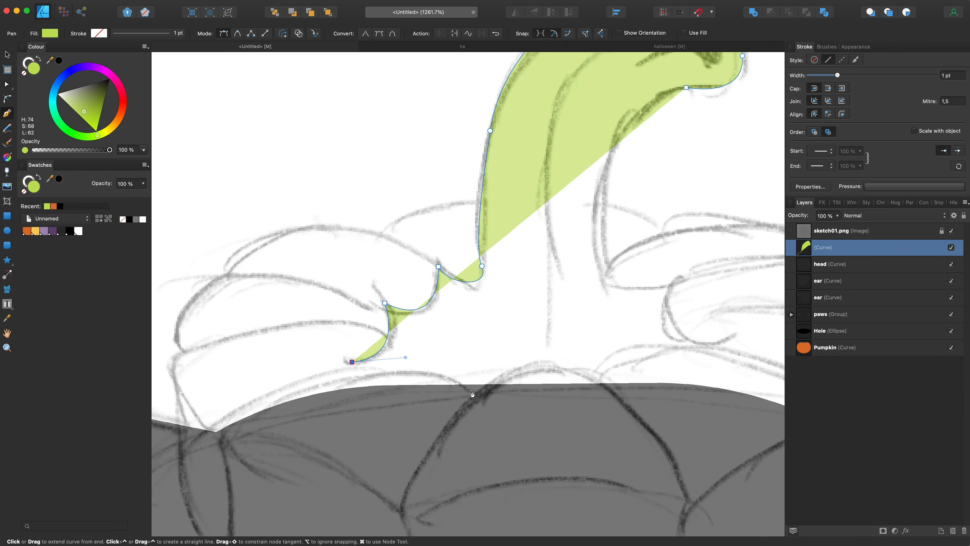
Trace the scalloped underside of the stem base to its lower-right point, with sharp corners and handles fitted to the sketch
{"action": "left_click_drag", "start_coordinate": [471, 390], "coordinate": [489, 418]}
{"action": "left_click_drag", "start_coordinate": [351, 361], "coordinate": [363, 366]}
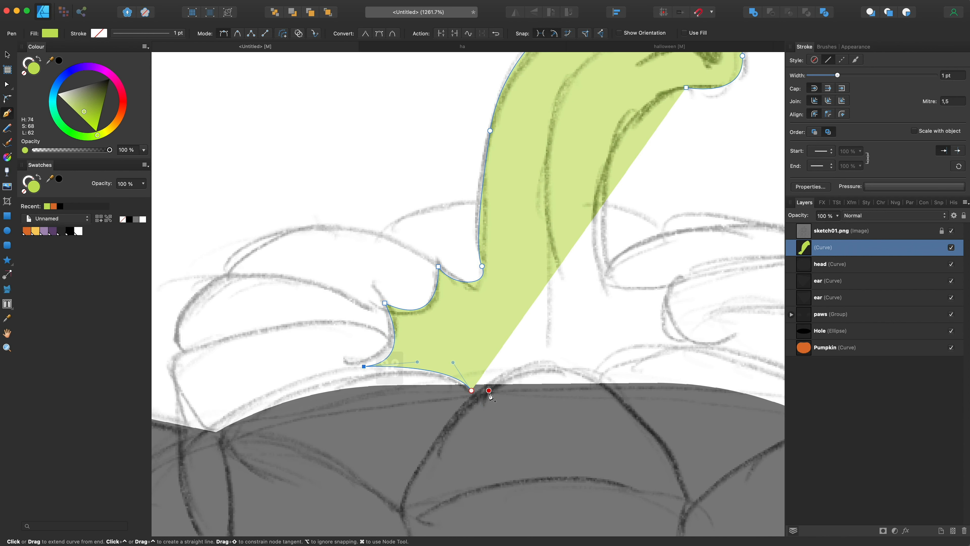
{"action": "left_click_drag", "start_coordinate": [597, 373], "coordinate": [640, 408]}
{"action": "left_click", "coordinate": [490, 418], "text": "alt"}
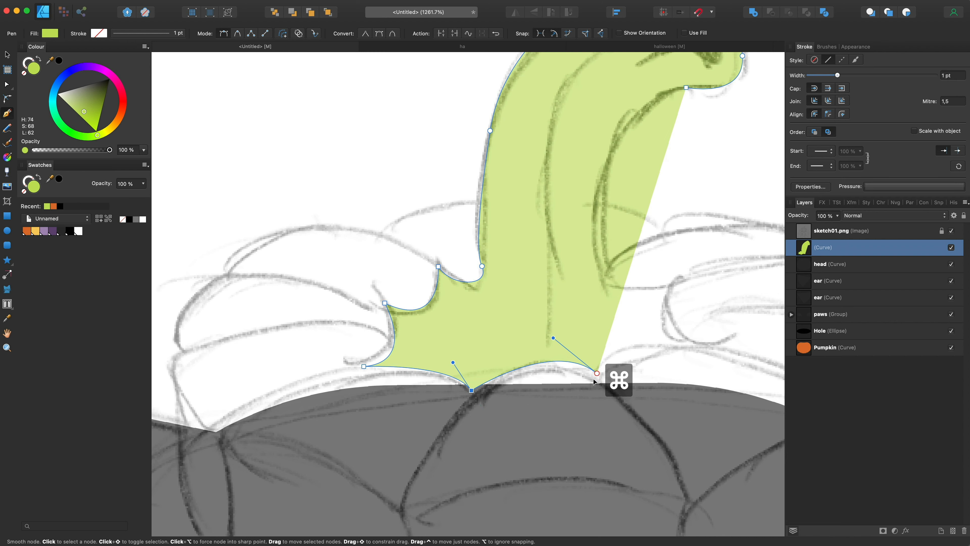
{"action": "left_click_drag", "start_coordinate": [597, 373], "coordinate": [594, 379]}
{"action": "scroll", "coordinate": [630, 347], "scroll_direction": "right", "scroll_amount": 3}
{"action": "left_click_drag", "start_coordinate": [603, 345], "coordinate": [658, 360]}
{"action": "left_click", "coordinate": [523, 414], "text": "alt"}
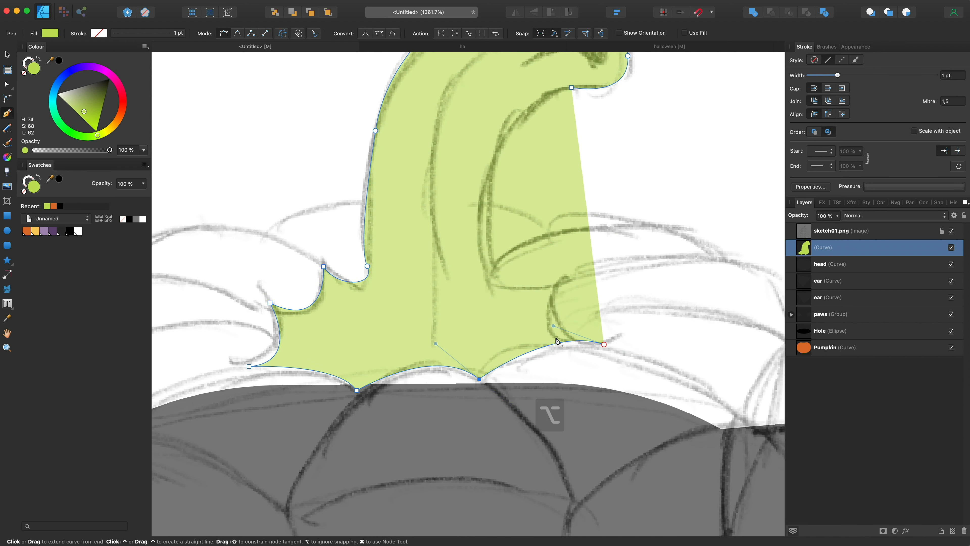
{"action": "left_click_drag", "start_coordinate": [552, 328], "coordinate": [518, 323]}
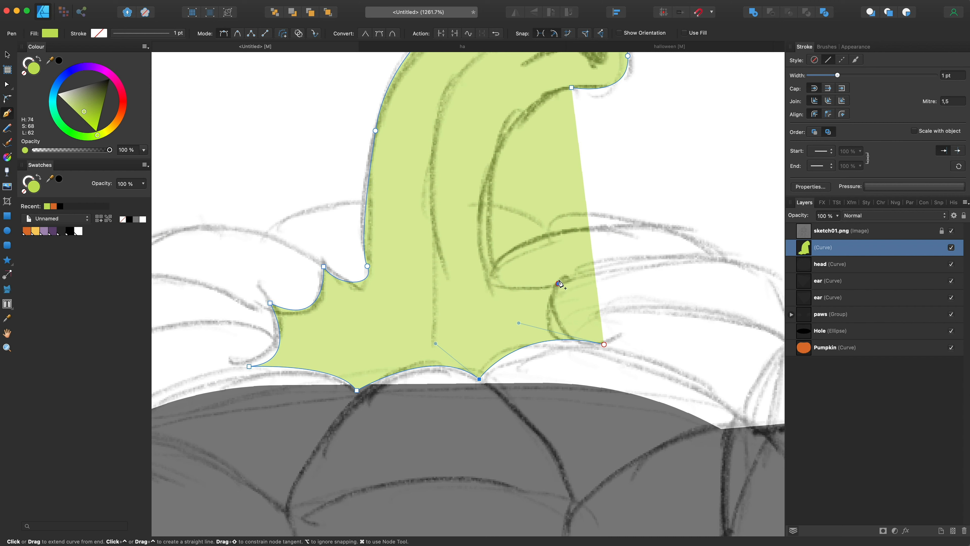
Trace the right notches of the stem base and the stem's right edge, and close the outline at its starting node
{"action": "left_click_drag", "start_coordinate": [559, 284], "coordinate": [583, 241]}
{"action": "left_click_drag", "start_coordinate": [492, 279], "coordinate": [466, 255]}
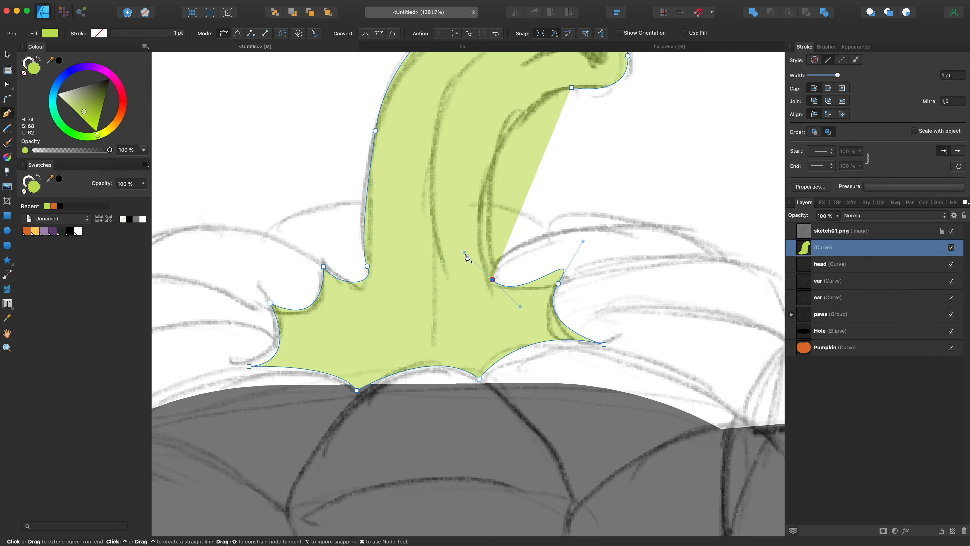
{"action": "left_click", "coordinate": [583, 241], "text": "alt"}
{"action": "scroll", "coordinate": [557, 99], "scroll_direction": "up", "scroll_amount": 2}
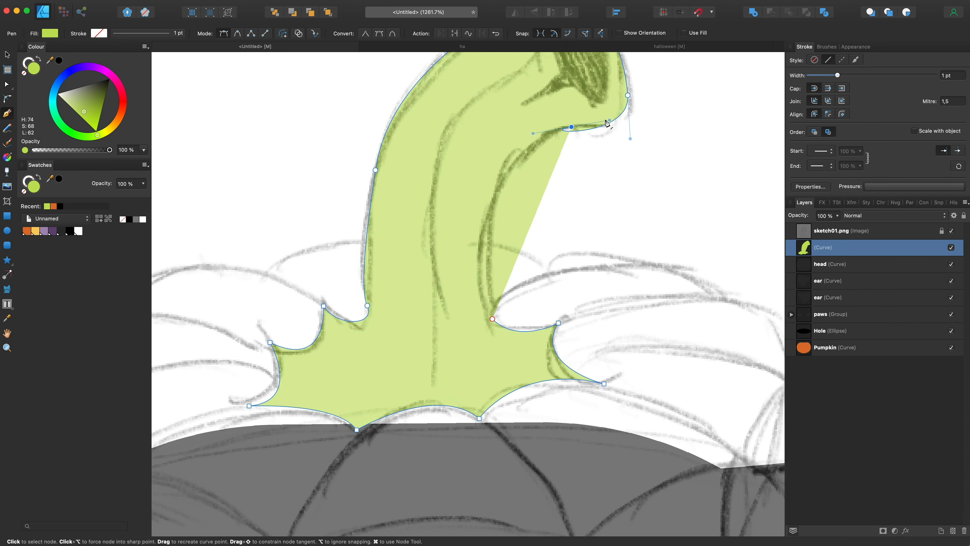
{"action": "key", "text": "super+z"}
{"action": "left_click_drag", "start_coordinate": [491, 202], "coordinate": [504, 166]}
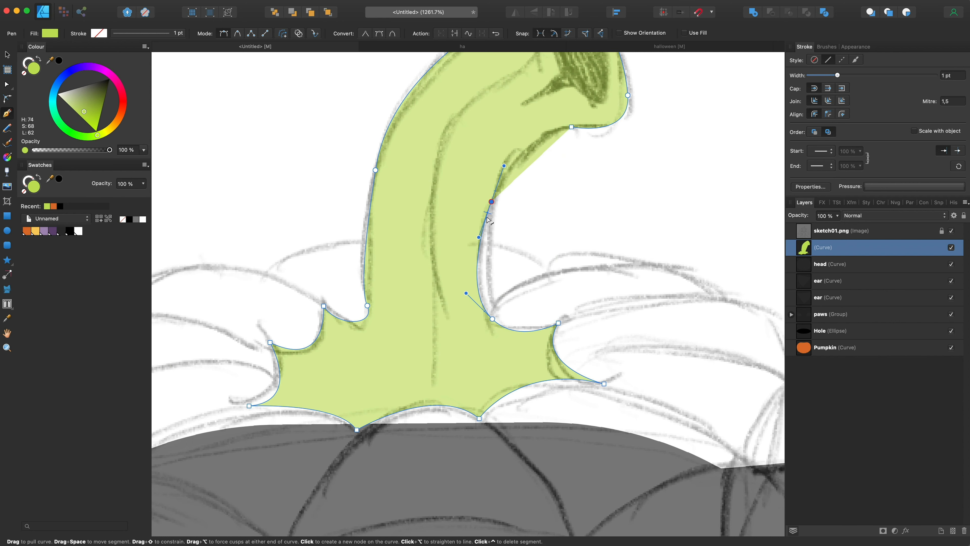
{"action": "left_click_drag", "start_coordinate": [466, 293], "coordinate": [479, 300]}
{"action": "left_click_drag", "start_coordinate": [571, 127], "coordinate": [606, 126]}
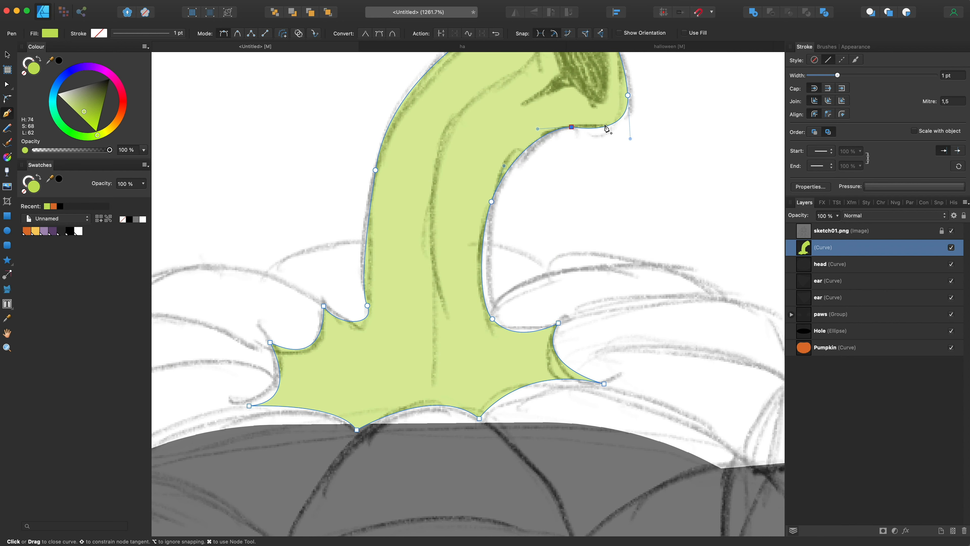
Draw the pumpkin lid's back edge behind the stem with the yellow Global Colour 2 fill, and place the curve below the stem
{"action": "scroll", "coordinate": [558, 235], "scroll_direction": "down", "scroll_amount": 5}
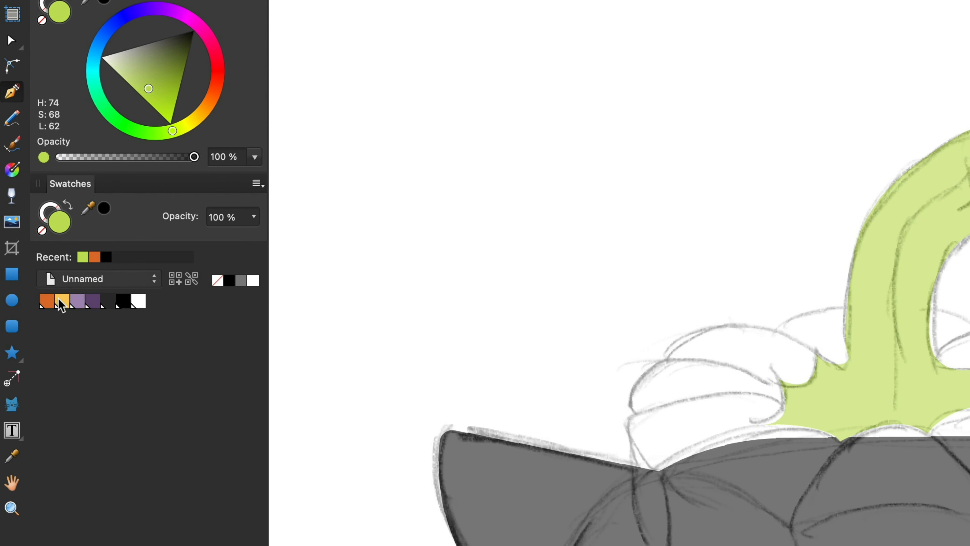
{"action": "left_click", "coordinate": [61, 301]}
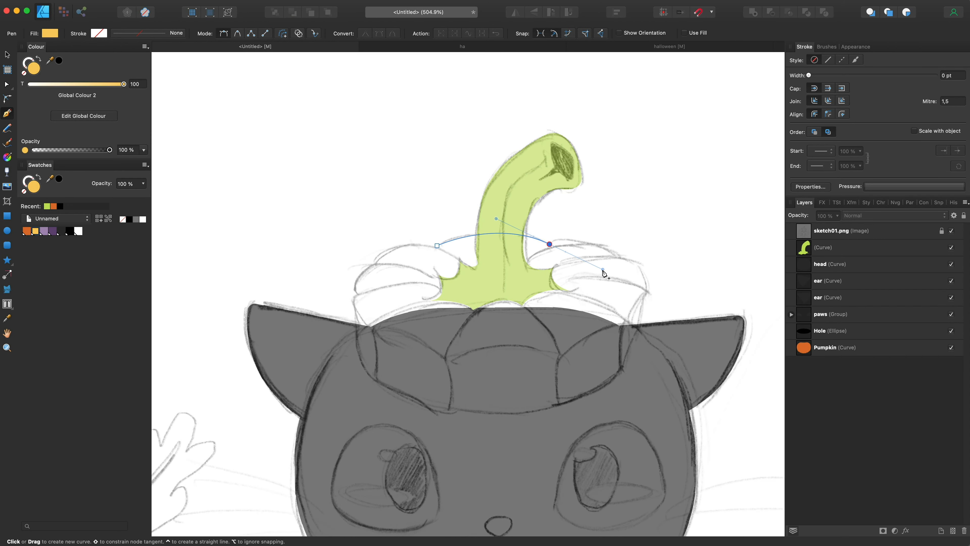
{"action": "left_click_drag", "start_coordinate": [602, 269], "coordinate": [603, 269]}
{"action": "left_click_drag", "start_coordinate": [804, 231], "coordinate": [805, 273]}
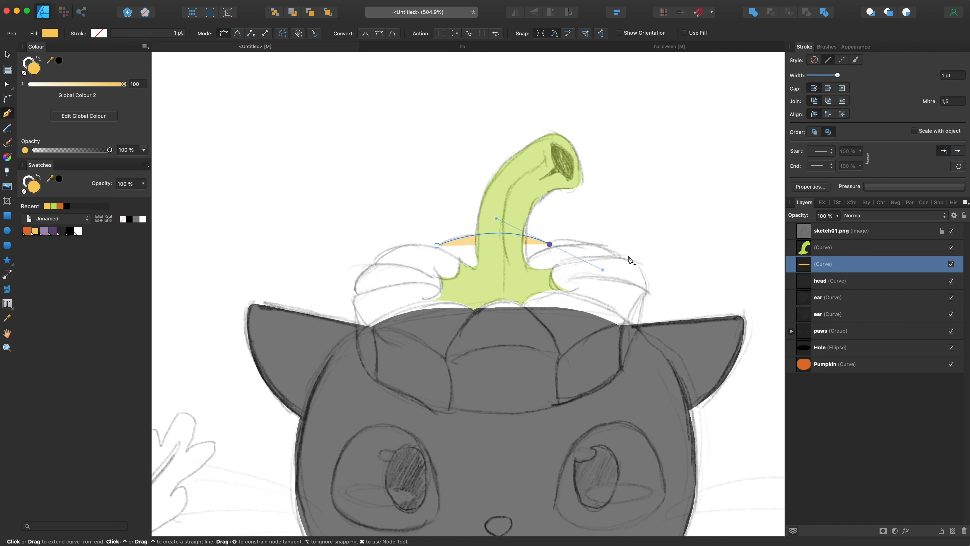
Trace the lid's right lobes down to the corner where the lid meets the right ear
{"action": "scroll", "coordinate": [630, 260], "scroll_direction": "up", "scroll_amount": 3}
{"action": "left_click_drag", "start_coordinate": [618, 255], "coordinate": [660, 348]}
{"action": "scroll", "coordinate": [656, 292], "scroll_direction": "down", "scroll_amount": 1}
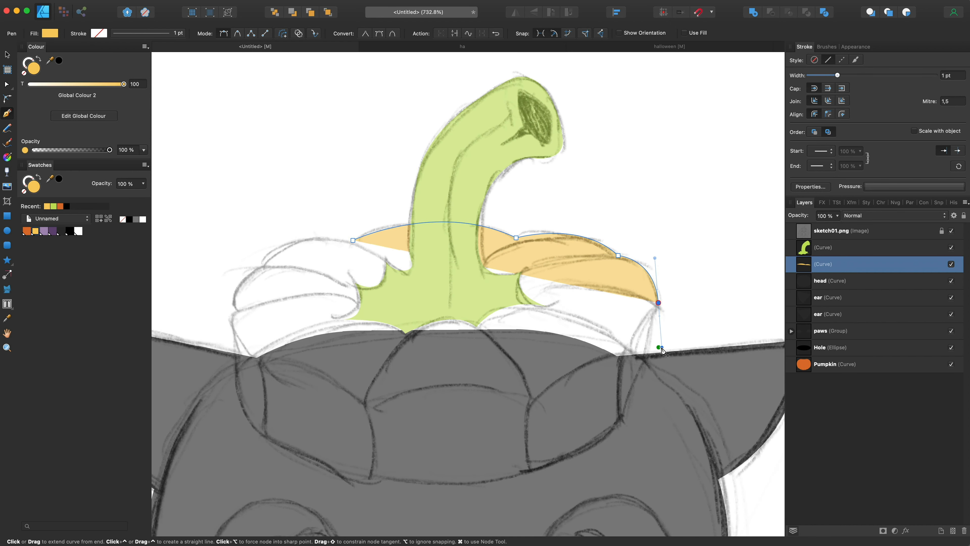
{"action": "left_click", "coordinate": [629, 348]}
Trace the lid's scalloped front edge and left lobes with sharp corners, and close the outline at its starting node
{"action": "left_click_drag", "start_coordinate": [531, 399], "coordinate": [515, 433]}
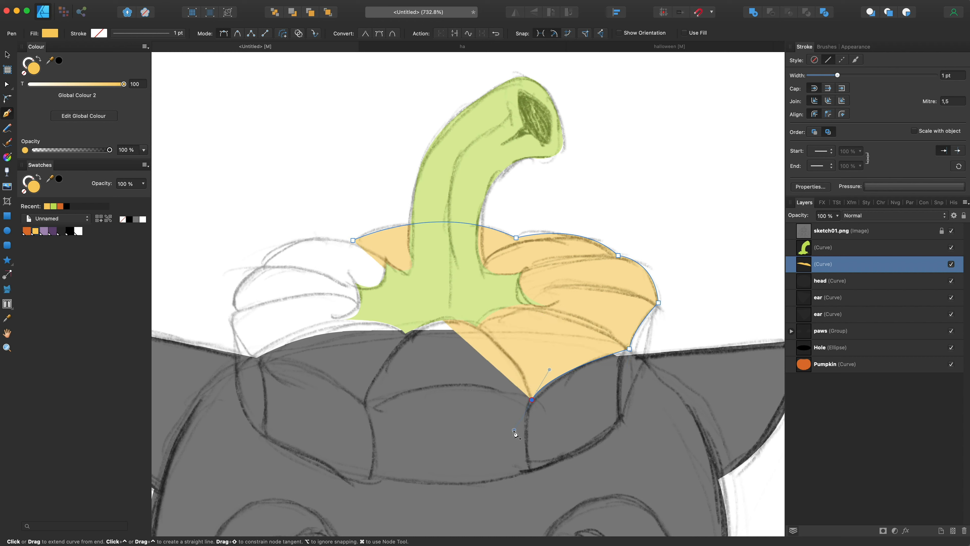
{"action": "left_click_drag", "start_coordinate": [364, 401], "coordinate": [287, 443]}
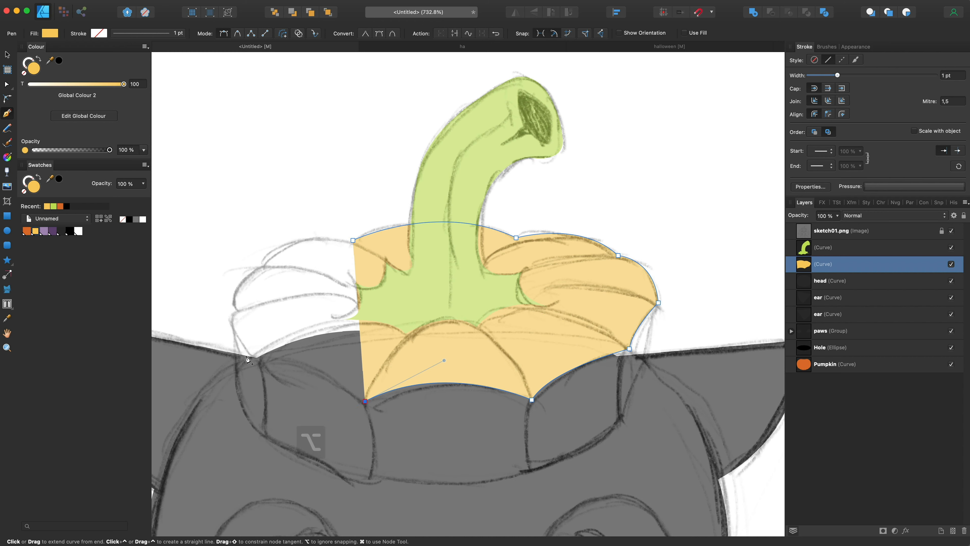
{"action": "left_click_drag", "start_coordinate": [255, 356], "coordinate": [212, 363]}
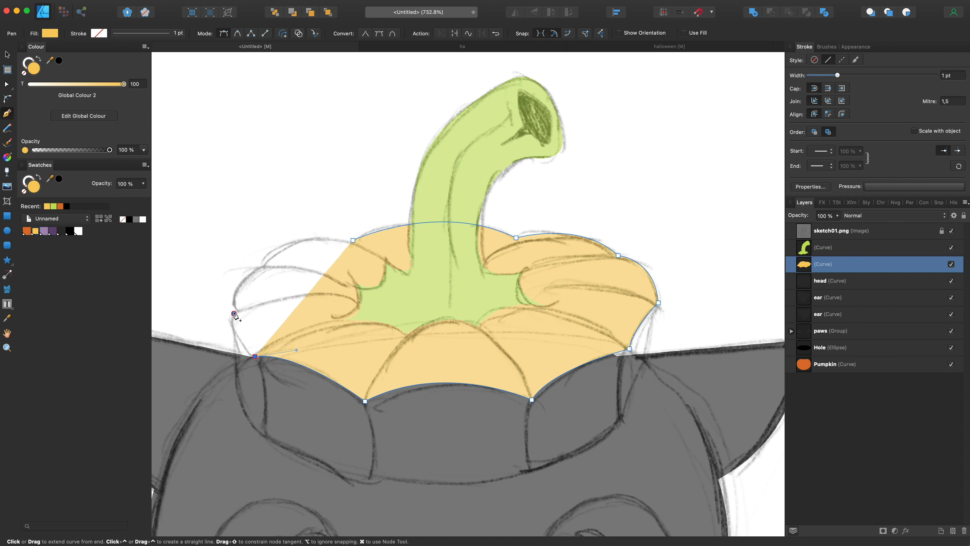
{"action": "left_click_drag", "start_coordinate": [234, 314], "coordinate": [231, 295]}
{"action": "left_click_drag", "start_coordinate": [263, 265], "coordinate": [419, 257]}
Start the lid's side as a pen curve above the head layer, from the lid's right edge to the rim's lower right, filled with orange Global Colour 1
{"action": "scroll", "coordinate": [420, 256], "scroll_direction": "down", "scroll_amount": 5}
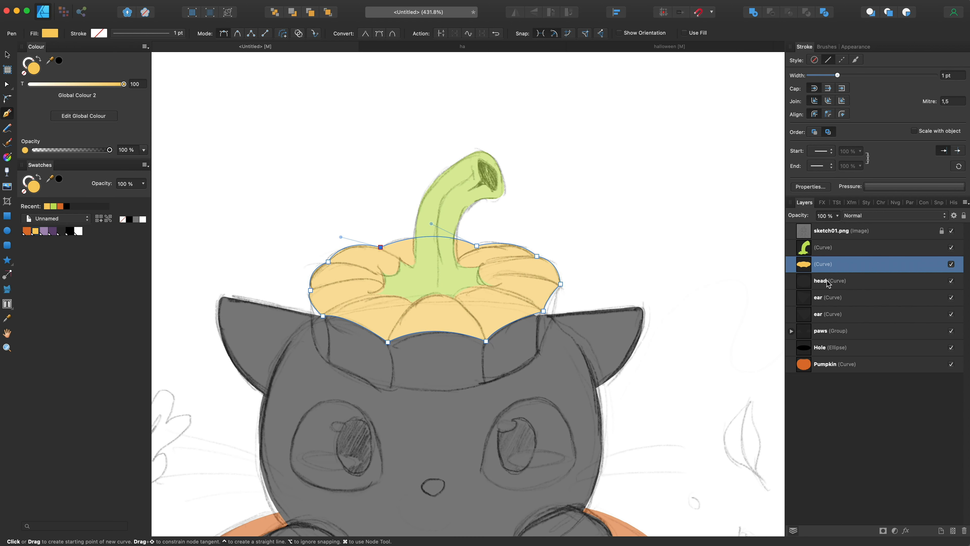
{"action": "key", "text": "v"}
{"action": "left_click", "coordinate": [7, 114]}
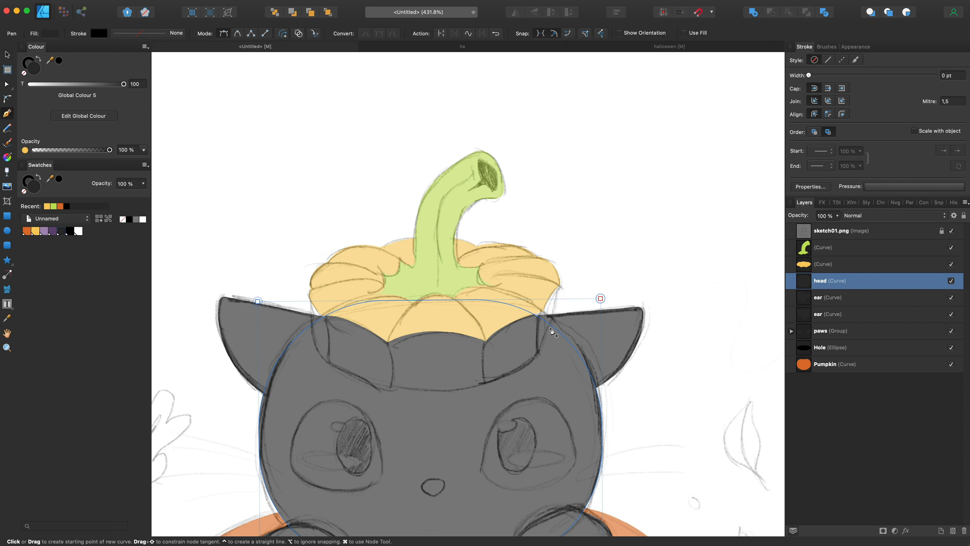
{"action": "left_click_drag", "start_coordinate": [521, 375], "coordinate": [520, 377]}
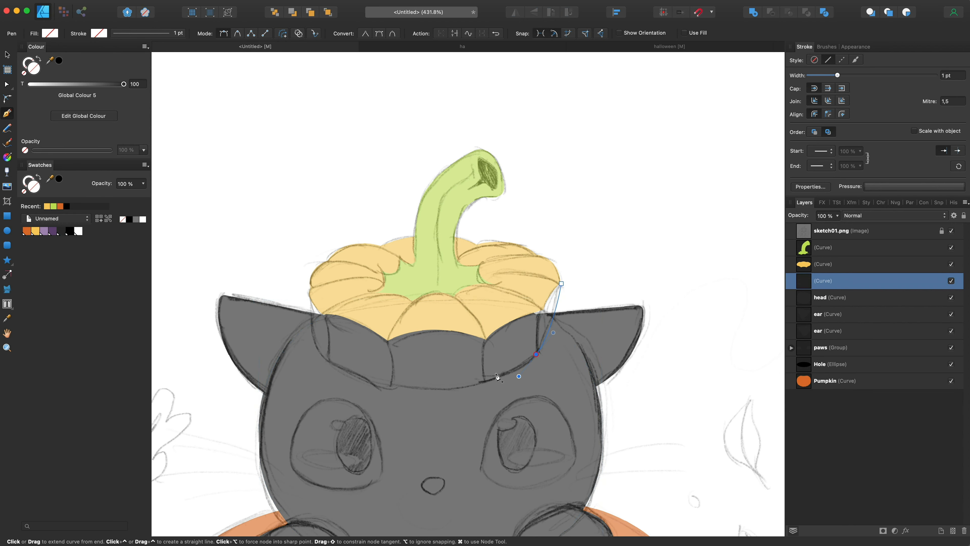
{"action": "left_click", "coordinate": [26, 231]}
Trace the orange side's lower edge and left side up to the lid's left edge, adjusting nodes and handles to the sketch
{"action": "scroll", "coordinate": [502, 384], "scroll_direction": "up", "scroll_amount": 3}
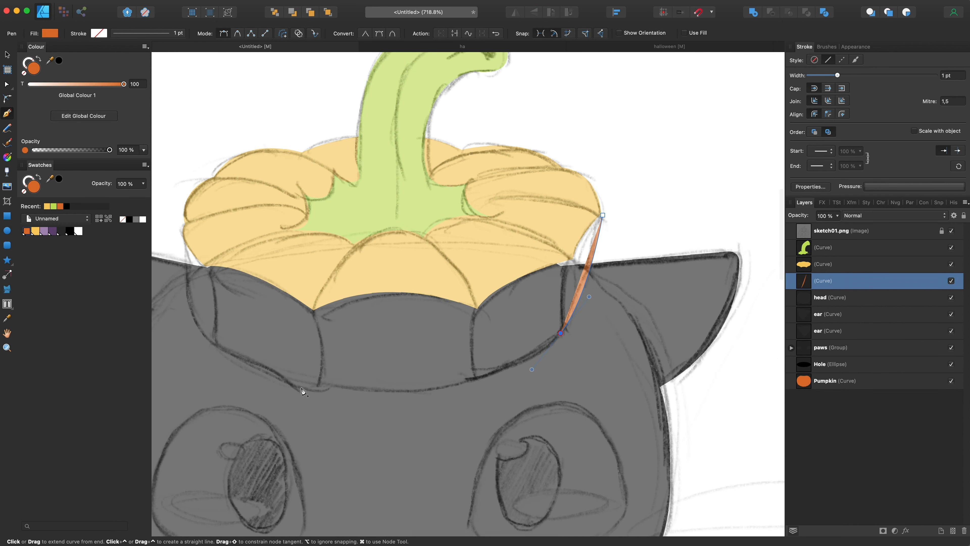
{"action": "left_click_drag", "start_coordinate": [216, 346], "coordinate": [103, 260]}
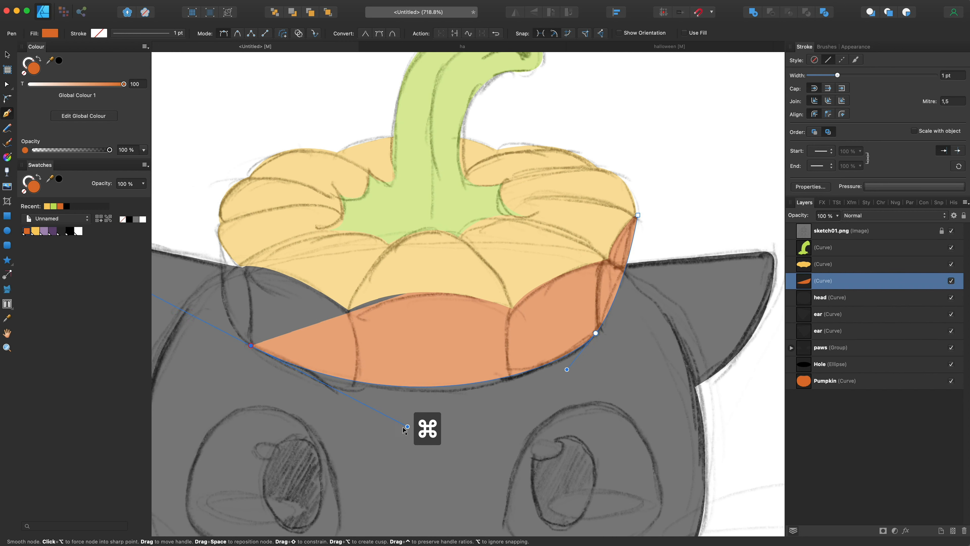
{"action": "left_click_drag", "start_coordinate": [567, 369], "coordinate": [563, 373], "text": "super"}
{"action": "scroll", "coordinate": [212, 227], "scroll_direction": "left", "scroll_amount": 1}
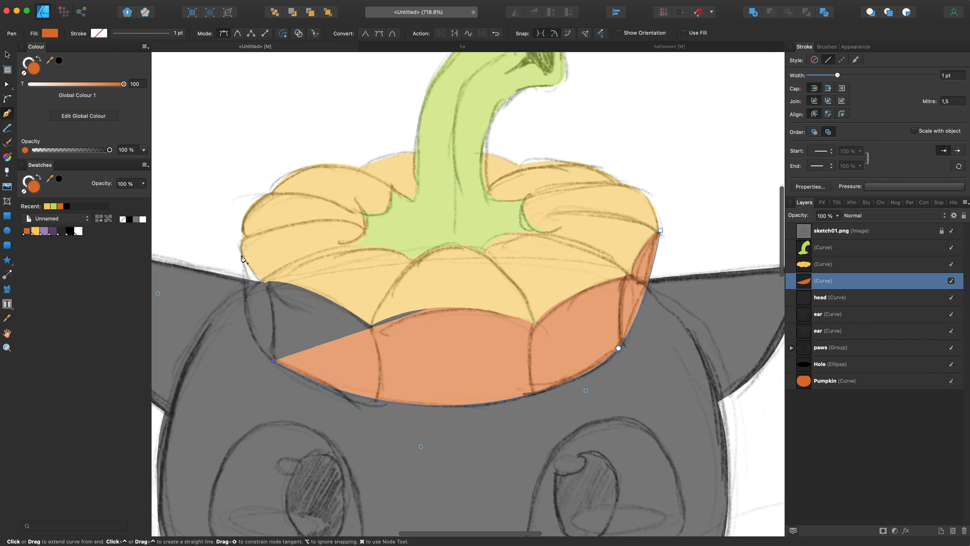
{"action": "left_click_drag", "start_coordinate": [243, 253], "coordinate": [243, 247]}
{"action": "scroll", "coordinate": [232, 263], "scroll_direction": "left", "scroll_amount": 2}
{"action": "left_click_drag", "start_coordinate": [231, 295], "coordinate": [304, 329], "text": "super"}
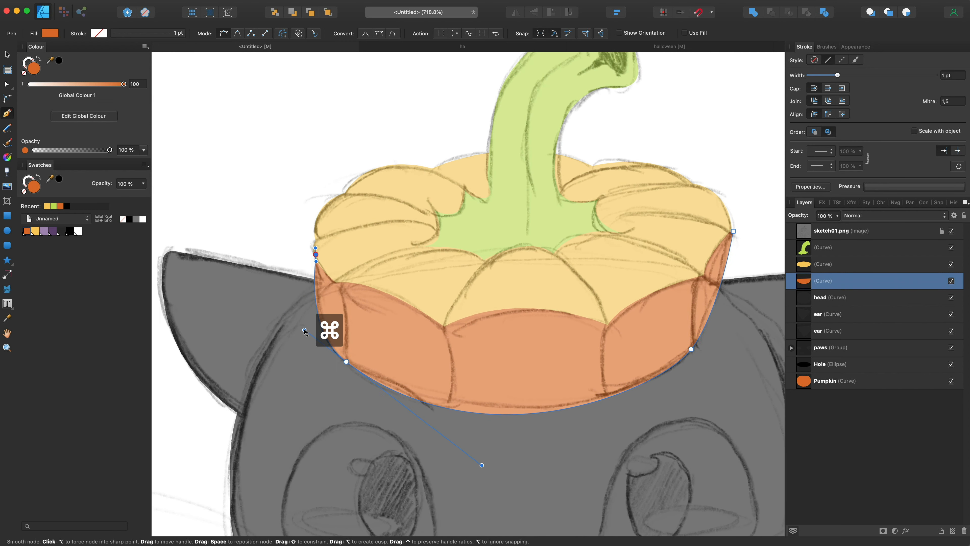
{"action": "left_click_drag", "start_coordinate": [346, 361], "coordinate": [345, 358], "text": "super"}
Refine the curve handles along the orange side's lower edge so it follows the sketched rim
{"action": "left_click", "coordinate": [7, 84]}
{"action": "mouse_move", "coordinate": [476, 458]}
{"action": "left_mouse_down", "text": "alt"}
{"action": "mouse_move", "coordinate": [475, 443]}
{"action": "mouse_move", "coordinate": [491, 449]}
{"action": "mouse_move", "coordinate": [474, 447]}
{"action": "left_mouse_up", "text": "alt"}
{"action": "left_click_drag", "start_coordinate": [658, 391], "coordinate": [671, 396], "text": "alt"}
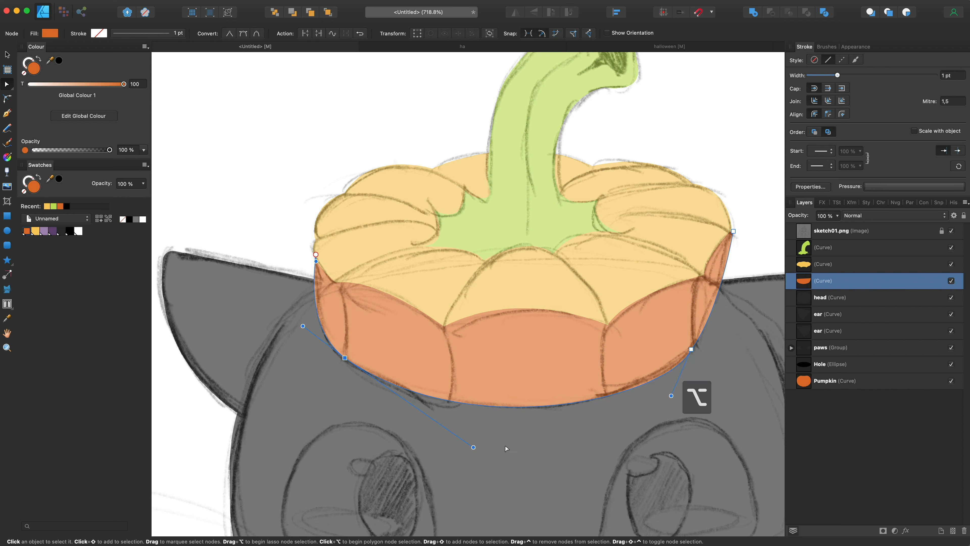
{"action": "left_click_drag", "start_coordinate": [303, 326], "coordinate": [308, 337], "text": "alt"}
{"action": "scroll", "coordinate": [525, 270], "scroll_direction": "down", "scroll_amount": 5}
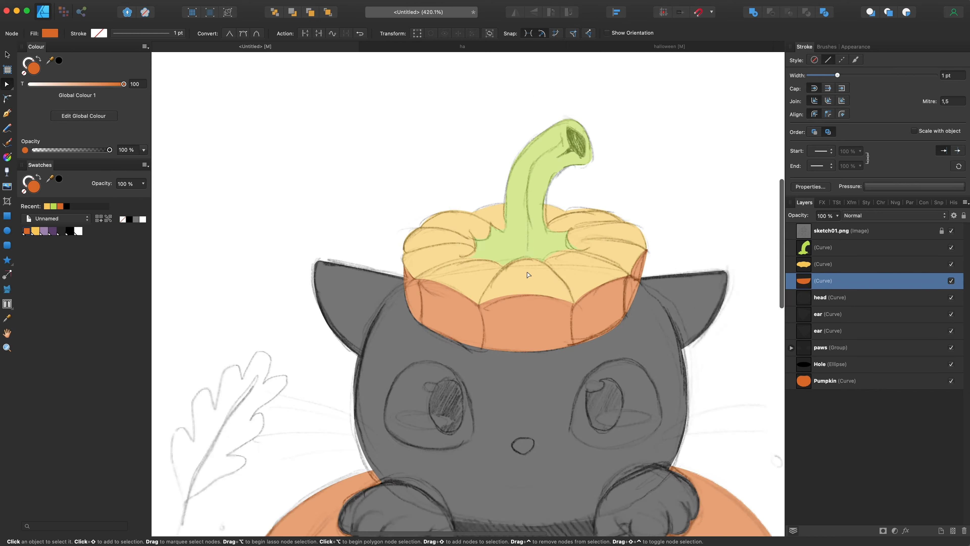
Group the stem, yellow lid and orange side curves, and name the group Top
{"action": "scroll", "coordinate": [563, 344], "scroll_direction": "up", "scroll_amount": 5}
{"action": "left_click", "coordinate": [825, 248]}
{"action": "left_click", "coordinate": [825, 281], "text": "shift"}
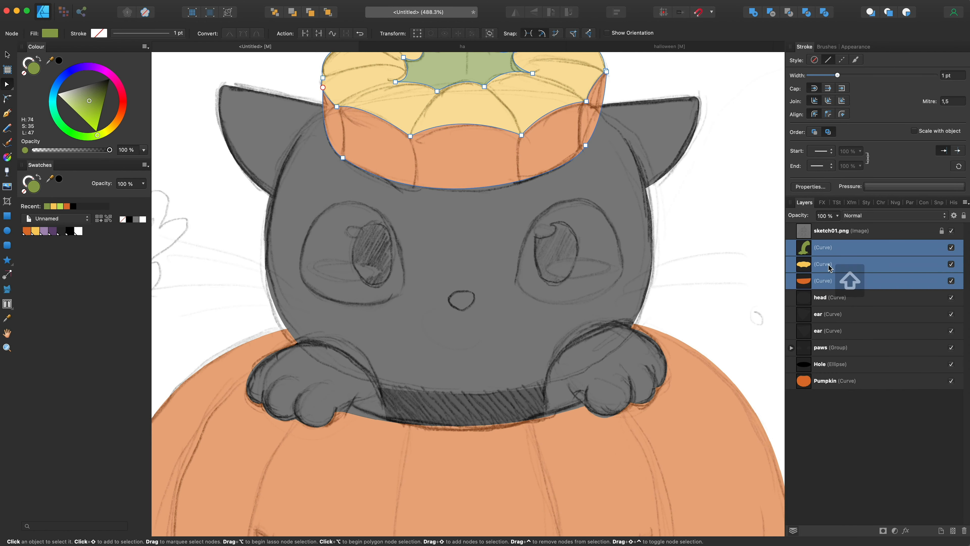
{"action": "scroll", "coordinate": [485, 216], "scroll_direction": "up", "scroll_amount": 3}
{"action": "key", "text": "super+g"}
{"action": "double_click", "coordinate": [835, 248]}
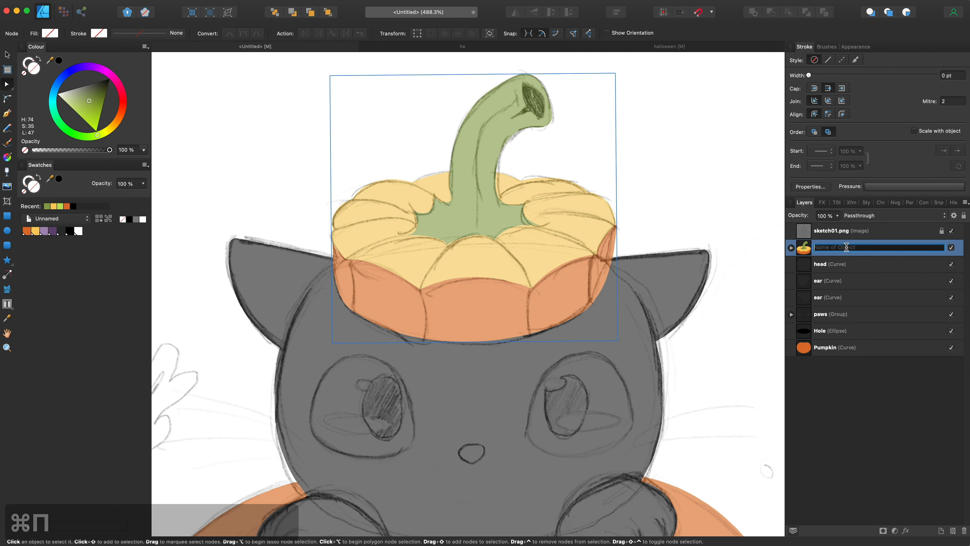
{"action": "type", "text": "Top"}
{"action": "key", "text": "Return"}
Draw a small green square on the empty canvas beside the cat's left ear
{"action": "left_click", "coordinate": [835, 267]}
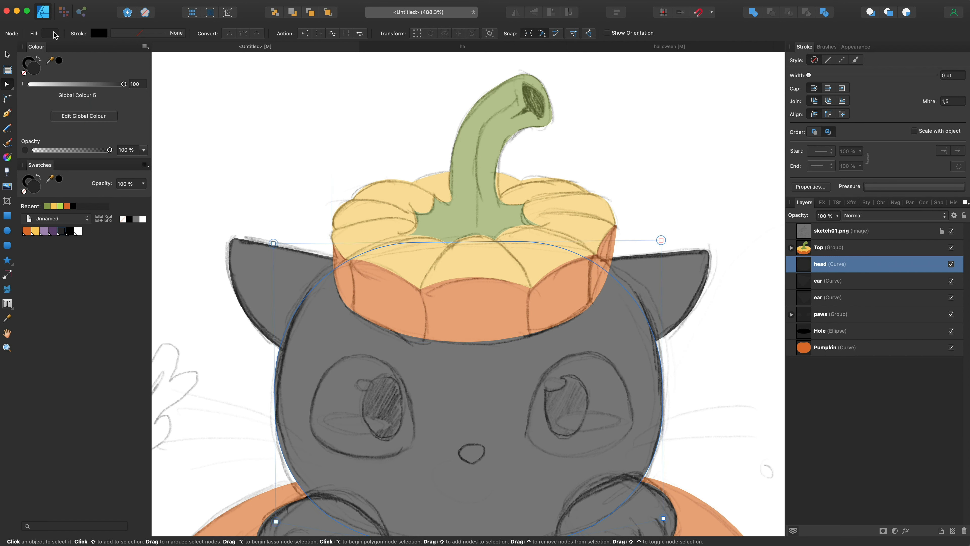
{"action": "left_click", "coordinate": [8, 56]}
{"action": "left_click", "coordinate": [286, 167]}
{"action": "scroll", "coordinate": [285, 167], "scroll_direction": "left", "scroll_amount": 3}
{"action": "scroll", "coordinate": [285, 166], "scroll_direction": "down", "scroll_amount": 2}
{"action": "left_click", "coordinate": [10, 218]}
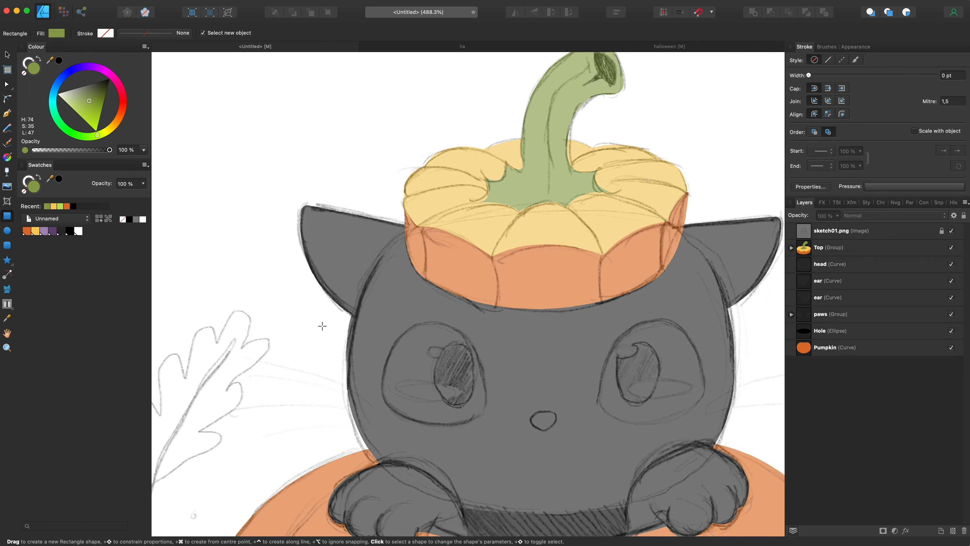
{"action": "left_click_drag", "start_coordinate": [207, 203], "coordinate": [269, 264]}
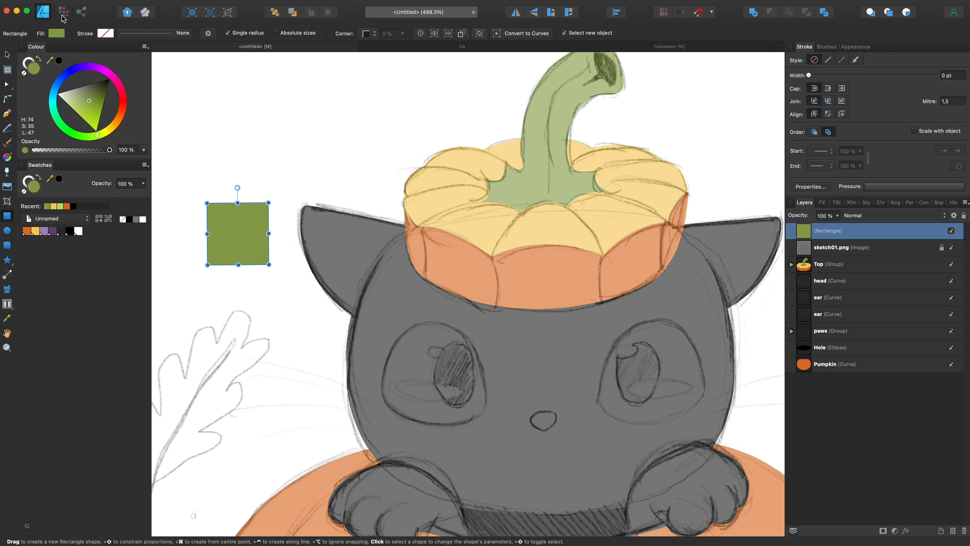
Give the square a linear gradient fill and set its start stop to the yellow sampled from the swatches
{"action": "left_click", "coordinate": [56, 33]}
{"action": "left_click", "coordinate": [129, 45]}
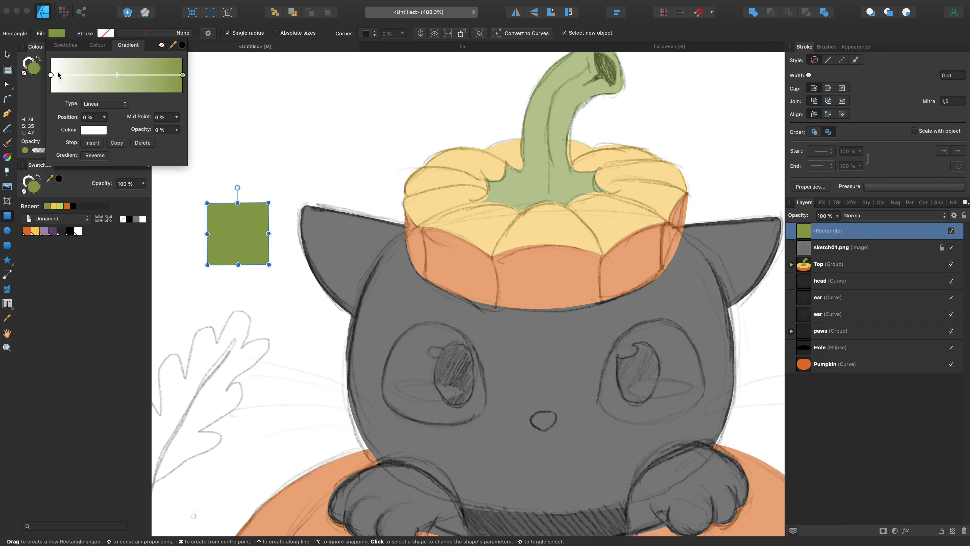
{"action": "left_click", "coordinate": [98, 131]}
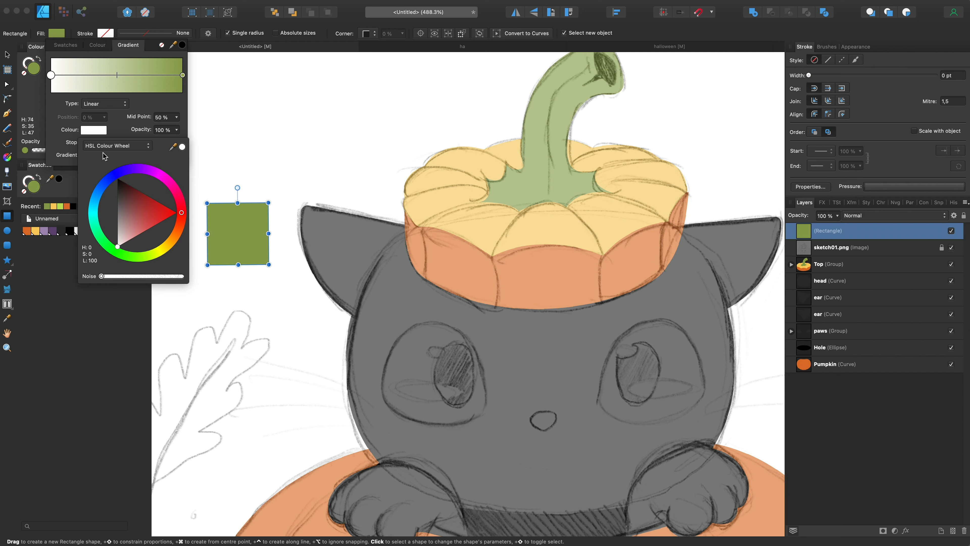
{"action": "left_click_drag", "start_coordinate": [173, 148], "coordinate": [37, 231]}
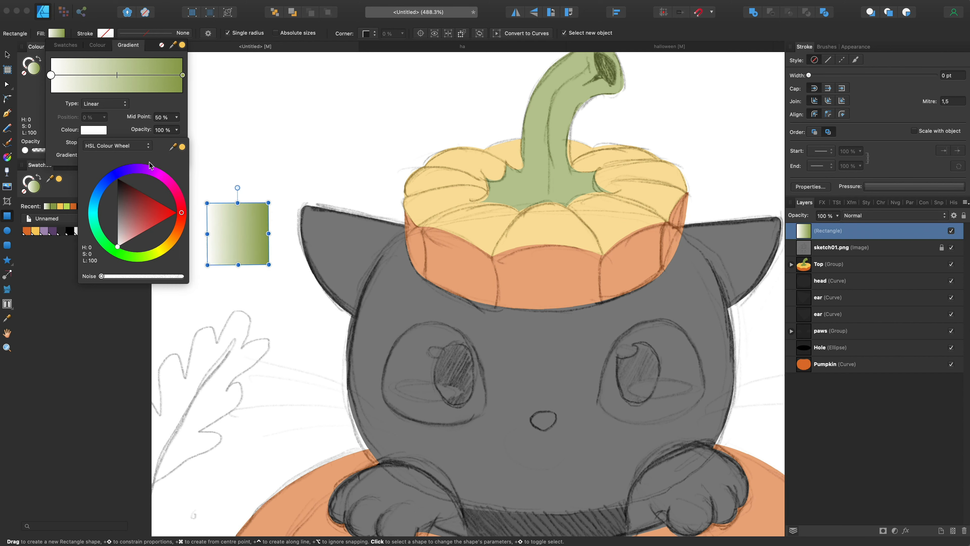
{"action": "left_click", "coordinate": [182, 148]}
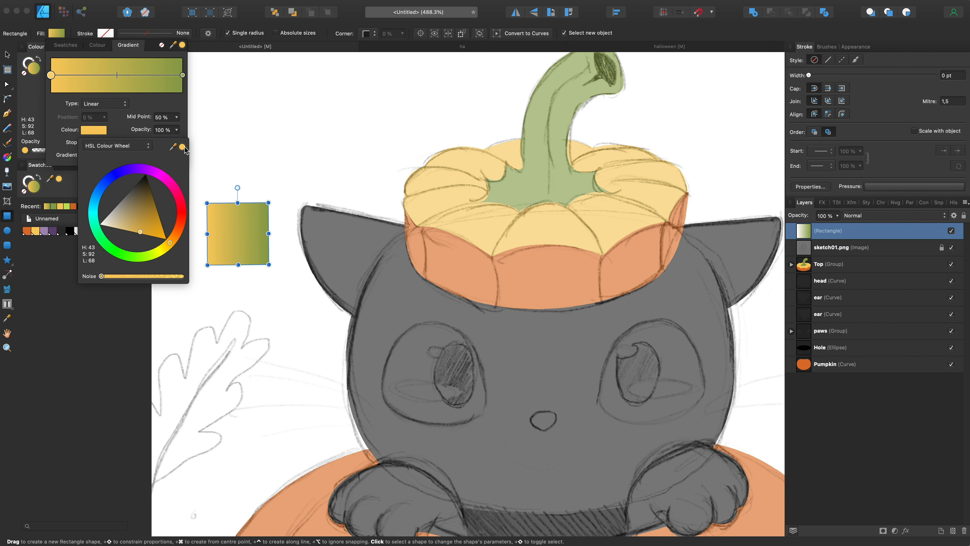
Set the gradient's end stop to the light purple sampled from the swatches, and rotate the square a quarter turn counter-clockwise so purple is on top
{"action": "left_click", "coordinate": [183, 75]}
{"action": "left_click", "coordinate": [96, 132]}
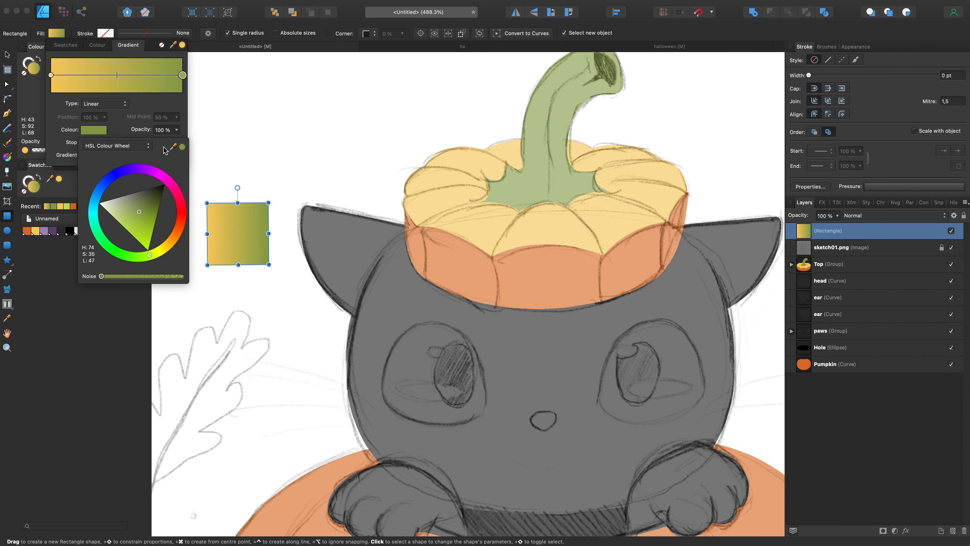
{"action": "left_click_drag", "start_coordinate": [174, 147], "coordinate": [43, 231]}
{"action": "left_click", "coordinate": [183, 148]}
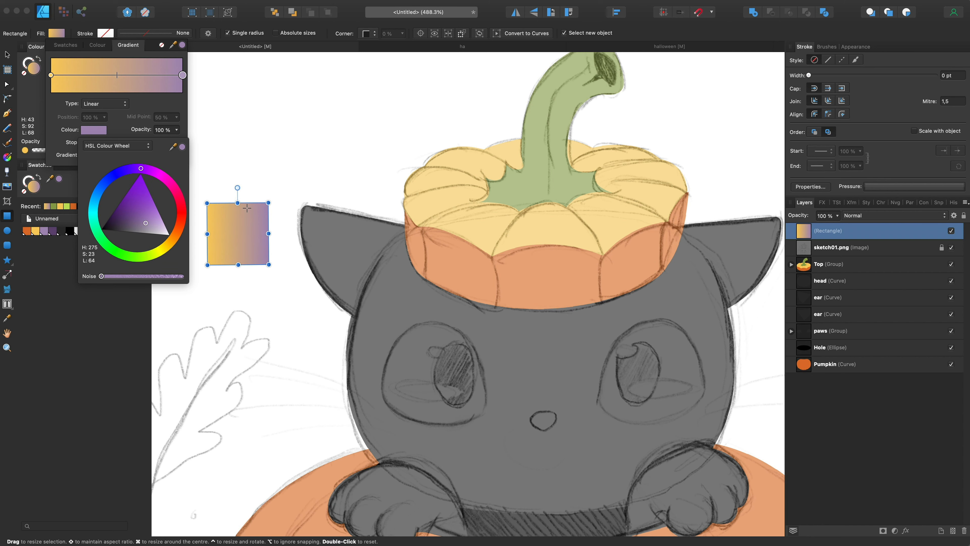
{"action": "left_click_drag", "start_coordinate": [273, 201], "coordinate": [182, 187]}
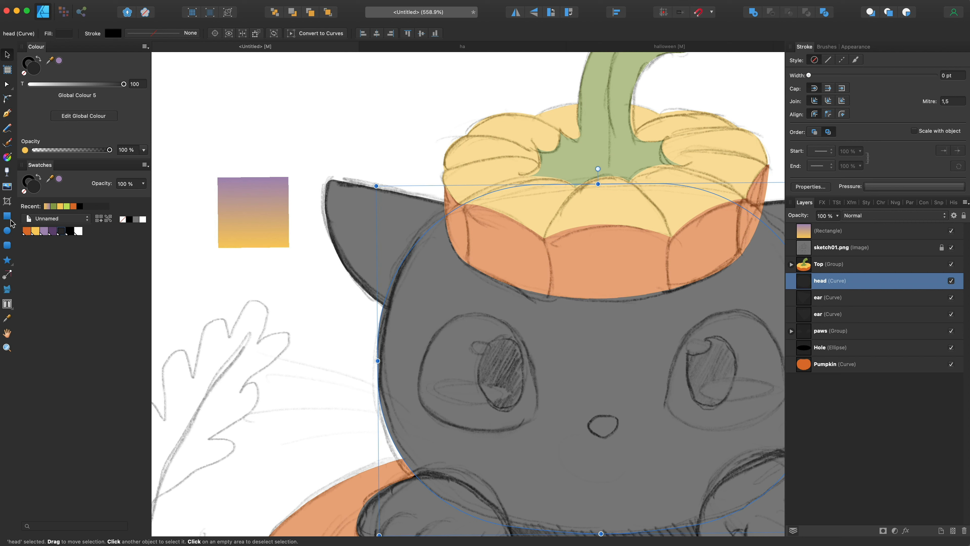
Draw a yellow-to-purple gradient rectangle over the sketched left eye, above the head layer, and convert it to curves
{"action": "left_click", "coordinate": [12, 219]}
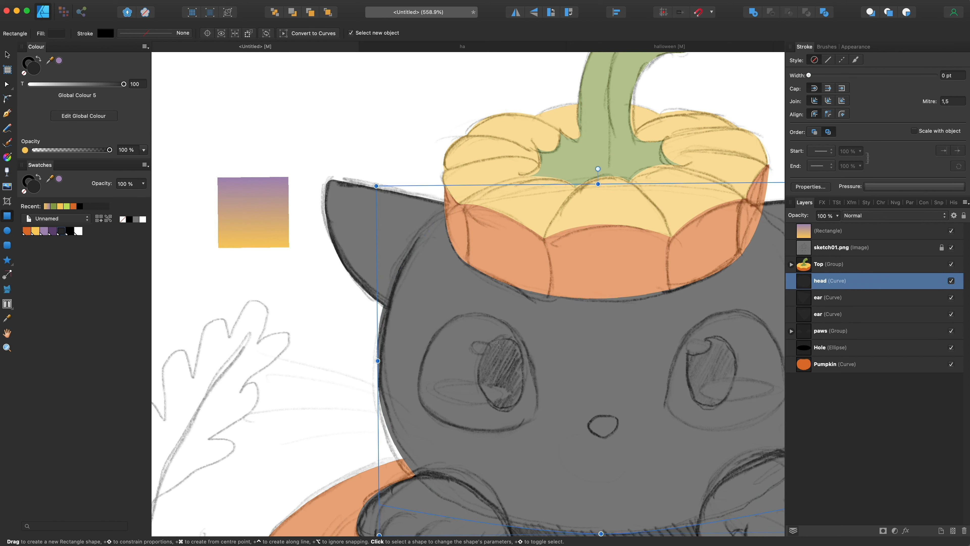
{"action": "left_click_drag", "start_coordinate": [422, 317], "coordinate": [539, 427]}
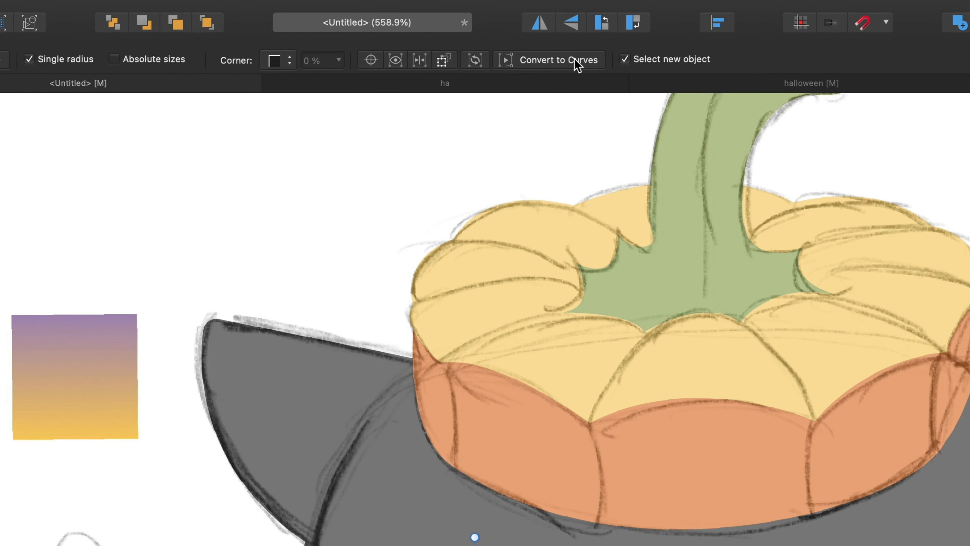
{"action": "left_click", "coordinate": [577, 63]}
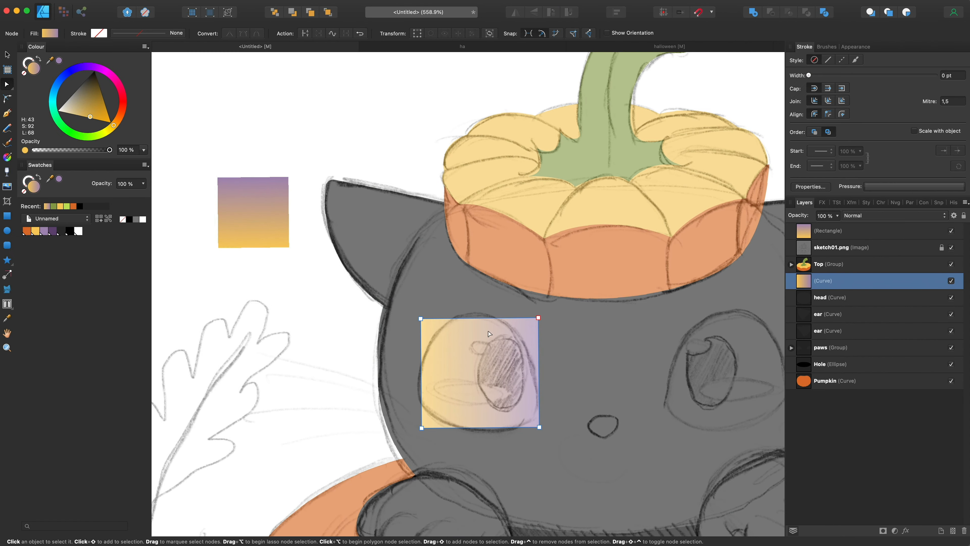
Round the eye rectangle's corners with the Corner tool, widely at the top and tighter at the bottom, with a 6,3 px lower right corner
{"action": "left_click", "coordinate": [8, 99]}
{"action": "left_click_drag", "start_coordinate": [421, 319], "coordinate": [444, 413]}
{"action": "key", "text": "super+z"}
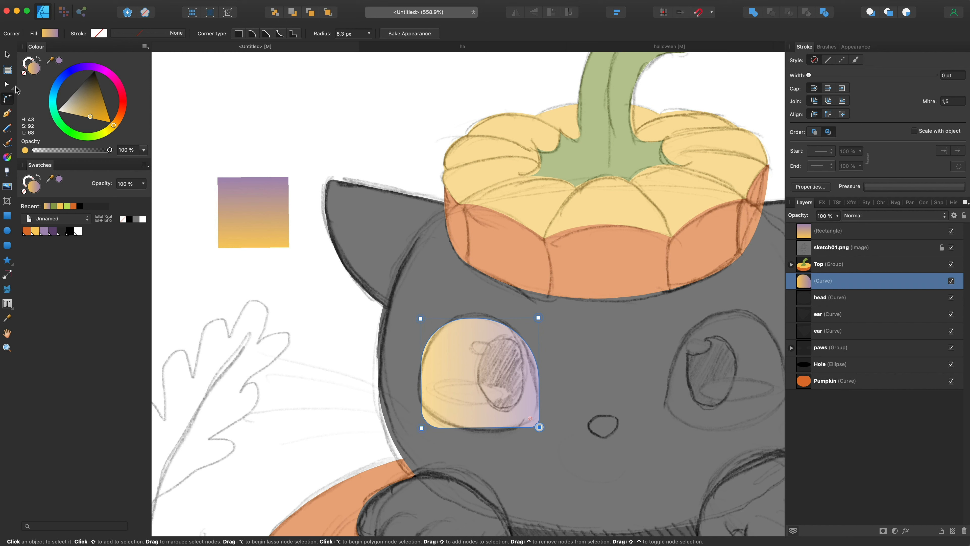
Move the eye shape's four corner nodes and bend its left and bottom edges towards the sketched eye outline
{"action": "key", "text": "a"}
{"action": "left_click_drag", "start_coordinate": [422, 428], "coordinate": [416, 408]}
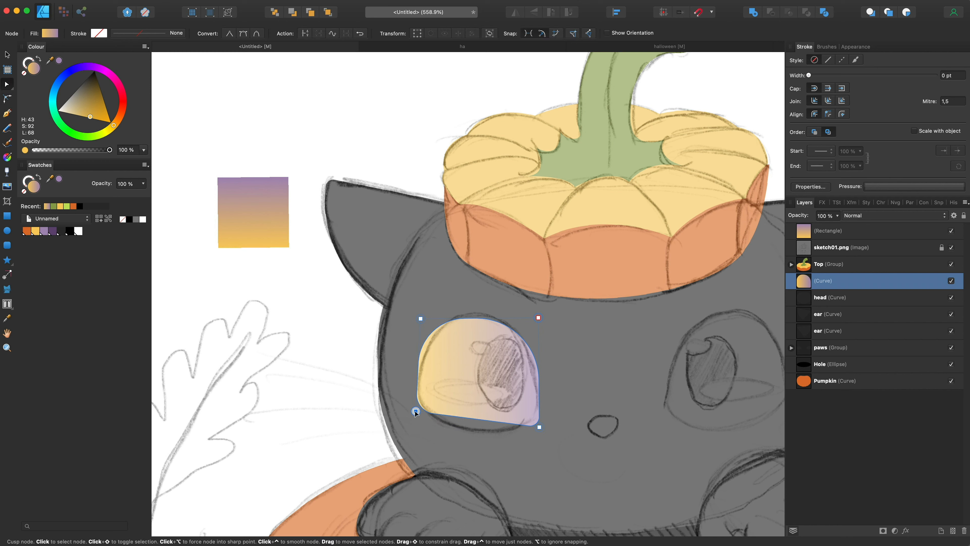
{"action": "left_click_drag", "start_coordinate": [421, 318], "coordinate": [430, 318]}
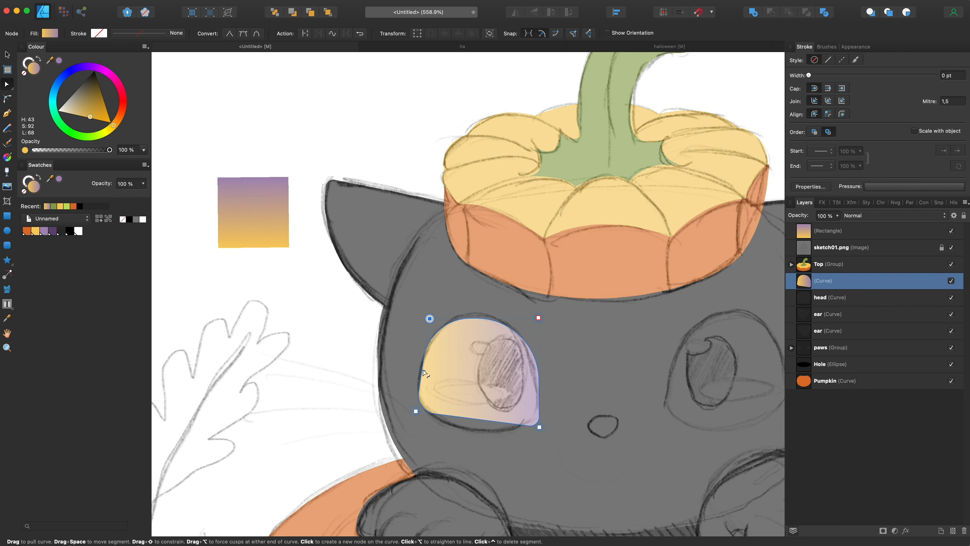
{"action": "left_click_drag", "start_coordinate": [423, 370], "coordinate": [417, 368]}
{"action": "left_click_drag", "start_coordinate": [430, 318], "coordinate": [439, 311]}
{"action": "mouse_move", "coordinate": [539, 318]}
{"action": "left_mouse_down"}
{"action": "mouse_move", "coordinate": [535, 293]}
{"action": "mouse_move", "coordinate": [529, 311]}
{"action": "left_mouse_up"}
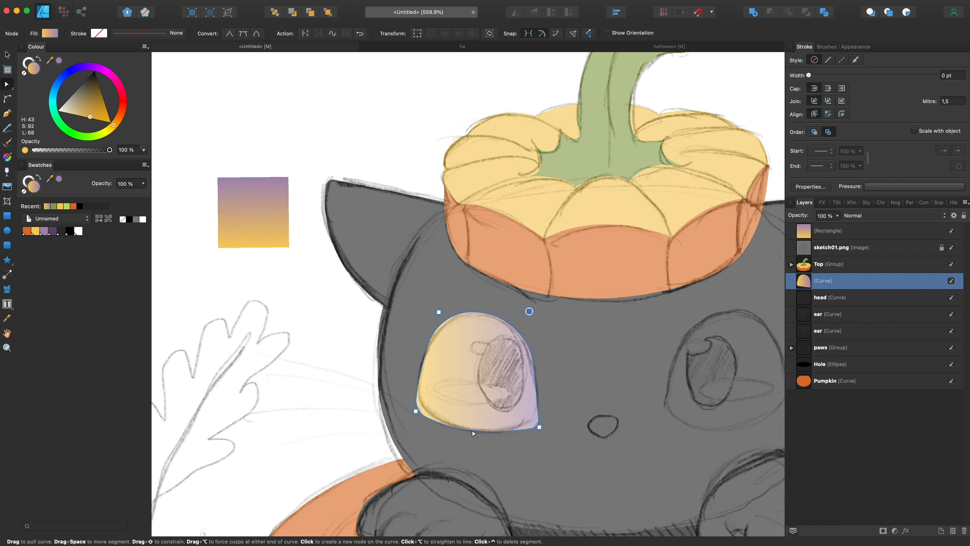
{"action": "left_click_drag", "start_coordinate": [540, 427], "coordinate": [539, 418]}
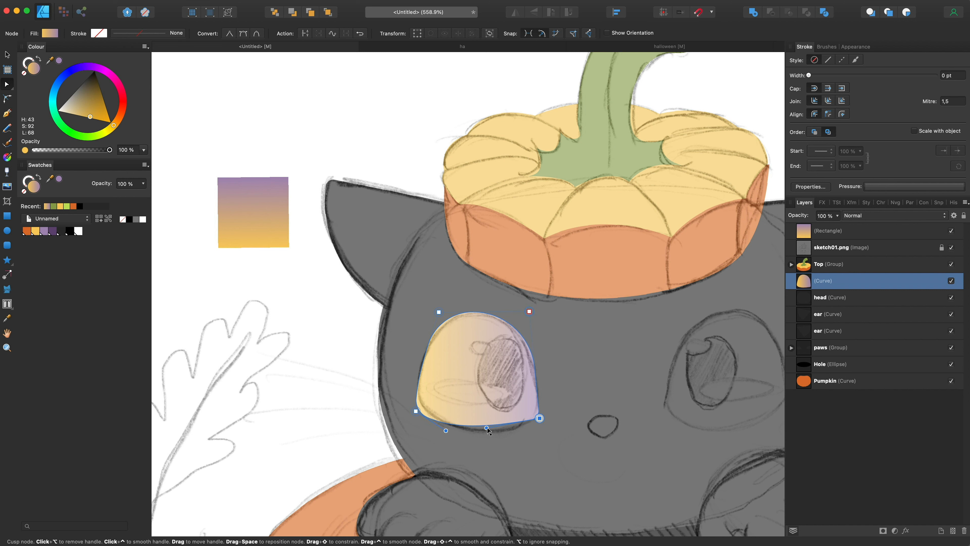
Fine-tune the eye shape's corner nodes to match the sketched outline, and hide the sketch01.png layer
{"action": "left_click", "coordinate": [417, 404]}
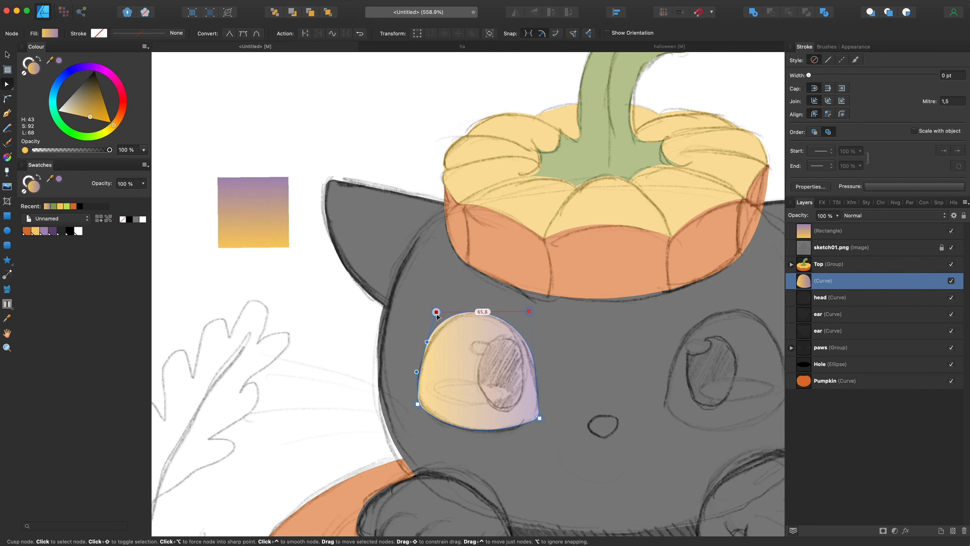
{"action": "left_click_drag", "start_coordinate": [437, 315], "coordinate": [437, 319]}
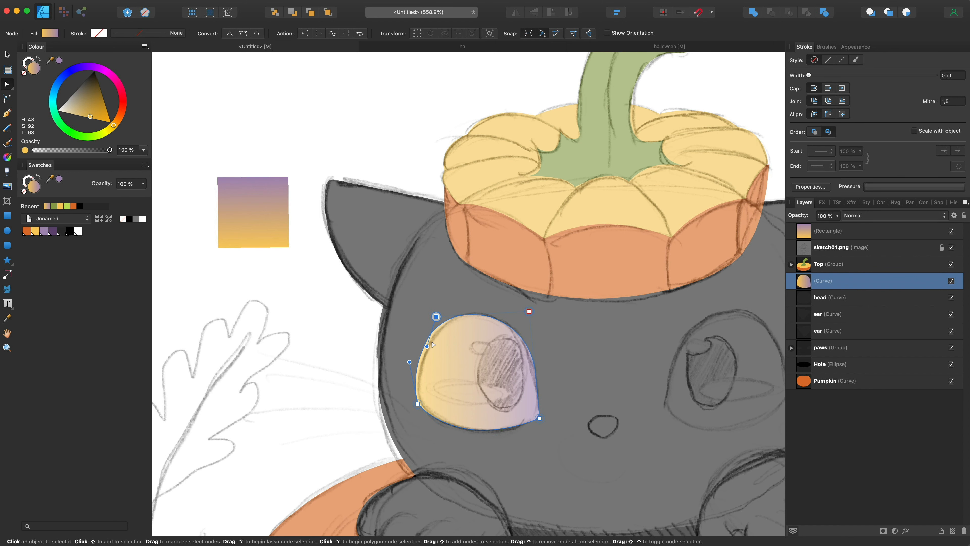
{"action": "left_click_drag", "start_coordinate": [441, 317], "coordinate": [448, 318]}
{"action": "left_click", "coordinate": [419, 404]}
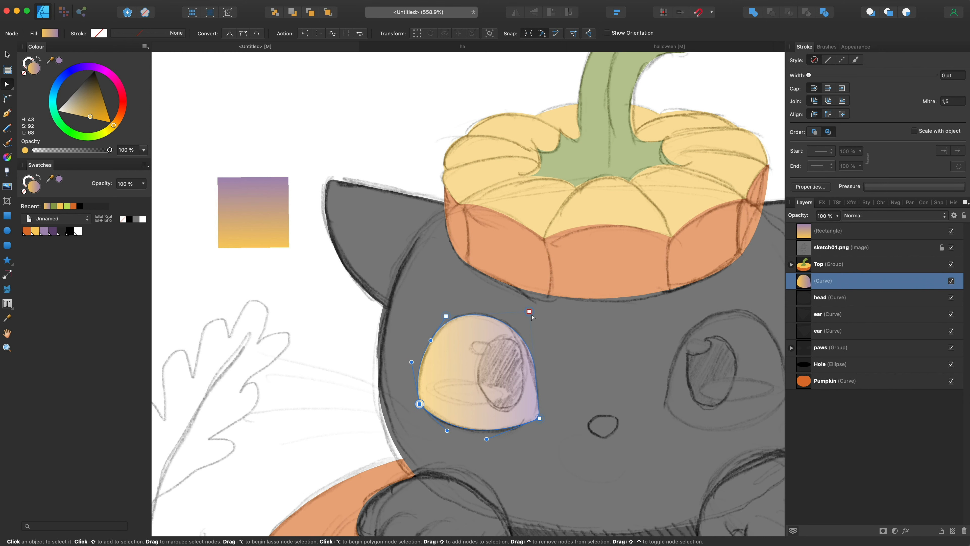
{"action": "left_click_drag", "start_coordinate": [529, 311], "coordinate": [523, 310]}
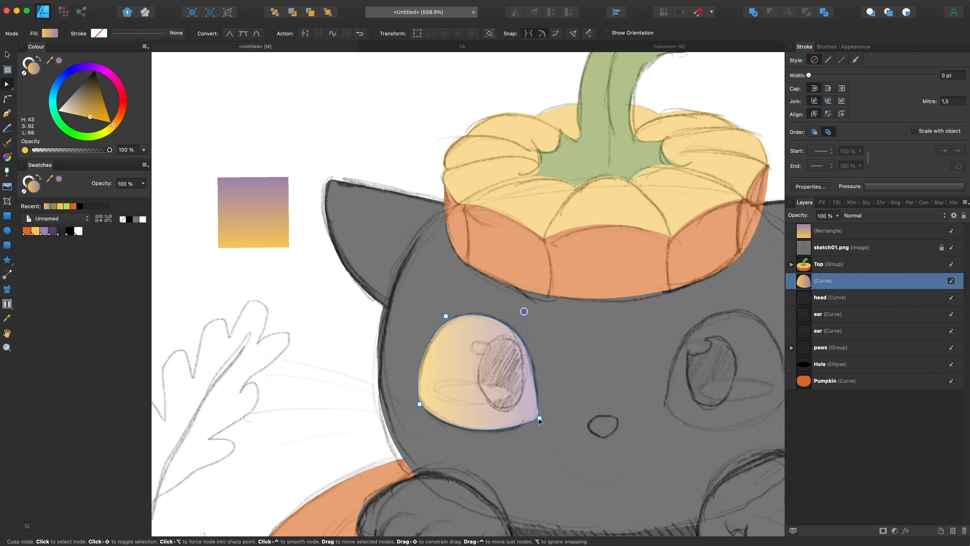
{"action": "left_click_drag", "start_coordinate": [540, 418], "coordinate": [540, 412]}
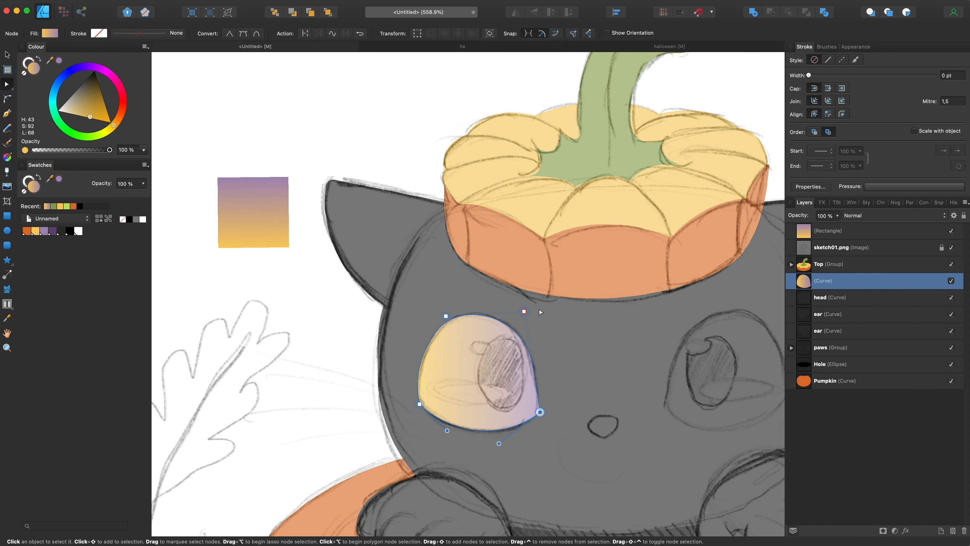
{"action": "left_click", "coordinate": [951, 248]}
{"action": "key", "text": "v"}
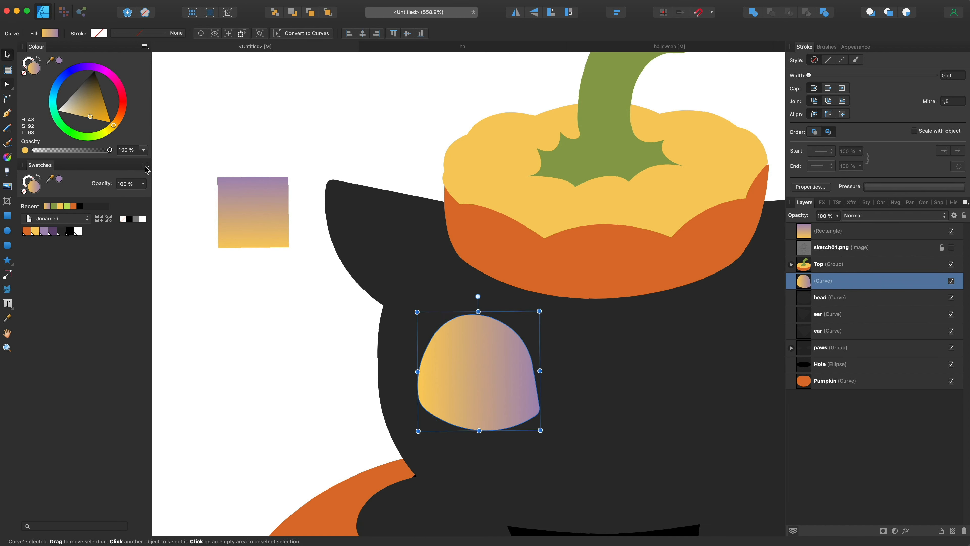
Move the eye shape's two upper corner nodes and adjust the curve handles along its left edge to smooth the outline
{"action": "key", "text": "Escape"}
{"action": "scroll", "coordinate": [523, 396], "scroll_direction": "up", "scroll_amount": 5}
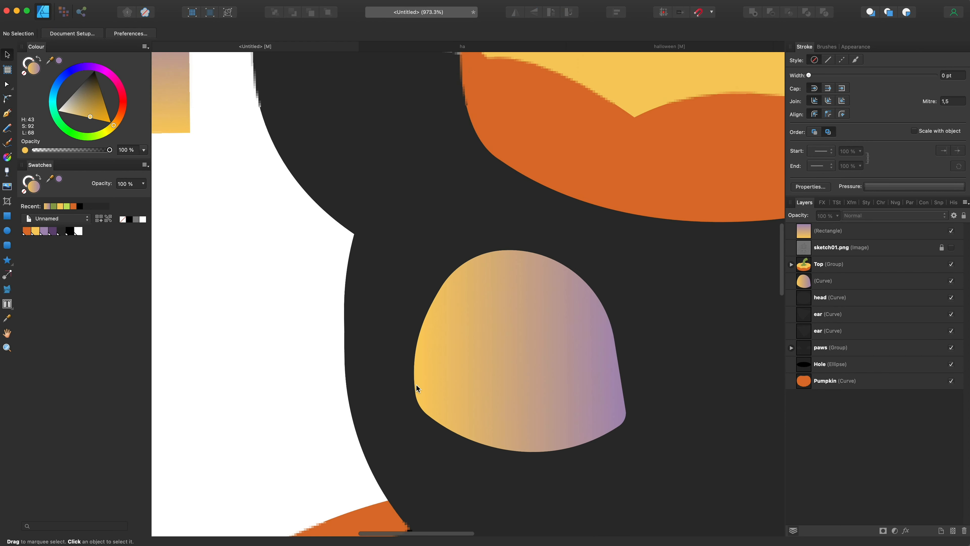
{"action": "left_click", "coordinate": [433, 364]}
{"action": "left_click", "coordinate": [6, 84]}
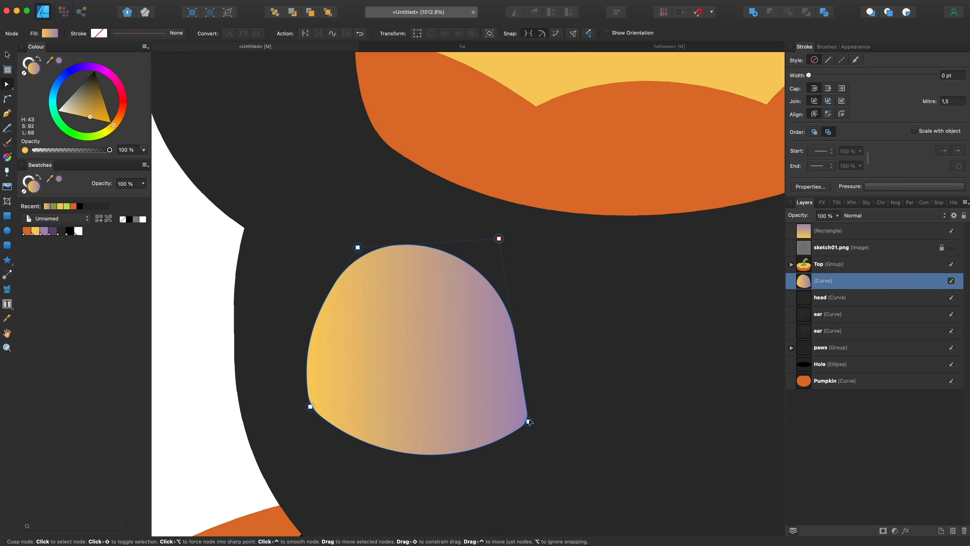
{"action": "left_click_drag", "start_coordinate": [499, 238], "coordinate": [481, 233]}
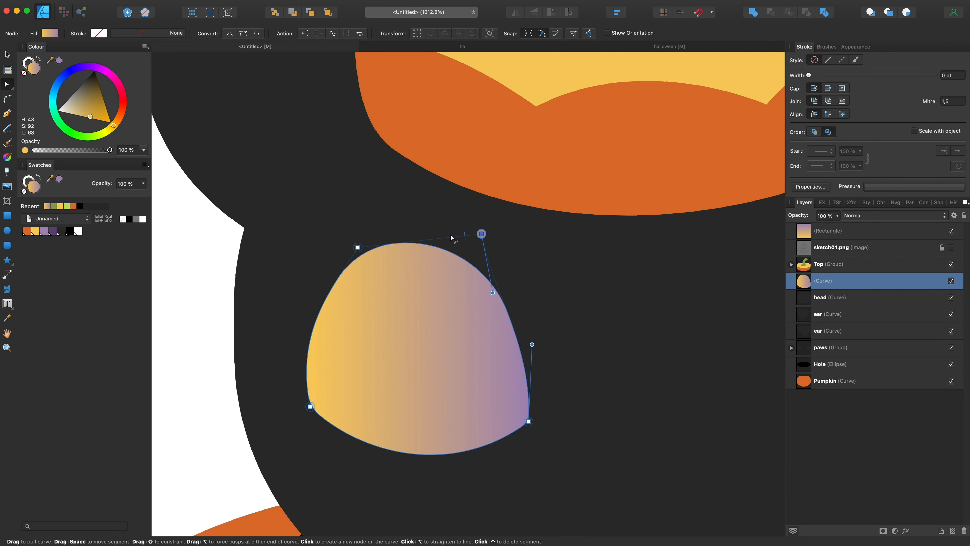
{"action": "left_click_drag", "start_coordinate": [358, 247], "coordinate": [354, 252]}
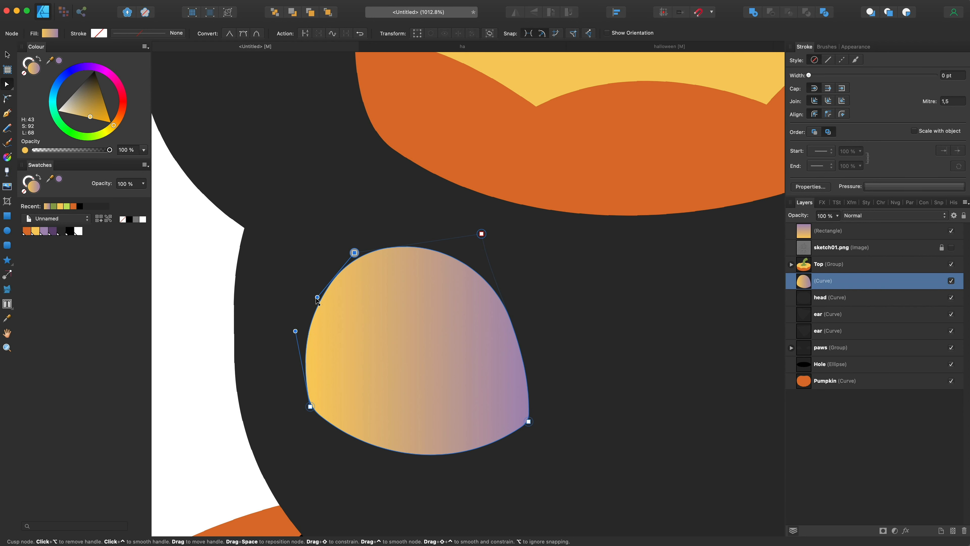
{"action": "left_click_drag", "start_coordinate": [317, 298], "coordinate": [324, 295]}
{"action": "left_click_drag", "start_coordinate": [295, 331], "coordinate": [298, 365]}
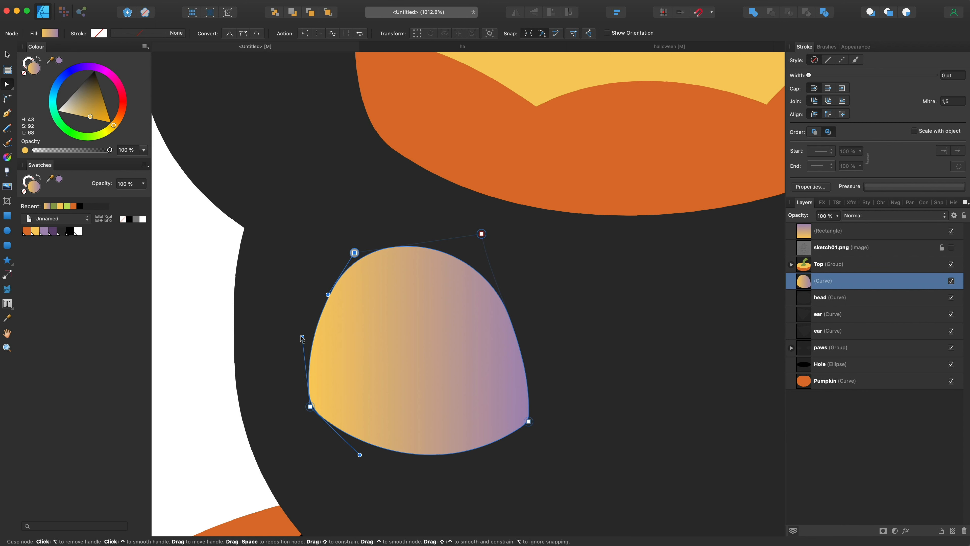
Show the sketch01.png layer, refine the eye's upper and lower-right nodes and left curve against the sketched outline, and hide the sketch again
{"action": "left_click", "coordinate": [951, 248]}
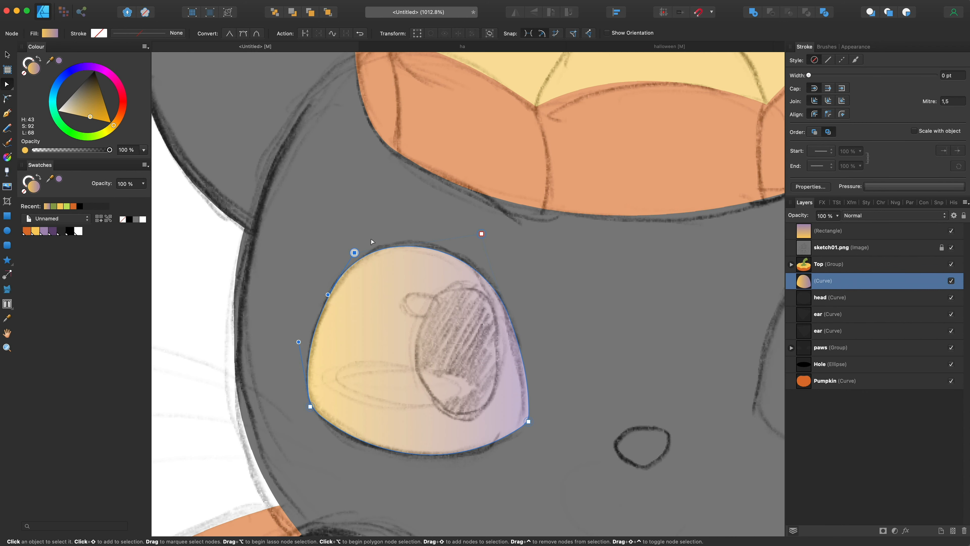
{"action": "left_click_drag", "start_coordinate": [354, 252], "coordinate": [358, 252]}
{"action": "mouse_move", "coordinate": [330, 294]}
{"action": "left_mouse_down"}
{"action": "mouse_move", "coordinate": [317, 305]}
{"action": "mouse_move", "coordinate": [322, 279]}
{"action": "left_mouse_up"}
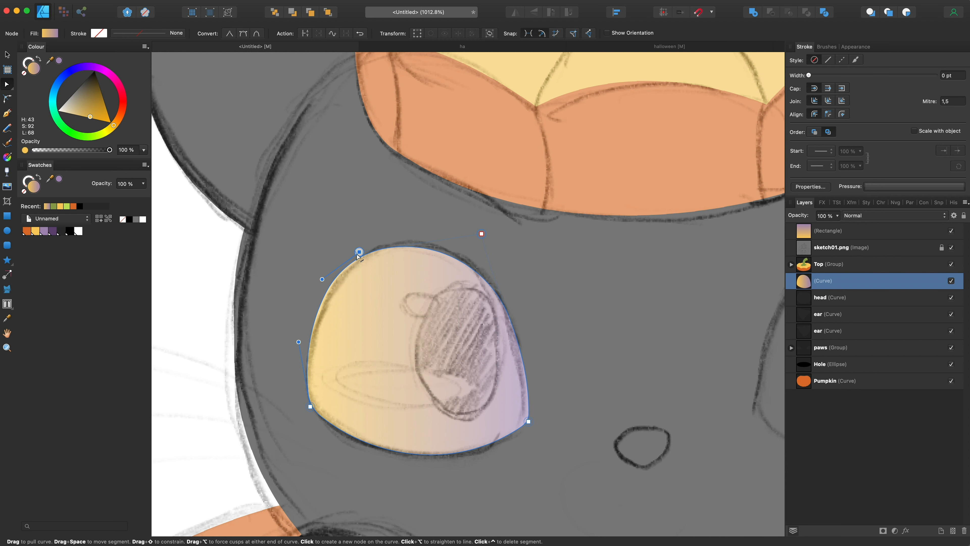
{"action": "left_click_drag", "start_coordinate": [359, 252], "coordinate": [369, 252]}
{"action": "left_click_drag", "start_coordinate": [481, 234], "coordinate": [471, 227]}
{"action": "scroll", "coordinate": [496, 324], "scroll_direction": "left", "scroll_amount": 1}
{"action": "left_click_drag", "start_coordinate": [531, 422], "coordinate": [526, 421]}
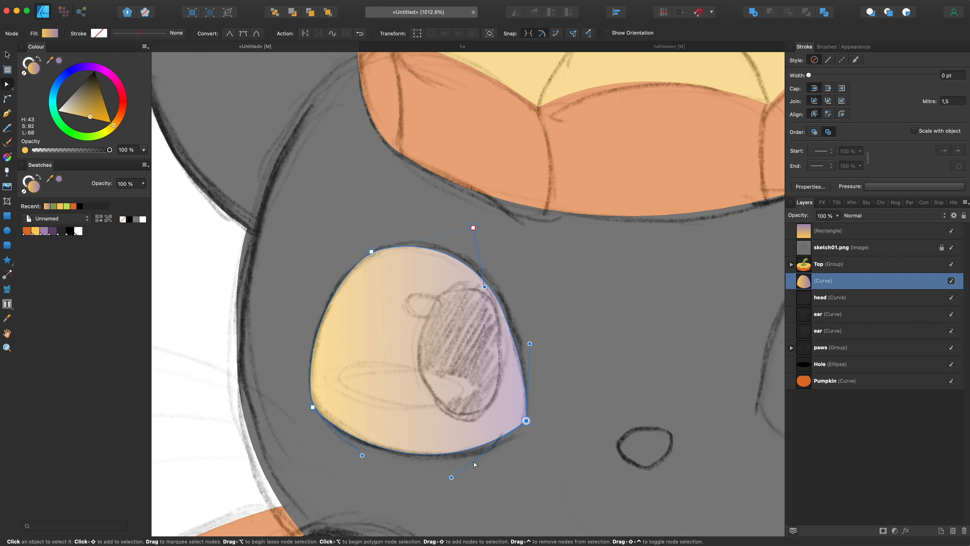
{"action": "left_click", "coordinate": [951, 248]}
{"action": "scroll", "coordinate": [682, 240], "scroll_direction": "down", "scroll_amount": 5}
{"action": "scroll", "coordinate": [683, 240], "scroll_direction": "up", "scroll_amount": 5}
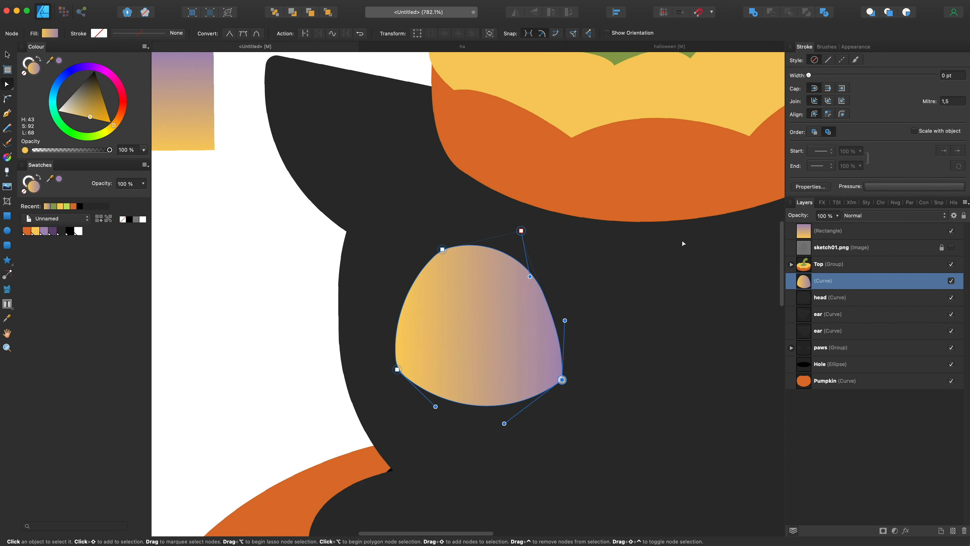
Show the sketch01.png layer and redirect the eye's linear gradient to run vertically, purple at the top and yellow at the bottom
{"action": "left_click", "coordinate": [951, 248]}
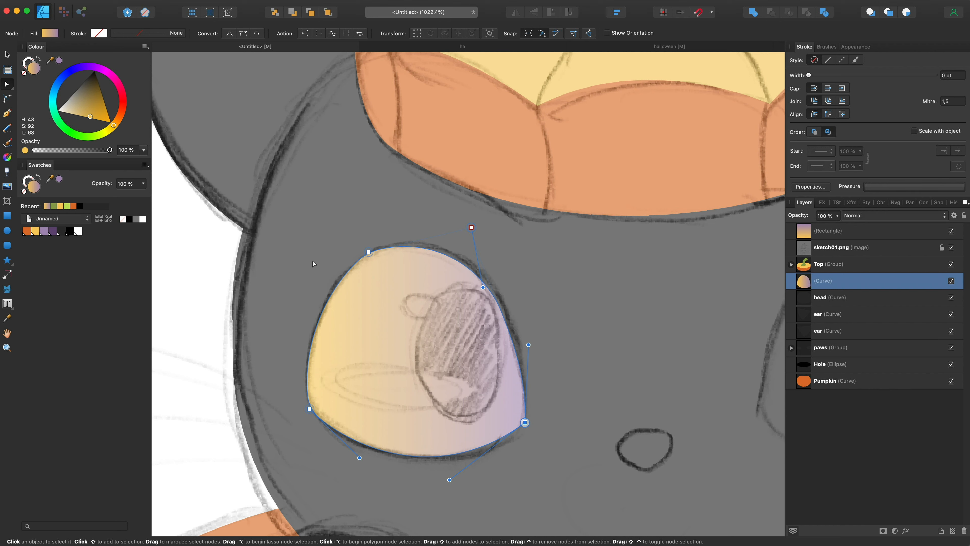
{"action": "left_click", "coordinate": [6, 157]}
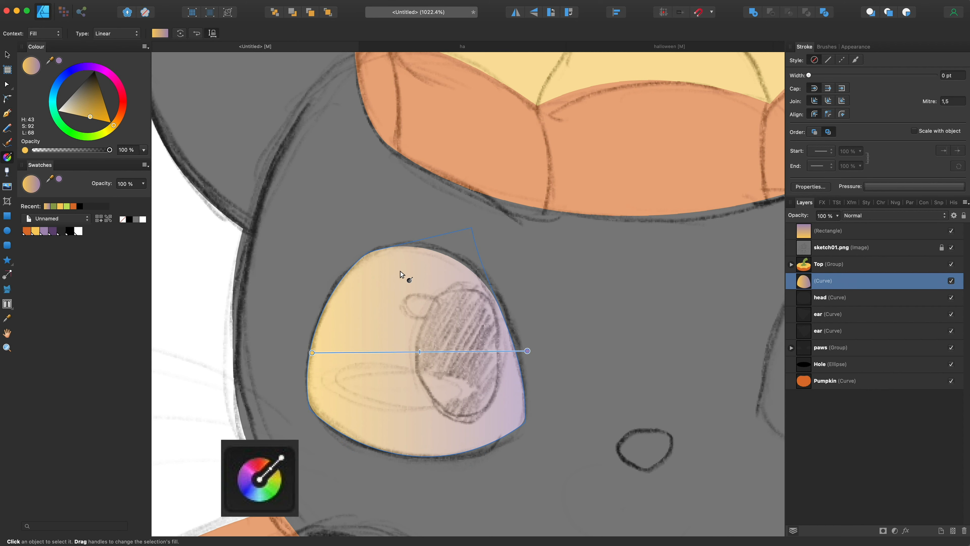
{"action": "mouse_move", "coordinate": [403, 268]}
{"action": "left_mouse_down"}
{"action": "mouse_move", "coordinate": [406, 424]}
{"action": "mouse_move", "coordinate": [402, 275]}
{"action": "left_mouse_up"}
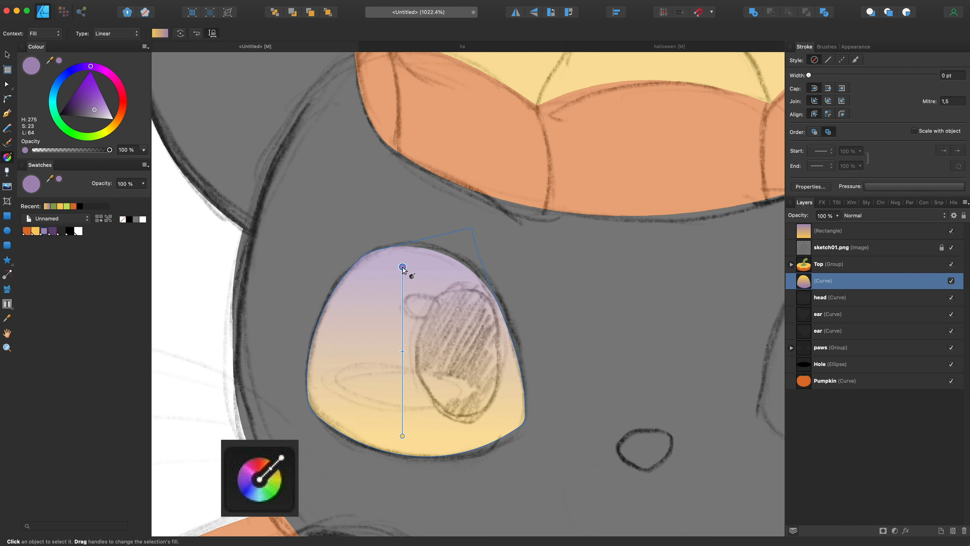
Draw an ellipse over the sketched pupil, fill it with the dark Global Colour 5 swatch, and fit its width to the sketch
{"action": "key", "text": "m"}
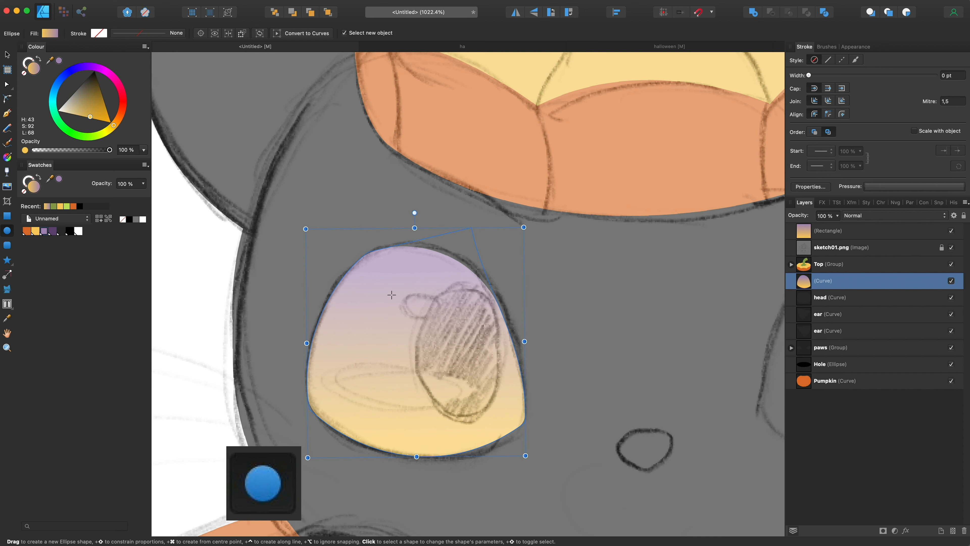
{"action": "left_click_drag", "start_coordinate": [421, 286], "coordinate": [499, 419]}
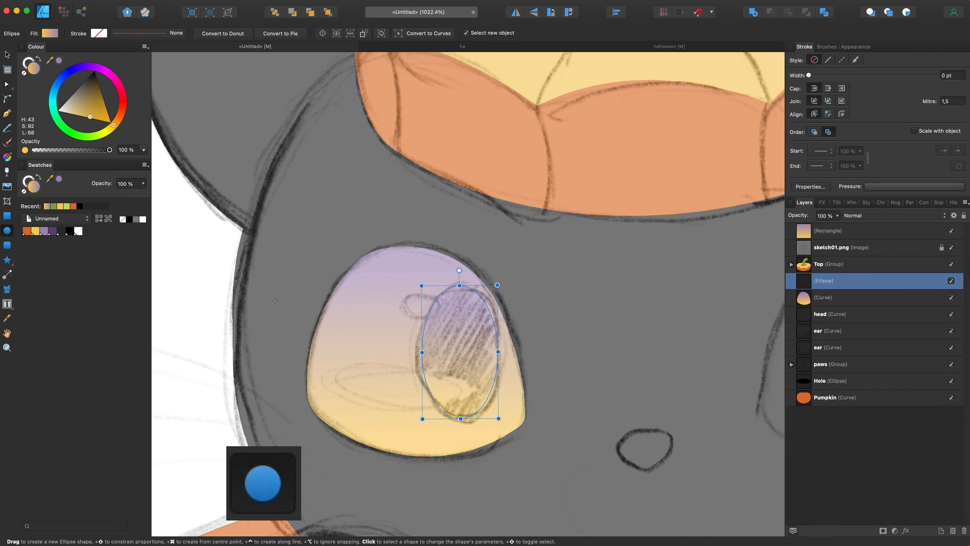
{"action": "left_click", "coordinate": [62, 231]}
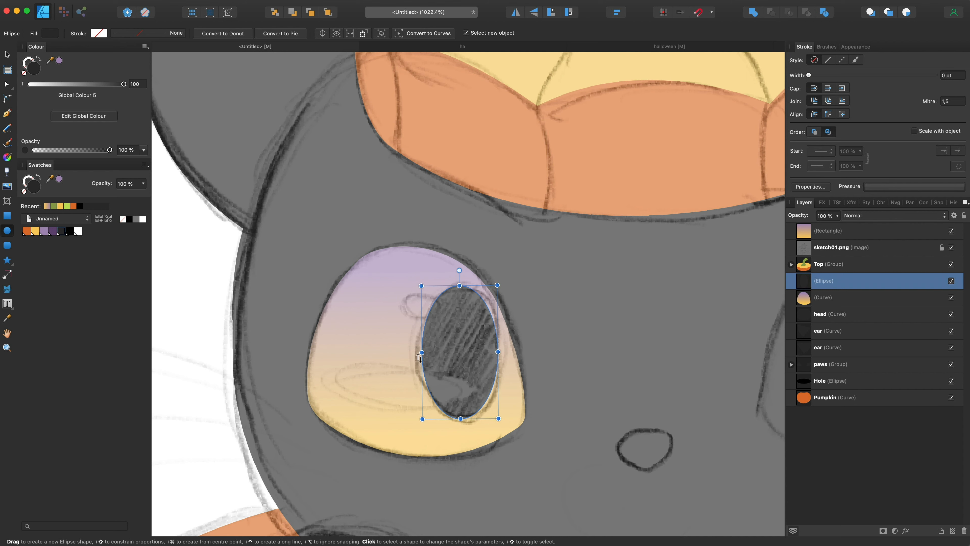
{"action": "left_click", "coordinate": [7, 55]}
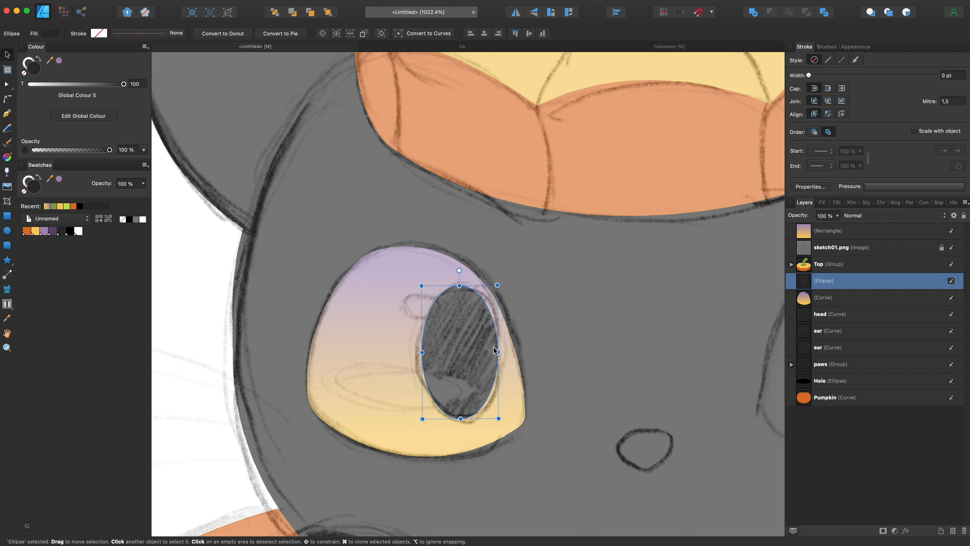
{"action": "left_click_drag", "start_coordinate": [493, 347], "coordinate": [491, 343]}
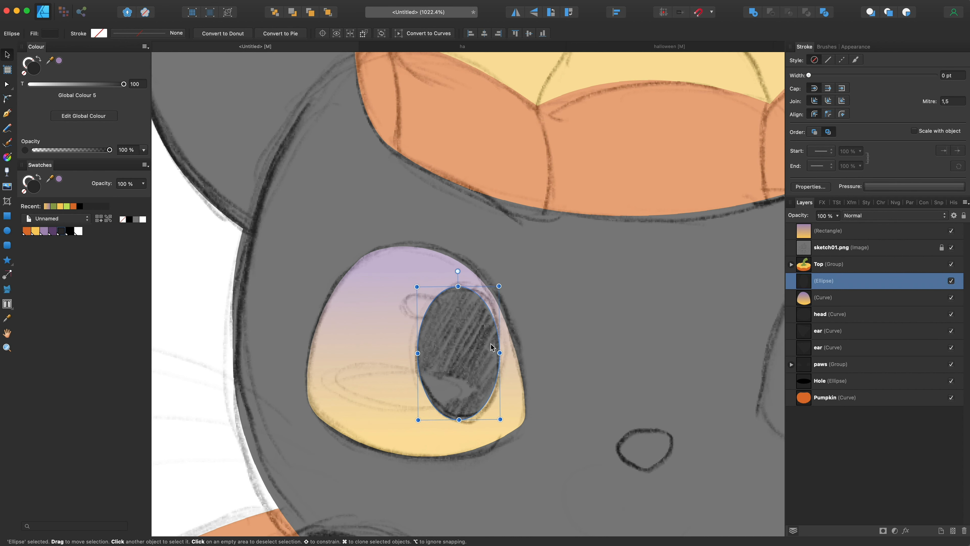
Draw a small horizontal ellipse over the sketched highlight at the pupil's upper left and fill it white
{"action": "key", "text": "m"}
{"action": "left_click_drag", "start_coordinate": [399, 294], "coordinate": [446, 319]}
{"action": "left_click", "coordinate": [79, 231]}
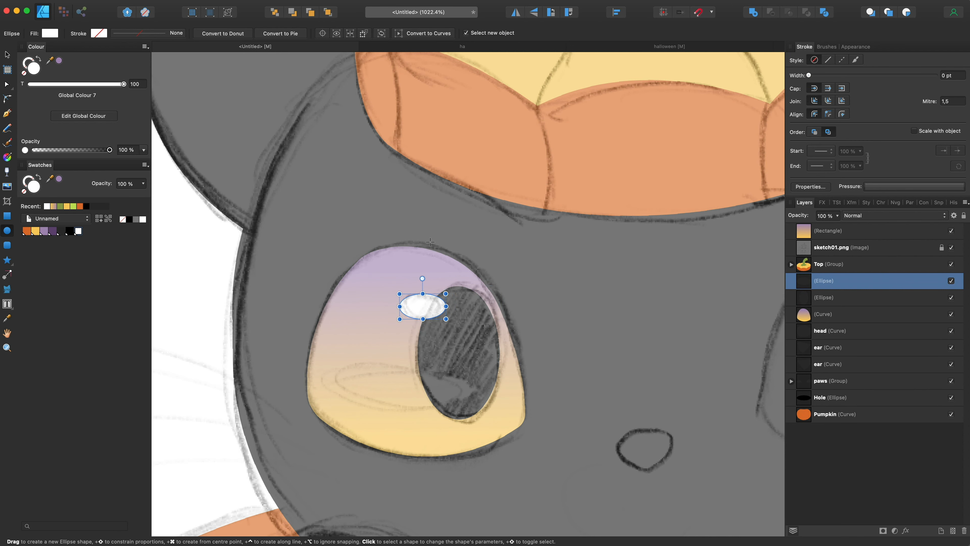
Draw a yellow ellipse inside the pupil's upper part, stacked beneath the white highlight, and hide the sketch01.png layer
{"action": "scroll", "coordinate": [349, 363], "scroll_direction": "down", "scroll_amount": 2}
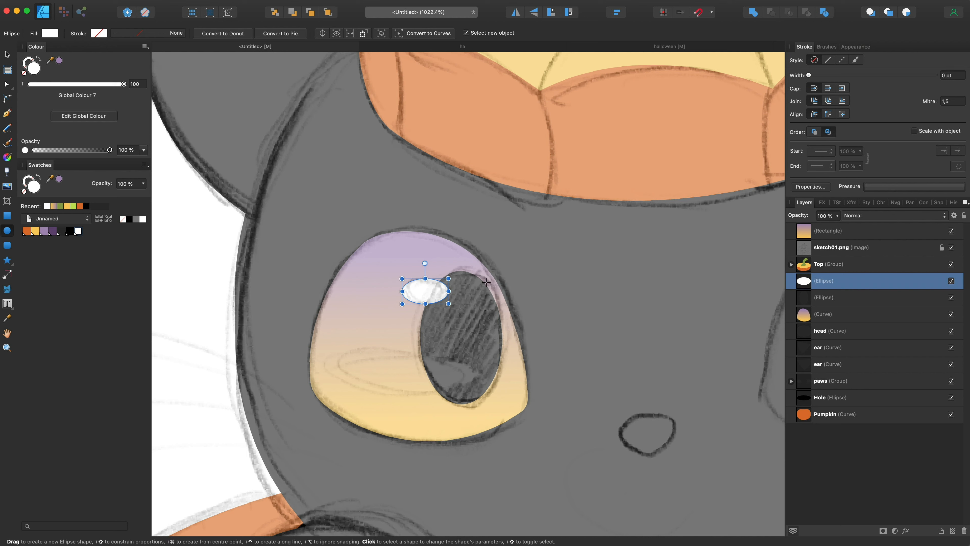
{"action": "left_click_drag", "start_coordinate": [486, 285], "coordinate": [431, 325]}
{"action": "left_click_drag", "start_coordinate": [845, 282], "coordinate": [786, 298]}
{"action": "left_click", "coordinate": [7, 56]}
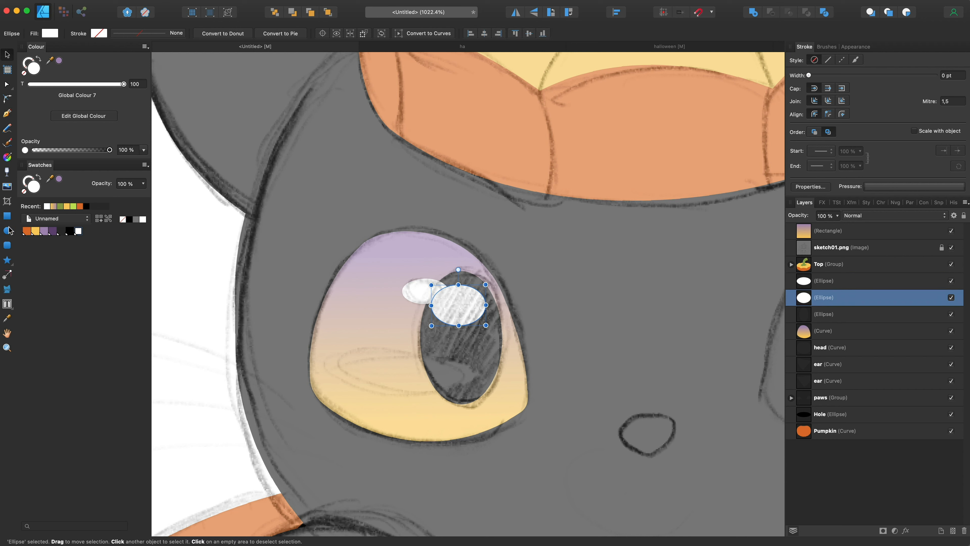
{"action": "left_click", "coordinate": [35, 232]}
{"action": "left_click_drag", "start_coordinate": [458, 305], "coordinate": [485, 279]}
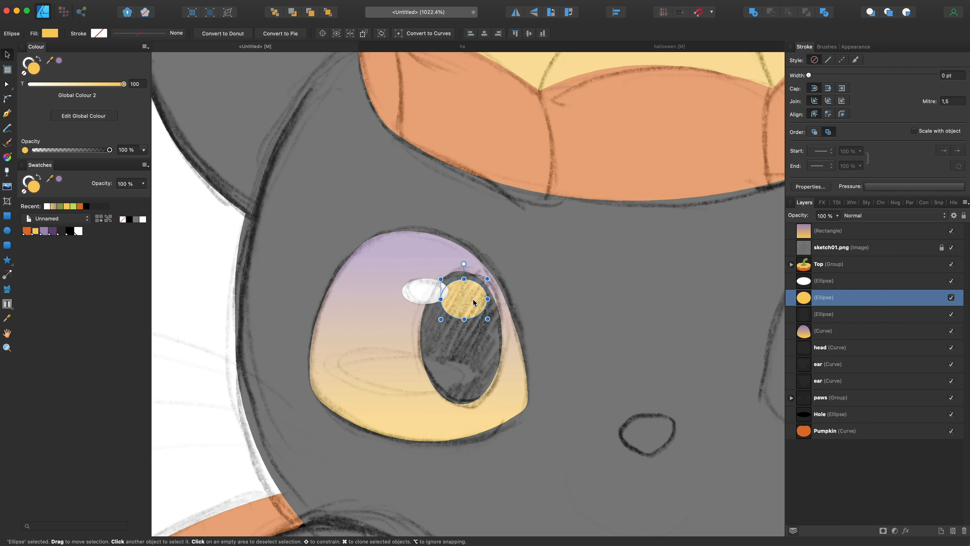
{"action": "left_click", "coordinate": [952, 247]}
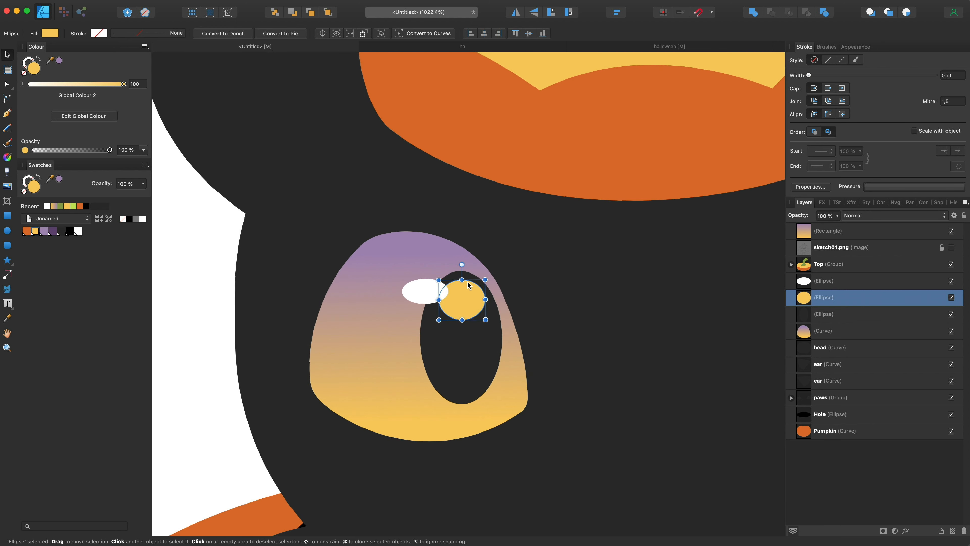
Try an orange fill with a downward transparency fade on the ellipse inside the pupil, and return its fill to yellow
{"action": "scroll", "coordinate": [466, 295], "scroll_direction": "up", "scroll_amount": 5}
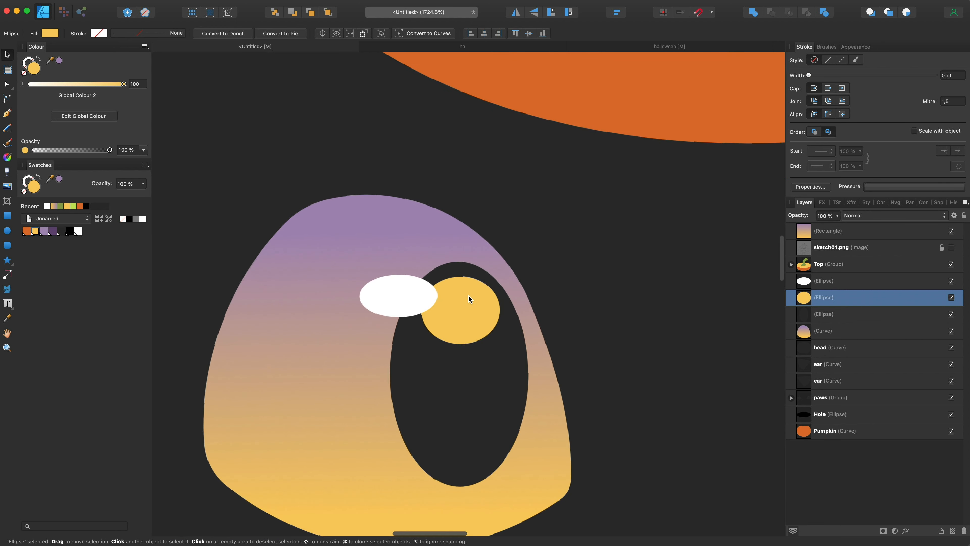
{"action": "left_click", "coordinate": [26, 231]}
{"action": "key", "text": "y"}
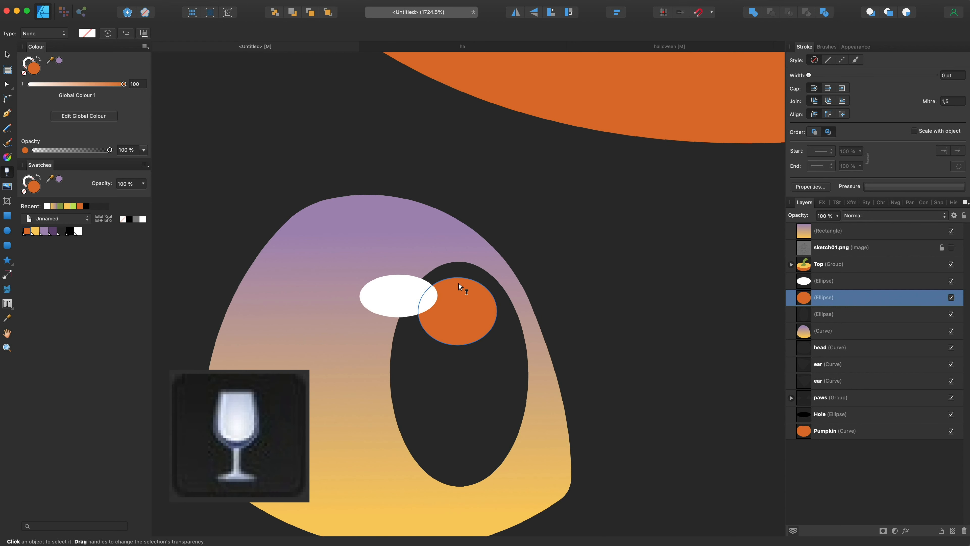
{"action": "left_click_drag", "start_coordinate": [463, 279], "coordinate": [464, 360]}
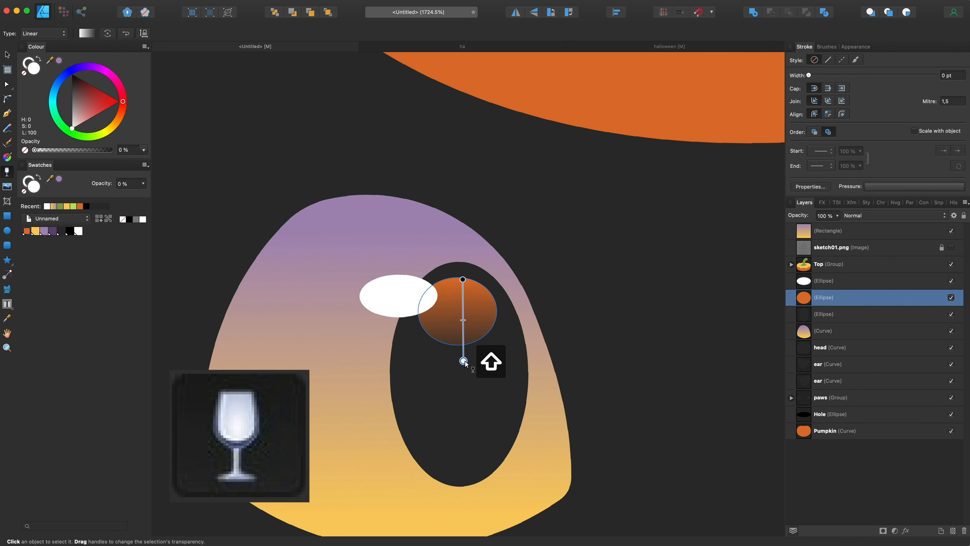
{"action": "left_click", "coordinate": [35, 232]}
{"action": "key", "text": "v"}
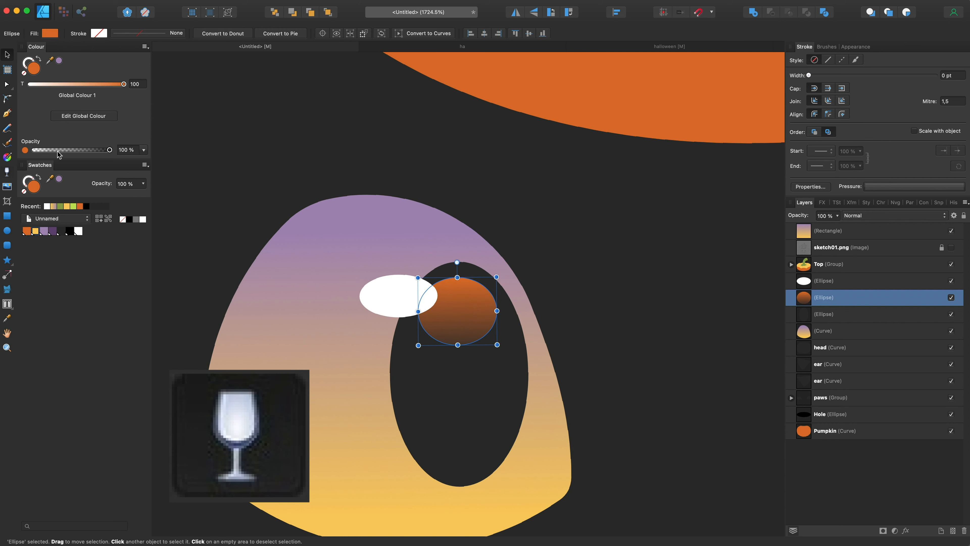
{"action": "left_click", "coordinate": [37, 232]}
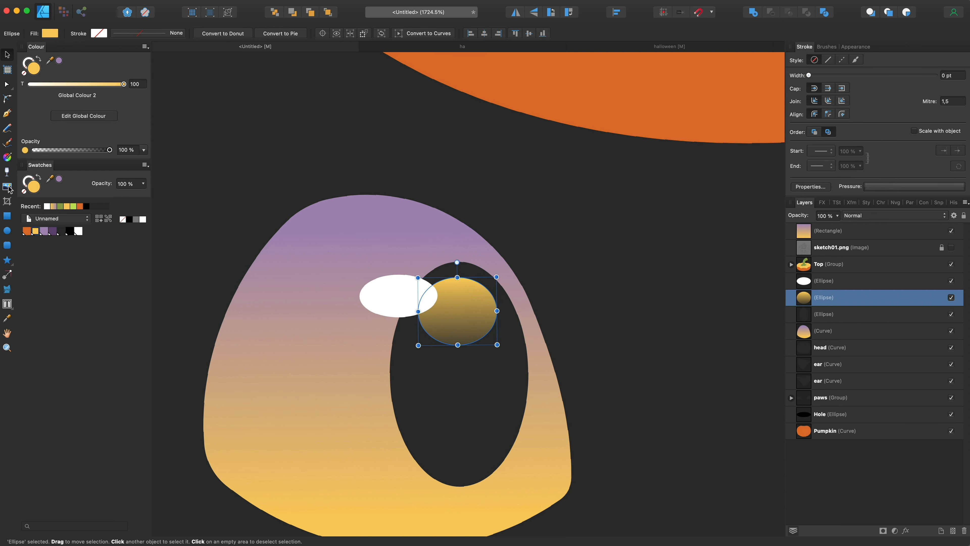
Apply a vertical linear transparency to the yellow pupil ellipse, starting above the pupil and ending inside the ellipse for a faint glow
{"action": "left_click", "coordinate": [7, 173]}
{"action": "left_click_drag", "start_coordinate": [466, 230], "coordinate": [469, 345]}
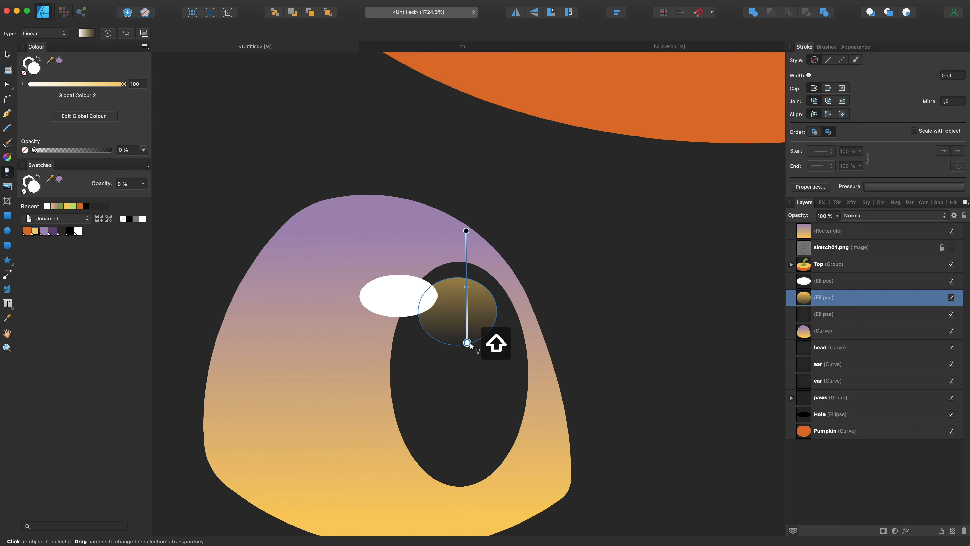
{"action": "scroll", "coordinate": [473, 322], "scroll_direction": "down", "scroll_amount": 6}
{"action": "scroll", "coordinate": [473, 321], "scroll_direction": "up", "scroll_amount": 4}
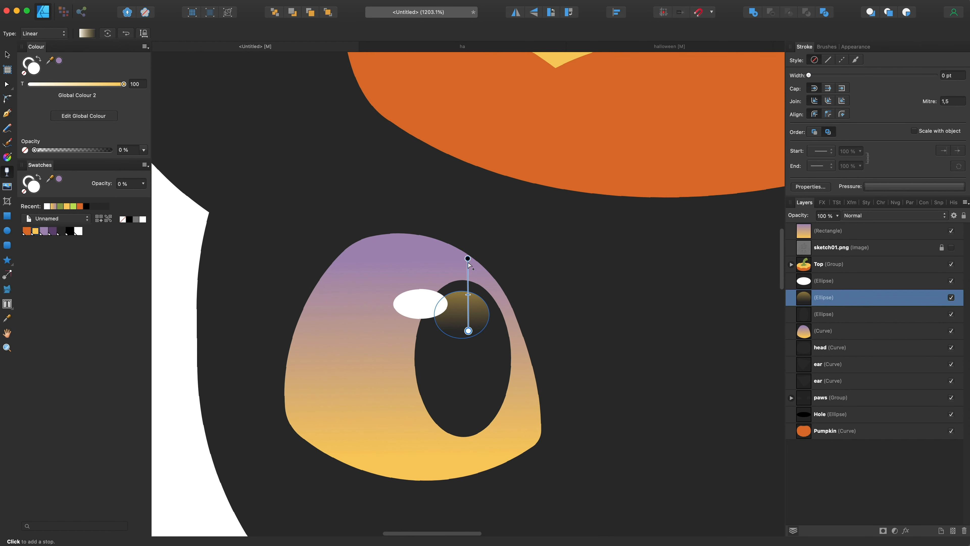
{"action": "left_click_drag", "start_coordinate": [468, 257], "coordinate": [468, 245]}
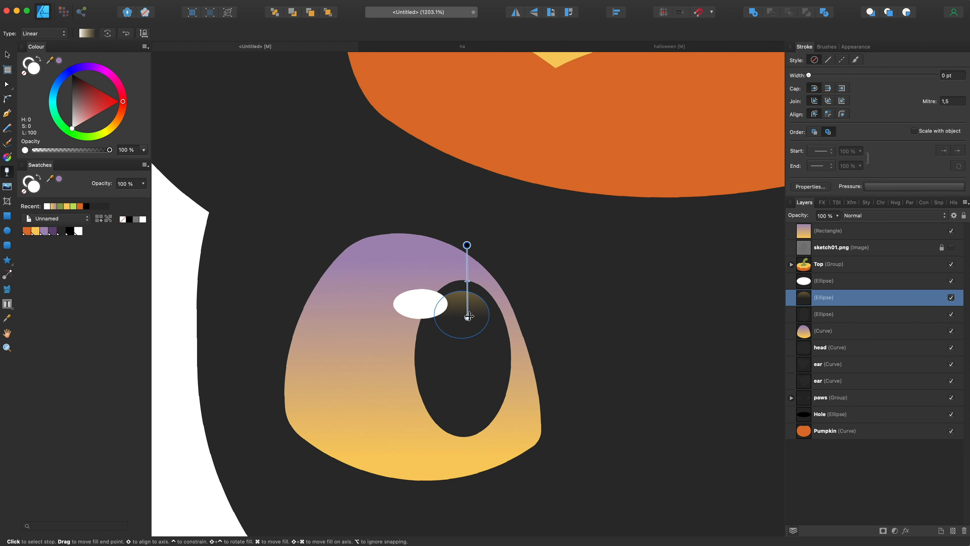
{"action": "mouse_move", "coordinate": [468, 317]}
{"action": "left_mouse_down"}
{"action": "mouse_move", "coordinate": [468, 332]}
{"action": "mouse_move", "coordinate": [467, 320]}
{"action": "left_mouse_up"}
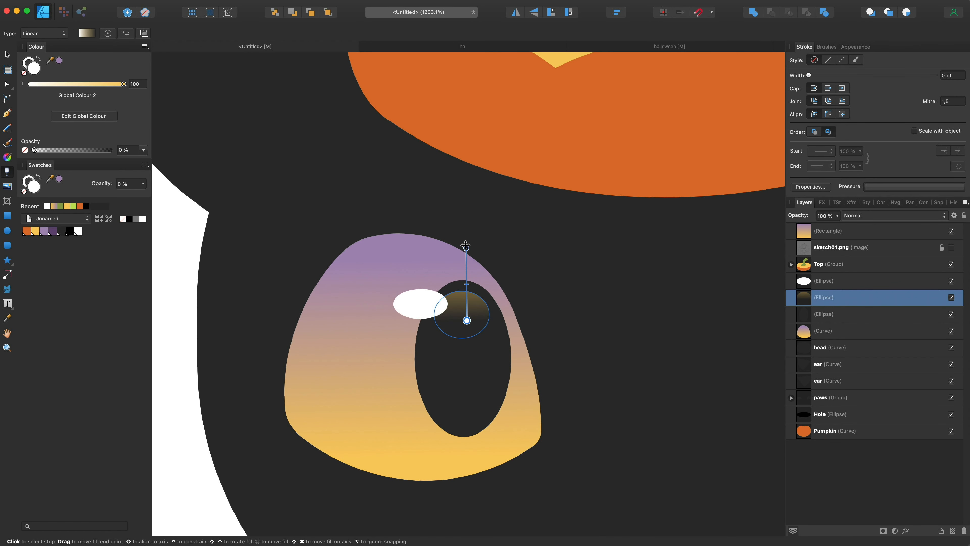
{"action": "left_click_drag", "start_coordinate": [466, 247], "coordinate": [465, 226]}
{"action": "scroll", "coordinate": [464, 228], "scroll_direction": "down", "scroll_amount": 6}
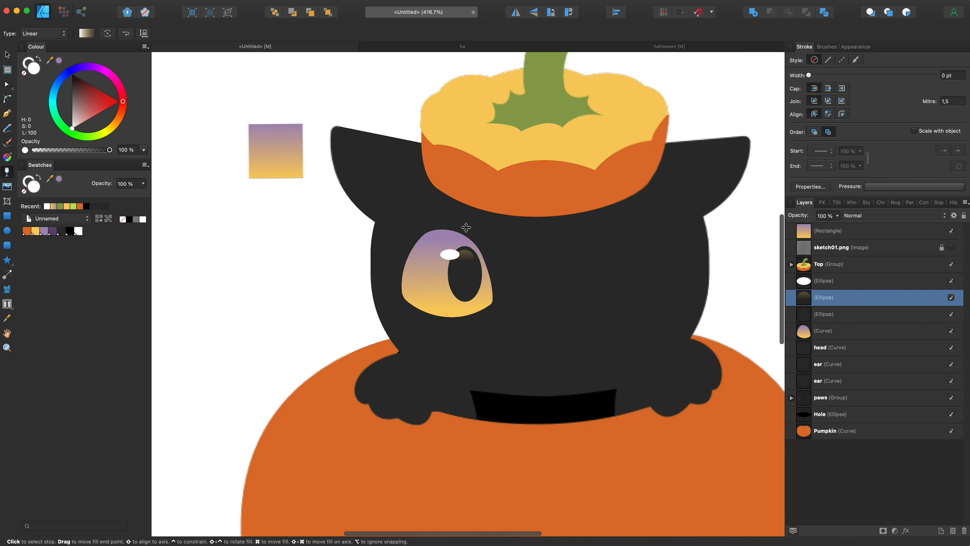
{"action": "scroll", "coordinate": [456, 226], "scroll_direction": "up", "scroll_amount": 4}
Move the white highlight ellipse slightly up and right so it overlaps more of the pupil
{"action": "key", "text": "v"}
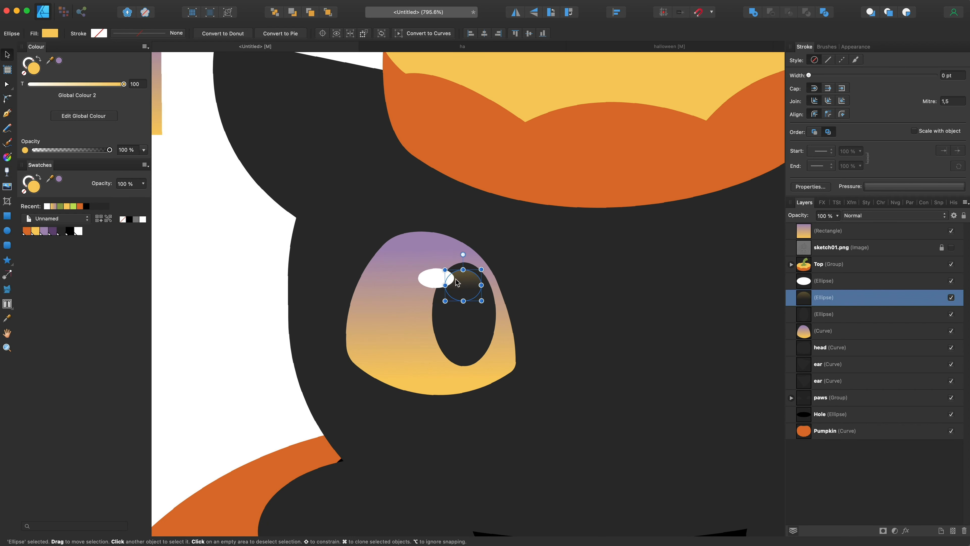
{"action": "left_click", "coordinate": [426, 283]}
{"action": "left_click_drag", "start_coordinate": [426, 284], "coordinate": [432, 281]}
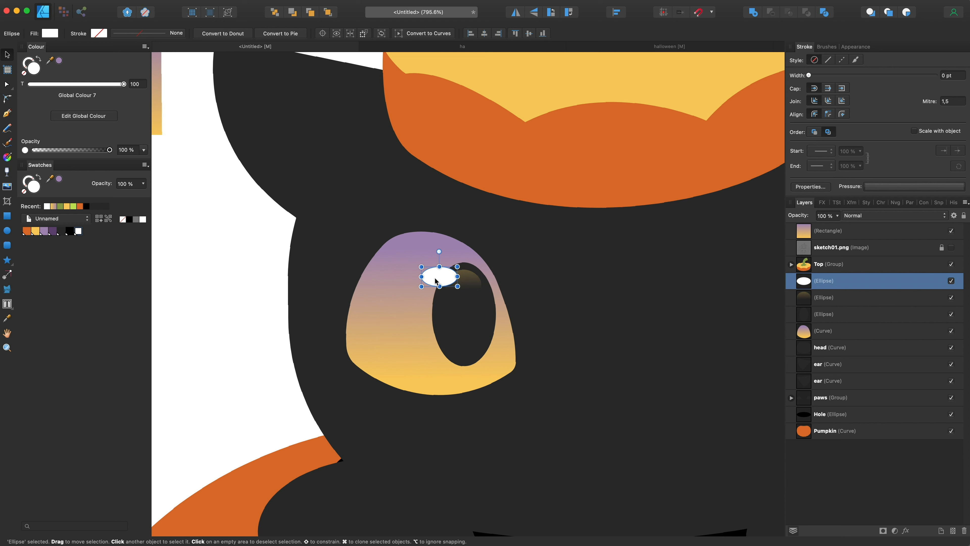
{"action": "scroll", "coordinate": [386, 313], "scroll_direction": "up", "scroll_amount": 2}
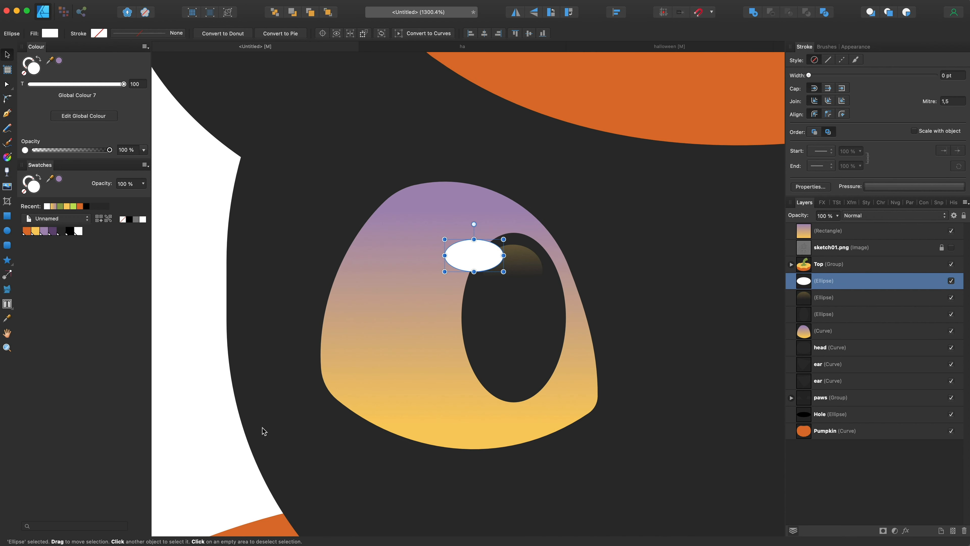
Duplicate the yellow pupil glow into the pupil's lower part, turn it upside down, and fill the copy with the light purple swatch
{"action": "left_click", "coordinate": [518, 261]}
{"action": "left_click_drag", "start_coordinate": [543, 244], "coordinate": [543, 338]}
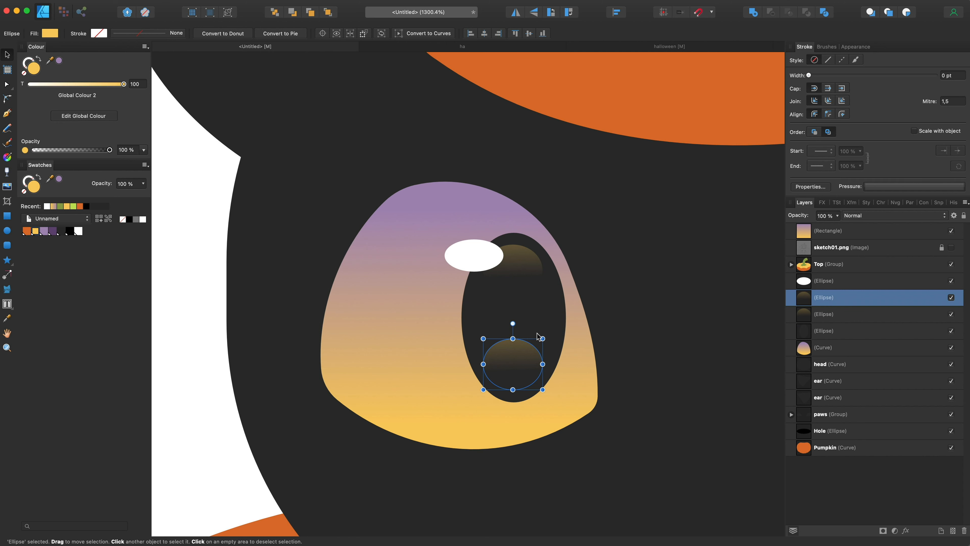
{"action": "left_click_drag", "start_coordinate": [548, 336], "coordinate": [473, 434]}
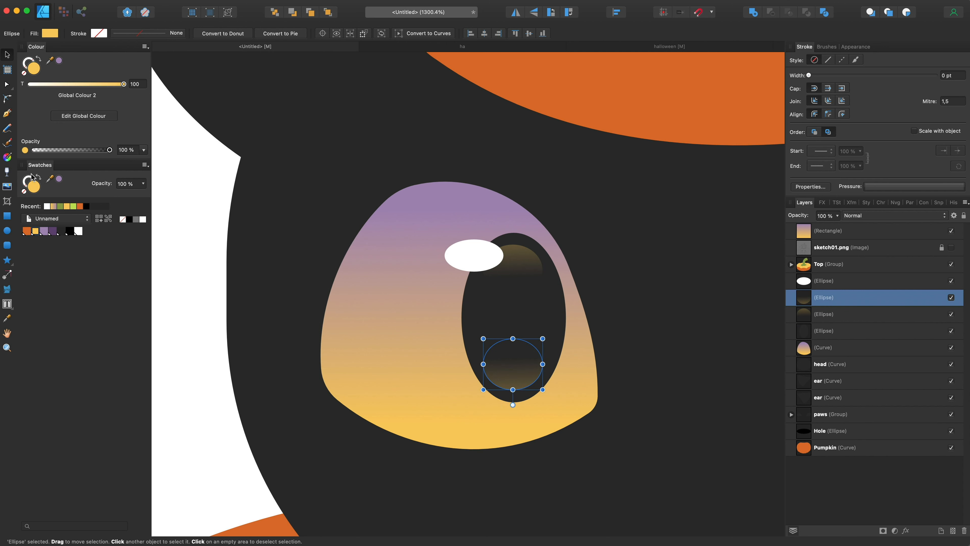
{"action": "left_click", "coordinate": [44, 231]}
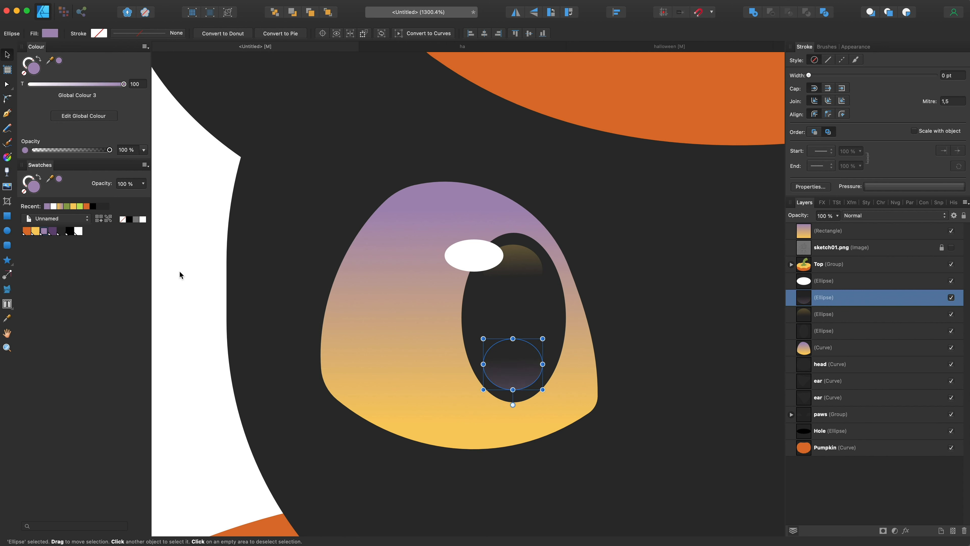
Duplicate the white highlight, enlarge the copy into a wide ellipse across the eye's lower half, and apply a vertical linear transparency
{"action": "left_click_drag", "start_coordinate": [477, 251], "coordinate": [355, 364]}
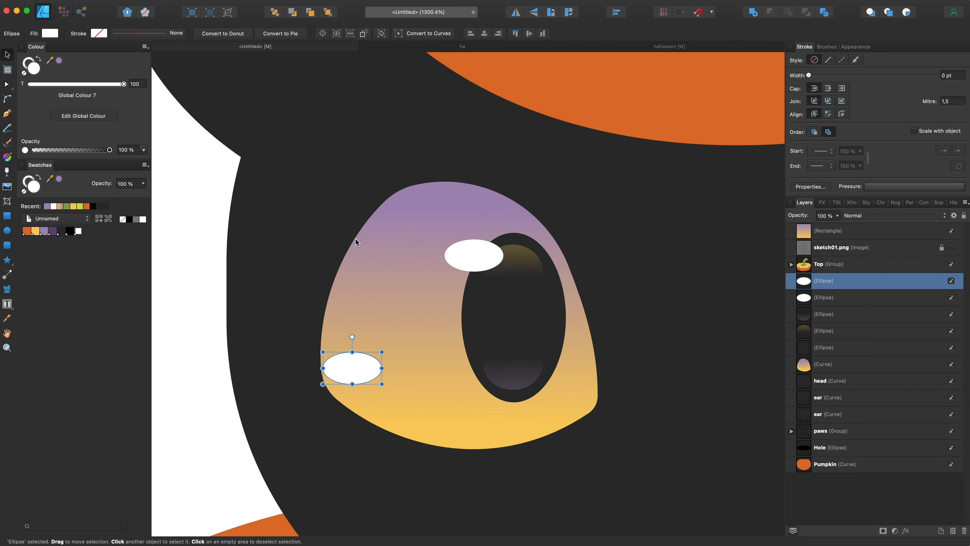
{"action": "left_click_drag", "start_coordinate": [369, 364], "coordinate": [579, 297]}
{"action": "left_click_drag", "start_coordinate": [546, 357], "coordinate": [540, 383]}
{"action": "left_click", "coordinate": [6, 172]}
{"action": "left_click_drag", "start_coordinate": [450, 296], "coordinate": [447, 448]}
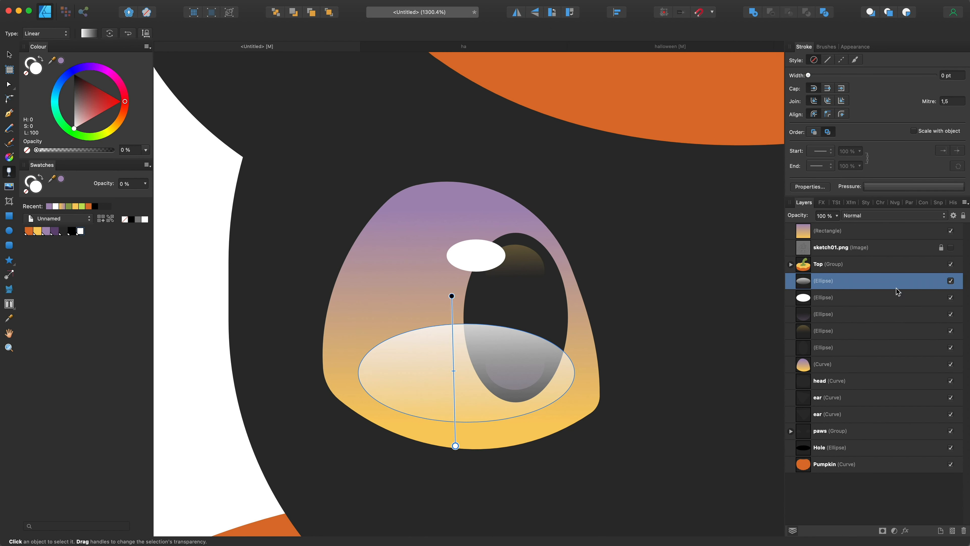
Stack the wide ellipse beneath the pupil's glow ellipses, redraw its transparency as a diagonal fade, and lower its fill opacity to 42%
{"action": "left_click_drag", "start_coordinate": [897, 290], "coordinate": [777, 337]}
{"action": "left_click_drag", "start_coordinate": [540, 516], "coordinate": [541, 368]}
{"action": "left_click_drag", "start_coordinate": [425, 95], "coordinate": [436, 417]}
{"action": "left_click_drag", "start_coordinate": [300, 261], "coordinate": [490, 383]}
{"action": "scroll", "coordinate": [638, 246], "scroll_direction": "down", "scroll_amount": 5}
{"action": "scroll", "coordinate": [598, 289], "scroll_direction": "up", "scroll_amount": 5}
{"action": "key", "text": "v"}
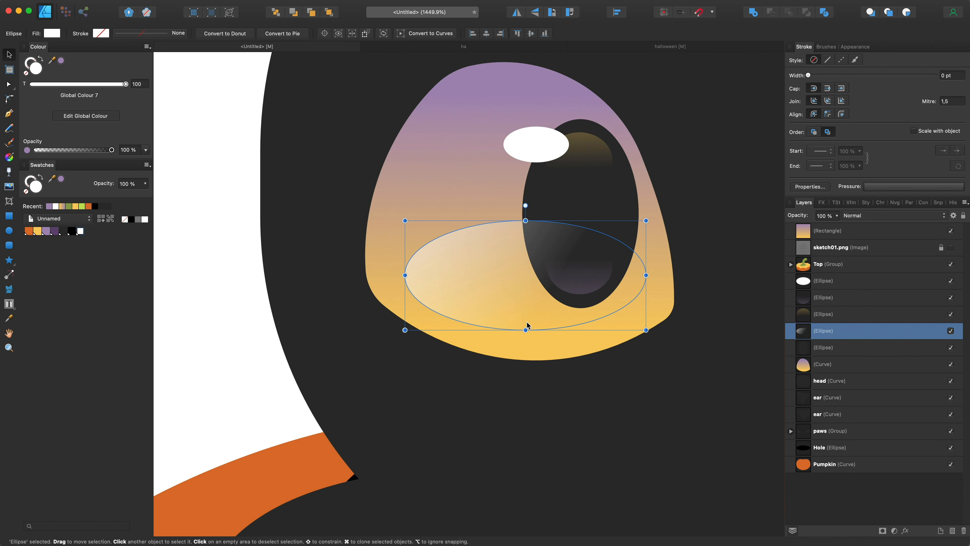
{"action": "left_click_drag", "start_coordinate": [85, 151], "coordinate": [68, 150]}
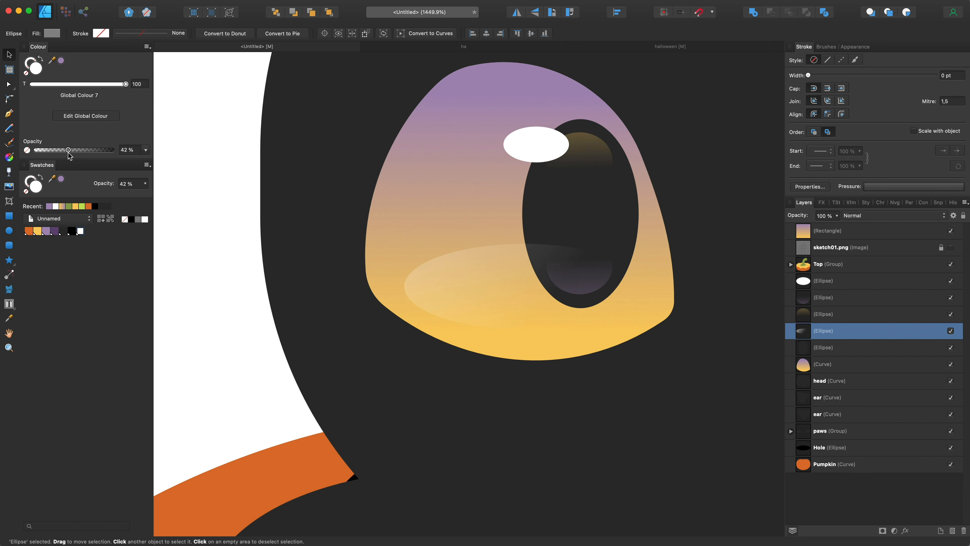
Duplicate the translucent ellipse into the eye's top, narrow it, and redraw its linear transparency vertically to fade downward
{"action": "left_click_drag", "start_coordinate": [473, 291], "coordinate": [506, 125]}
{"action": "left_click_drag", "start_coordinate": [677, 119], "coordinate": [591, 121]}
{"action": "scroll", "coordinate": [592, 123], "scroll_direction": "down", "scroll_amount": 6}
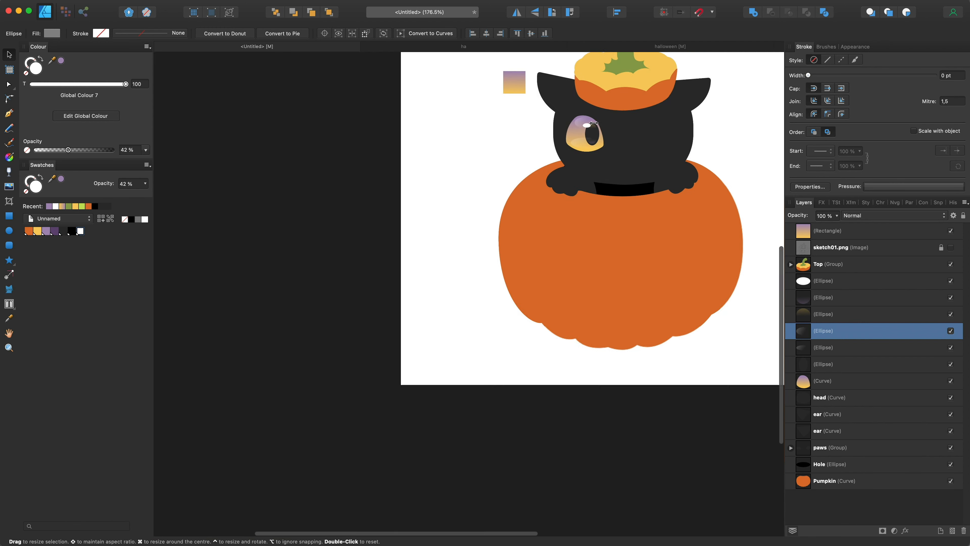
{"action": "scroll", "coordinate": [524, 187], "scroll_direction": "up", "scroll_amount": 4}
{"action": "key", "text": "y"}
{"action": "left_click_drag", "start_coordinate": [618, 158], "coordinate": [499, 202]}
{"action": "left_click_drag", "start_coordinate": [522, 95], "coordinate": [508, 285]}
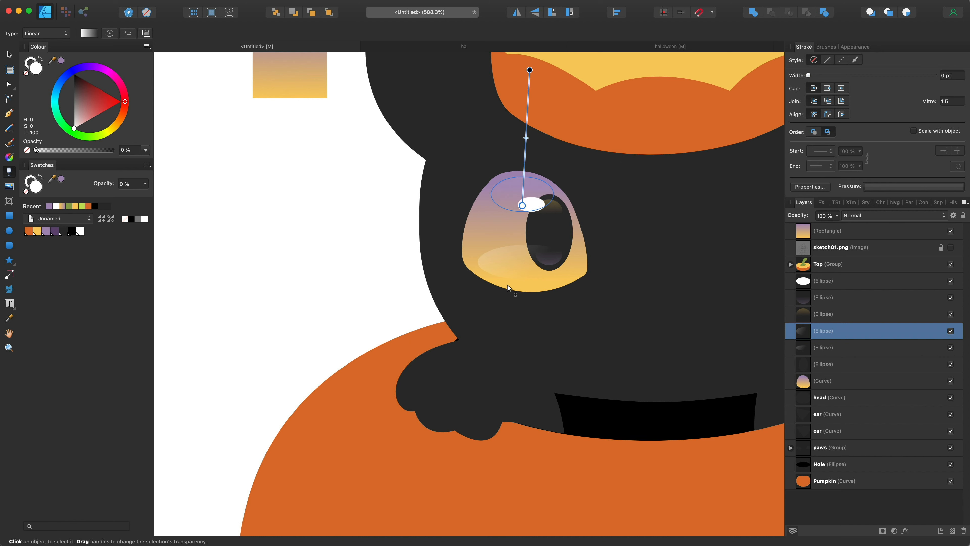
Redraw the lower wide ellipse's linear transparency as a vertical fade
{"action": "left_click", "coordinate": [491, 277]}
{"action": "left_click_drag", "start_coordinate": [518, 156], "coordinate": [525, 268]}
{"action": "scroll", "coordinate": [588, 221], "scroll_direction": "down", "scroll_amount": 6}
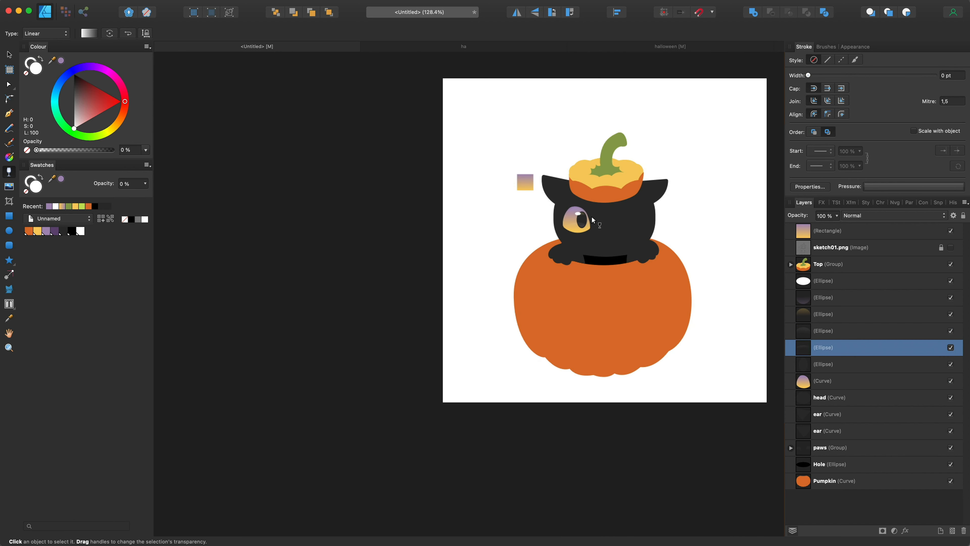
Draw three small white ellipses near the eye's lower left edge and set their fill opacity to 28%
{"action": "scroll", "coordinate": [583, 222], "scroll_direction": "up", "scroll_amount": 9}
{"action": "key", "text": "m"}
{"action": "left_click_drag", "start_coordinate": [407, 239], "coordinate": [440, 265]}
{"action": "left_click_drag", "start_coordinate": [457, 236], "coordinate": [463, 242]}
{"action": "left_click", "coordinate": [868, 380], "text": "shift"}
{"action": "left_click_drag", "start_coordinate": [68, 150], "coordinate": [56, 152]}
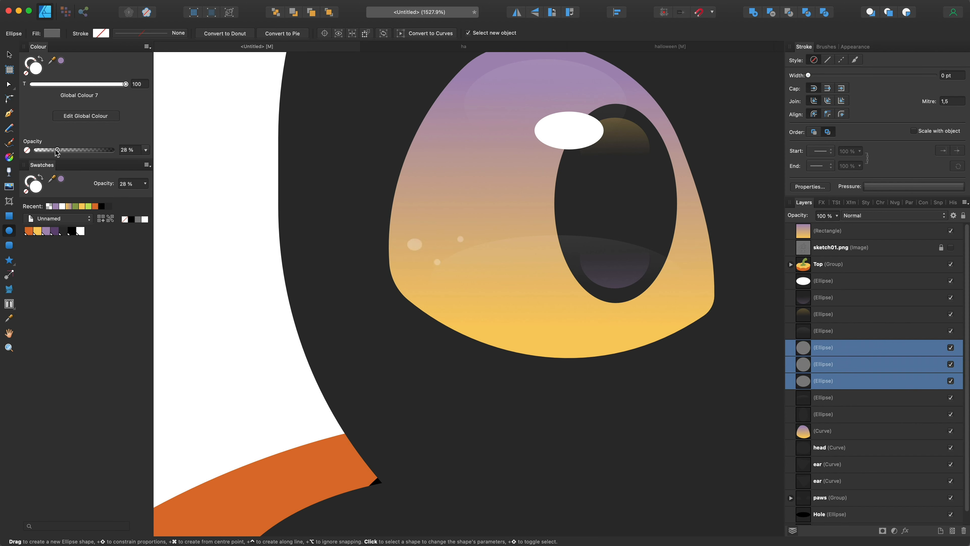
Add two tiny white dots among the small ellipses, with fill opacity at 54%
{"action": "scroll", "coordinate": [438, 261], "scroll_direction": "up", "scroll_amount": 5}
{"action": "left_click_drag", "start_coordinate": [453, 210], "coordinate": [458, 215]}
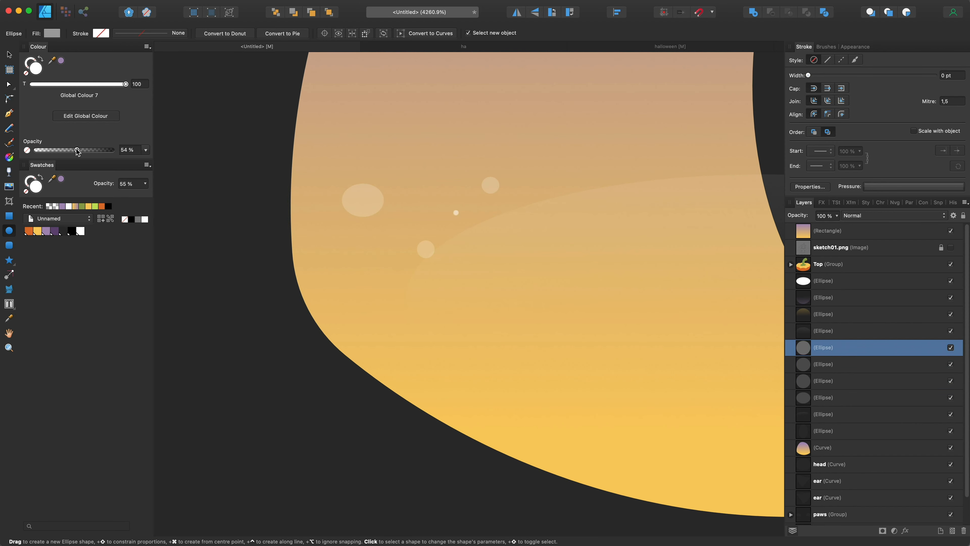
{"action": "left_click_drag", "start_coordinate": [491, 305], "coordinate": [493, 308]}
{"action": "scroll", "coordinate": [492, 306], "scroll_direction": "down", "scroll_amount": 10}
Group all the eye's ellipses together with its gradient curve, and name the group Eye
{"action": "key", "text": "v"}
{"action": "left_click", "coordinate": [226, 169]}
{"action": "scroll", "coordinate": [510, 273], "scroll_direction": "up", "scroll_amount": 6}
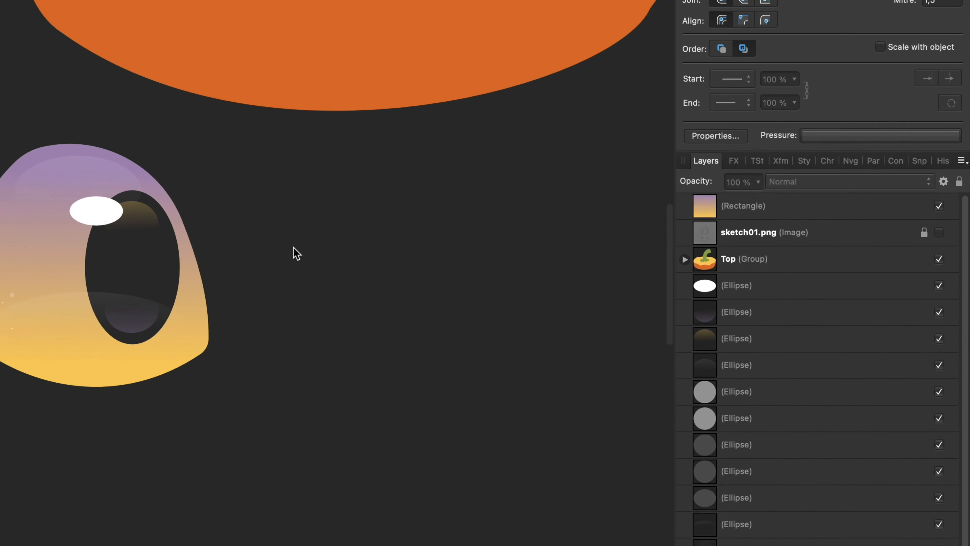
{"action": "left_click", "coordinate": [745, 288]}
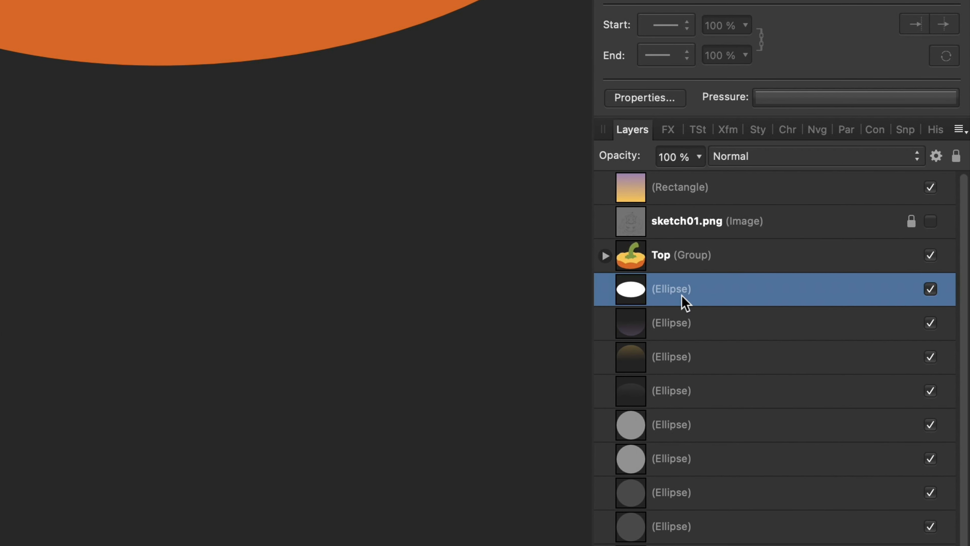
{"action": "left_click", "coordinate": [682, 321], "text": "shift"}
{"action": "scroll", "coordinate": [675, 491], "scroll_direction": "down", "scroll_amount": 1}
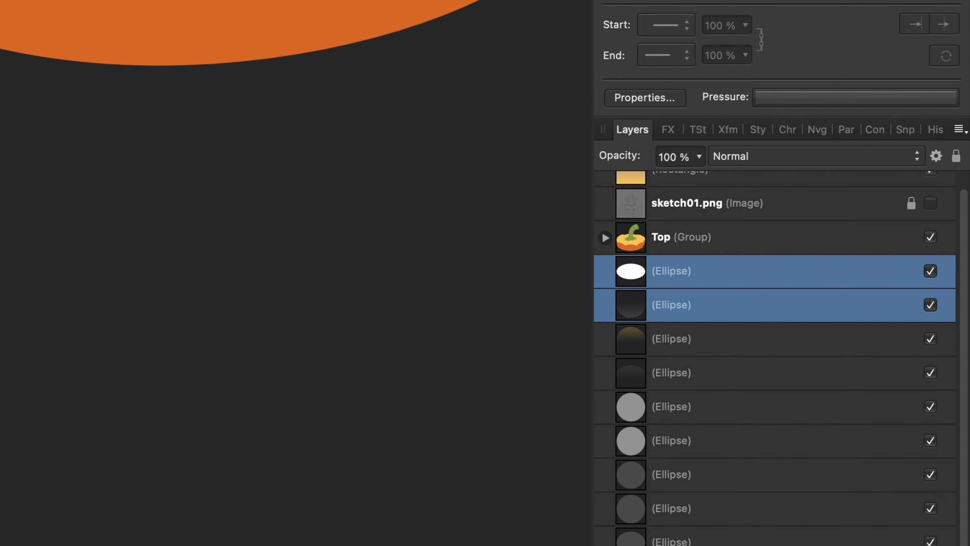
{"action": "left_click", "coordinate": [675, 541], "text": "shift"}
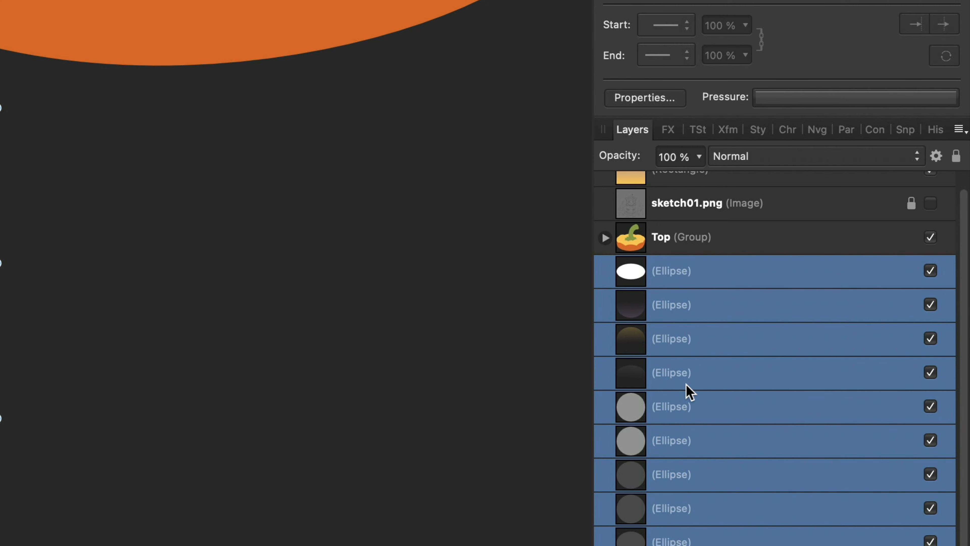
{"action": "key", "text": "super+g"}
{"action": "double_click", "coordinate": [672, 290]}
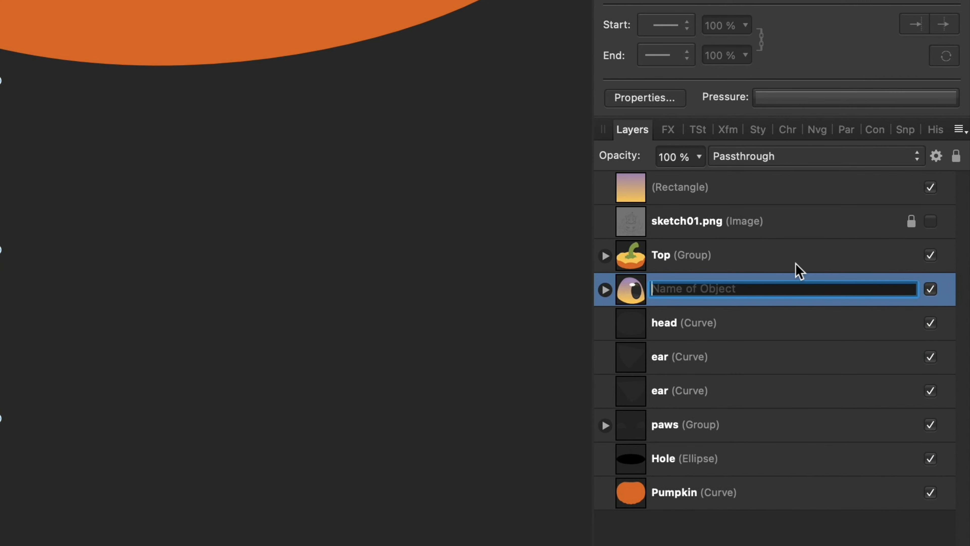
{"action": "type", "text": "Eye"}
{"action": "key", "text": "Return"}
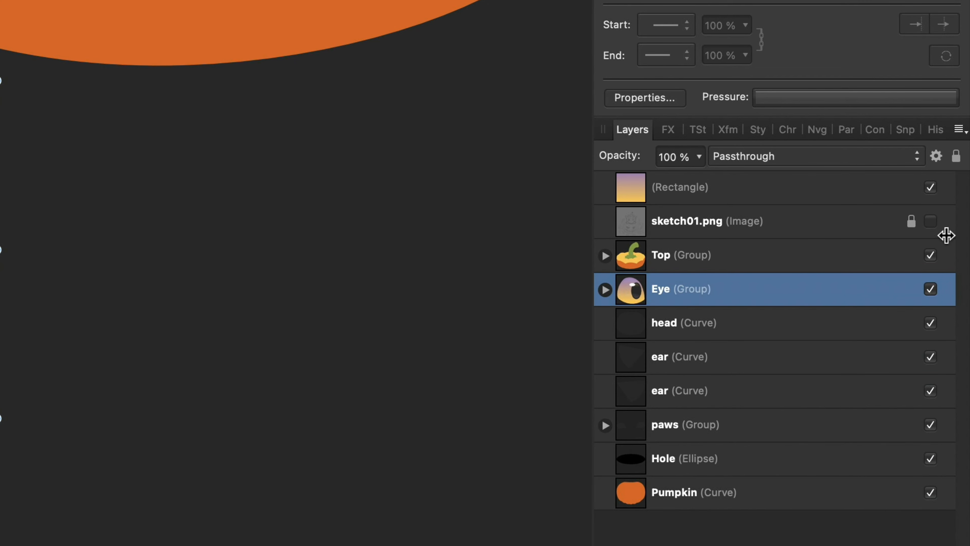
Show the sketch01.png layer, duplicate the Eye group over the sketched right eye, and flip the copy horizontally
{"action": "left_click", "coordinate": [930, 221]}
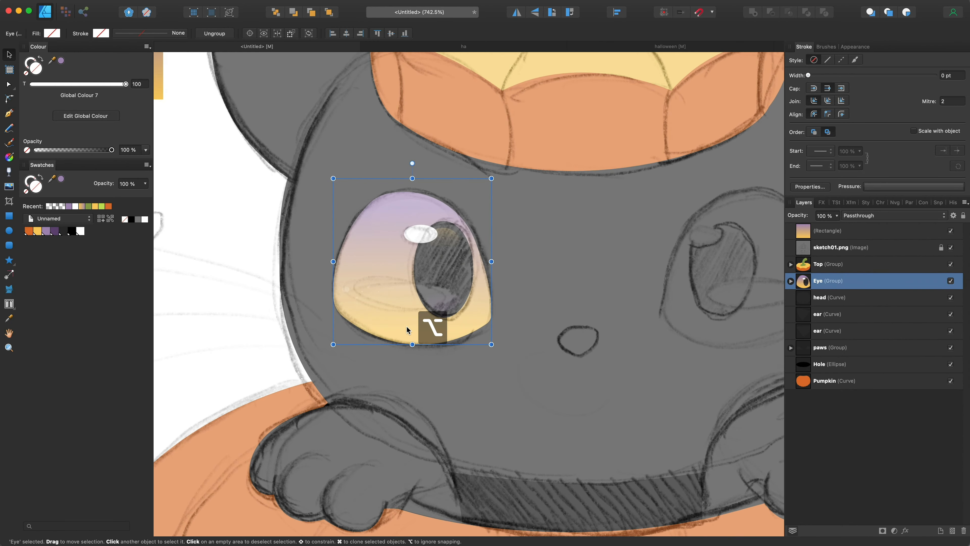
{"action": "left_click_drag", "start_coordinate": [431, 328], "coordinate": [710, 326]}
{"action": "scroll", "coordinate": [710, 326], "scroll_direction": "right", "scroll_amount": 3}
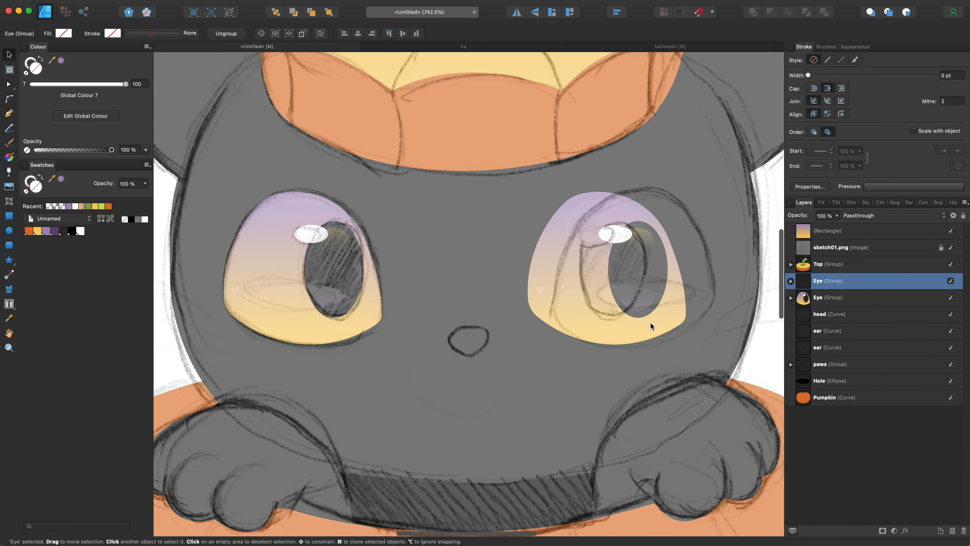
{"action": "left_click_drag", "start_coordinate": [633, 326], "coordinate": [657, 326]}
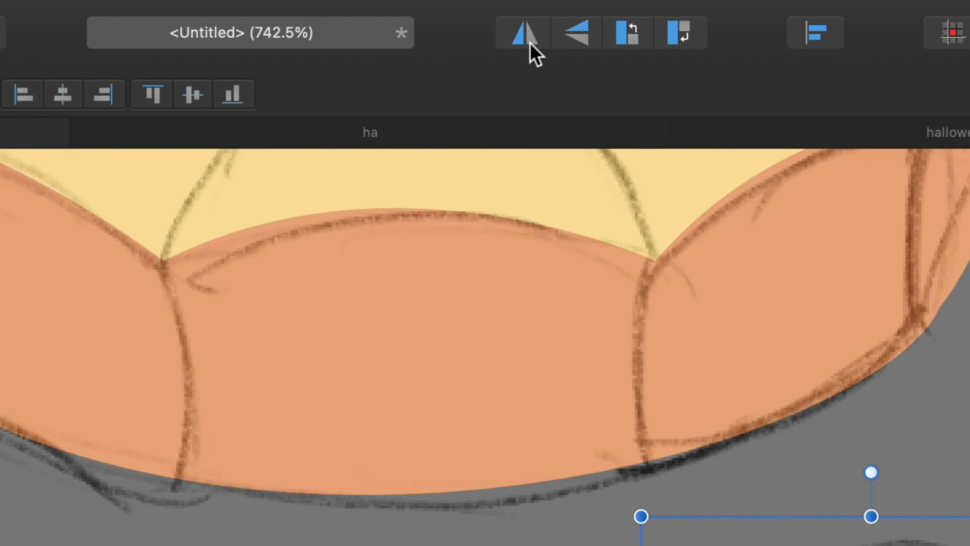
{"action": "left_click", "coordinate": [517, 13]}
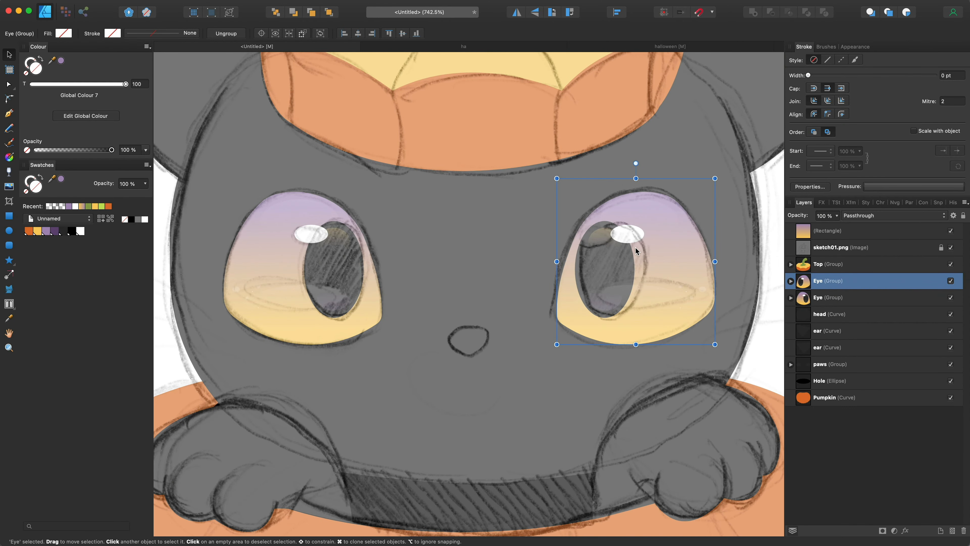
In the flipped eye, move the pupil with its two glow ellipses slightly right, and the white highlight to the pupil's upper left
{"action": "double_click", "coordinate": [624, 253]}
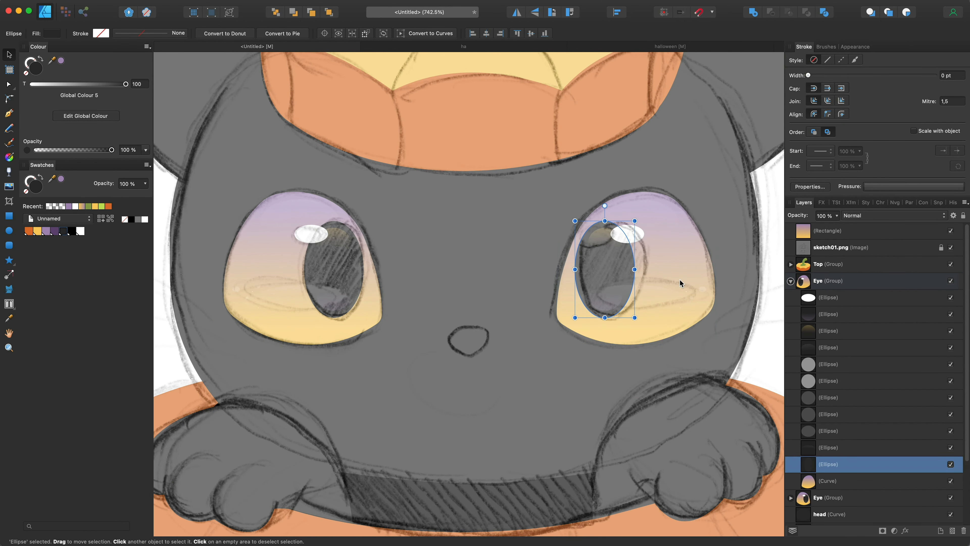
{"action": "left_click", "coordinate": [832, 331], "text": "super"}
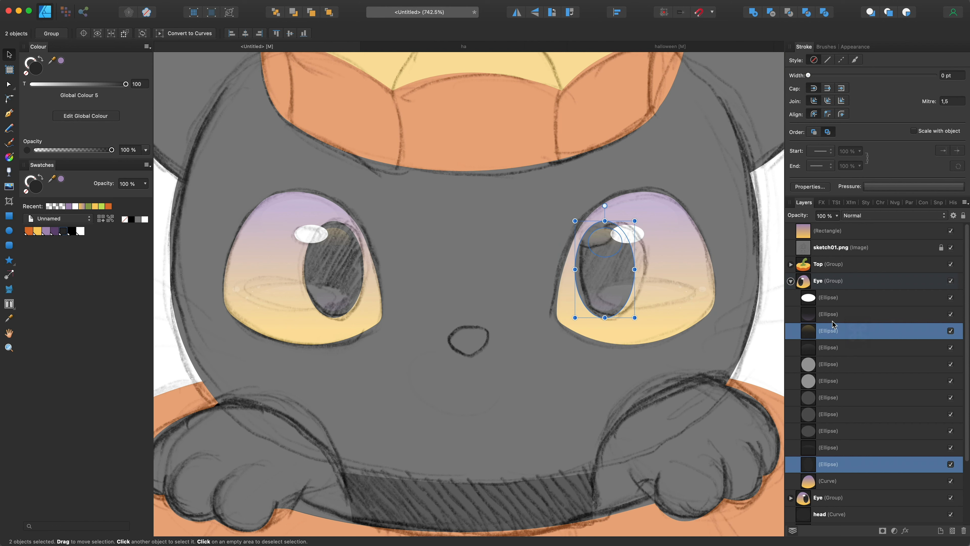
{"action": "left_click", "coordinate": [833, 314], "text": "super"}
{"action": "left_click_drag", "start_coordinate": [600, 262], "coordinate": [608, 263]}
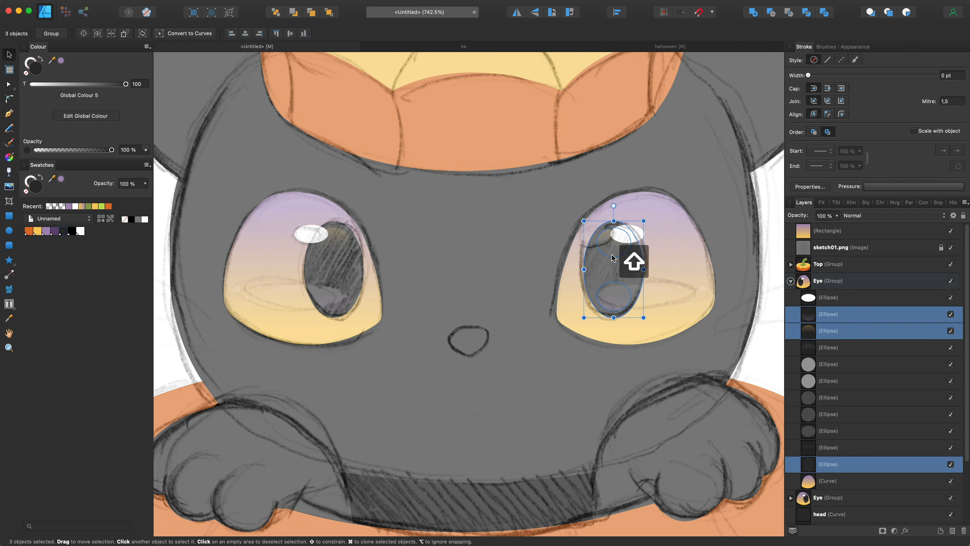
{"action": "left_click", "coordinate": [638, 234]}
{"action": "left_click_drag", "start_coordinate": [637, 234], "coordinate": [611, 235]}
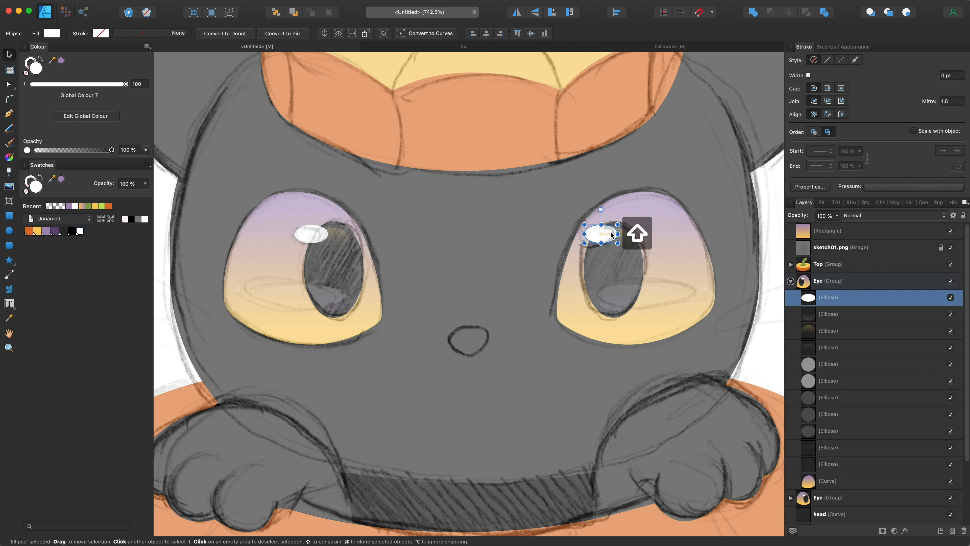
Check how both eyes look with the sketch01.png layer hidden, and show the layer again
{"action": "scroll", "coordinate": [623, 233], "scroll_direction": "down", "scroll_amount": 8}
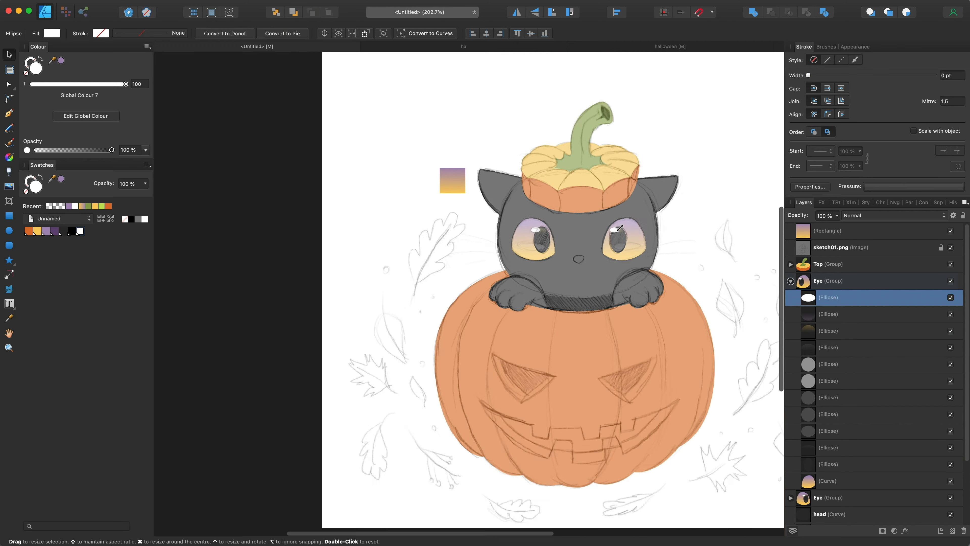
{"action": "scroll", "coordinate": [623, 234], "scroll_direction": "up", "scroll_amount": 8}
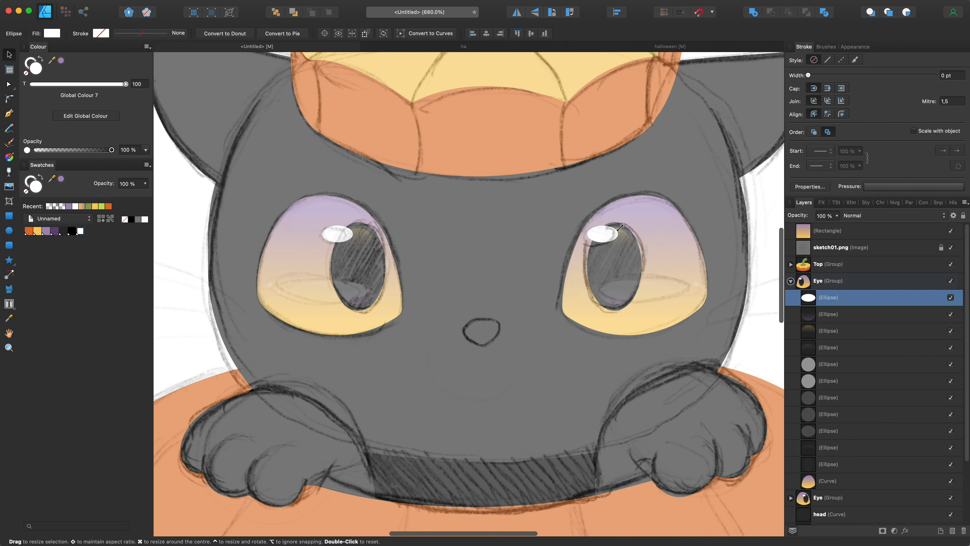
{"action": "left_click", "coordinate": [951, 247]}
{"action": "scroll", "coordinate": [660, 251], "scroll_direction": "down", "scroll_amount": 7}
{"action": "scroll", "coordinate": [654, 253], "scroll_direction": "up", "scroll_amount": 8}
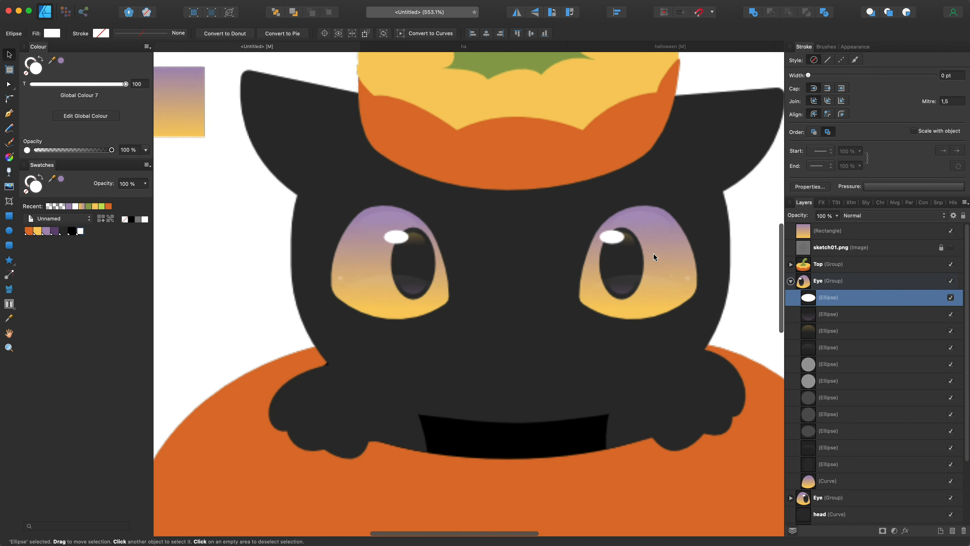
{"action": "scroll", "coordinate": [653, 254], "scroll_direction": "down", "scroll_amount": 3}
{"action": "scroll", "coordinate": [654, 253], "scroll_direction": "up", "scroll_amount": 3}
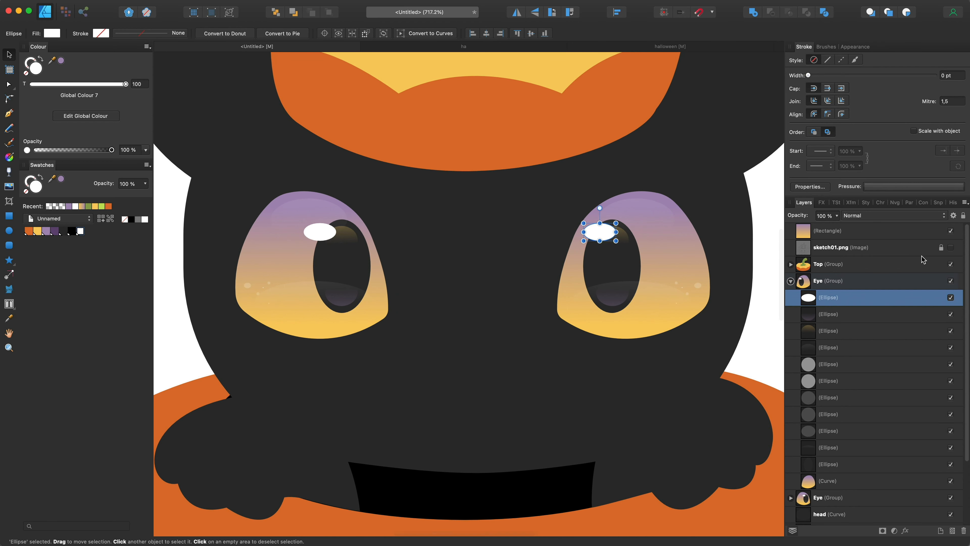
{"action": "left_click", "coordinate": [951, 247]}
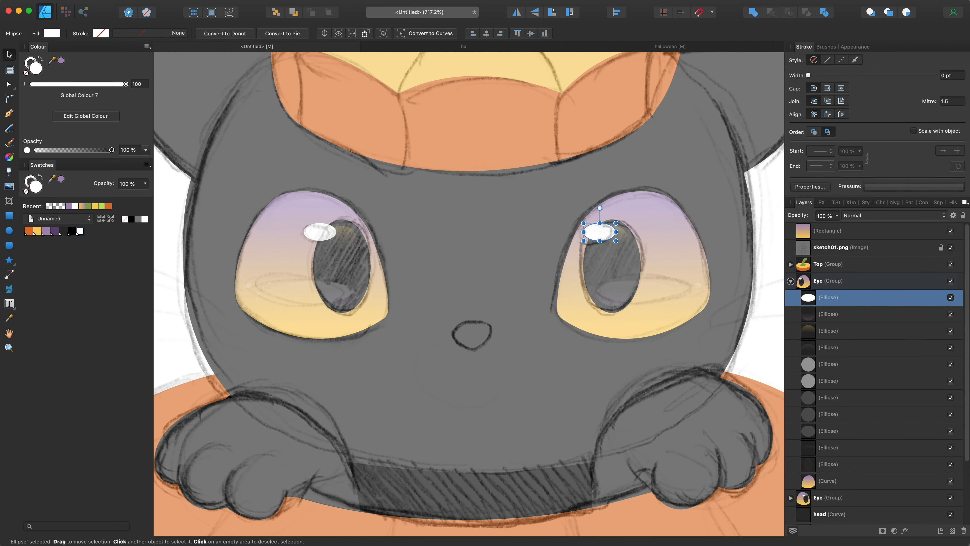
Draw a small triangular nose over the sketched nose with the Pen tool and fill it with the purple swatch
{"action": "left_click", "coordinate": [9, 114]}
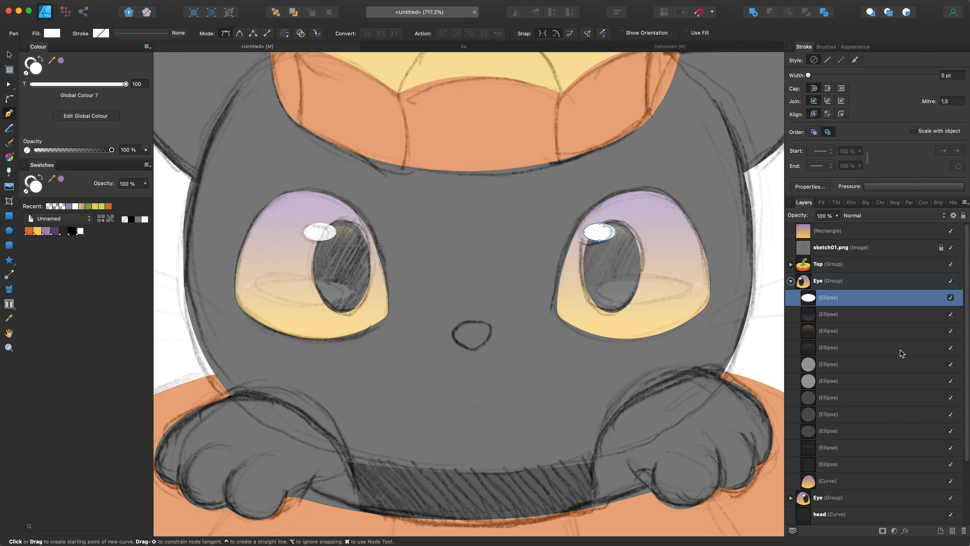
{"action": "left_click", "coordinate": [791, 282]}
{"action": "left_click", "coordinate": [874, 280]}
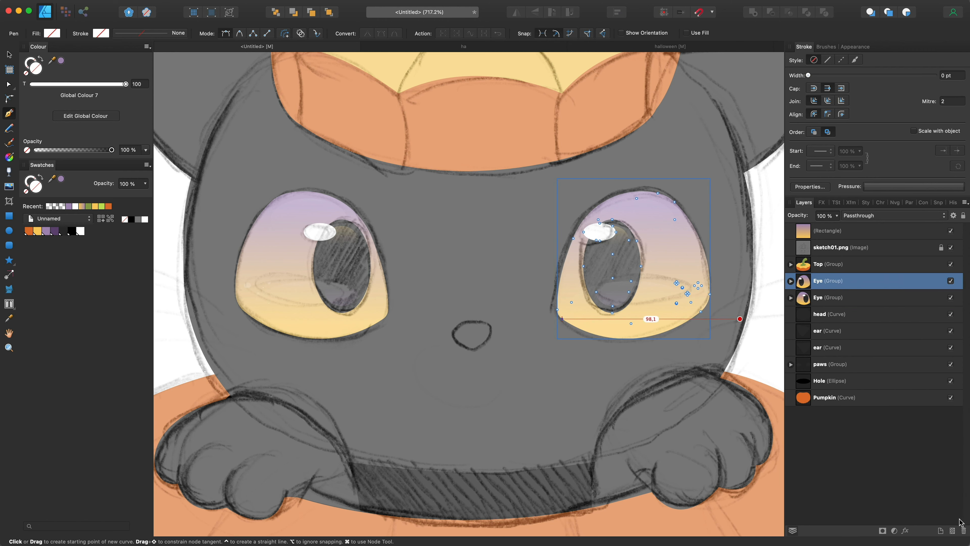
{"action": "left_click", "coordinate": [949, 459]}
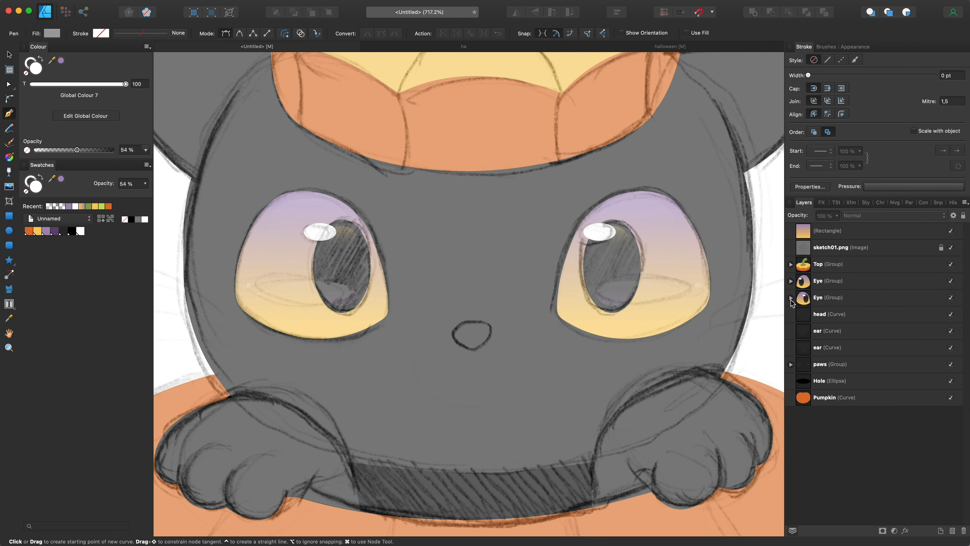
{"action": "left_click", "coordinate": [474, 352]}
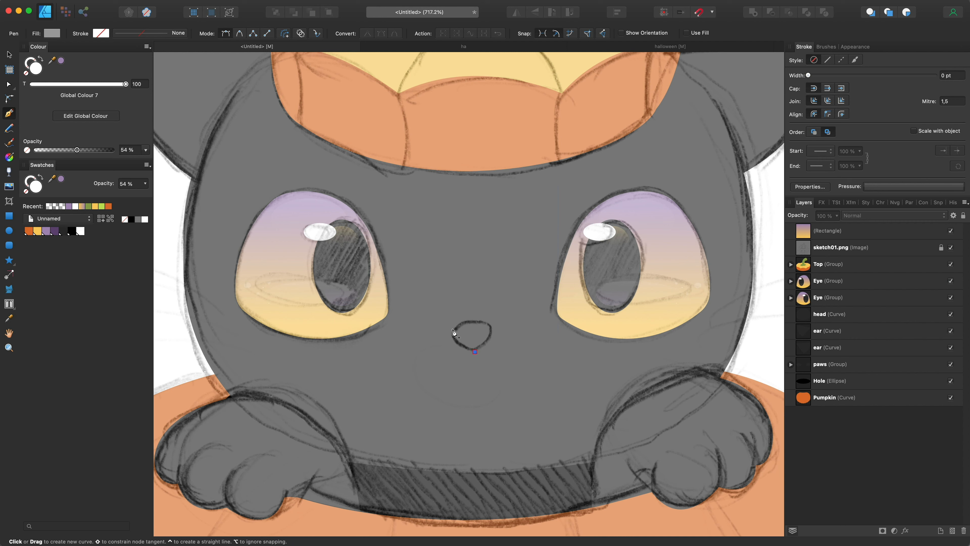
{"action": "left_click", "coordinate": [491, 328]}
{"action": "left_click", "coordinate": [475, 351]}
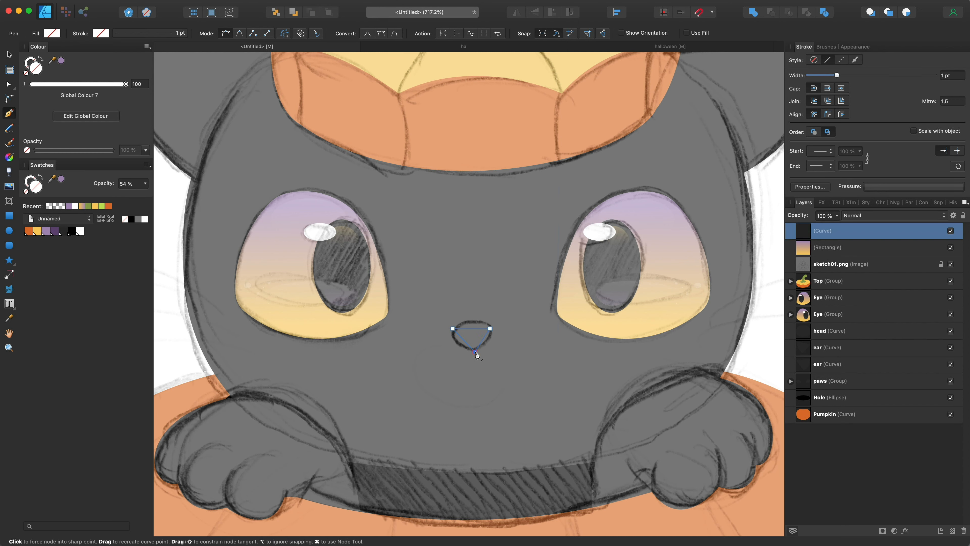
{"action": "left_click", "coordinate": [47, 231]}
Widen the top of the nose triangle and round its corners with the Corner tool to fit the sketch
{"action": "key", "text": "a"}
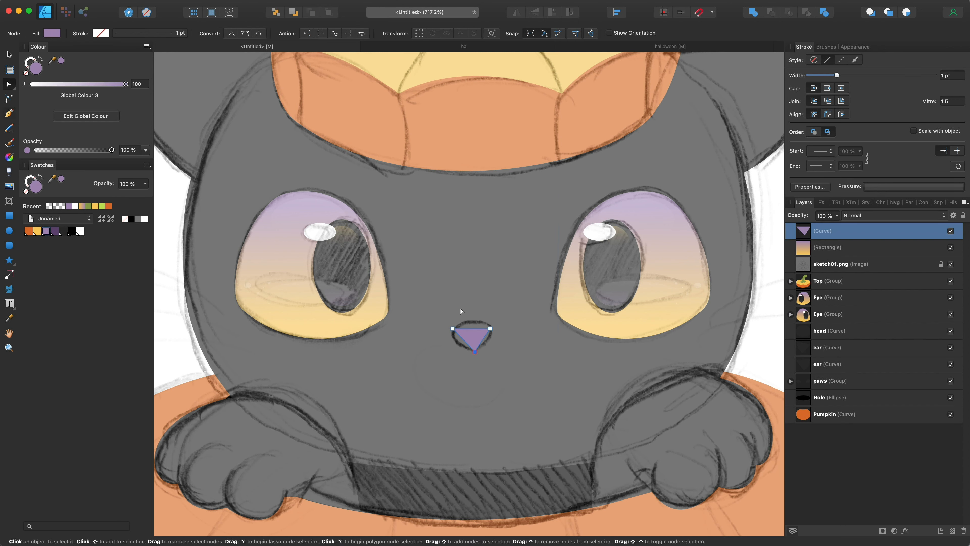
{"action": "left_click_drag", "start_coordinate": [490, 328], "coordinate": [494, 329]}
{"action": "scroll", "coordinate": [493, 335], "scroll_direction": "up", "scroll_amount": 5}
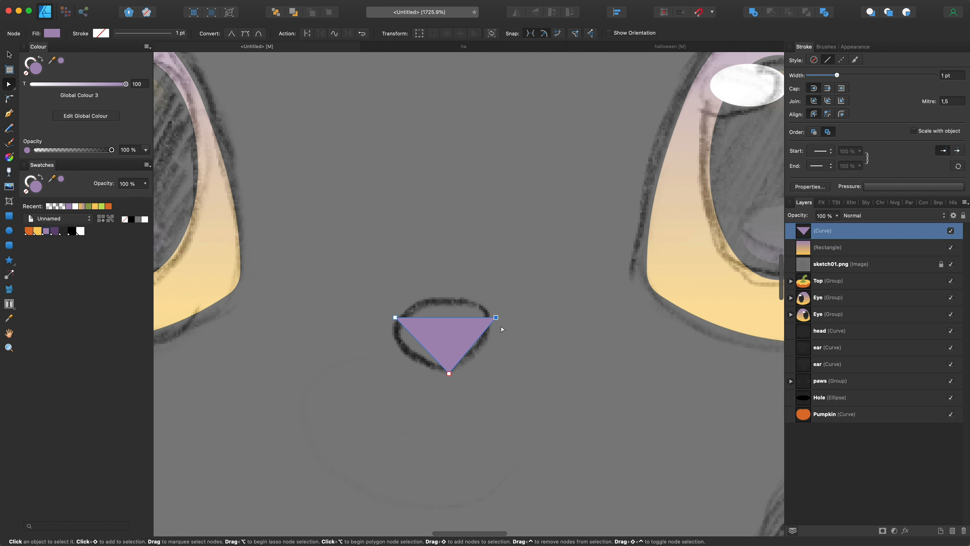
{"action": "key", "text": "c"}
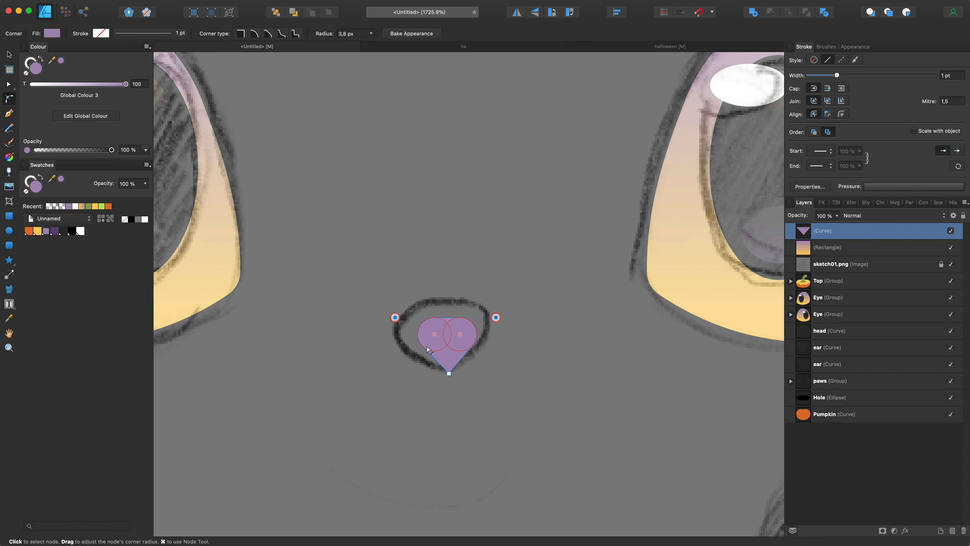
{"action": "mouse_move", "coordinate": [450, 374]}
{"action": "left_mouse_down"}
{"action": "mouse_move", "coordinate": [458, 342]}
{"action": "mouse_move", "coordinate": [530, 293]}
{"action": "mouse_move", "coordinate": [479, 325]}
{"action": "left_mouse_up"}
{"action": "key", "text": "v"}
Bow the nose's top edge upward with the Node tool and scale the nose down slightly
{"action": "key", "text": "a"}
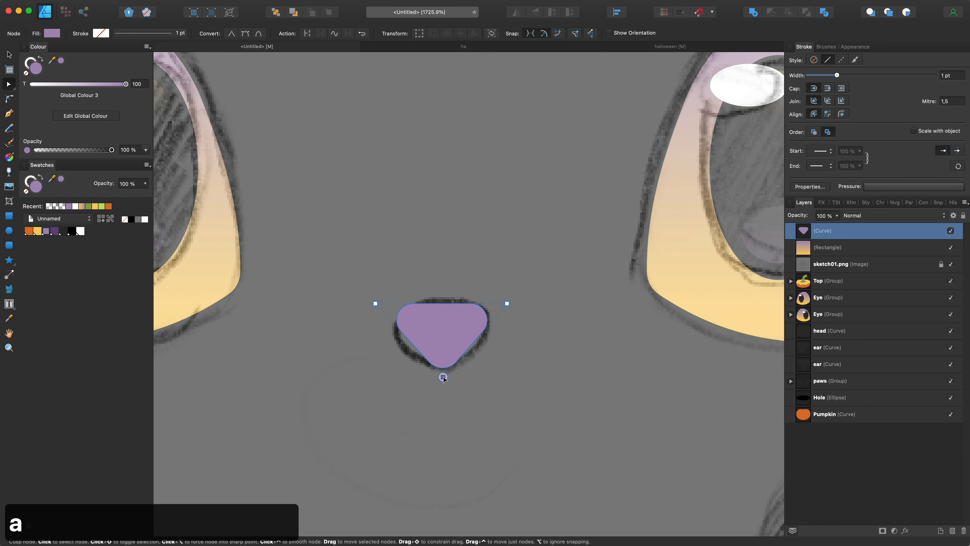
{"action": "scroll", "coordinate": [443, 377], "scroll_direction": "down", "scroll_amount": 2}
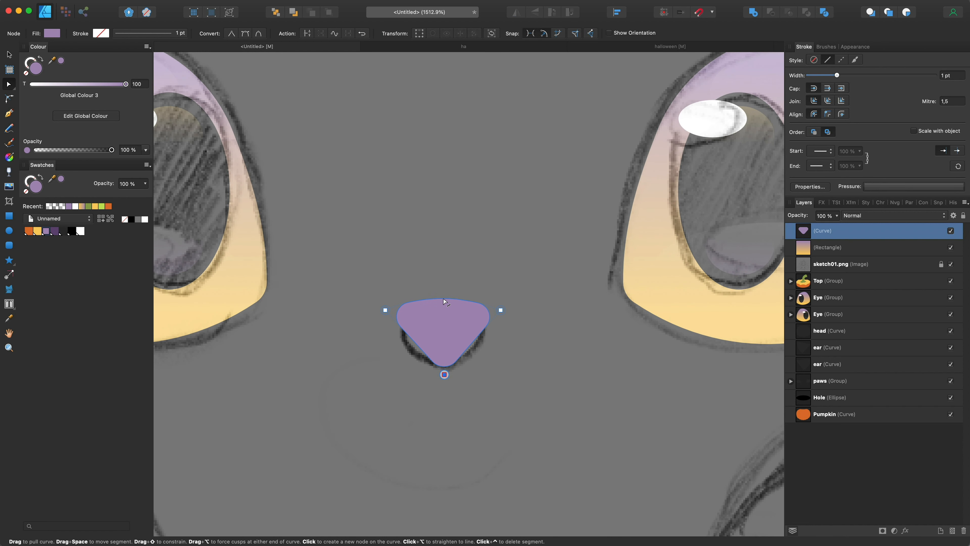
{"action": "left_click_drag", "start_coordinate": [443, 298], "coordinate": [444, 296]}
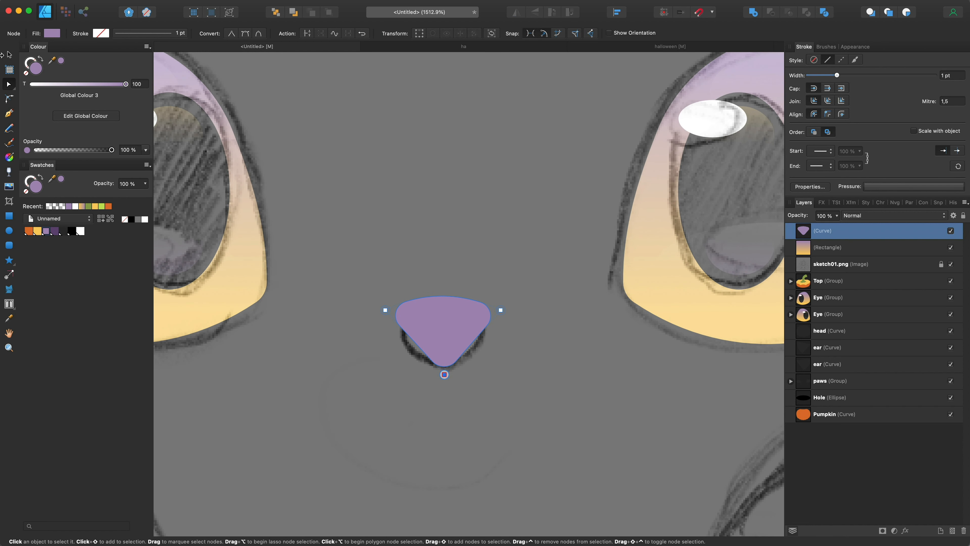
{"action": "key", "text": "v"}
{"action": "left_click_drag", "start_coordinate": [500, 294], "coordinate": [489, 304]}
Move the nose curve directly below the sketch01.png layer and hide the sketch
{"action": "scroll", "coordinate": [460, 326], "scroll_direction": "down", "scroll_amount": 10}
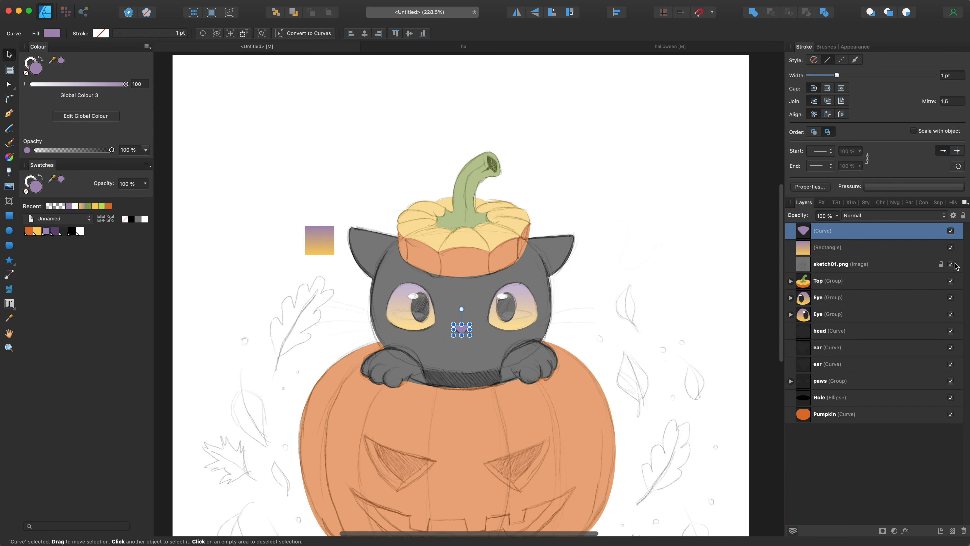
{"action": "left_click_drag", "start_coordinate": [833, 230], "coordinate": [831, 274]}
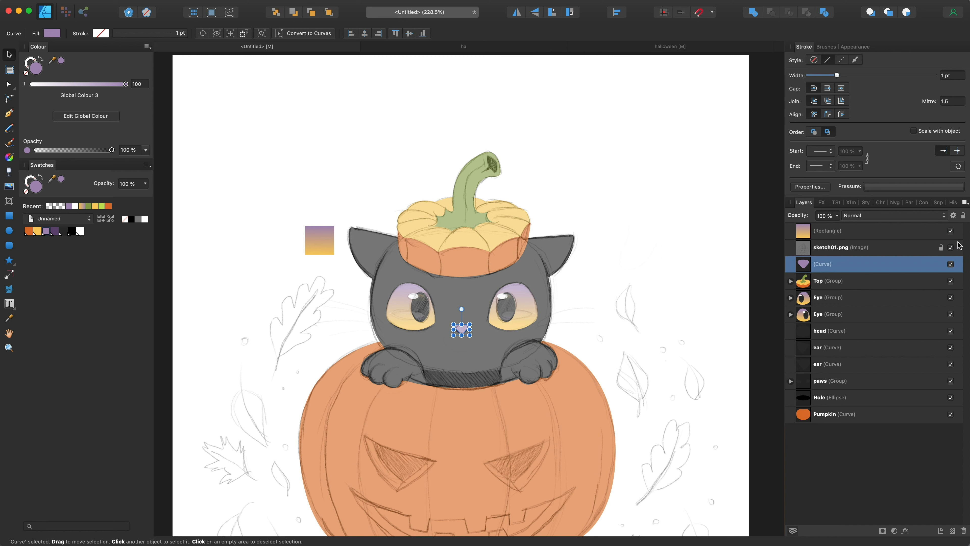
{"action": "left_click", "coordinate": [951, 247]}
{"action": "key", "text": "super+d"}
Delete the gradient sample rectangle beside the cat and show the sketch01.png layer again
{"action": "scroll", "coordinate": [515, 277], "scroll_direction": "down", "scroll_amount": 8}
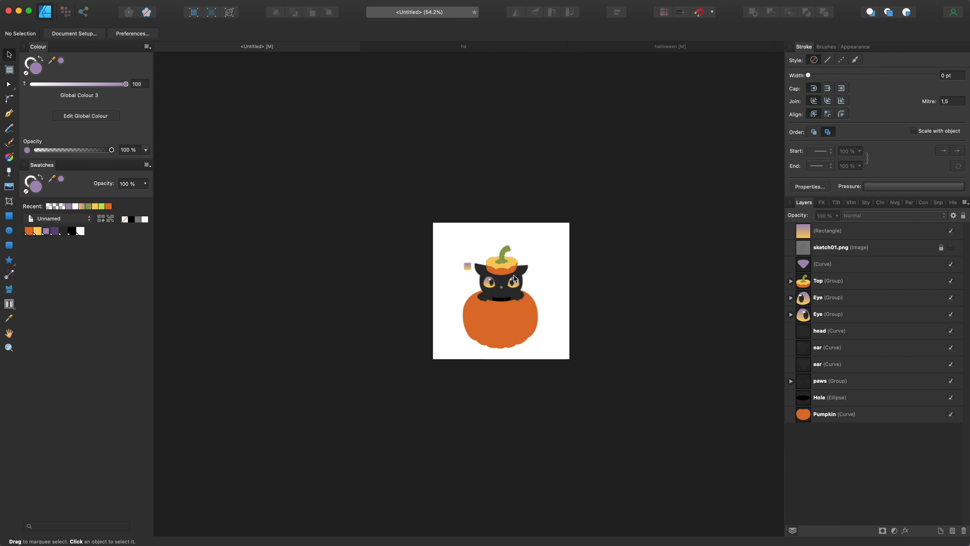
{"action": "scroll", "coordinate": [514, 277], "scroll_direction": "up", "scroll_amount": 8}
{"action": "left_click", "coordinate": [283, 224]}
{"action": "key", "text": "bracketright"}
{"action": "key", "text": "BackSpace"}
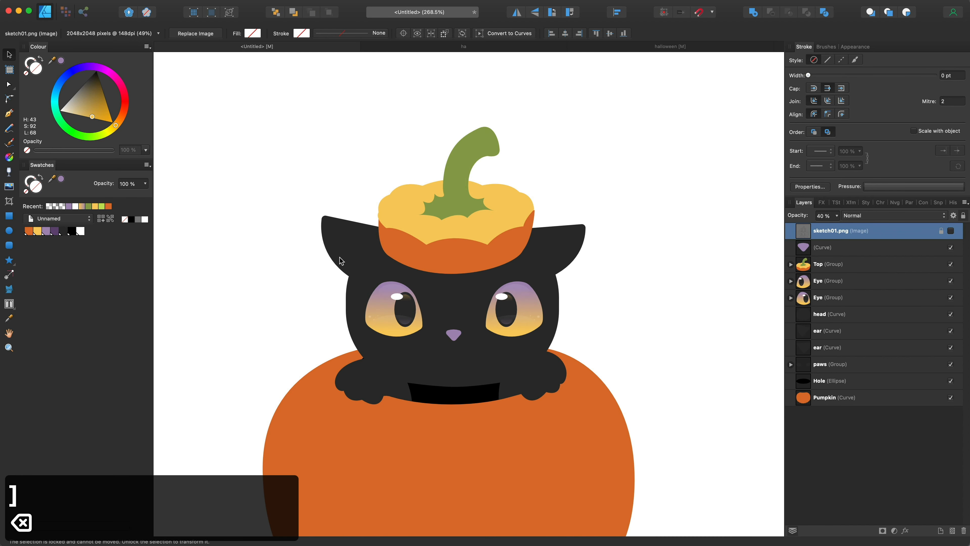
{"action": "scroll", "coordinate": [511, 326], "scroll_direction": "down", "scroll_amount": 5}
{"action": "scroll", "coordinate": [508, 326], "scroll_direction": "up", "scroll_amount": 3}
{"action": "scroll", "coordinate": [511, 345], "scroll_direction": "down", "scroll_amount": 2}
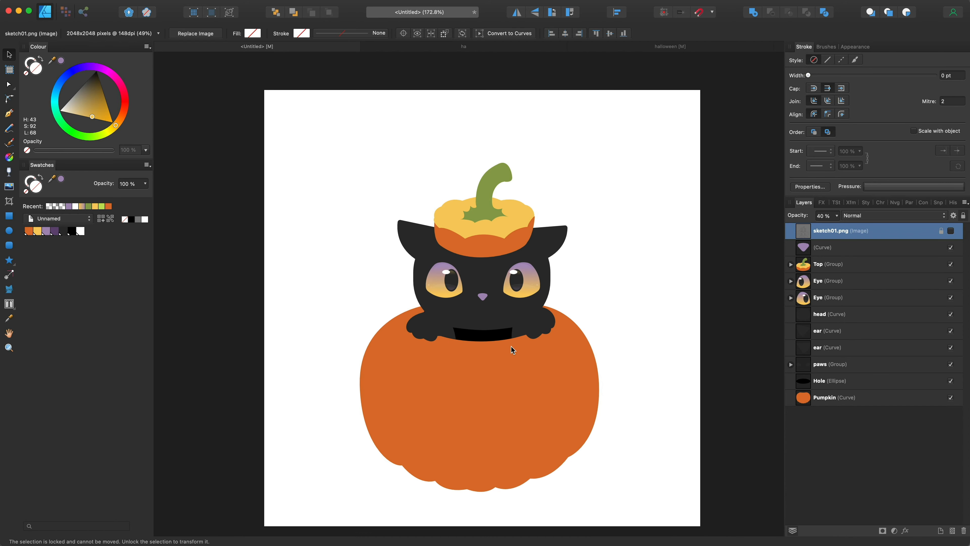
{"action": "left_click", "coordinate": [951, 231]}
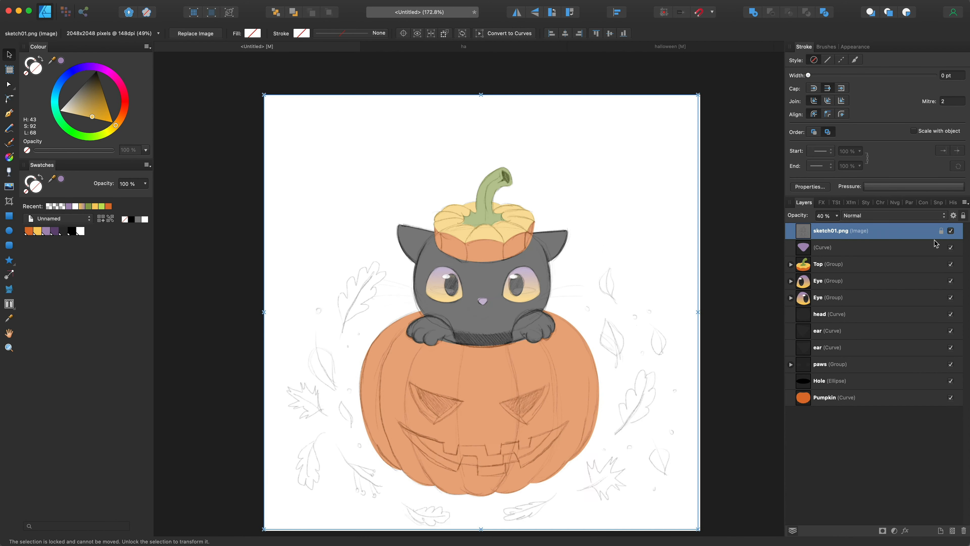
Give the Pumpkin curve a vertical linear gradient from orange at the top to yellow at the bottom, with a 7 pt orange stroke
{"action": "scroll", "coordinate": [516, 369], "scroll_direction": "up", "scroll_amount": 6}
{"action": "key", "text": "p"}
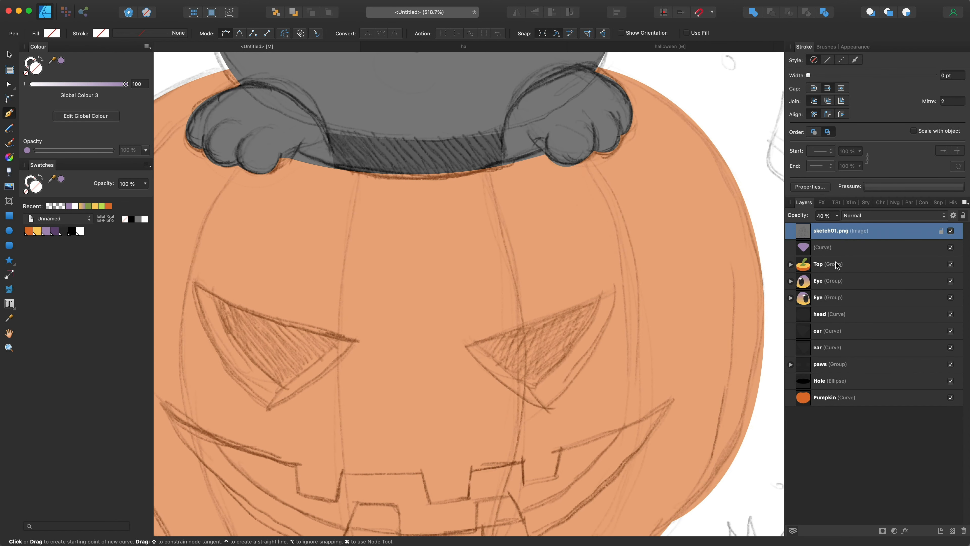
{"action": "left_click", "coordinate": [9, 55]}
{"action": "scroll", "coordinate": [570, 206], "scroll_direction": "down", "scroll_amount": 5}
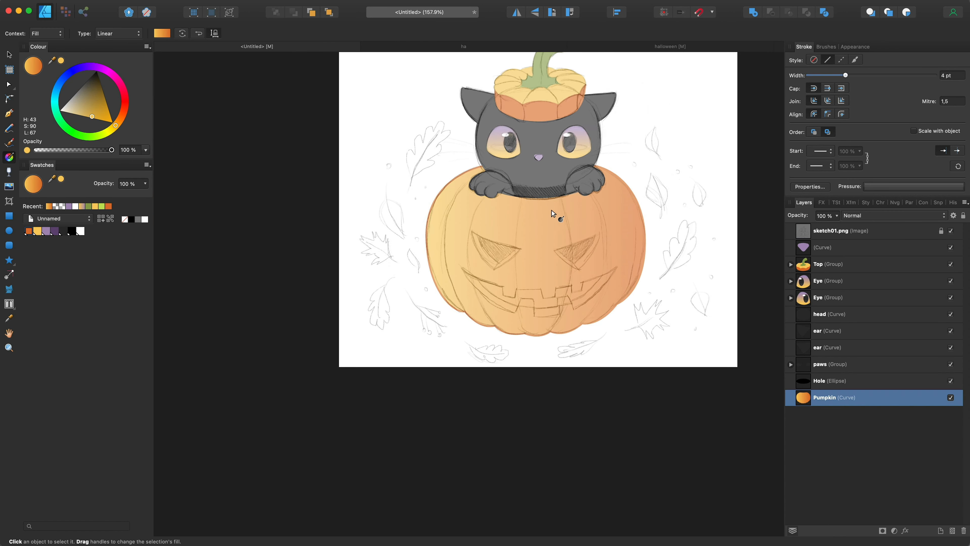
{"action": "left_click_drag", "start_coordinate": [540, 172], "coordinate": [554, 347]}
{"action": "scroll", "coordinate": [567, 293], "scroll_direction": "up", "scroll_amount": 4}
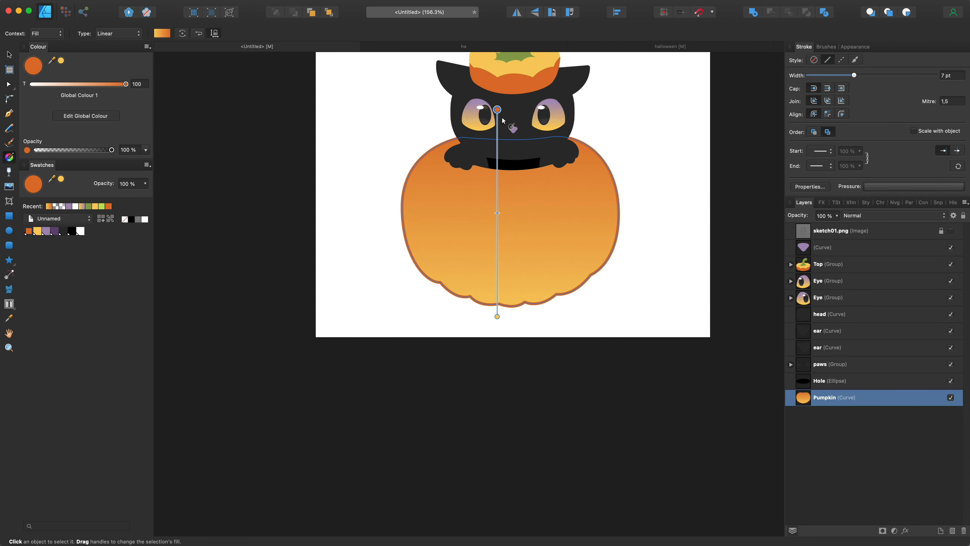
{"action": "left_click_drag", "start_coordinate": [514, 84], "coordinate": [515, 269]}
{"action": "left_click_drag", "start_coordinate": [515, 305], "coordinate": [510, 90]}
{"action": "scroll", "coordinate": [533, 231], "scroll_direction": "up", "scroll_amount": 5}
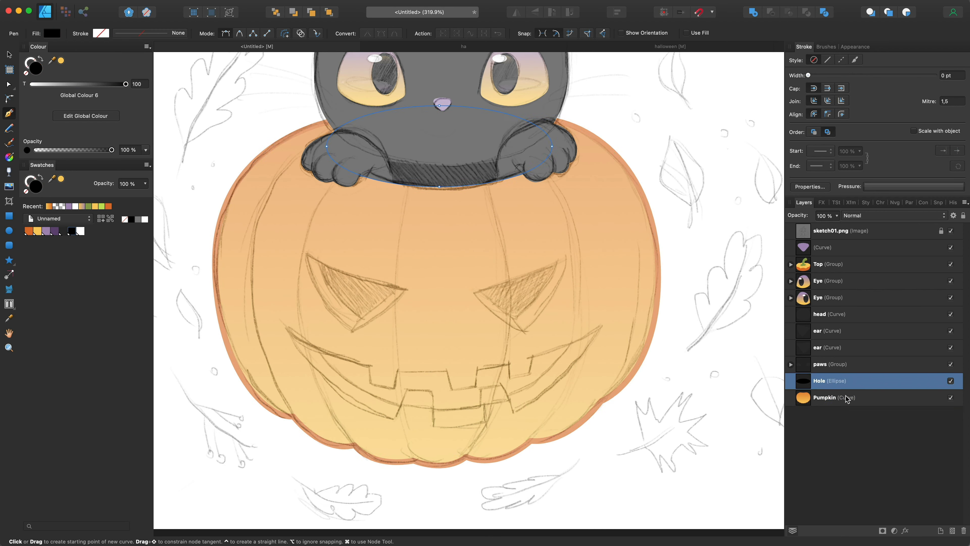
Draw a three-point outline over the sketched right eye of the pumpkin with the Pen tool
{"action": "key", "text": "p"}
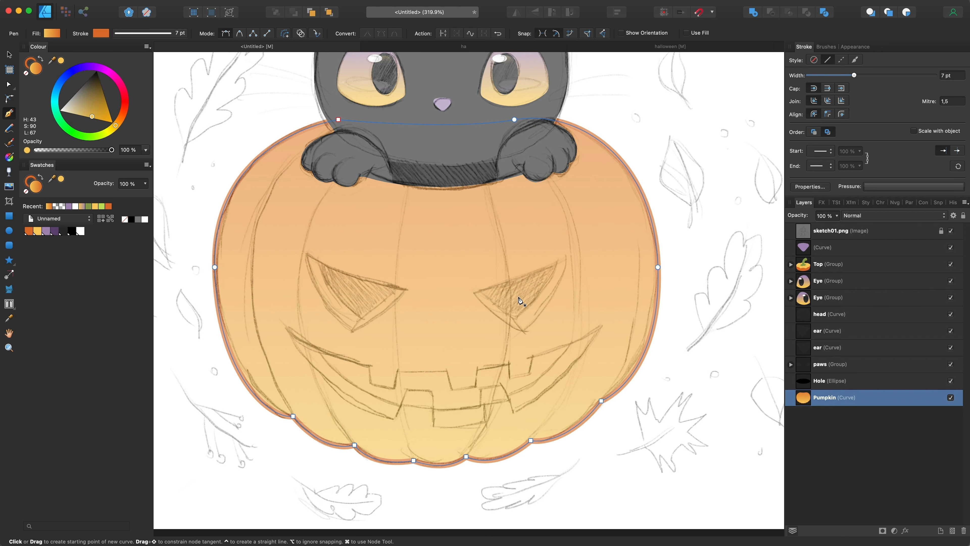
{"action": "key", "text": "super+d"}
{"action": "scroll", "coordinate": [481, 296], "scroll_direction": "up", "scroll_amount": 5}
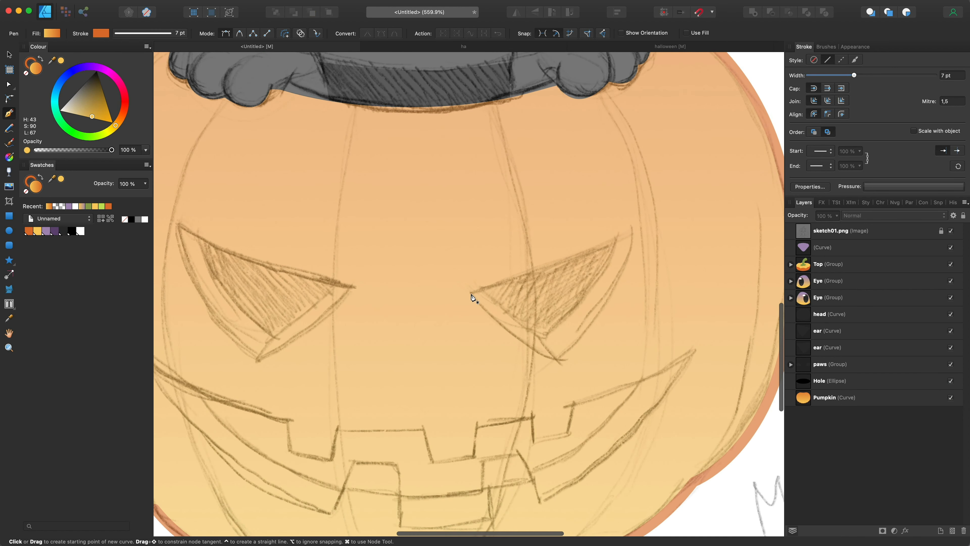
{"action": "left_click", "coordinate": [472, 292]}
{"action": "left_click", "coordinate": [633, 229]}
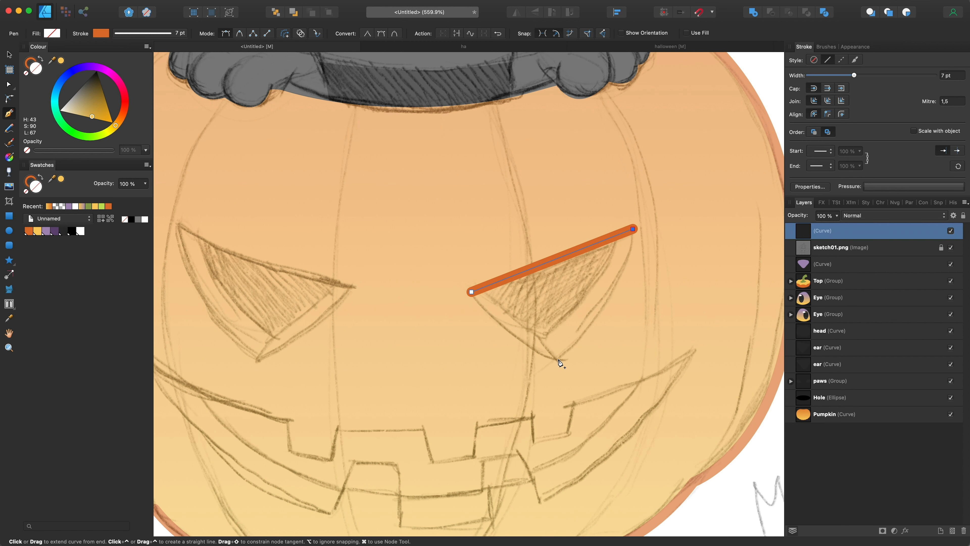
{"action": "left_click_drag", "start_coordinate": [558, 360], "coordinate": [530, 380]}
Remove the stroke from the pumpkin's eye shape and fill it with the orange swatch
{"action": "left_click", "coordinate": [29, 178]}
{"action": "left_click", "coordinate": [25, 191]}
{"action": "left_click", "coordinate": [35, 185]}
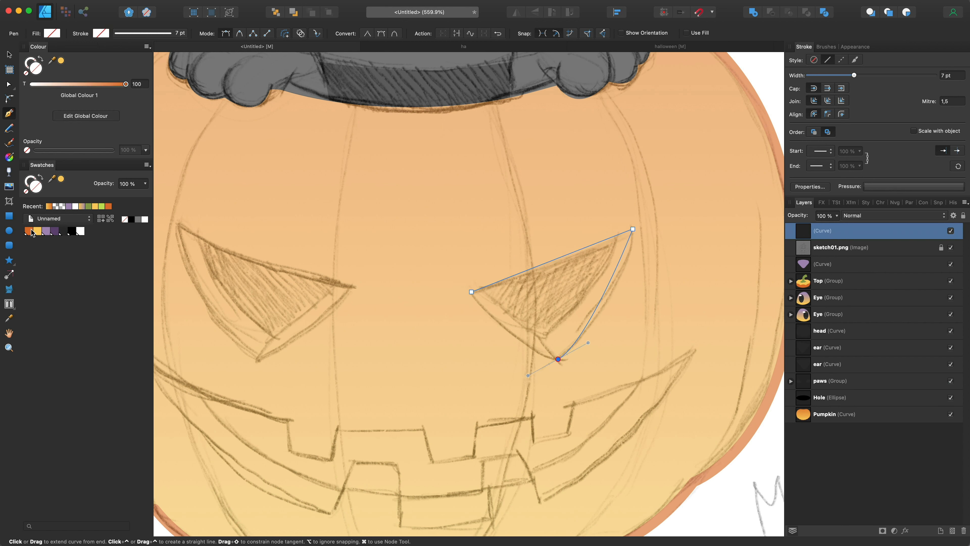
{"action": "left_click", "coordinate": [28, 230]}
Move the orange eye curve down the layer stack to directly above the Pumpkin curve
{"action": "key", "text": "super+bracketleft"}
{"action": "key", "text": "super+bracketleft"}
{"action": "key", "text": "super+bracketleft"}
{"action": "key", "text": "super+bracketleft"}
{"action": "key", "text": "super+bracketleft"}
{"action": "key", "text": "super+bracketleft"}
{"action": "key", "text": "super+bracketleft"}
{"action": "key", "text": "super+bracketleft"}
{"action": "key", "text": "super+bracketleft"}
{"action": "key", "text": "super+bracketleft"}
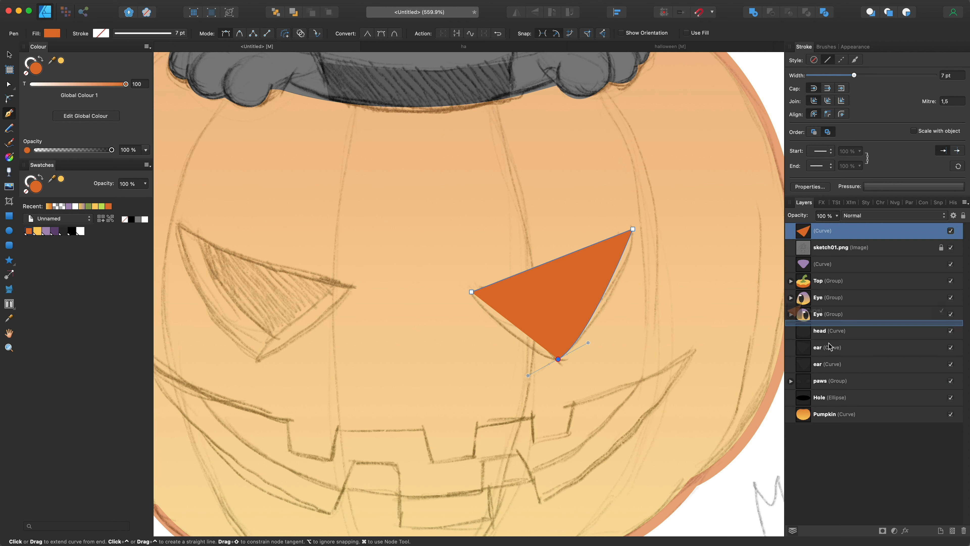
Close the pumpkin's eye curve, adjust its upper outer corner, and bend the lower edges around the bottom node
{"action": "left_click_drag", "start_coordinate": [631, 231], "coordinate": [588, 251]}
{"action": "left_click_drag", "start_coordinate": [588, 343], "coordinate": [614, 322]}
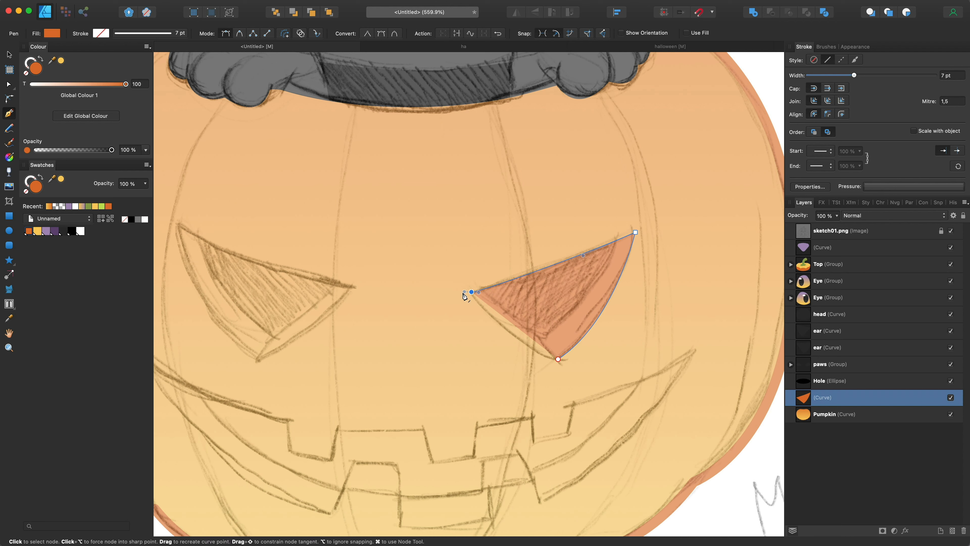
{"action": "left_click_drag", "start_coordinate": [559, 359], "coordinate": [623, 363]}
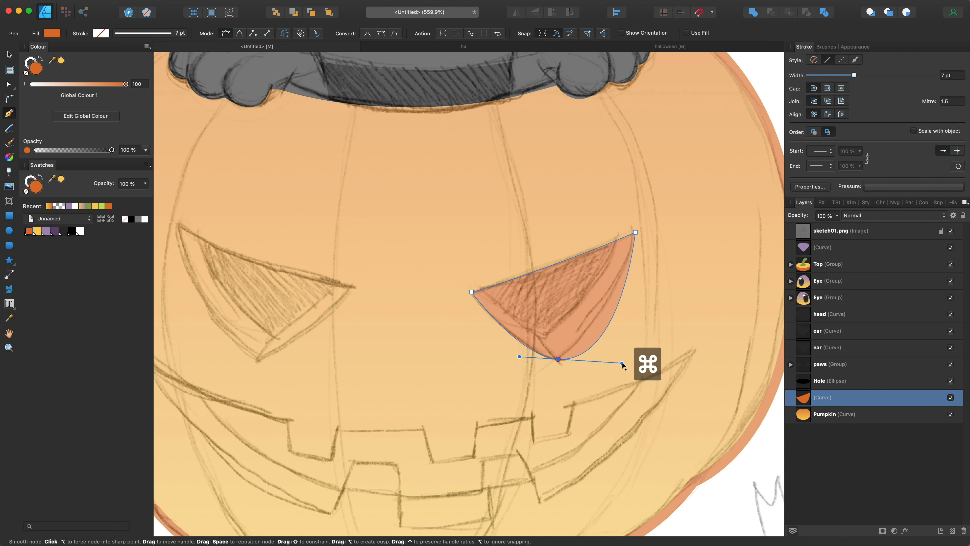
{"action": "key", "text": "super+z"}
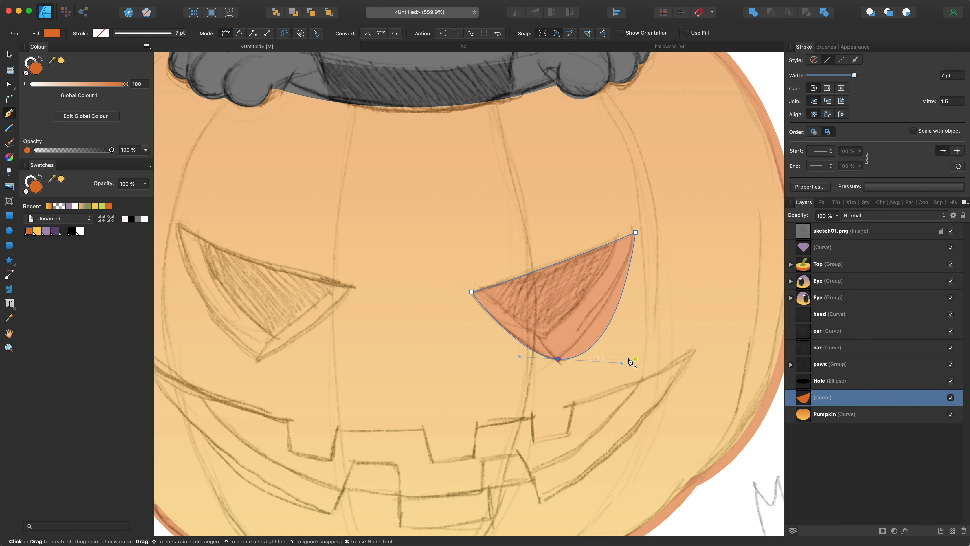
Turn the eye's bottom node into a sharp cusp and fit the outer edge and upper corner to the sketch
{"action": "key", "text": "a"}
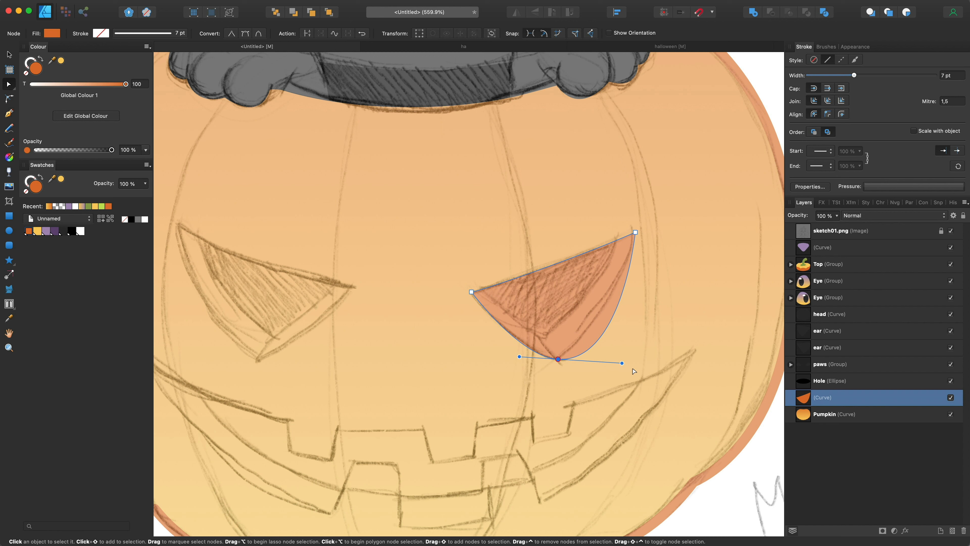
{"action": "left_click_drag", "start_coordinate": [622, 363], "coordinate": [626, 300]}
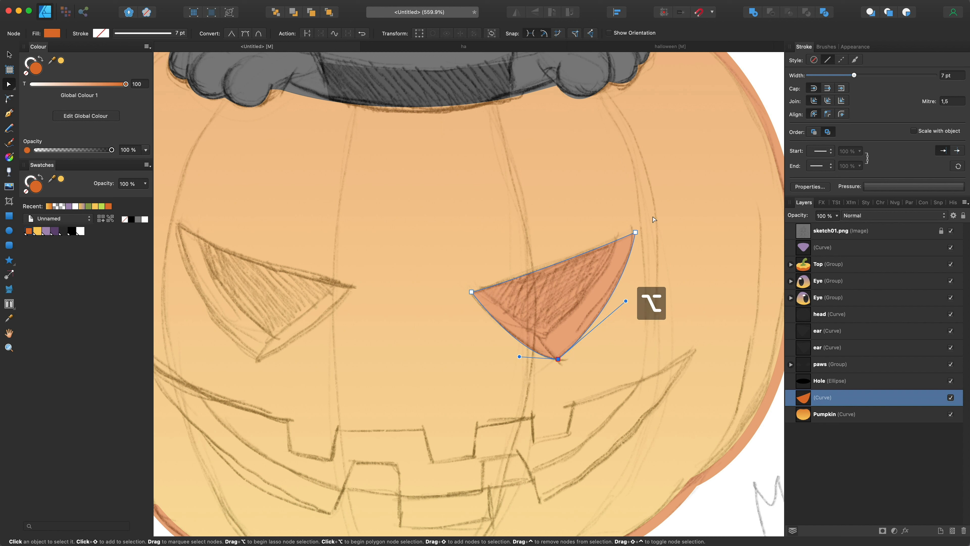
{"action": "left_click_drag", "start_coordinate": [635, 232], "coordinate": [634, 229]}
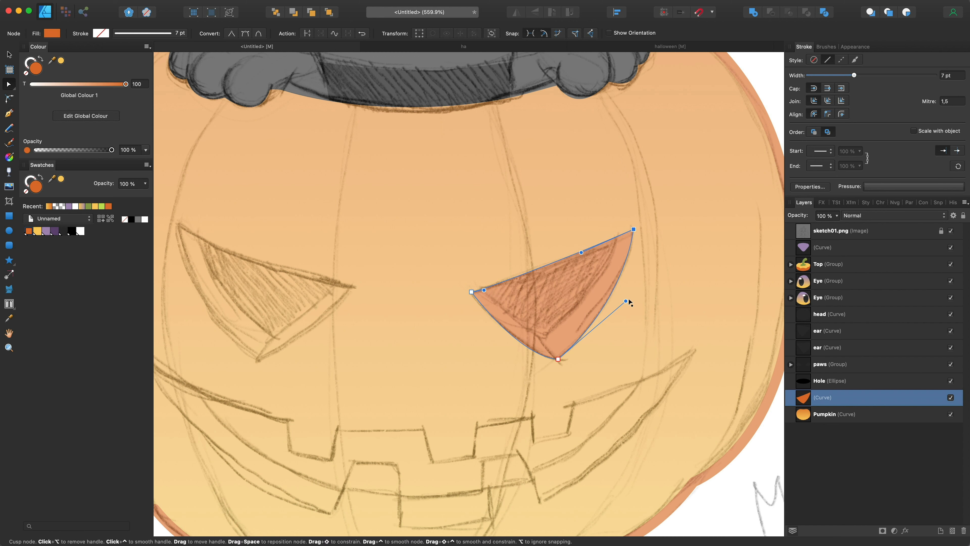
{"action": "scroll", "coordinate": [405, 247], "scroll_direction": "left", "scroll_amount": 3}
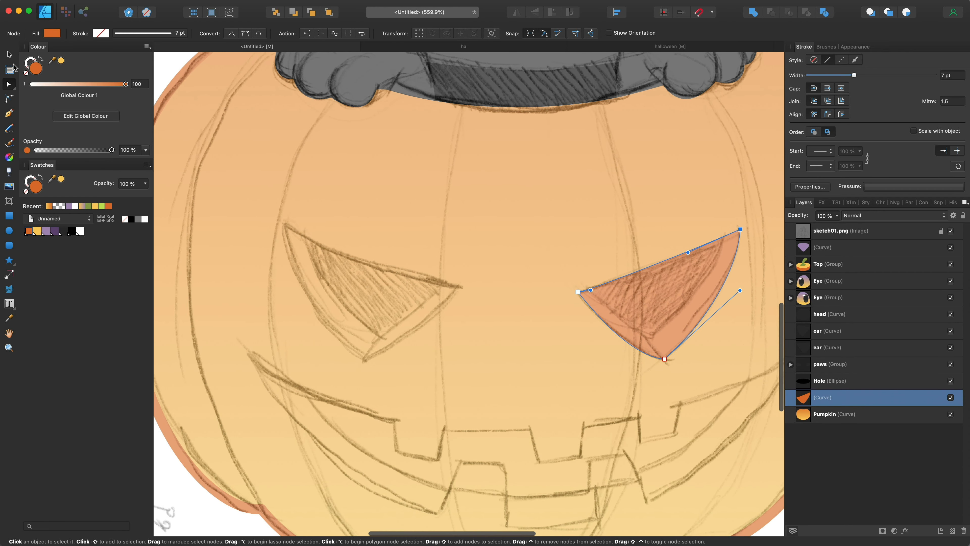
{"action": "left_click", "coordinate": [9, 117]}
{"action": "scroll", "coordinate": [672, 363], "scroll_direction": "right", "scroll_amount": 2}
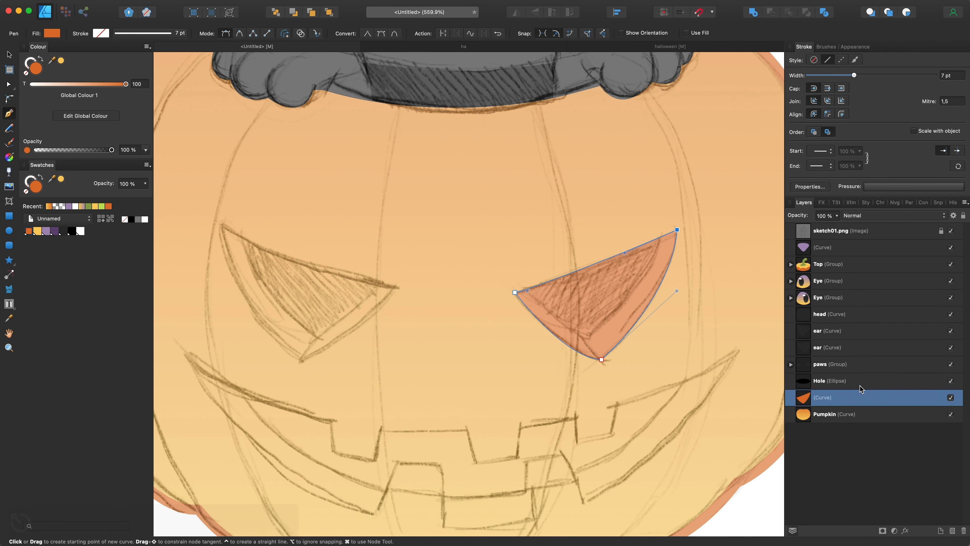
{"action": "key", "text": "super+z"}
{"action": "key", "text": "v"}
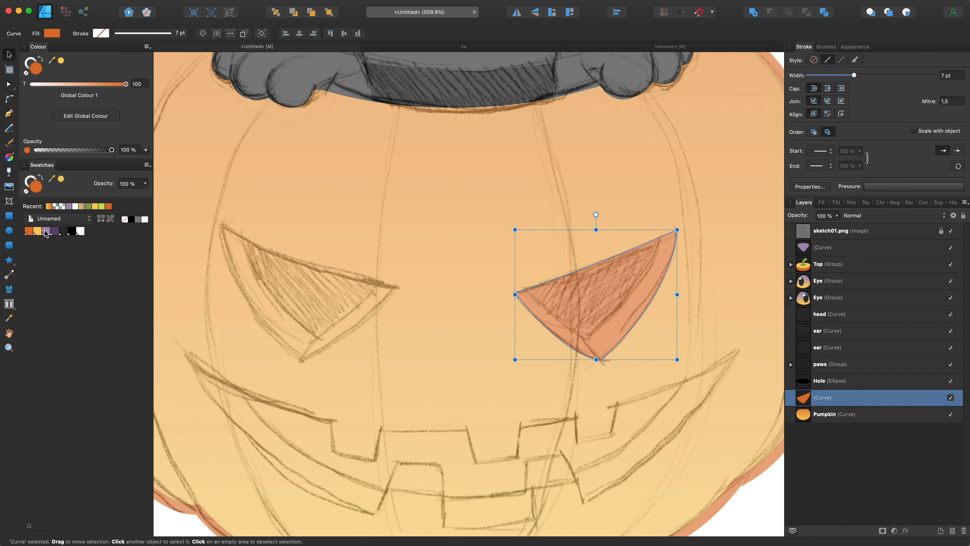
Draw a closed curve with the Pen tool for the dark inner opening of the pumpkin's orange eye, following the sketch
{"action": "left_click", "coordinate": [9, 113]}
{"action": "key", "text": "super+z"}
{"action": "key", "text": "super+z"}
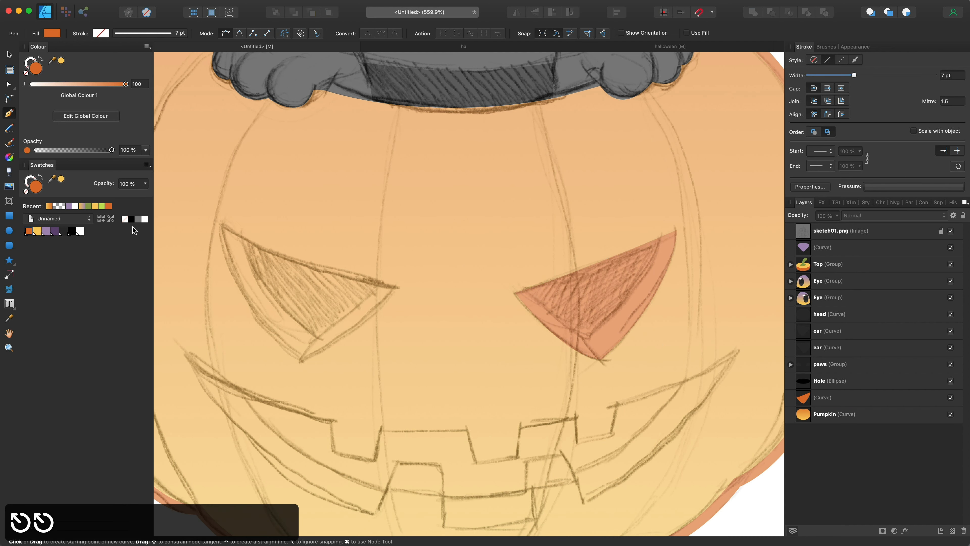
{"action": "left_click", "coordinate": [64, 232]}
{"action": "scroll", "coordinate": [609, 302], "scroll_direction": "up", "scroll_amount": 3}
{"action": "left_click", "coordinate": [481, 283]}
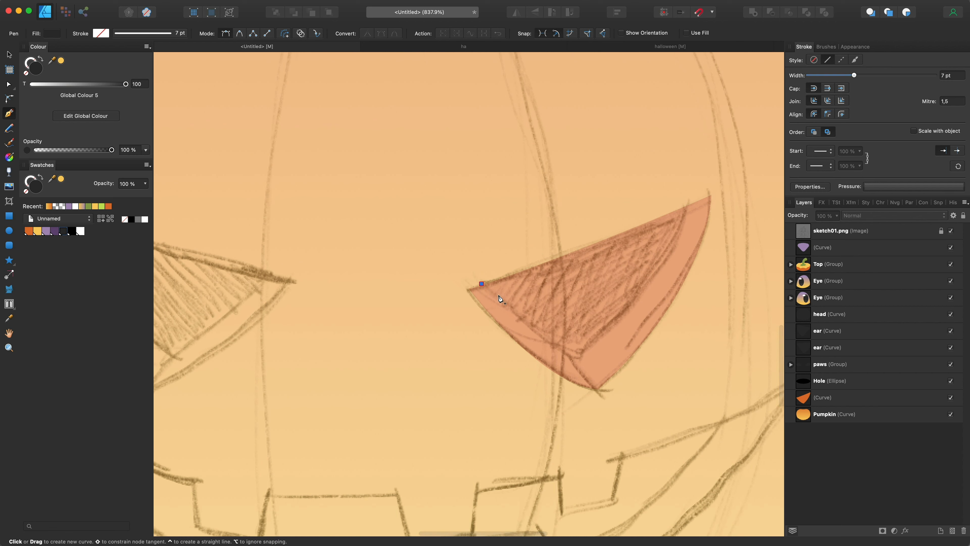
{"action": "left_click_drag", "start_coordinate": [596, 367], "coordinate": [599, 369]}
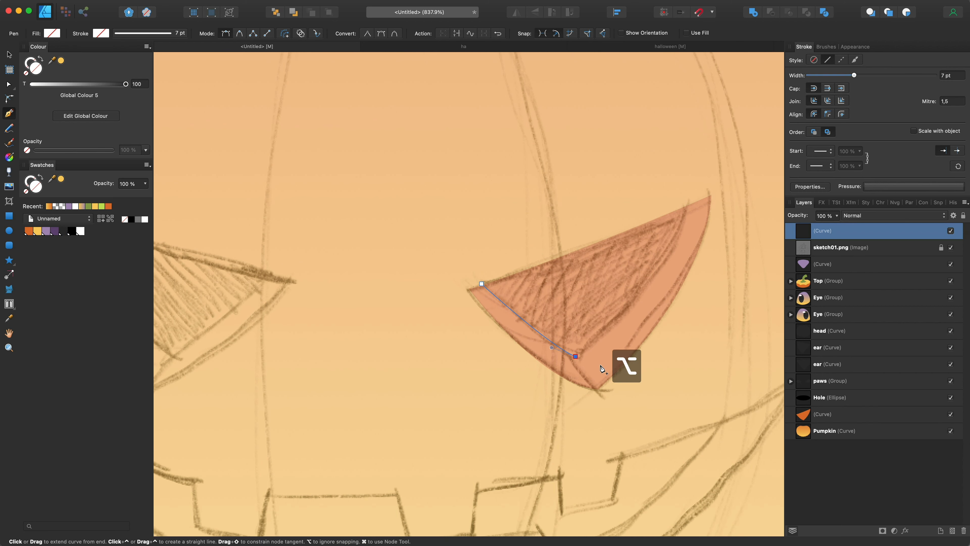
{"action": "left_click_drag", "start_coordinate": [710, 133], "coordinate": [709, 127]}
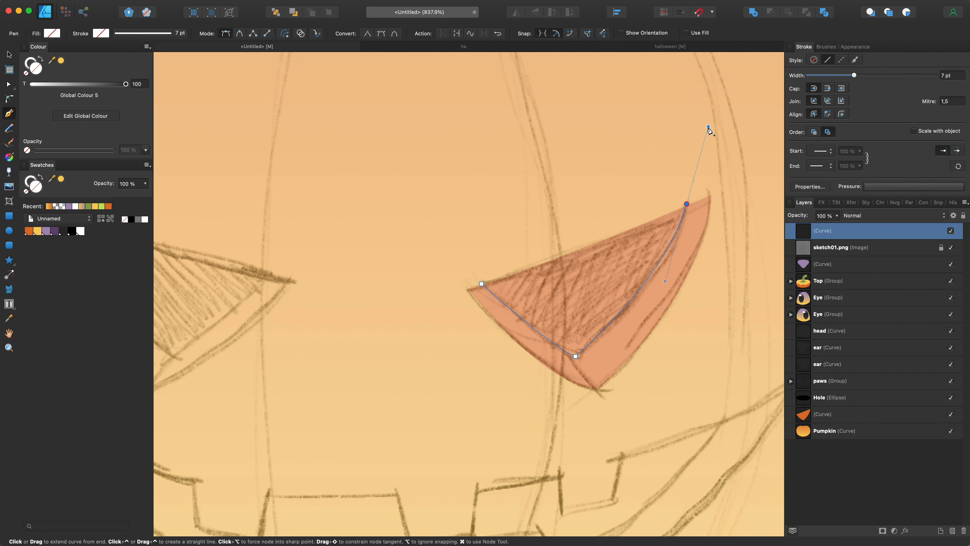
{"action": "left_click", "coordinate": [481, 284]}
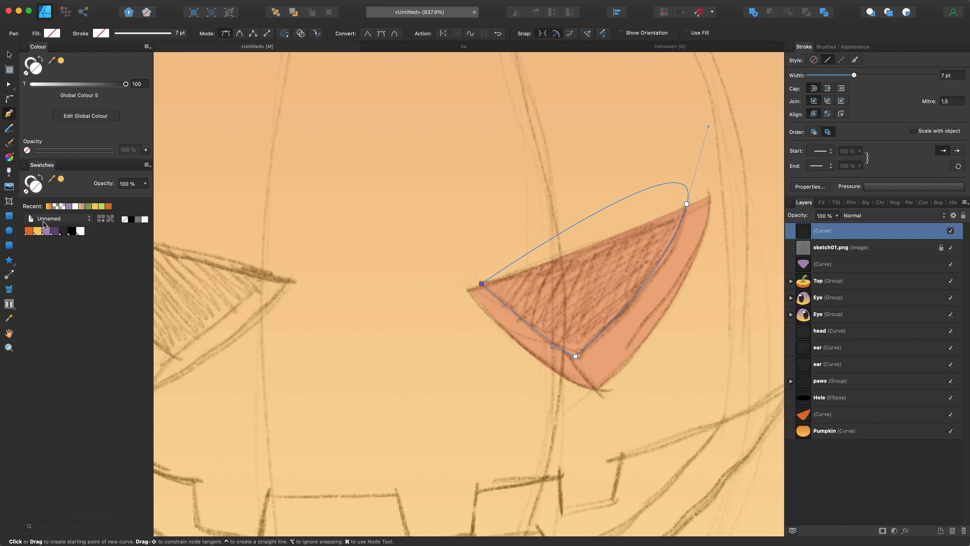
Fill the inner eye curve with the dark grey swatch and clip it inside the orange eye curve
{"action": "left_click", "coordinate": [60, 232]}
{"action": "left_click_drag", "start_coordinate": [875, 230], "coordinate": [875, 412]}
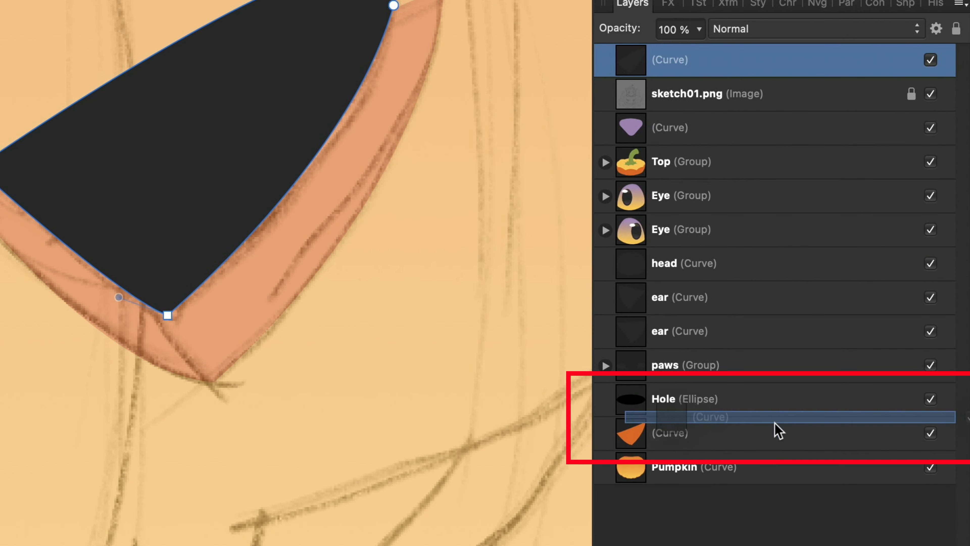
{"action": "left_click_drag", "start_coordinate": [777, 431], "coordinate": [783, 440]}
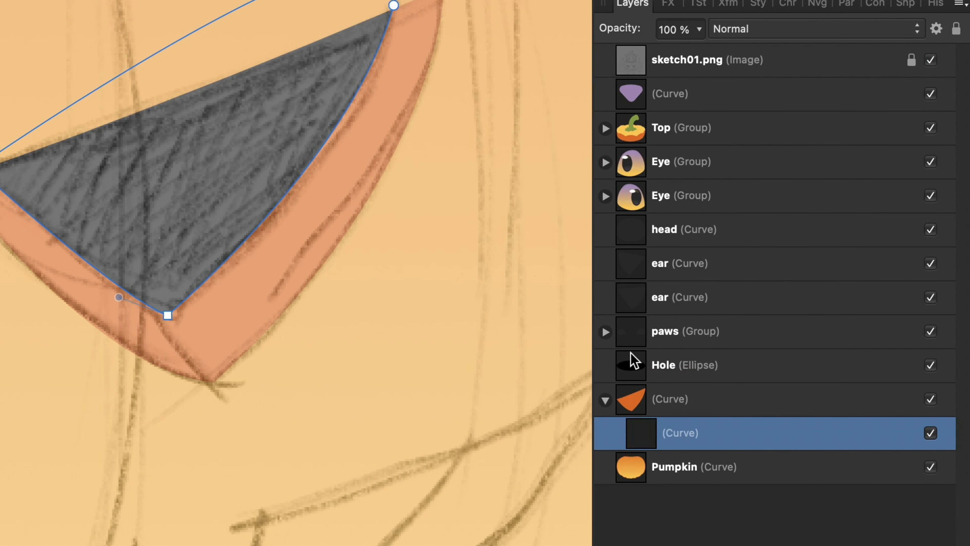
{"action": "left_click", "coordinate": [931, 60]}
{"action": "scroll", "coordinate": [185, 156], "scroll_direction": "down", "scroll_amount": 5}
{"action": "scroll", "coordinate": [184, 156], "scroll_direction": "up", "scroll_amount": 5}
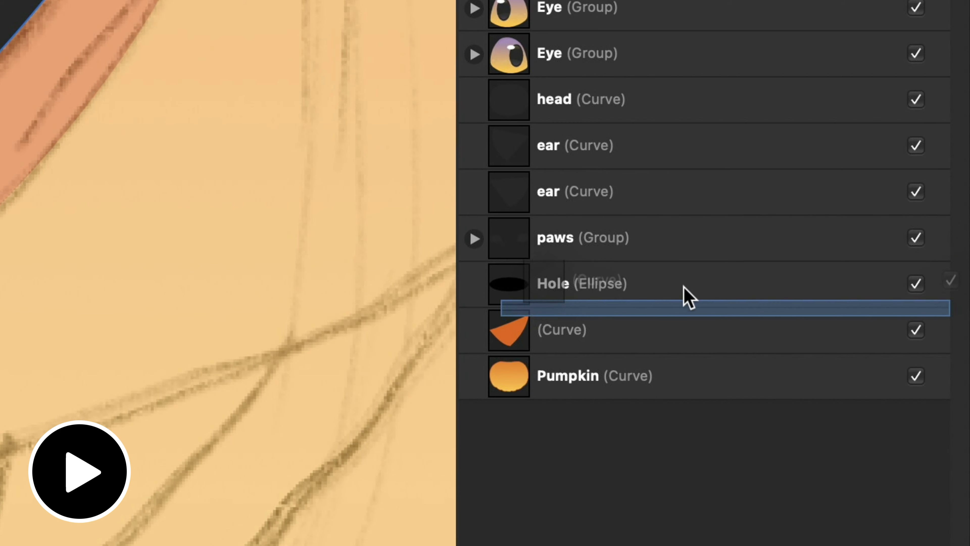
{"action": "left_click_drag", "start_coordinate": [683, 285], "coordinate": [711, 335]}
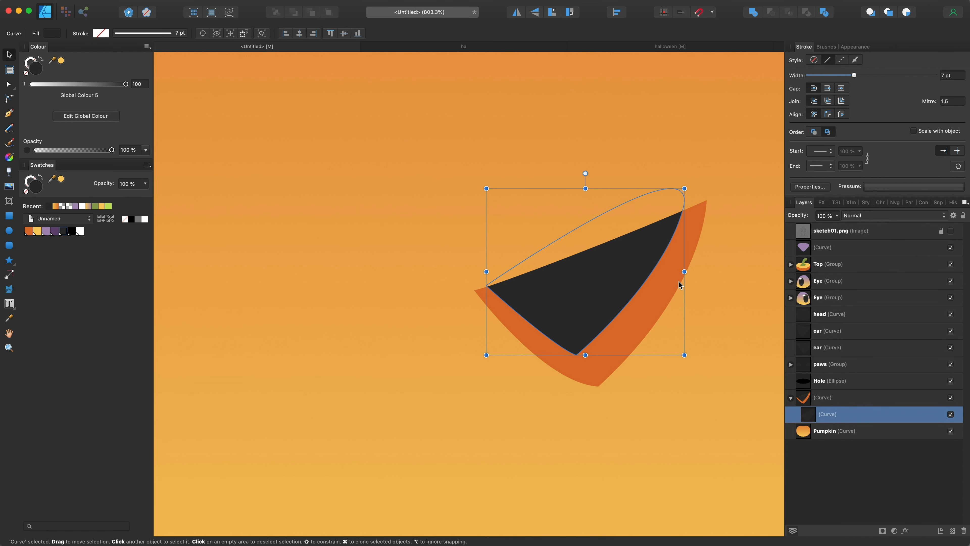
{"action": "left_click", "coordinate": [951, 230]}
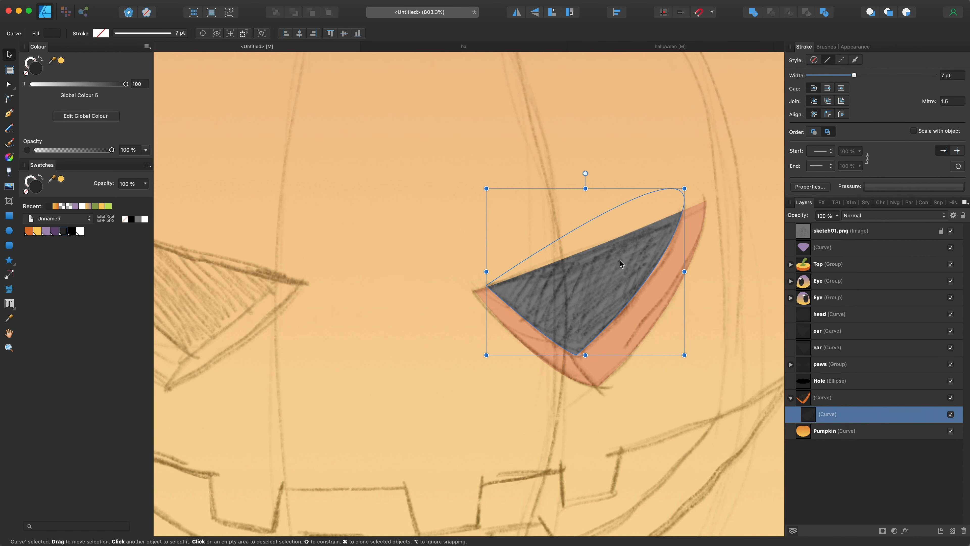
Deselect everything and draw a closed Pen curve from the dark opening's bottom corner around the eye's outer rim
{"action": "scroll", "coordinate": [386, 266], "scroll_direction": "down", "scroll_amount": 5}
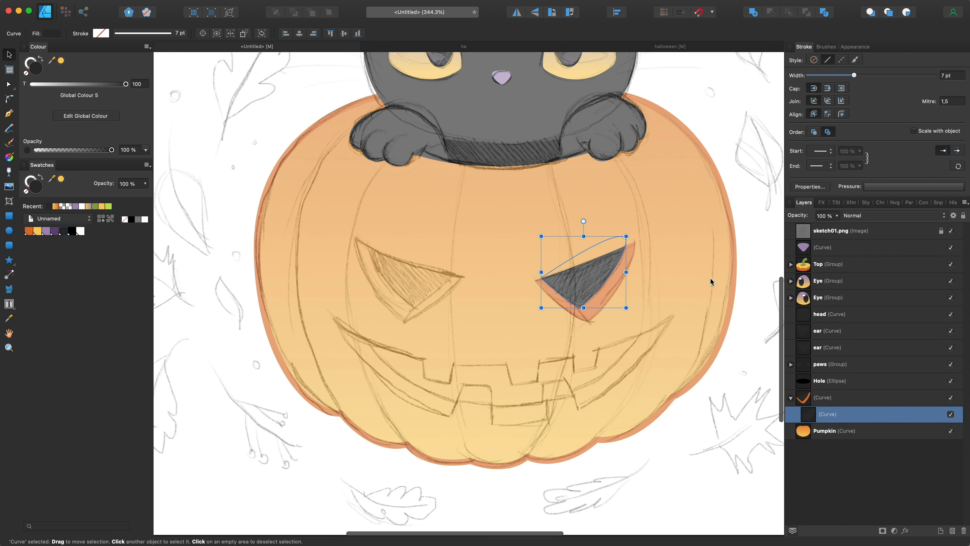
{"action": "scroll", "coordinate": [565, 273], "scroll_direction": "up", "scroll_amount": 3}
{"action": "left_click", "coordinate": [10, 114]}
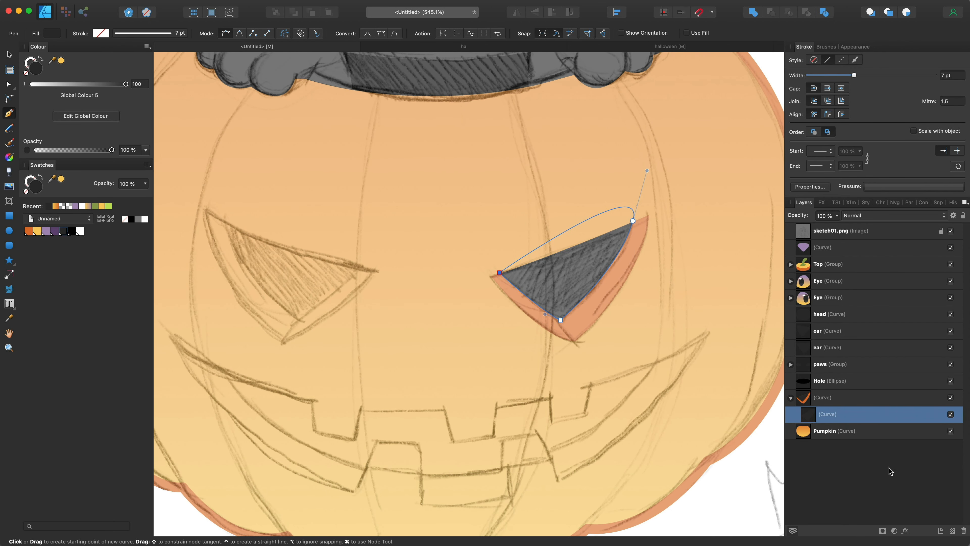
{"action": "left_click", "coordinate": [877, 441]}
{"action": "scroll", "coordinate": [544, 315], "scroll_direction": "up", "scroll_amount": 2}
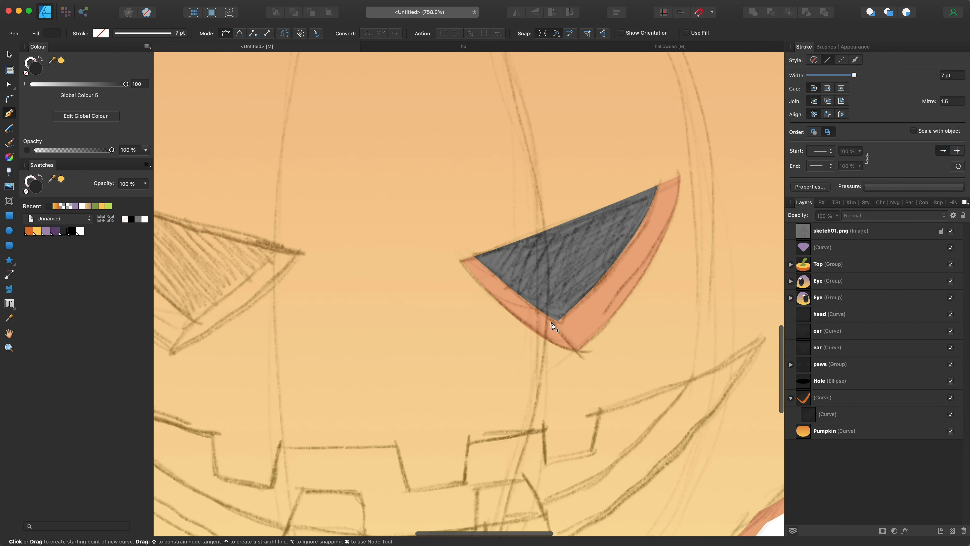
{"action": "left_click", "coordinate": [557, 318]}
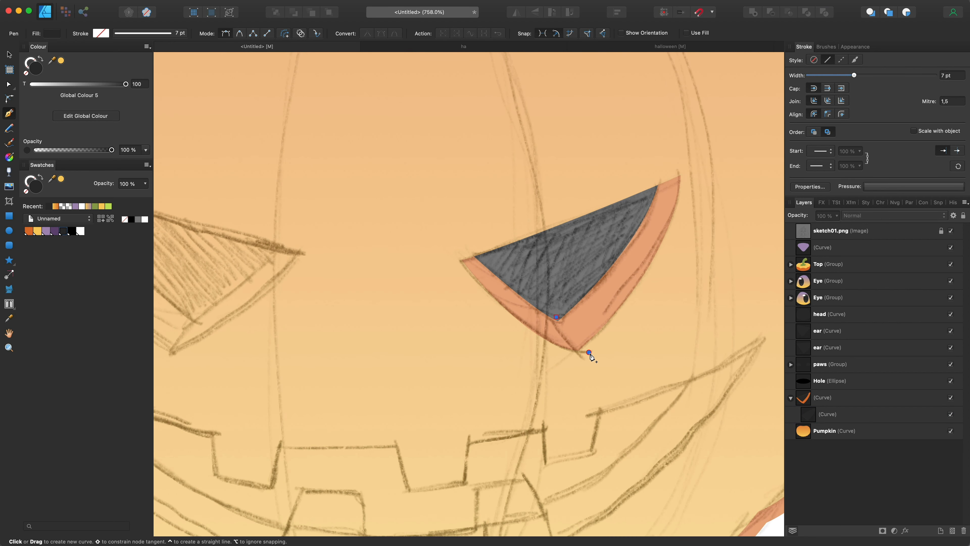
{"action": "left_click_drag", "start_coordinate": [601, 358], "coordinate": [600, 358]}
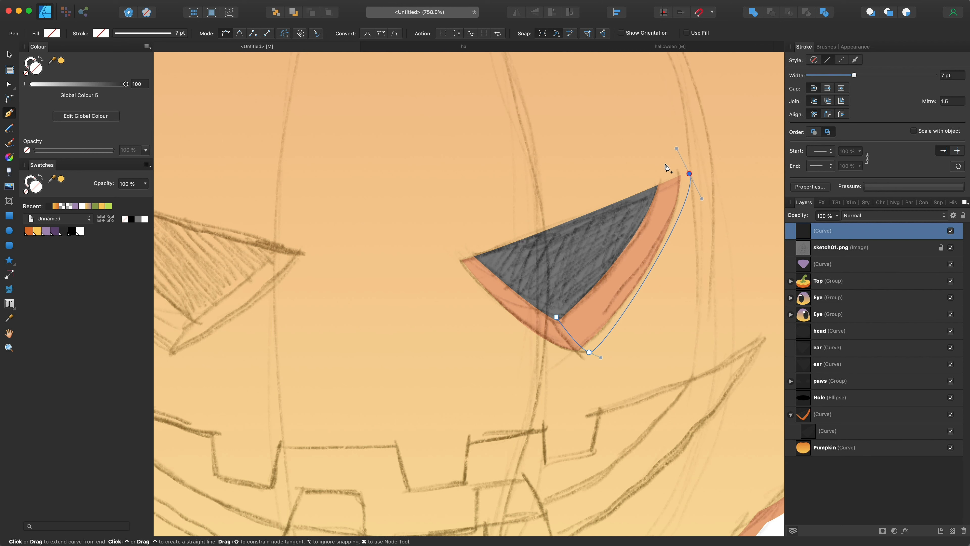
{"action": "scroll", "coordinate": [643, 176], "scroll_direction": "up", "scroll_amount": 1}
{"action": "left_click", "coordinate": [560, 317]}
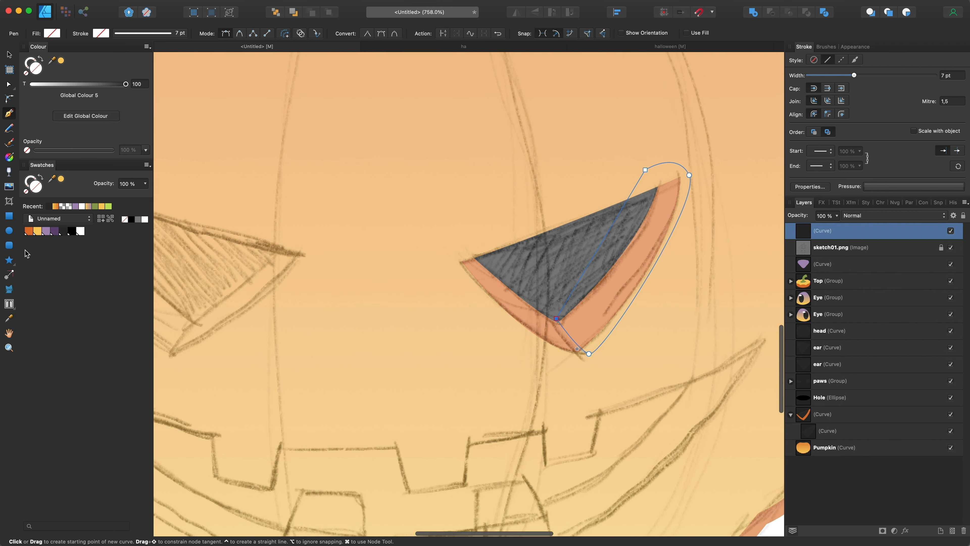
Fill the rim curve with the yellow swatch, clip it inside the orange eye beneath the dark opening, and hide the sketch
{"action": "left_click", "coordinate": [39, 229]}
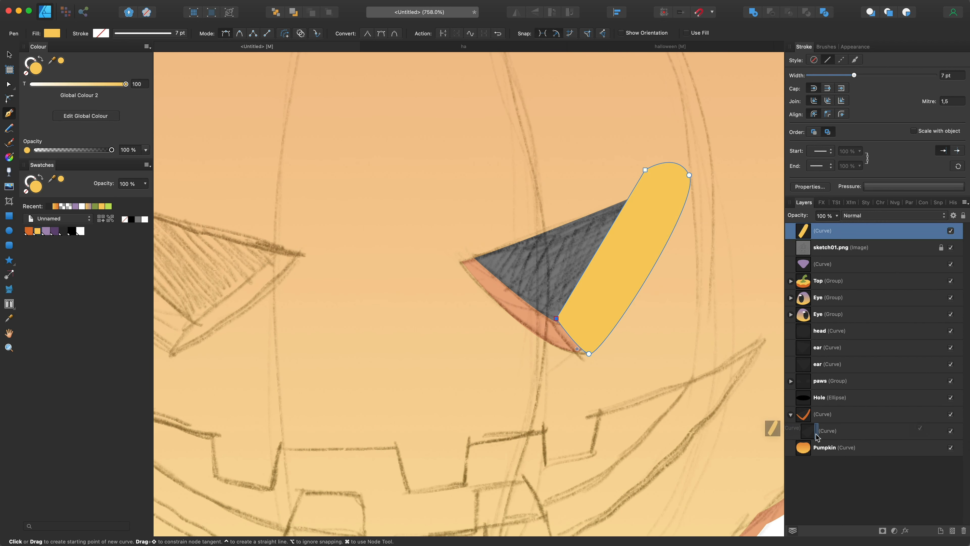
{"action": "left_click_drag", "start_coordinate": [817, 437], "coordinate": [817, 438]}
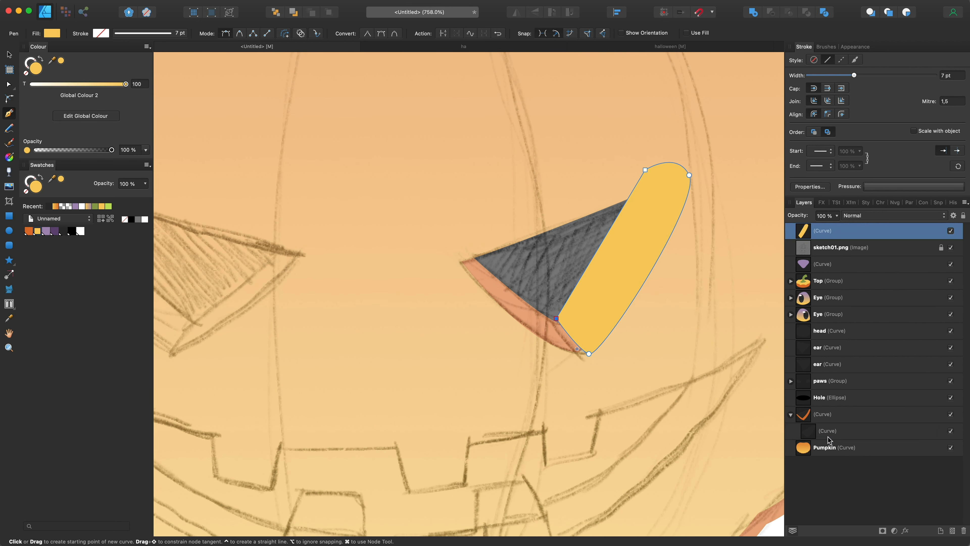
{"action": "left_click", "coordinate": [952, 231]}
{"action": "scroll", "coordinate": [632, 193], "scroll_direction": "down", "scroll_amount": 6}
{"action": "scroll", "coordinate": [631, 192], "scroll_direction": "up", "scroll_amount": 4}
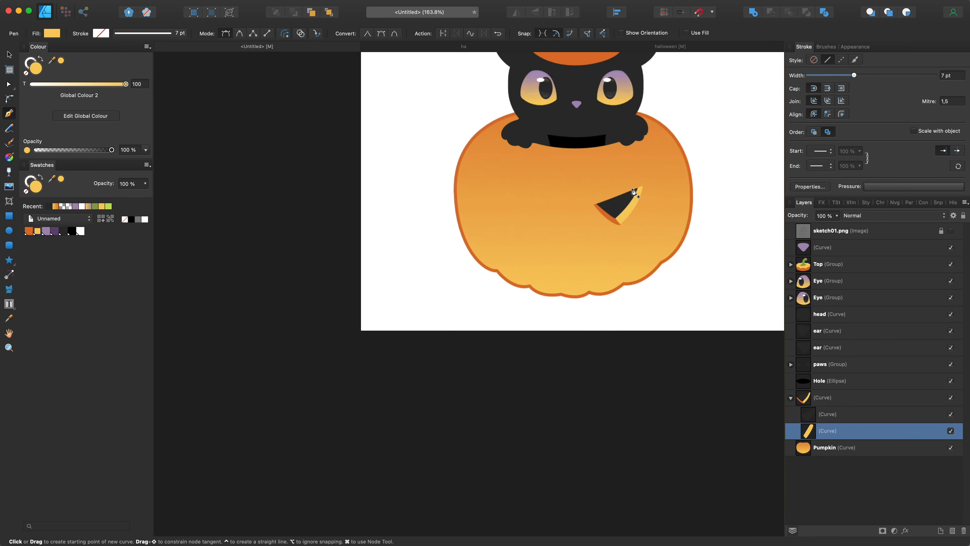
{"action": "scroll", "coordinate": [632, 191], "scroll_direction": "down", "scroll_amount": 4}
{"action": "scroll", "coordinate": [632, 193], "scroll_direction": "up", "scroll_amount": 5}
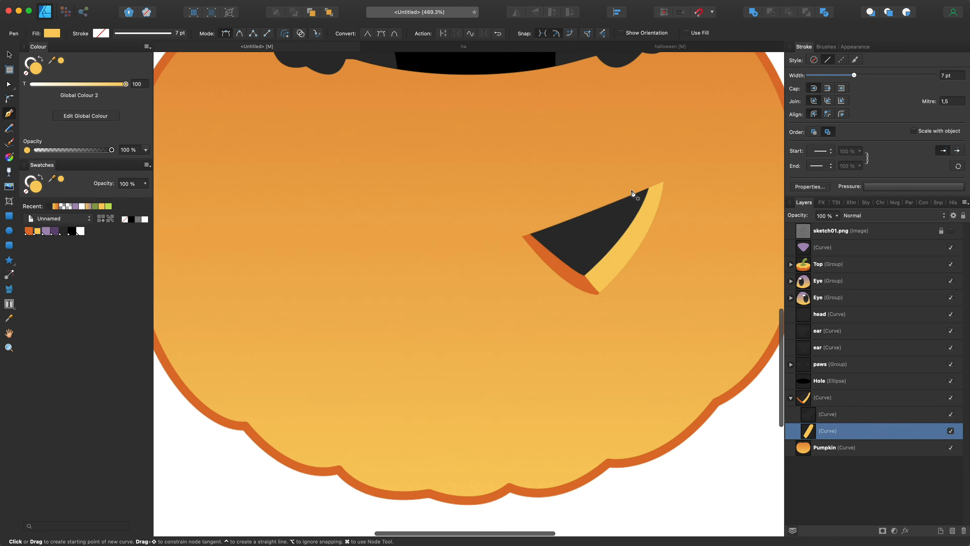
Turn the yellow rim curve's bottom node into a cusp and align it with the eye's lower corner
{"action": "key", "text": "a"}
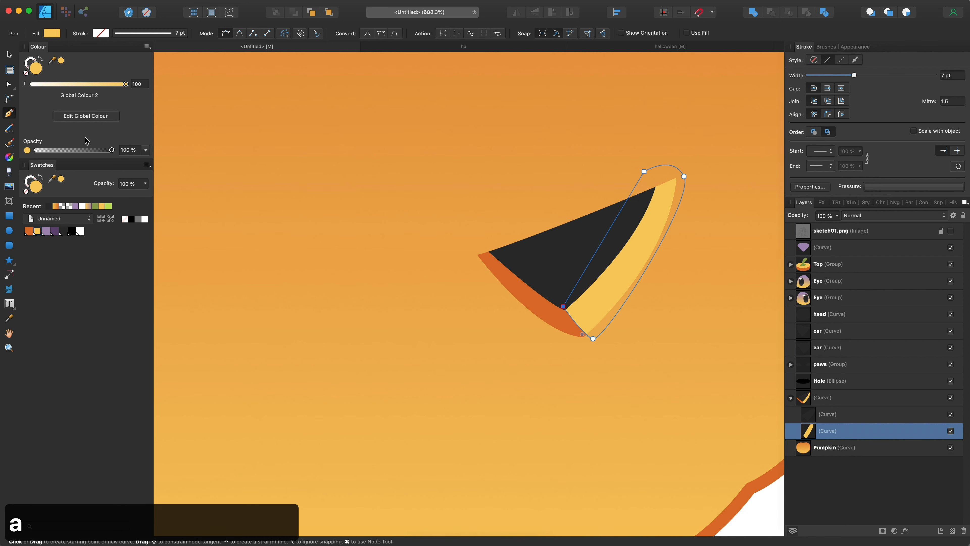
{"action": "left_click", "coordinate": [10, 88]}
{"action": "left_click", "coordinate": [590, 343]}
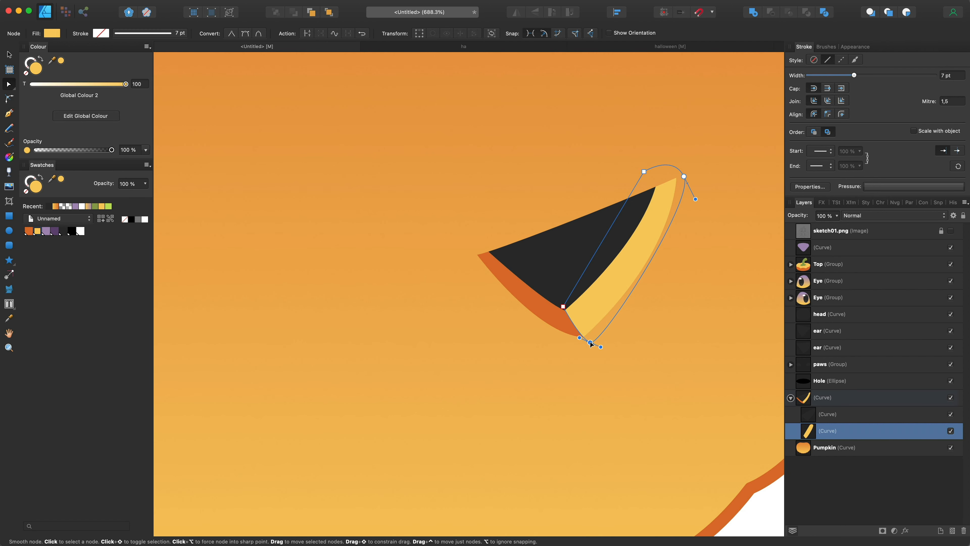
{"action": "left_click", "coordinate": [589, 343], "text": "alt"}
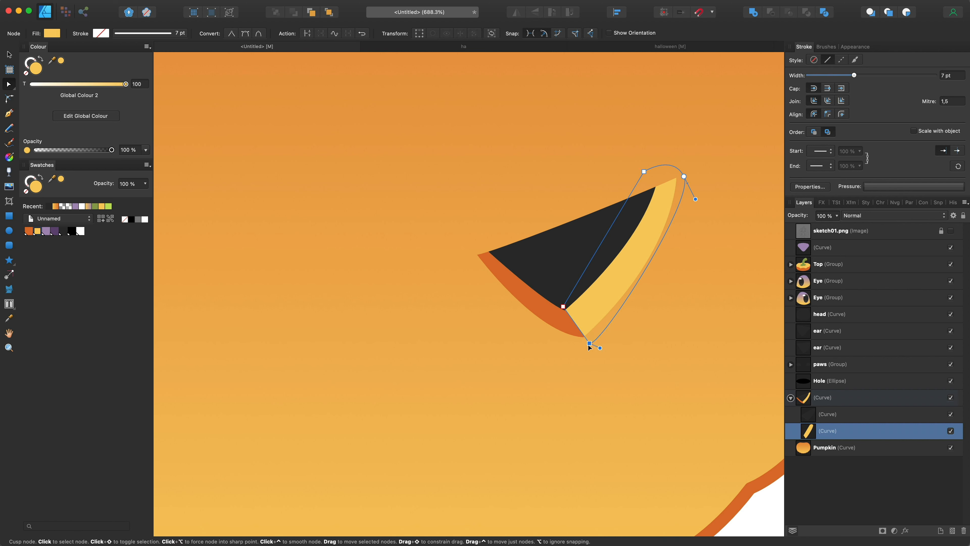
{"action": "scroll", "coordinate": [613, 319], "scroll_direction": "down", "scroll_amount": 10}
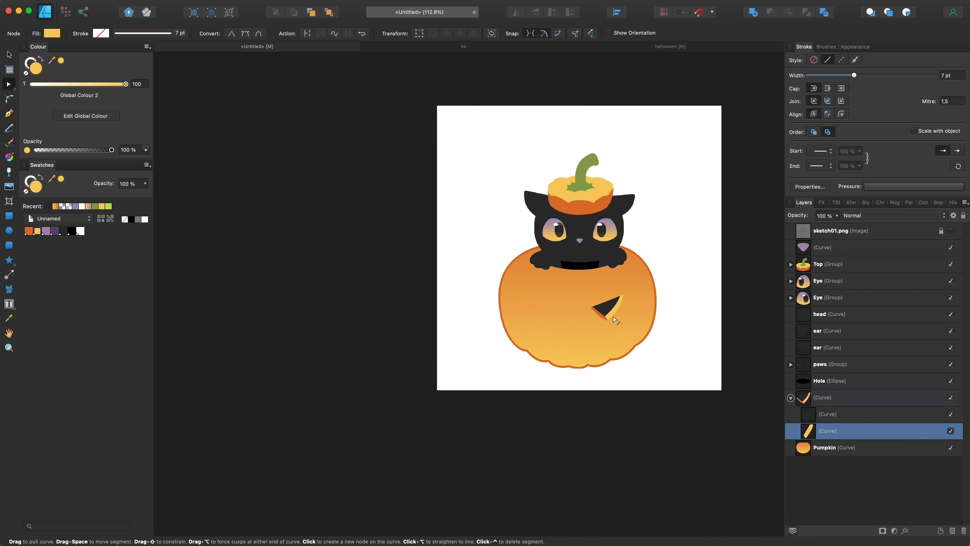
Lower the yellow rim curve's layer opacity to 35%
{"action": "scroll", "coordinate": [612, 320], "scroll_direction": "up", "scroll_amount": 7}
{"action": "scroll", "coordinate": [615, 320], "scroll_direction": "up", "scroll_amount": 2}
{"action": "left_click", "coordinate": [837, 215]}
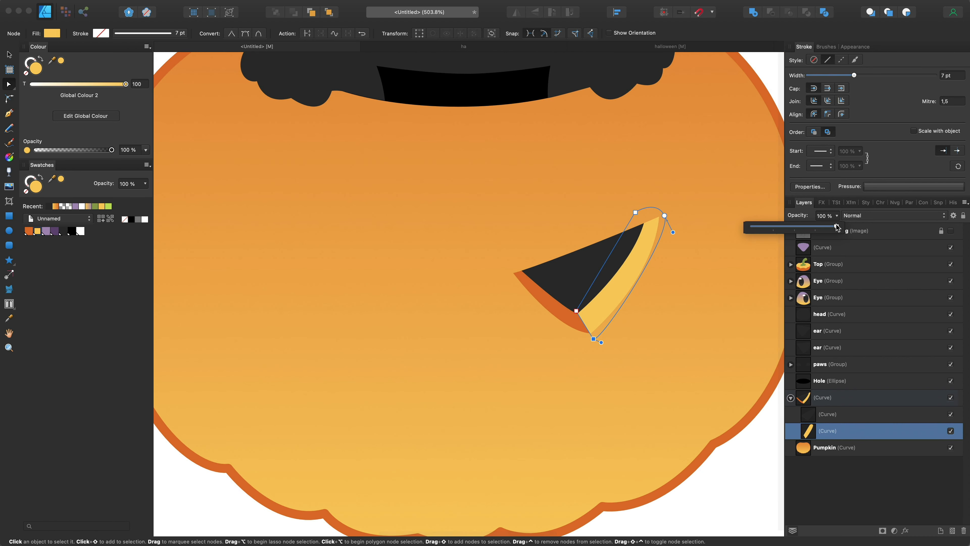
{"action": "left_click_drag", "start_coordinate": [839, 226], "coordinate": [781, 226]}
{"action": "scroll", "coordinate": [689, 170], "scroll_direction": "down", "scroll_amount": 8}
{"action": "scroll", "coordinate": [689, 170], "scroll_direction": "up", "scroll_amount": 8}
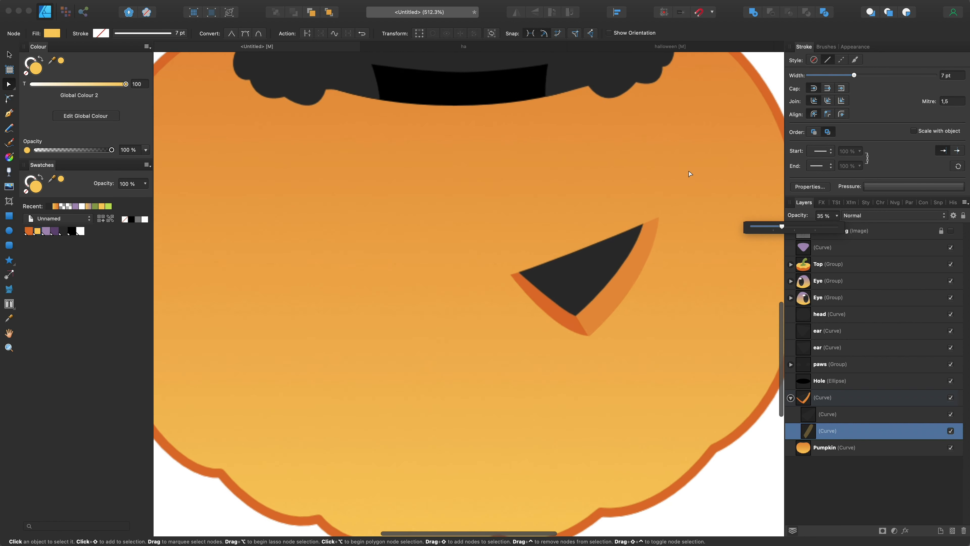
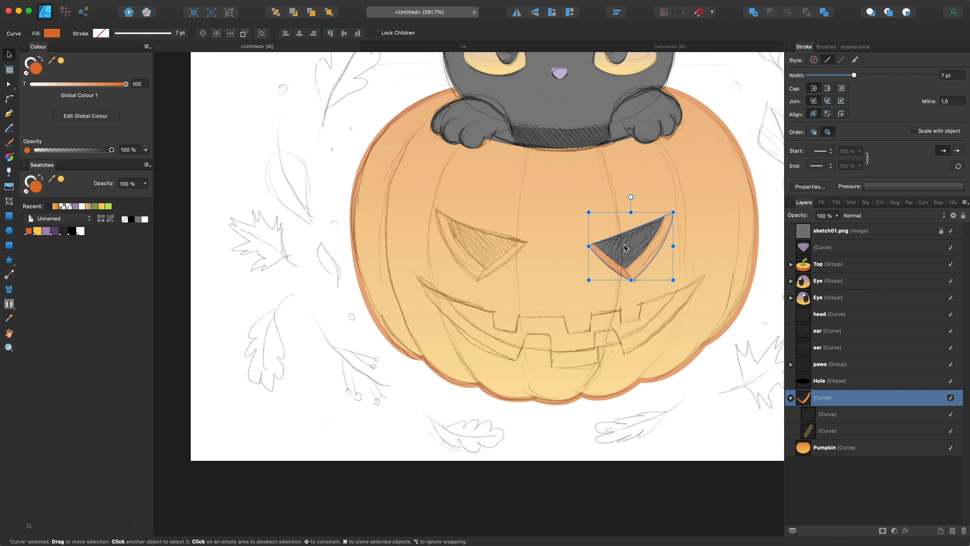
Duplicate the carved eye onto the other sketched eye, flip the copy horizontally, and rotate it slightly to match the sketch
{"action": "mouse_move", "coordinate": [624, 245]}
{"action": "left_mouse_down"}
{"action": "mouse_move", "coordinate": [494, 246]}
{"action": "mouse_move", "coordinate": [526, 246]}
{"action": "left_mouse_up"}
{"action": "left_click", "coordinate": [516, 12]}
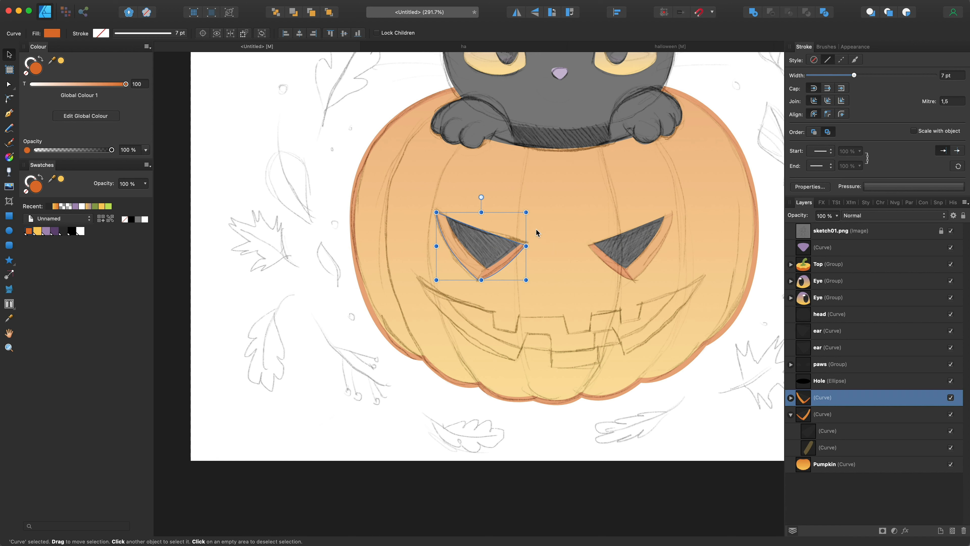
{"action": "left_click_drag", "start_coordinate": [528, 210], "coordinate": [524, 205]}
{"action": "scroll", "coordinate": [477, 203], "scroll_direction": "down", "scroll_amount": 2}
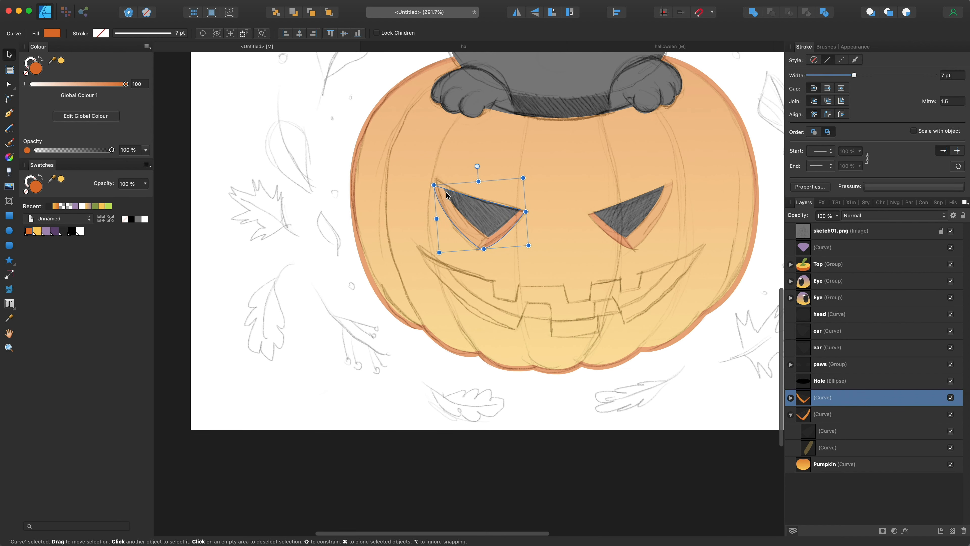
Reshape the copied eye's orange outline at its upper outer corner, bending the top and outer edges to the sketch
{"action": "scroll", "coordinate": [450, 194], "scroll_direction": "up", "scroll_amount": 5}
{"action": "double_click", "coordinate": [427, 182]}
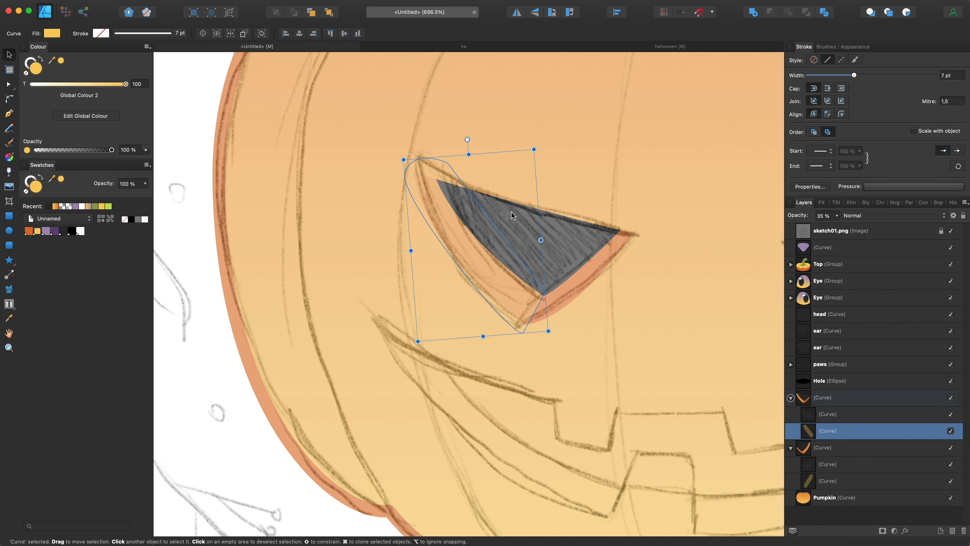
{"action": "left_click", "coordinate": [458, 195]}
{"action": "left_click", "coordinate": [487, 212]}
{"action": "key", "text": "a"}
{"action": "left_click", "coordinate": [415, 158]}
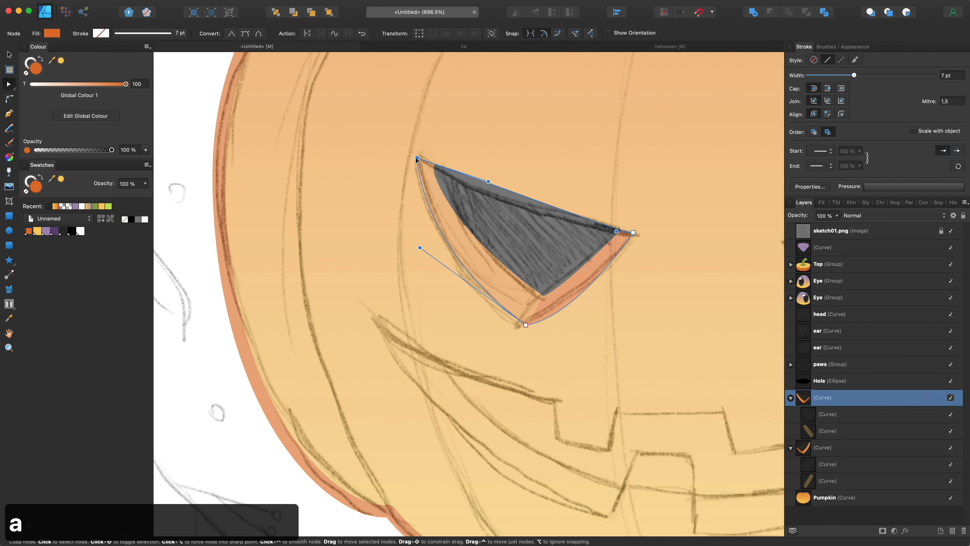
{"action": "left_click_drag", "start_coordinate": [486, 182], "coordinate": [480, 207]}
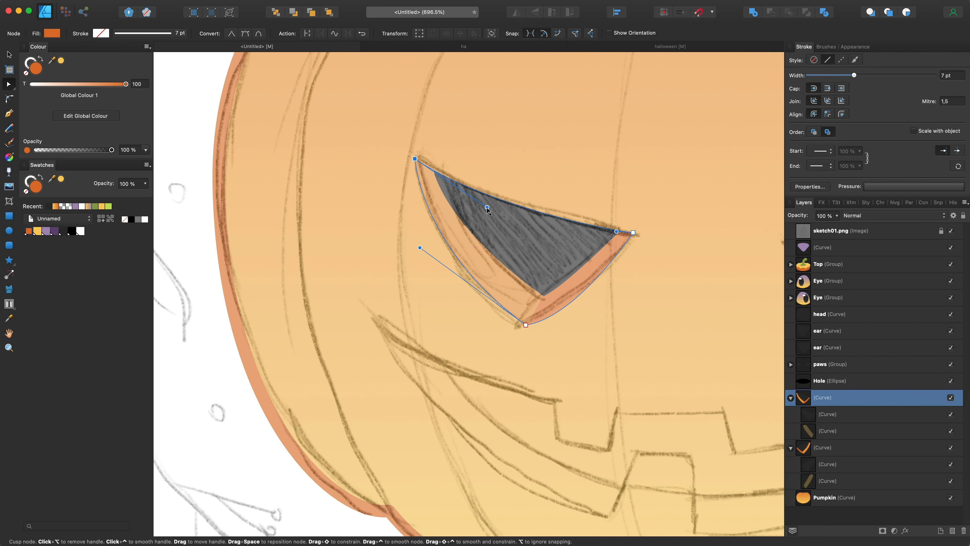
{"action": "left_click_drag", "start_coordinate": [419, 247], "coordinate": [421, 260]}
{"action": "scroll", "coordinate": [433, 172], "scroll_direction": "down", "scroll_amount": 5}
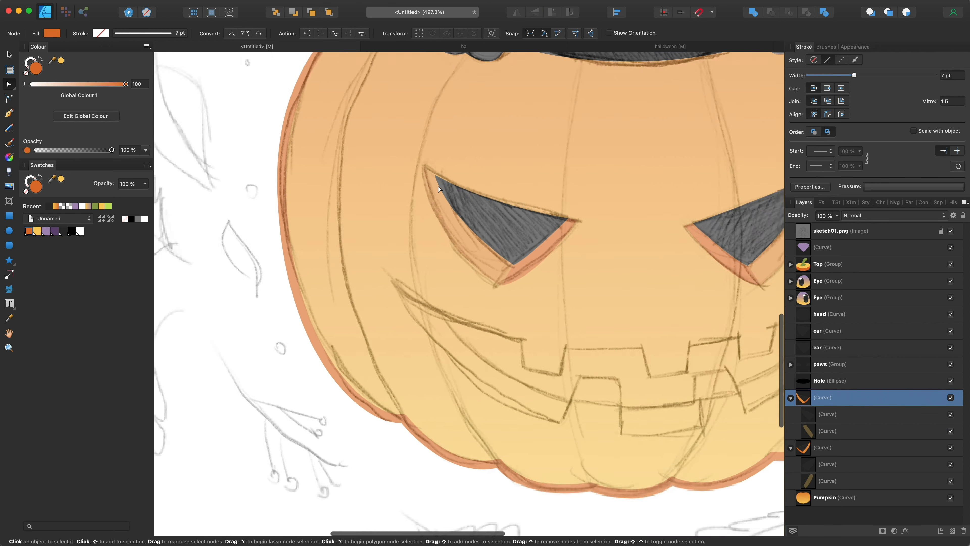
Activate the Pen tool and collapse both pumpkin eye curves in the layer stack
{"action": "scroll", "coordinate": [433, 172], "scroll_direction": "up", "scroll_amount": 3}
{"action": "left_click", "coordinate": [13, 114]}
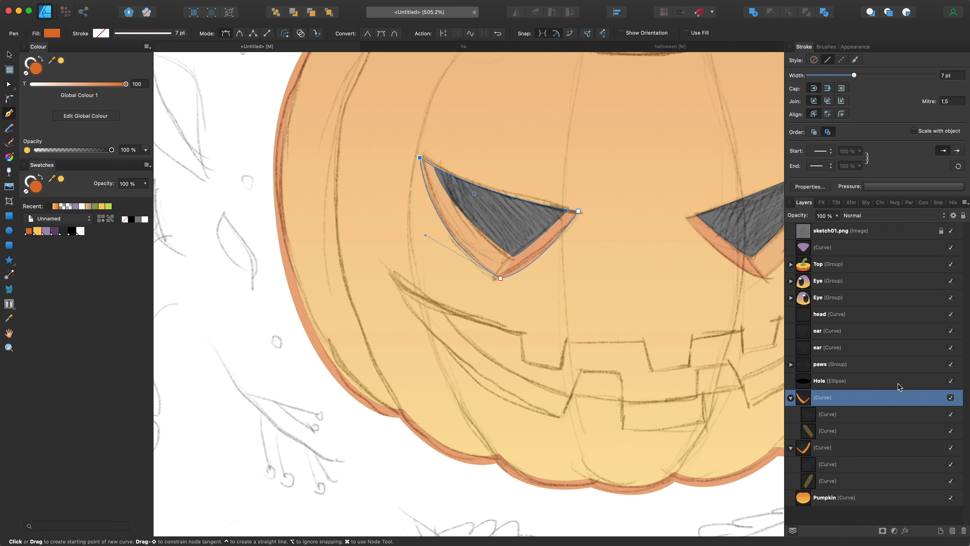
{"action": "left_click", "coordinate": [790, 398]}
{"action": "left_click", "coordinate": [790, 414]}
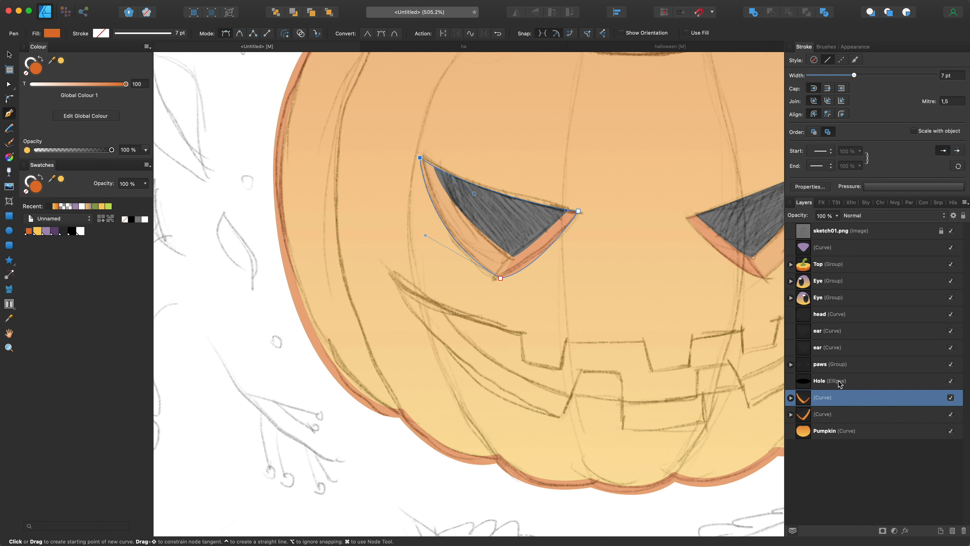
Start the mouth outline with a curved upper-left segment from its left corner, fill it with the orange swatch, and move its layer below Hole
{"action": "left_click", "coordinate": [869, 383]}
{"action": "left_click", "coordinate": [840, 399]}
{"action": "key", "text": "Escape"}
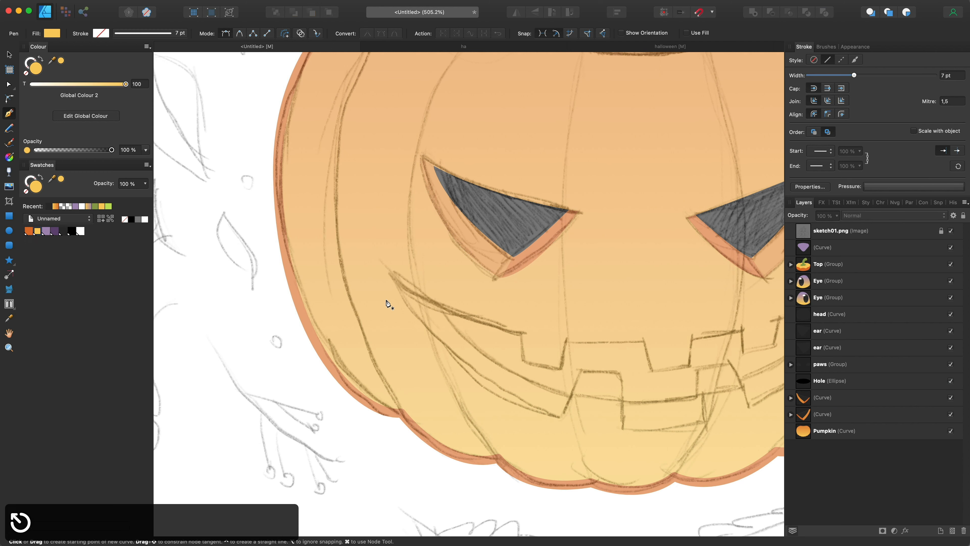
{"action": "scroll", "coordinate": [398, 282], "scroll_direction": "up", "scroll_amount": 1}
{"action": "left_click", "coordinate": [393, 277]}
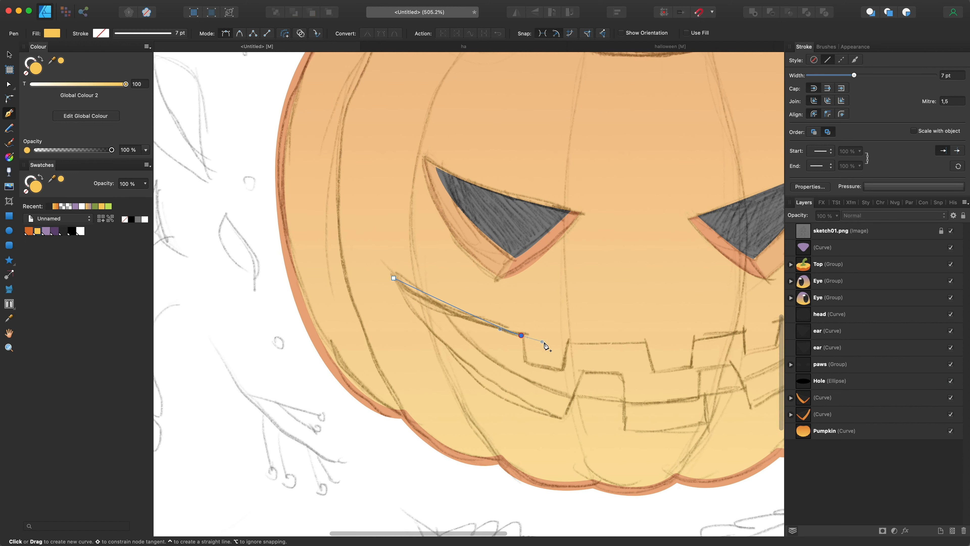
{"action": "left_click_drag", "start_coordinate": [521, 335], "coordinate": [605, 354]}
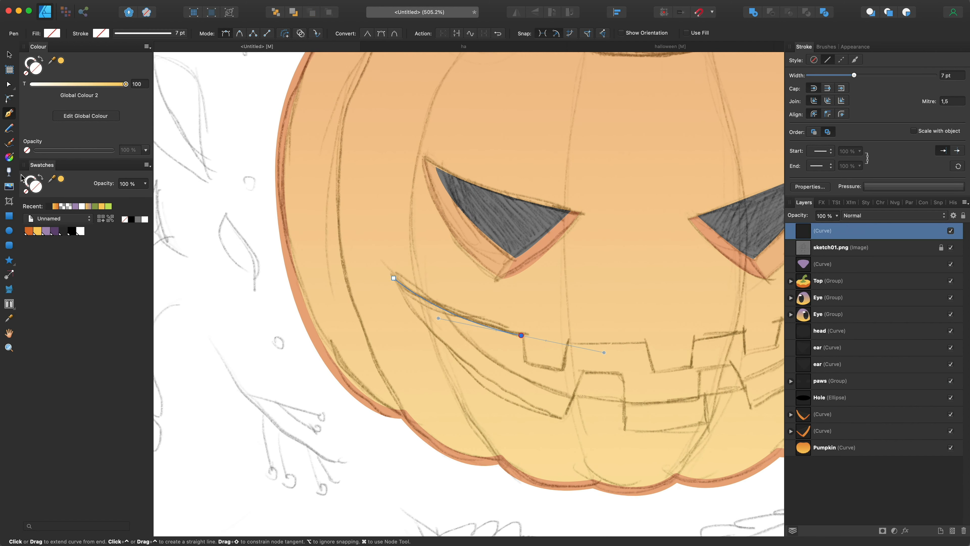
{"action": "left_click", "coordinate": [29, 232]}
{"action": "mouse_move", "coordinate": [850, 244]}
{"action": "left_mouse_down"}
{"action": "mouse_move", "coordinate": [798, 416]}
{"action": "mouse_move", "coordinate": [790, 404]}
{"action": "left_mouse_up"}
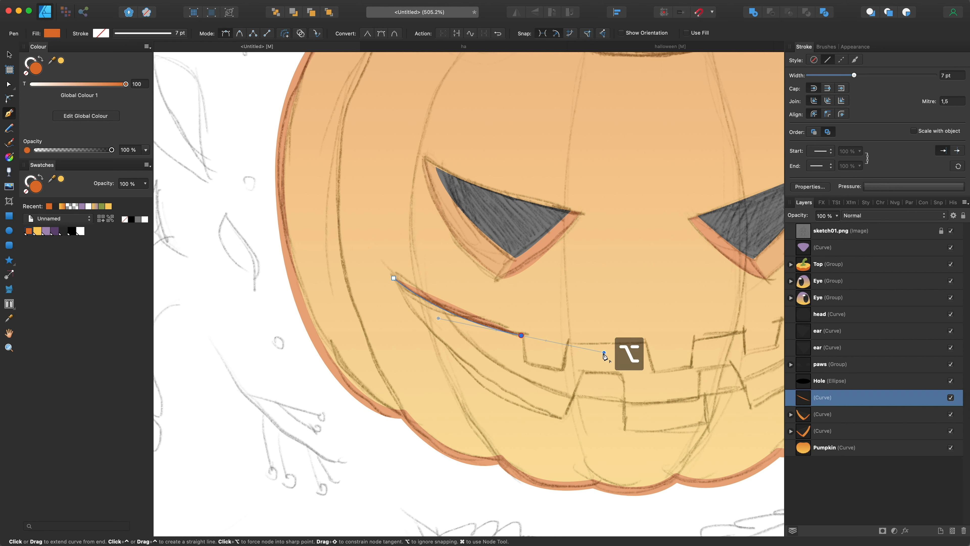
Continue the mouth's upper edge along the sketch around the first two upper teeth, slightly curving the segment between them
{"action": "scroll", "coordinate": [543, 380], "scroll_direction": "up", "scroll_amount": 5}
{"action": "scroll", "coordinate": [542, 379], "scroll_direction": "up", "scroll_amount": 1}
{"action": "left_click", "coordinate": [515, 352]}
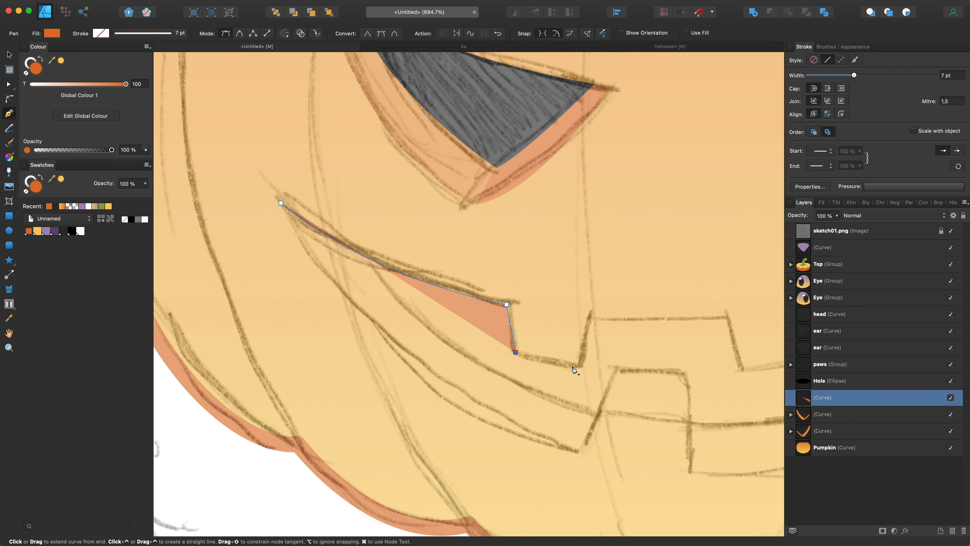
{"action": "left_click", "coordinate": [580, 365]}
{"action": "left_click", "coordinate": [589, 316]}
{"action": "scroll", "coordinate": [627, 329], "scroll_direction": "right", "scroll_amount": 5}
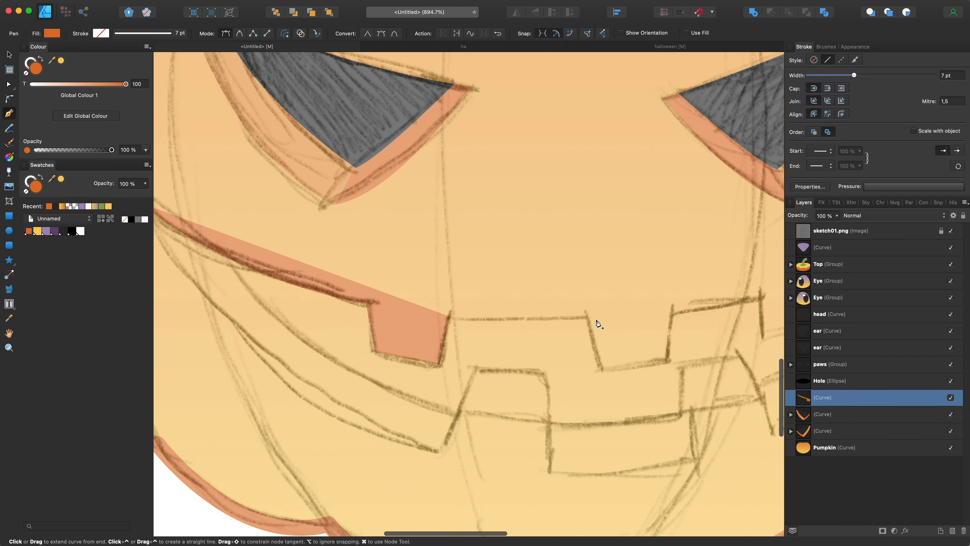
{"action": "left_click_drag", "start_coordinate": [591, 316], "coordinate": [670, 310]}
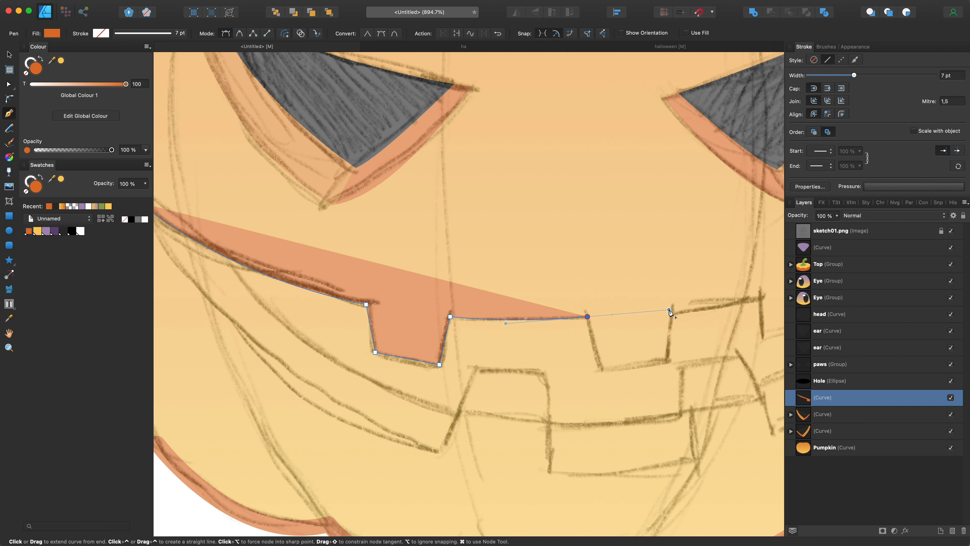
{"action": "left_click", "coordinate": [602, 369]}
{"action": "left_click", "coordinate": [665, 360]}
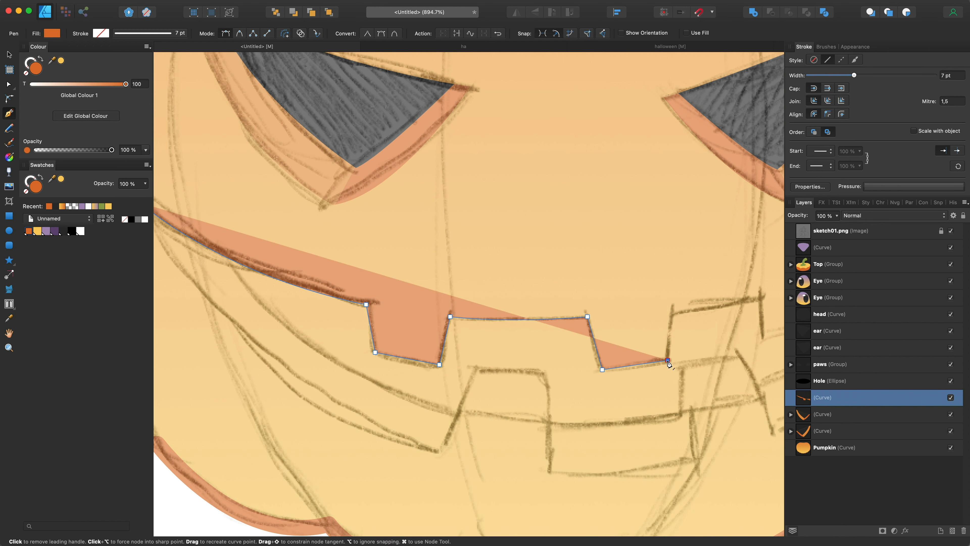
{"action": "scroll", "coordinate": [666, 356], "scroll_direction": "right", "scroll_amount": 4}
{"action": "scroll", "coordinate": [665, 355], "scroll_direction": "right", "scroll_amount": 1}
{"action": "left_click", "coordinate": [538, 311]}
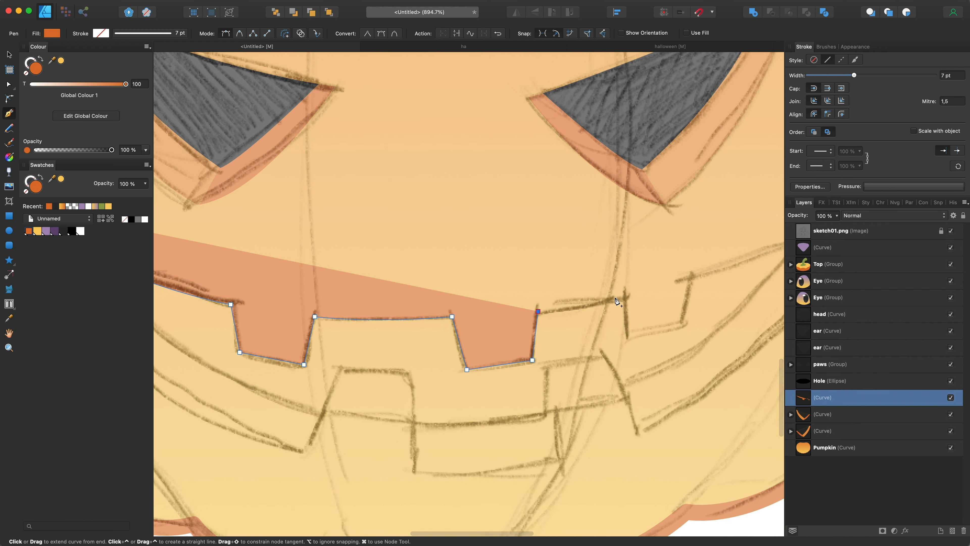
Trace the upper edge around the third upper tooth and curve it up to the mouth's right corner
{"action": "left_click_drag", "start_coordinate": [626, 298], "coordinate": [627, 339]}
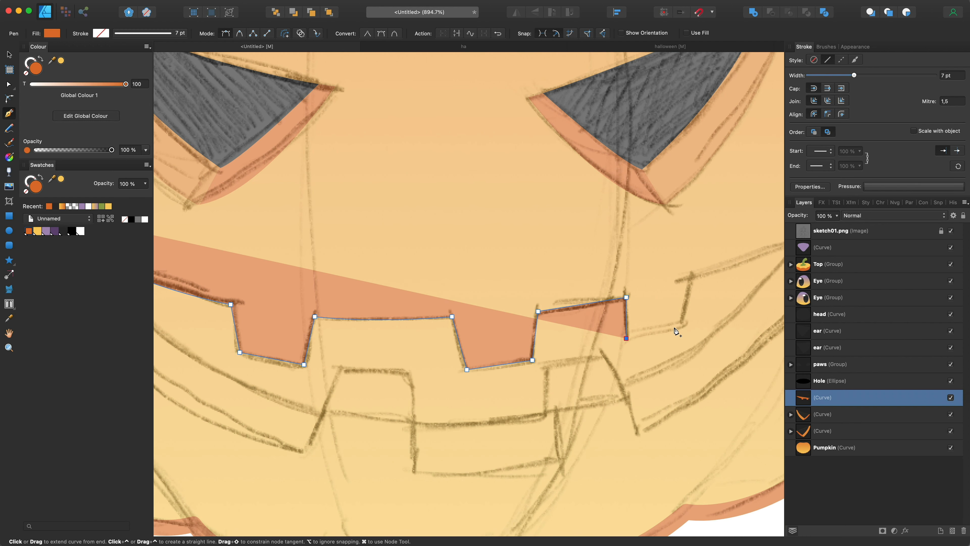
{"action": "left_click", "coordinate": [684, 322]}
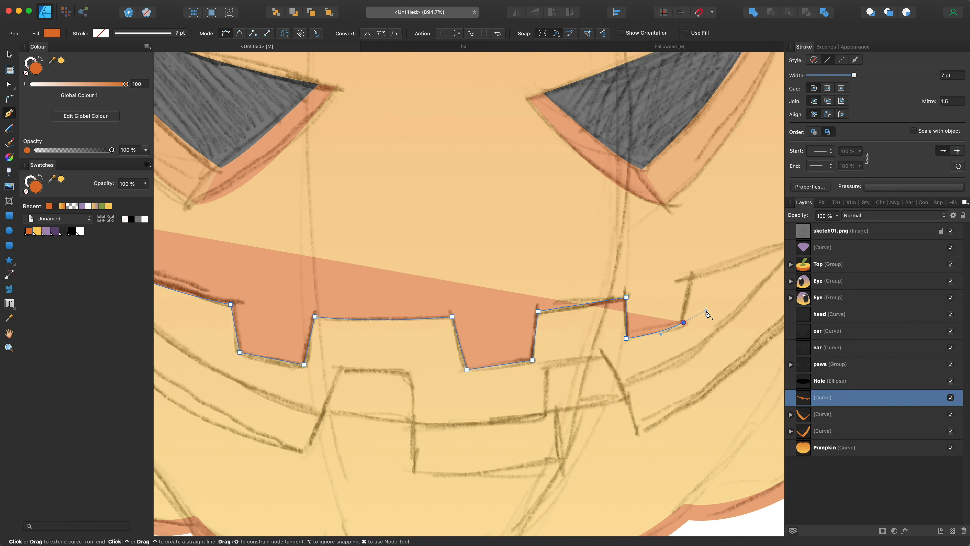
{"action": "left_click", "coordinate": [690, 277]}
{"action": "scroll", "coordinate": [701, 286], "scroll_direction": "right", "scroll_amount": 5}
{"action": "left_click_drag", "start_coordinate": [714, 192], "coordinate": [773, 155]}
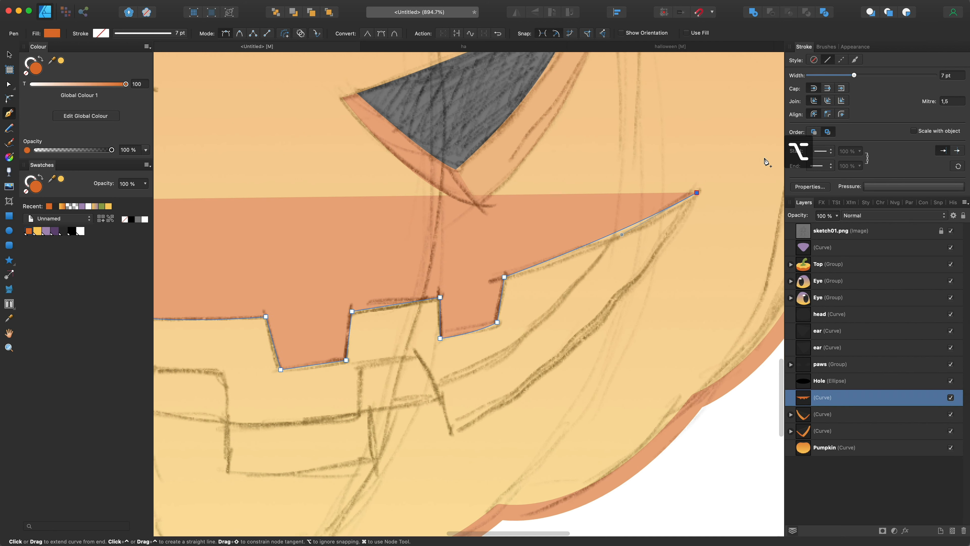
Trace the mouth's lower edge from the right corner around the right tooth to the bottom left of the central block
{"action": "left_click_drag", "start_coordinate": [452, 434], "coordinate": [441, 384]}
{"action": "left_click", "coordinate": [440, 396]}
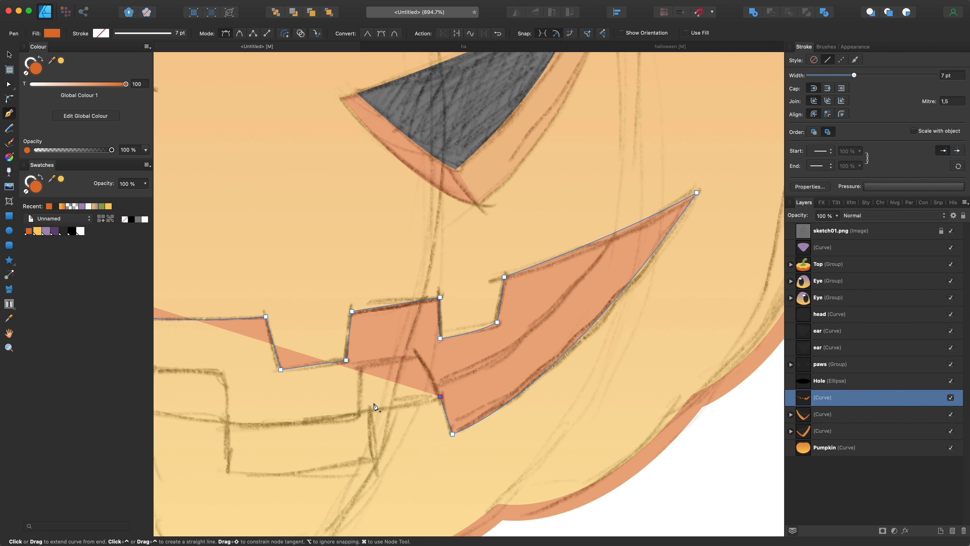
{"action": "left_click", "coordinate": [368, 409]}
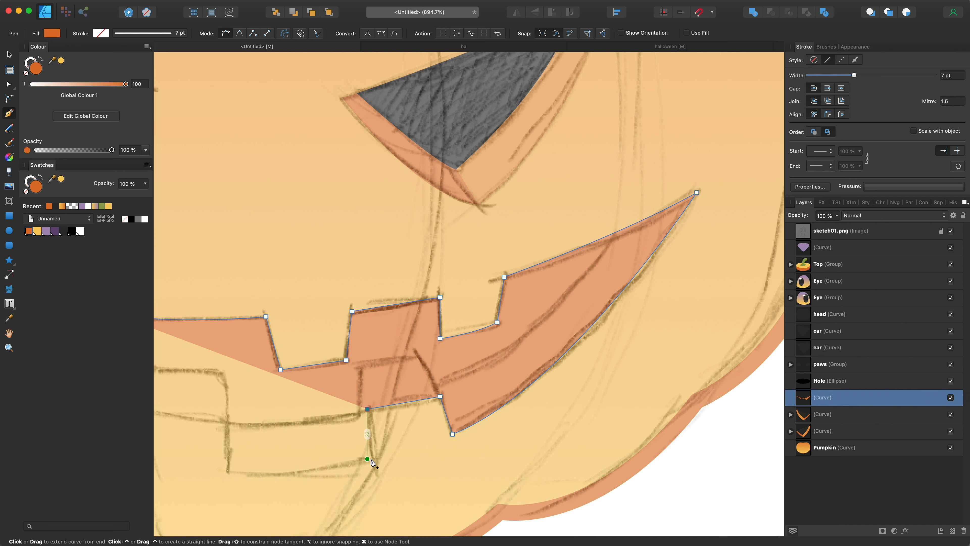
{"action": "left_click", "coordinate": [368, 458]}
{"action": "scroll", "coordinate": [372, 462], "scroll_direction": "left", "scroll_amount": 5}
{"action": "left_click_drag", "start_coordinate": [291, 470], "coordinate": [263, 464]}
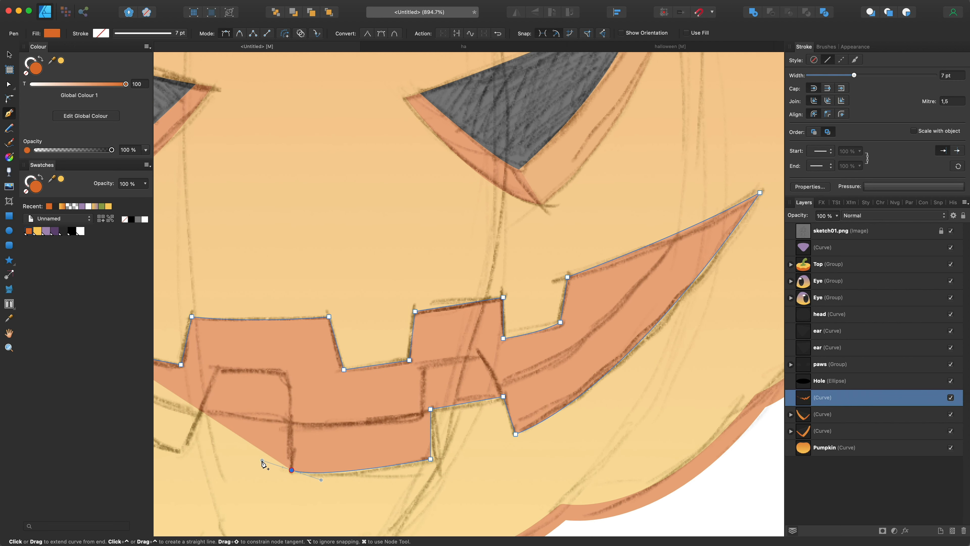
Continue the mouth's lower edge around the left lower tooth down to its sketched outer point
{"action": "scroll", "coordinate": [330, 457], "scroll_direction": "left", "scroll_amount": 8}
{"action": "key", "text": "alt"}
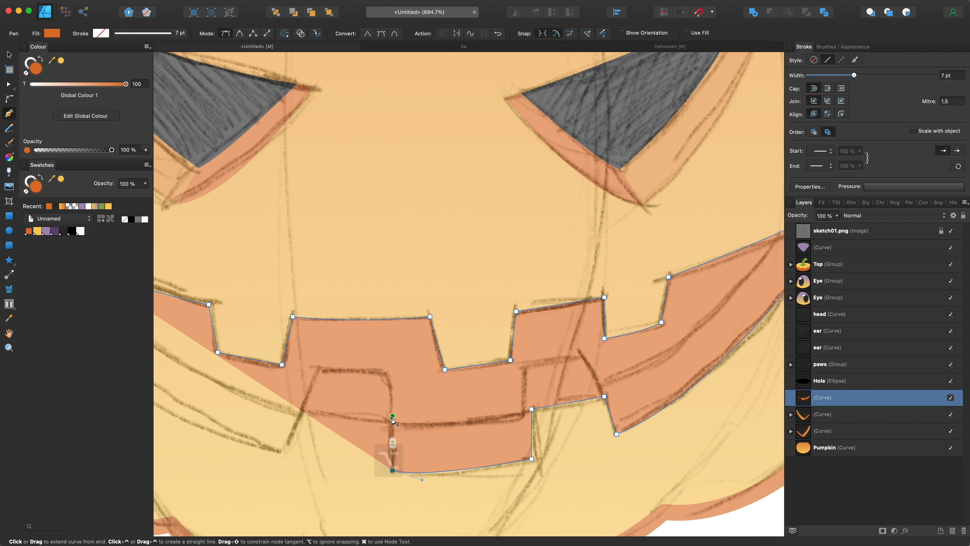
{"action": "left_click", "coordinate": [393, 419]}
{"action": "left_click", "coordinate": [302, 409]}
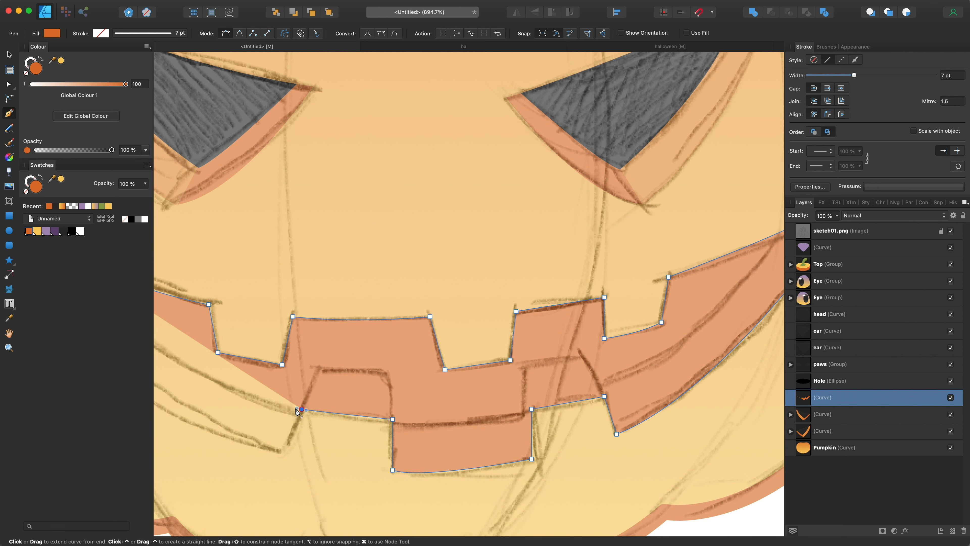
{"action": "key", "text": "alt"}
{"action": "left_click", "coordinate": [282, 451]}
{"action": "scroll", "coordinate": [295, 451], "scroll_direction": "left", "scroll_amount": 12}
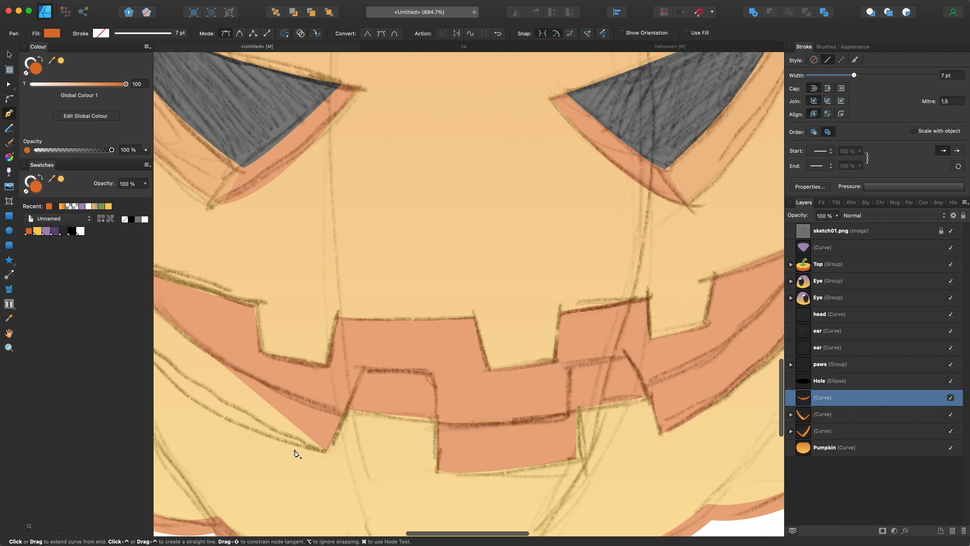
Close the mouth outline at its left corner and bend the lower left edge outward to match the sketch
{"action": "scroll", "coordinate": [341, 363], "scroll_direction": "left", "scroll_amount": 6}
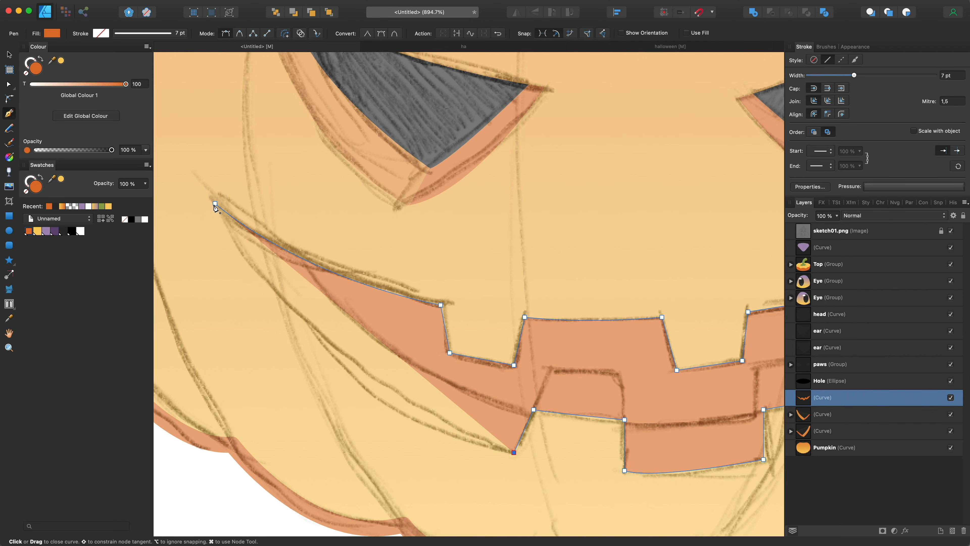
{"action": "left_click_drag", "start_coordinate": [215, 204], "coordinate": [174, 82]}
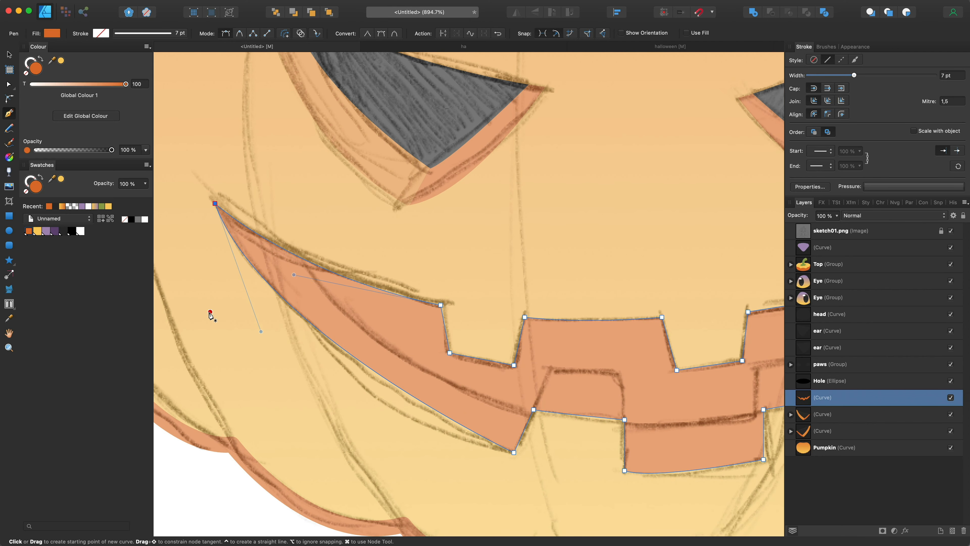
{"action": "key", "text": "super"}
{"action": "left_click_drag", "start_coordinate": [259, 327], "coordinate": [338, 431]}
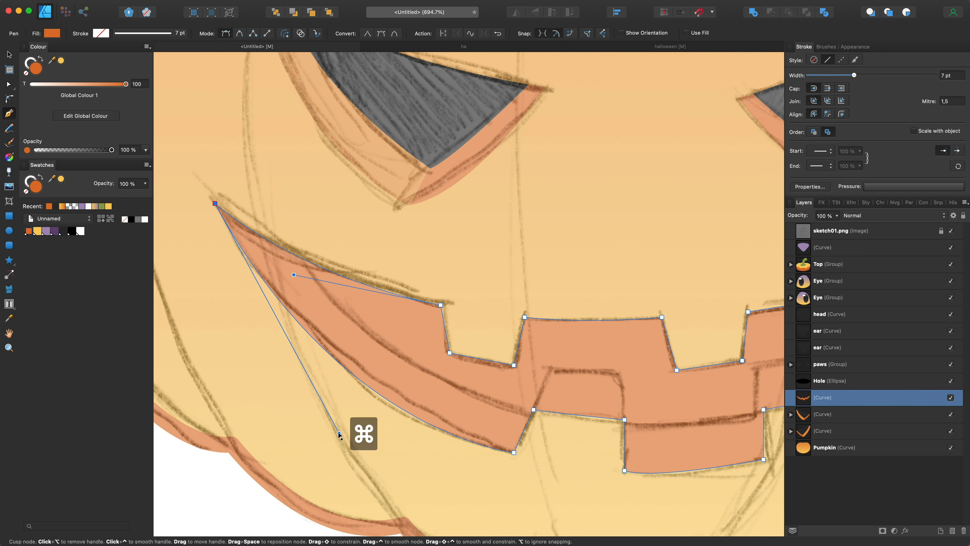
{"action": "scroll", "coordinate": [392, 335], "scroll_direction": "down", "scroll_amount": 8}
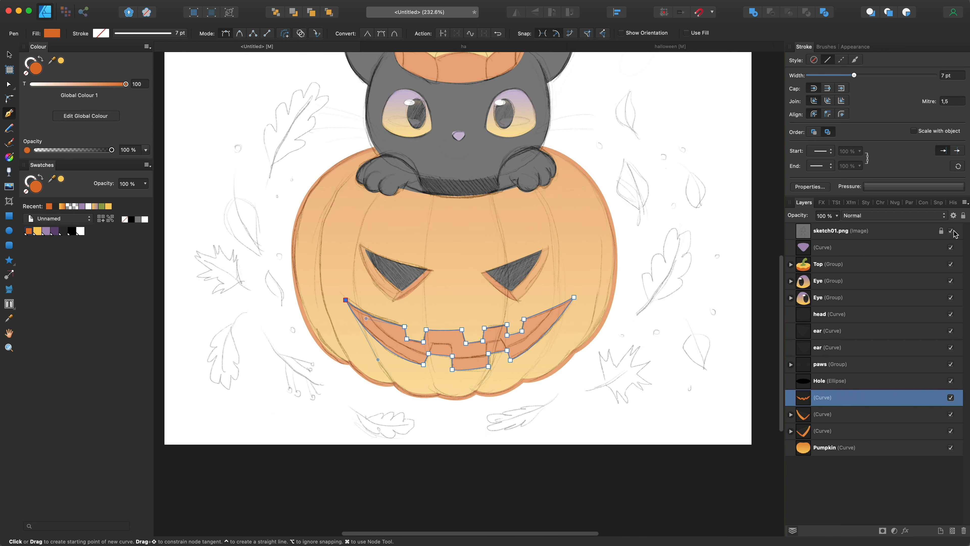
{"action": "left_click", "coordinate": [951, 231]}
{"action": "left_click", "coordinate": [951, 231]}
Add a pixel layer above the mouth, start tracing the inner mouth shape from its right end, and fill it with the dark grey swatch
{"action": "scroll", "coordinate": [452, 373], "scroll_direction": "up", "scroll_amount": 5}
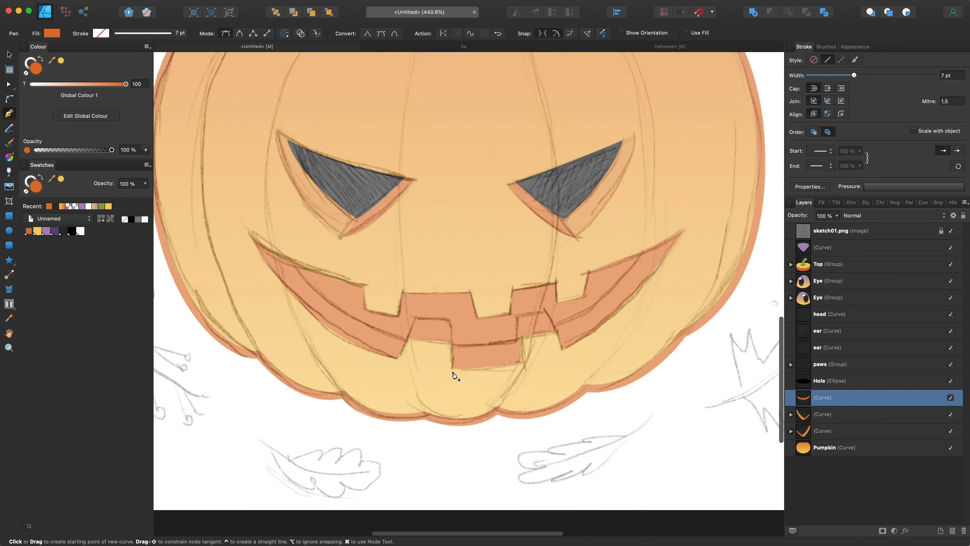
{"action": "left_click", "coordinate": [952, 531]}
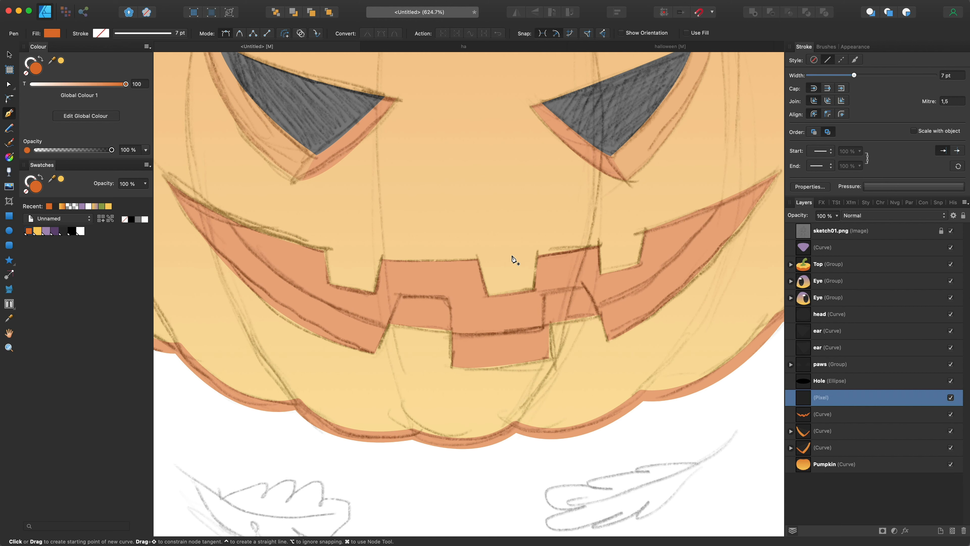
{"action": "left_click", "coordinate": [722, 198]}
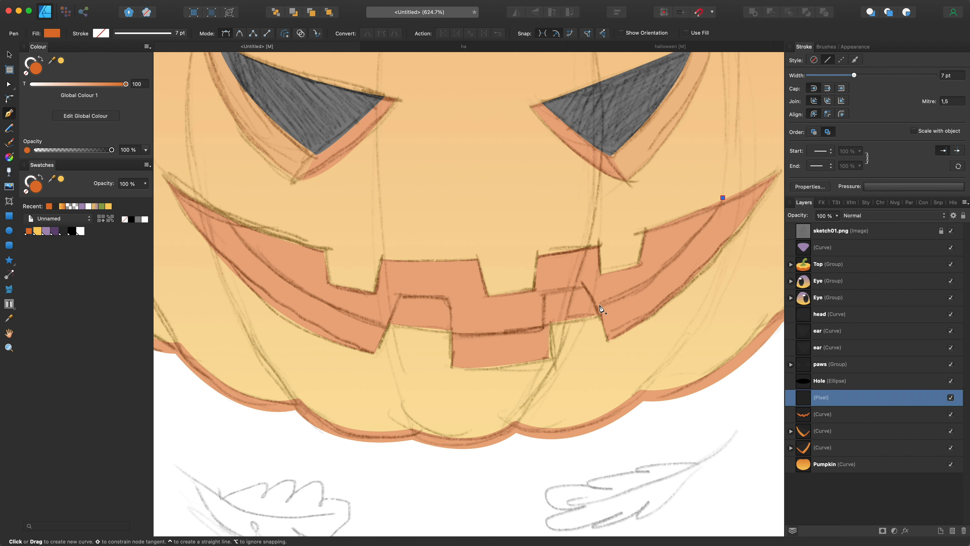
{"action": "left_click_drag", "start_coordinate": [519, 336], "coordinate": [520, 335]}
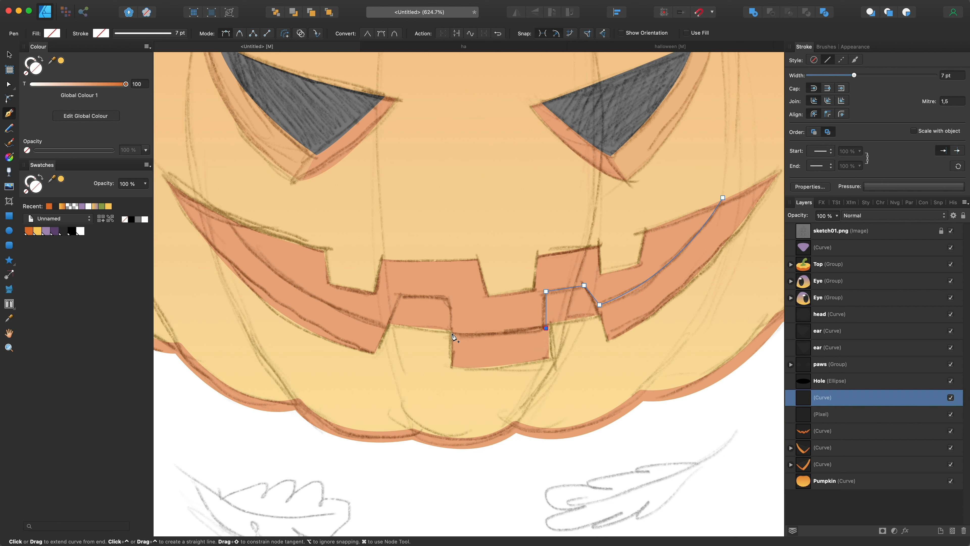
{"action": "left_click", "coordinate": [71, 232]}
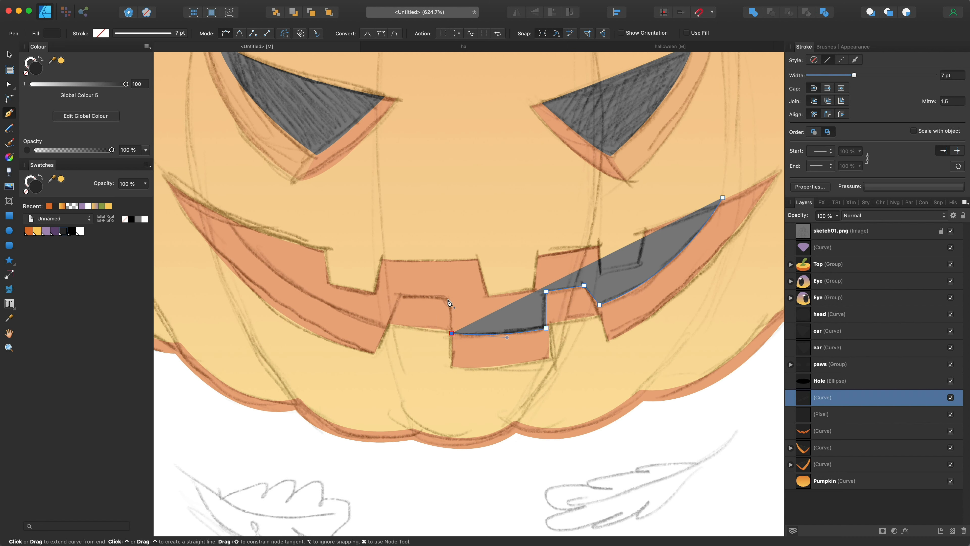
Trace the inner mouth shape around the left lower tooth and curve its lower edge up to the left mouth corner
{"action": "scroll", "coordinate": [450, 302], "scroll_direction": "up", "scroll_amount": 3}
{"action": "left_click", "coordinate": [448, 297]}
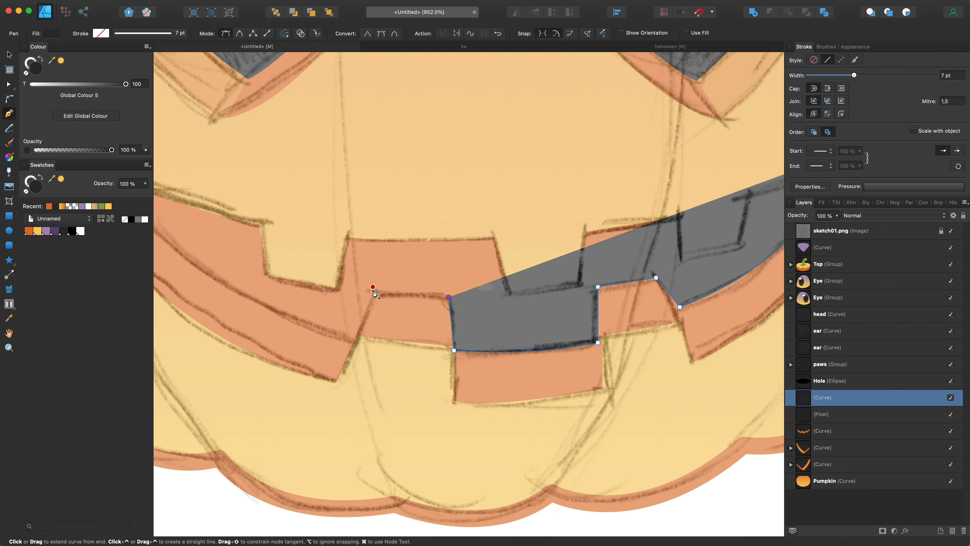
{"action": "left_click", "coordinate": [375, 292]}
{"action": "left_click", "coordinate": [352, 343]}
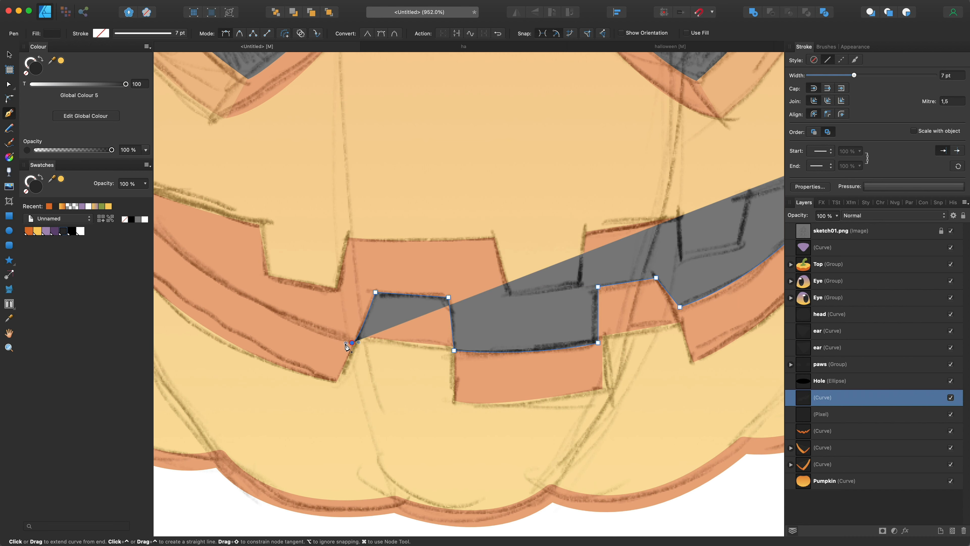
{"action": "scroll", "coordinate": [346, 349], "scroll_direction": "down", "scroll_amount": 6}
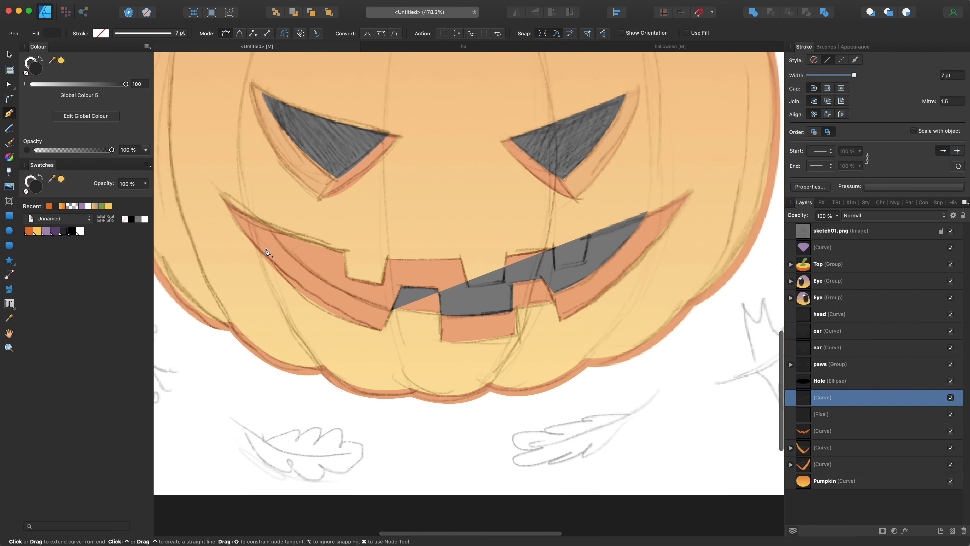
{"action": "left_click_drag", "start_coordinate": [253, 211], "coordinate": [216, 152]}
Clip the dark inner shape inside the orange mouth curve and hide the sketch01.png layer
{"action": "left_click_drag", "start_coordinate": [844, 407], "coordinate": [883, 440]}
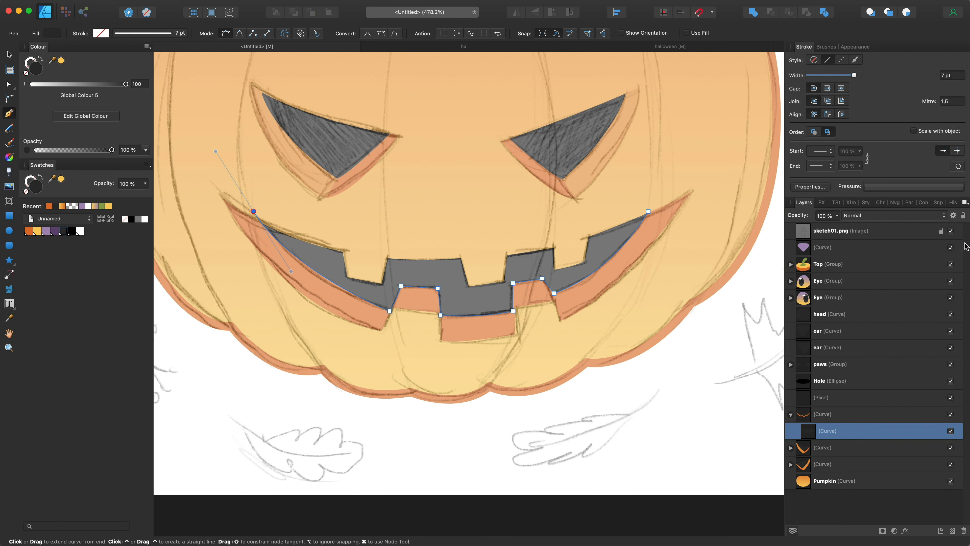
{"action": "left_click", "coordinate": [951, 231]}
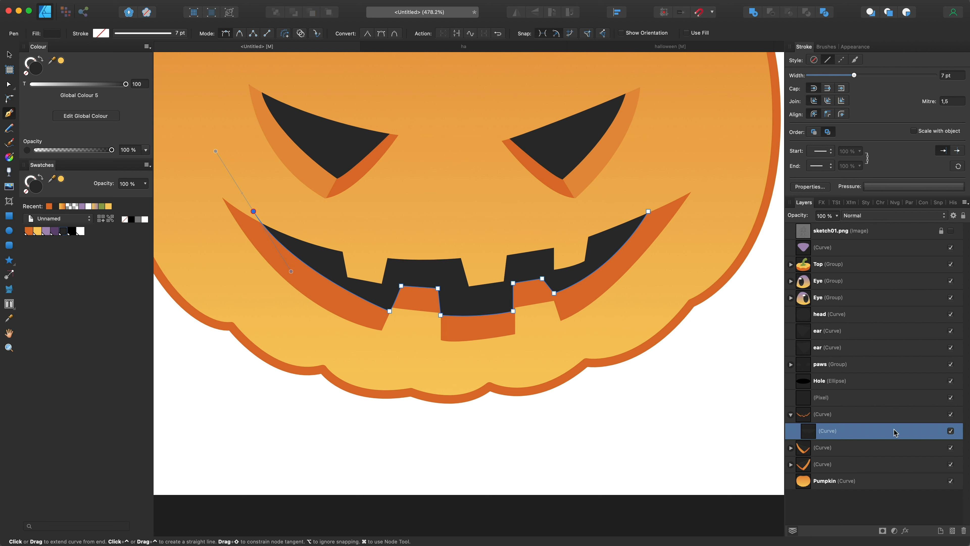
Refine the dark inner mouth by moving its left end outward, lowering the right tooth's corner node slightly, and adjusting the lower right edge
{"action": "scroll", "coordinate": [391, 261], "scroll_direction": "up", "scroll_amount": 2}
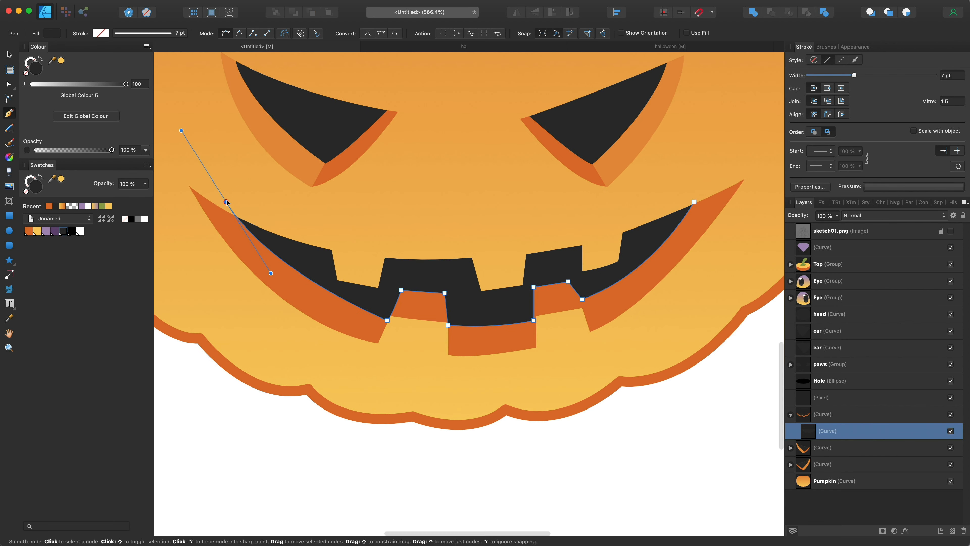
{"action": "left_click_drag", "start_coordinate": [285, 302], "coordinate": [300, 312]}
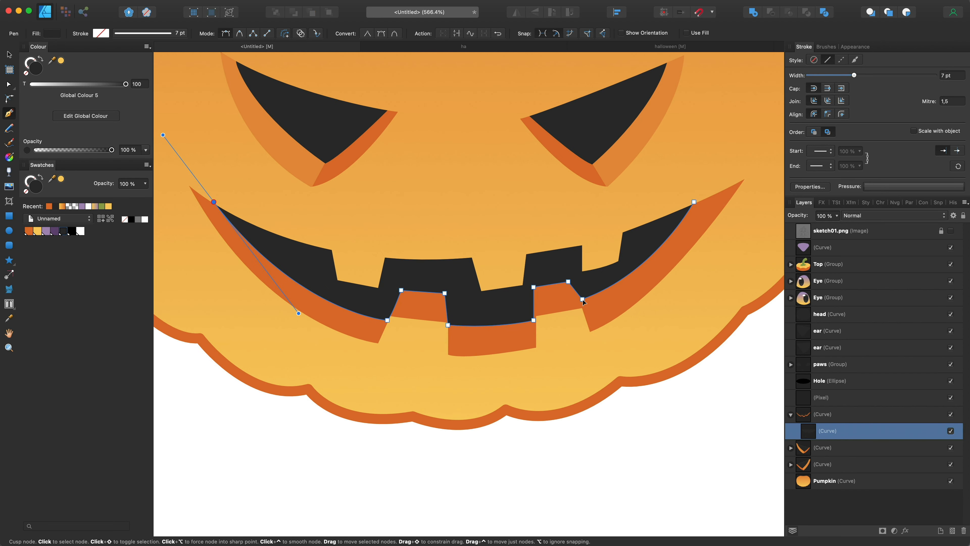
{"action": "left_click_drag", "start_coordinate": [582, 299], "coordinate": [582, 303]}
{"action": "left_click_drag", "start_coordinate": [656, 279], "coordinate": [652, 278]}
{"action": "scroll", "coordinate": [649, 281], "scroll_direction": "down", "scroll_amount": 8}
{"action": "scroll", "coordinate": [648, 282], "scroll_direction": "up", "scroll_amount": 6}
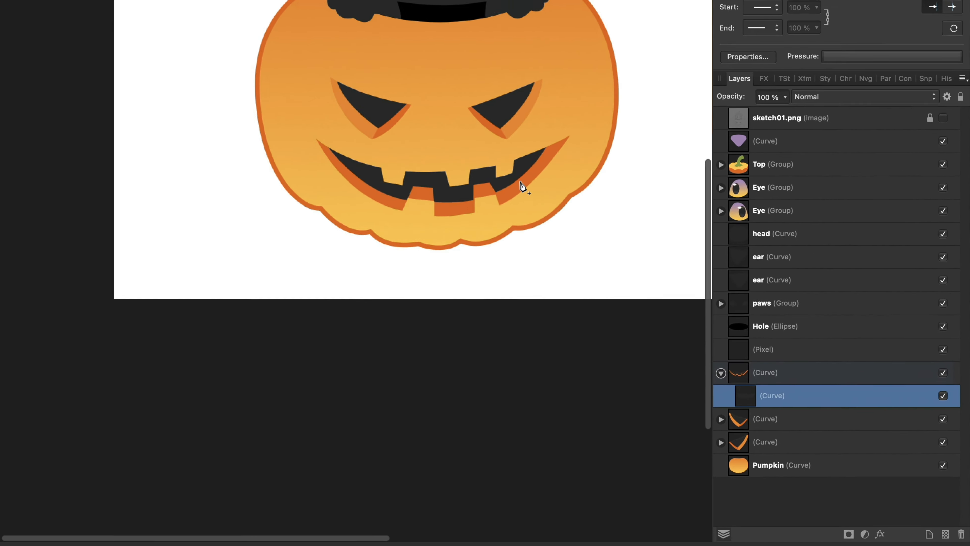
Finish editing the inner mouth curve and delete the empty pixel layer above the mouth
{"action": "scroll", "coordinate": [589, 281], "scroll_direction": "down", "scroll_amount": 1}
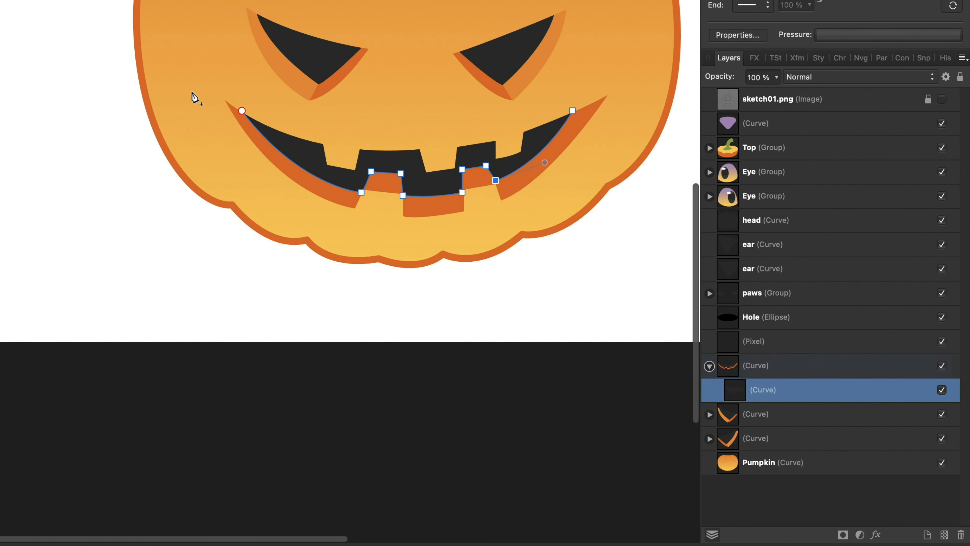
{"action": "key", "text": "v"}
{"action": "scroll", "coordinate": [338, 122], "scroll_direction": "up", "scroll_amount": 5}
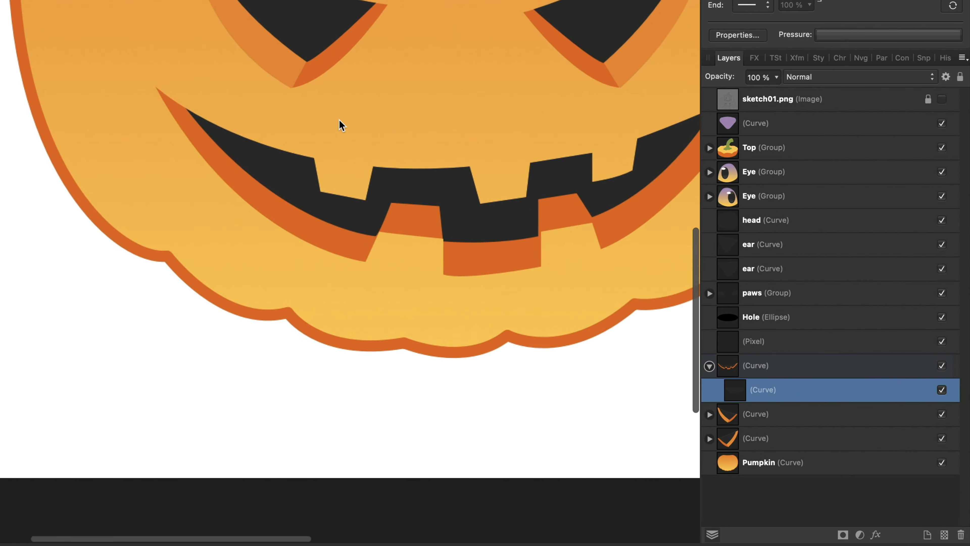
{"action": "scroll", "coordinate": [340, 124], "scroll_direction": "right", "scroll_amount": 7}
{"action": "left_click", "coordinate": [710, 366]}
{"action": "left_click", "coordinate": [780, 365]}
{"action": "left_click", "coordinate": [775, 417], "text": "shift"}
{"action": "left_click", "coordinate": [775, 347]}
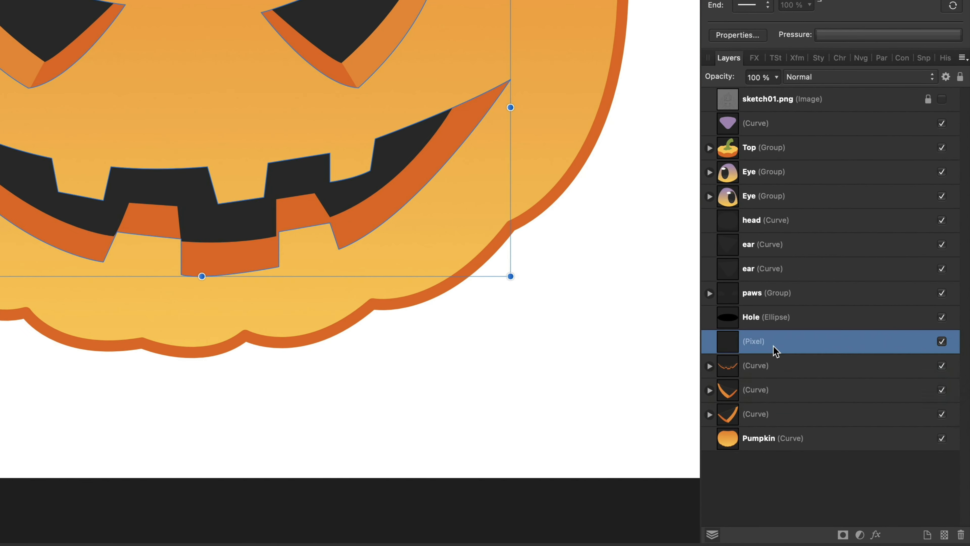
{"action": "left_click", "coordinate": [958, 533]}
Group the mouth and both carved eye curves and name the group Pumpkin face
{"action": "left_click", "coordinate": [759, 387], "text": "shift"}
{"action": "scroll", "coordinate": [427, 230], "scroll_direction": "down", "scroll_amount": 5}
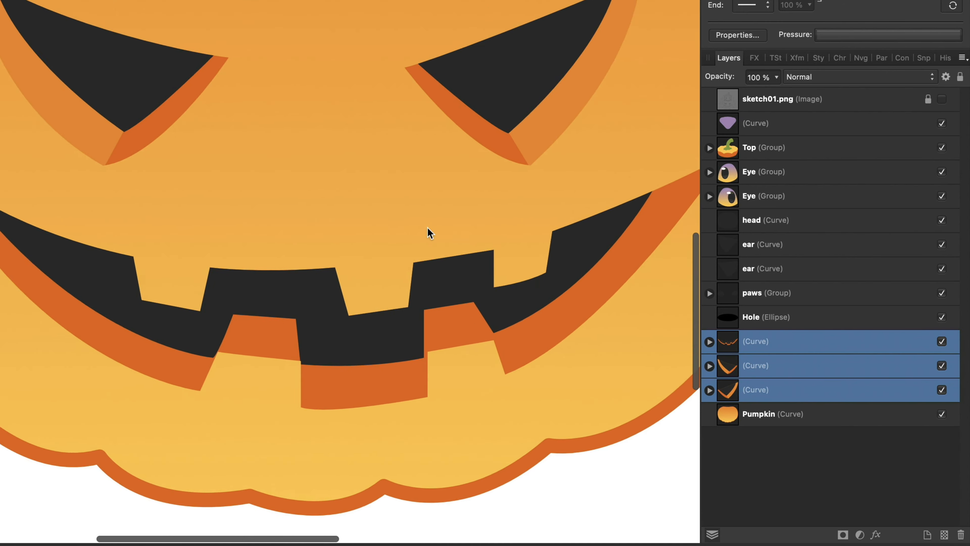
{"action": "key", "text": "super+g"}
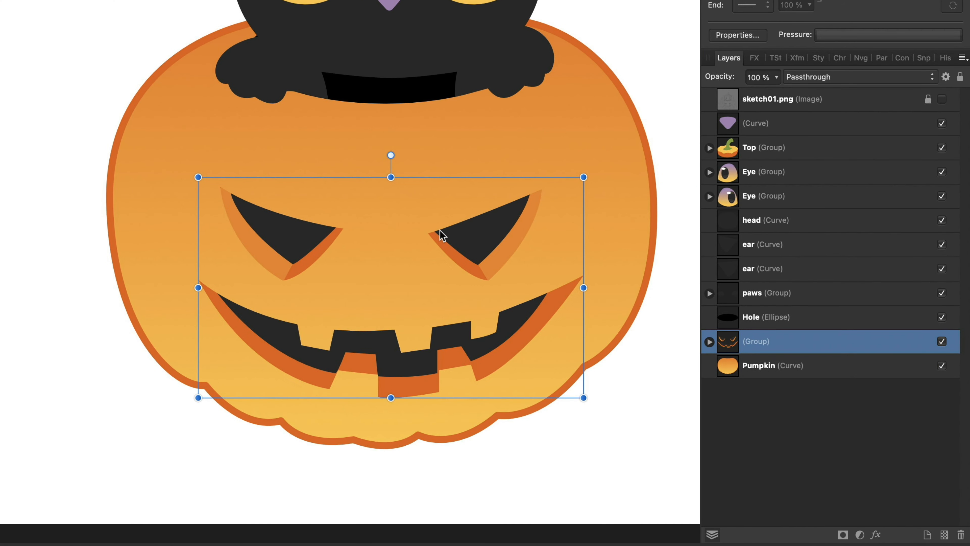
{"action": "double_click", "coordinate": [748, 343]}
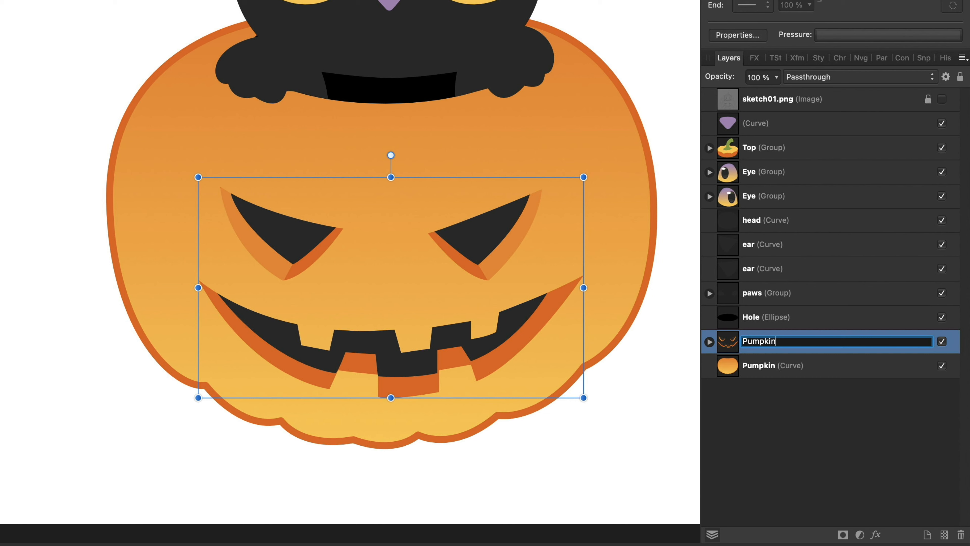
{"action": "key", "text": "Return"}
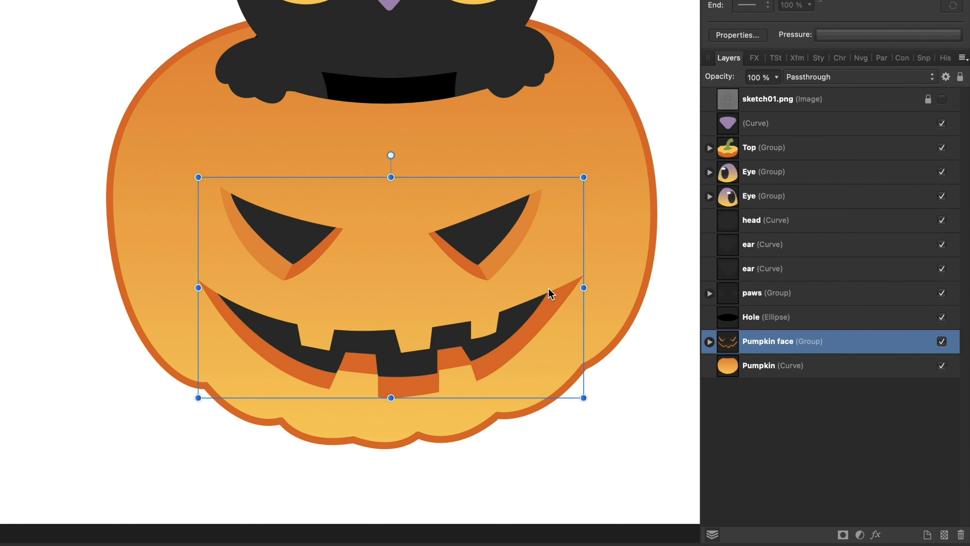
Try the pumpkin curve without its orange outline
{"action": "scroll", "coordinate": [550, 288], "scroll_direction": "down", "scroll_amount": 5}
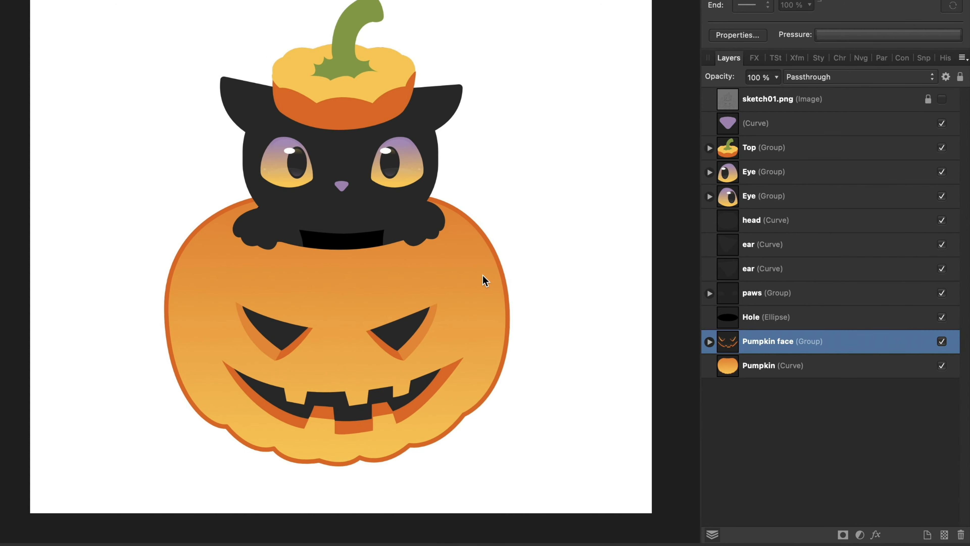
{"action": "left_click", "coordinate": [191, 306]}
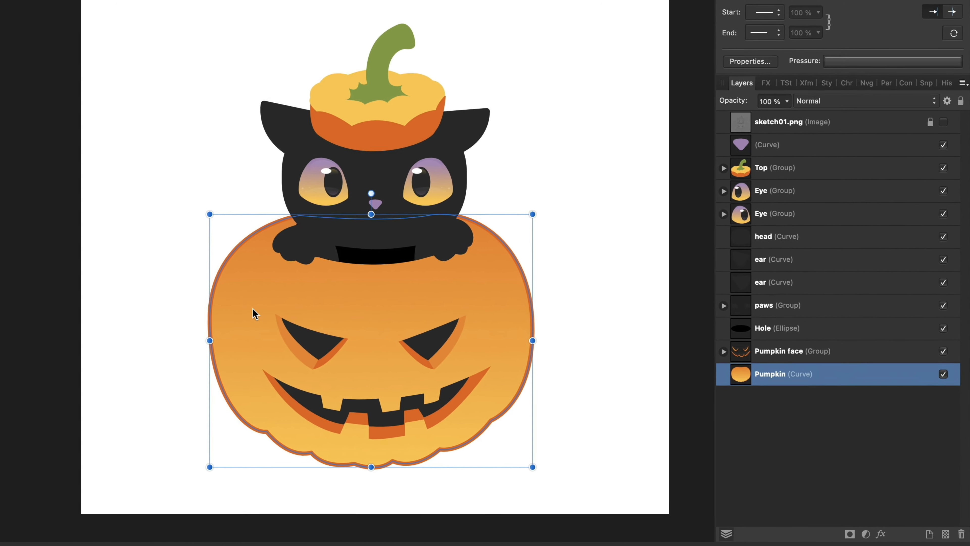
{"action": "left_click", "coordinate": [2, 169]}
{"action": "left_click", "coordinate": [110, 191]}
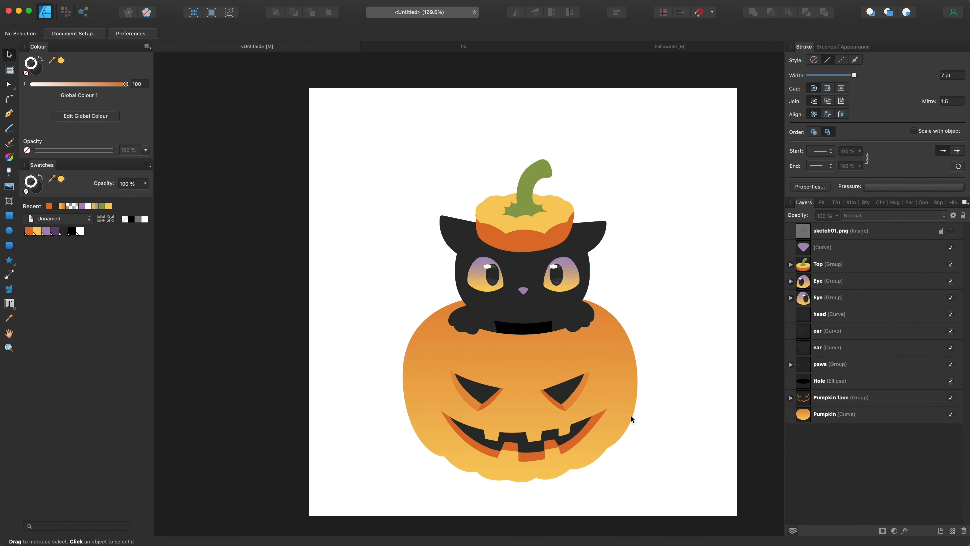
{"action": "scroll", "coordinate": [578, 369], "scroll_direction": "up", "scroll_amount": 5}
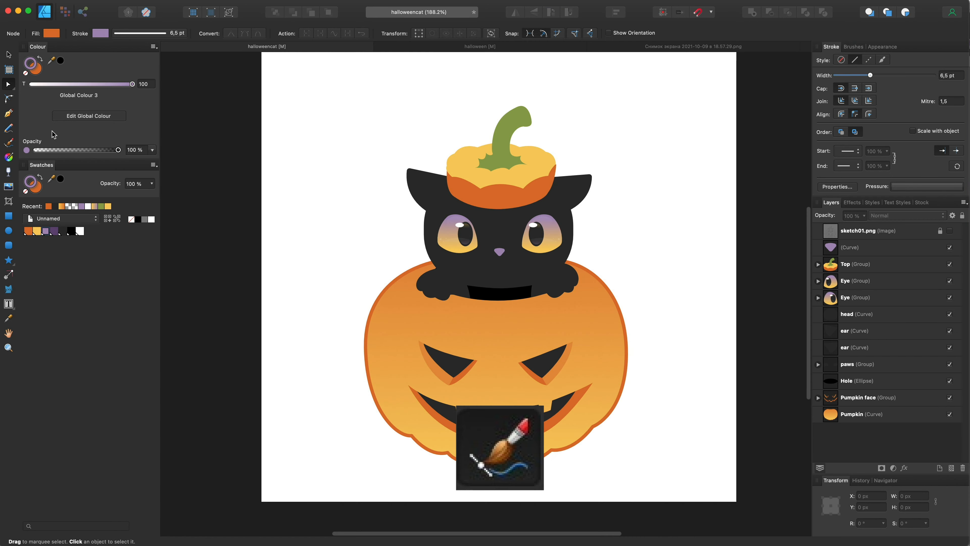
Set up the Vector Brush with the 250 pt solid brush from the Grain Texture category and reduce its width to 43 pt
{"action": "left_click", "coordinate": [7, 141]}
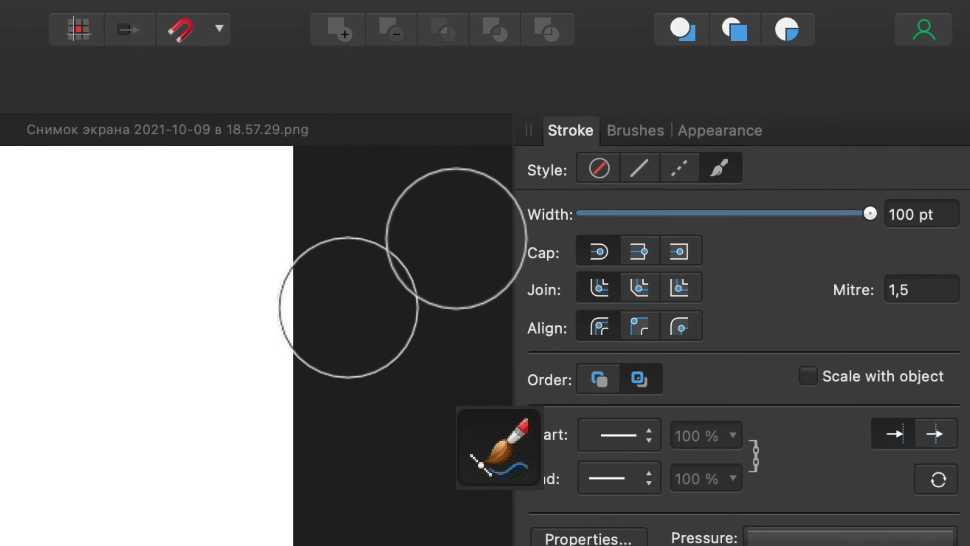
{"action": "left_click", "coordinate": [634, 148]}
{"action": "left_click", "coordinate": [649, 174]}
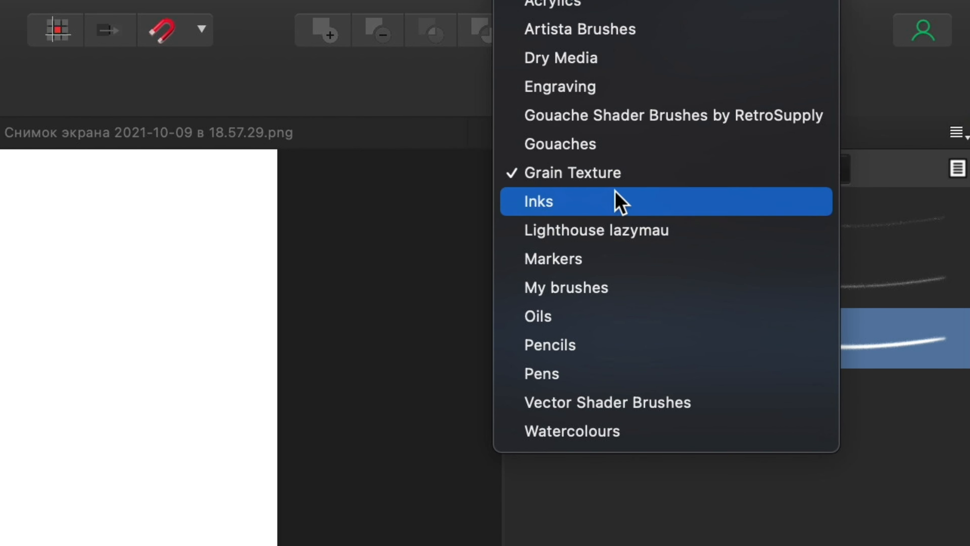
{"action": "left_click", "coordinate": [606, 180]}
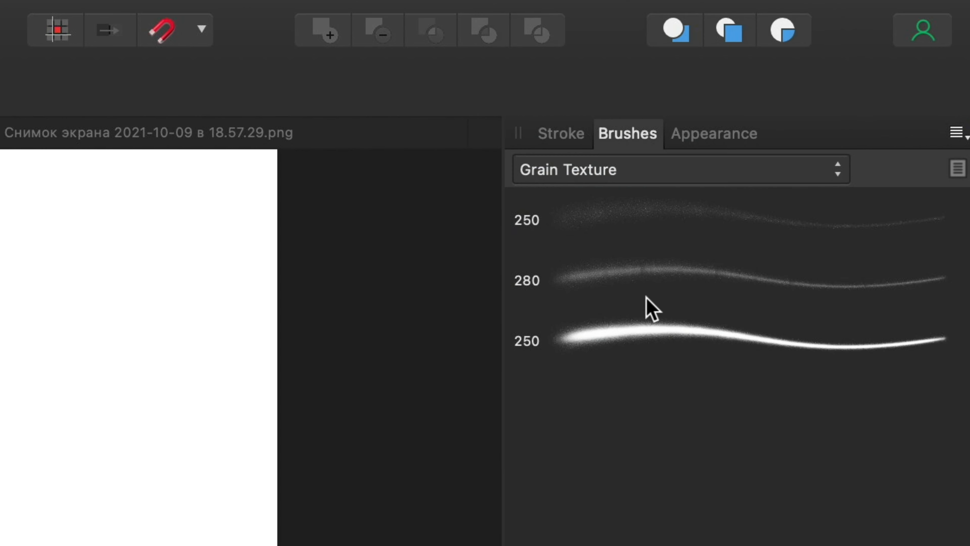
{"action": "left_click", "coordinate": [602, 341]}
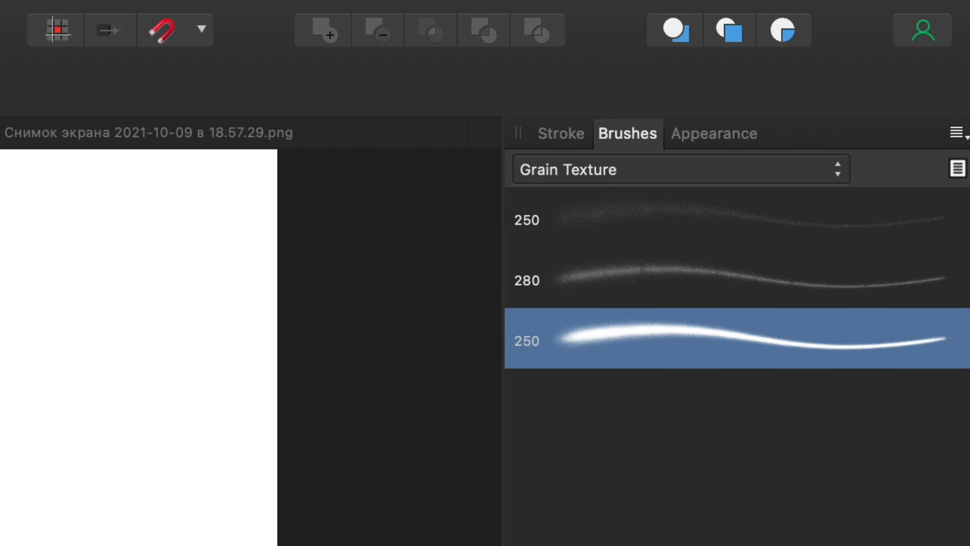
{"action": "left_click", "coordinate": [562, 136]}
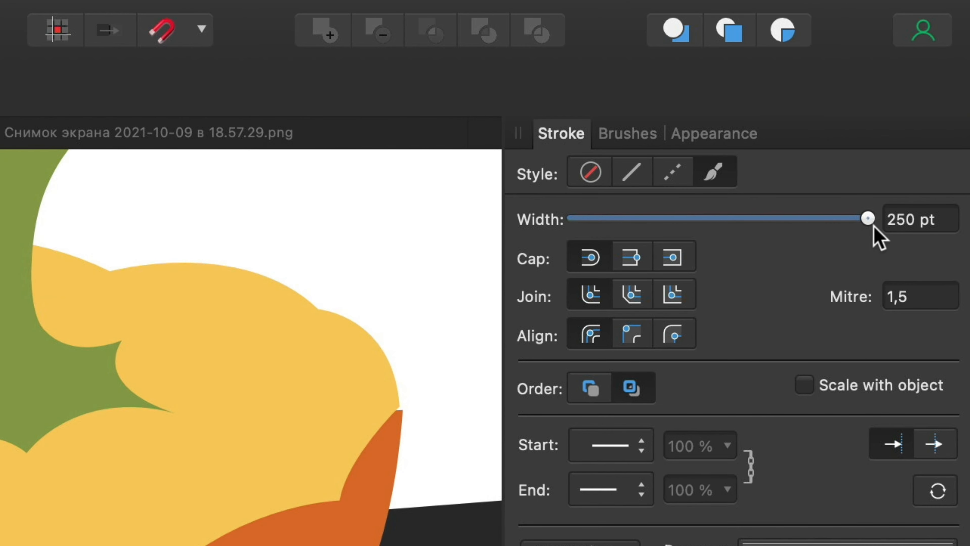
{"action": "left_click_drag", "start_coordinate": [873, 226], "coordinate": [752, 222]}
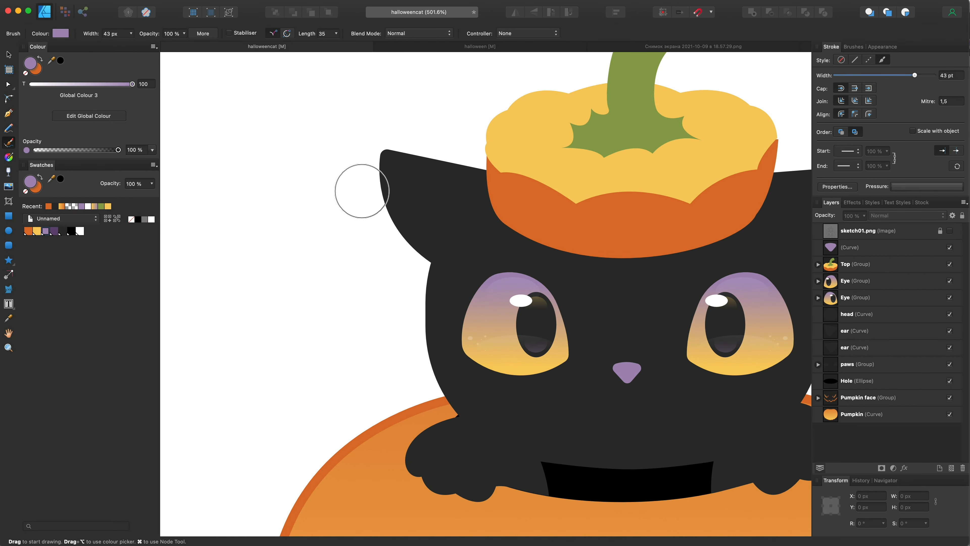
Brush a purple grain stroke along the left ear's outer edge, redoing the first attempt, and clip it inside the ear curve
{"action": "mouse_move", "coordinate": [359, 191]}
{"action": "left_mouse_down"}
{"action": "mouse_move", "coordinate": [370, 211]}
{"action": "mouse_move", "coordinate": [445, 261]}
{"action": "left_mouse_up"}
{"action": "key", "text": "super+z"}
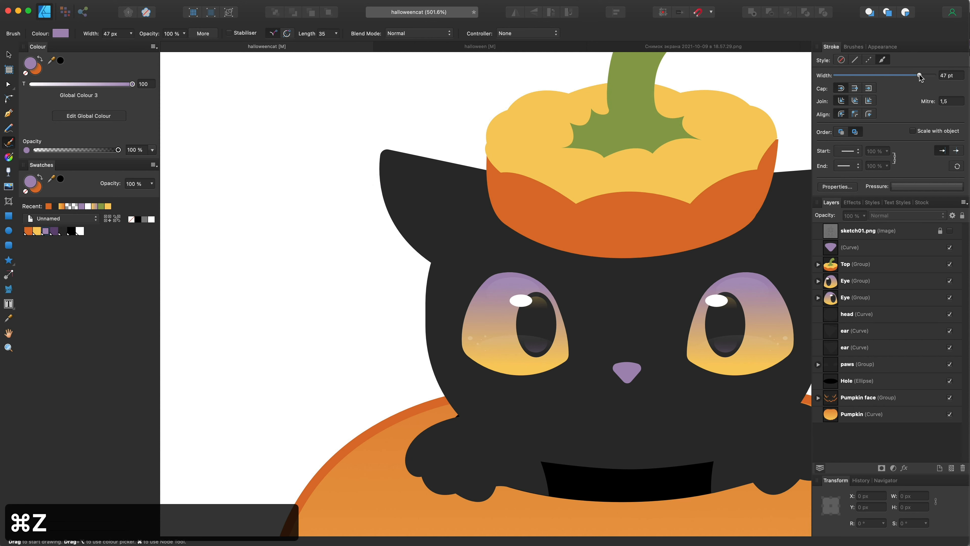
{"action": "mouse_move", "coordinate": [362, 190]}
{"action": "left_mouse_down"}
{"action": "mouse_move", "coordinate": [390, 229]}
{"action": "mouse_move", "coordinate": [444, 253]}
{"action": "left_mouse_up"}
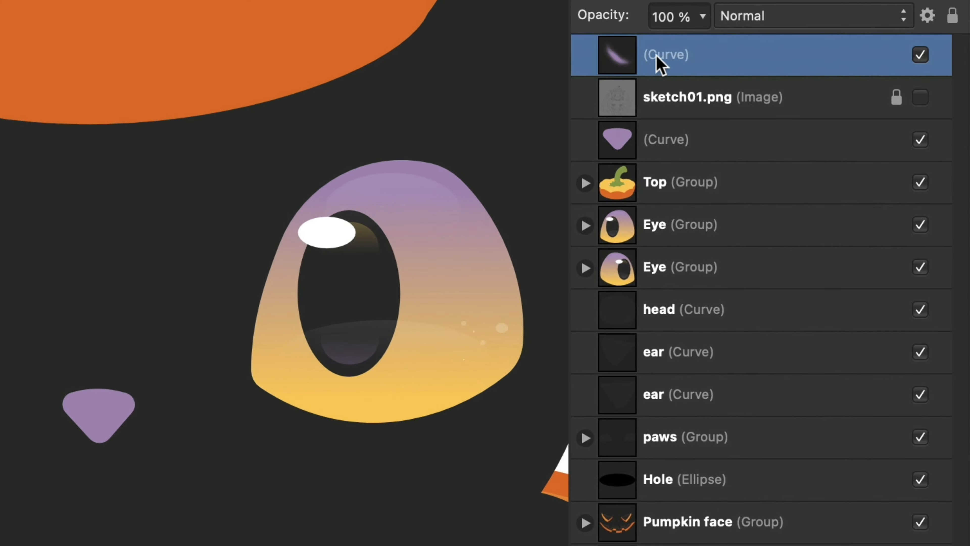
{"action": "left_click_drag", "start_coordinate": [847, 234], "coordinate": [891, 343]}
{"action": "left_click_drag", "start_coordinate": [766, 330], "coordinate": [773, 368]}
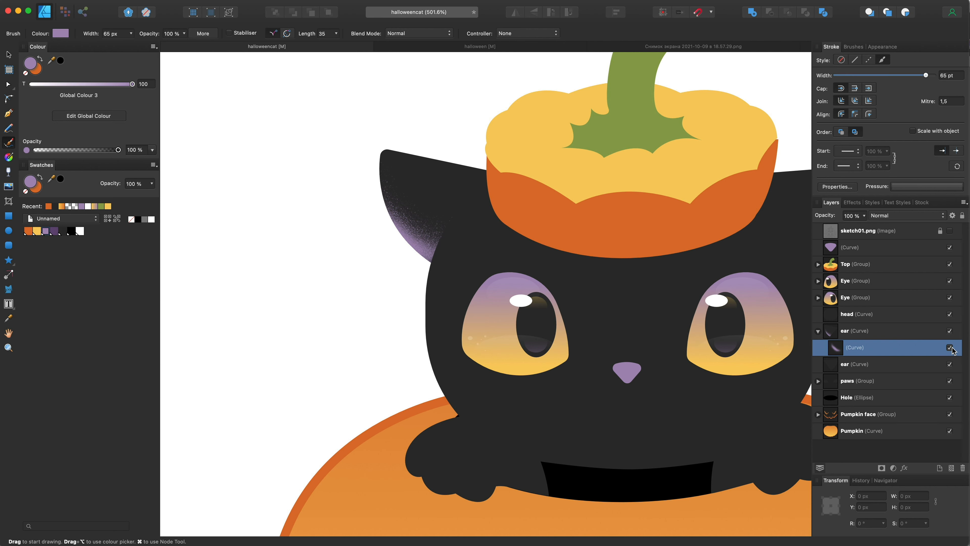
Hide the clipped ear stroke and paint a wider 85 pt purple grain stroke along the left ear's outer lower edge
{"action": "left_click", "coordinate": [950, 347]}
{"action": "mouse_move", "coordinate": [367, 226]}
{"action": "left_mouse_down"}
{"action": "mouse_move", "coordinate": [399, 254]}
{"action": "mouse_move", "coordinate": [445, 270]}
{"action": "left_mouse_up"}
Paint an 85 pt purple grain stroke along the right ear's outer edge above the head layer and clip it inside the right ear curve
{"action": "scroll", "coordinate": [299, 177], "scroll_direction": "right", "scroll_amount": 5}
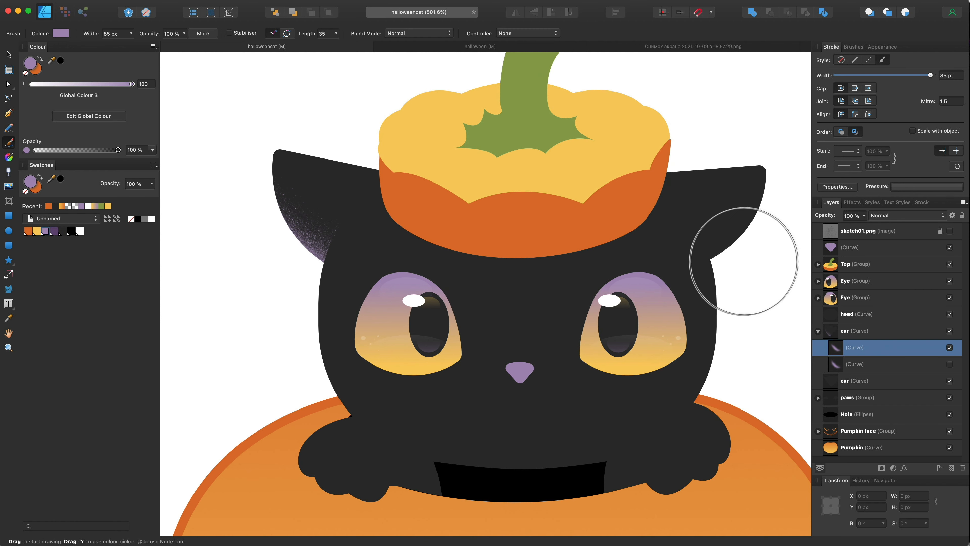
{"action": "key", "text": "super+z"}
{"action": "left_click", "coordinate": [855, 317]}
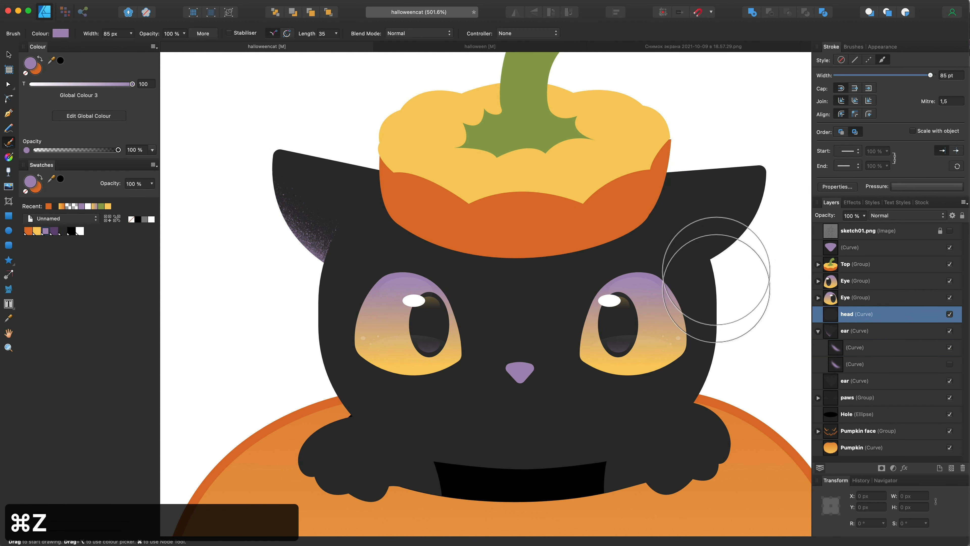
{"action": "mouse_move", "coordinate": [762, 223]}
{"action": "left_mouse_down"}
{"action": "mouse_move", "coordinate": [726, 254]}
{"action": "mouse_move", "coordinate": [721, 272]}
{"action": "left_mouse_up"}
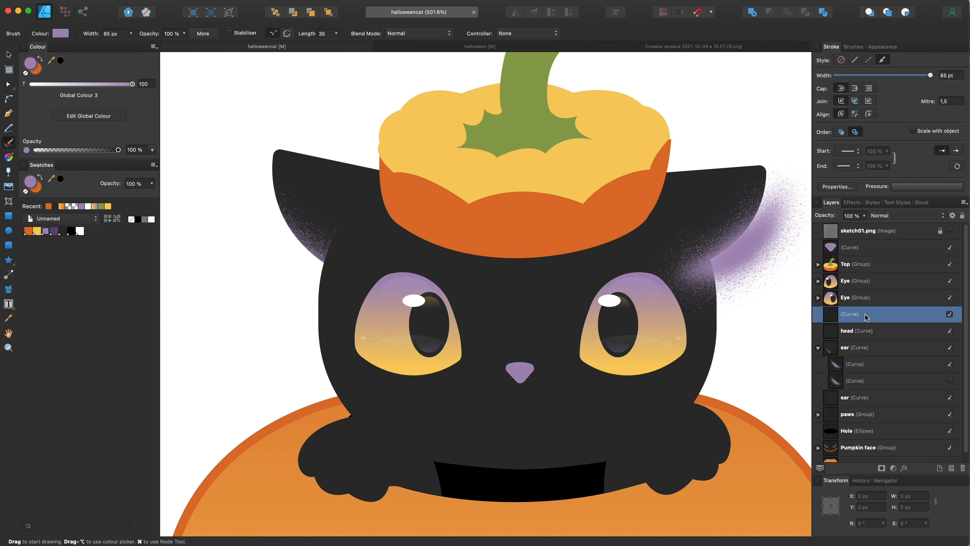
{"action": "left_click_drag", "start_coordinate": [903, 403], "coordinate": [903, 403]}
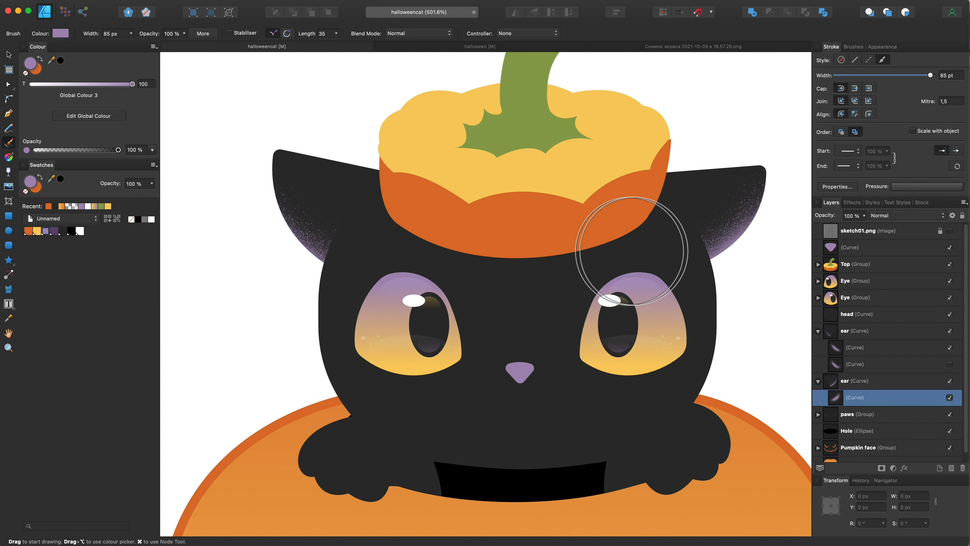
Paint an 85 pt purple grain stroke along the lower left edge of the cat's head, placed above the head layer
{"action": "scroll", "coordinate": [541, 156], "scroll_direction": "down", "scroll_amount": 5}
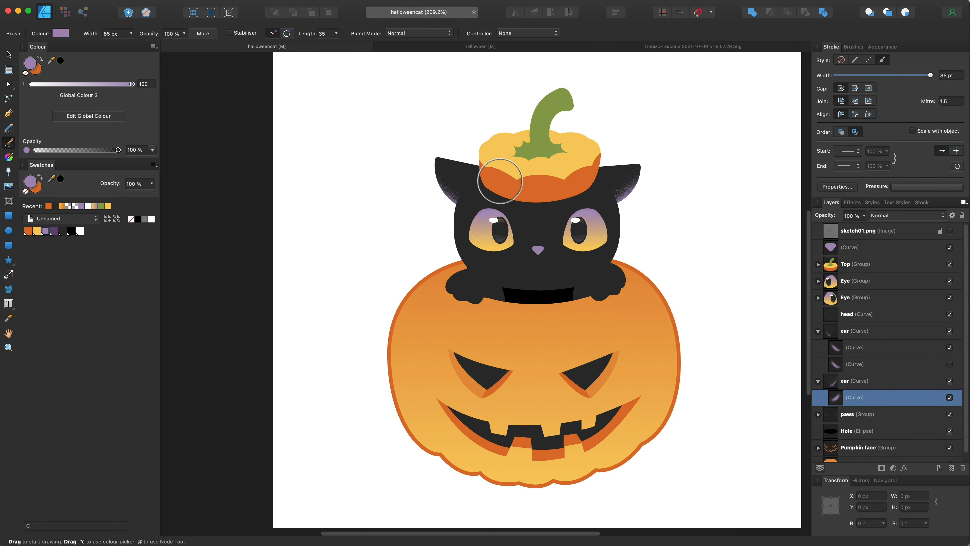
{"action": "scroll", "coordinate": [500, 181], "scroll_direction": "up", "scroll_amount": 2}
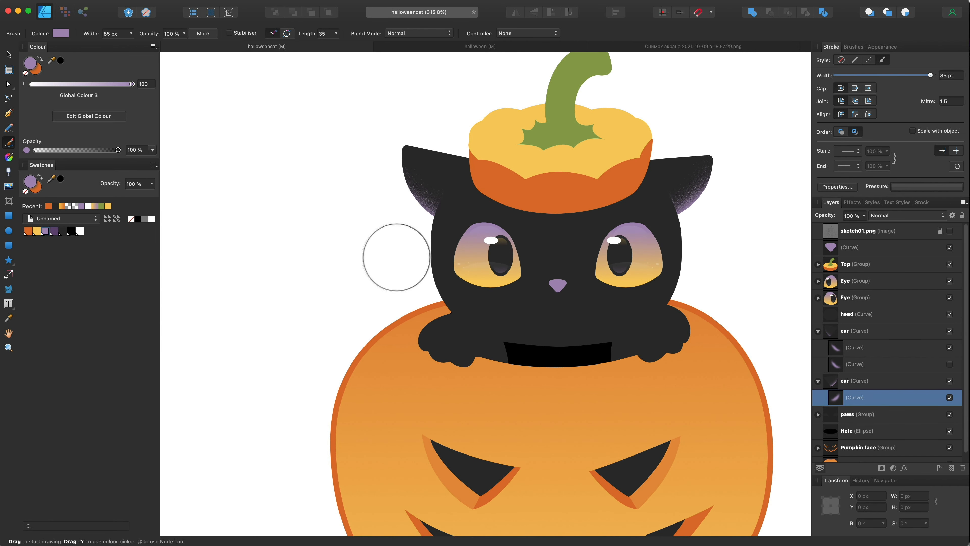
{"action": "key", "text": "super+z"}
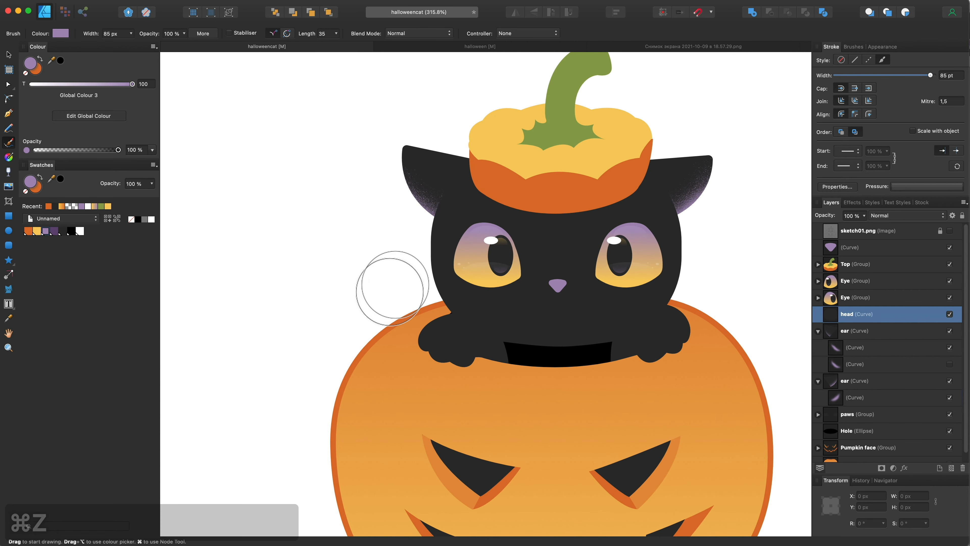
{"action": "mouse_move", "coordinate": [398, 260]}
{"action": "left_mouse_down"}
{"action": "mouse_move", "coordinate": [453, 320]}
{"action": "mouse_move", "coordinate": [531, 336]}
{"action": "left_mouse_up"}
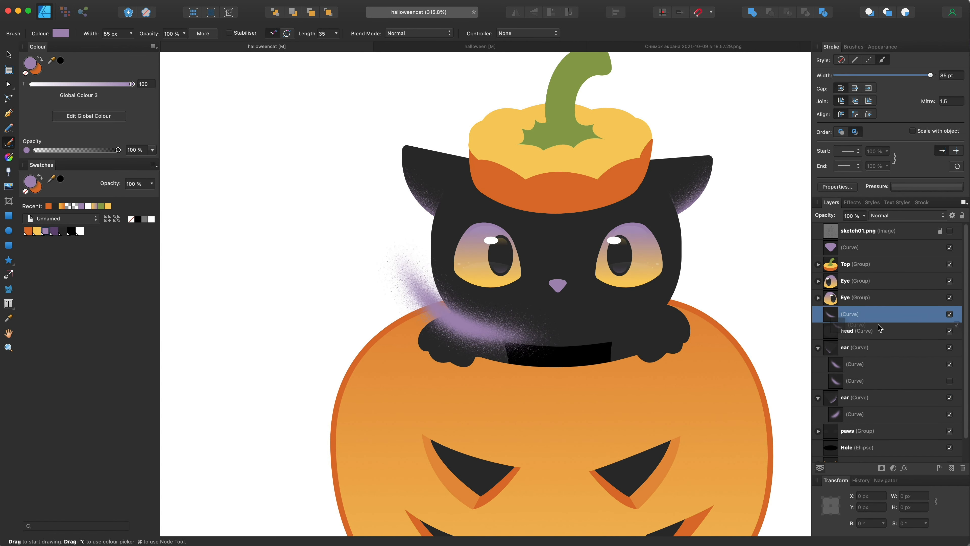
Clip the purple grain stroke inside the head curve and reshape its nodes to follow the whole chin from cheek to cheek
{"action": "left_click_drag", "start_coordinate": [879, 328], "coordinate": [882, 331]}
{"action": "left_click", "coordinate": [9, 84]}
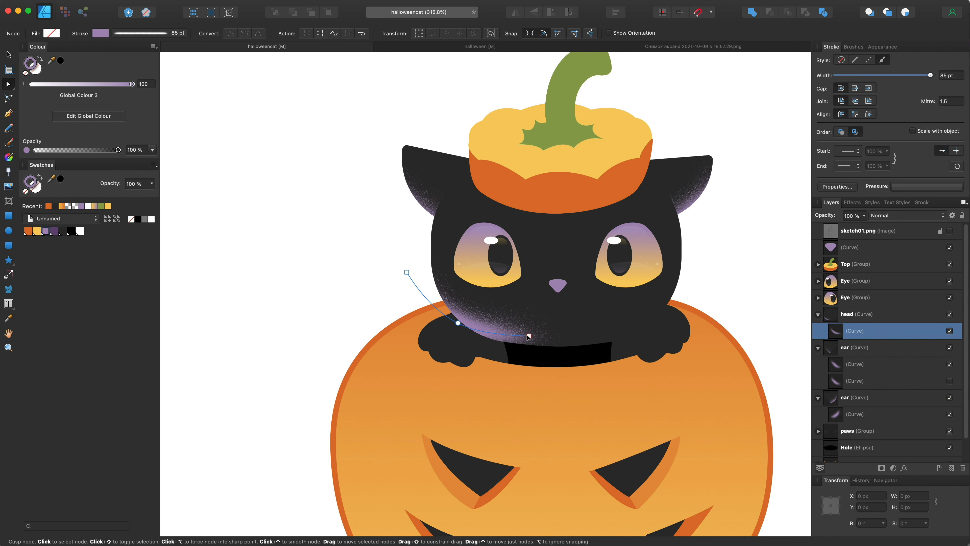
{"action": "left_click_drag", "start_coordinate": [529, 336], "coordinate": [687, 304]}
{"action": "mouse_move", "coordinate": [458, 323]}
{"action": "left_mouse_down"}
{"action": "mouse_move", "coordinate": [566, 351]}
{"action": "mouse_move", "coordinate": [448, 350]}
{"action": "left_mouse_up"}
{"action": "left_click_drag", "start_coordinate": [578, 351], "coordinate": [652, 347]}
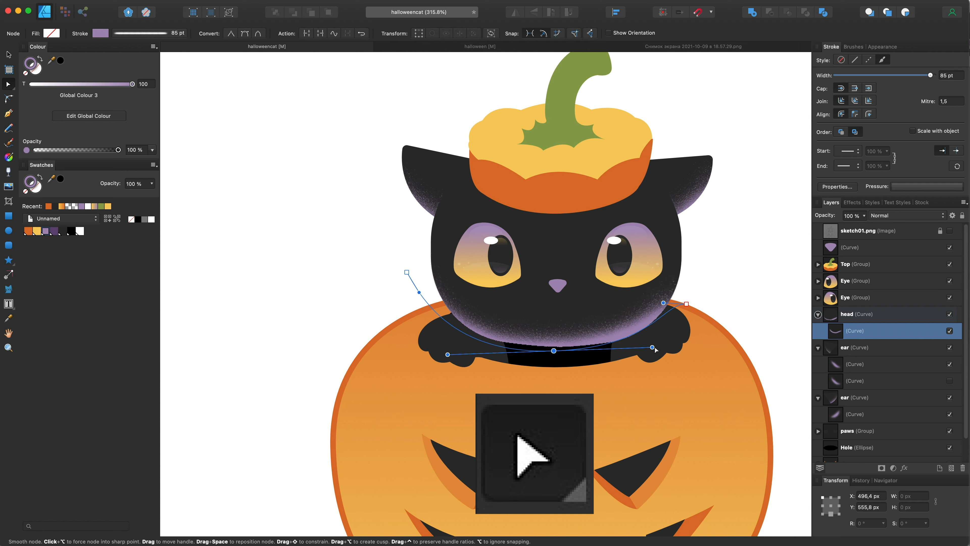
{"action": "left_click_drag", "start_coordinate": [664, 302], "coordinate": [694, 293]}
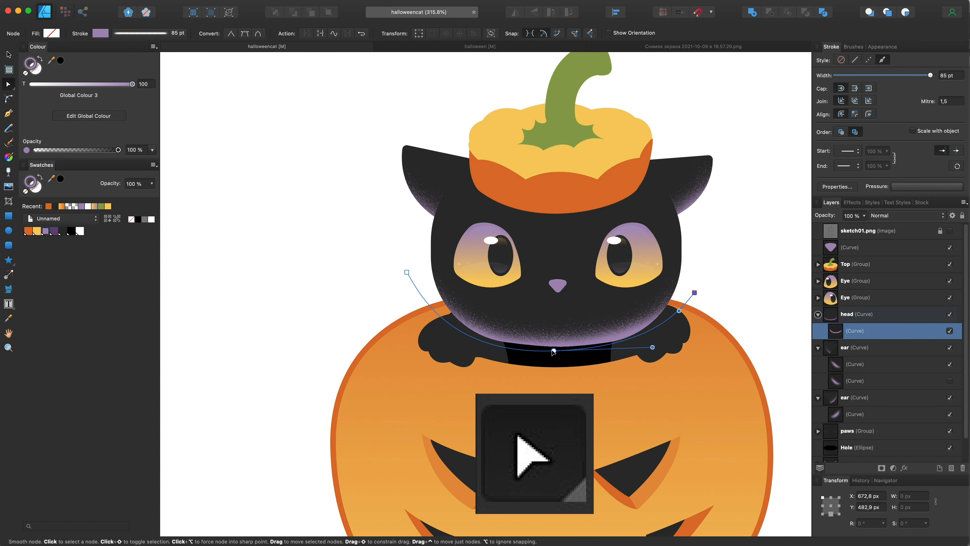
{"action": "left_click_drag", "start_coordinate": [554, 351], "coordinate": [563, 355]}
Move the paws group above the head curve in the layer order
{"action": "left_click", "coordinate": [862, 313]}
{"action": "scroll", "coordinate": [485, 341], "scroll_direction": "up", "scroll_amount": 4}
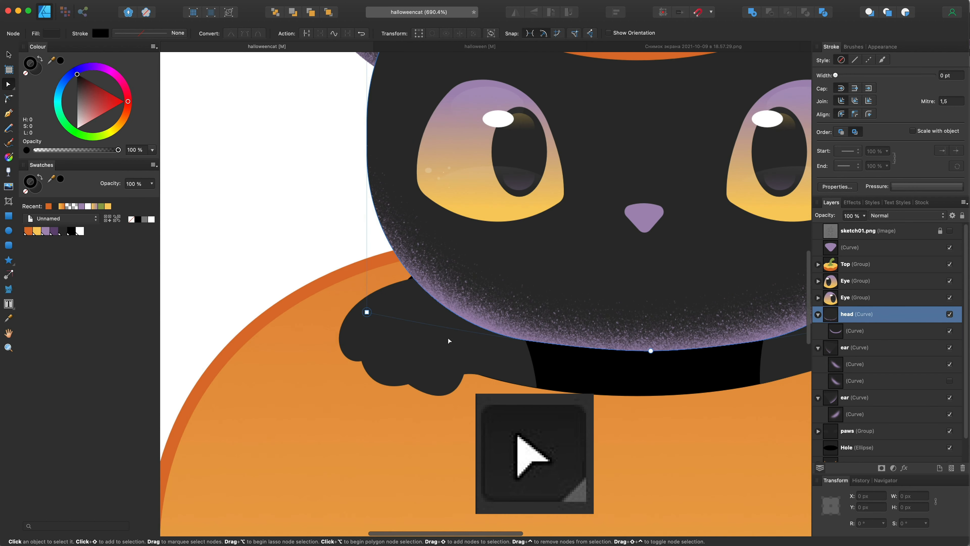
{"action": "scroll", "coordinate": [642, 353], "scroll_direction": "right", "scroll_amount": 3}
{"action": "left_click", "coordinate": [817, 315]}
{"action": "scroll", "coordinate": [638, 352], "scroll_direction": "down", "scroll_amount": 3}
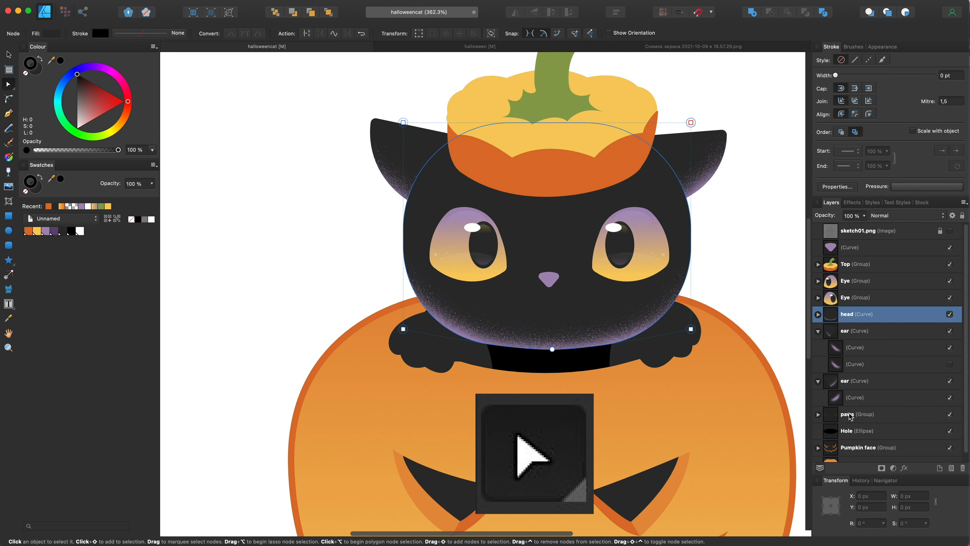
{"action": "left_click_drag", "start_coordinate": [850, 416], "coordinate": [848, 308]}
{"action": "scroll", "coordinate": [729, 325], "scroll_direction": "down", "scroll_amount": 2}
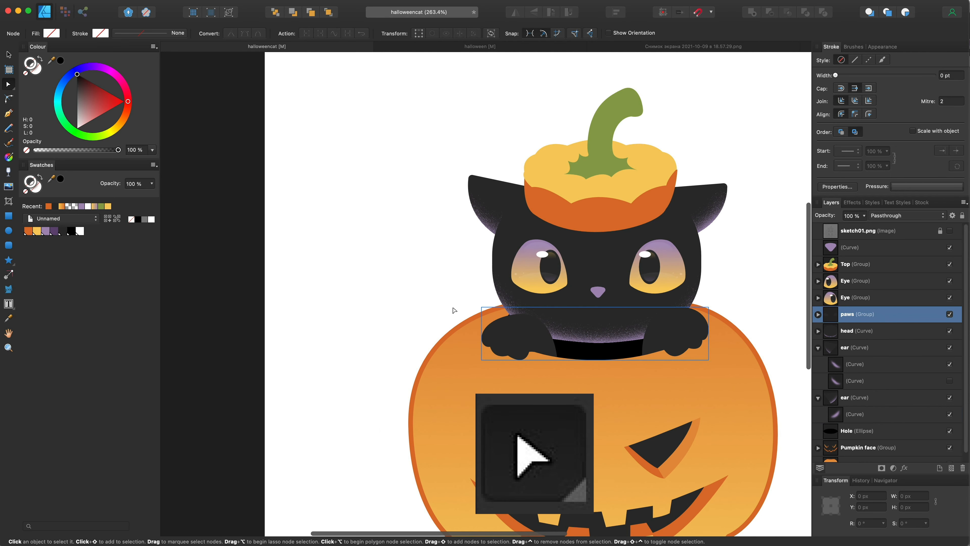
Set the width of the chin shading stroke inside the head to 150 pt
{"action": "left_click", "coordinate": [851, 332]}
{"action": "left_click", "coordinate": [818, 331]}
{"action": "left_click", "coordinate": [837, 347]}
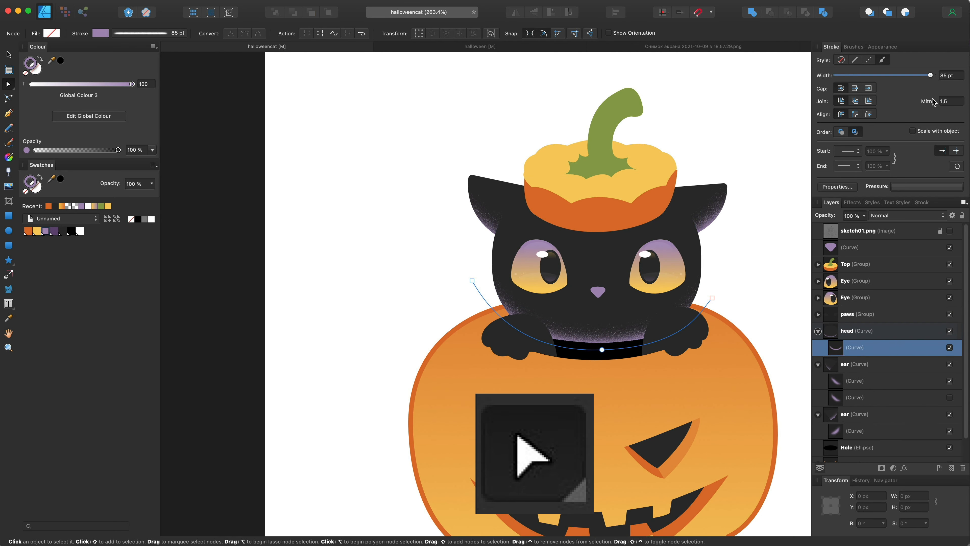
{"action": "left_click_drag", "start_coordinate": [930, 76], "coordinate": [934, 75]}
{"action": "type", "text": "2"}
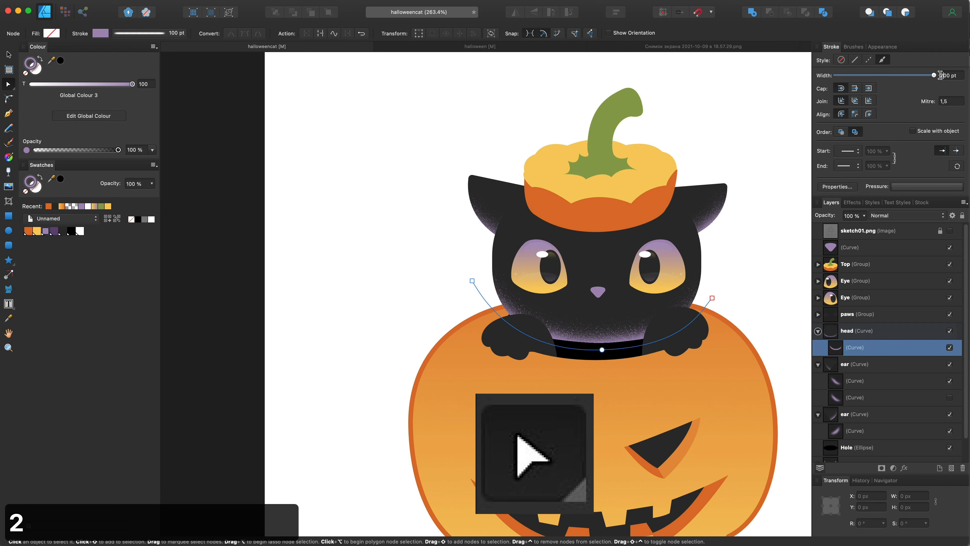
{"action": "key", "text": "Return"}
{"action": "type", "text": "15"}
{"action": "key", "text": "Right"}
{"action": "key", "text": "BackSpace"}
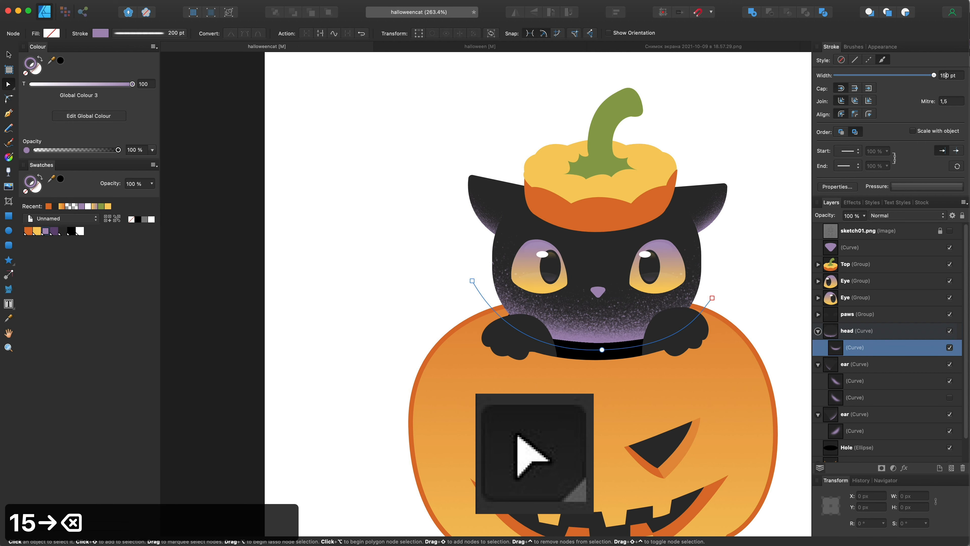
{"action": "key", "text": "Return"}
Lower the chin shading stroke's opacity to 30 % and deselect it to check the whole illustration
{"action": "left_click_drag", "start_coordinate": [864, 216], "coordinate": [805, 230]}
{"action": "left_click", "coordinate": [198, 174]}
{"action": "scroll", "coordinate": [198, 174], "scroll_direction": "down", "scroll_amount": 5}
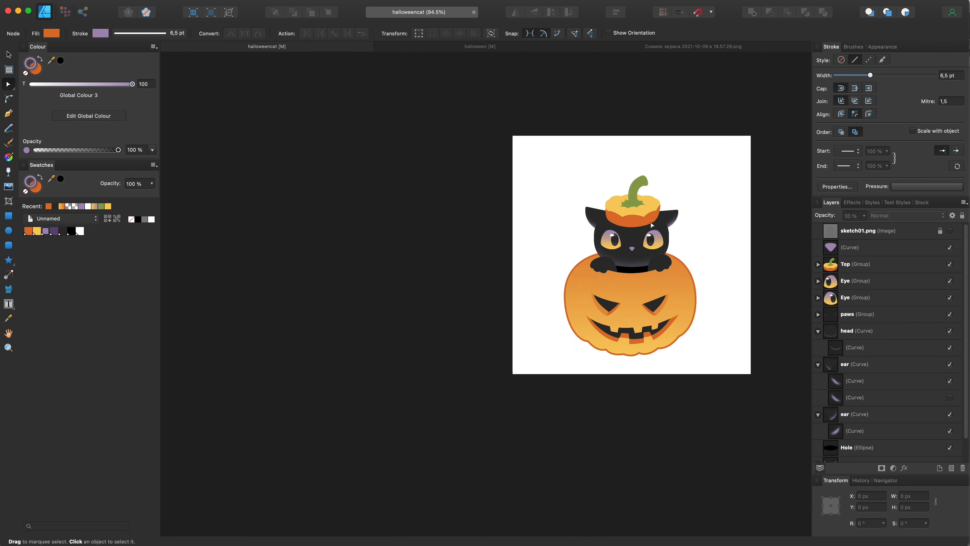
Paint a purple grain stroke across the cat's left cheek with the Brush tool and clip it inside the head curve
{"action": "scroll", "coordinate": [198, 174], "scroll_direction": "up", "scroll_amount": 8}
{"action": "left_click", "coordinate": [8, 143]}
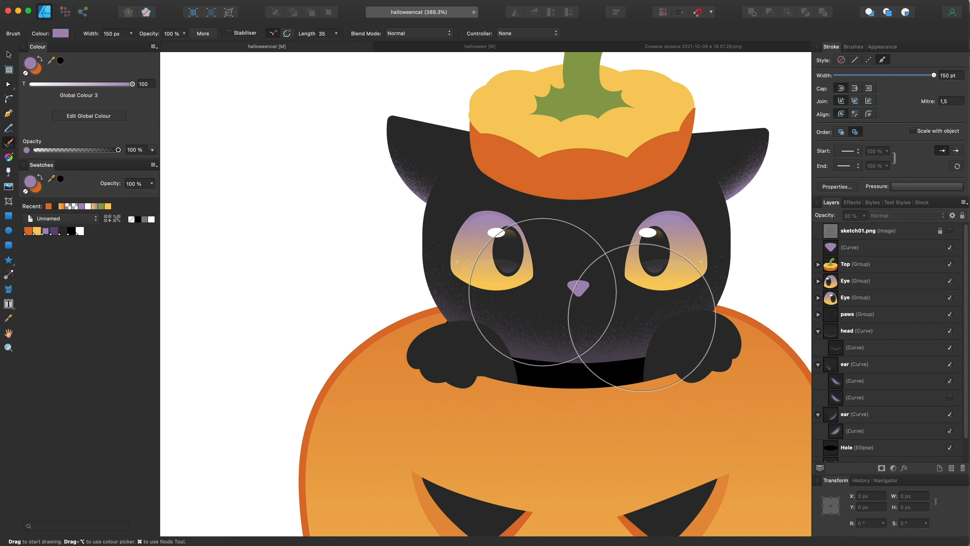
{"action": "left_click", "coordinate": [856, 331]}
{"action": "mouse_move", "coordinate": [405, 298]}
{"action": "left_mouse_down"}
{"action": "mouse_move", "coordinate": [488, 325]}
{"action": "mouse_move", "coordinate": [508, 321]}
{"action": "left_mouse_up"}
{"action": "left_click_drag", "start_coordinate": [891, 353], "coordinate": [890, 354]}
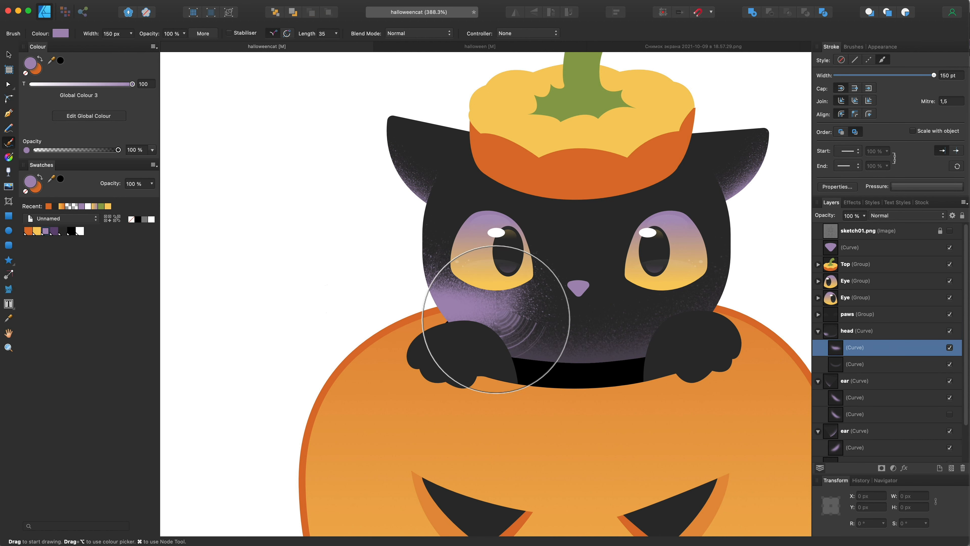
Refine the left cheek stroke by deleting a node, moving its outer end outward and setting its width to 90 pt
{"action": "key", "text": "a"}
{"action": "left_click", "coordinate": [498, 311]}
{"action": "key", "text": "BackSpace"}
{"action": "left_click_drag", "start_coordinate": [934, 75], "coordinate": [932, 76]}
{"action": "left_click", "coordinate": [8, 54]}
{"action": "left_click_drag", "start_coordinate": [435, 304], "coordinate": [415, 273]}
{"action": "key", "text": "a"}
Apply the fainter 250 Grain Texture brush to the left cheek stroke and set its width to 90 pt
{"action": "left_click", "coordinate": [853, 47]}
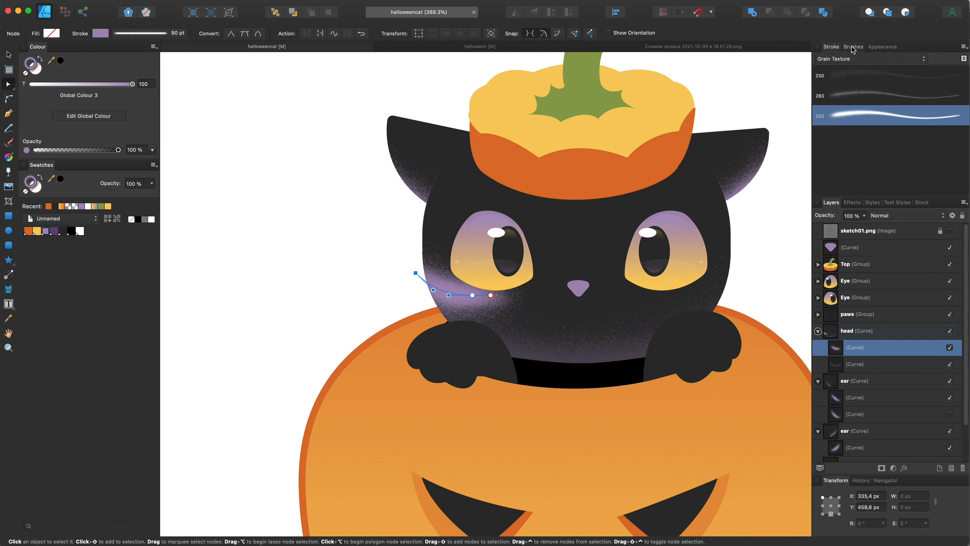
{"action": "left_click", "coordinate": [854, 80]}
{"action": "left_click", "coordinate": [831, 46]}
{"action": "left_click_drag", "start_coordinate": [934, 75], "coordinate": [931, 75]}
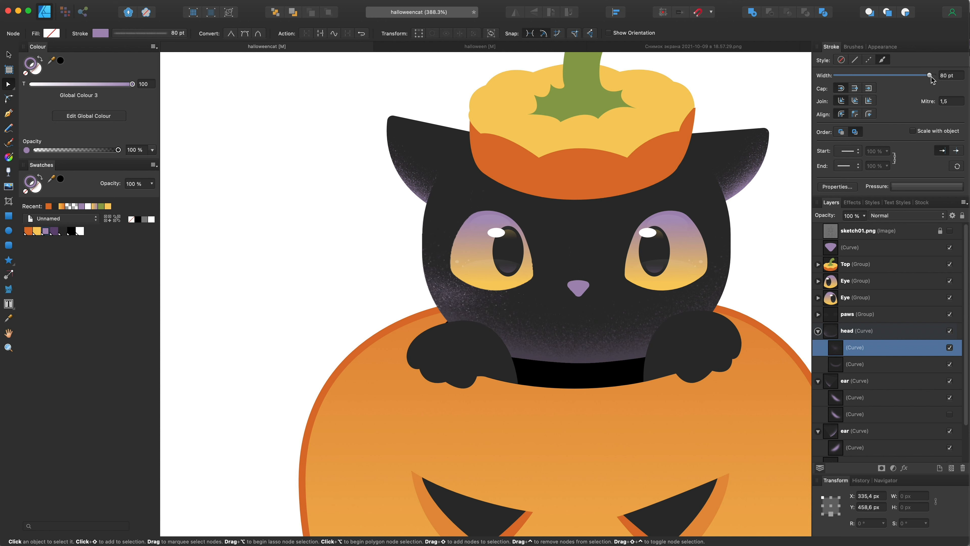
Place a horizontally mirrored copy of the left cheek stroke on the cat's right cheek
{"action": "key", "text": "v"}
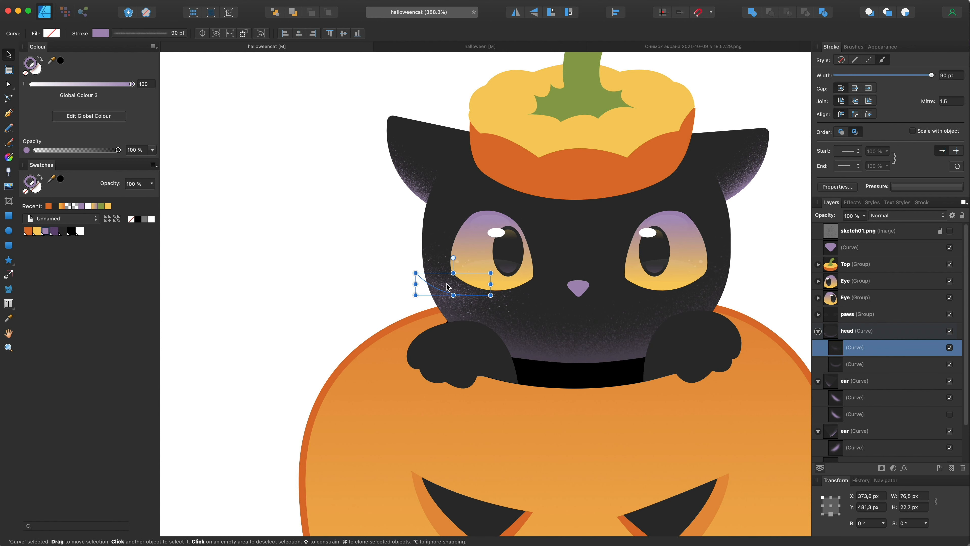
{"action": "left_click_drag", "start_coordinate": [445, 284], "coordinate": [706, 287]}
{"action": "scroll", "coordinate": [756, 166], "scroll_direction": "down", "scroll_amount": 6}
{"action": "scroll", "coordinate": [755, 158], "scroll_direction": "up", "scroll_amount": 6}
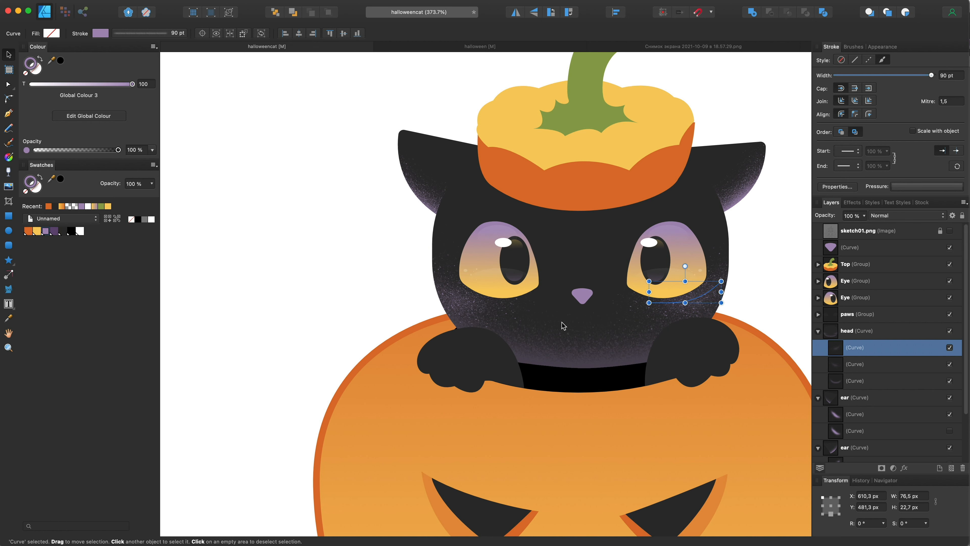
Draw a closed curve over the innermost toe of the left paw with the Pen tool, starting its edge at the toe notch
{"action": "left_click", "coordinate": [480, 360]}
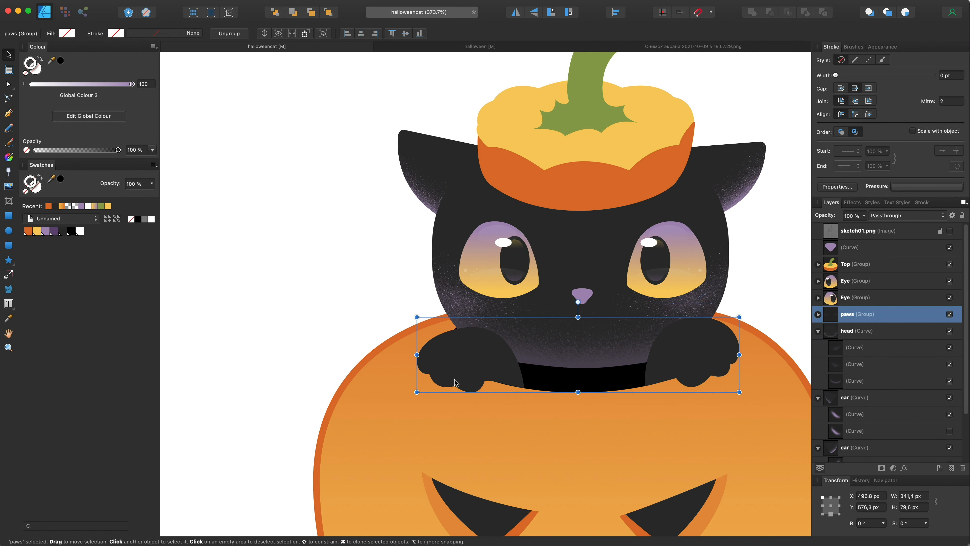
{"action": "scroll", "coordinate": [452, 380], "scroll_direction": "up", "scroll_amount": 5}
{"action": "key", "text": "a"}
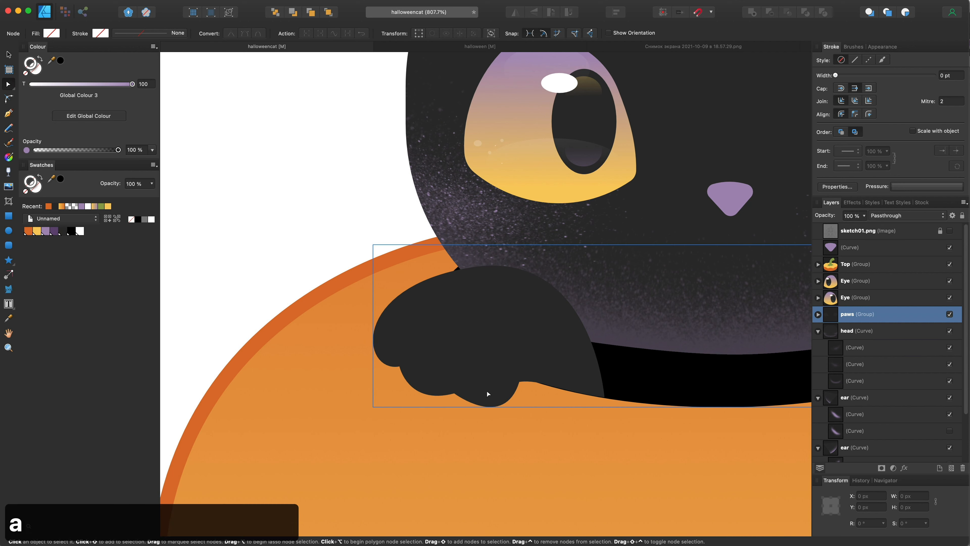
{"action": "left_click", "coordinate": [455, 393]}
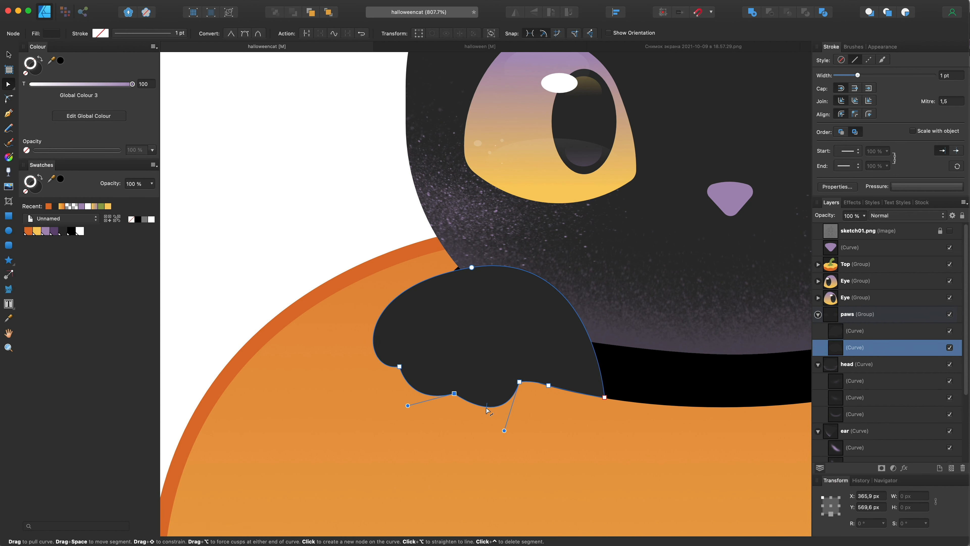
{"action": "left_click_drag", "start_coordinate": [450, 397], "coordinate": [456, 402]}
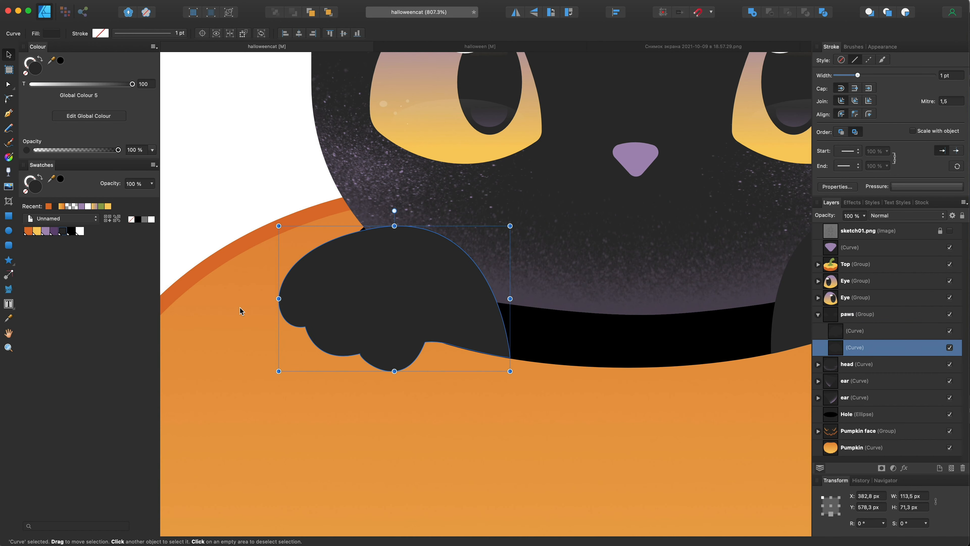
{"action": "left_click", "coordinate": [8, 113]}
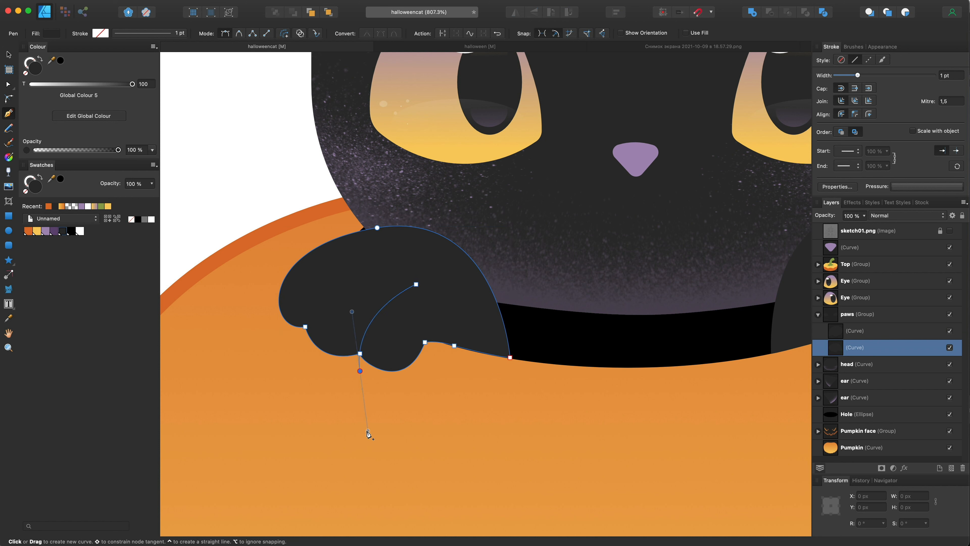
{"action": "left_click_drag", "start_coordinate": [416, 284], "coordinate": [420, 406]}
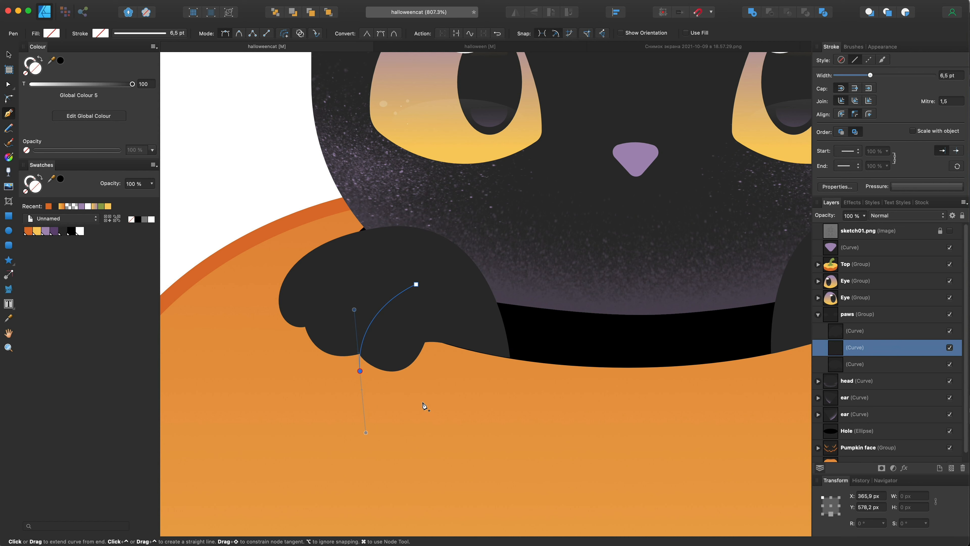
{"action": "left_click_drag", "start_coordinate": [360, 370], "coordinate": [360, 355]}
{"action": "left_click_drag", "start_coordinate": [416, 379], "coordinate": [427, 372]}
{"action": "left_click", "coordinate": [422, 291]}
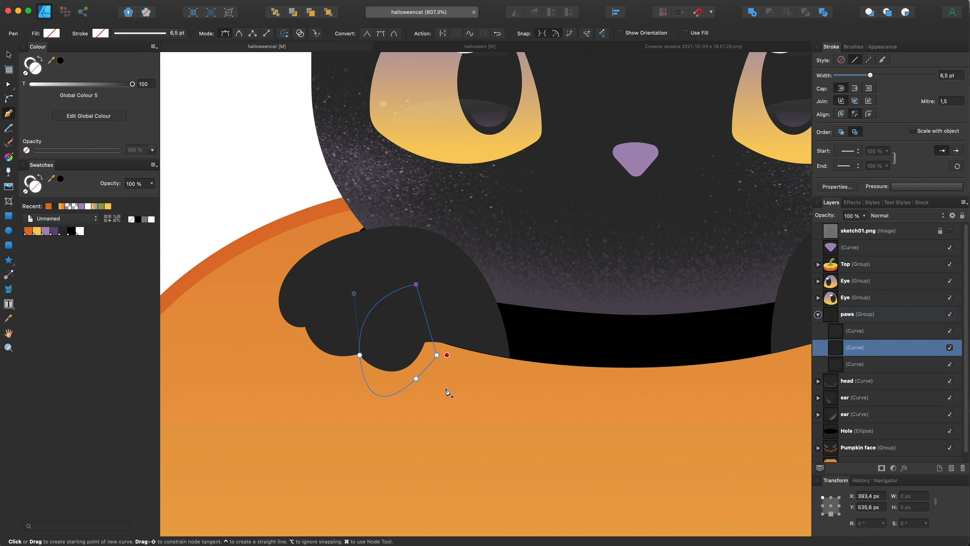
Fill the toe shape with the dark grey Global Colour 5 swatch and clip it inside the left paw curve
{"action": "scroll", "coordinate": [382, 340], "scroll_direction": "up", "scroll_amount": 5}
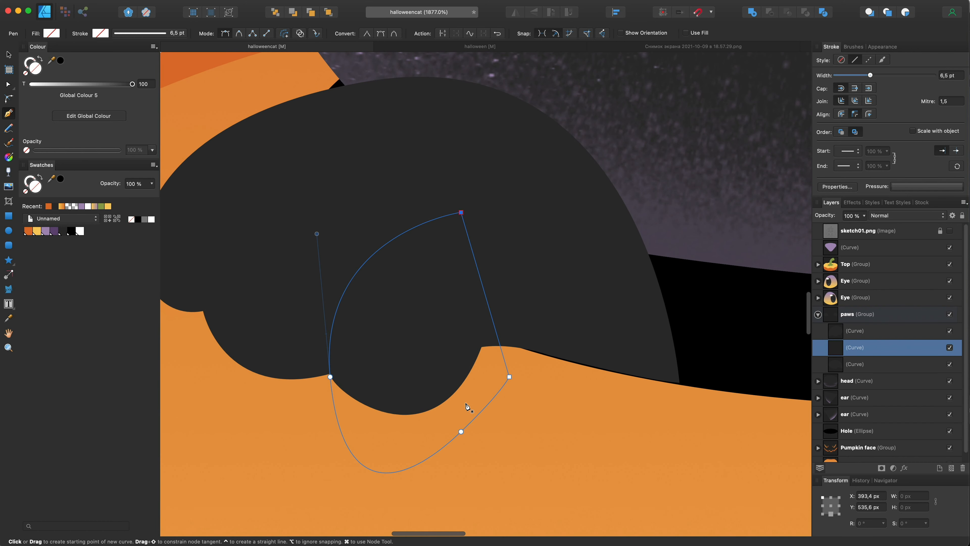
{"action": "left_click", "coordinate": [63, 231]}
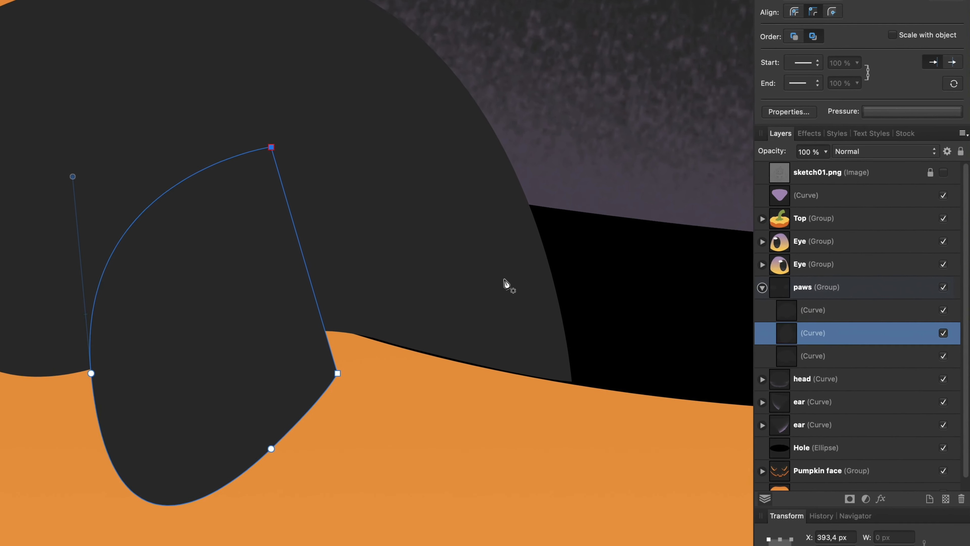
{"action": "left_click_drag", "start_coordinate": [813, 339], "coordinate": [777, 368]}
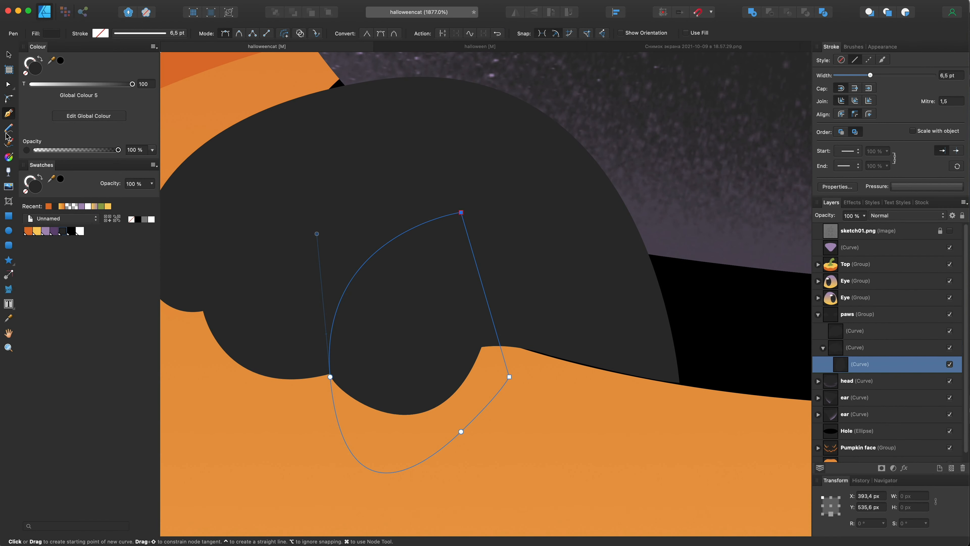
Paint a purple Global Colour 3 grain stroke along the toe's inner edge and clip it inside the toe shape
{"action": "left_click", "coordinate": [11, 145]}
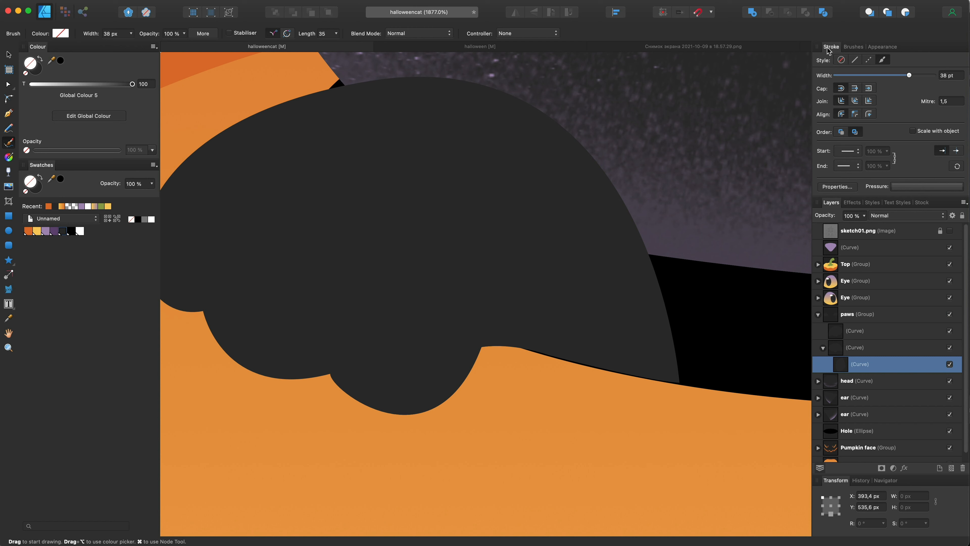
{"action": "left_click", "coordinate": [44, 232]}
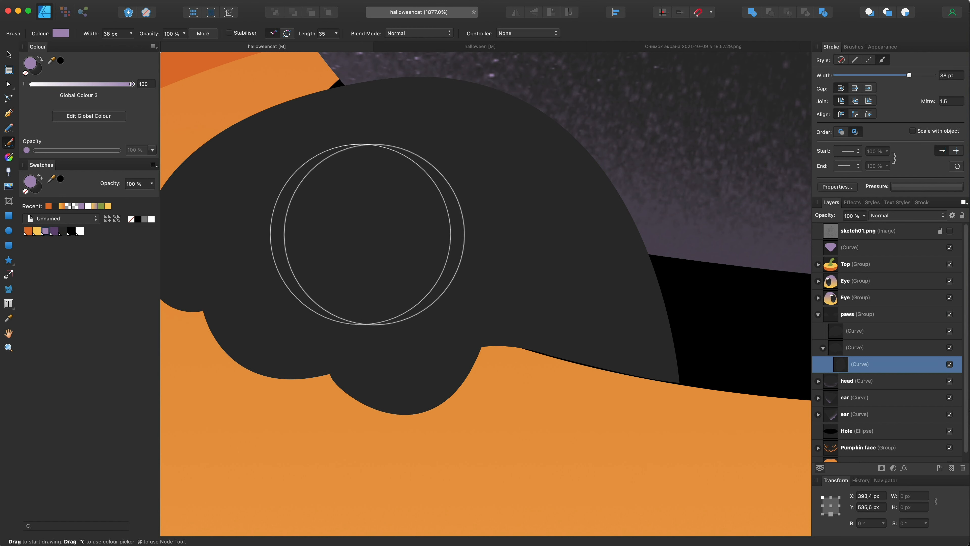
{"action": "mouse_move", "coordinate": [336, 210]}
{"action": "left_mouse_down"}
{"action": "mouse_move", "coordinate": [320, 401]}
{"action": "mouse_move", "coordinate": [388, 414]}
{"action": "left_mouse_up"}
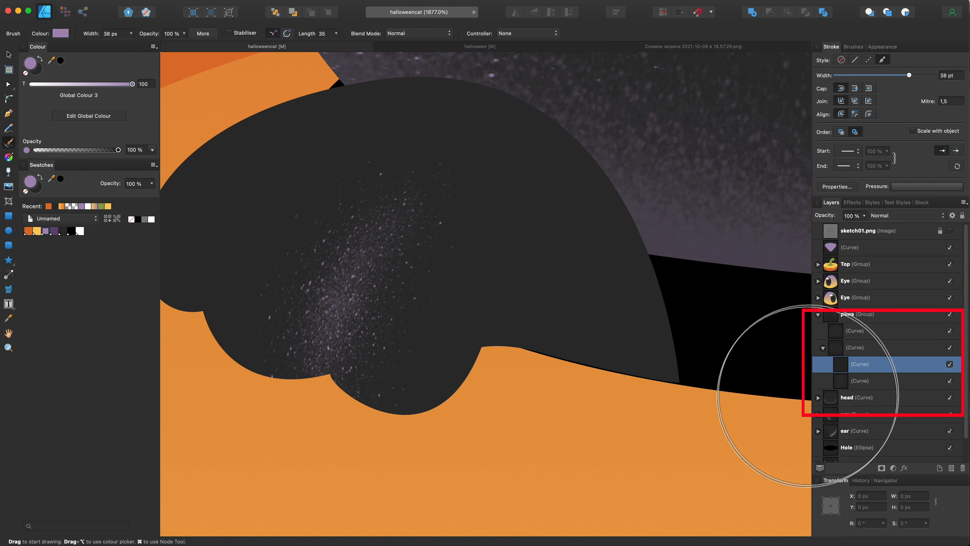
{"action": "left_click_drag", "start_coordinate": [891, 389], "coordinate": [892, 389]}
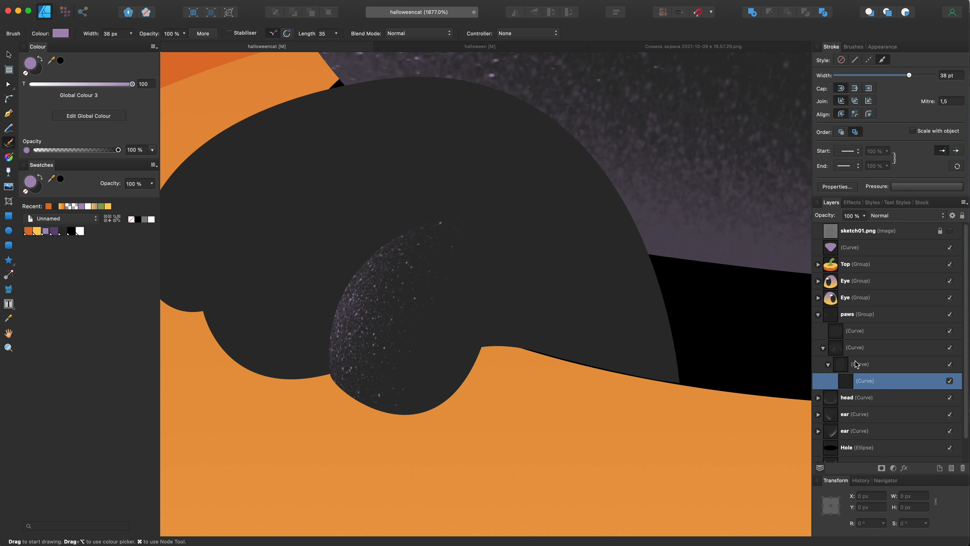
Paint additional purple grain strokes around the toe's lower edge to build up its shading
{"action": "left_click_drag", "start_coordinate": [375, 436], "coordinate": [422, 317]}
{"action": "scroll", "coordinate": [422, 318], "scroll_direction": "down", "scroll_amount": 10}
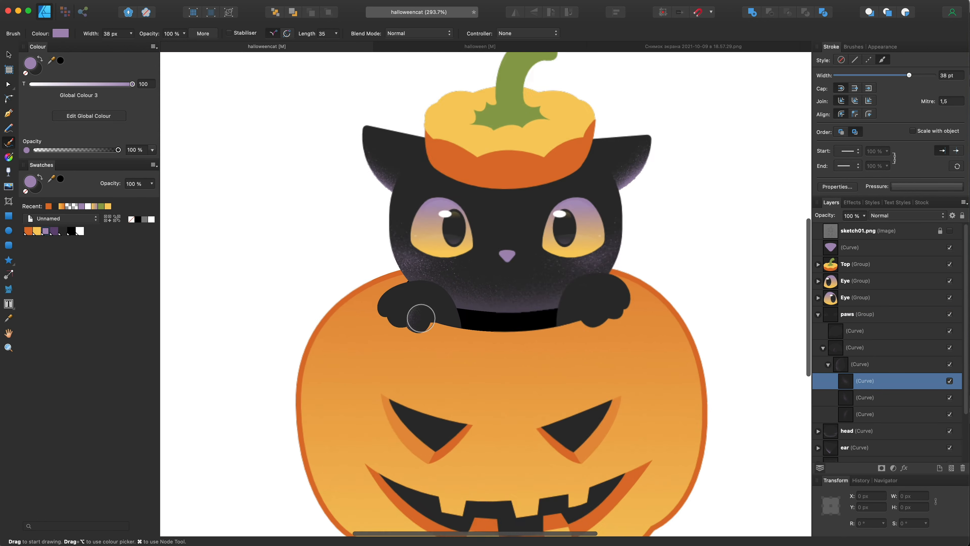
{"action": "scroll", "coordinate": [465, 320], "scroll_direction": "up", "scroll_amount": 8}
{"action": "mouse_move", "coordinate": [321, 309]}
{"action": "left_mouse_down"}
{"action": "mouse_move", "coordinate": [329, 343]}
{"action": "mouse_move", "coordinate": [362, 364]}
{"action": "mouse_move", "coordinate": [399, 359]}
{"action": "left_mouse_up"}
{"action": "scroll", "coordinate": [295, 255], "scroll_direction": "down", "scroll_amount": 8}
{"action": "scroll", "coordinate": [296, 255], "scroll_direction": "down", "scroll_amount": 4}
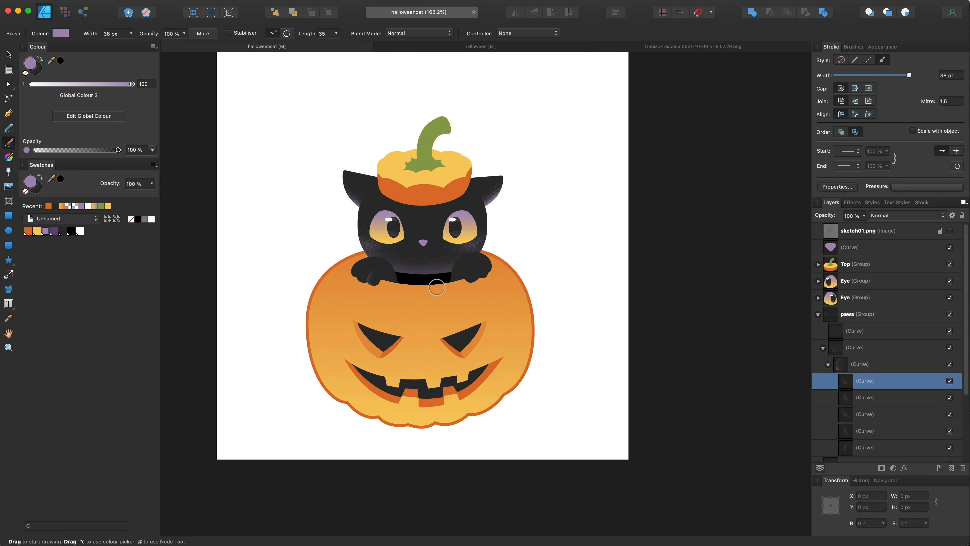
Delete the surplus grain strokes inside the toe shape, keeping only the topmost one
{"action": "scroll", "coordinate": [383, 282], "scroll_direction": "up", "scroll_amount": 9}
{"action": "scroll", "coordinate": [322, 110], "scroll_direction": "left", "scroll_amount": 3}
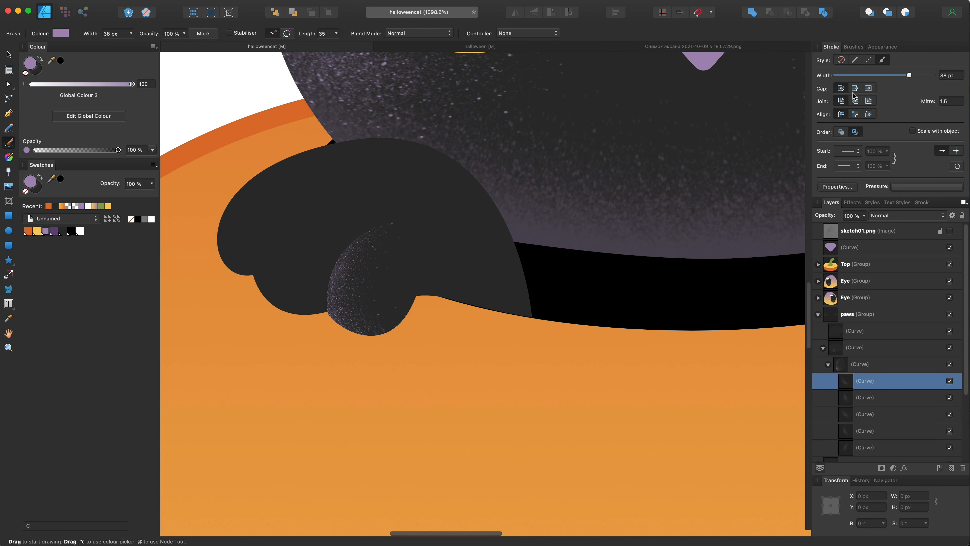
{"action": "scroll", "coordinate": [878, 344], "scroll_direction": "down", "scroll_amount": 1}
{"action": "left_click", "coordinate": [898, 432], "text": "shift"}
{"action": "key", "text": "BackSpace"}
{"action": "left_click", "coordinate": [856, 382]}
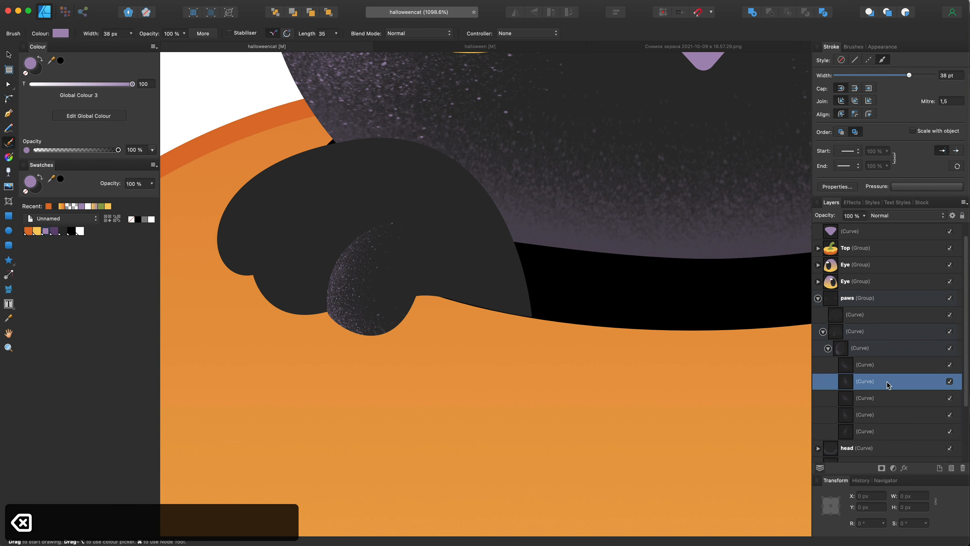
{"action": "left_click", "coordinate": [882, 430], "text": "shift"}
{"action": "key", "text": "BackSpace"}
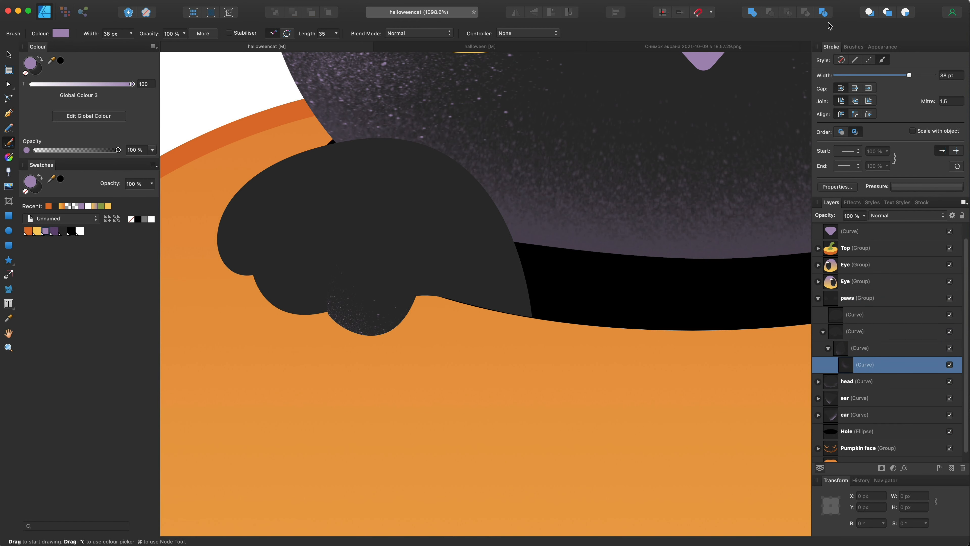
Set the grain brush width to 60 pt and paint a purple stroke along the left paw toe's outer edge
{"action": "left_click", "coordinate": [853, 47]}
{"action": "left_click", "coordinate": [856, 115]}
{"action": "left_click", "coordinate": [833, 47]}
{"action": "left_click_drag", "start_coordinate": [932, 75], "coordinate": [928, 76]}
{"action": "mouse_move", "coordinate": [331, 254]}
{"action": "left_mouse_down"}
{"action": "mouse_move", "coordinate": [316, 273]}
{"action": "mouse_move", "coordinate": [320, 366]}
{"action": "left_mouse_up"}
{"action": "key", "text": "super+z"}
{"action": "mouse_move", "coordinate": [316, 224]}
{"action": "left_mouse_down"}
{"action": "mouse_move", "coordinate": [333, 329]}
{"action": "mouse_move", "coordinate": [350, 360]}
{"action": "mouse_move", "coordinate": [387, 367]}
{"action": "mouse_move", "coordinate": [331, 363]}
{"action": "left_mouse_up"}
Delete the surplus node from the purple grain stroke and bend its curve around the toe's outer edge
{"action": "scroll", "coordinate": [483, 143], "scroll_direction": "down", "scroll_amount": 8}
{"action": "scroll", "coordinate": [483, 143], "scroll_direction": "up", "scroll_amount": 8}
{"action": "left_click", "coordinate": [8, 84]}
{"action": "mouse_move", "coordinate": [343, 192]}
{"action": "left_mouse_down"}
{"action": "mouse_move", "coordinate": [279, 270]}
{"action": "mouse_move", "coordinate": [345, 199]}
{"action": "left_mouse_up"}
{"action": "key", "text": "BackSpace"}
{"action": "left_click_drag", "start_coordinate": [350, 235], "coordinate": [242, 291]}
{"action": "left_click", "coordinate": [4, 54]}
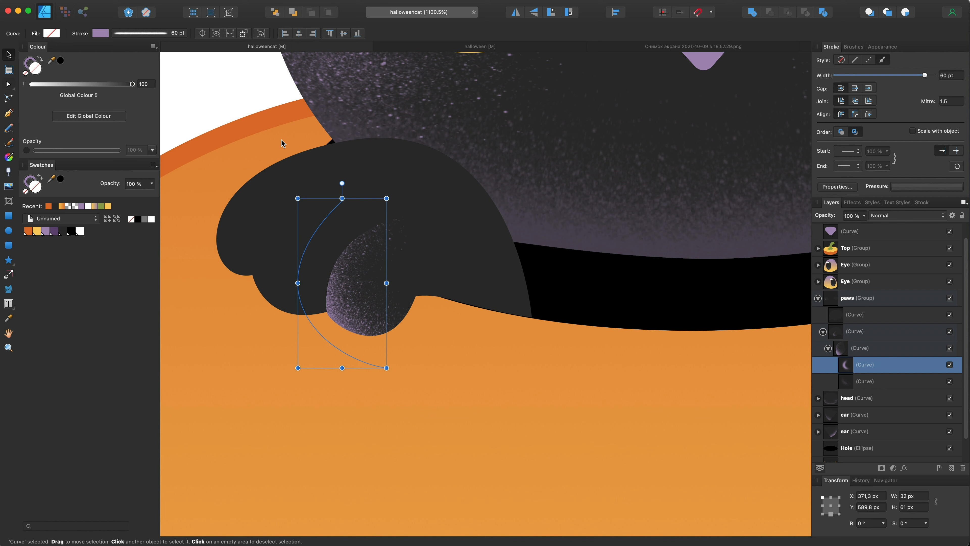
Duplicate the shaded toe onto the left paw's middle toe and place the copy behind the original
{"action": "left_click", "coordinate": [829, 348]}
{"action": "left_click", "coordinate": [841, 354]}
{"action": "left_click_drag", "start_coordinate": [382, 297], "coordinate": [310, 275]}
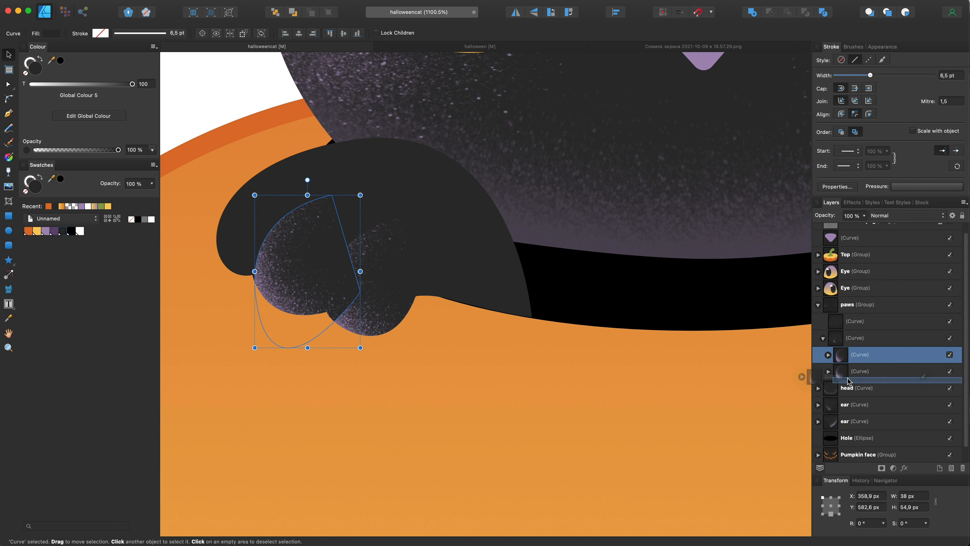
{"action": "left_click_drag", "start_coordinate": [847, 380], "coordinate": [848, 380]}
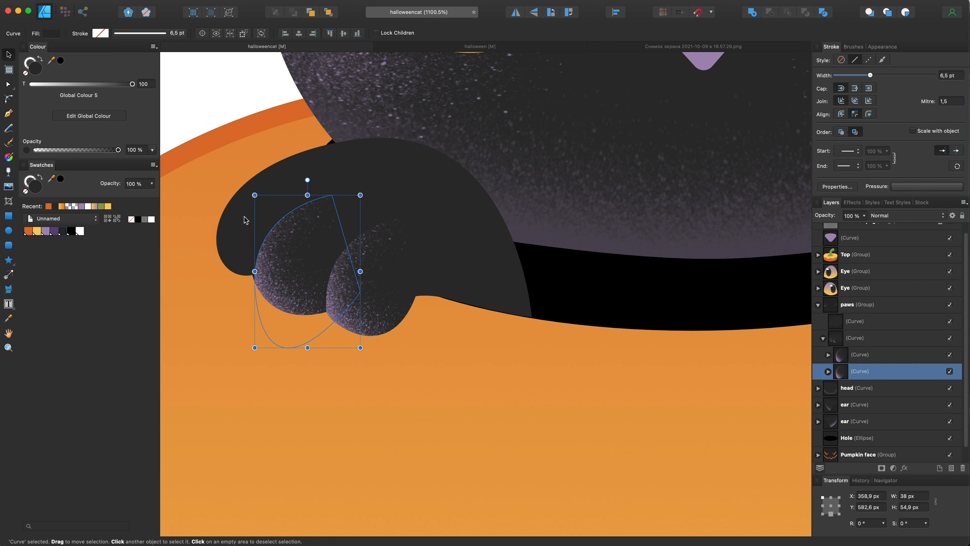
Duplicate the middle toe onto the left paw's outermost toe and place the copy behind the other two toes
{"action": "left_click", "coordinate": [332, 207], "text": "super"}
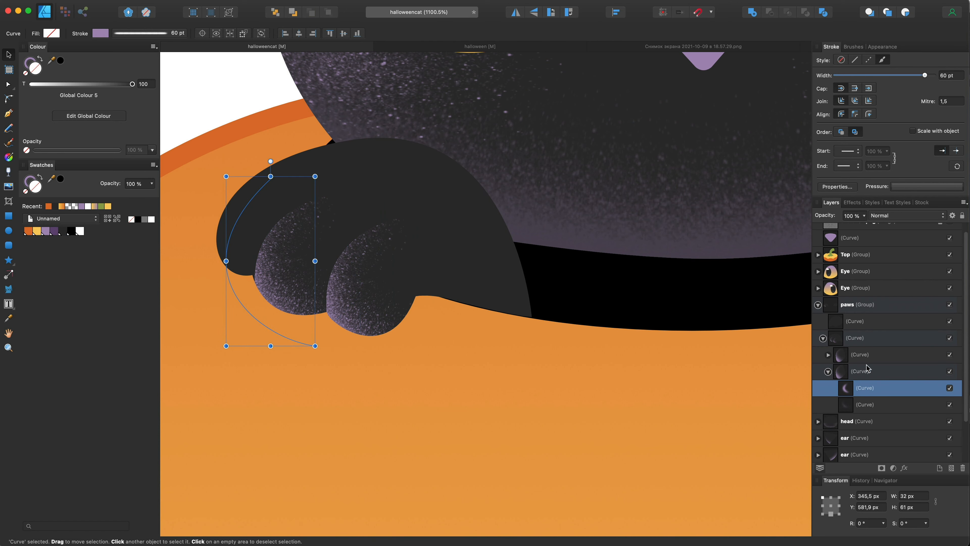
{"action": "left_click", "coordinate": [828, 373]}
{"action": "left_click", "coordinate": [871, 375]}
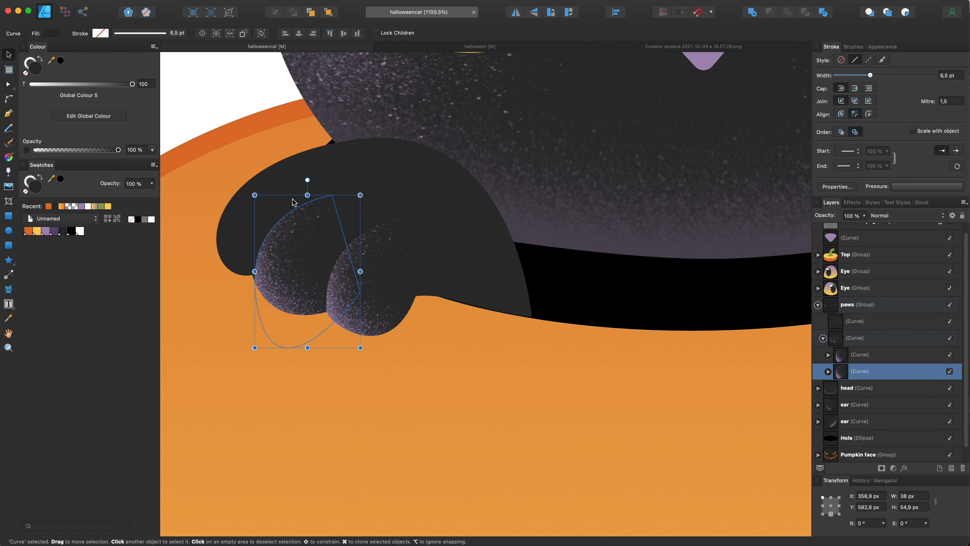
{"action": "left_click_drag", "start_coordinate": [302, 279], "coordinate": [258, 237]}
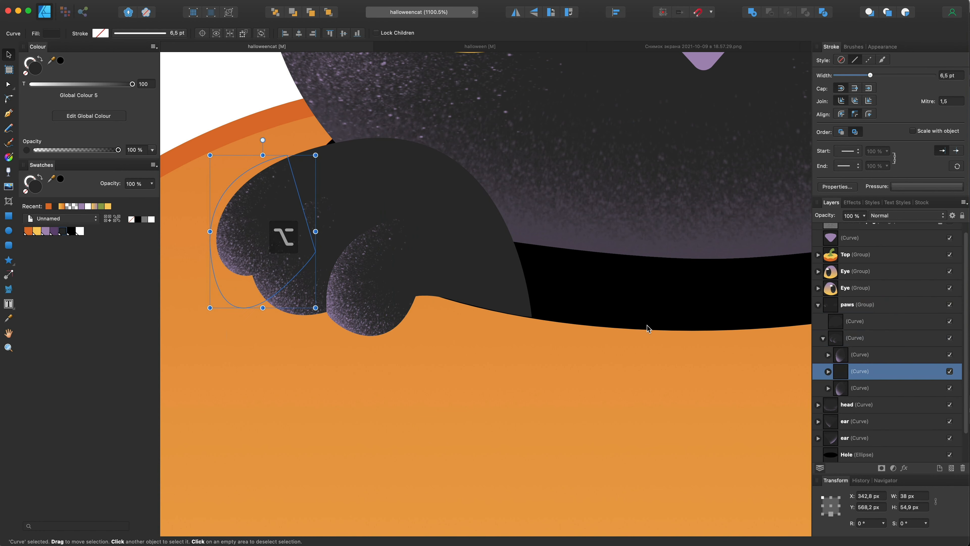
{"action": "left_click_drag", "start_coordinate": [844, 394], "coordinate": [844, 396]}
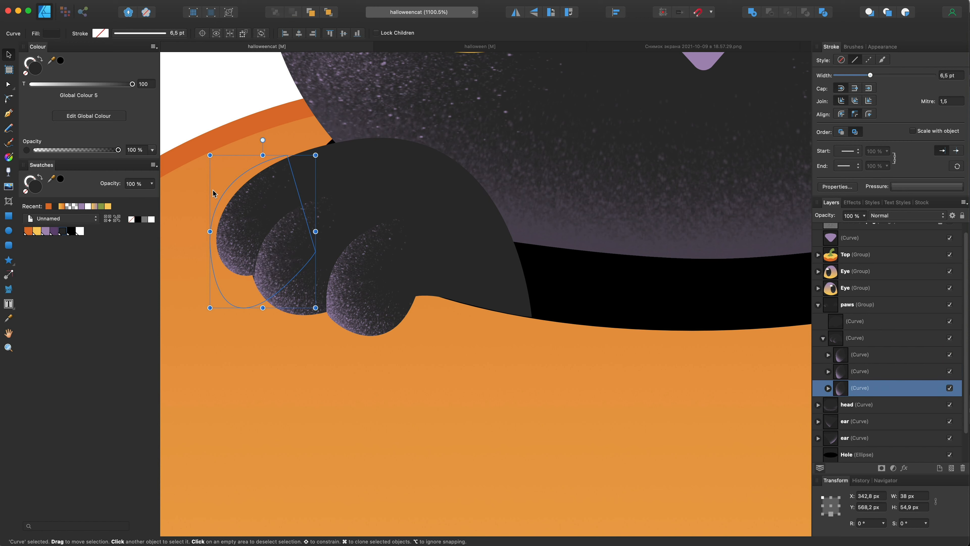
{"action": "scroll", "coordinate": [235, 177], "scroll_direction": "down", "scroll_amount": 10}
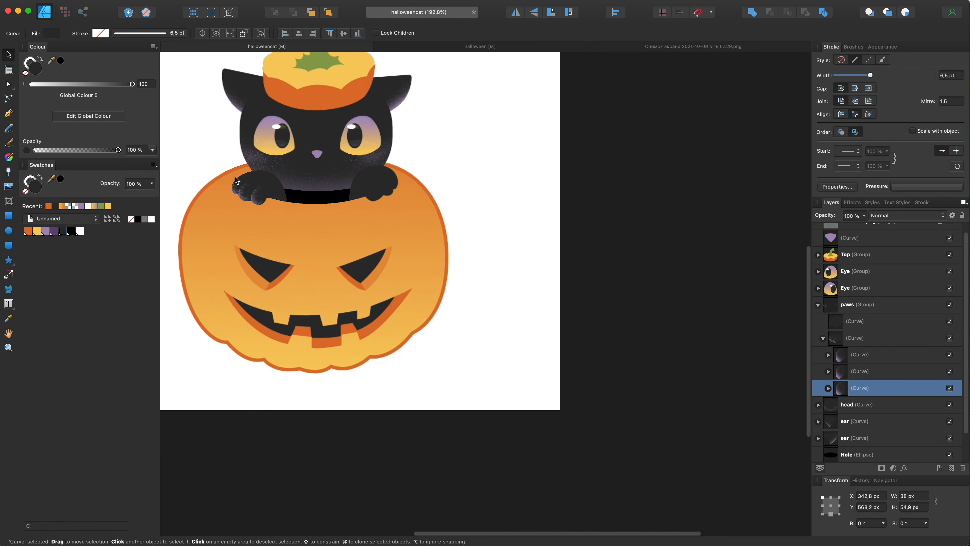
{"action": "left_click", "coordinate": [605, 241]}
Copy the left paw's innermost shaded toe and paste it over the right paw
{"action": "scroll", "coordinate": [507, 202], "scroll_direction": "left", "scroll_amount": 3}
{"action": "scroll", "coordinate": [347, 191], "scroll_direction": "up", "scroll_amount": 6}
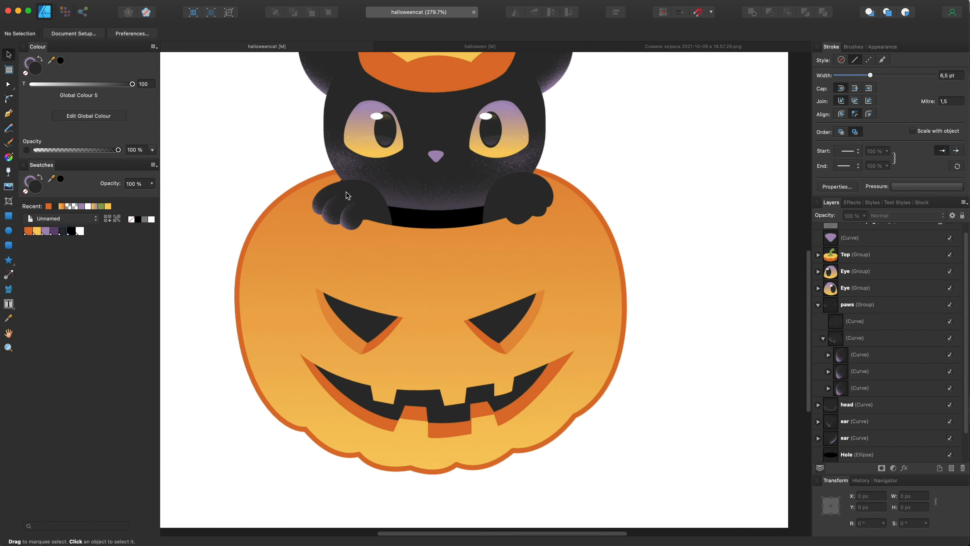
{"action": "scroll", "coordinate": [396, 212], "scroll_direction": "right", "scroll_amount": 3}
{"action": "double_click", "coordinate": [243, 252]}
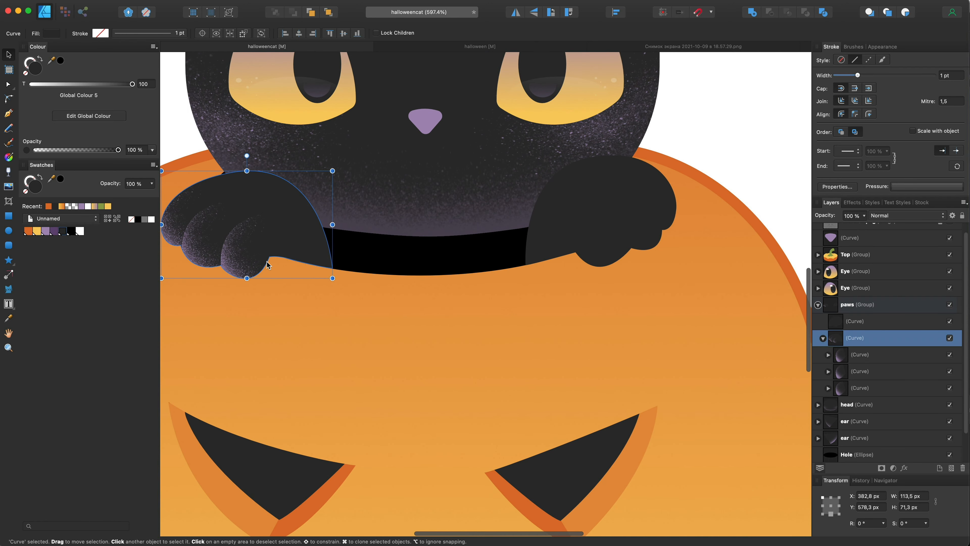
{"action": "double_click", "coordinate": [250, 256]}
{"action": "key", "text": "super+c"}
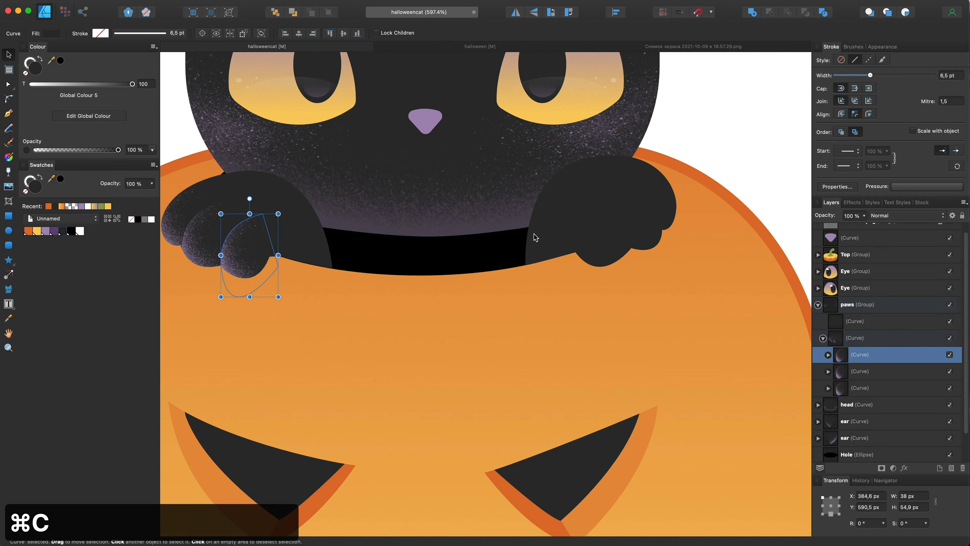
{"action": "double_click", "coordinate": [604, 229]}
{"action": "scroll", "coordinate": [593, 232], "scroll_direction": "up", "scroll_amount": 4}
{"action": "scroll", "coordinate": [593, 233], "scroll_direction": "up", "scroll_amount": 2}
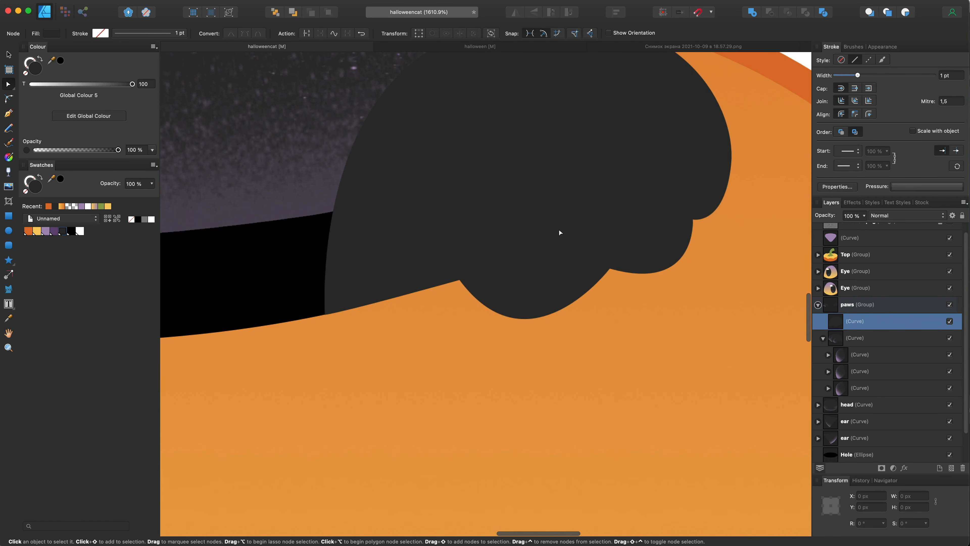
{"action": "key", "text": "super+v"}
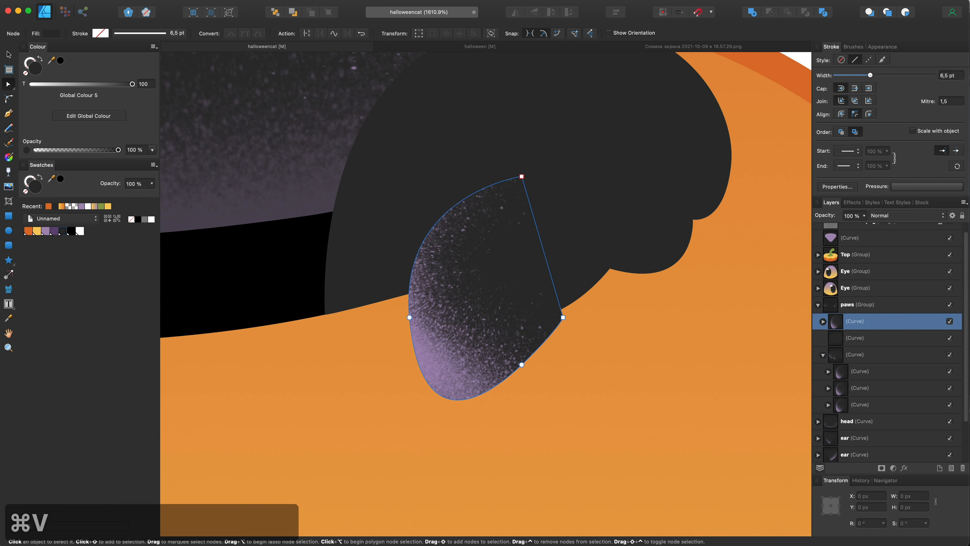
Flip the pasted toe horizontally and clip it inside the right paw curve
{"action": "key", "text": "v"}
{"action": "left_click", "coordinate": [531, 13]}
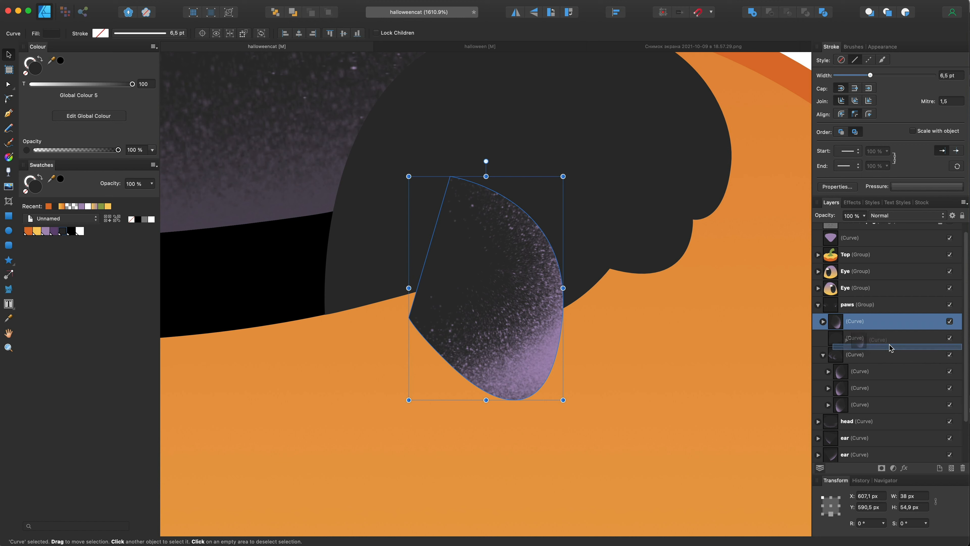
{"action": "left_click_drag", "start_coordinate": [891, 347], "coordinate": [891, 346]}
Duplicate the flipped toe onto the right paw's middle and outermost toes, stacking each copy behind the previous one
{"action": "left_click_drag", "start_coordinate": [510, 272], "coordinate": [631, 220]}
{"action": "scroll", "coordinate": [567, 237], "scroll_direction": "down", "scroll_amount": 8}
{"action": "scroll", "coordinate": [567, 236], "scroll_direction": "up", "scroll_amount": 7}
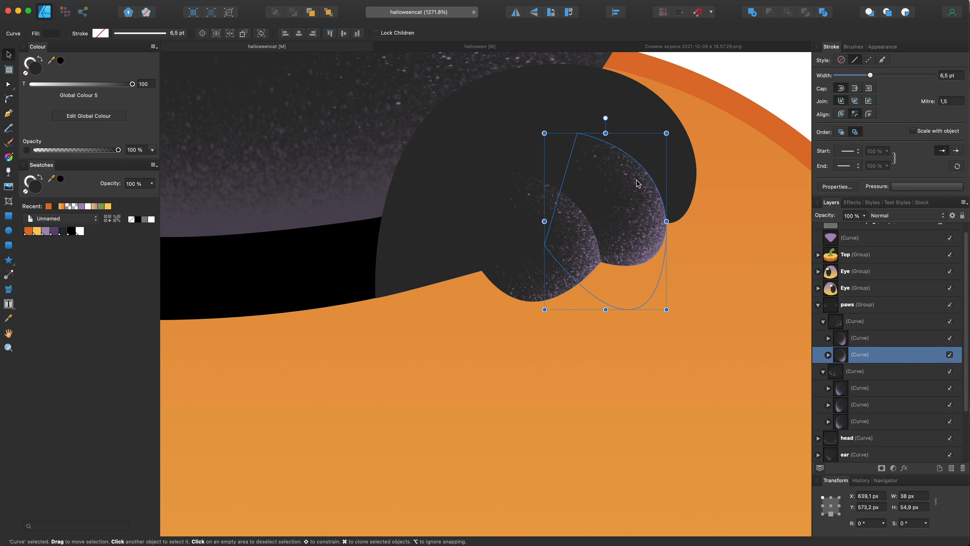
{"action": "left_click_drag", "start_coordinate": [636, 183], "coordinate": [680, 137]}
{"action": "left_click_drag", "start_coordinate": [843, 378], "coordinate": [843, 378]}
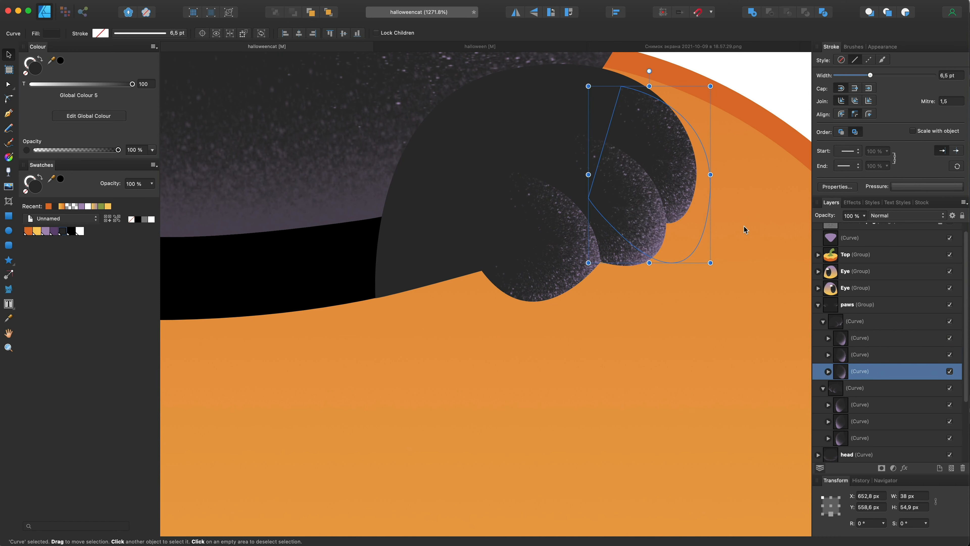
{"action": "scroll", "coordinate": [515, 221], "scroll_direction": "down", "scroll_amount": 9}
{"action": "scroll", "coordinate": [542, 245], "scroll_direction": "up", "scroll_amount": 5}
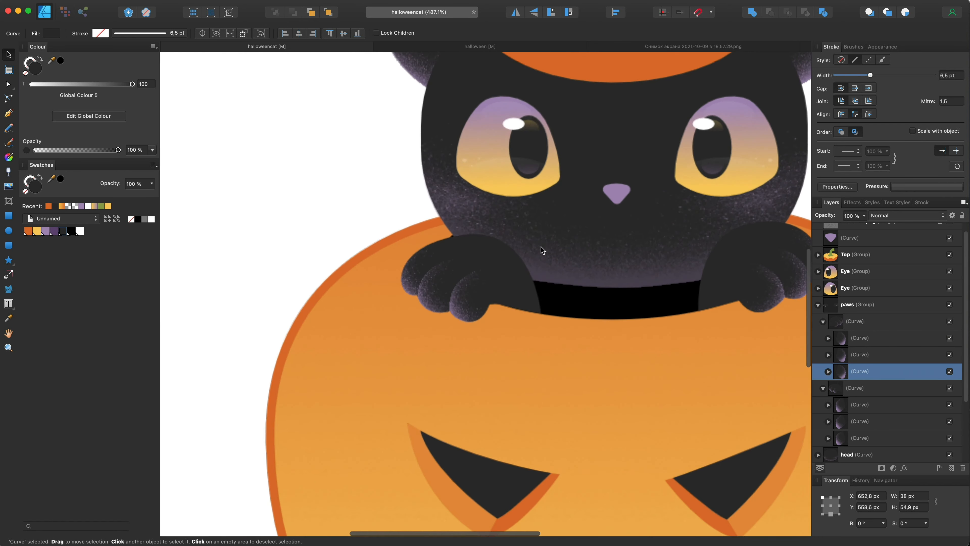
Shear the left paw's inner and middle toes together by 13° and shift them back onto the paw's outline
{"action": "left_click", "coordinate": [520, 288]}
{"action": "scroll", "coordinate": [878, 423], "scroll_direction": "down", "scroll_amount": 1}
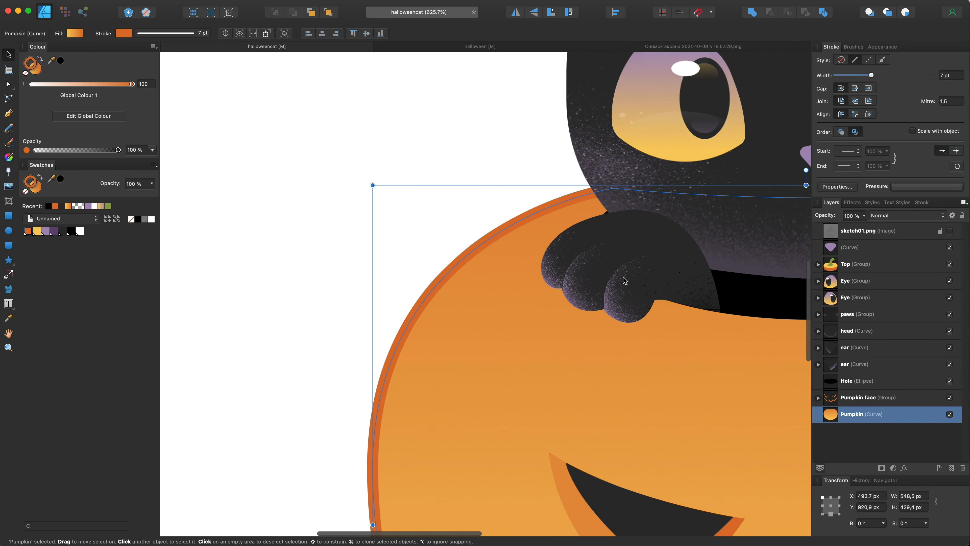
{"action": "double_click", "coordinate": [624, 276]}
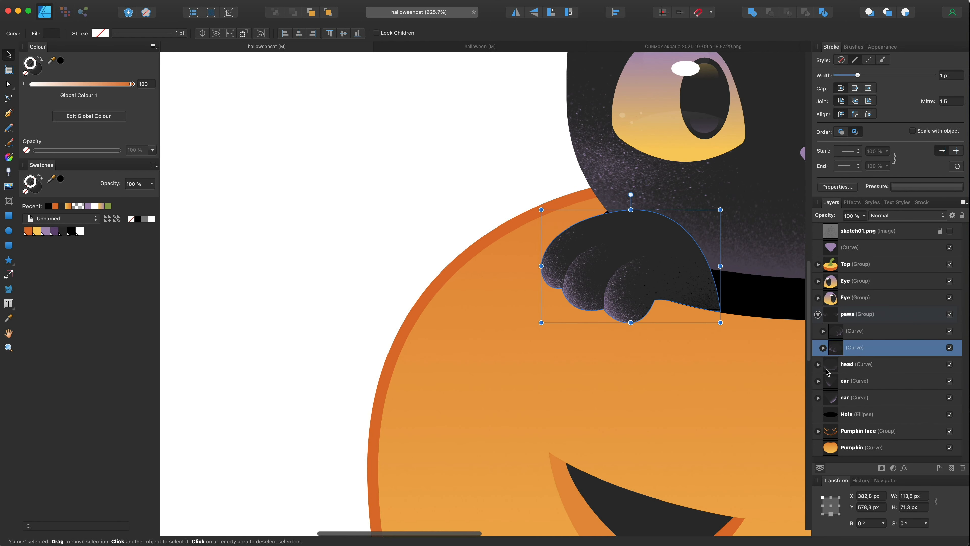
{"action": "left_click", "coordinate": [823, 348]}
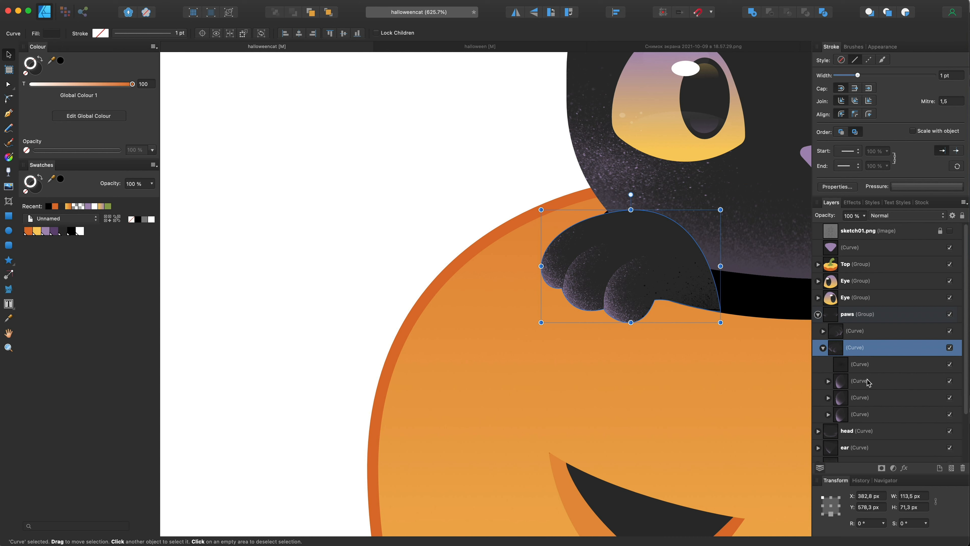
{"action": "left_click", "coordinate": [867, 386]}
{"action": "left_click", "coordinate": [864, 397], "text": "shift"}
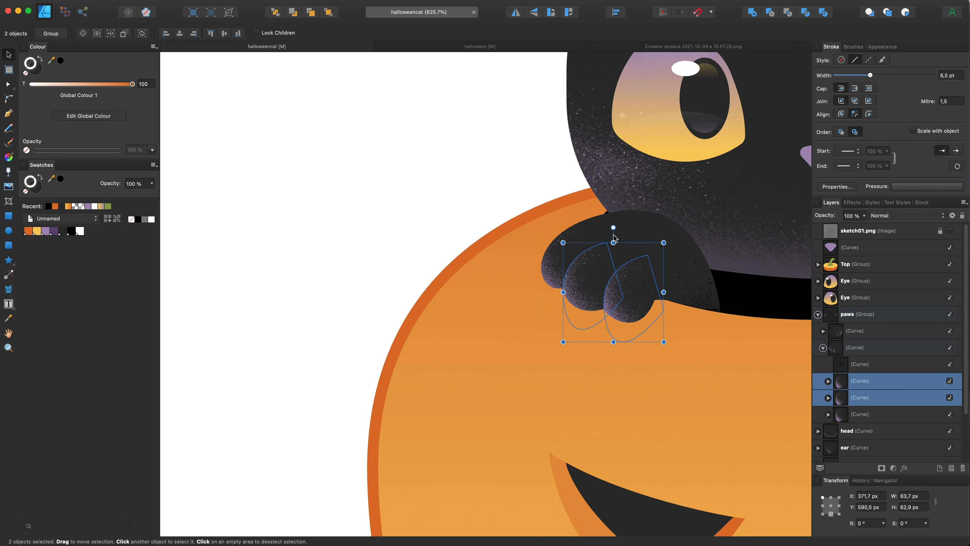
{"action": "left_click_drag", "start_coordinate": [613, 235], "coordinate": [590, 236]}
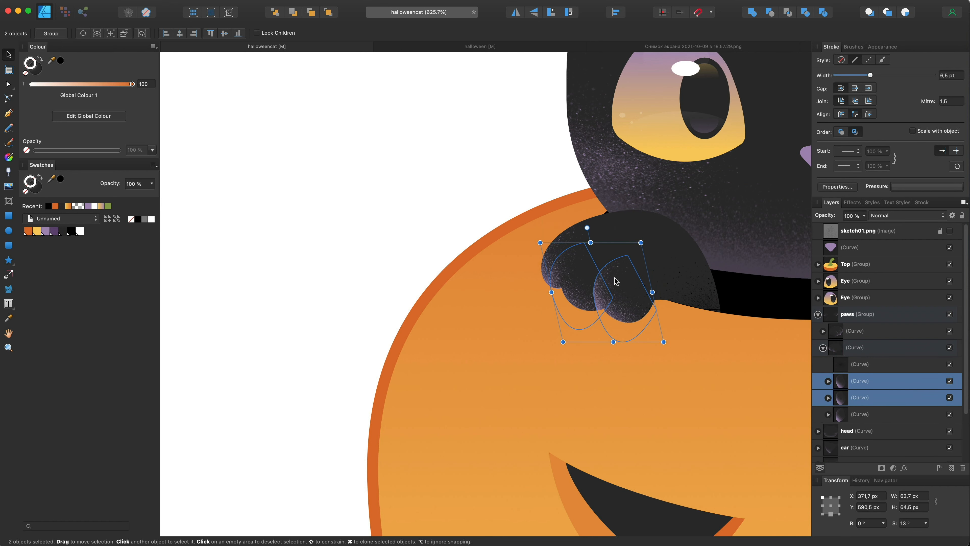
{"action": "left_click_drag", "start_coordinate": [612, 278], "coordinate": [624, 280]}
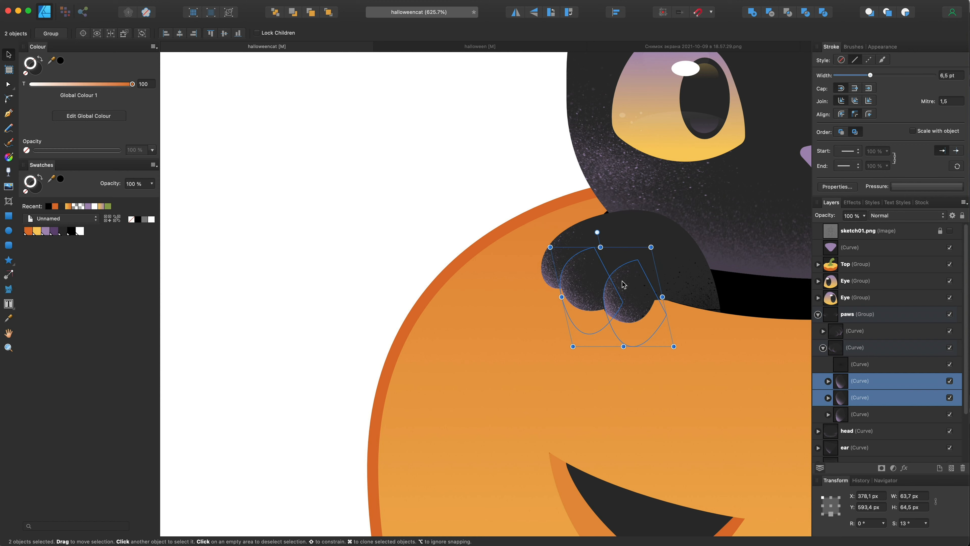
{"action": "scroll", "coordinate": [623, 284], "scroll_direction": "down", "scroll_amount": 10}
{"action": "scroll", "coordinate": [674, 288], "scroll_direction": "up", "scroll_amount": 6}
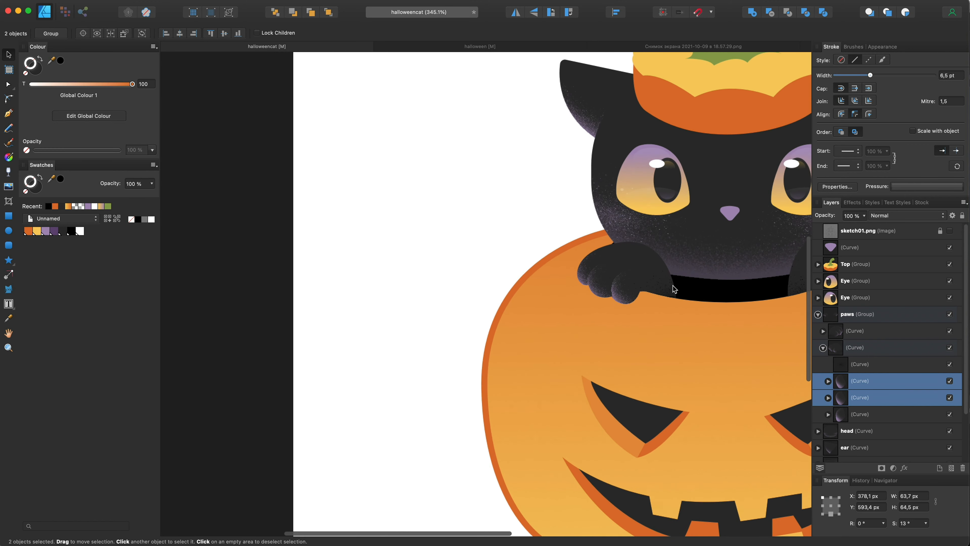
{"action": "scroll", "coordinate": [674, 289], "scroll_direction": "down", "scroll_amount": 2}
{"action": "scroll", "coordinate": [746, 263], "scroll_direction": "up", "scroll_amount": 5}
Shear the right paw's inner and middle toes together by -14.7° and shift them back onto the paw's outline
{"action": "left_click", "coordinate": [666, 293]}
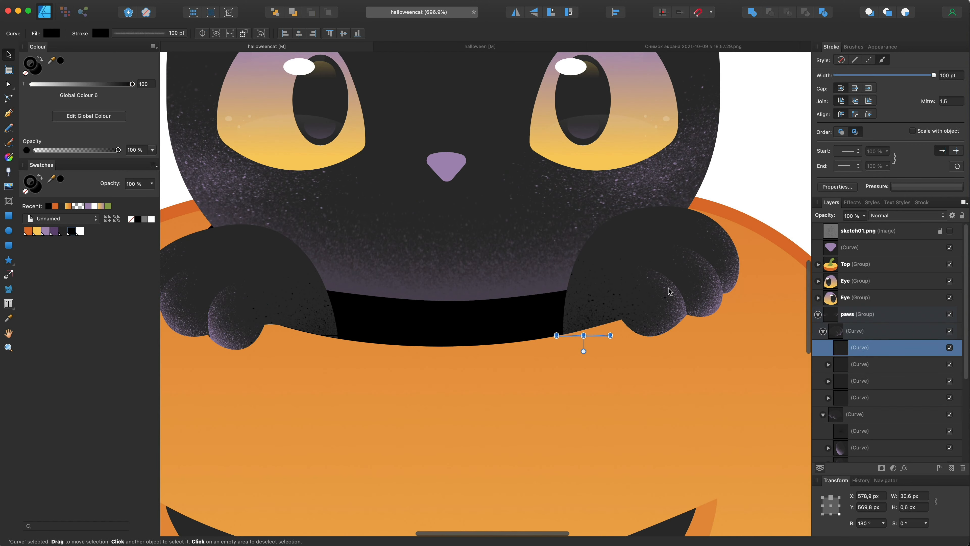
{"action": "key", "text": "a"}
{"action": "left_click", "coordinate": [877, 367]}
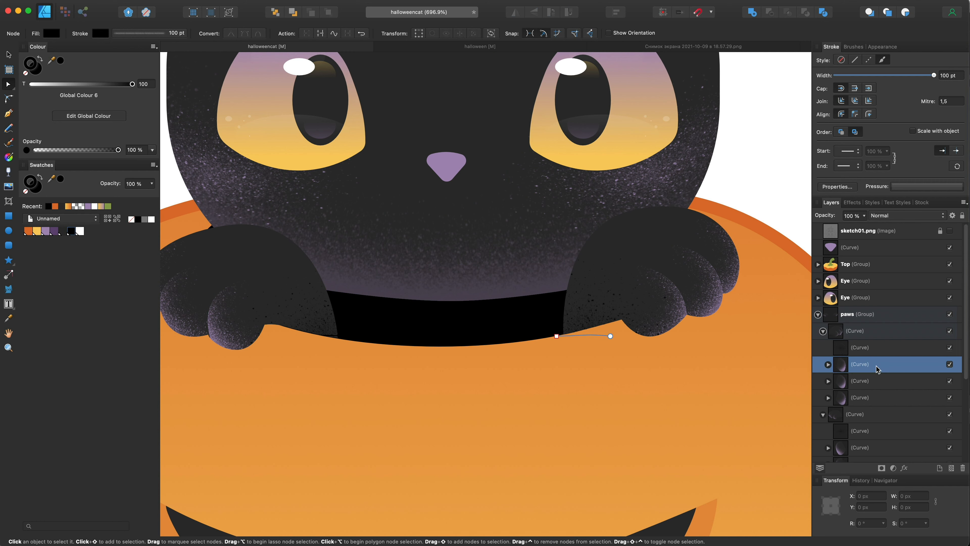
{"action": "left_click", "coordinate": [879, 381], "text": "shift"}
{"action": "left_click", "coordinate": [14, 58]}
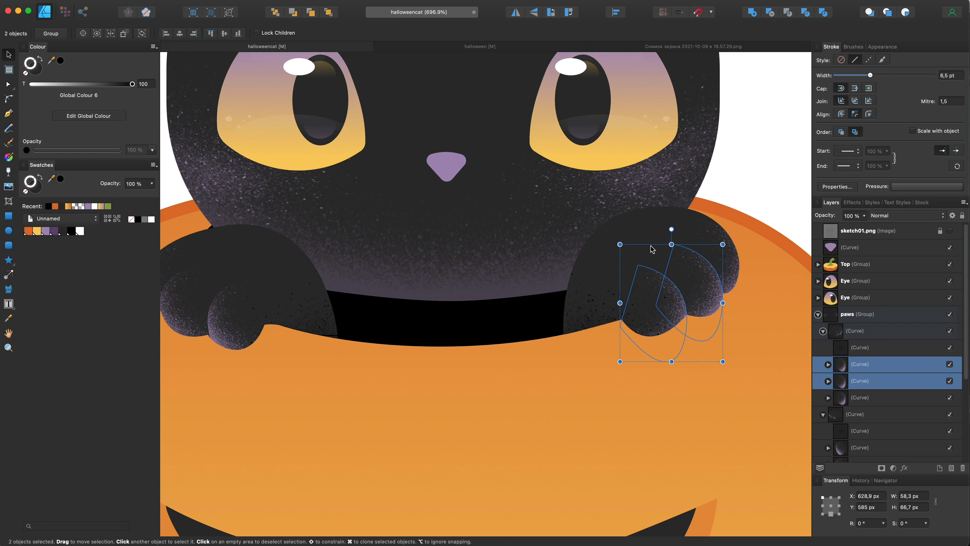
{"action": "mouse_move", "coordinate": [694, 238]}
{"action": "left_mouse_down"}
{"action": "mouse_move", "coordinate": [704, 245]}
{"action": "mouse_move", "coordinate": [692, 232]}
{"action": "left_mouse_up"}
{"action": "left_click_drag", "start_coordinate": [708, 267], "coordinate": [711, 280]}
{"action": "scroll", "coordinate": [714, 271], "scroll_direction": "up", "scroll_amount": 1}
{"action": "left_click", "coordinate": [859, 378]}
{"action": "scroll", "coordinate": [713, 279], "scroll_direction": "down", "scroll_amount": 8}
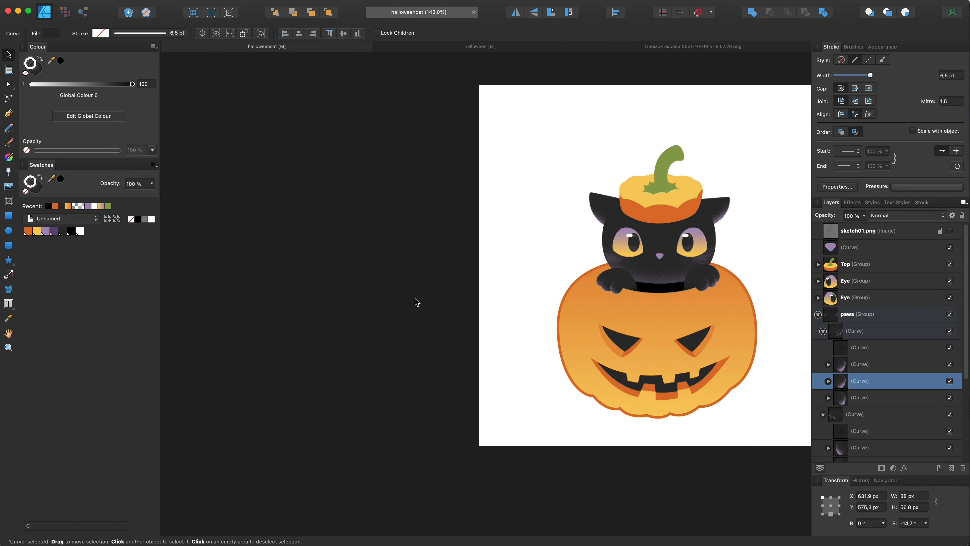
{"action": "left_click", "coordinate": [384, 298]}
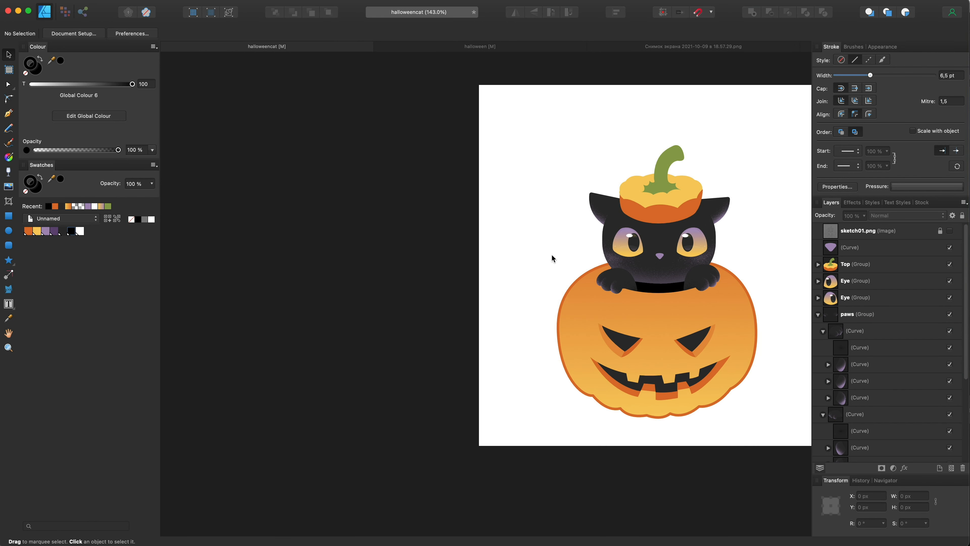
Paint a 100 pt purple Global Colour 3 grain stroke inside the left paw curve, just above the paw
{"action": "scroll", "coordinate": [641, 288], "scroll_direction": "up", "scroll_amount": 6}
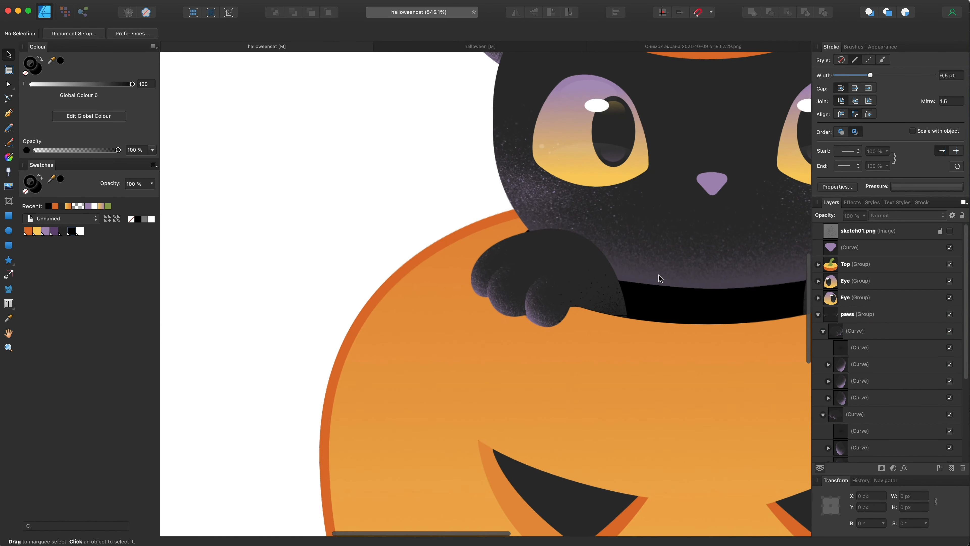
{"action": "left_click", "coordinate": [564, 261]}
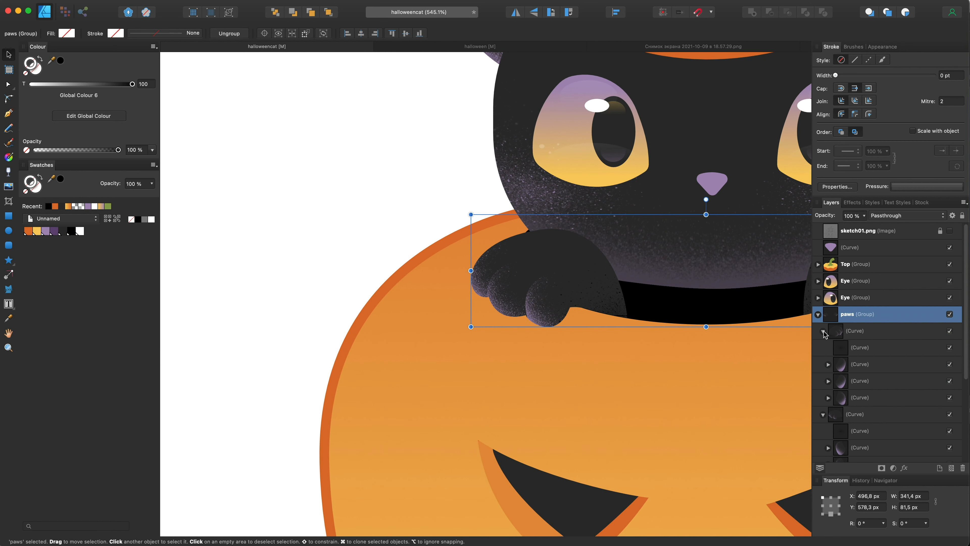
{"action": "left_click", "coordinate": [855, 349]}
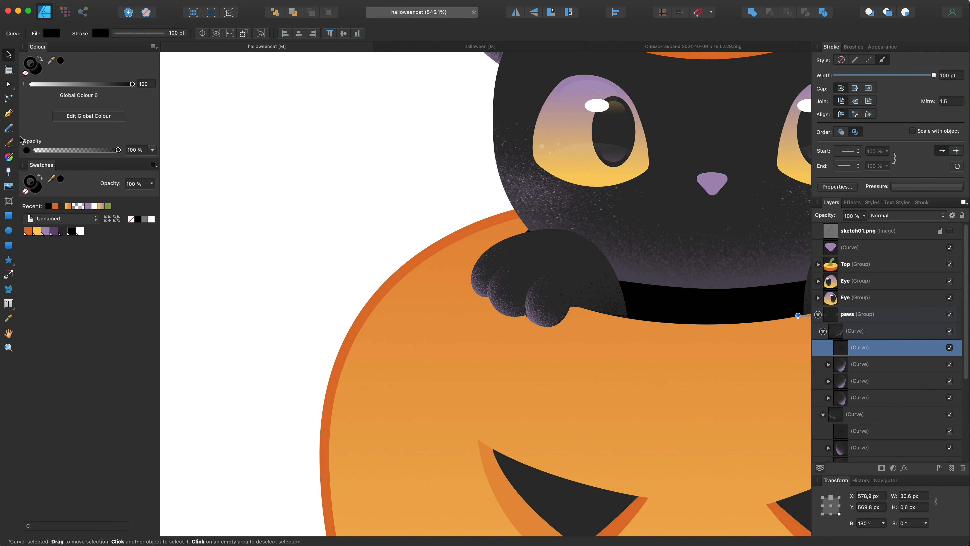
{"action": "left_click", "coordinate": [8, 142]}
{"action": "scroll", "coordinate": [420, 229], "scroll_direction": "right", "scroll_amount": 5}
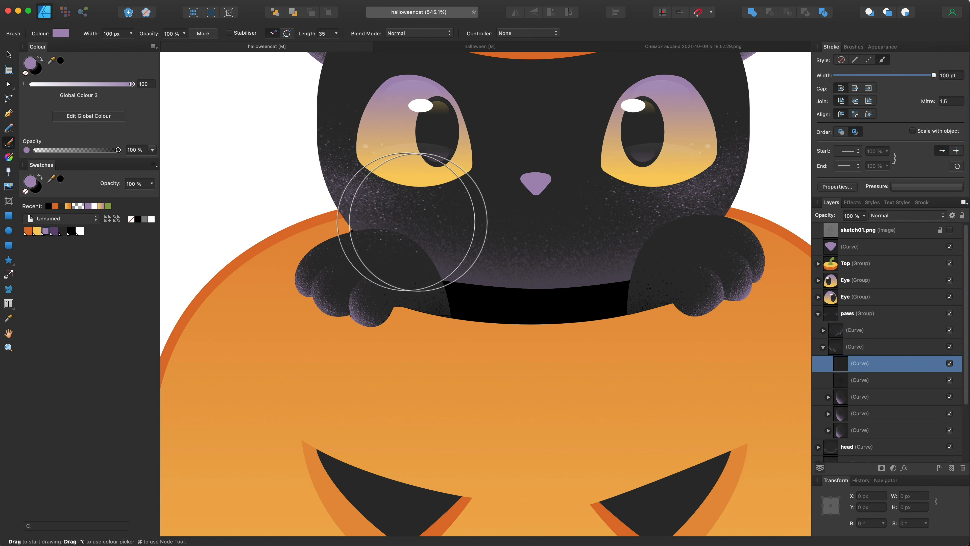
{"action": "left_click_drag", "start_coordinate": [934, 75], "coordinate": [930, 75]}
Move the purple grain stroke down onto the left paw's upper edge and set its width to 46 pt
{"action": "left_click", "coordinate": [12, 57]}
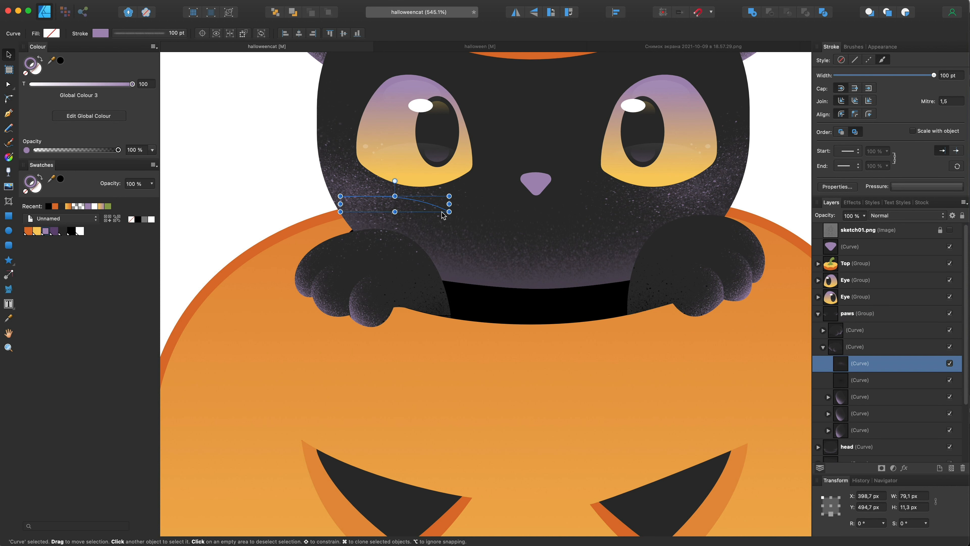
{"action": "left_click_drag", "start_coordinate": [443, 215], "coordinate": [405, 230]}
{"action": "scroll", "coordinate": [253, 150], "scroll_direction": "down", "scroll_amount": 6}
{"action": "scroll", "coordinate": [256, 150], "scroll_direction": "up", "scroll_amount": 8}
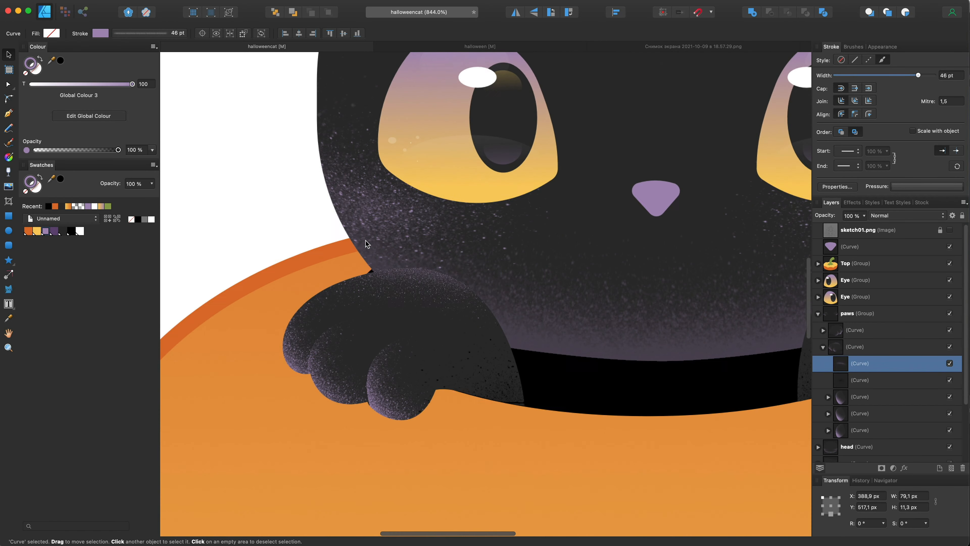
Rotate the purple grain stroke by 9.3° and fit it along the left paw's upper edge
{"action": "left_click_drag", "start_coordinate": [324, 263], "coordinate": [324, 278]}
{"action": "left_click_drag", "start_coordinate": [395, 278], "coordinate": [373, 278]}
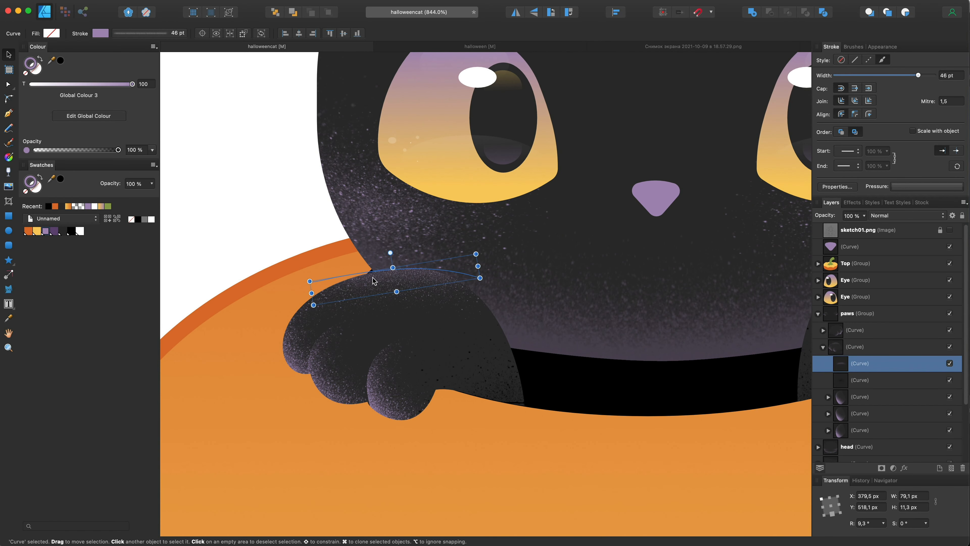
{"action": "scroll", "coordinate": [400, 252], "scroll_direction": "down", "scroll_amount": 6}
{"action": "scroll", "coordinate": [400, 252], "scroll_direction": "up", "scroll_amount": 5}
Duplicate the left paw's upper grain stroke, flip it horizontally and place it over the right paw's upper edge
{"action": "key", "text": "super+c"}
{"action": "scroll", "coordinate": [529, 263], "scroll_direction": "right", "scroll_amount": 3}
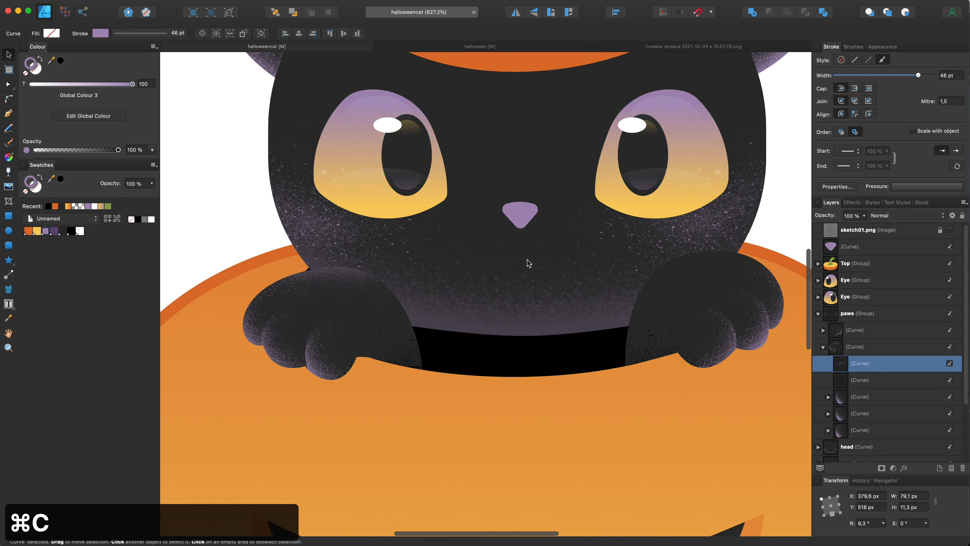
{"action": "scroll", "coordinate": [527, 259], "scroll_direction": "right", "scroll_amount": 2}
{"action": "left_click", "coordinate": [646, 283]}
{"action": "key", "text": "super+v"}
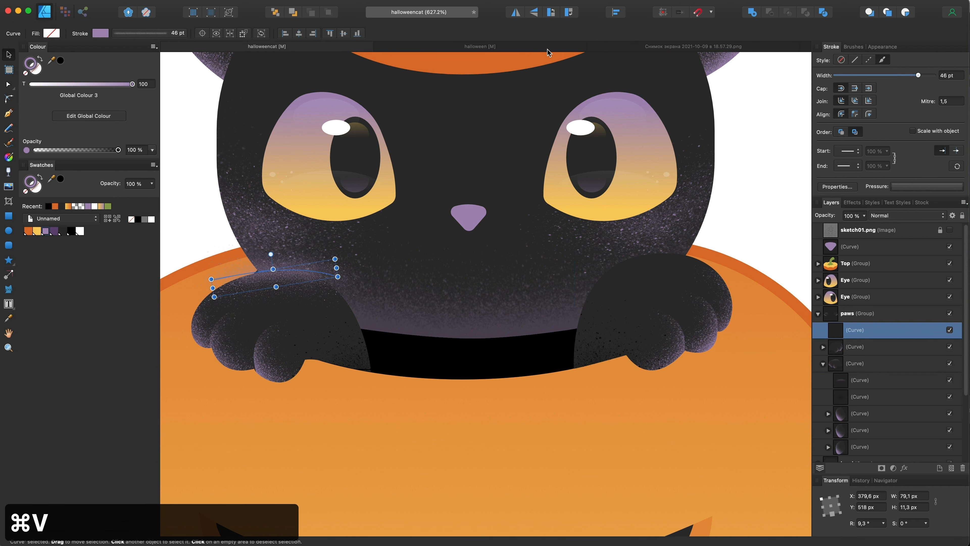
{"action": "left_click", "coordinate": [518, 14]}
{"action": "left_click_drag", "start_coordinate": [287, 287], "coordinate": [666, 274]}
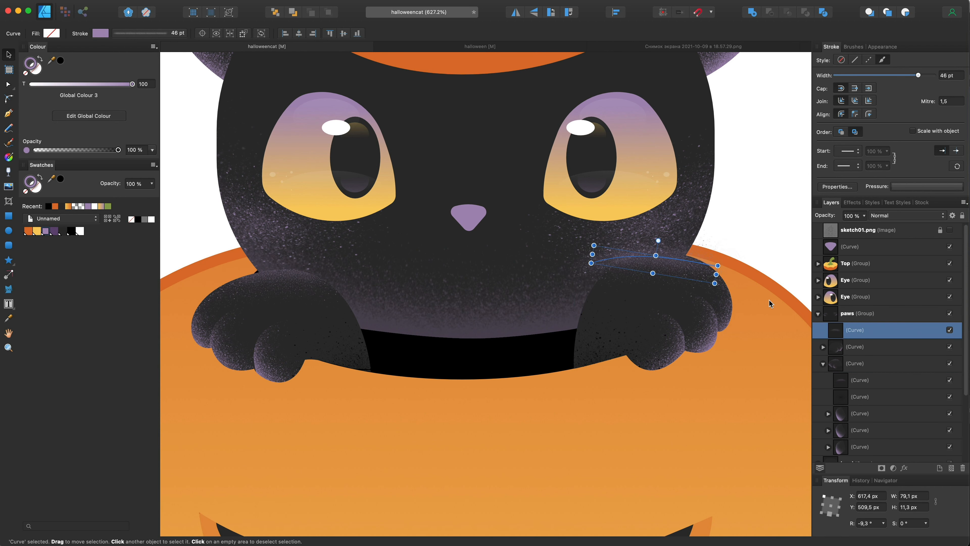
Nest the mirrored grain stroke inside the right paw curve and nudge it onto the paw's upper edge
{"action": "left_click", "coordinate": [824, 347]}
{"action": "left_click_drag", "start_coordinate": [865, 331], "coordinate": [879, 359]}
{"action": "left_click_drag", "start_coordinate": [684, 266], "coordinate": [689, 261]}
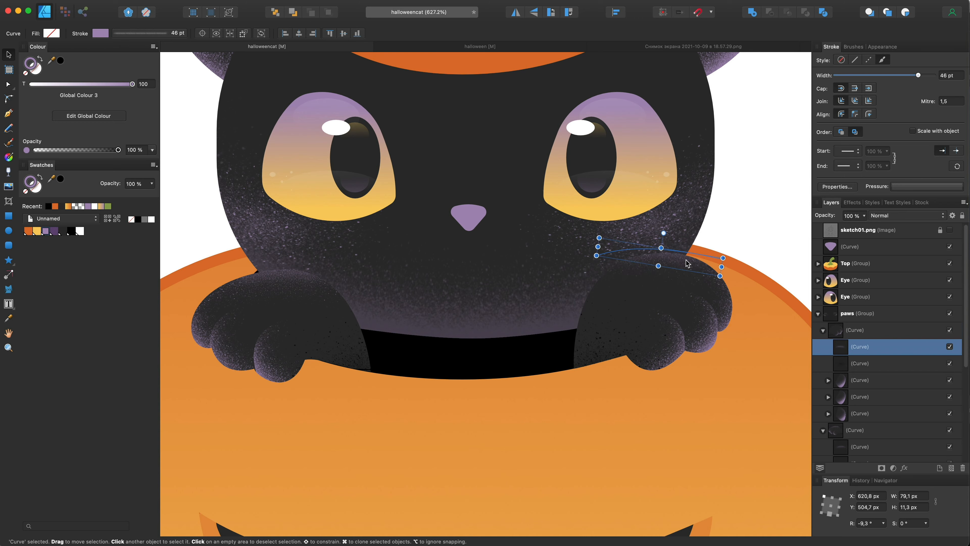
{"action": "scroll", "coordinate": [695, 261], "scroll_direction": "down", "scroll_amount": 3}
{"action": "scroll", "coordinate": [696, 264], "scroll_direction": "down", "scroll_amount": 7}
{"action": "left_click", "coordinate": [435, 291]}
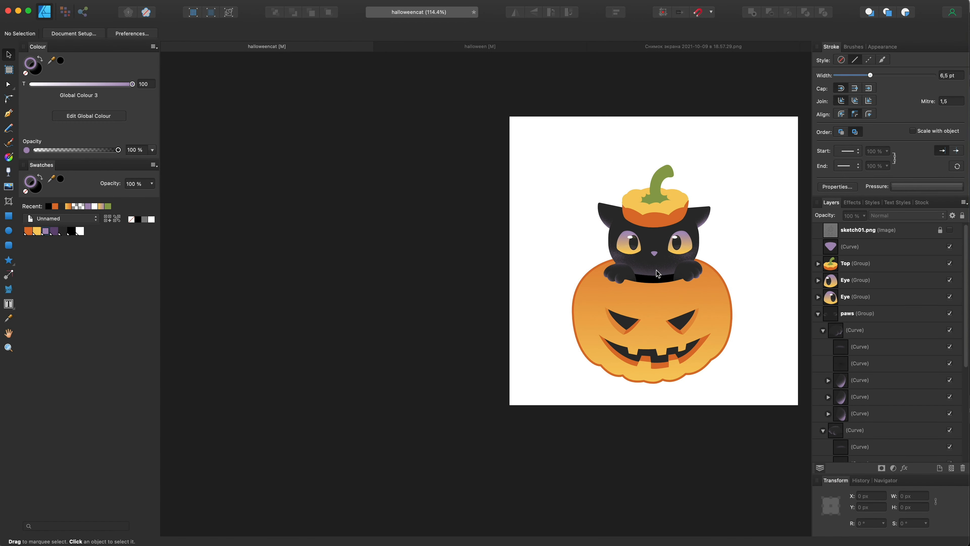
Recolour all six grain strokes inside the right paw's three toes to yellow Global Colour 2
{"action": "scroll", "coordinate": [656, 270], "scroll_direction": "up", "scroll_amount": 8}
{"action": "left_click", "coordinate": [660, 289]}
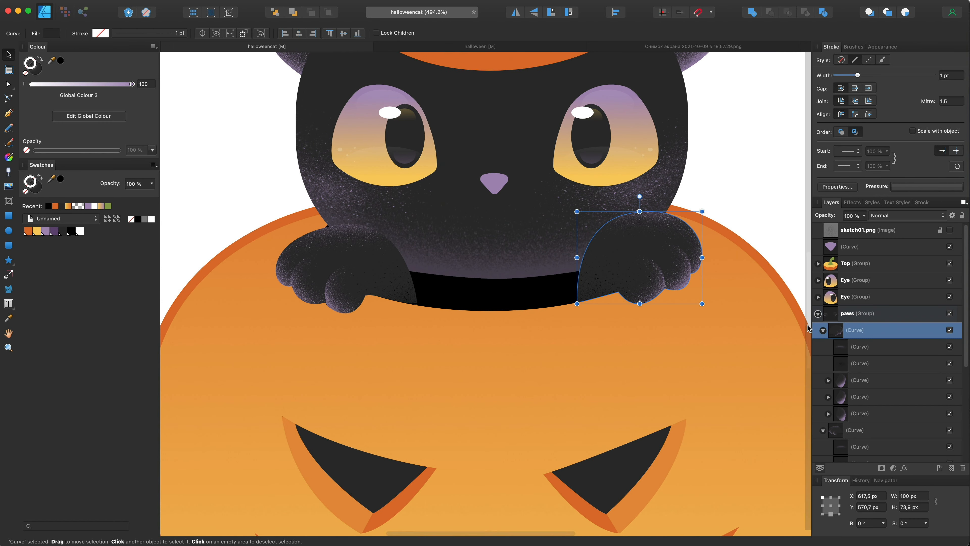
{"action": "left_click", "coordinate": [828, 413]}
{"action": "left_click", "coordinate": [829, 397]}
{"action": "left_click", "coordinate": [828, 380]}
{"action": "scroll", "coordinate": [854, 383], "scroll_direction": "down", "scroll_amount": 4}
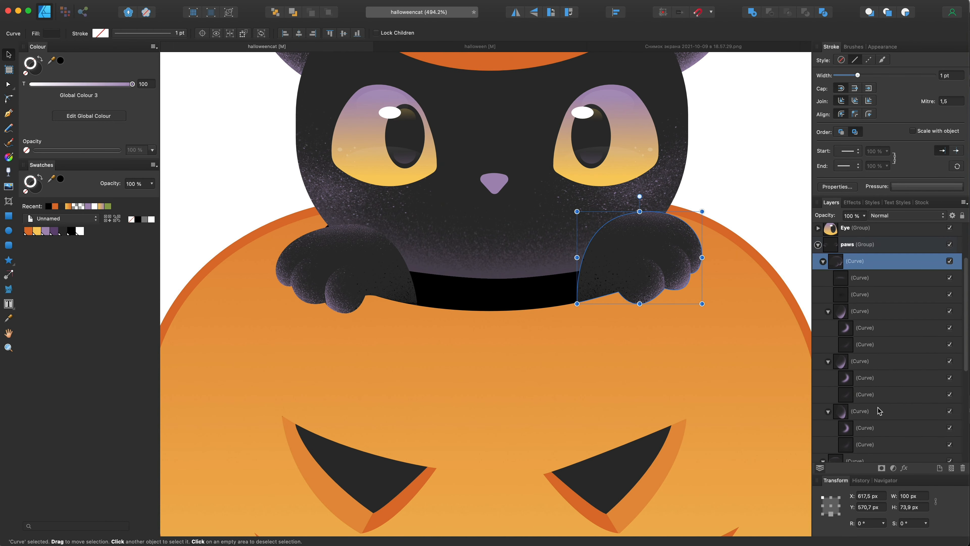
{"action": "left_click", "coordinate": [878, 444], "text": "super"}
{"action": "left_click", "coordinate": [878, 427], "text": "super"}
{"action": "left_click", "coordinate": [879, 393], "text": "super"}
{"action": "left_click", "coordinate": [878, 377], "text": "super"}
{"action": "left_click", "coordinate": [879, 344], "text": "super"}
{"action": "left_click", "coordinate": [879, 327], "text": "super"}
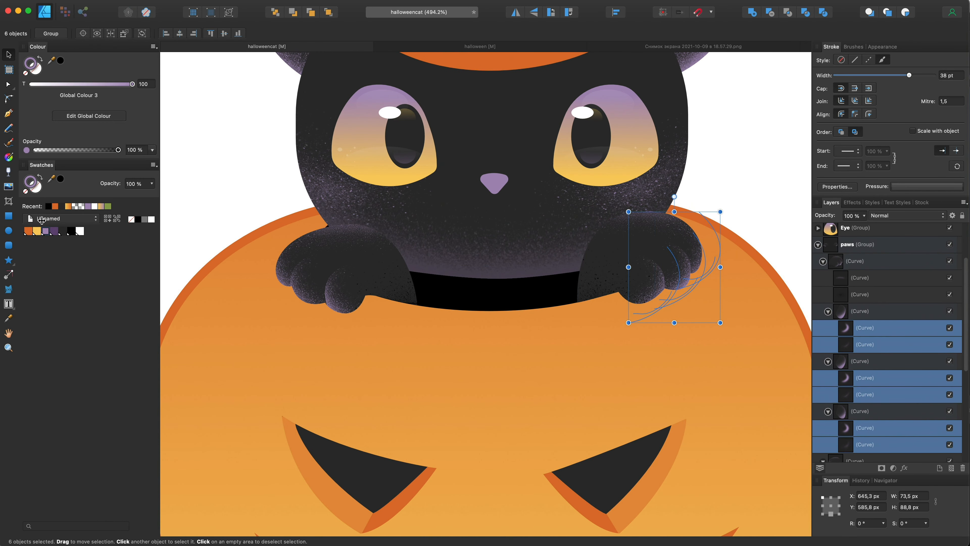
{"action": "left_click", "coordinate": [37, 231]}
{"action": "scroll", "coordinate": [217, 163], "scroll_direction": "down", "scroll_amount": 6}
{"action": "scroll", "coordinate": [217, 163], "scroll_direction": "up", "scroll_amount": 6}
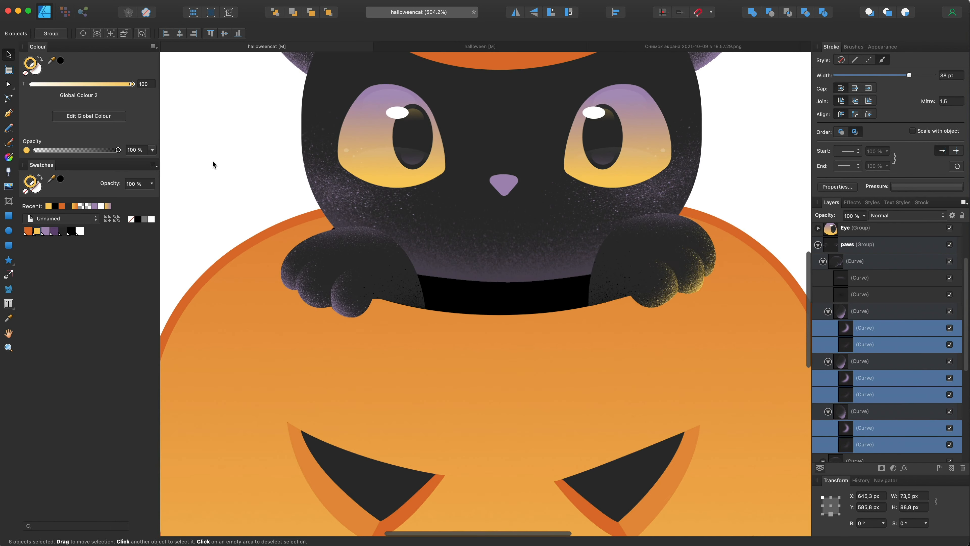
Recolour all six grain strokes inside the left paw's three toes to yellow Global Colour 2
{"action": "left_click", "coordinate": [348, 301]}
{"action": "scroll", "coordinate": [800, 386], "scroll_direction": "down", "scroll_amount": 1}
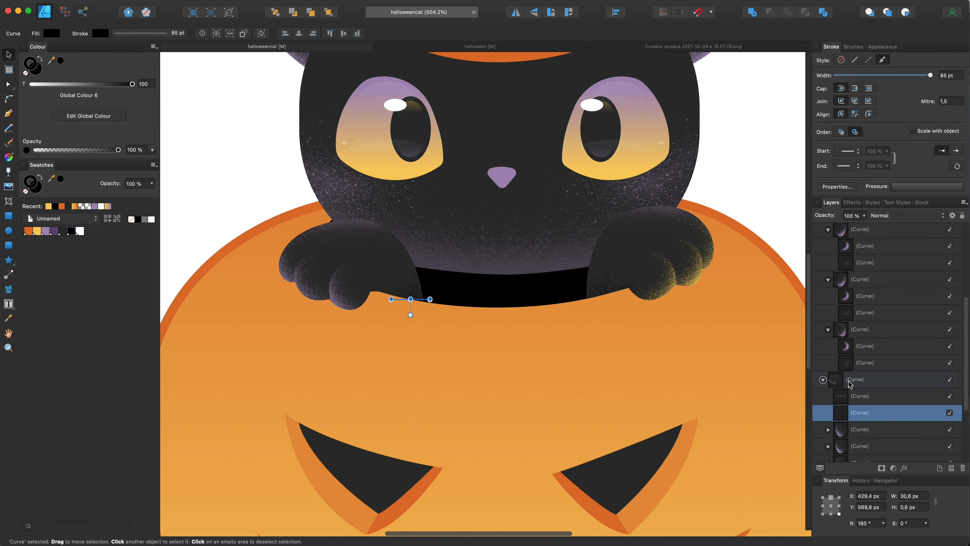
{"action": "scroll", "coordinate": [849, 381], "scroll_direction": "down", "scroll_amount": 5}
{"action": "left_click", "coordinate": [828, 355]}
{"action": "left_click", "coordinate": [828, 338]}
{"action": "left_click", "coordinate": [828, 322]}
{"action": "left_click", "coordinate": [882, 338]}
{"action": "left_click", "coordinate": [879, 354], "text": "super"}
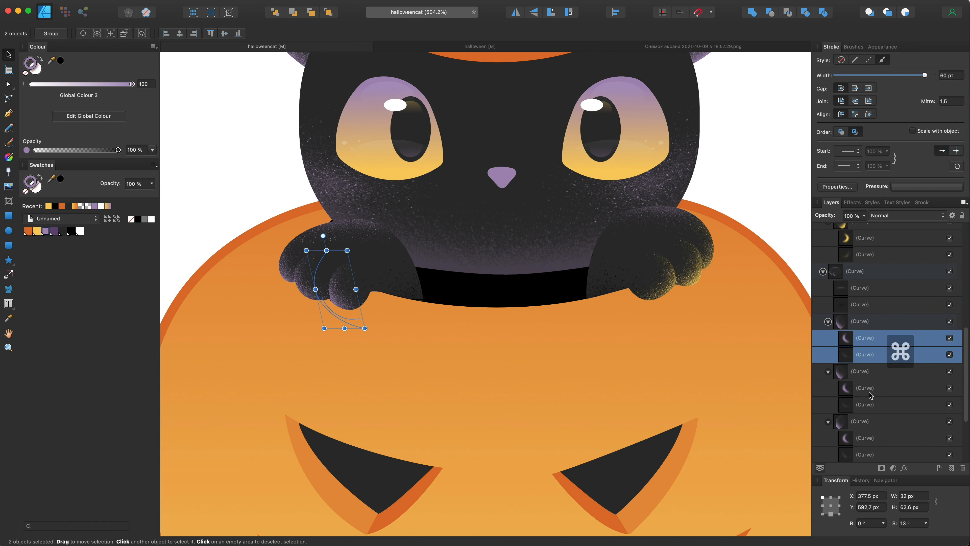
{"action": "left_click", "coordinate": [870, 387], "text": "super"}
{"action": "left_click", "coordinate": [870, 404], "text": "super"}
{"action": "left_click", "coordinate": [870, 438], "text": "super"}
{"action": "left_click", "coordinate": [870, 454], "text": "super"}
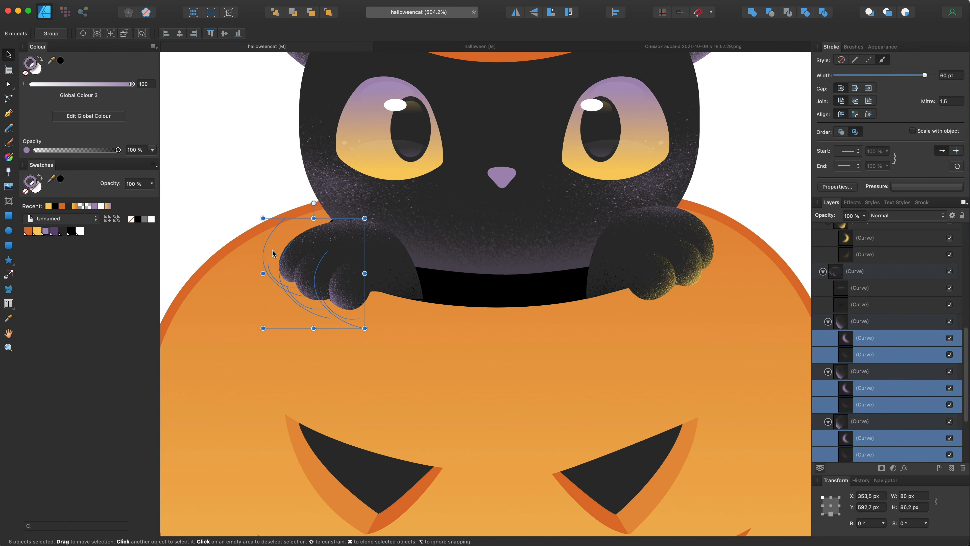
{"action": "scroll", "coordinate": [247, 284], "scroll_direction": "up", "scroll_amount": 4}
{"action": "left_click", "coordinate": [36, 231]}
{"action": "scroll", "coordinate": [592, 231], "scroll_direction": "down", "scroll_amount": 8}
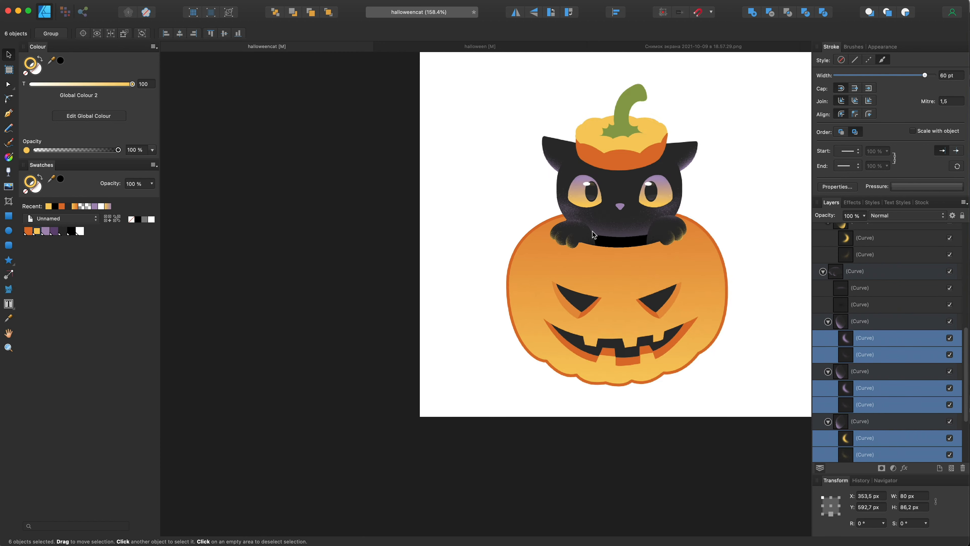
{"action": "scroll", "coordinate": [592, 231], "scroll_direction": "down", "scroll_amount": 3}
{"action": "scroll", "coordinate": [592, 232], "scroll_direction": "up", "scroll_amount": 5}
{"action": "scroll", "coordinate": [592, 231], "scroll_direction": "down", "scroll_amount": 5}
Collapse the expanded toe and paw curves and the paws group in the layer list
{"action": "left_click", "coordinate": [611, 327]}
{"action": "scroll", "coordinate": [888, 322], "scroll_direction": "up", "scroll_amount": 4}
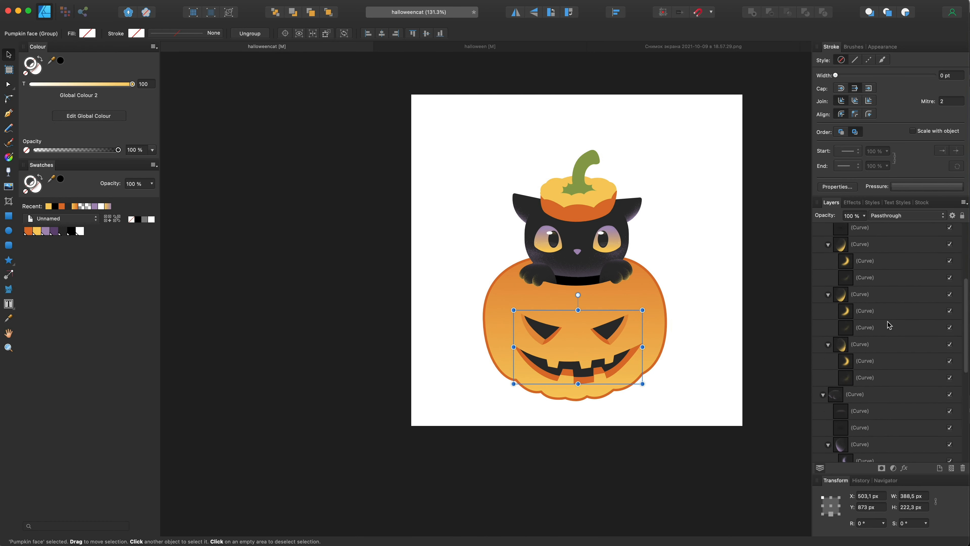
{"action": "scroll", "coordinate": [888, 325], "scroll_direction": "down", "scroll_amount": 3}
{"action": "left_click", "coordinate": [823, 331]}
{"action": "left_click", "coordinate": [828, 304]}
{"action": "left_click", "coordinate": [828, 287]}
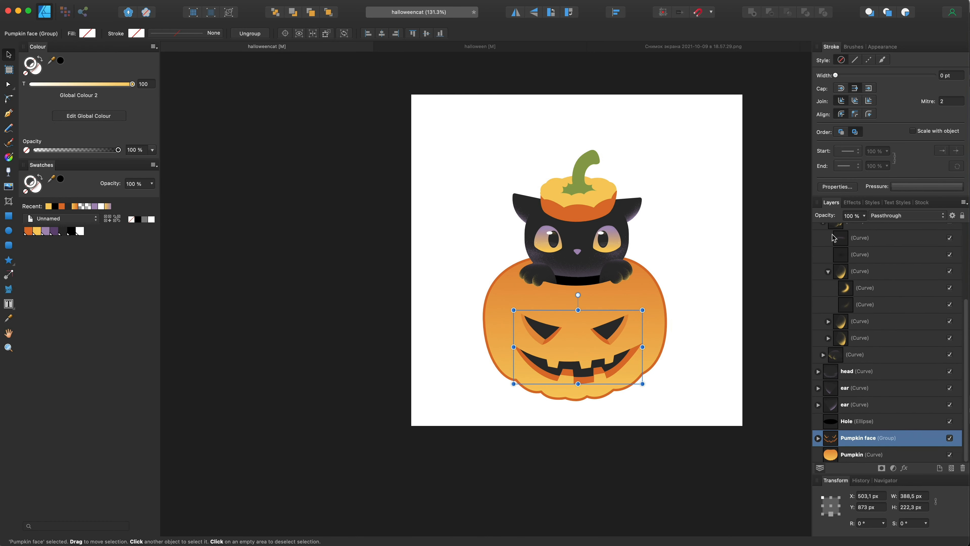
{"action": "left_click", "coordinate": [828, 271]}
{"action": "left_click", "coordinate": [823, 255]}
{"action": "left_click", "coordinate": [817, 314]}
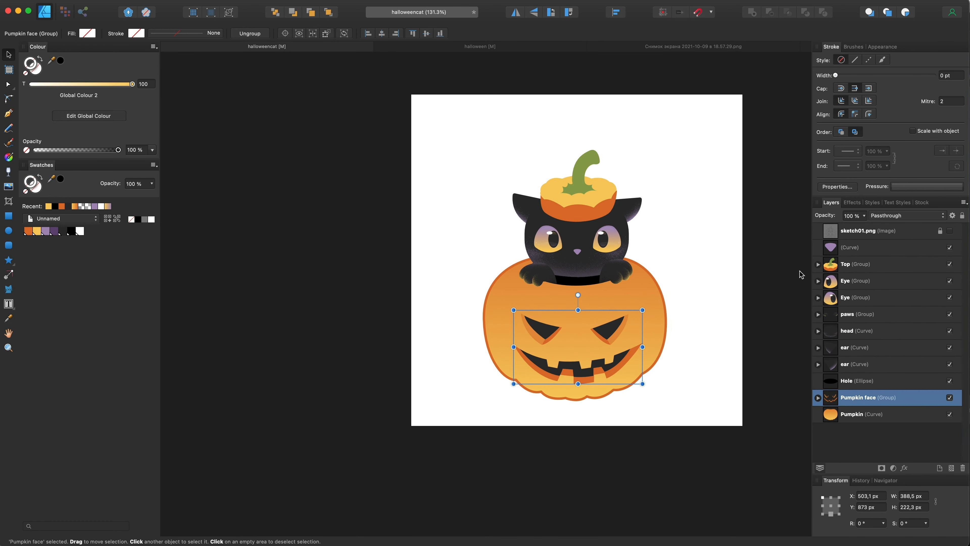
Trace the pumpkin's left rib lines with a 6.5 pt Global Colour 1 Pen stroke, stacked directly above the Pumpkin curve
{"action": "left_click", "coordinate": [882, 411]}
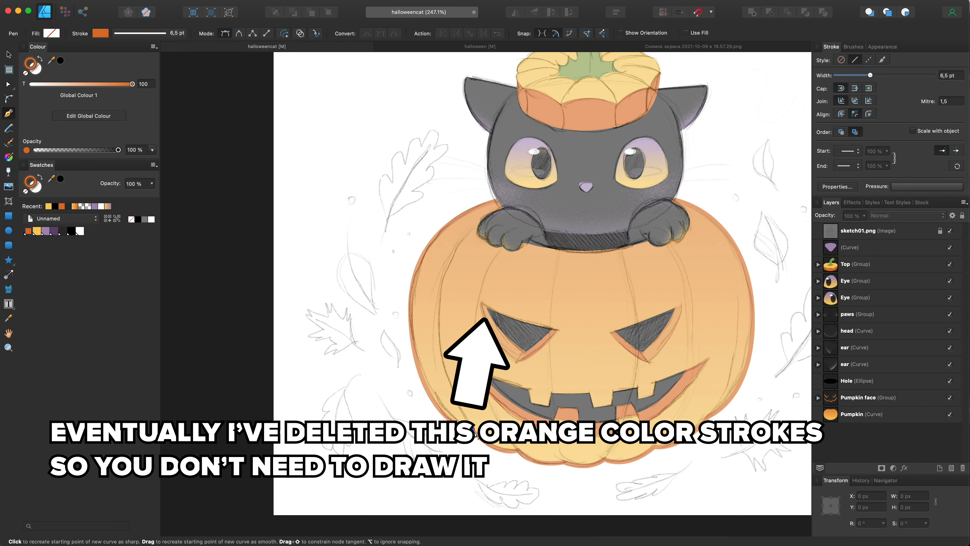
{"action": "left_click_drag", "start_coordinate": [462, 244], "coordinate": [507, 219]}
{"action": "left_click_drag", "start_coordinate": [878, 231], "coordinate": [878, 423]}
{"action": "left_click_drag", "start_coordinate": [501, 427], "coordinate": [516, 440]}
{"action": "scroll", "coordinate": [501, 427], "scroll_direction": "down", "scroll_amount": 1}
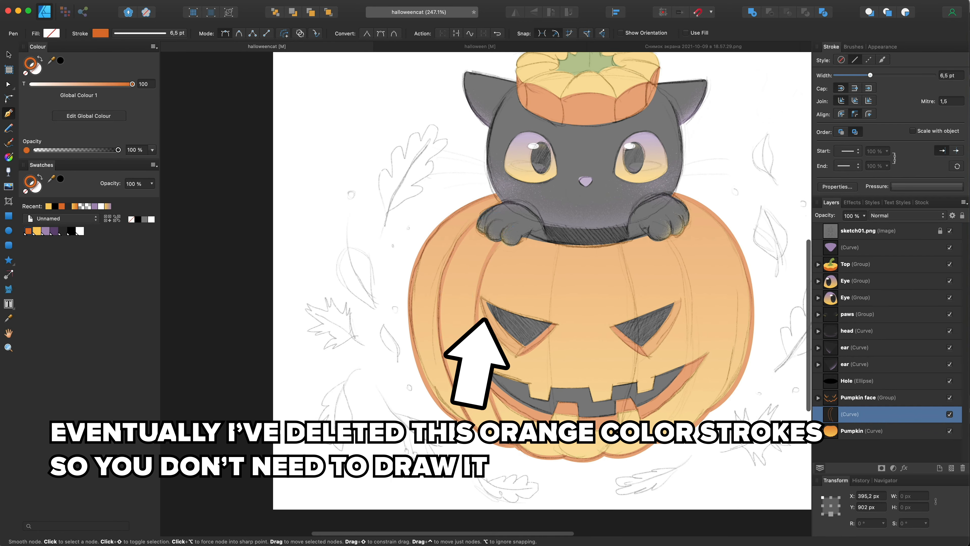
Trace the pumpkin's remaining vertical rib lines over the sketch with the orange 6.5 pt Pen stroke
{"action": "scroll", "coordinate": [521, 452], "scroll_direction": "up", "scroll_amount": 5}
{"action": "left_click_drag", "start_coordinate": [403, 379], "coordinate": [411, 319]}
{"action": "scroll", "coordinate": [411, 319], "scroll_direction": "down", "scroll_amount": 5}
{"action": "scroll", "coordinate": [572, 219], "scroll_direction": "down", "scroll_amount": 2}
{"action": "left_click", "coordinate": [953, 468]}
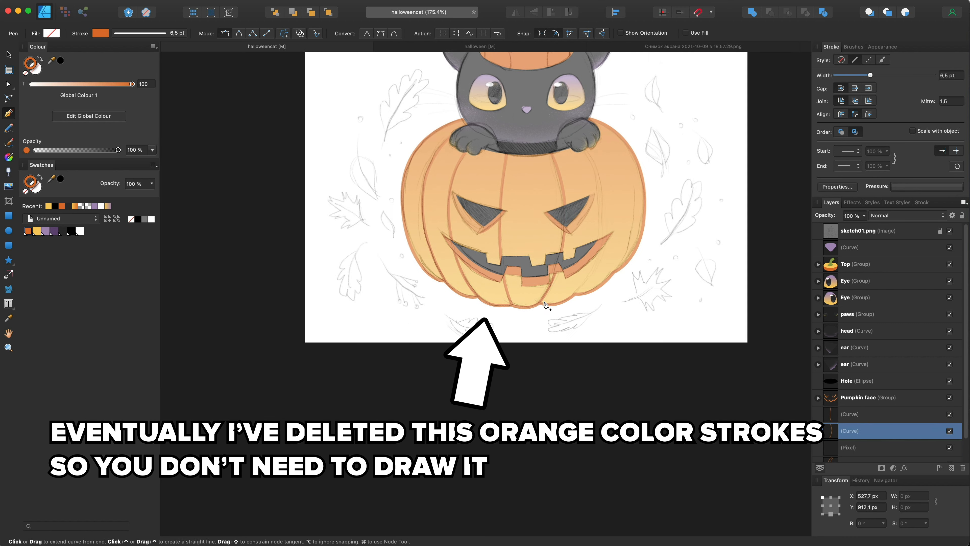
{"action": "left_click_drag", "start_coordinate": [574, 136], "coordinate": [602, 211]}
{"action": "left_click", "coordinate": [574, 295]}
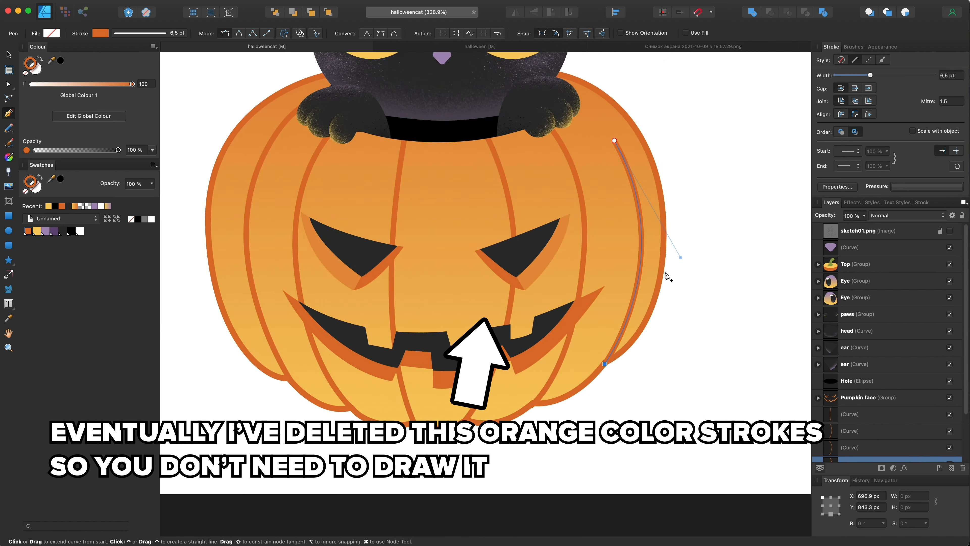
Change the Pumpkin curve's gradient fill to Elliptical and centre it just below the cat's paws
{"action": "left_click", "coordinate": [902, 187]}
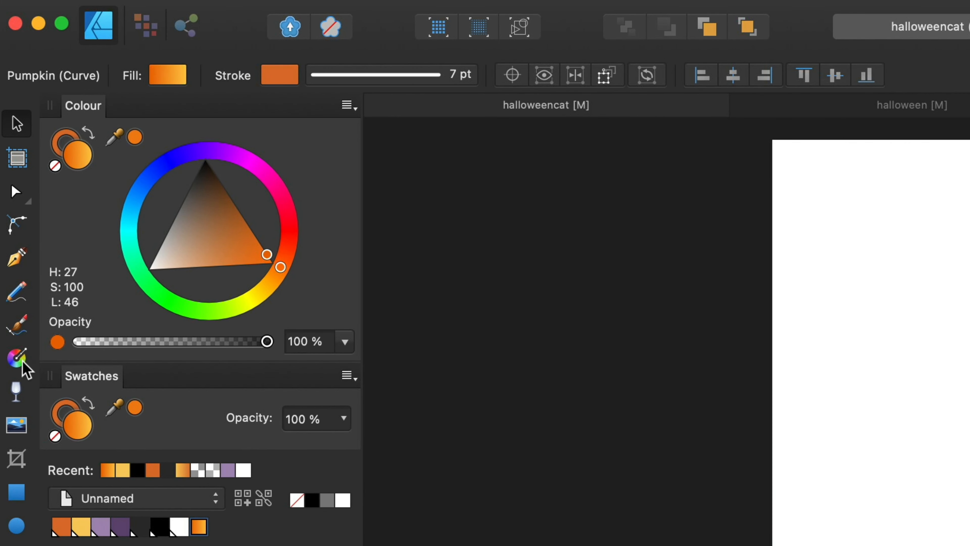
{"action": "left_click", "coordinate": [21, 361]}
{"action": "left_click", "coordinate": [264, 76]}
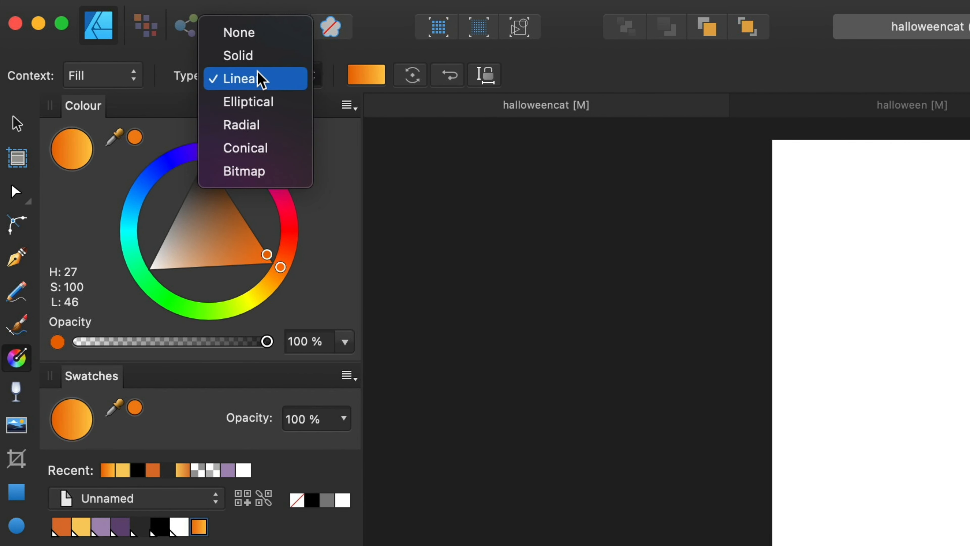
{"action": "left_click", "coordinate": [266, 108]}
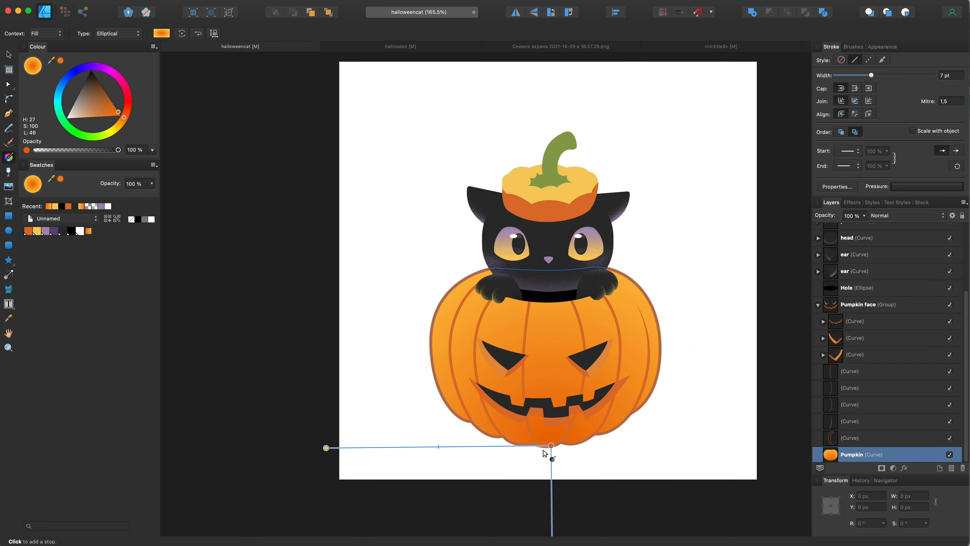
{"action": "left_click_drag", "start_coordinate": [551, 445], "coordinate": [546, 318]}
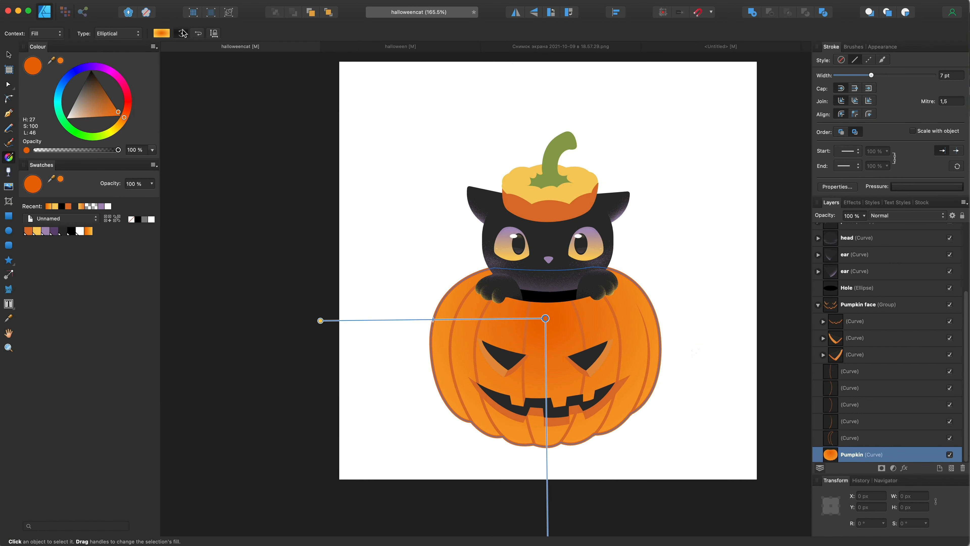
Reverse the pumpkin's elliptical gradient so yellow is at the centre, and shorten its horizontal radius to the pumpkin's side
{"action": "left_click", "coordinate": [161, 34]}
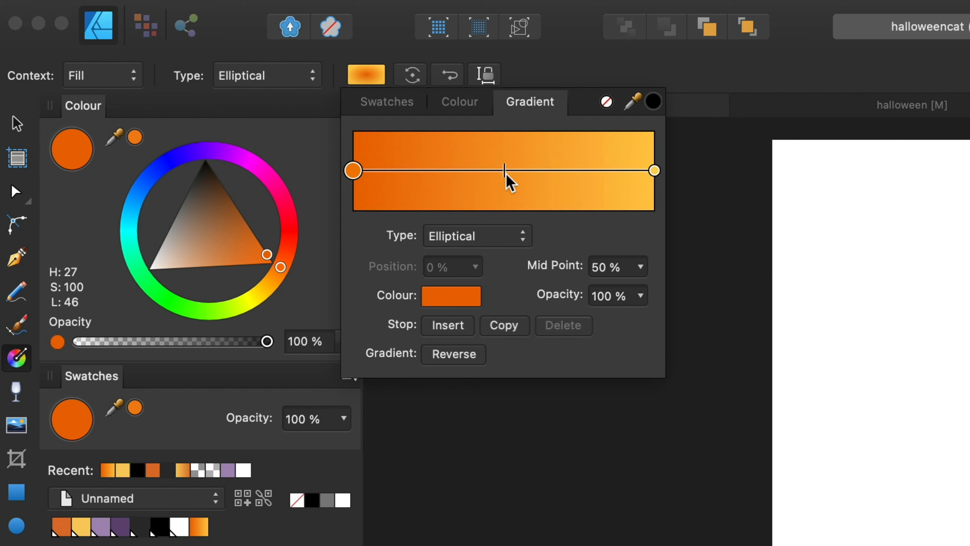
{"action": "left_click", "coordinate": [466, 352]}
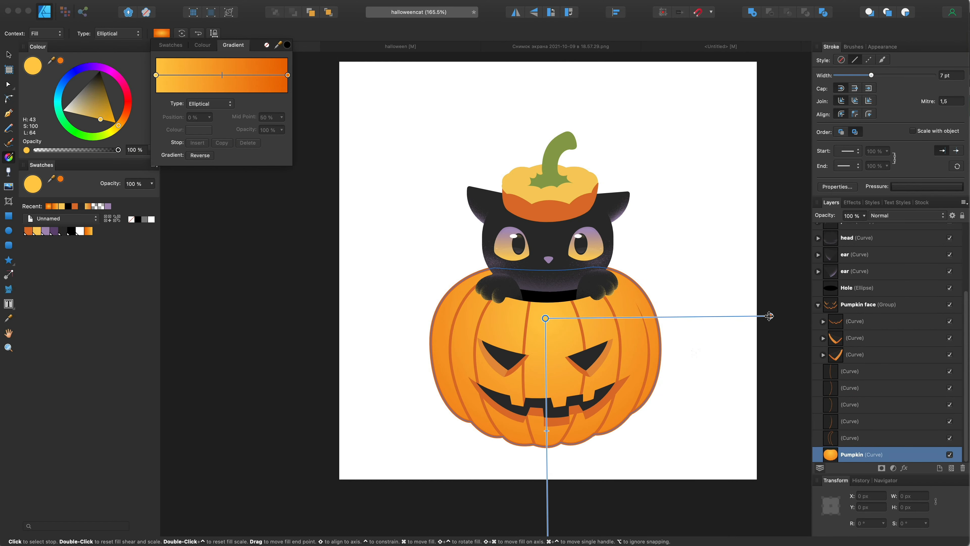
{"action": "left_click_drag", "start_coordinate": [769, 316], "coordinate": [632, 316]}
{"action": "scroll", "coordinate": [494, 282], "scroll_direction": "down", "scroll_amount": 3}
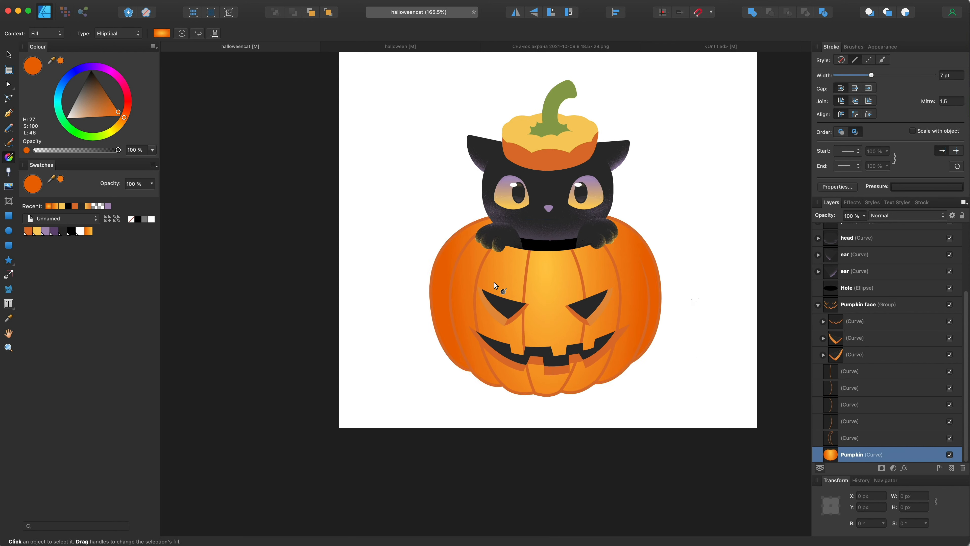
Shorten the gradient's vertical radius to about the middle of the pumpkin's face and raise its centre to just below the hole
{"action": "left_click_drag", "start_coordinate": [546, 266], "coordinate": [549, 333]}
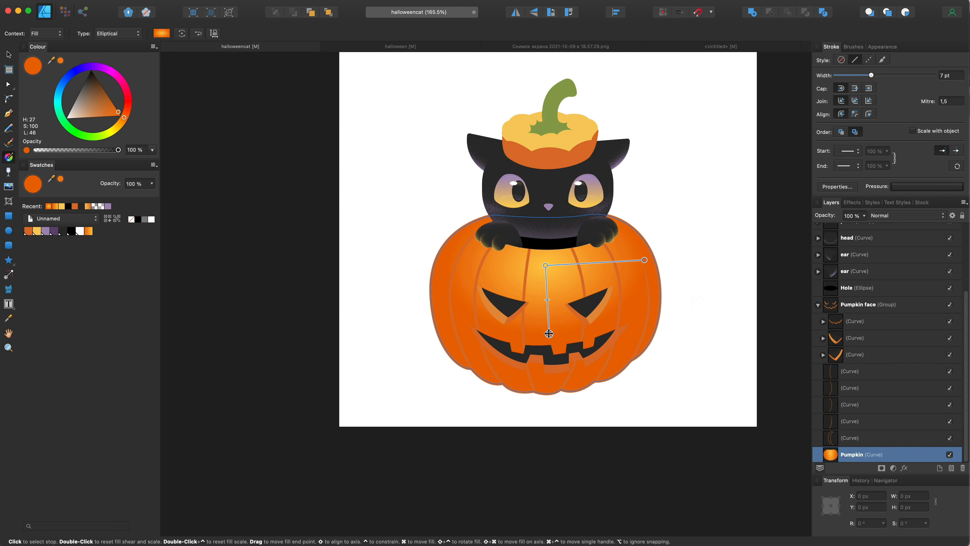
{"action": "scroll", "coordinate": [559, 284], "scroll_direction": "down", "scroll_amount": 1}
{"action": "scroll", "coordinate": [559, 283], "scroll_direction": "up", "scroll_amount": 3}
{"action": "left_click_drag", "start_coordinate": [546, 277], "coordinate": [550, 264]}
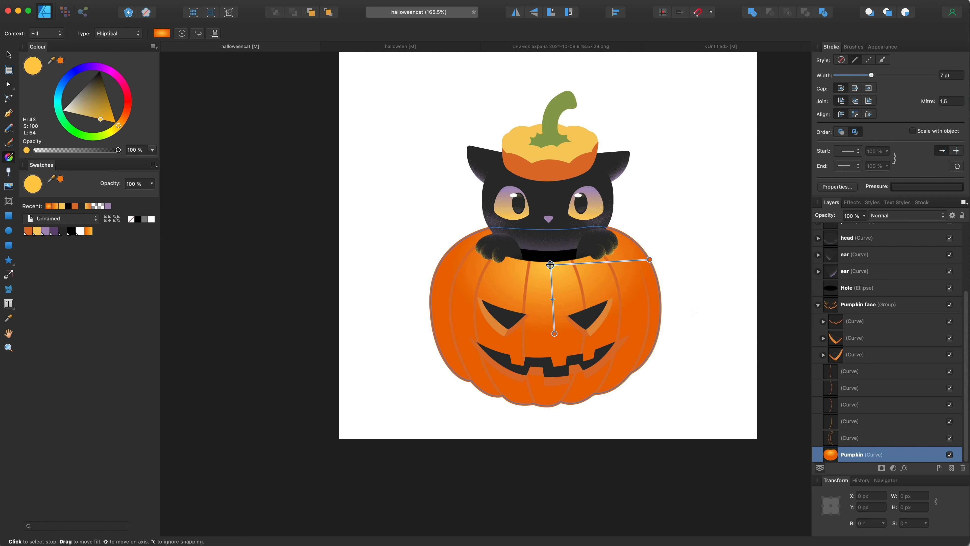
{"action": "left_click_drag", "start_coordinate": [554, 333], "coordinate": [550, 345]}
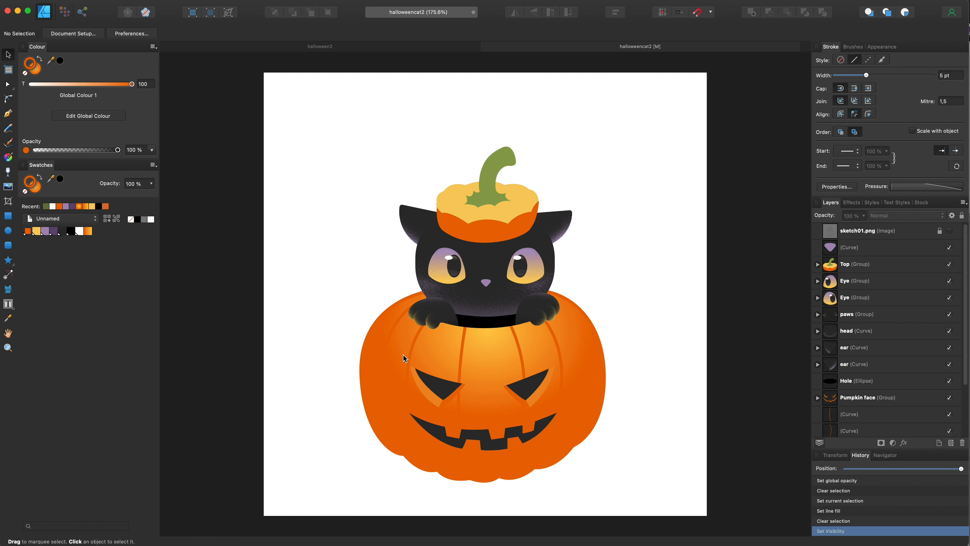
Show the sketch01.png layer and set the Pen tool to a black Global Colour 6 fill with no stroke
{"action": "scroll", "coordinate": [344, 357], "scroll_direction": "left", "scroll_amount": 2}
{"action": "scroll", "coordinate": [344, 357], "scroll_direction": "down", "scroll_amount": 1}
{"action": "scroll", "coordinate": [443, 371], "scroll_direction": "up", "scroll_amount": 5}
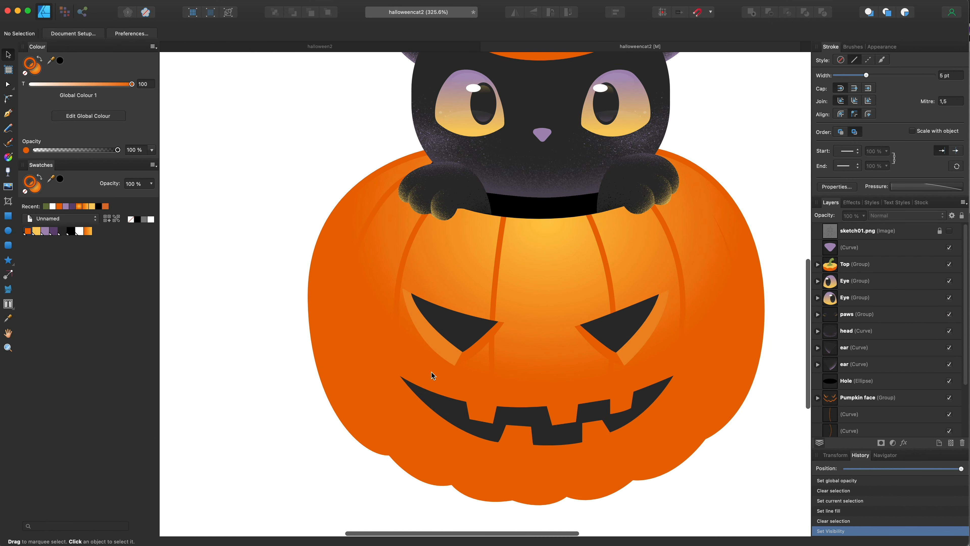
{"action": "left_click", "coordinate": [950, 231]}
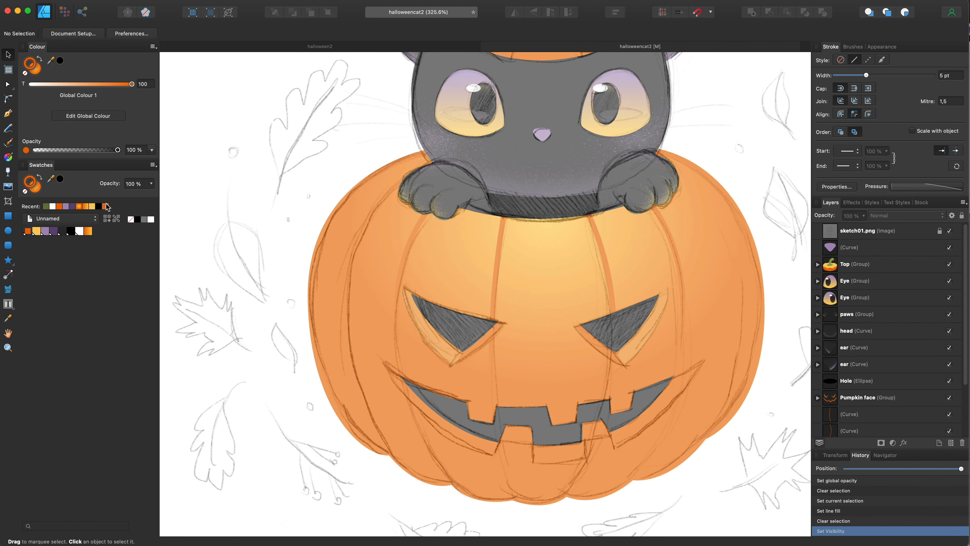
{"action": "left_click", "coordinate": [8, 114]}
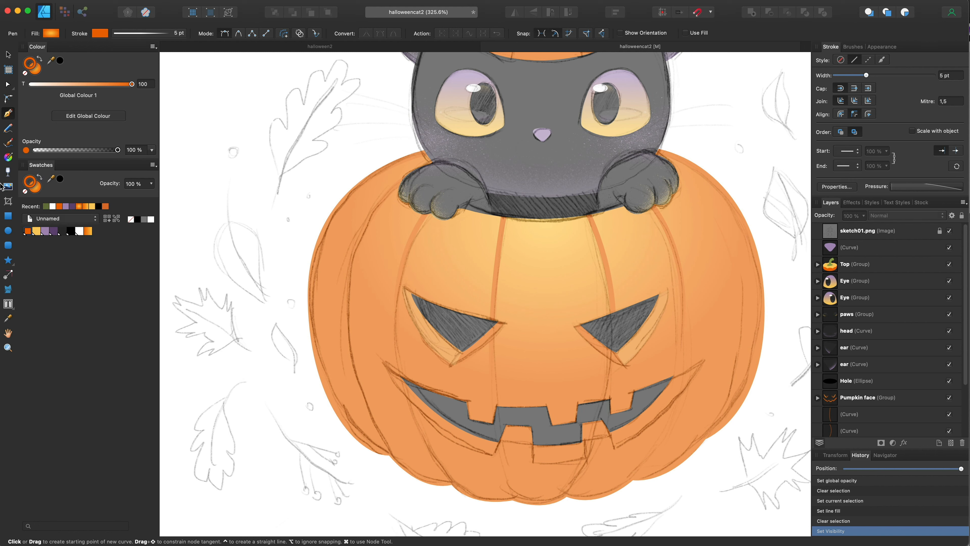
{"action": "left_click", "coordinate": [36, 194]}
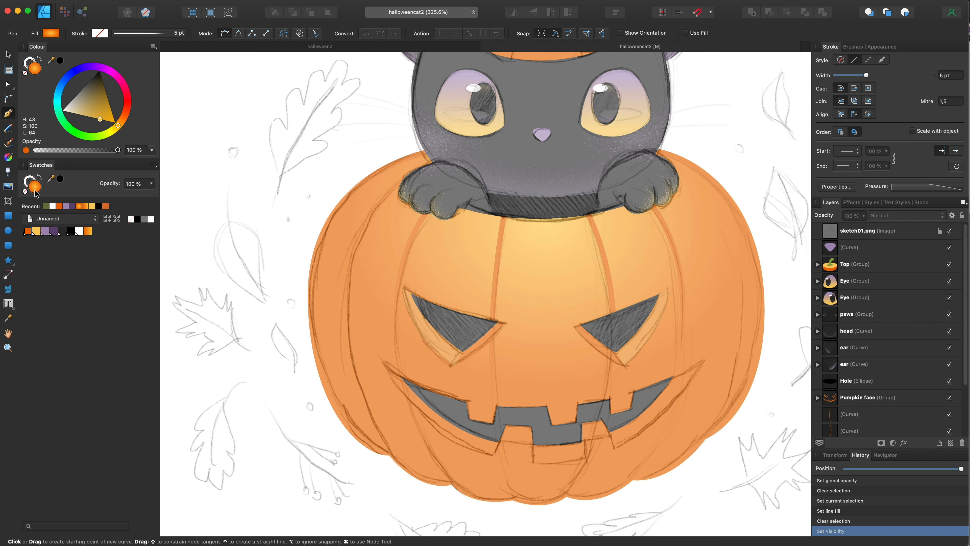
{"action": "left_click", "coordinate": [69, 232]}
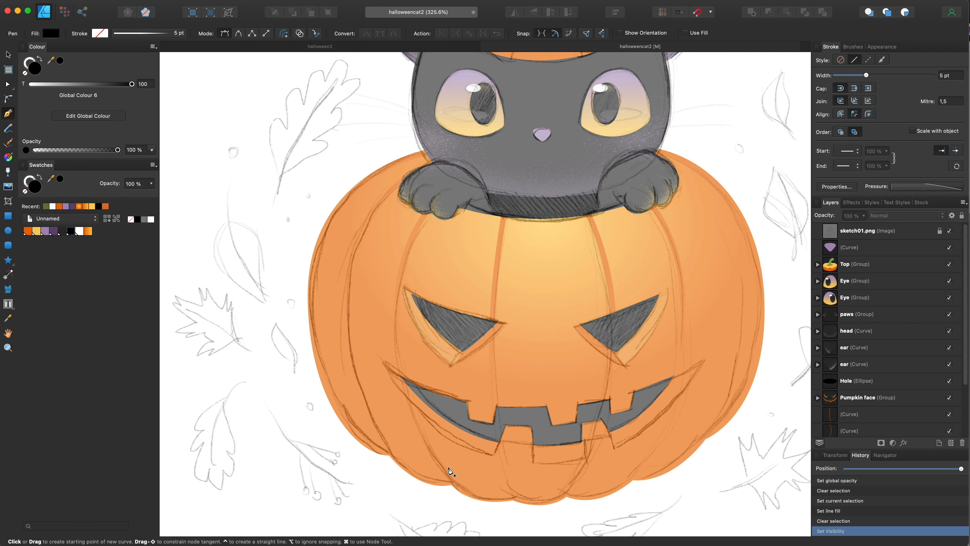
Trace the curved pumpkin segment beside the left eye as a closed black shape over the sketch, rounding its lower edge
{"action": "scroll", "coordinate": [425, 454], "scroll_direction": "up", "scroll_amount": 5}
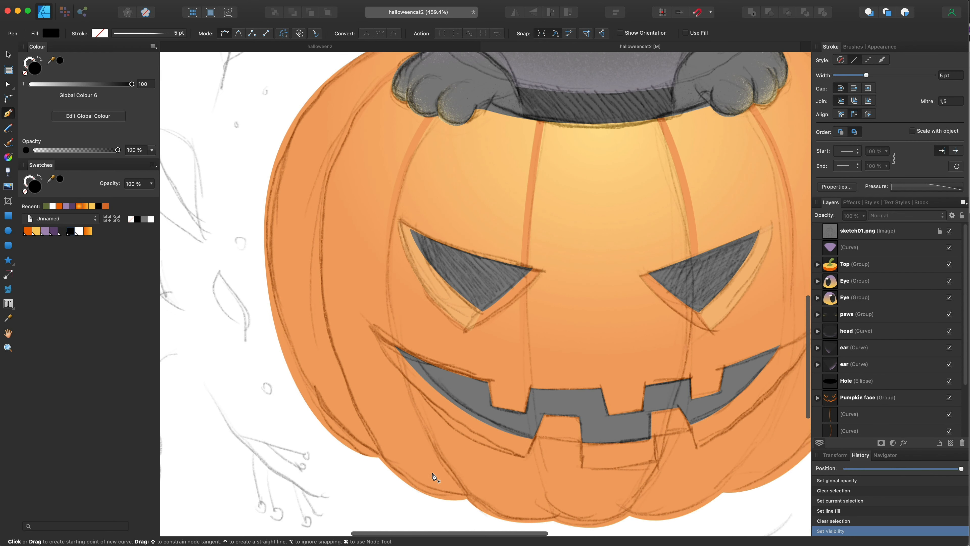
{"action": "left_click", "coordinate": [463, 493]}
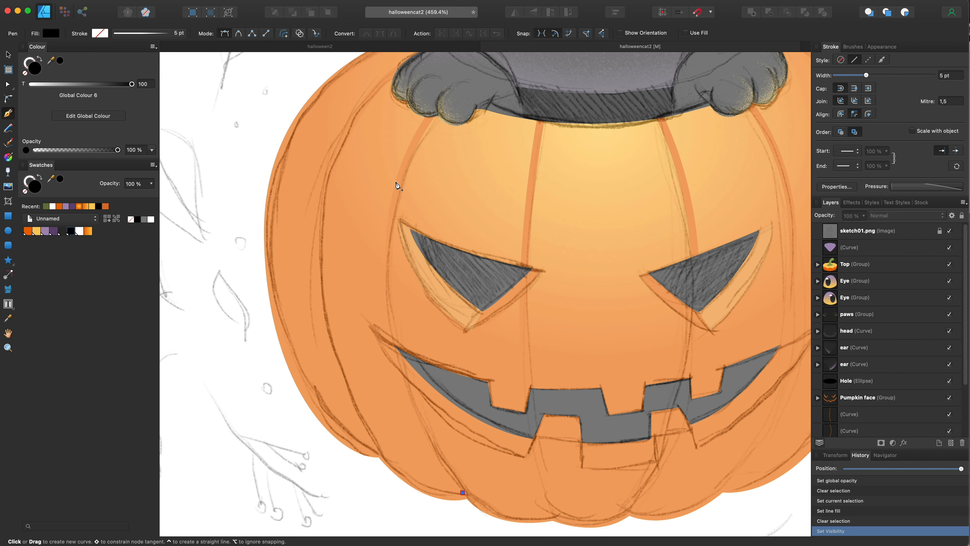
{"action": "left_click_drag", "start_coordinate": [396, 181], "coordinate": [427, 69]}
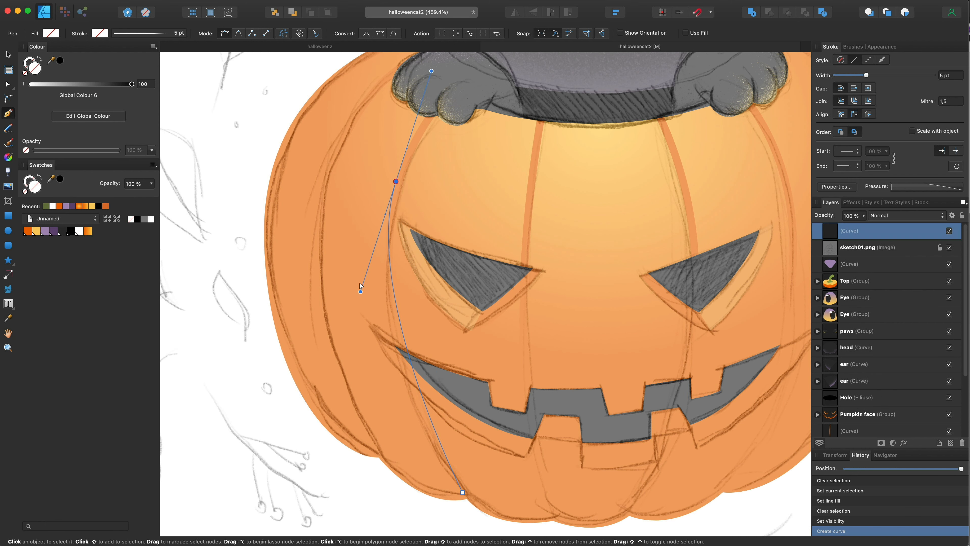
{"action": "left_click_drag", "start_coordinate": [363, 291], "coordinate": [344, 363], "text": "super"}
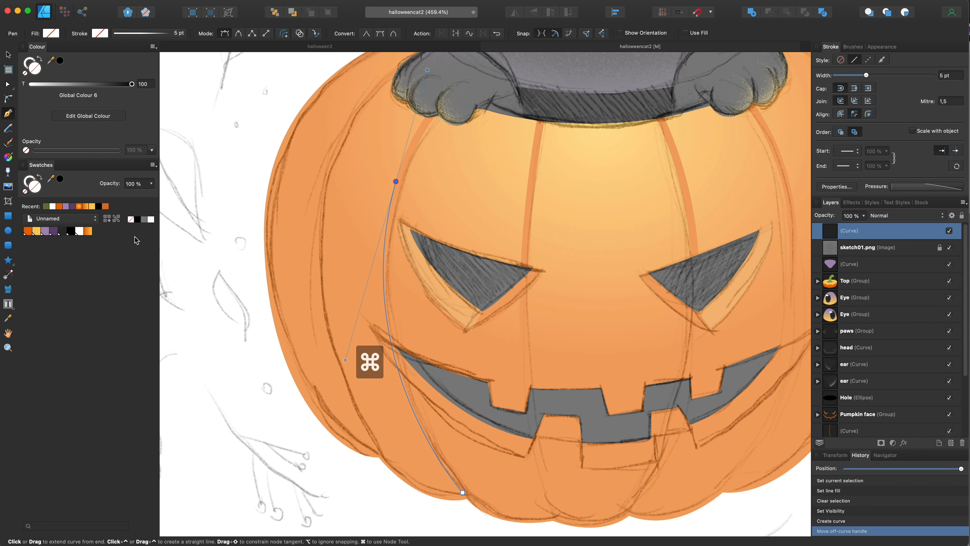
{"action": "left_click", "coordinate": [71, 231]}
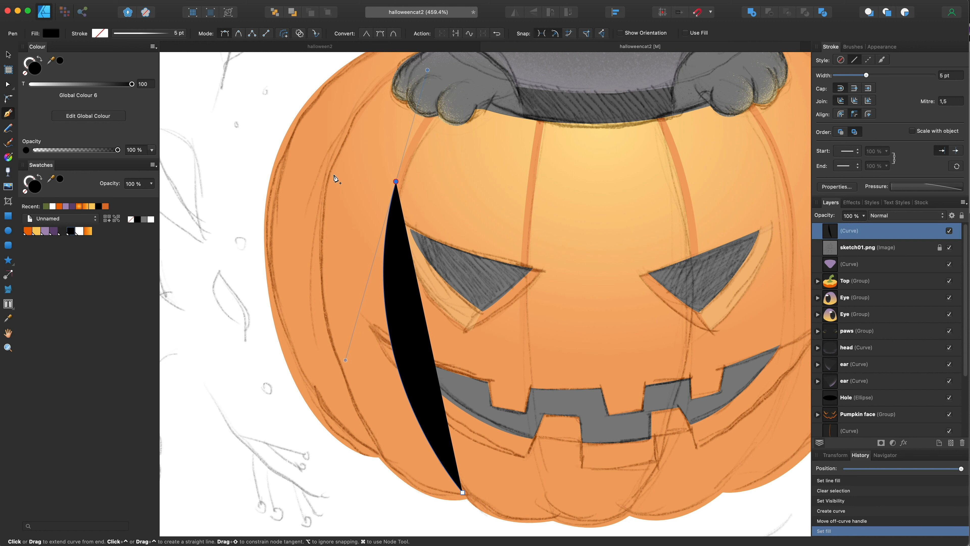
{"action": "left_click_drag", "start_coordinate": [331, 175], "coordinate": [321, 227]}
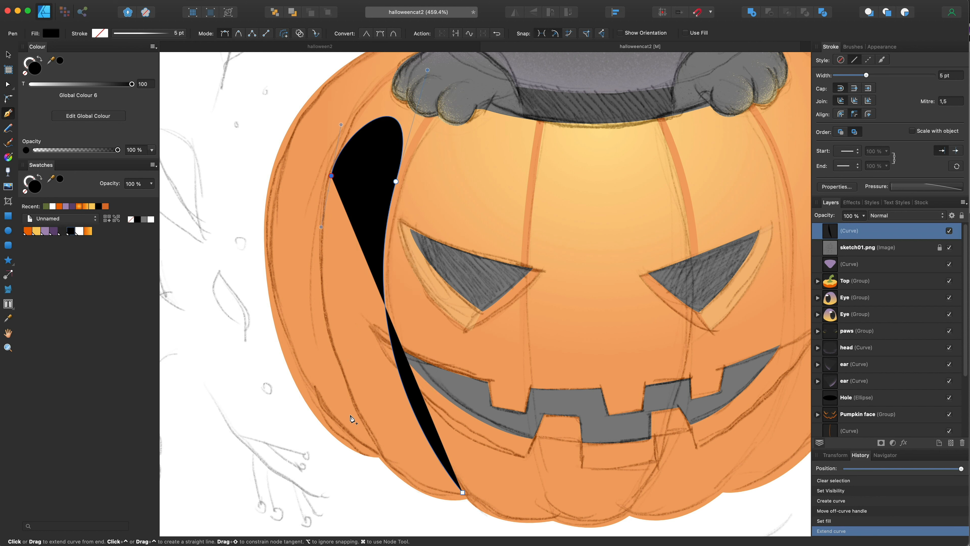
{"action": "left_click_drag", "start_coordinate": [384, 454], "coordinate": [419, 508]}
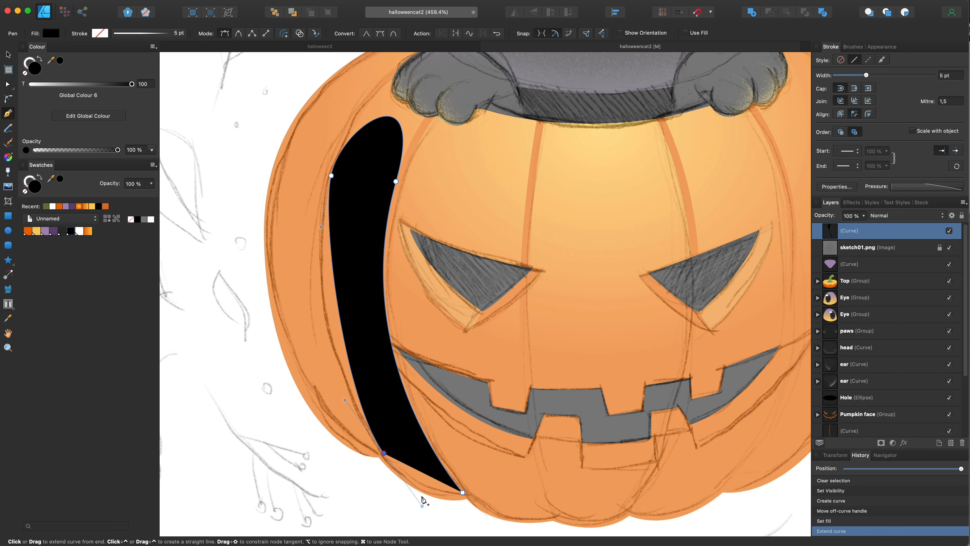
{"action": "left_click_drag", "start_coordinate": [333, 375], "coordinate": [301, 328]}
{"action": "left_click_drag", "start_coordinate": [463, 494], "coordinate": [420, 505]}
{"action": "left_click", "coordinate": [6, 85]}
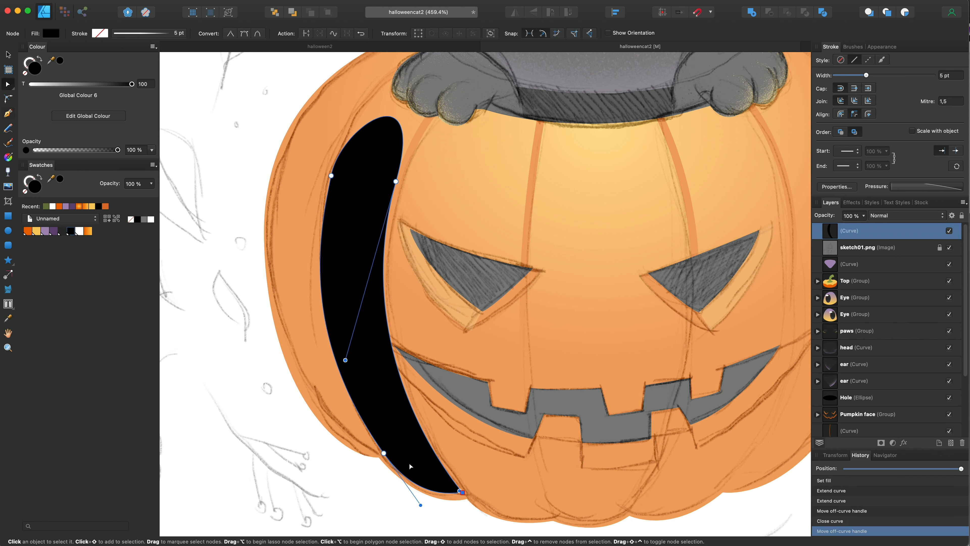
{"action": "mouse_move", "coordinate": [421, 506]}
{"action": "left_mouse_down"}
{"action": "mouse_move", "coordinate": [420, 494]}
{"action": "mouse_move", "coordinate": [424, 503]}
{"action": "left_mouse_up"}
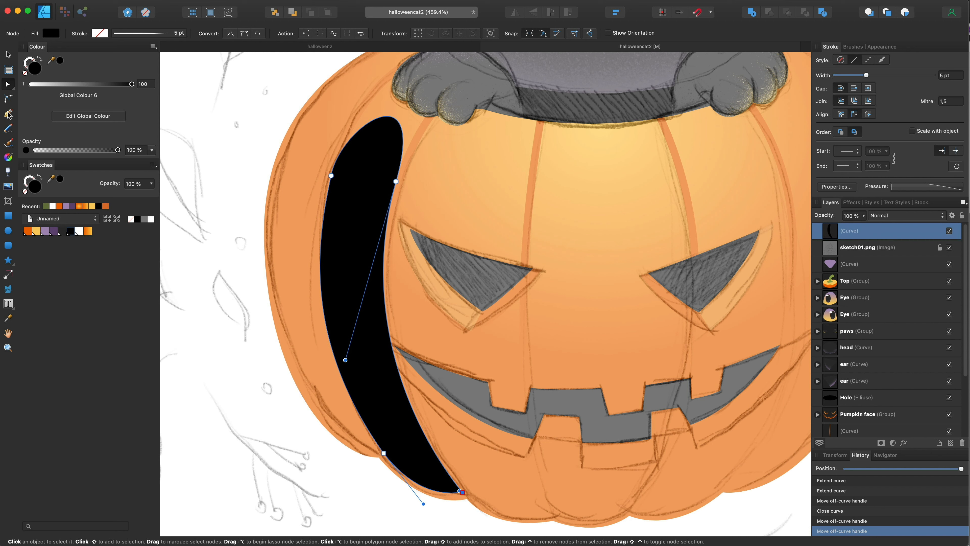
Paint a yellow Global Colour 2 grain brush stroke, 100 pt wide, along the outer edge of the black segment shape
{"action": "left_click", "coordinate": [9, 144]}
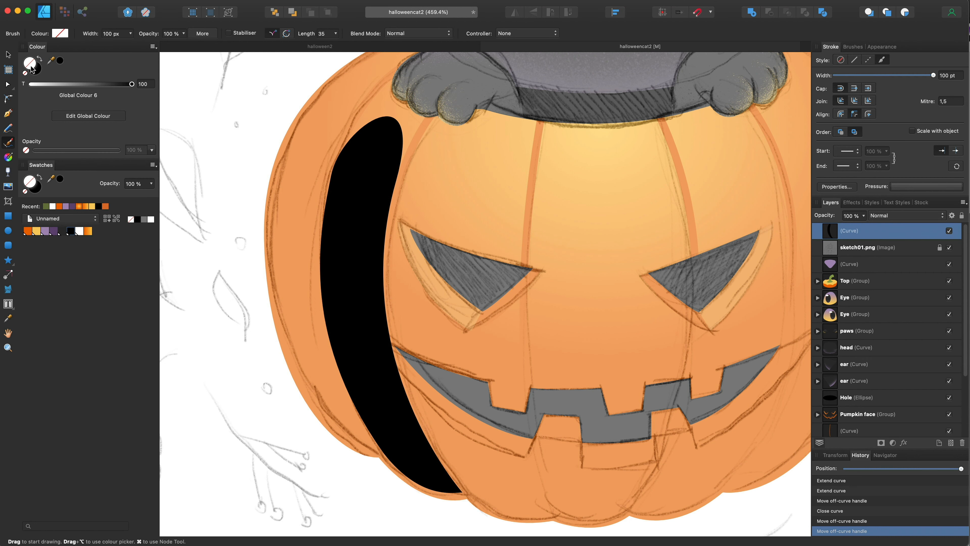
{"action": "left_click", "coordinate": [35, 73]}
{"action": "left_click", "coordinate": [37, 231]}
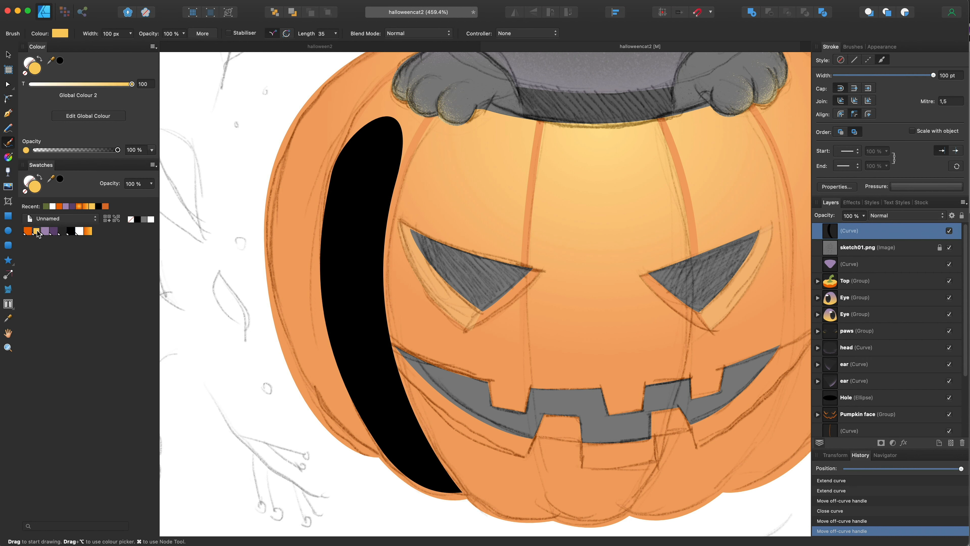
{"action": "mouse_move", "coordinate": [302, 424]}
{"action": "left_mouse_down"}
{"action": "mouse_move", "coordinate": [392, 475]}
{"action": "mouse_move", "coordinate": [317, 396]}
{"action": "mouse_move", "coordinate": [288, 299]}
{"action": "mouse_move", "coordinate": [296, 303]}
{"action": "left_mouse_up"}
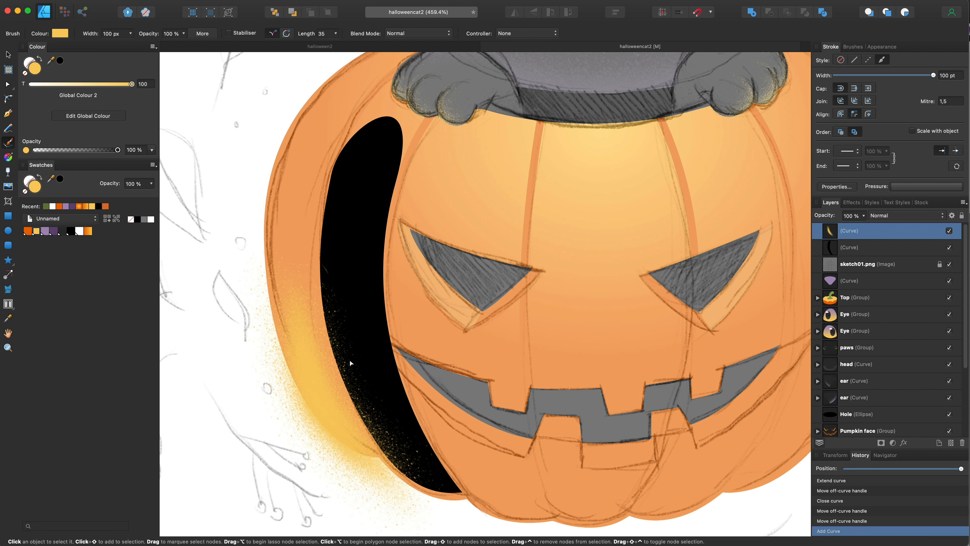
{"action": "key", "text": "cmd+z"}
{"action": "mouse_move", "coordinate": [378, 470]}
{"action": "left_mouse_down"}
{"action": "mouse_move", "coordinate": [314, 368]}
{"action": "mouse_move", "coordinate": [304, 216]}
{"action": "mouse_move", "coordinate": [325, 184]}
{"action": "mouse_move", "coordinate": [328, 191]}
{"action": "left_mouse_up"}
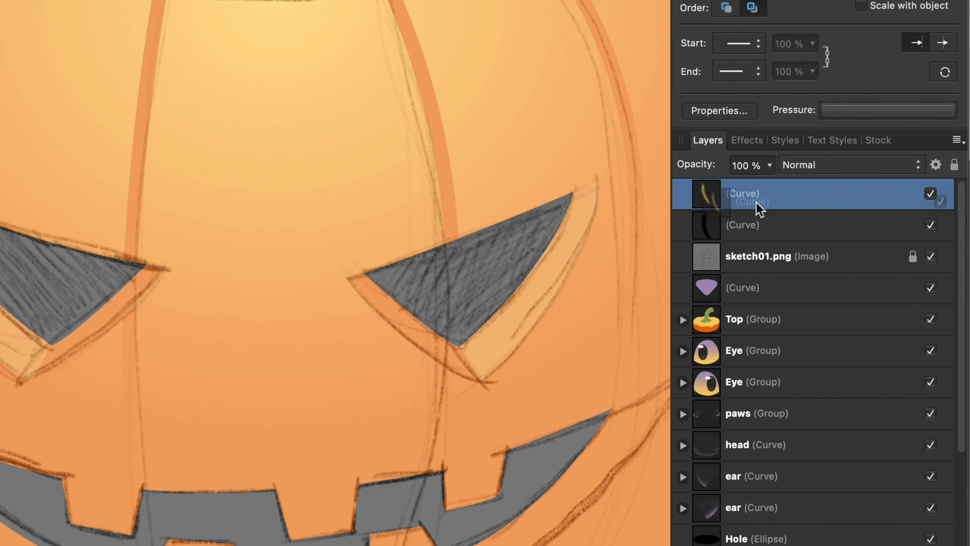
Clip the yellow grain stroke inside the black segment shape and set the shape's fill opacity to 0 %
{"action": "left_click_drag", "start_coordinate": [855, 237], "coordinate": [875, 252]}
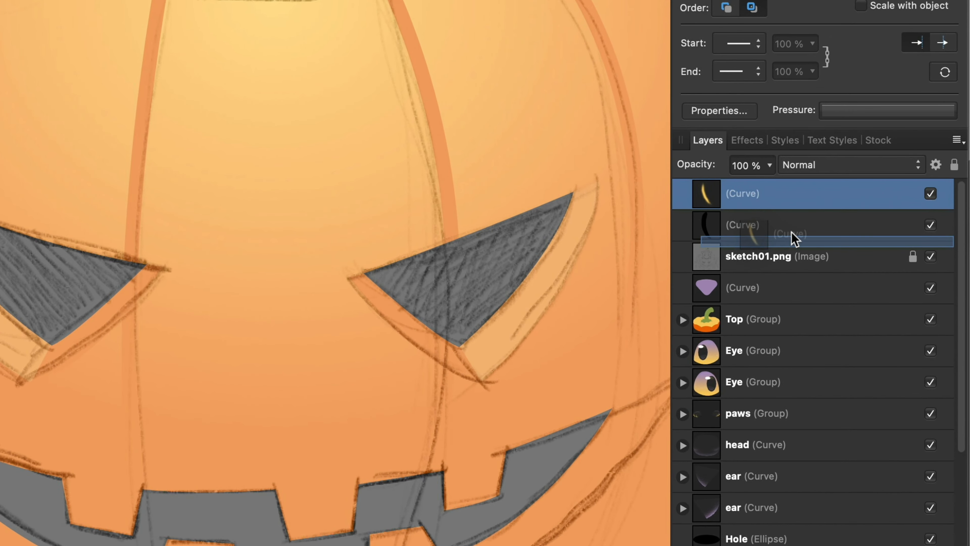
{"action": "left_click_drag", "start_coordinate": [792, 237], "coordinate": [794, 239]}
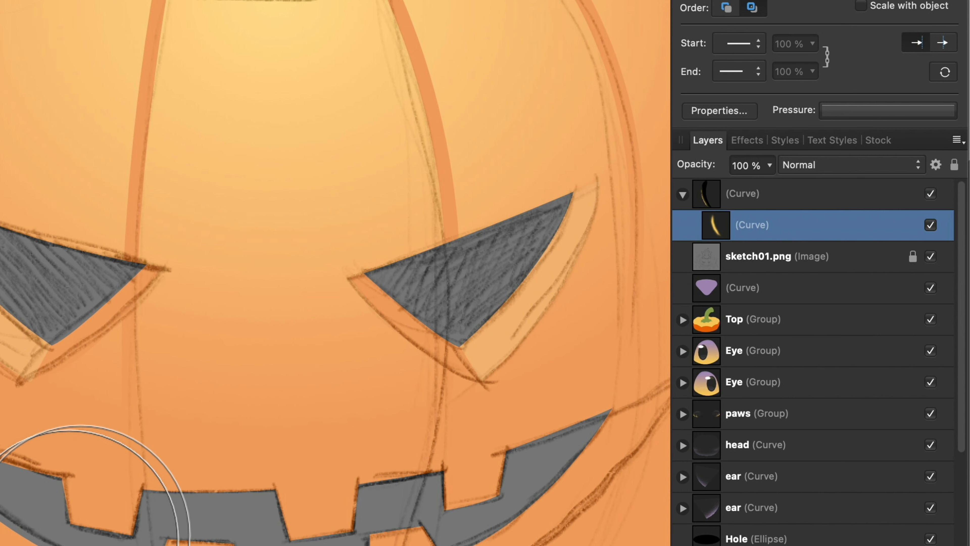
{"action": "left_click", "coordinate": [741, 197]}
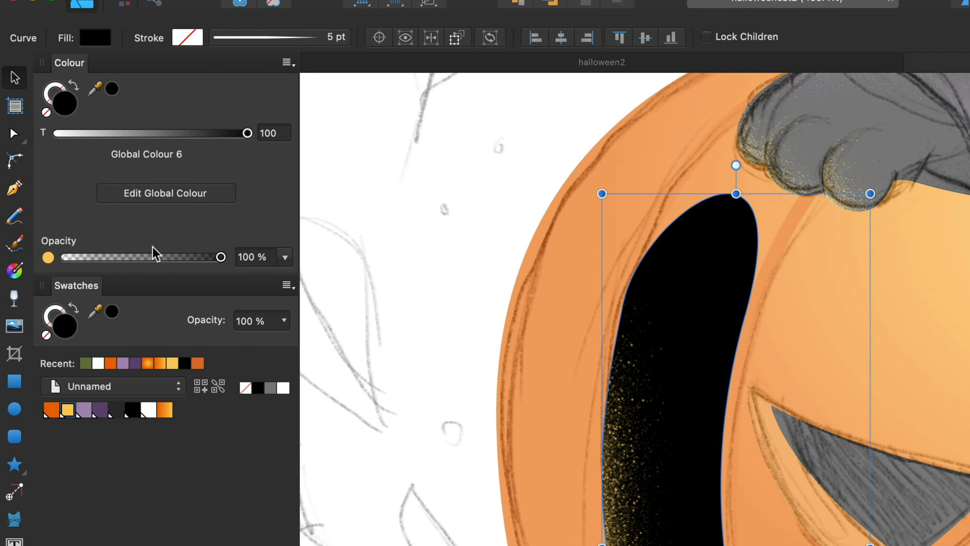
{"action": "left_click_drag", "start_coordinate": [225, 257], "coordinate": [58, 261]}
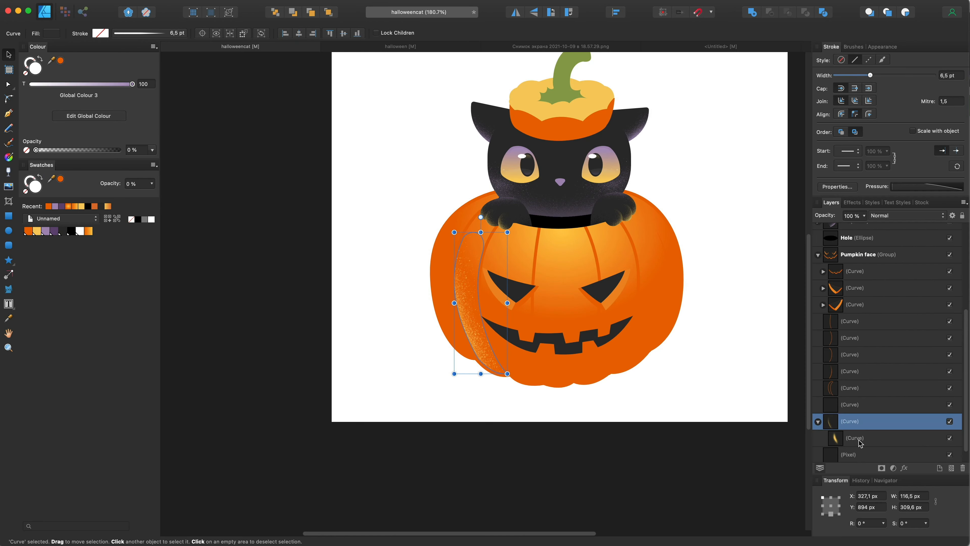
Set the segment's clipped yellow grain stroke to 100 pt wide and delete its surplus intermediate nodes
{"action": "left_click", "coordinate": [861, 440]}
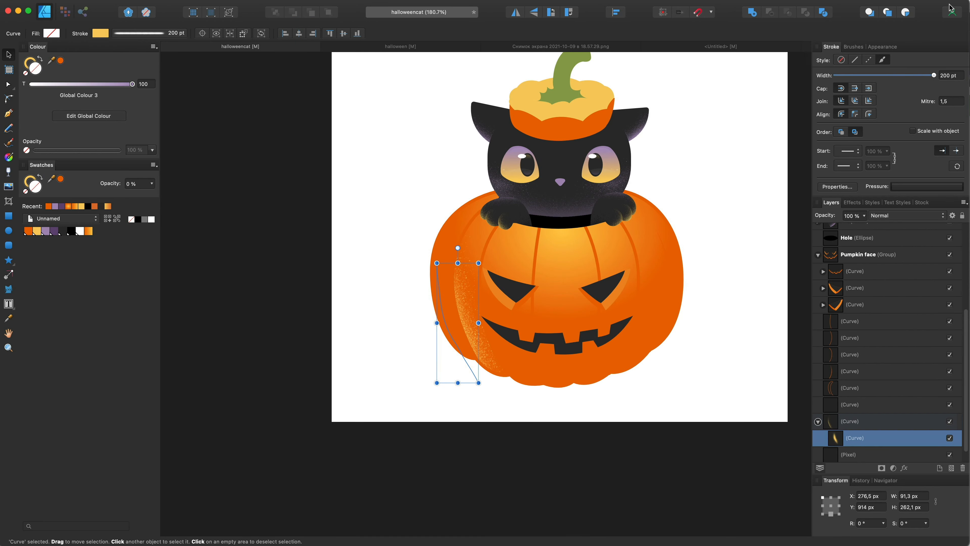
{"action": "left_click_drag", "start_coordinate": [927, 75], "coordinate": [929, 77]}
{"action": "key", "text": "a"}
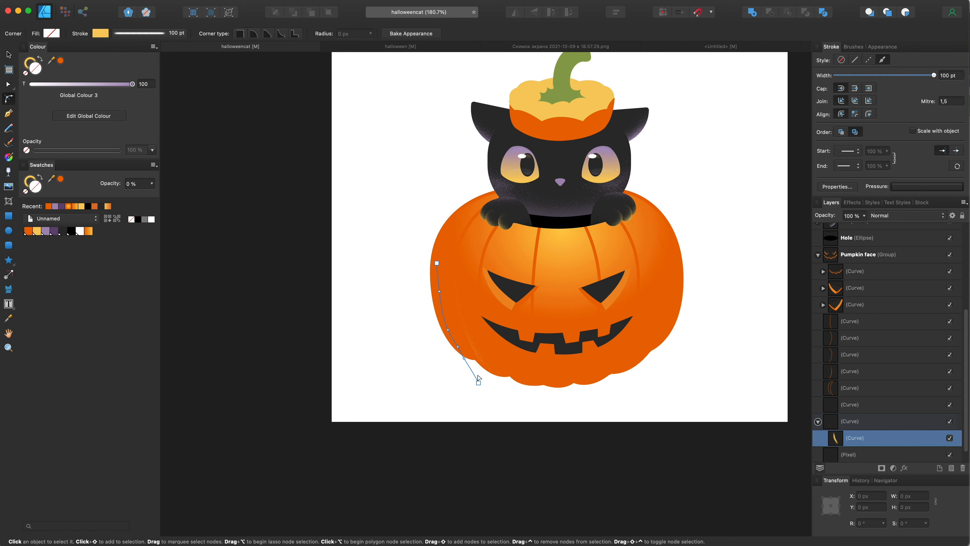
{"action": "left_click", "coordinate": [10, 86]}
{"action": "scroll", "coordinate": [477, 333], "scroll_direction": "up", "scroll_amount": 3}
{"action": "left_click_drag", "start_coordinate": [401, 435], "coordinate": [498, 365]}
{"action": "key", "text": "BackSpace"}
Reshape the yellow grain stroke's end nodes and handles so it follows the segment's whole outer edge down to the pumpkin's base
{"action": "left_click_drag", "start_coordinate": [429, 329], "coordinate": [513, 407]}
{"action": "left_click_drag", "start_coordinate": [504, 385], "coordinate": [468, 402]}
{"action": "left_click_drag", "start_coordinate": [411, 217], "coordinate": [439, 170]}
{"action": "key", "text": "BackSpace"}
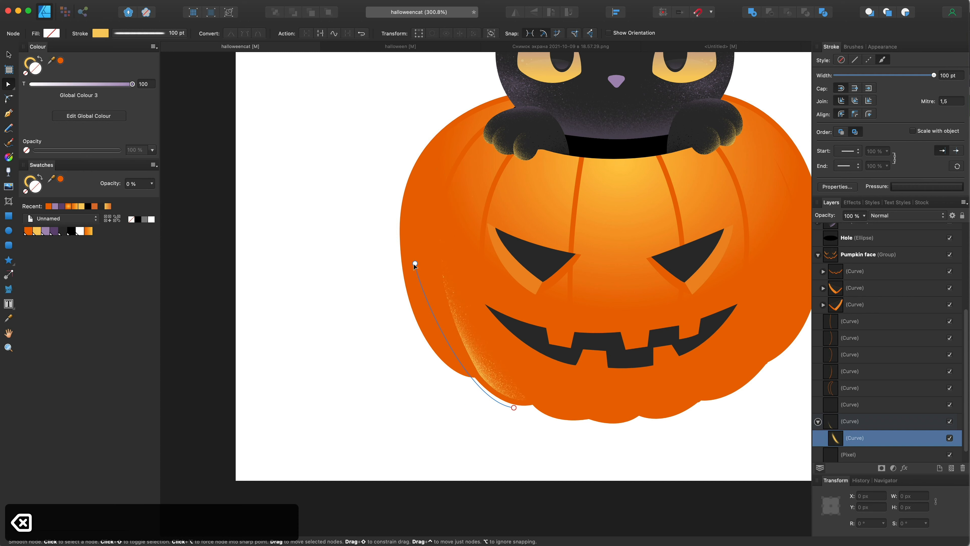
{"action": "left_click_drag", "start_coordinate": [414, 264], "coordinate": [394, 259]}
{"action": "left_click_drag", "start_coordinate": [449, 174], "coordinate": [438, 166]}
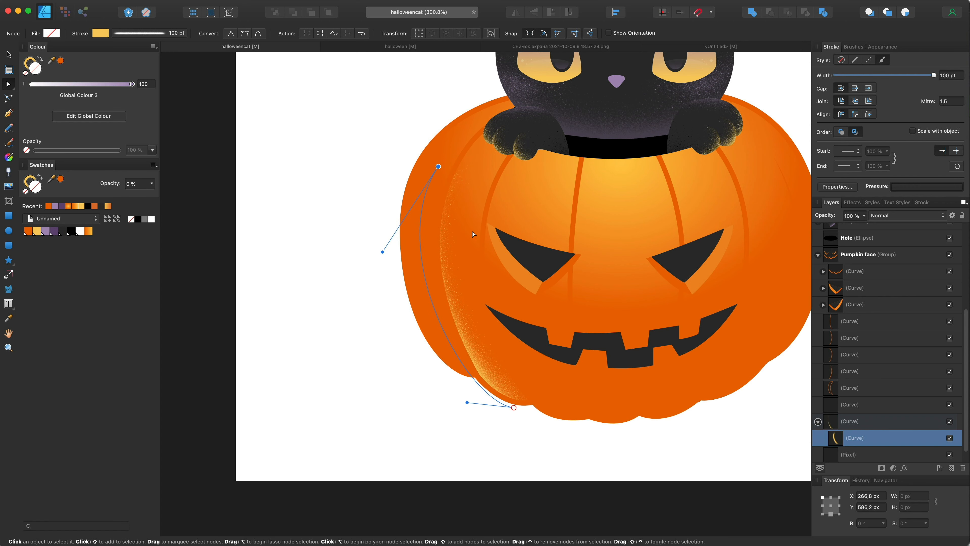
{"action": "scroll", "coordinate": [472, 234], "scroll_direction": "down", "scroll_amount": 5}
{"action": "scroll", "coordinate": [471, 243], "scroll_direction": "up", "scroll_amount": 4}
{"action": "left_click_drag", "start_coordinate": [469, 390], "coordinate": [457, 380]}
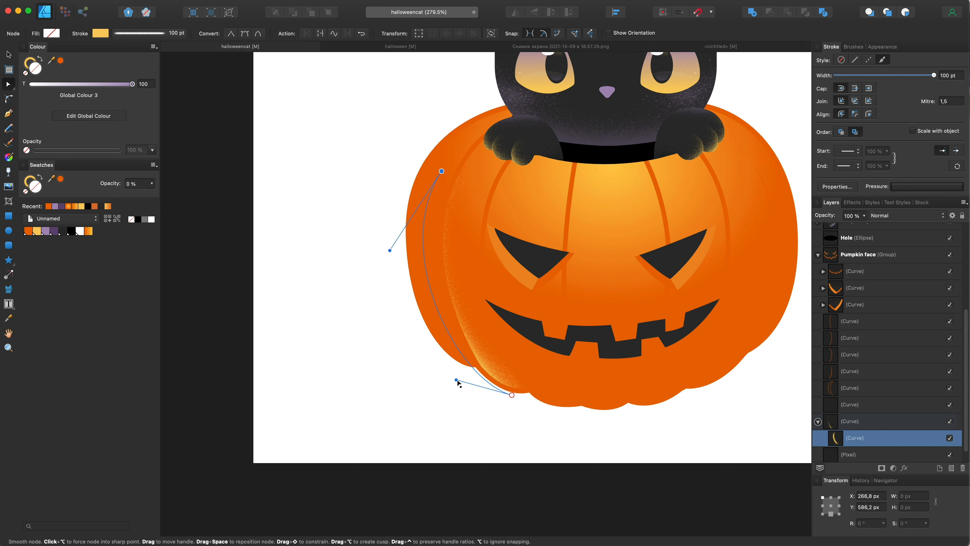
{"action": "left_click_drag", "start_coordinate": [512, 395], "coordinate": [516, 397]}
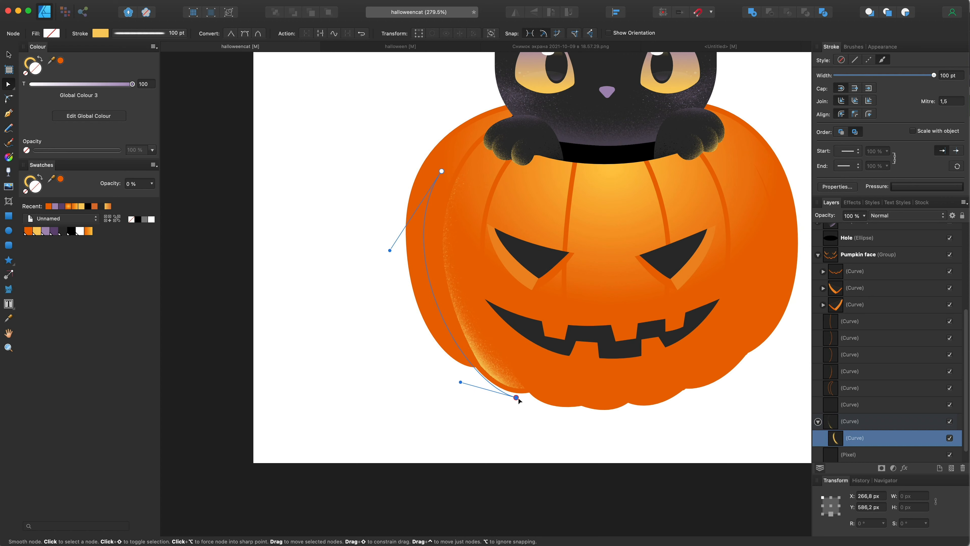
Nest the grain-shaded segment inside the Pumpkin curve and place a copy of it over the adjacent segment towards the centre
{"action": "left_click", "coordinate": [818, 421]}
{"action": "key", "text": "v"}
{"action": "key", "text": "alt"}
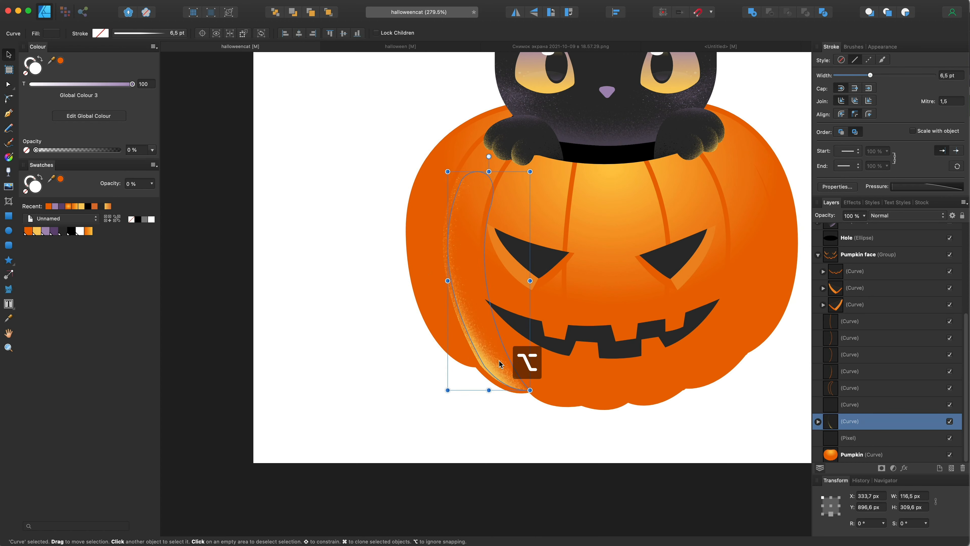
{"action": "left_click_drag", "start_coordinate": [499, 363], "coordinate": [549, 373]}
{"action": "left_click_drag", "start_coordinate": [888, 422], "coordinate": [898, 458]}
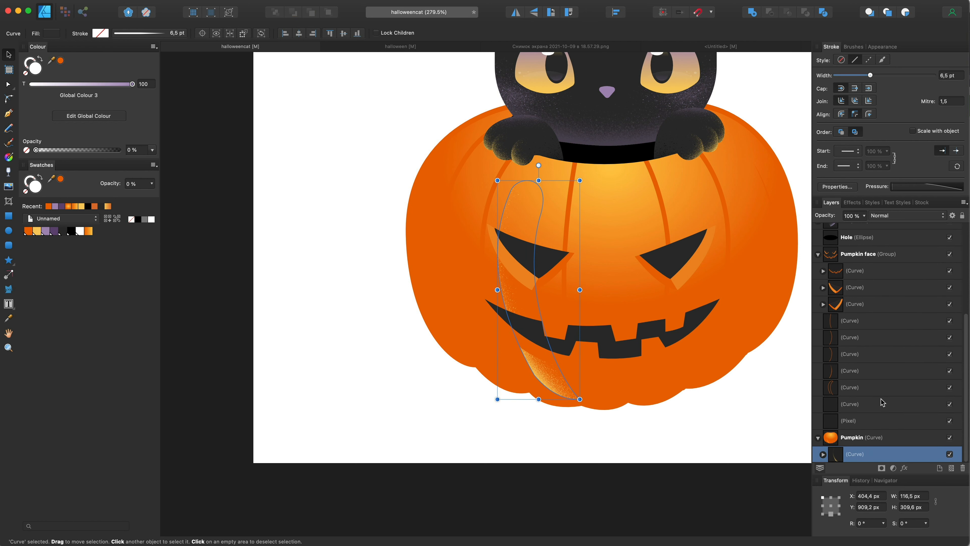
{"action": "key", "text": "cmd+z"}
{"action": "left_click_drag", "start_coordinate": [859, 406], "coordinate": [892, 448]}
{"action": "left_click", "coordinate": [862, 455]}
{"action": "left_click_drag", "start_coordinate": [543, 364], "coordinate": [542, 378]}
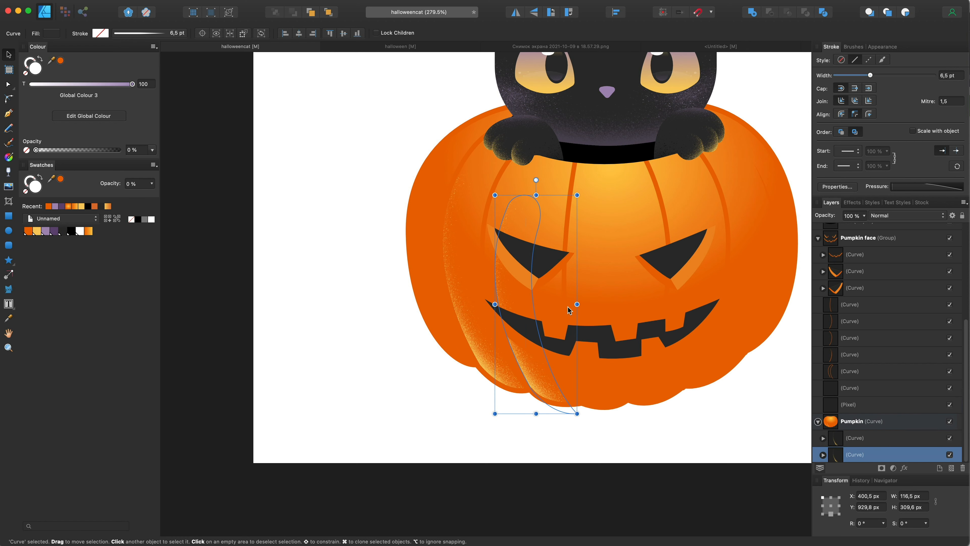
Reshape the copied segment's outline to fit between the two ribs around the pumpkin's left eye
{"action": "key", "text": "a"}
{"action": "left_click_drag", "start_coordinate": [538, 231], "coordinate": [567, 226]}
{"action": "mouse_move", "coordinate": [577, 413]}
{"action": "left_mouse_down"}
{"action": "mouse_move", "coordinate": [595, 407]}
{"action": "mouse_move", "coordinate": [586, 408]}
{"action": "left_mouse_up"}
{"action": "left_click_drag", "start_coordinate": [508, 205], "coordinate": [490, 204]}
{"action": "mouse_move", "coordinate": [473, 286]}
{"action": "left_mouse_down"}
{"action": "mouse_move", "coordinate": [454, 284]}
{"action": "mouse_move", "coordinate": [464, 295]}
{"action": "left_mouse_up"}
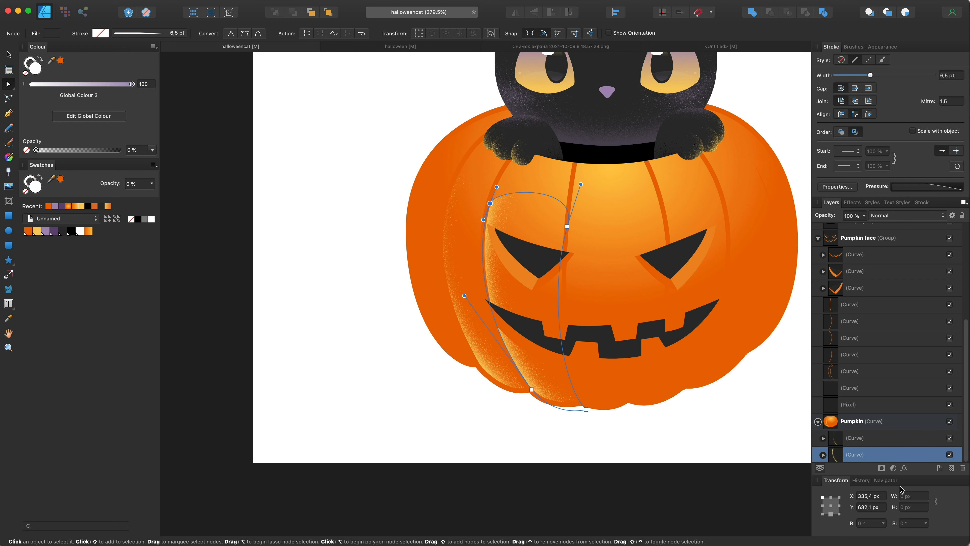
Move the upper end of the copied segment's nested grain stroke up and outward and adjust its handle along the rib
{"action": "left_click", "coordinate": [823, 454]}
{"action": "scroll", "coordinate": [855, 455], "scroll_direction": "down", "scroll_amount": 2}
{"action": "left_click", "coordinate": [856, 459]}
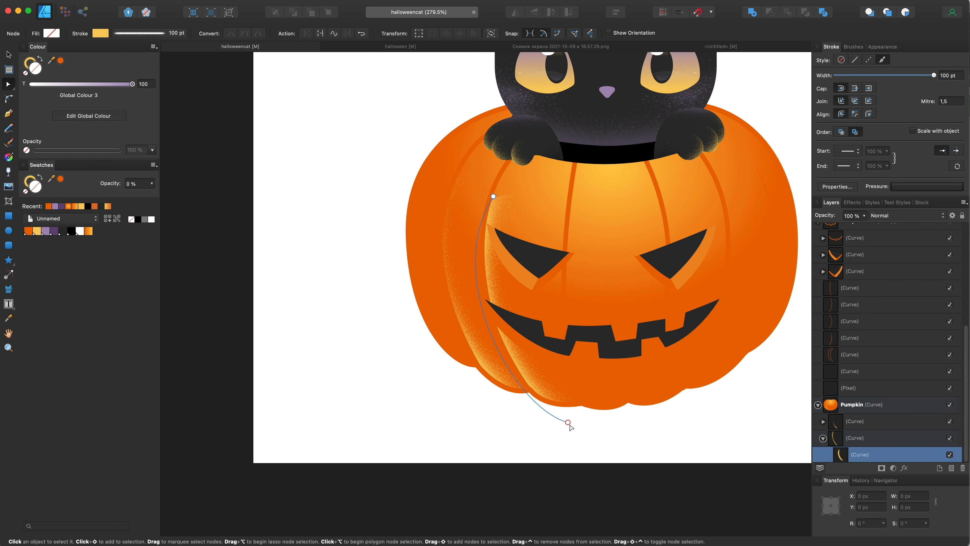
{"action": "left_click_drag", "start_coordinate": [493, 196], "coordinate": [481, 184]}
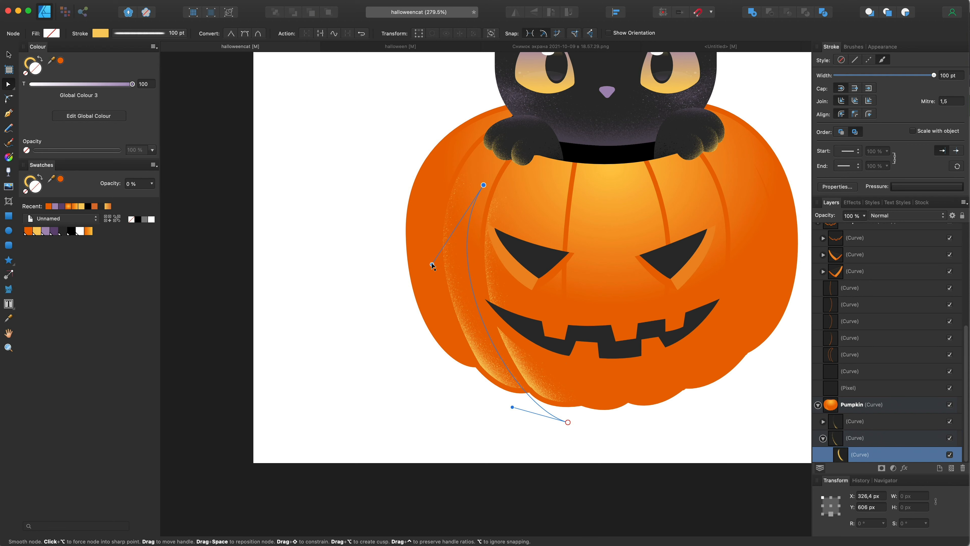
{"action": "left_click_drag", "start_coordinate": [432, 264], "coordinate": [442, 276]}
{"action": "scroll", "coordinate": [480, 261], "scroll_direction": "up", "scroll_amount": 1}
{"action": "key", "text": "v"}
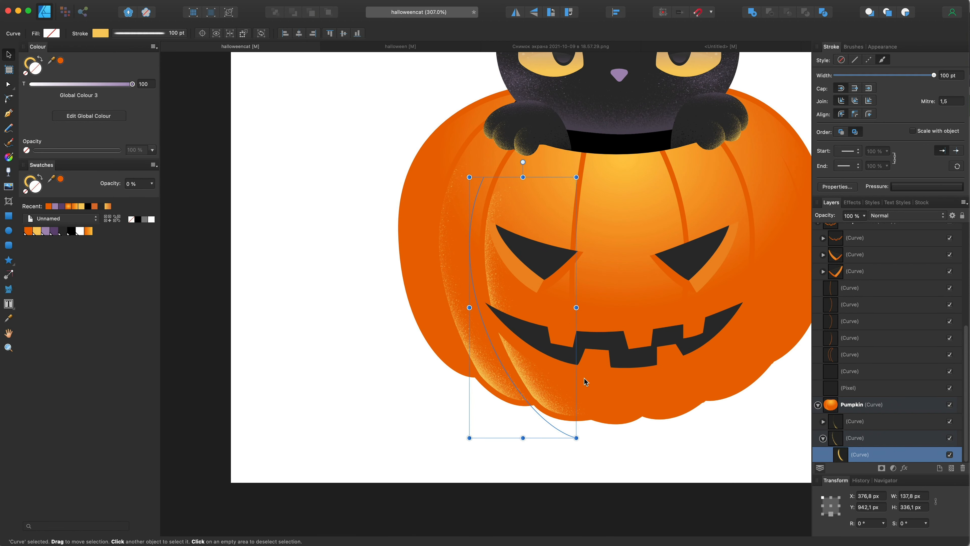
Copy the grain-shaded segment to the pumpkin's outermost left section, move its grain stroke directly into the Pumpkin curve, and delete the copied outline
{"action": "left_click_drag", "start_coordinate": [541, 390], "coordinate": [457, 360]}
{"action": "key", "text": "super+z"}
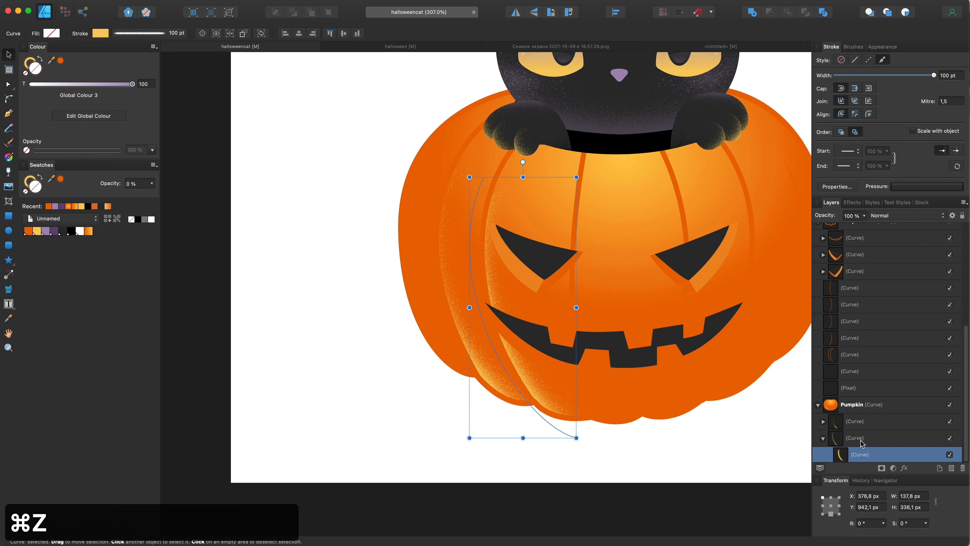
{"action": "left_click", "coordinate": [861, 439]}
{"action": "left_click_drag", "start_coordinate": [541, 391], "coordinate": [459, 359]}
{"action": "key", "text": "a"}
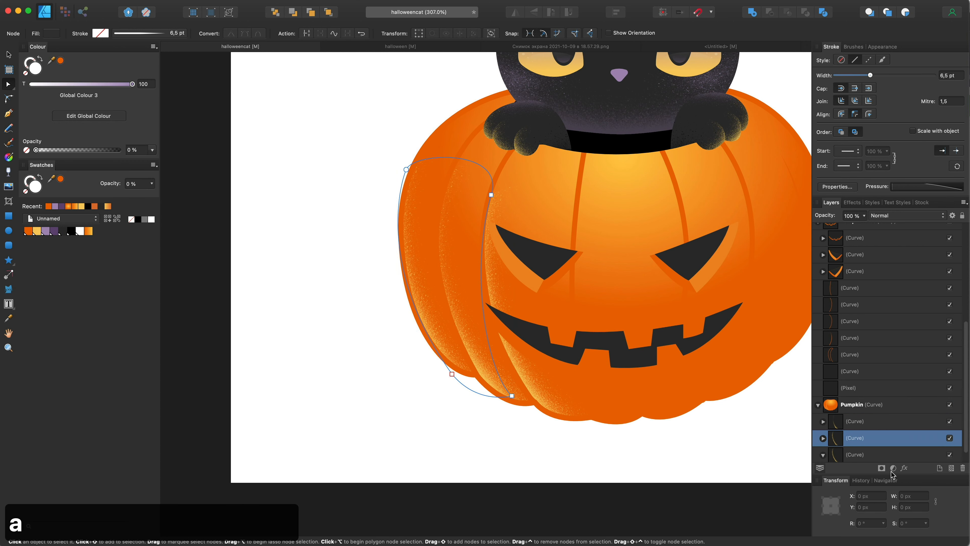
{"action": "left_click", "coordinate": [823, 438]}
{"action": "scroll", "coordinate": [851, 439], "scroll_direction": "down", "scroll_amount": 2}
{"action": "left_click_drag", "start_coordinate": [880, 424], "coordinate": [833, 398]}
{"action": "left_click", "coordinate": [860, 421]}
{"action": "key", "text": "BackSpace"}
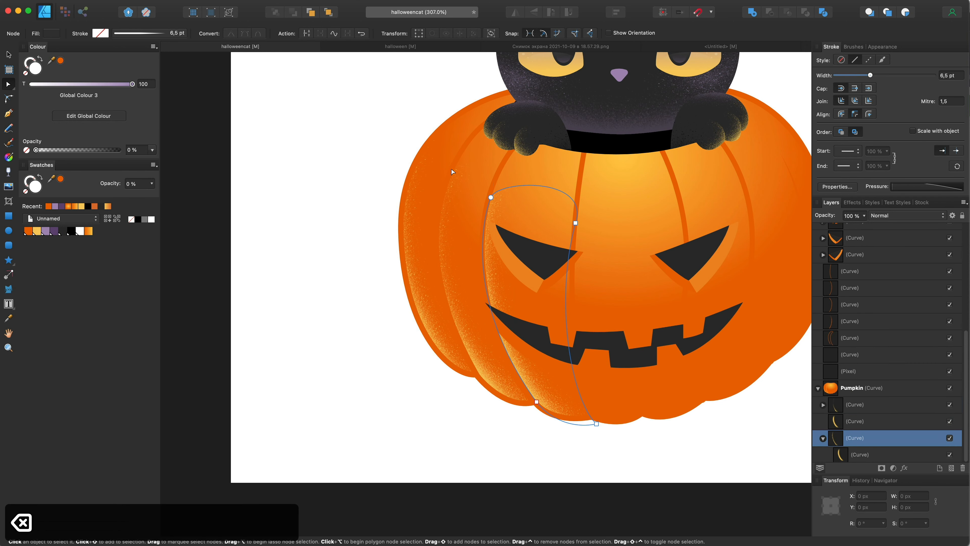
Reshape the freed yellow grain stroke's end nodes and handles so it follows the pumpkin's outer left edge
{"action": "left_click", "coordinate": [846, 421]}
{"action": "left_click_drag", "start_coordinate": [400, 150], "coordinate": [492, 83]}
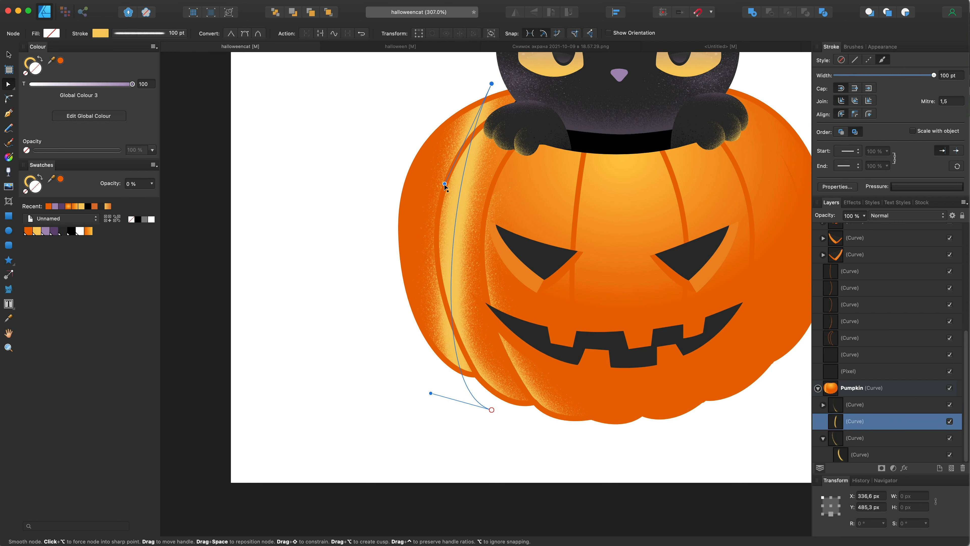
{"action": "mouse_move", "coordinate": [445, 184]}
{"action": "left_mouse_down"}
{"action": "mouse_move", "coordinate": [321, 159]}
{"action": "mouse_move", "coordinate": [304, 178]}
{"action": "left_mouse_up"}
{"action": "scroll", "coordinate": [343, 167], "scroll_direction": "down", "scroll_amount": 3}
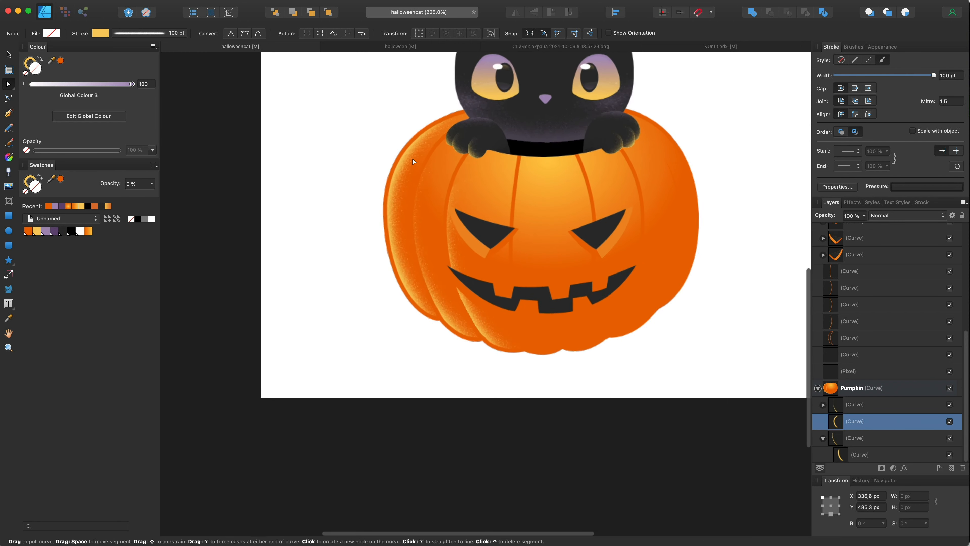
{"action": "left_click_drag", "start_coordinate": [459, 104], "coordinate": [444, 105]}
{"action": "left_click_drag", "start_coordinate": [452, 344], "coordinate": [447, 328]}
{"action": "scroll", "coordinate": [454, 301], "scroll_direction": "down", "scroll_amount": 6}
{"action": "scroll", "coordinate": [473, 302], "scroll_direction": "up", "scroll_amount": 7}
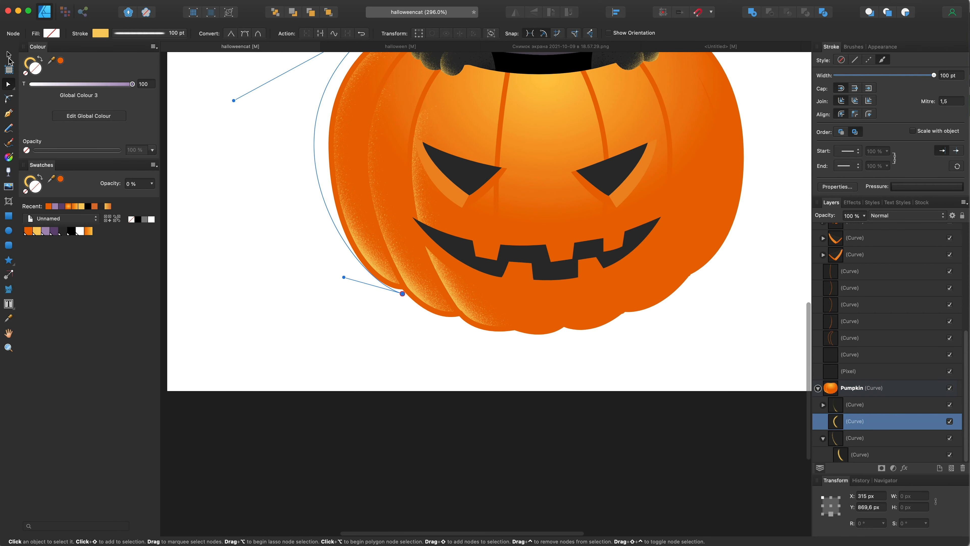
Fill the orange edge shape beneath the pumpkin's mouth with the yellow Global Colour 2
{"action": "left_click", "coordinate": [8, 56]}
{"action": "scroll", "coordinate": [426, 235], "scroll_direction": "right", "scroll_amount": 5}
{"action": "left_click", "coordinate": [424, 274]}
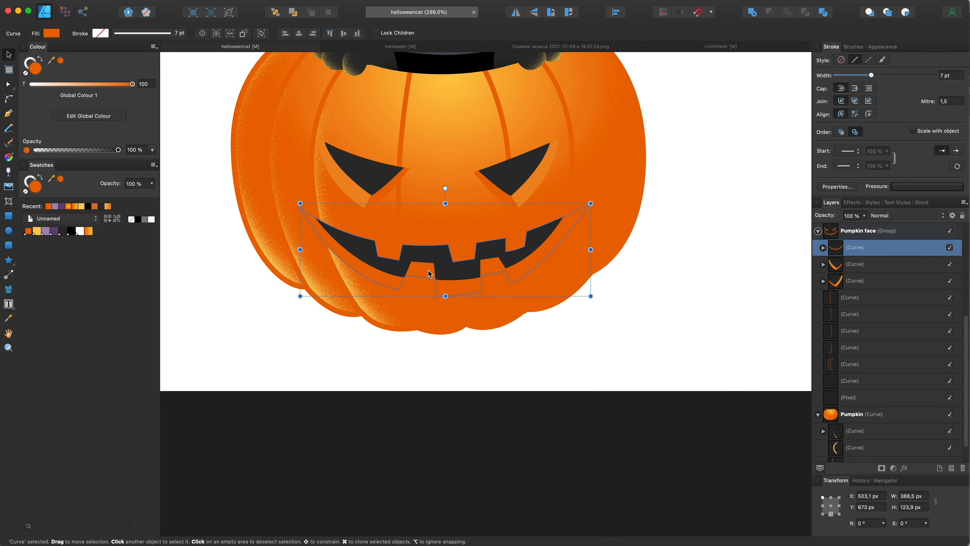
{"action": "key", "text": "a"}
{"action": "left_click", "coordinate": [8, 54]}
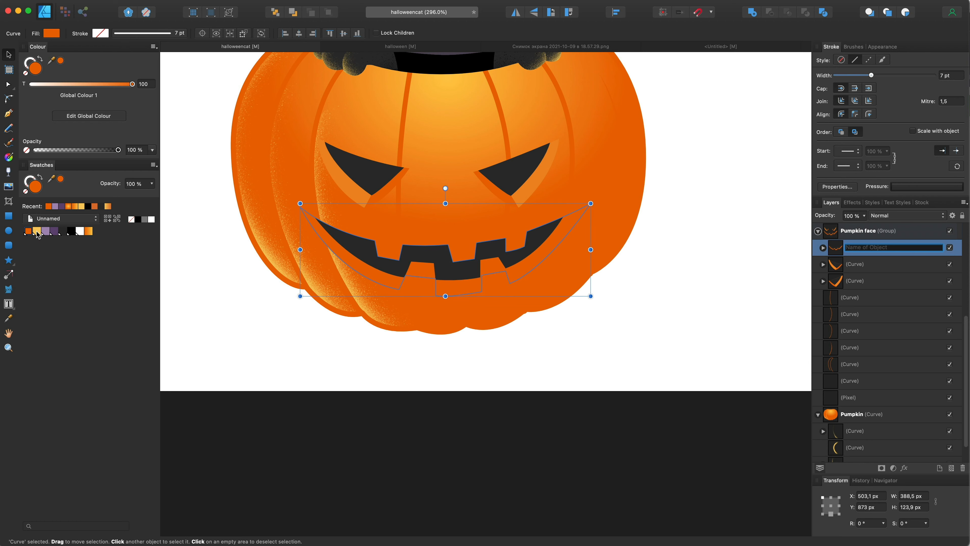
{"action": "left_click", "coordinate": [37, 232]}
Fill the edge shapes of both pumpkin eyes with the yellow Global Colour 2
{"action": "left_click", "coordinate": [358, 194]}
{"action": "left_click", "coordinate": [823, 264]}
{"action": "left_click", "coordinate": [872, 299]}
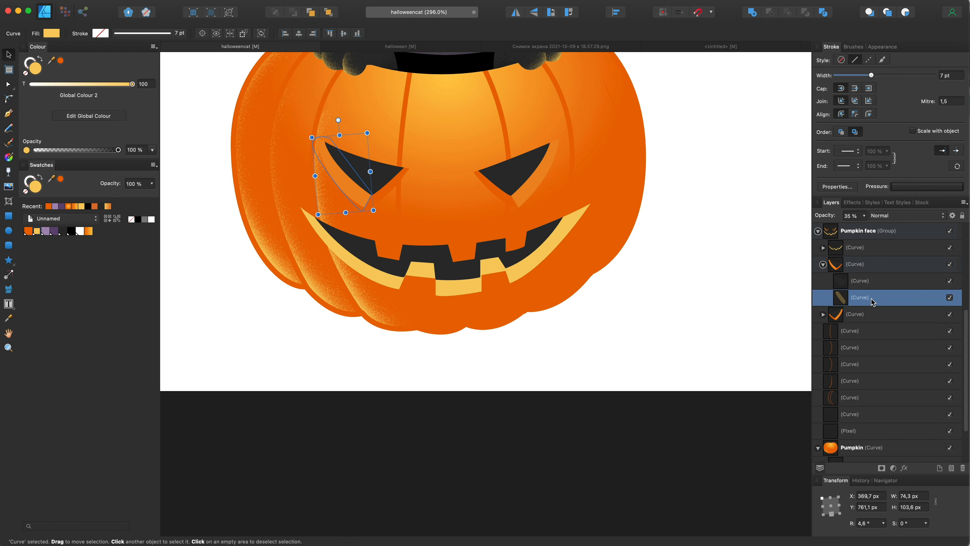
{"action": "left_click", "coordinate": [823, 247]}
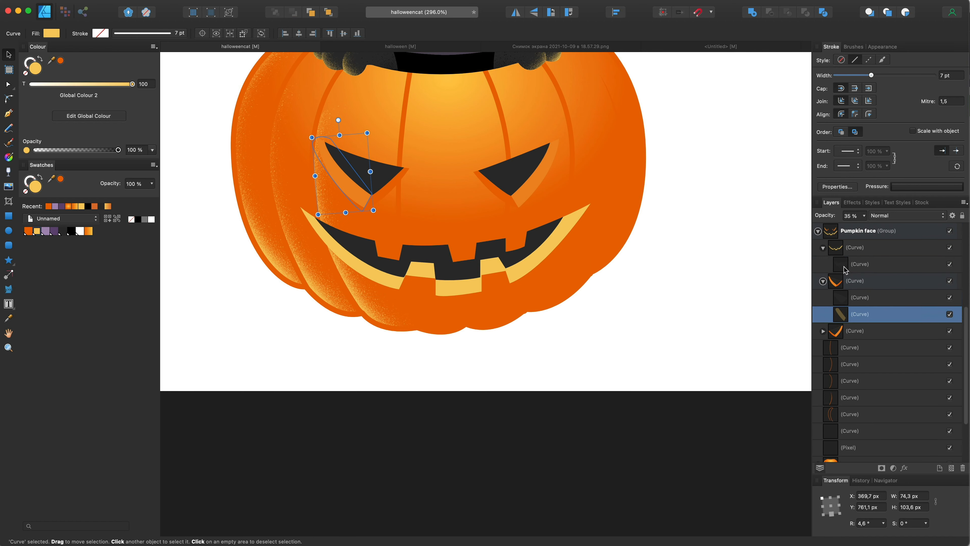
{"action": "left_click", "coordinate": [878, 347]}
{"action": "left_click", "coordinate": [879, 281]}
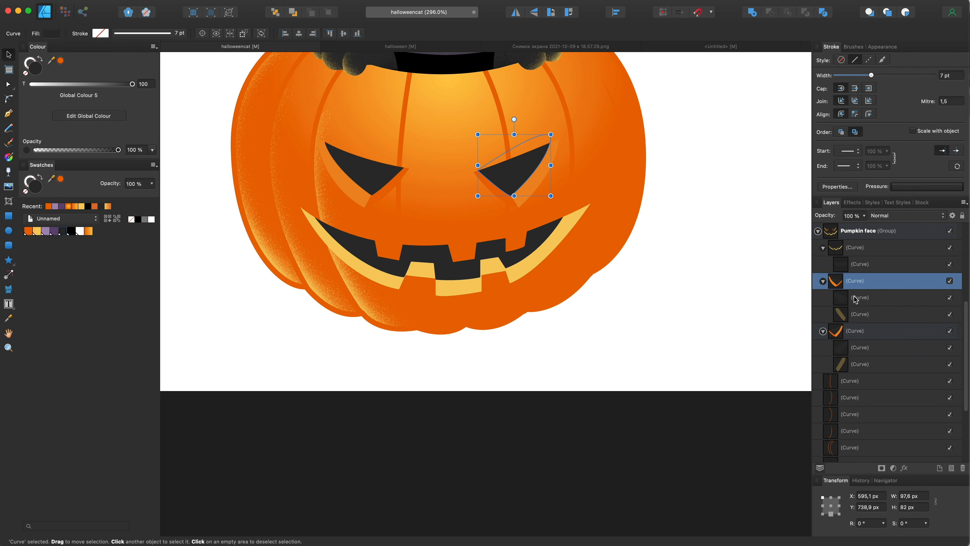
{"action": "left_click", "coordinate": [878, 330]}
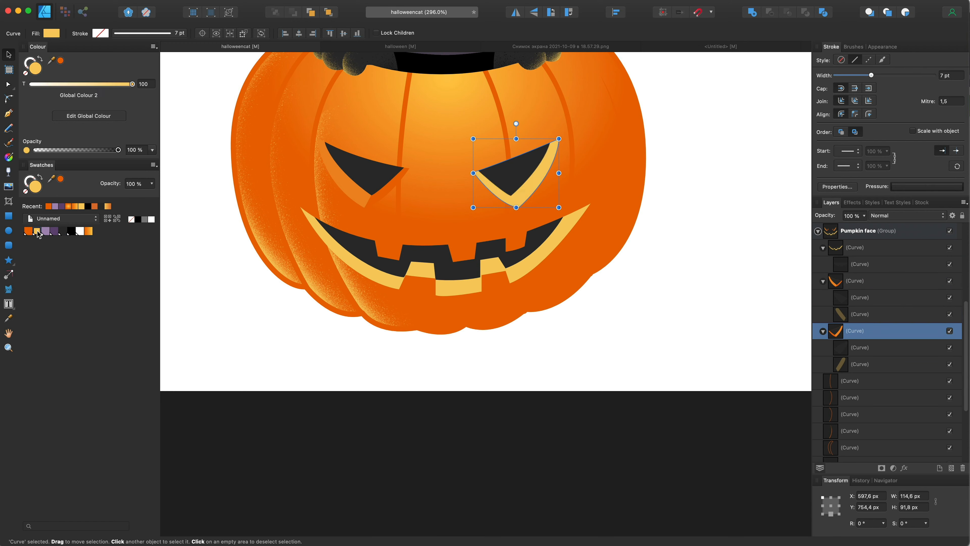
{"action": "left_click", "coordinate": [873, 282]}
{"action": "left_click", "coordinate": [38, 233]}
Recolour the semi-transparent side shapes nested in both eye edges with the orange Global Colour 1
{"action": "left_click", "coordinate": [863, 318]}
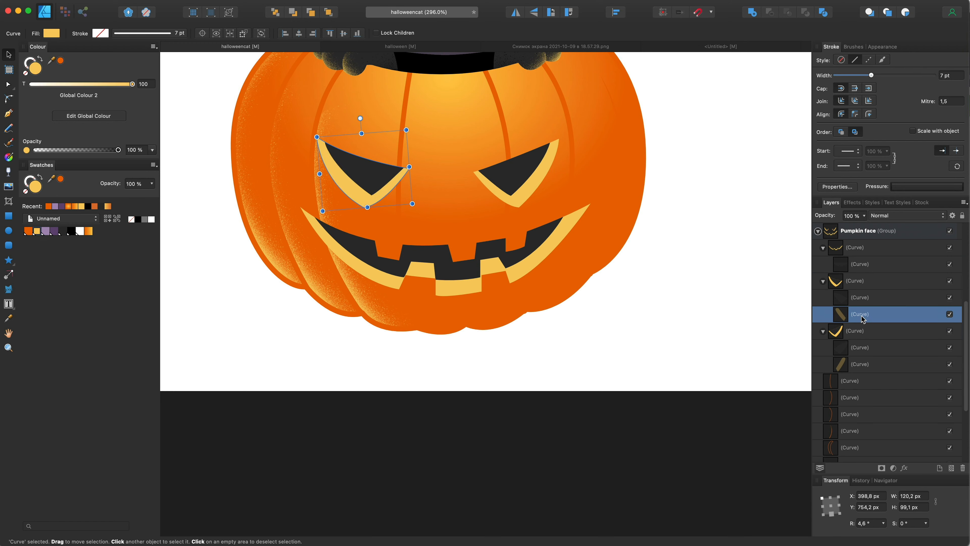
{"action": "left_click", "coordinate": [867, 363], "text": "super"}
{"action": "left_click", "coordinate": [28, 231]}
{"action": "left_click", "coordinate": [201, 267]}
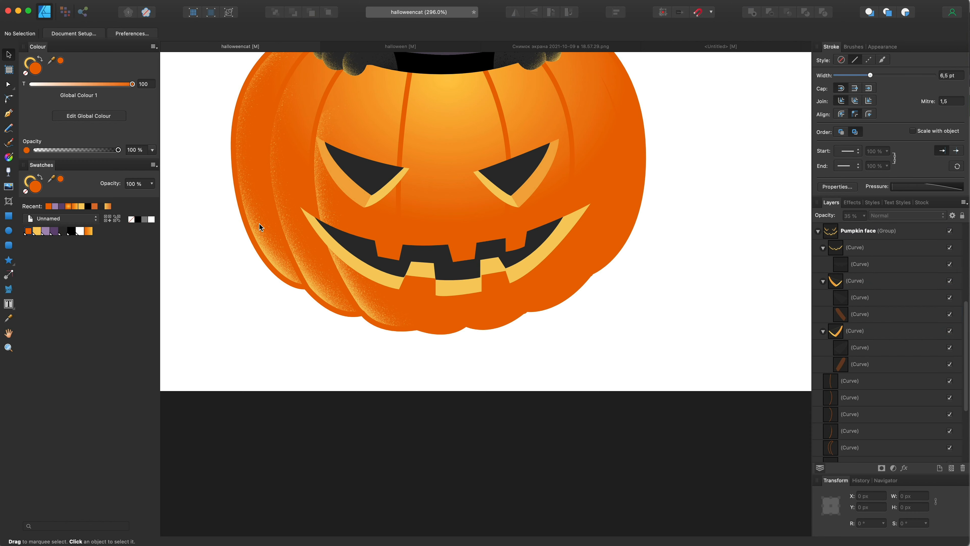
Place a copy of the grain-shaded segment under the left eye over the pumpkin's central segment
{"action": "scroll", "coordinate": [259, 222], "scroll_direction": "down", "scroll_amount": 5}
{"action": "scroll", "coordinate": [302, 216], "scroll_direction": "up", "scroll_amount": 6}
{"action": "left_click", "coordinate": [245, 317]}
{"action": "scroll", "coordinate": [374, 289], "scroll_direction": "left", "scroll_amount": 4}
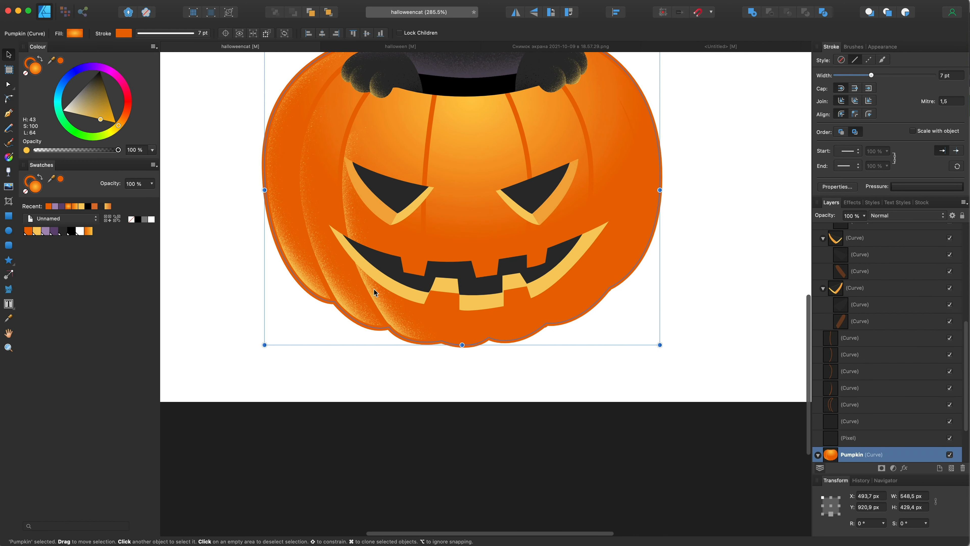
{"action": "double_click", "coordinate": [401, 315]}
{"action": "left_click_drag", "start_coordinate": [401, 314], "coordinate": [454, 319], "text": "alt"}
Reshape the copied segment's outline by moving its nodes to fit between the two central ribs and the pumpkin's base
{"action": "key", "text": "a"}
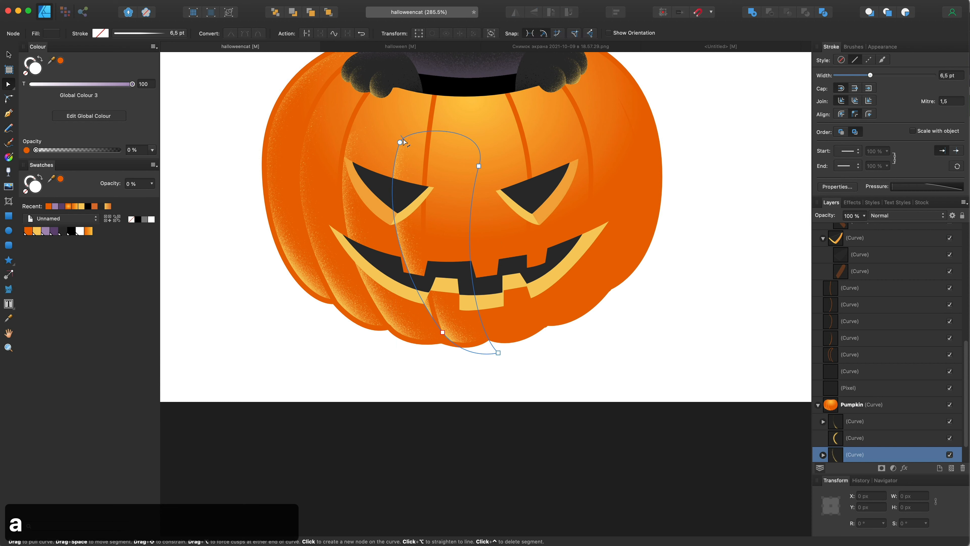
{"action": "left_click_drag", "start_coordinate": [436, 139], "coordinate": [435, 139]}
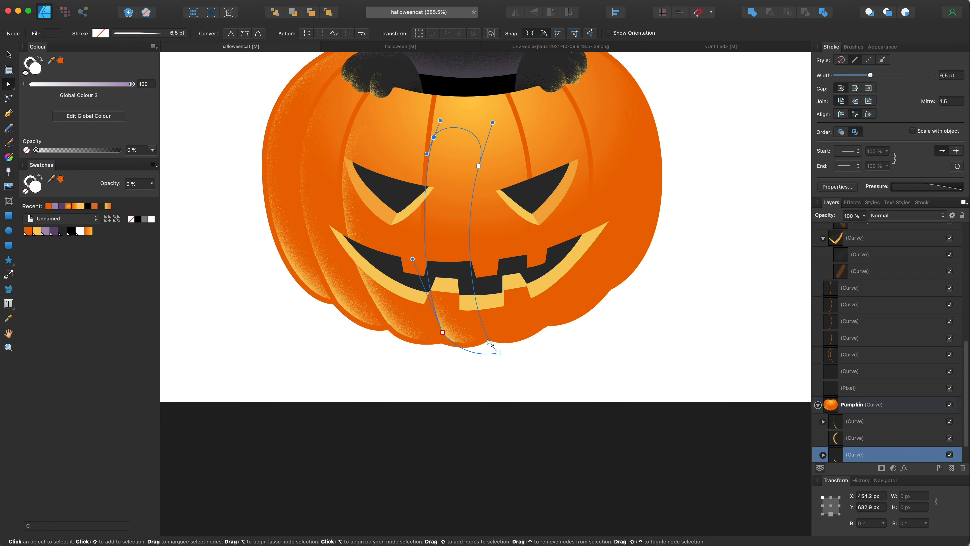
{"action": "left_click_drag", "start_coordinate": [478, 166], "coordinate": [516, 143]}
{"action": "left_click_drag", "start_coordinate": [480, 332], "coordinate": [485, 343]}
{"action": "left_click_drag", "start_coordinate": [516, 142], "coordinate": [498, 137]}
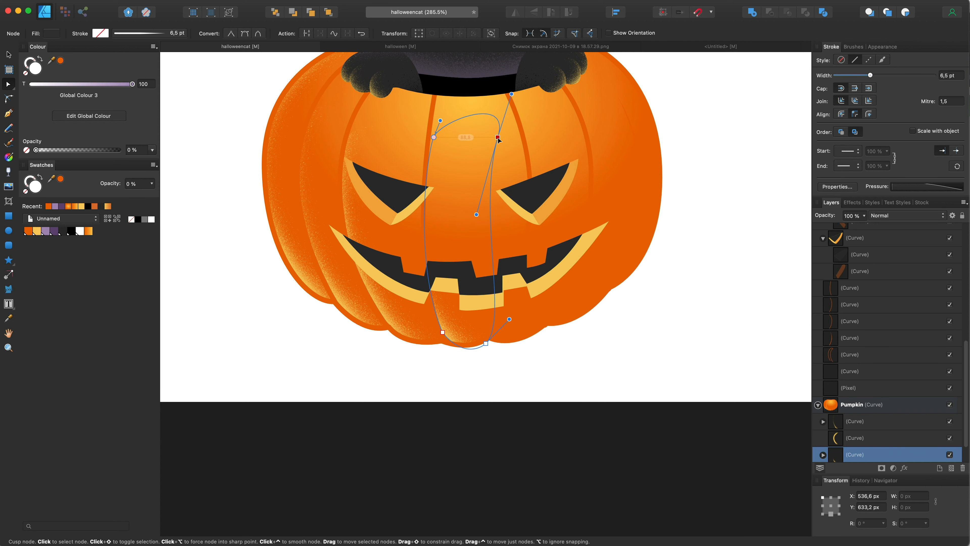
{"action": "key", "text": "v"}
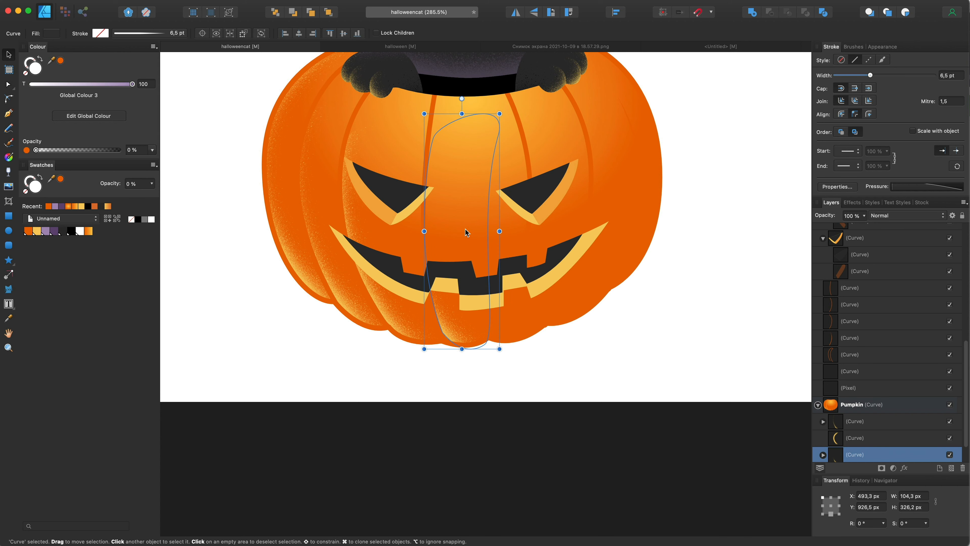
{"action": "key", "text": "super+z"}
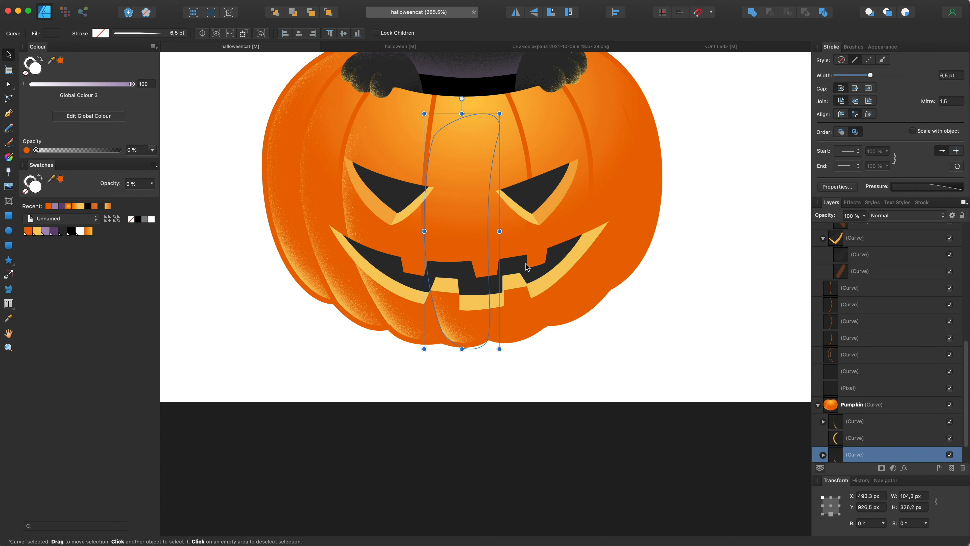
{"action": "key", "text": "a"}
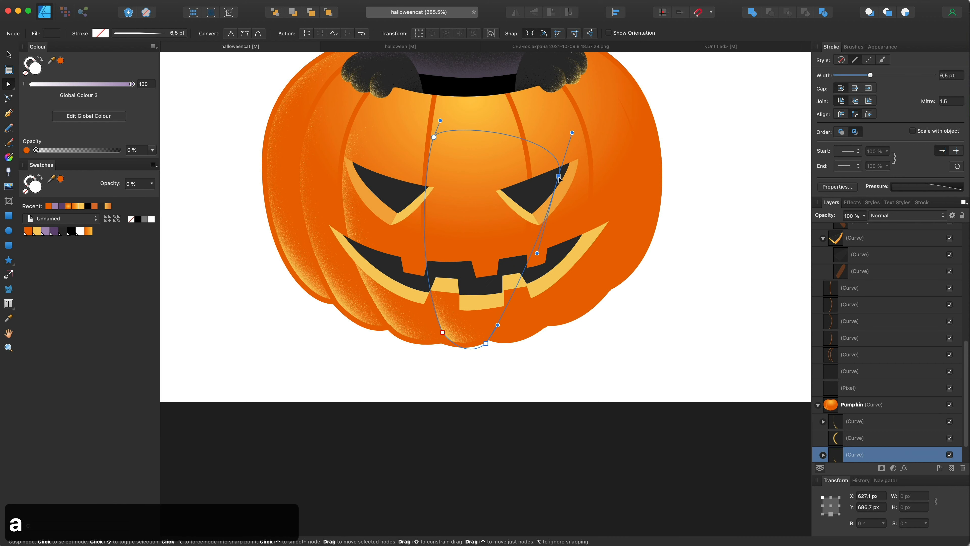
{"action": "left_click_drag", "start_coordinate": [559, 179], "coordinate": [544, 164]}
Duplicate the grain stroke nested in the central segment, flip the duplicate horizontally, and place it along the segment's right edge
{"action": "scroll", "coordinate": [846, 378], "scroll_direction": "down", "scroll_amount": 2}
{"action": "left_click", "coordinate": [823, 421]}
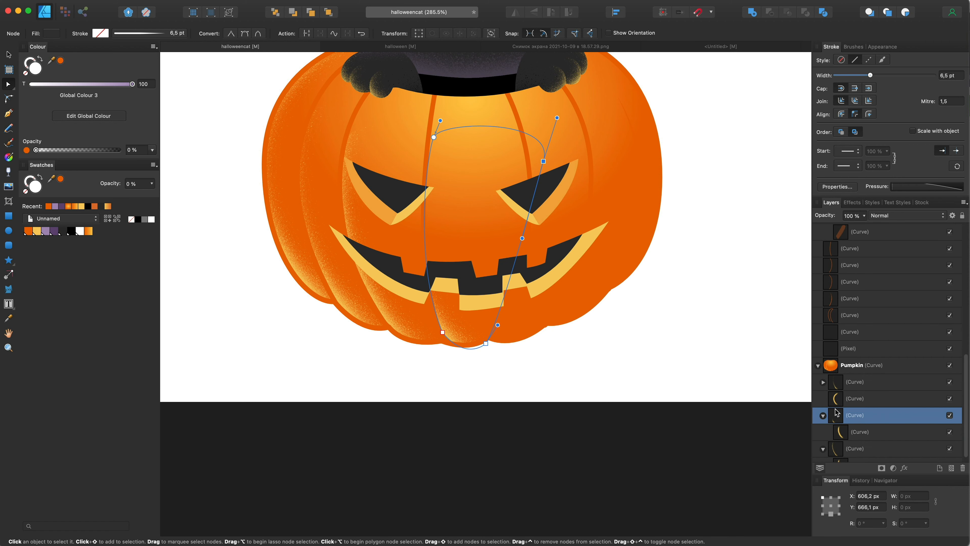
{"action": "left_click", "coordinate": [840, 420]}
{"action": "key", "text": "v"}
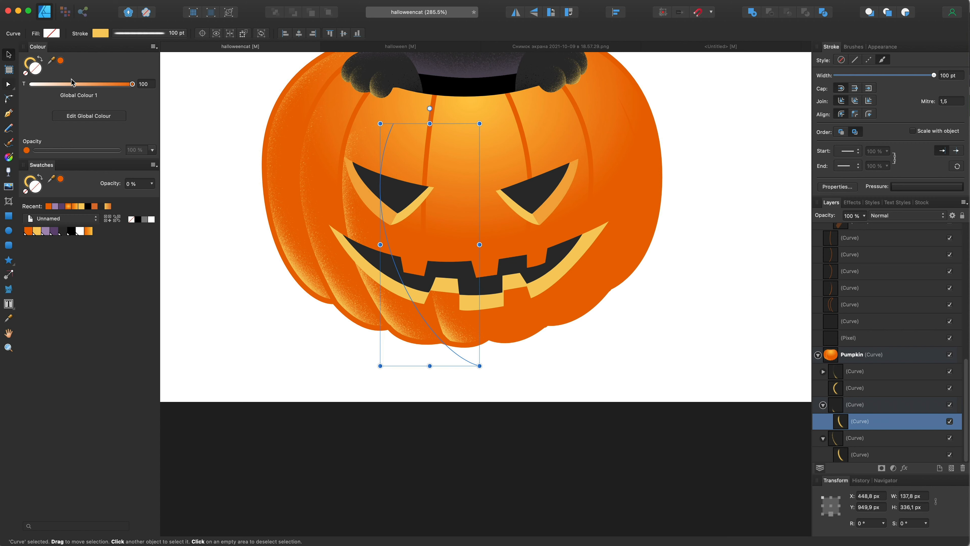
{"action": "left_click_drag", "start_coordinate": [438, 322], "coordinate": [475, 322]}
{"action": "left_click", "coordinate": [516, 12]}
{"action": "left_click_drag", "start_coordinate": [507, 223], "coordinate": [528, 227]}
Move the central segment's upper right node onto the rib and bend its handle so the outline follows the rib downward
{"action": "left_click", "coordinate": [860, 404]}
{"action": "scroll", "coordinate": [549, 162], "scroll_direction": "up", "scroll_amount": 3}
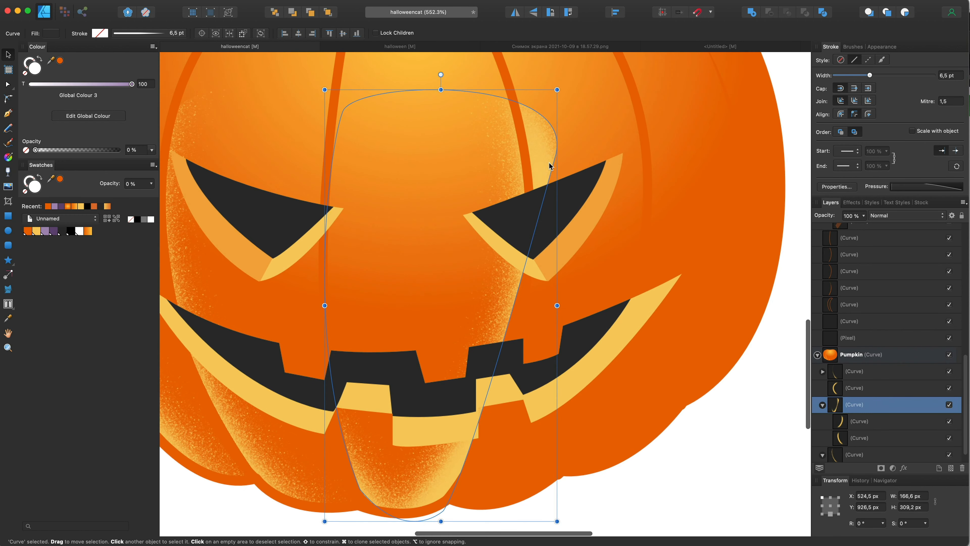
{"action": "key", "text": "a"}
{"action": "left_click", "coordinate": [527, 176]}
{"action": "left_click_drag", "start_coordinate": [486, 325], "coordinate": [572, 376]}
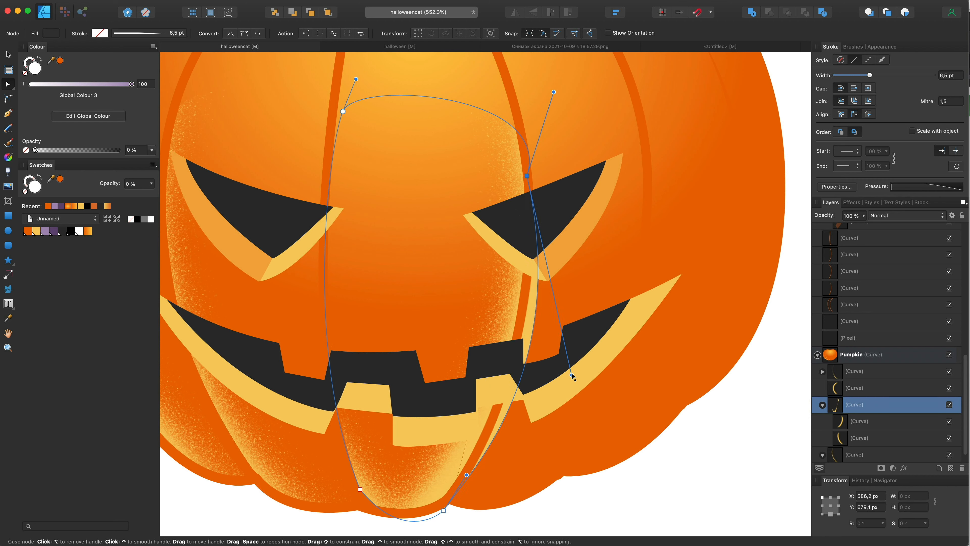
{"action": "scroll", "coordinate": [541, 335], "scroll_direction": "down", "scroll_amount": 3}
Adjust both end nodes of the mirrored grain stroke so its shading follows the central segment's right edge to the base
{"action": "left_click", "coordinate": [875, 422]}
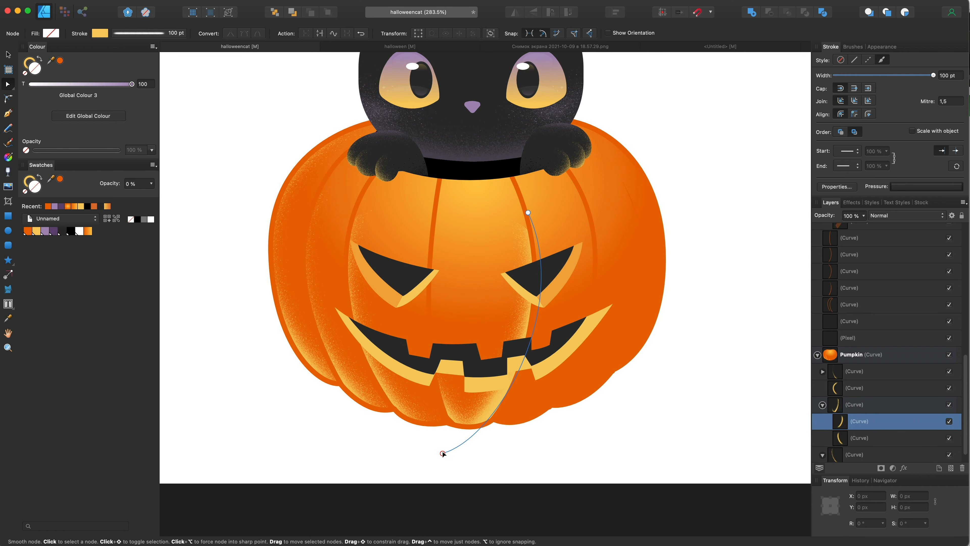
{"action": "left_click_drag", "start_coordinate": [443, 453], "coordinate": [454, 454]}
{"action": "scroll", "coordinate": [496, 435], "scroll_direction": "down", "scroll_amount": 4}
{"action": "scroll", "coordinate": [495, 436], "scroll_direction": "up", "scroll_amount": 3}
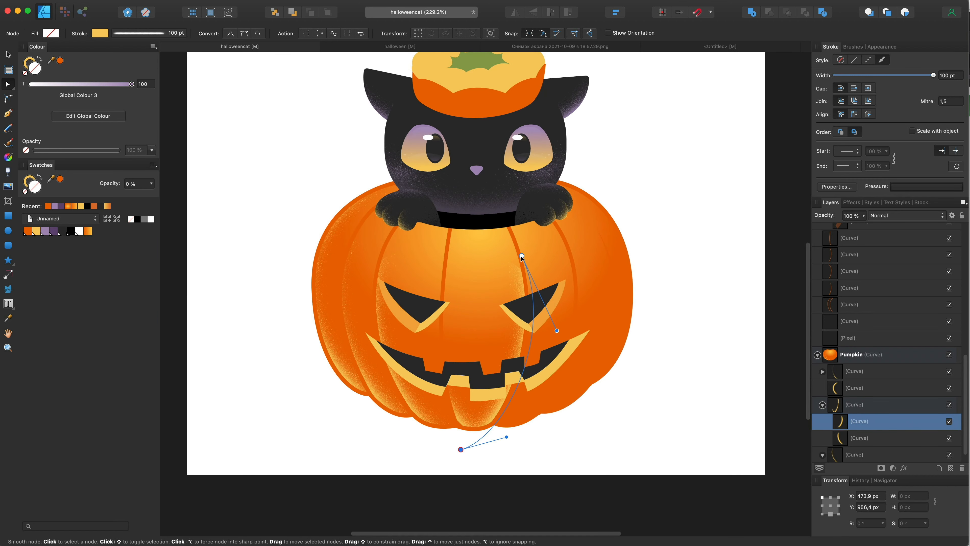
{"action": "left_click_drag", "start_coordinate": [522, 256], "coordinate": [530, 267]}
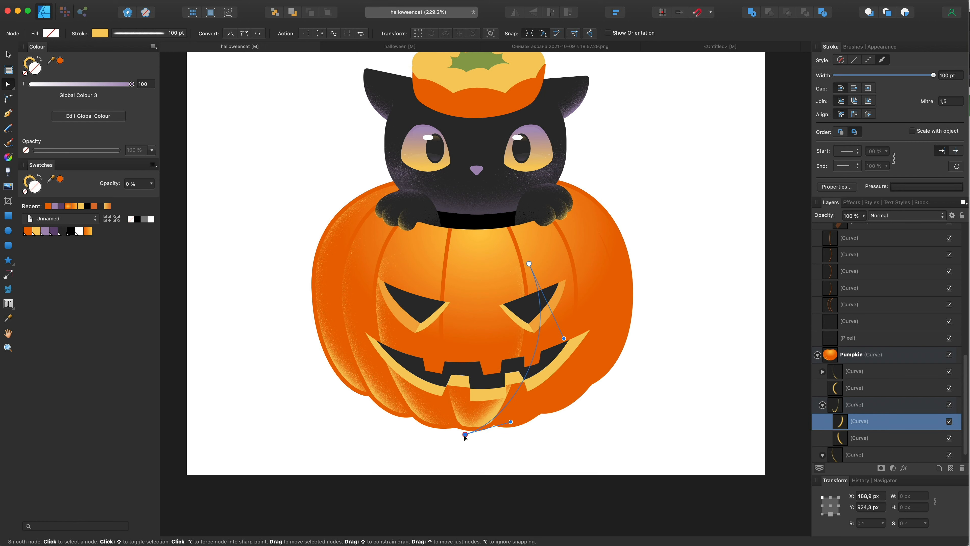
{"action": "left_click", "coordinate": [465, 435]}
{"action": "scroll", "coordinate": [513, 436], "scroll_direction": "down", "scroll_amount": 4}
{"action": "scroll", "coordinate": [513, 436], "scroll_direction": "up", "scroll_amount": 3}
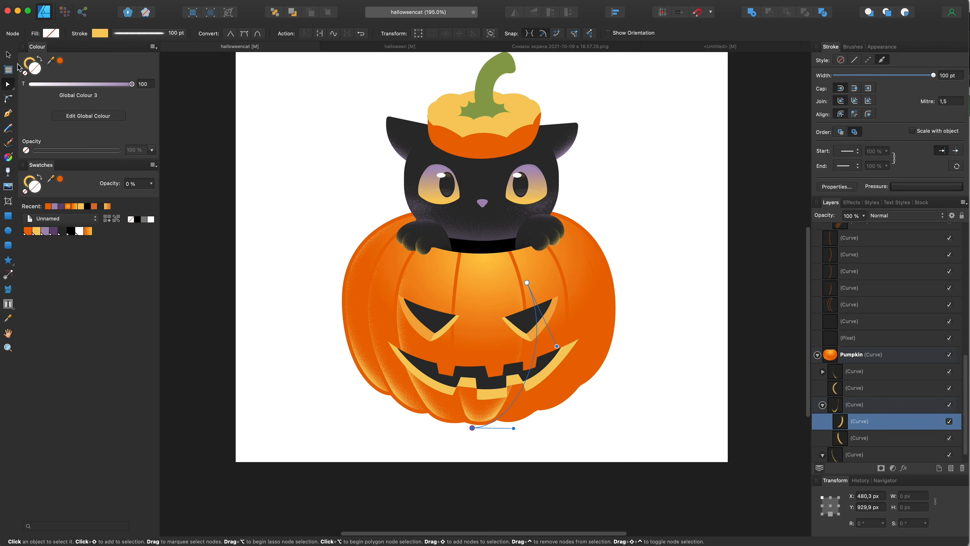
Place a horizontally mirrored copy of the left-eye grain segment over the matching segment beneath the right eye, skewed 1.9°
{"action": "key", "text": "v"}
{"action": "left_click", "coordinate": [427, 403], "text": "alt"}
{"action": "left_click", "coordinate": [527, 326], "text": "alt"}
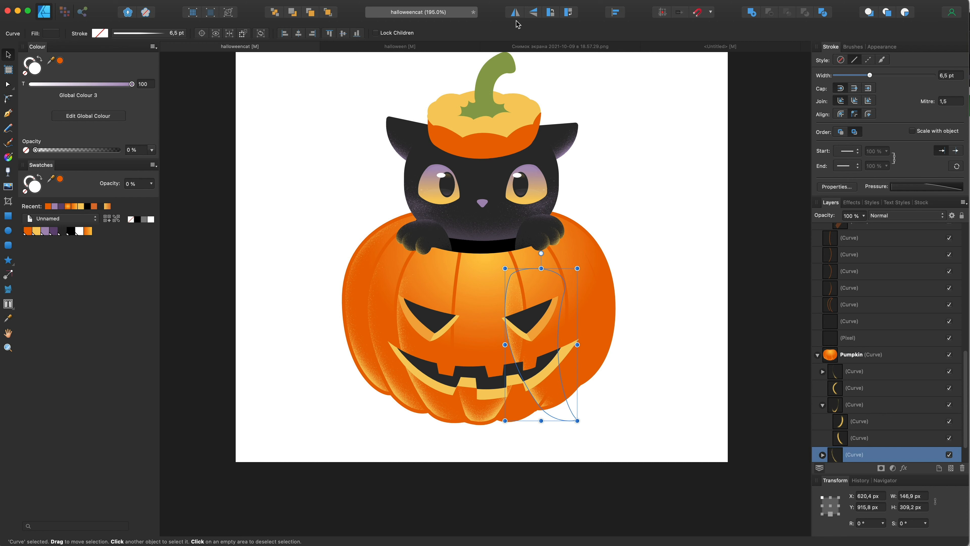
{"action": "left_click_drag", "start_coordinate": [540, 393], "coordinate": [542, 392]}
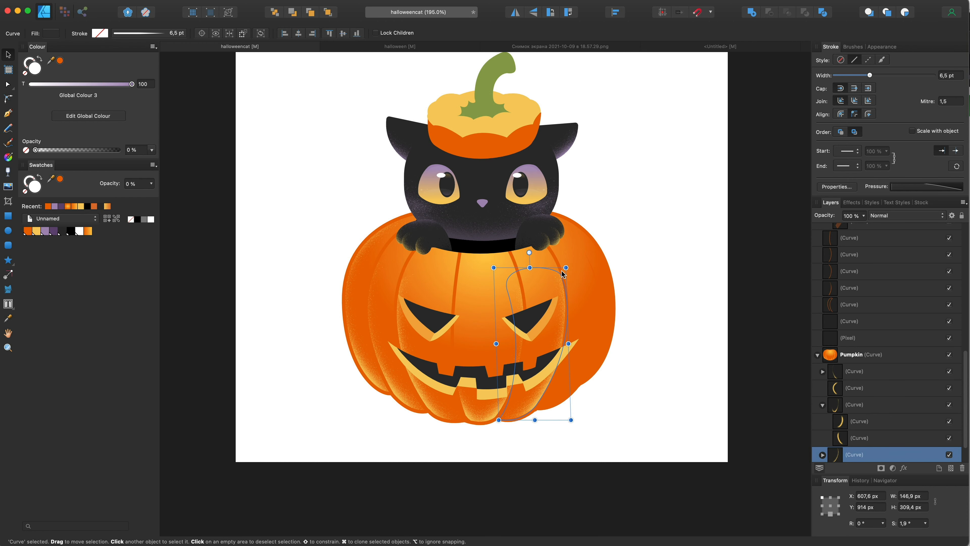
Move the lower end of the mirrored segment's nested grain stroke inward at the pumpkin's base
{"action": "scroll", "coordinate": [562, 271], "scroll_direction": "up", "scroll_amount": 1}
{"action": "left_click", "coordinate": [822, 455]}
{"action": "scroll", "coordinate": [867, 422], "scroll_direction": "down", "scroll_amount": 3}
{"action": "left_click", "coordinate": [860, 421]}
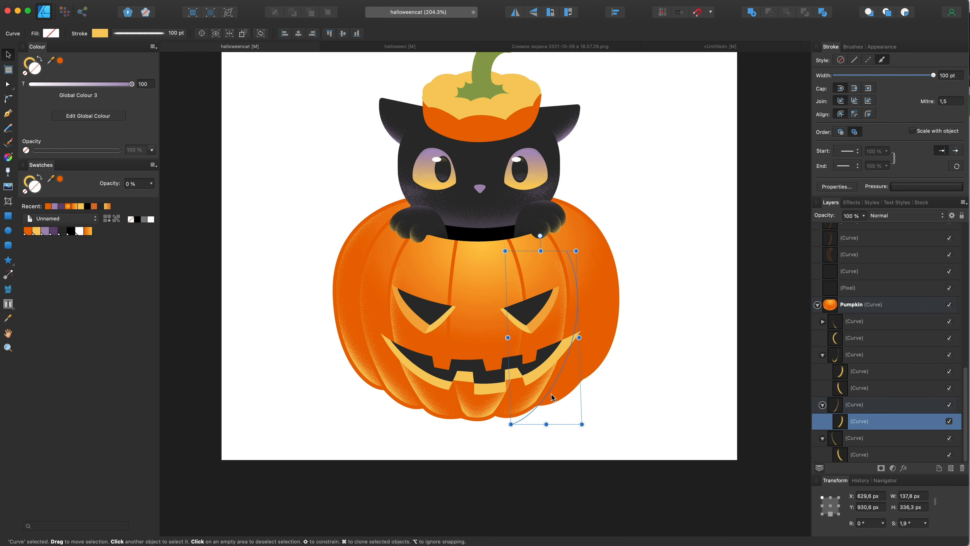
{"action": "key", "text": "a"}
{"action": "left_click", "coordinate": [503, 423]}
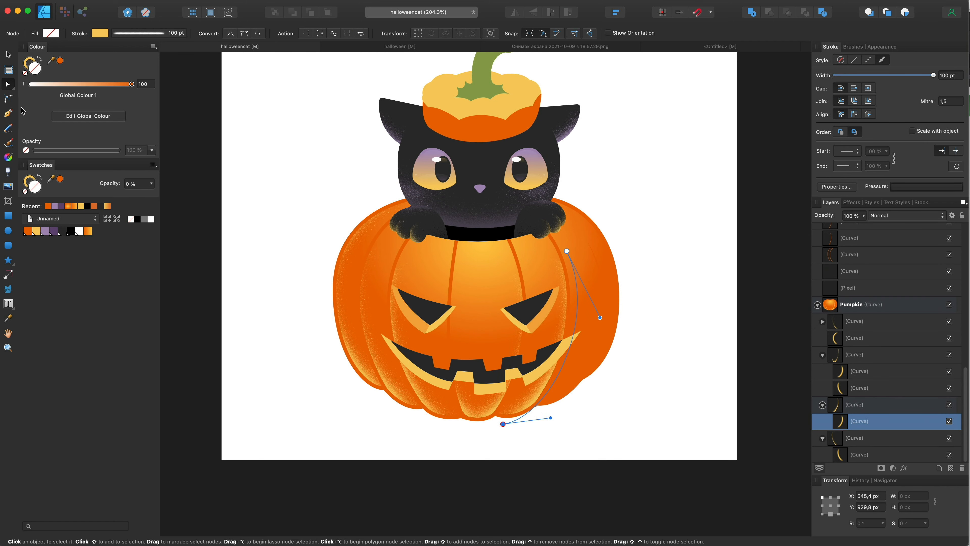
Duplicate the mirrored grain segment with its nested stroke and place the copy over the next pumpkin segment outward
{"action": "key", "text": "v"}
{"action": "key", "text": "super+z"}
{"action": "key", "text": "super+z"}
{"action": "key", "text": "super+z"}
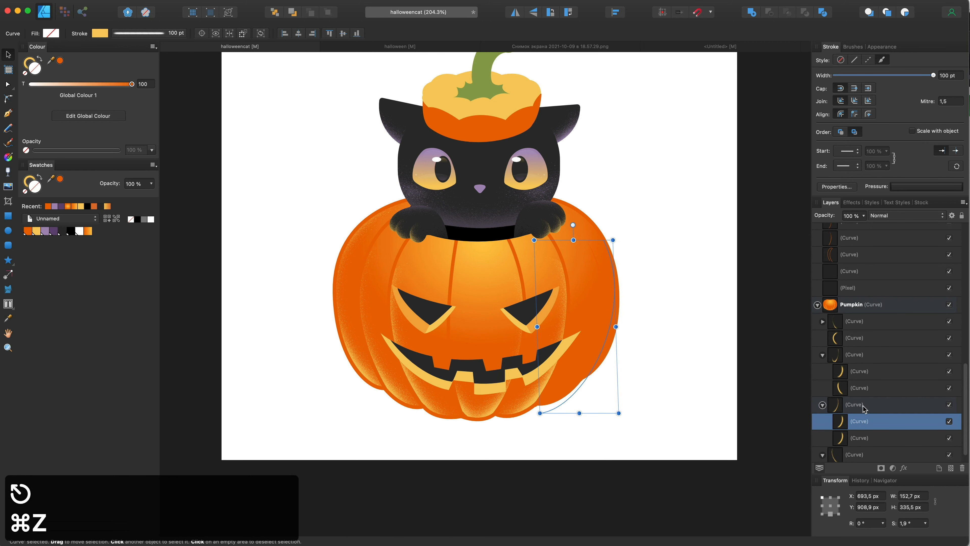
{"action": "left_click_drag", "start_coordinate": [552, 397], "coordinate": [558, 393]}
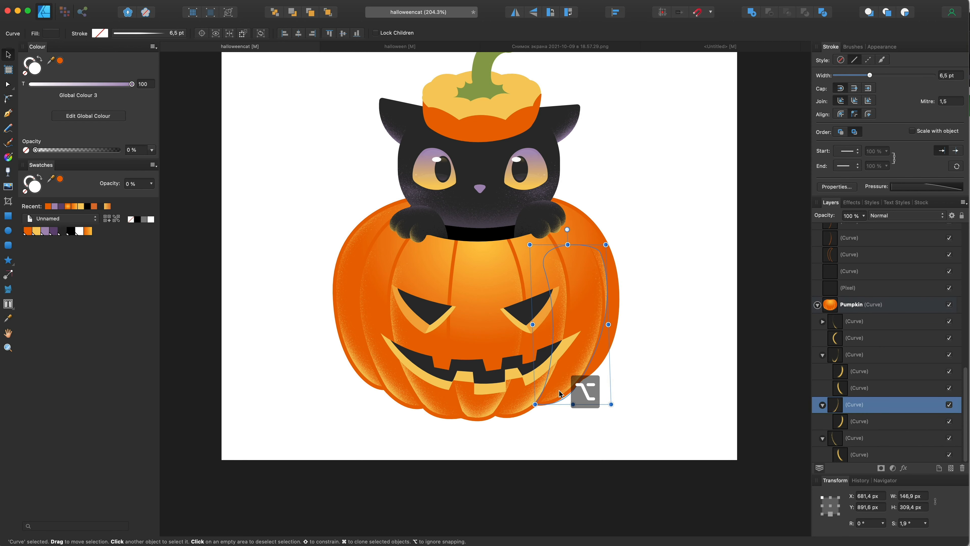
Reshape the copied segment's lower and upper right nodes and handles so its outline follows the next rib up toward the right paw
{"action": "key", "text": "a"}
{"action": "scroll", "coordinate": [604, 345], "scroll_direction": "up", "scroll_amount": 4}
{"action": "left_click", "coordinate": [560, 414]}
{"action": "left_click_drag", "start_coordinate": [630, 311], "coordinate": [645, 290]}
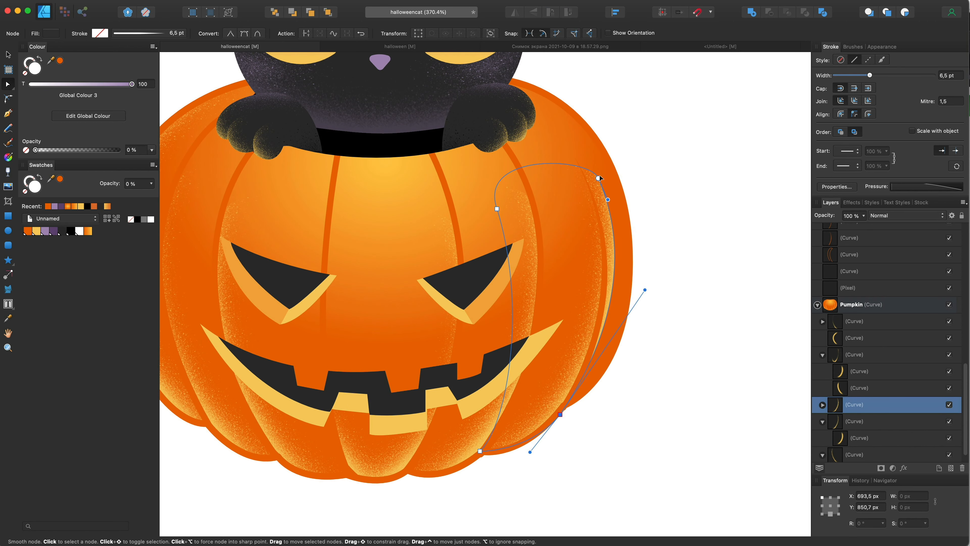
{"action": "left_click_drag", "start_coordinate": [542, 126], "coordinate": [540, 122]}
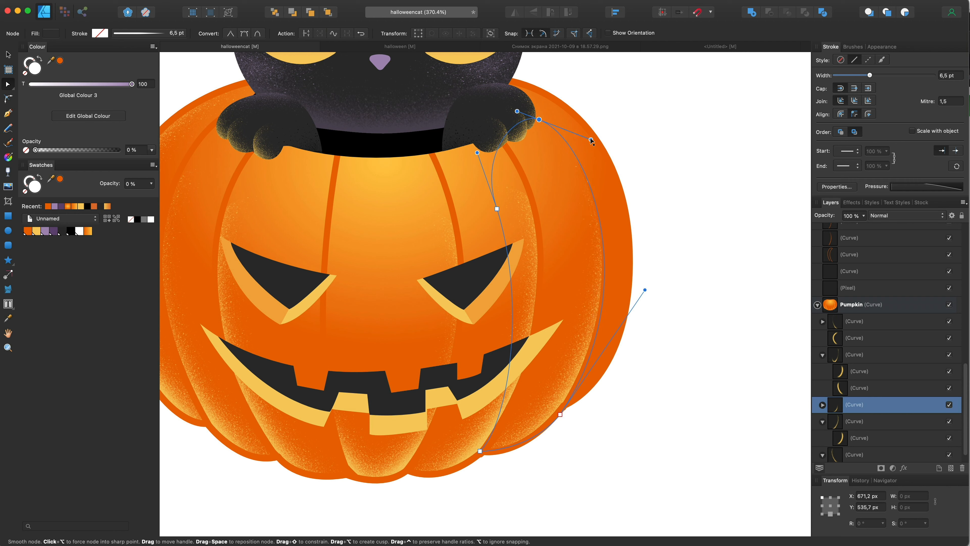
{"action": "left_click_drag", "start_coordinate": [591, 140], "coordinate": [587, 131]}
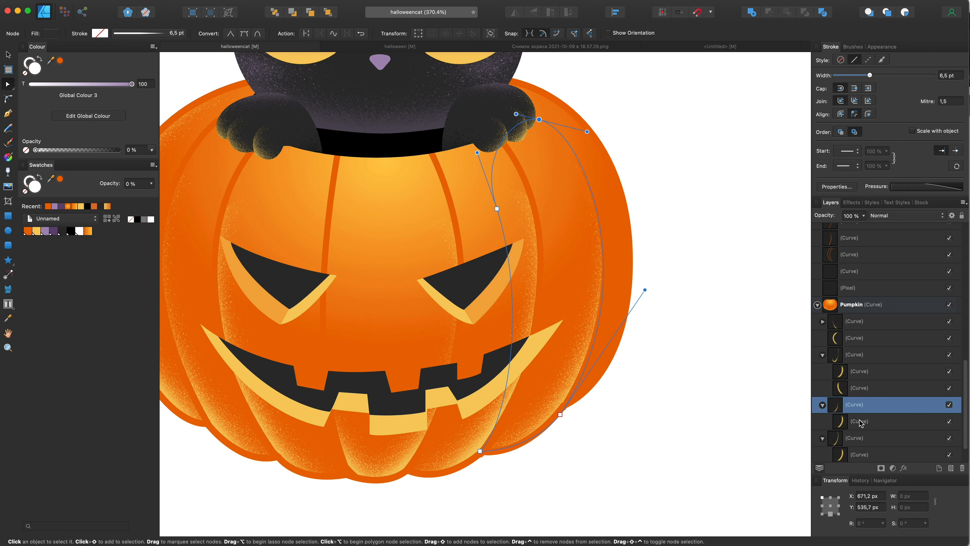
Adjust the upper end of the copied segment's nested grain stroke so its shading follows the right edge
{"action": "left_click", "coordinate": [860, 423]}
{"action": "mouse_move", "coordinate": [606, 154]}
{"action": "left_mouse_down"}
{"action": "mouse_move", "coordinate": [594, 160]}
{"action": "mouse_move", "coordinate": [600, 168]}
{"action": "left_mouse_up"}
{"action": "scroll", "coordinate": [539, 423], "scroll_direction": "down", "scroll_amount": 8}
{"action": "scroll", "coordinate": [565, 394], "scroll_direction": "down", "scroll_amount": 2}
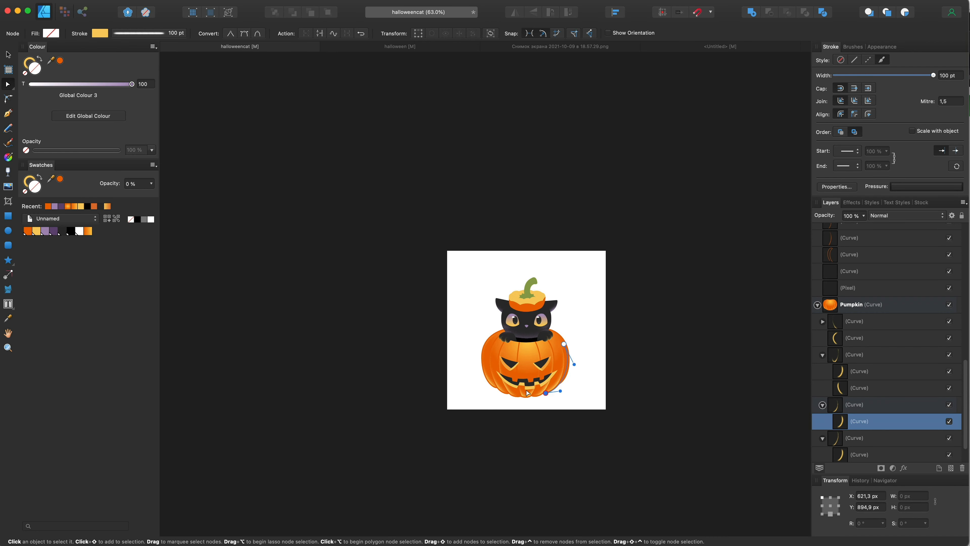
{"action": "scroll", "coordinate": [537, 367], "scroll_direction": "up", "scroll_amount": 6}
{"action": "scroll", "coordinate": [536, 368], "scroll_direction": "right", "scroll_amount": 3}
Duplicate the grain segment onto the pumpkin's outermost right segment and reshape its inner edge to follow the rib
{"action": "left_click", "coordinate": [8, 54]}
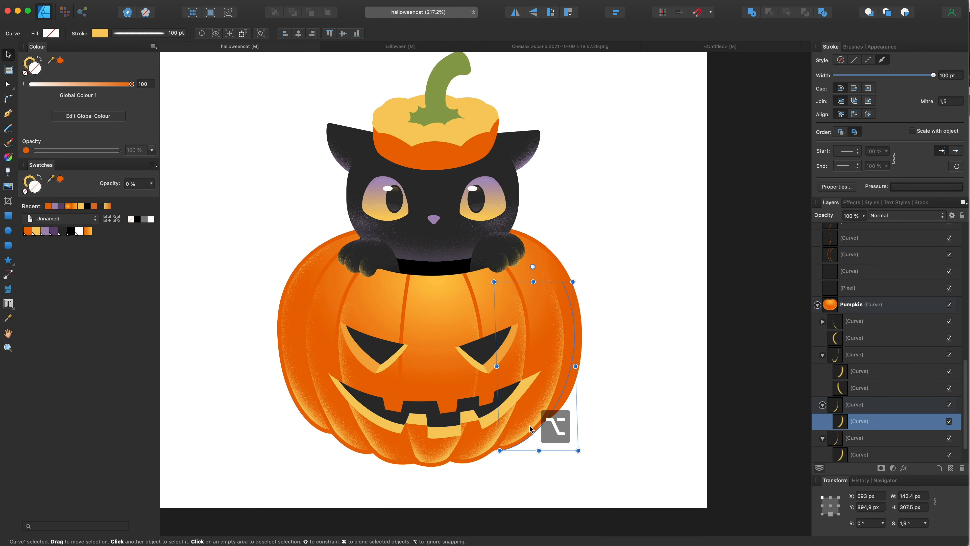
{"action": "left_click_drag", "start_coordinate": [529, 425], "coordinate": [549, 405]}
{"action": "key", "text": "super+z"}
{"action": "left_click", "coordinate": [854, 405]}
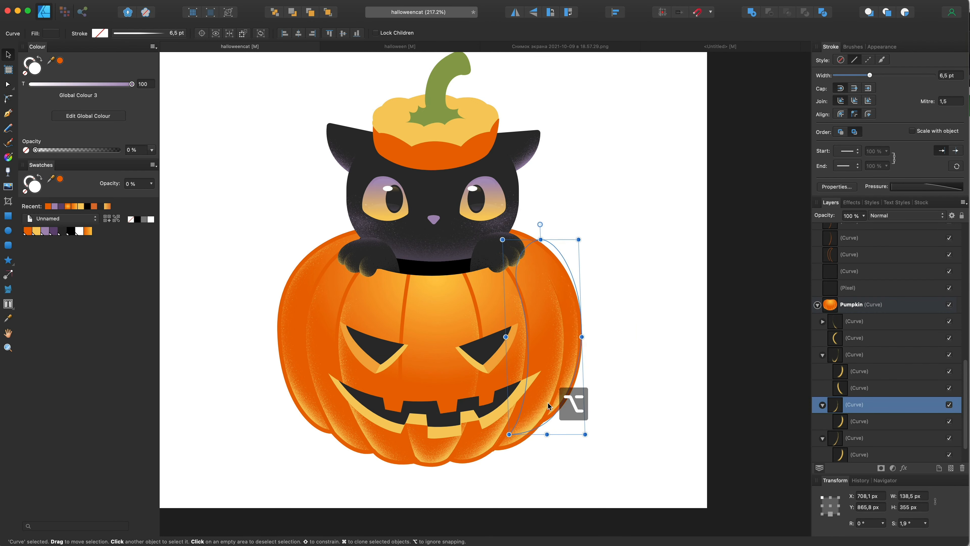
{"action": "key", "text": "a"}
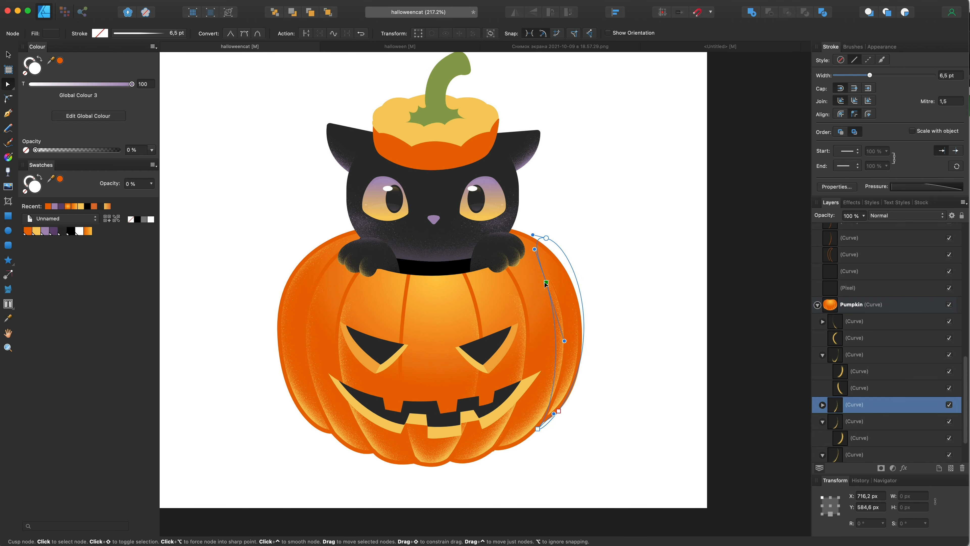
{"action": "scroll", "coordinate": [556, 293], "scroll_direction": "down", "scroll_amount": 5}
{"action": "scroll", "coordinate": [539, 315], "scroll_direction": "up", "scroll_amount": 5}
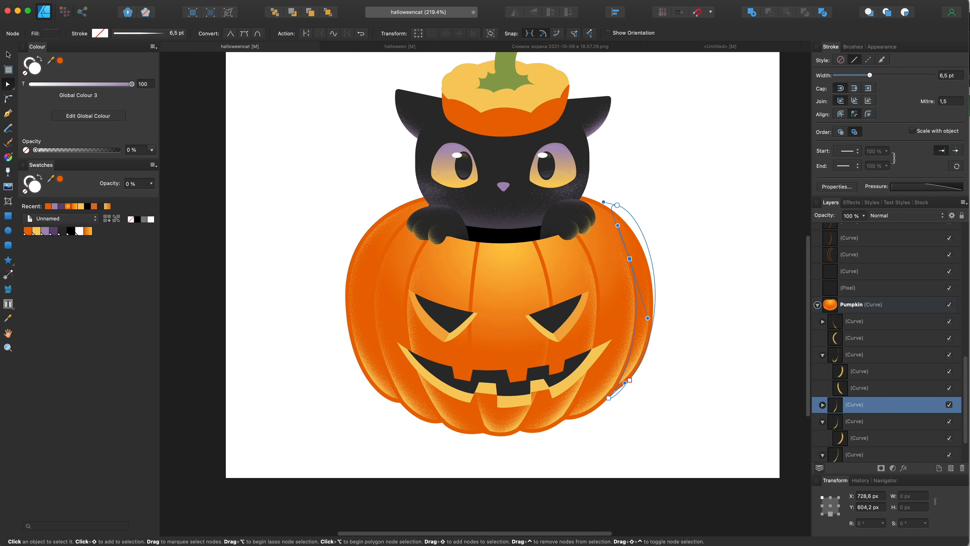
{"action": "key", "text": "v"}
{"action": "key", "text": "super+d"}
Draw a yellow 6.5 pt curve along the central left rib and nest it at the top of the Pumpkin shape's contents
{"action": "scroll", "coordinate": [492, 355], "scroll_direction": "left", "scroll_amount": 3}
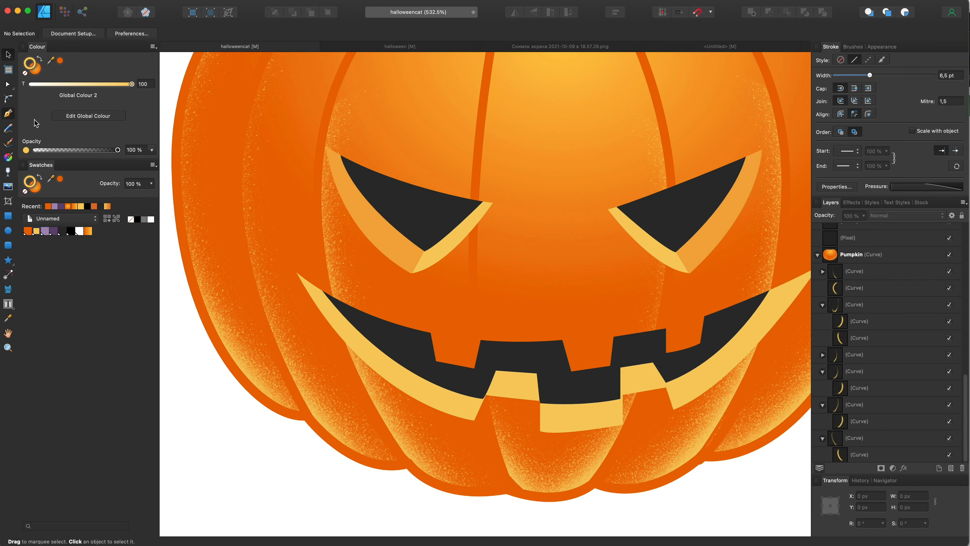
{"action": "scroll", "coordinate": [341, 137], "scroll_direction": "down", "scroll_amount": 3}
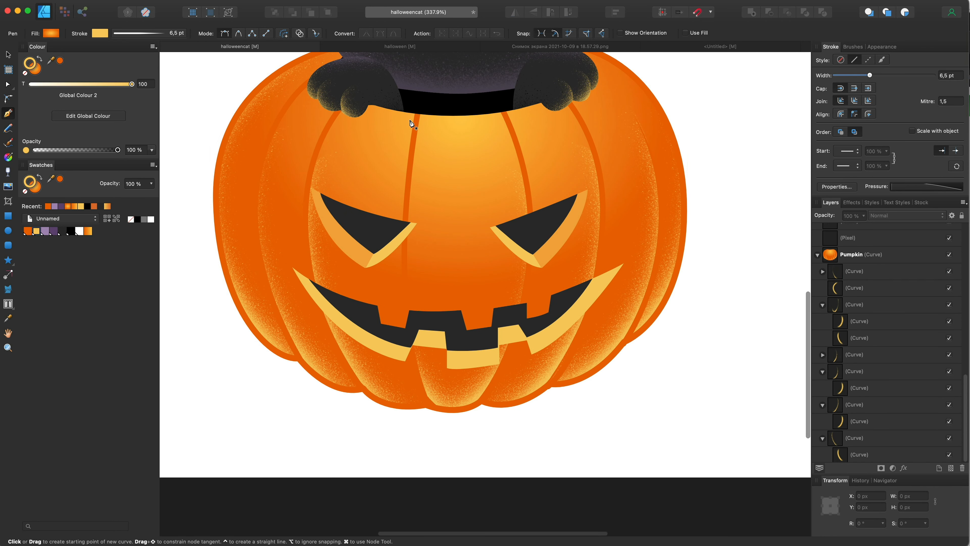
{"action": "left_click_drag", "start_coordinate": [427, 408], "coordinate": [428, 428]}
{"action": "left_click_drag", "start_coordinate": [406, 362], "coordinate": [379, 266], "text": "super"}
{"action": "scroll", "coordinate": [378, 266], "scroll_direction": "down", "scroll_amount": 1}
{"action": "key", "text": "super+shift+bracketleft"}
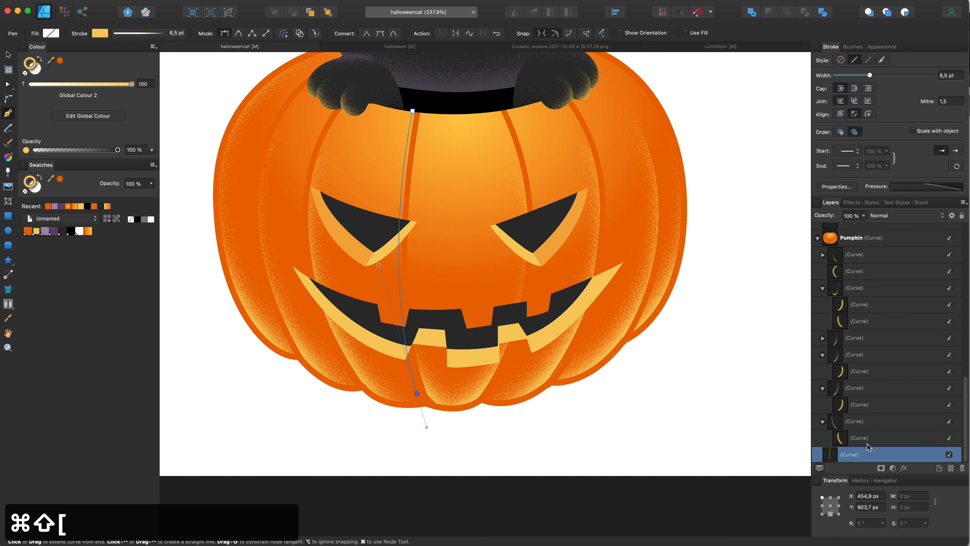
{"action": "mouse_move", "coordinate": [867, 448]}
{"action": "left_mouse_down"}
{"action": "mouse_move", "coordinate": [826, 244]}
{"action": "mouse_move", "coordinate": [868, 244]}
{"action": "left_mouse_up"}
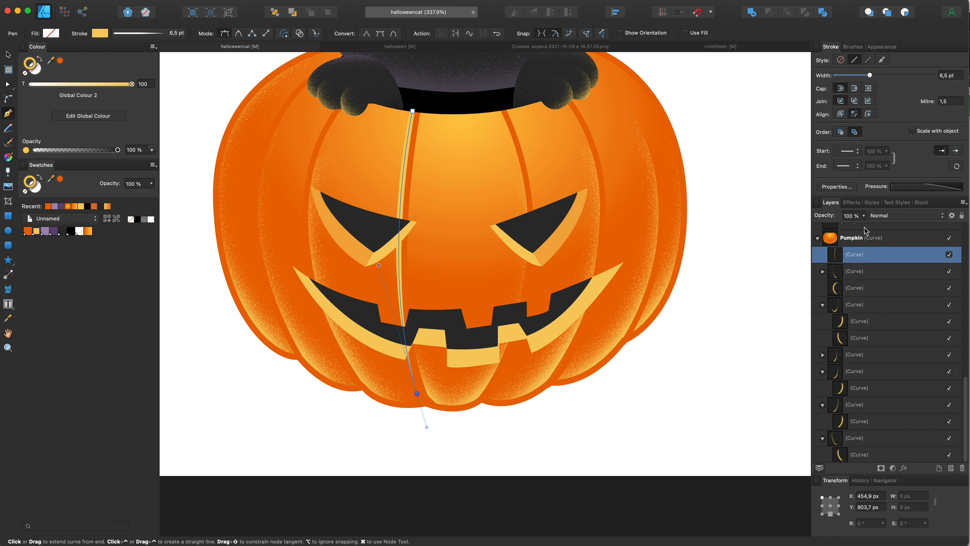
Fade the yellow rib highlight downward with a linear transparency gradient reaching the carved mouth
{"action": "key", "text": "y"}
{"action": "left_click_drag", "start_coordinate": [387, 106], "coordinate": [384, 348]}
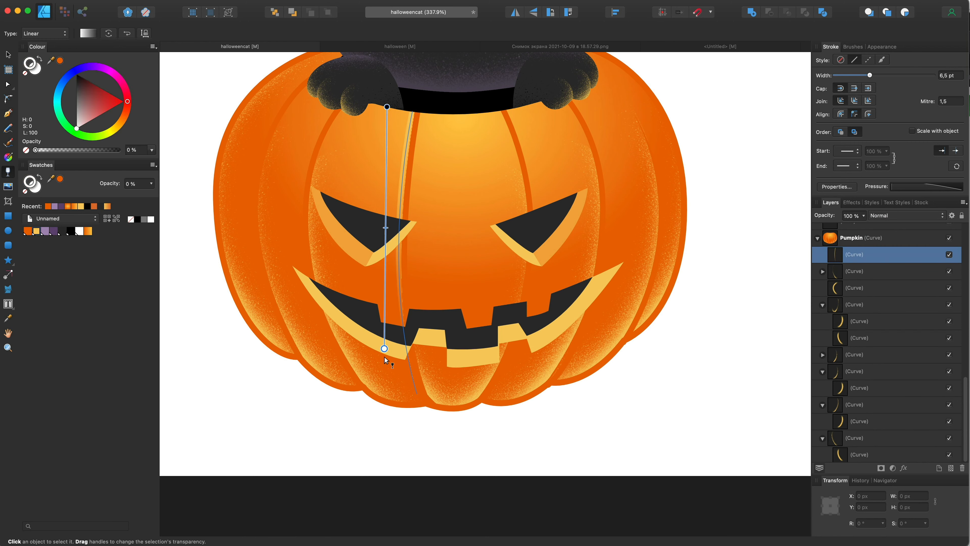
{"action": "key", "text": "v"}
{"action": "left_click", "coordinate": [212, 217]}
{"action": "scroll", "coordinate": [212, 217], "scroll_direction": "down", "scroll_amount": 8}
{"action": "scroll", "coordinate": [275, 251], "scroll_direction": "up", "scroll_amount": 8}
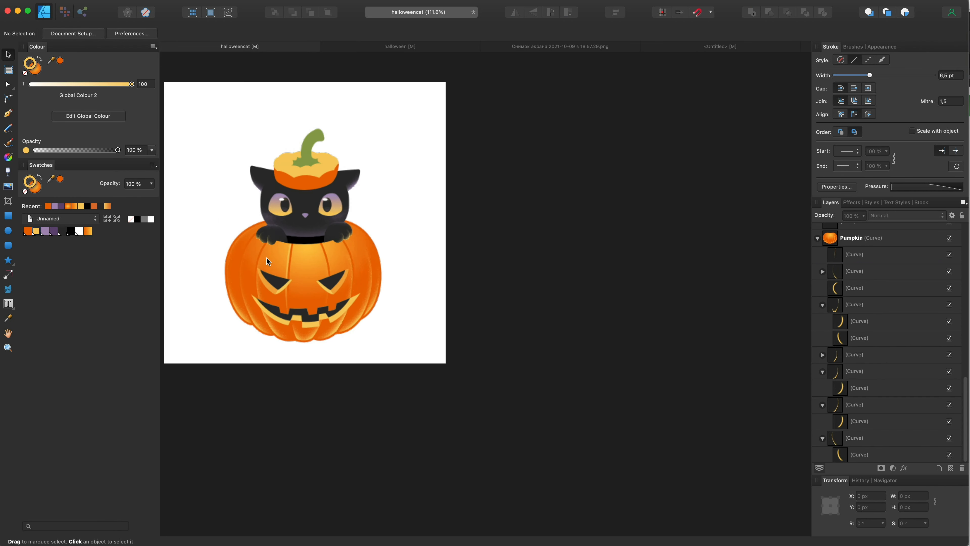
Delete the leftover invisible curve and the pixel layer directly above the Pumpkin shape
{"action": "left_click", "coordinate": [322, 269]}
{"action": "left_click", "coordinate": [855, 329]}
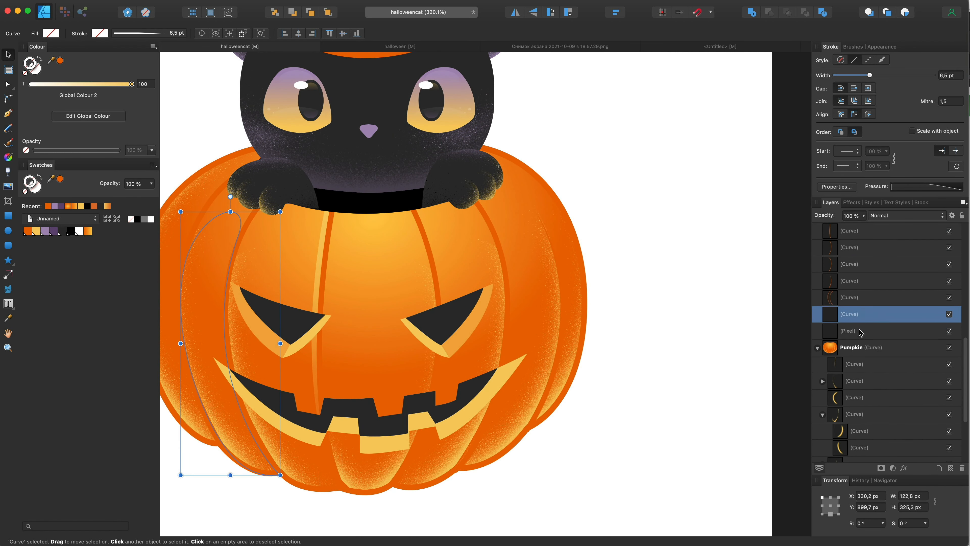
{"action": "key", "text": "BackSpace"}
{"action": "key", "text": "BackSpace"}
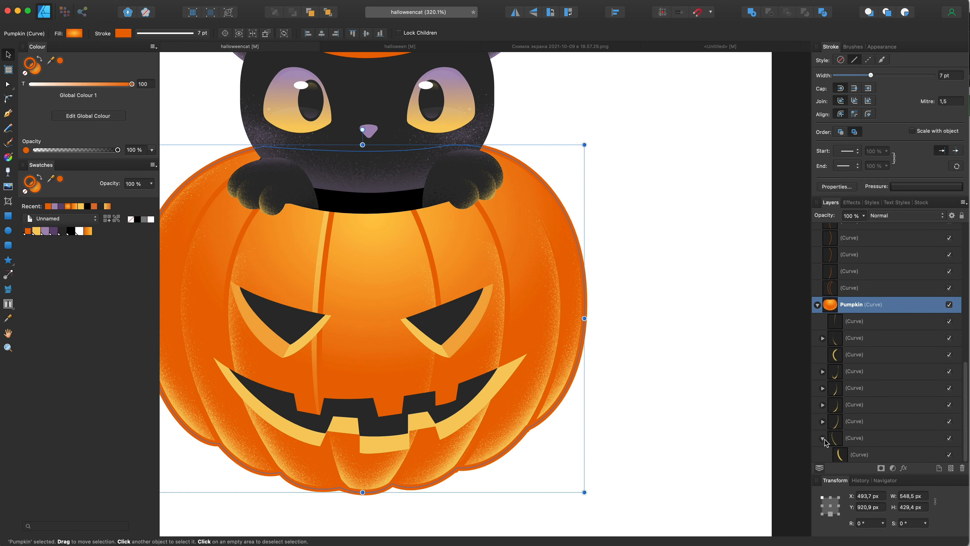
Nest the Pumpkin face group and the five rib curves inside the Pumpkin shape
{"action": "scroll", "coordinate": [844, 363], "scroll_direction": "up", "scroll_amount": 10}
{"action": "left_click", "coordinate": [817, 263]}
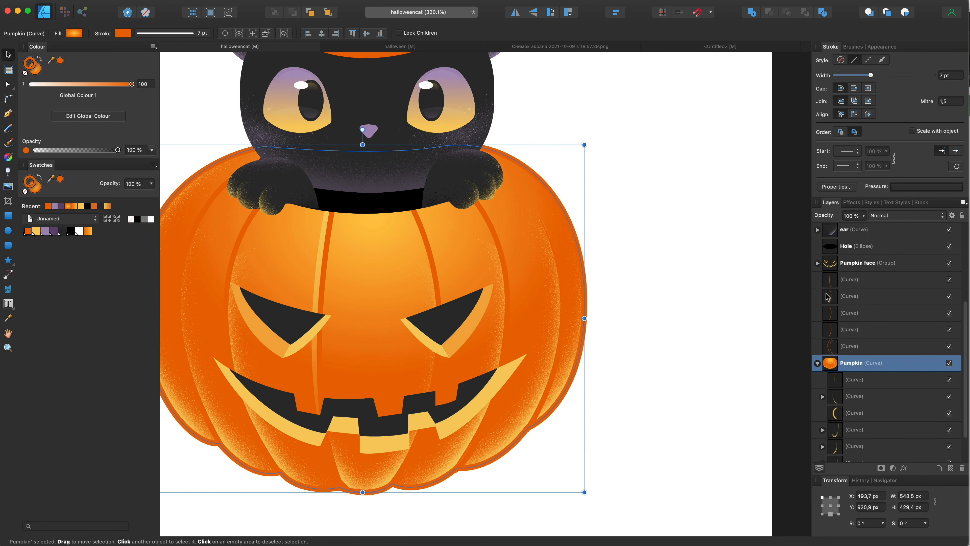
{"action": "left_click", "coordinate": [847, 267]}
{"action": "left_click", "coordinate": [875, 342], "text": "shift"}
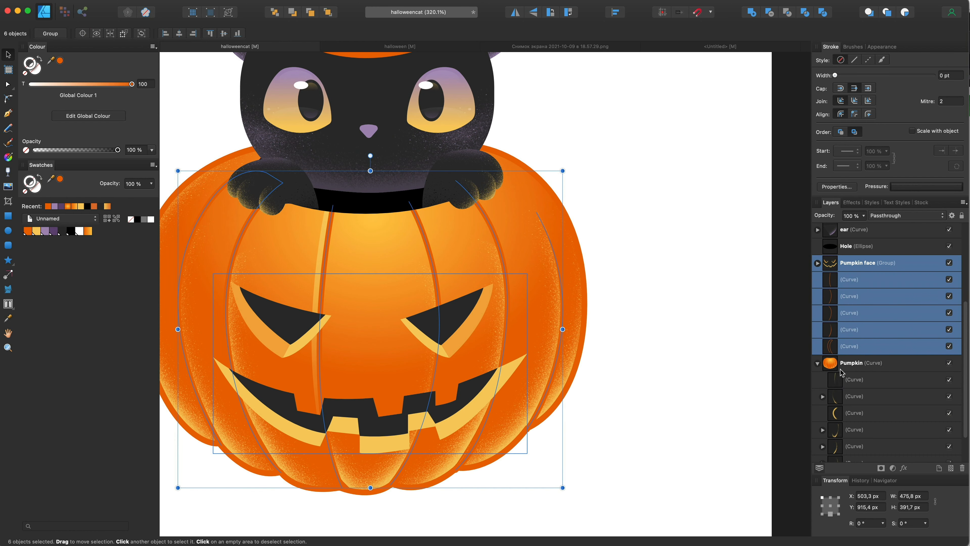
{"action": "left_click_drag", "start_coordinate": [840, 369], "coordinate": [854, 365]}
{"action": "key", "text": "super+z"}
{"action": "left_click_drag", "start_coordinate": [875, 306], "coordinate": [890, 368]}
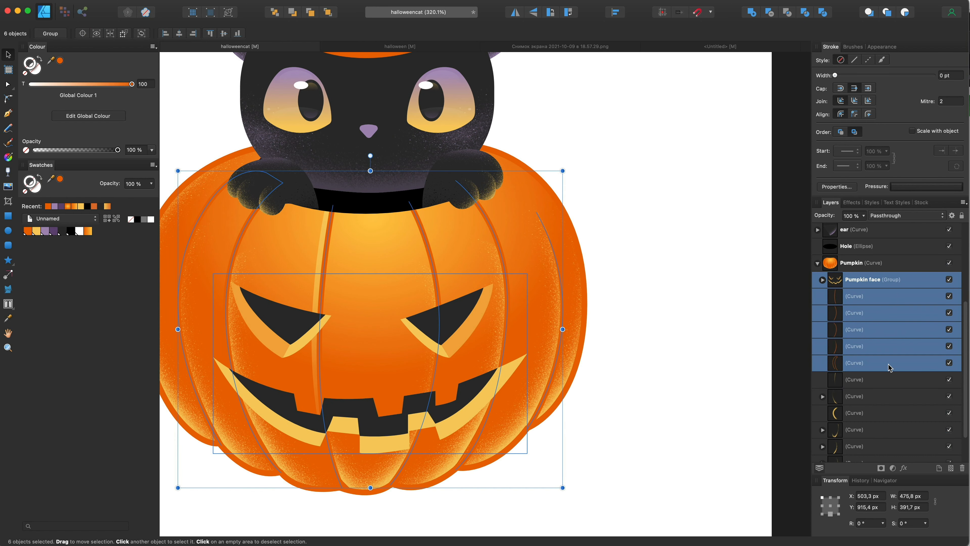
Place a copy of the yellow highlight along the rib beneath the left paw and bend its nodes to follow it
{"action": "left_click", "coordinate": [693, 343]}
{"action": "scroll", "coordinate": [619, 337], "scroll_direction": "down", "scroll_amount": 5}
{"action": "scroll", "coordinate": [512, 321], "scroll_direction": "up", "scroll_amount": 4}
{"action": "left_click", "coordinate": [490, 281]}
{"action": "left_click_drag", "start_coordinate": [484, 275], "coordinate": [419, 262]}
{"action": "key", "text": "a"}
{"action": "left_click_drag", "start_coordinate": [441, 475], "coordinate": [427, 448]}
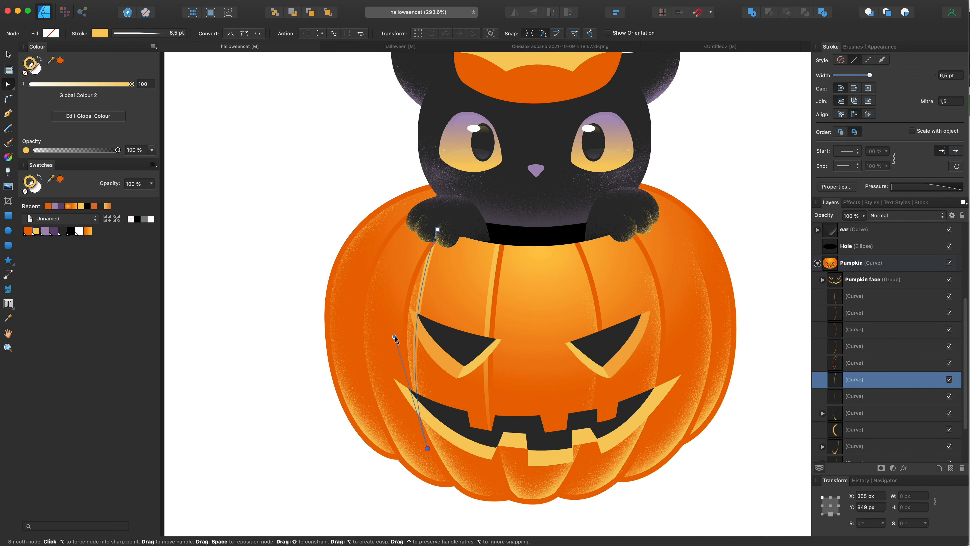
{"action": "left_click_drag", "start_coordinate": [358, 295], "coordinate": [362, 295]}
{"action": "left_click_drag", "start_coordinate": [437, 230], "coordinate": [450, 229]}
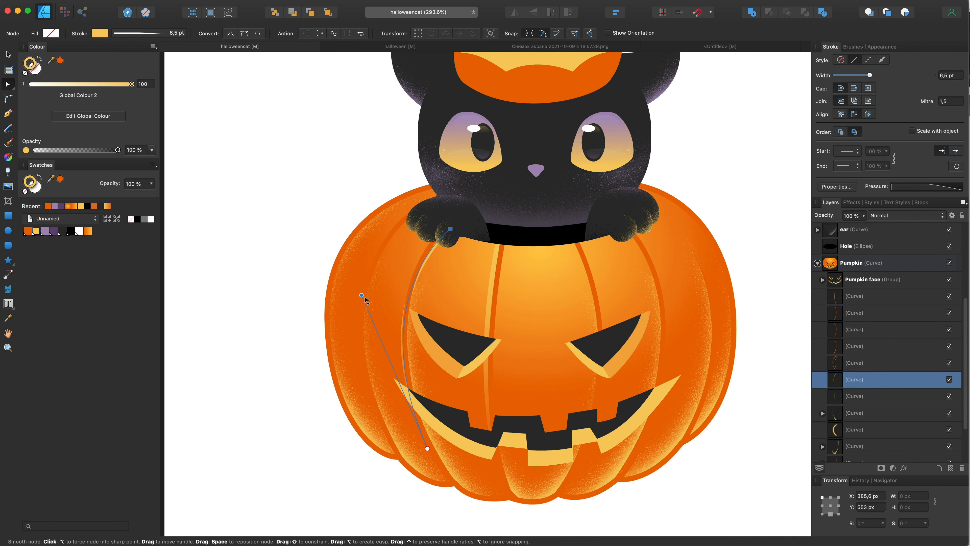
Set the second highlight's opacity to 40% and its stroke width to 4 pt
{"action": "scroll", "coordinate": [373, 293], "scroll_direction": "down", "scroll_amount": 5}
{"action": "scroll", "coordinate": [385, 297], "scroll_direction": "up", "scroll_amount": 5}
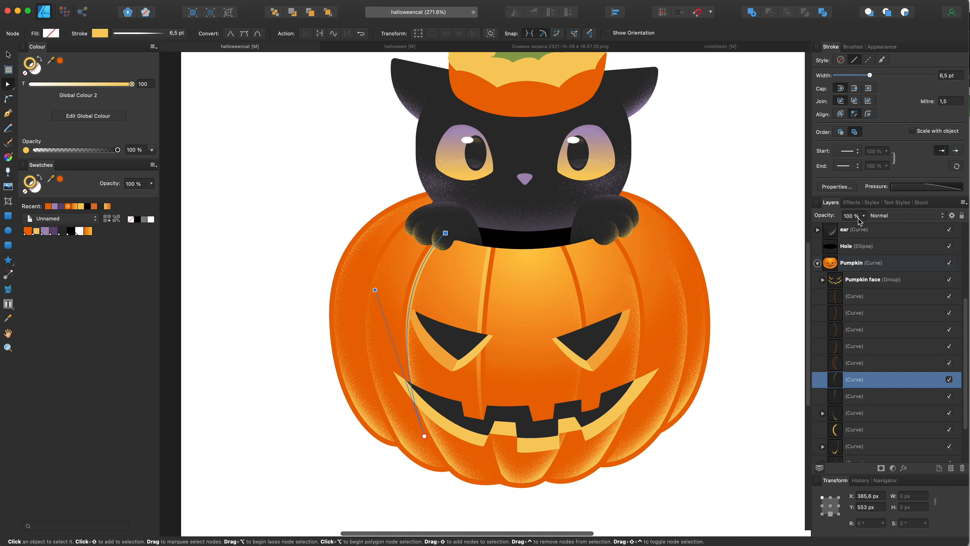
{"action": "left_click_drag", "start_coordinate": [817, 228], "coordinate": [812, 228]}
{"action": "left_click_drag", "start_coordinate": [870, 75], "coordinate": [867, 76]}
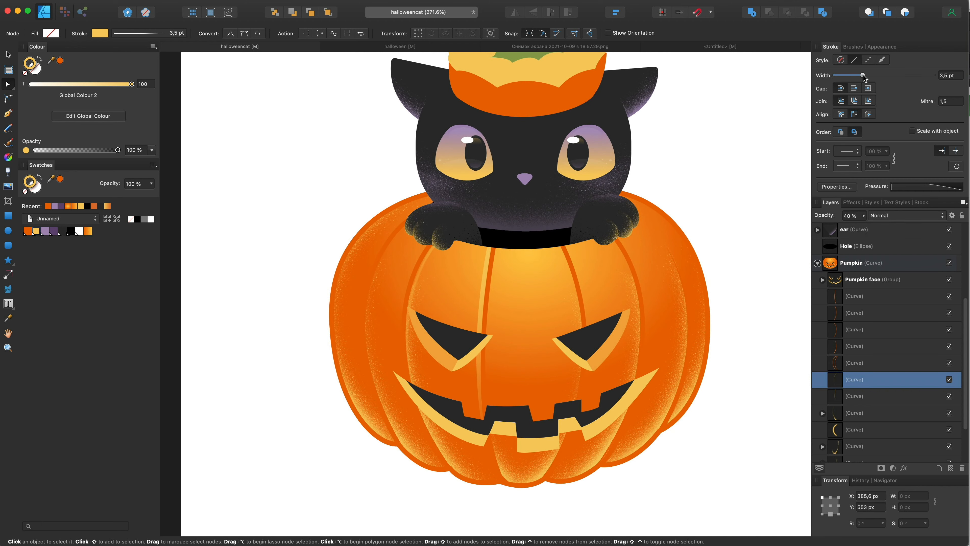
{"action": "scroll", "coordinate": [656, 147], "scroll_direction": "down", "scroll_amount": 5}
{"action": "scroll", "coordinate": [656, 147], "scroll_direction": "up", "scroll_amount": 5}
{"action": "key", "text": "v"}
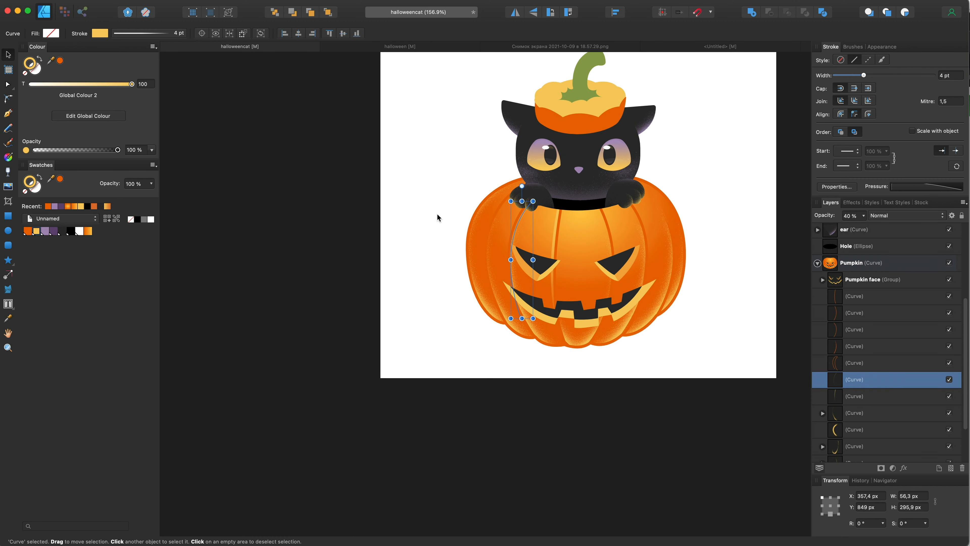
Place a copy of the faint highlight along the pumpkin's outermost left rib and reshape its ends and handle to match
{"action": "scroll", "coordinate": [560, 232], "scroll_direction": "up", "scroll_amount": 3}
{"action": "key", "text": "a"}
{"action": "left_click", "coordinate": [508, 397]}
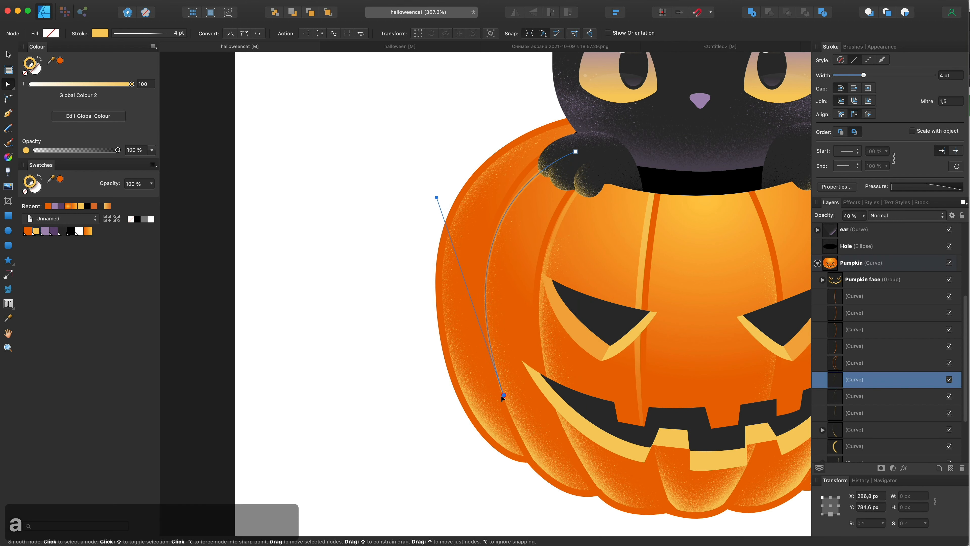
{"action": "left_click_drag", "start_coordinate": [442, 199], "coordinate": [442, 176]}
{"action": "left_click_drag", "start_coordinate": [505, 386], "coordinate": [498, 370]}
{"action": "key", "text": "super+z"}
{"action": "left_click_drag", "start_coordinate": [431, 148], "coordinate": [461, 169]}
{"action": "left_click_drag", "start_coordinate": [575, 152], "coordinate": [580, 144]}
{"action": "scroll", "coordinate": [584, 148], "scroll_direction": "down", "scroll_amount": 8}
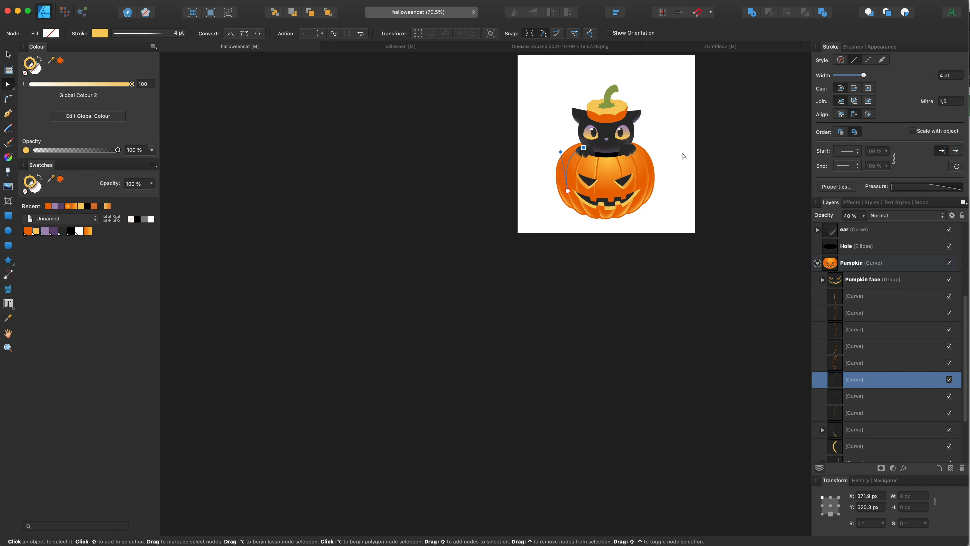
Move the first yellow highlight to the right side of the central left rib
{"action": "scroll", "coordinate": [636, 158], "scroll_direction": "up", "scroll_amount": 5}
{"action": "left_click", "coordinate": [518, 187]}
{"action": "left_click", "coordinate": [8, 54]}
{"action": "scroll", "coordinate": [544, 166], "scroll_direction": "up", "scroll_amount": 3}
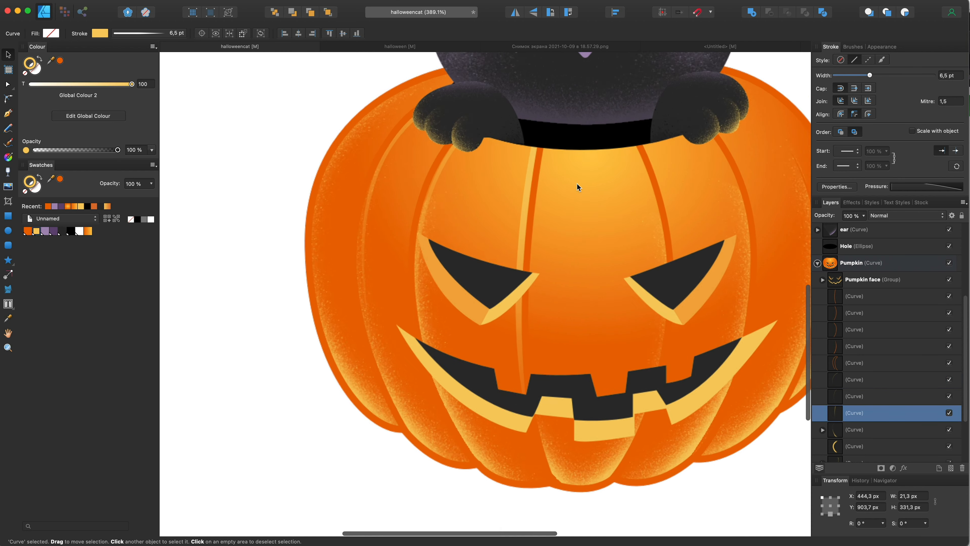
{"action": "scroll", "coordinate": [577, 187], "scroll_direction": "up", "scroll_amount": 1}
{"action": "left_click_drag", "start_coordinate": [512, 315], "coordinate": [525, 316]}
{"action": "key", "text": "a"}
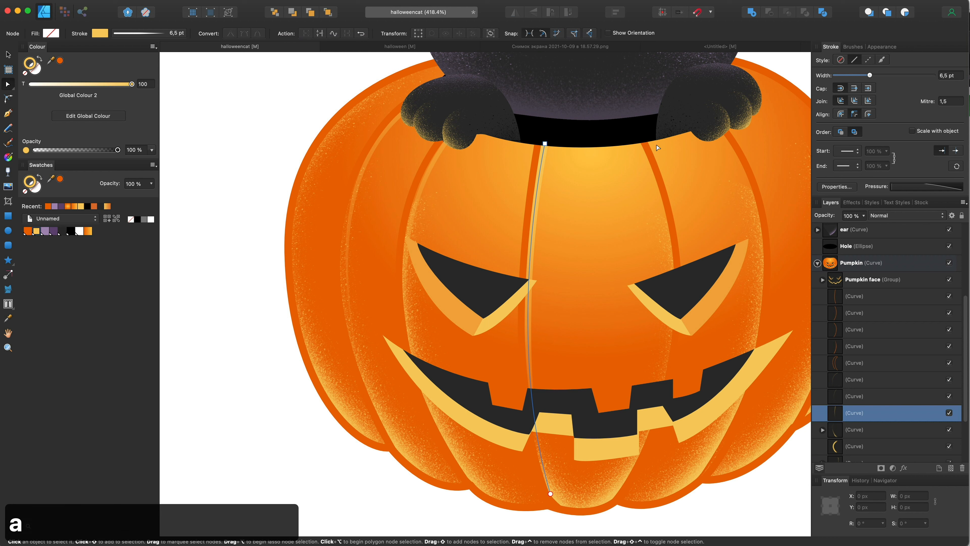
Apply linear transparency gradients to the moved highlight and to the central left rib curve beside it
{"action": "left_click", "coordinate": [8, 172]}
{"action": "left_click_drag", "start_coordinate": [550, 139], "coordinate": [533, 381]}
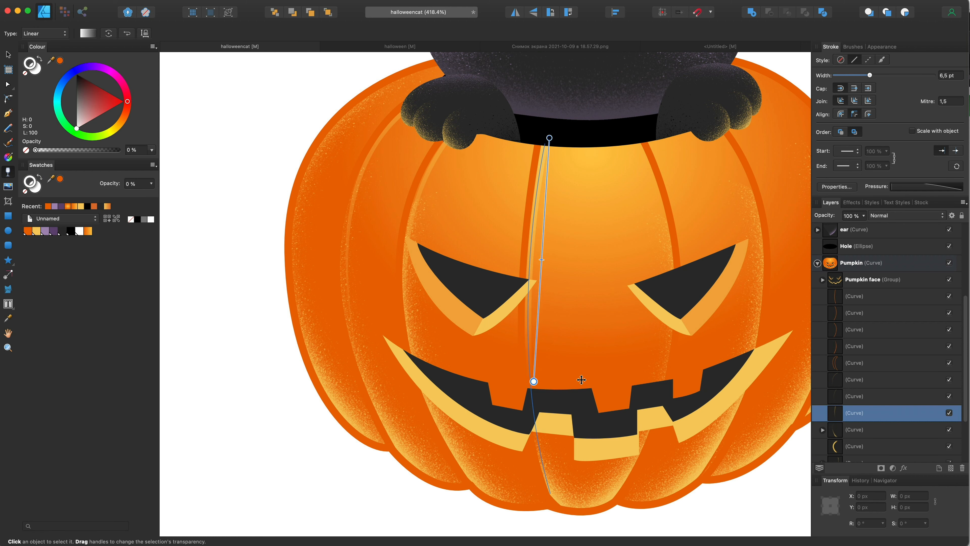
{"action": "left_click", "coordinate": [534, 179]}
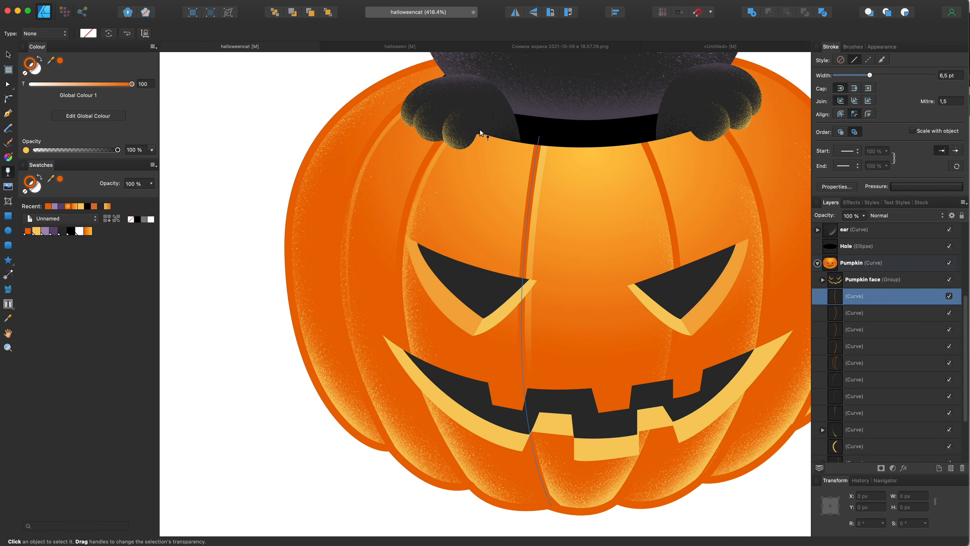
{"action": "left_click_drag", "start_coordinate": [524, 406], "coordinate": [513, 270]}
{"action": "scroll", "coordinate": [513, 119], "scroll_direction": "down", "scroll_amount": 8}
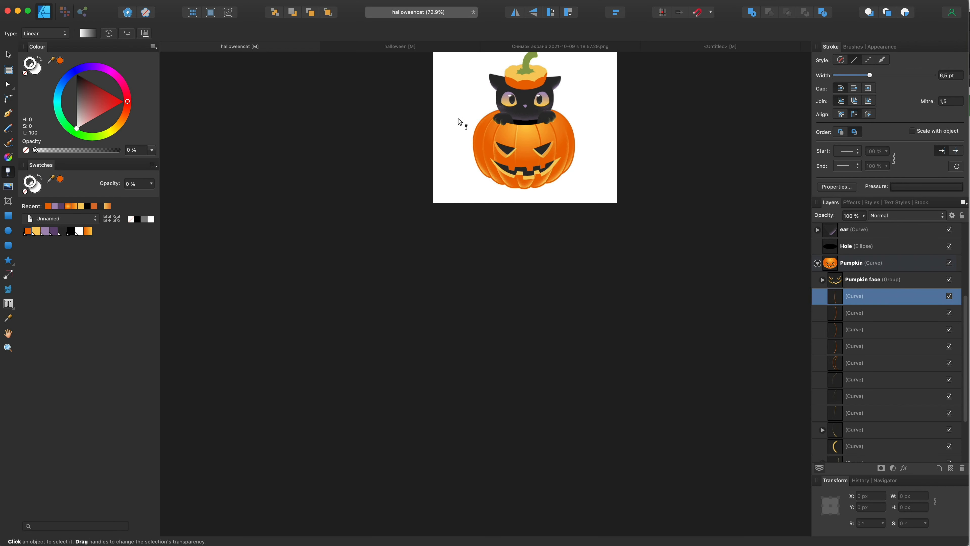
{"action": "scroll", "coordinate": [451, 138], "scroll_direction": "up", "scroll_amount": 5}
{"action": "scroll", "coordinate": [451, 139], "scroll_direction": "right", "scroll_amount": 4}
{"action": "key", "text": "v"}
{"action": "scroll", "coordinate": [539, 117], "scroll_direction": "up", "scroll_amount": 4}
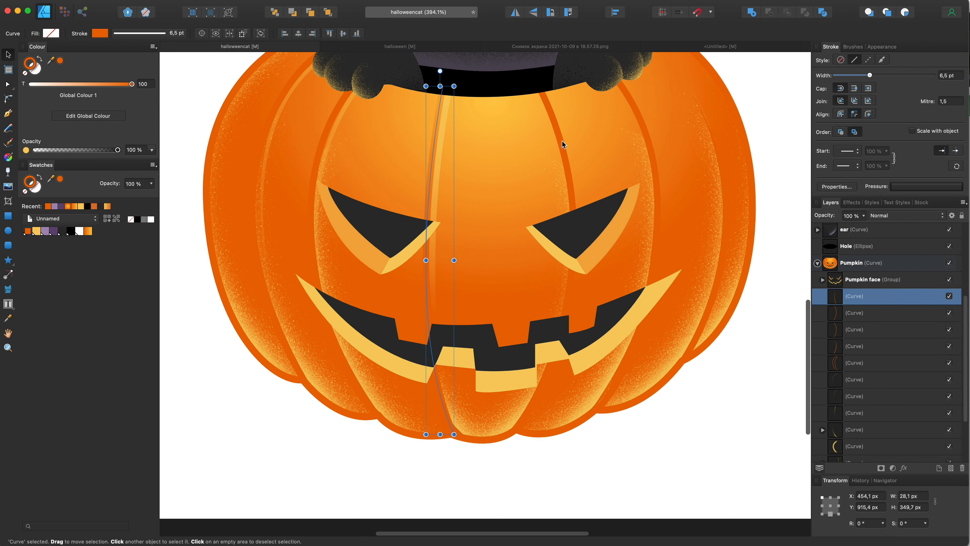
Duplicate the central right rib curve slightly to its right and give the copy a yellow stroke
{"action": "key", "text": "super+z"}
{"action": "left_click_drag", "start_coordinate": [545, 143], "coordinate": [553, 142]}
{"action": "left_click", "coordinate": [34, 232]}
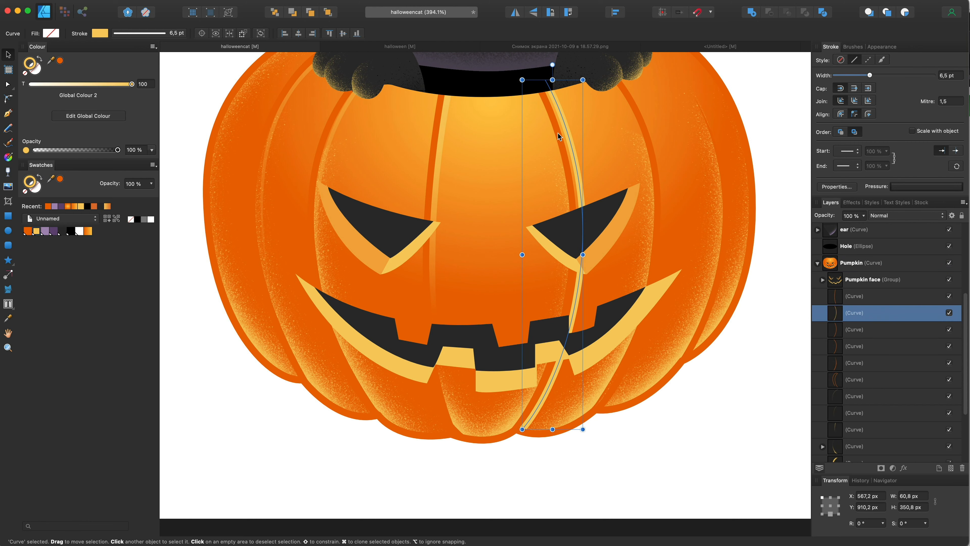
Apply a linear transparency gradient to the yellow highlight beside the central right rib, fading it toward its lower end
{"action": "key", "text": "y"}
{"action": "left_click_drag", "start_coordinate": [533, 78], "coordinate": [592, 296]}
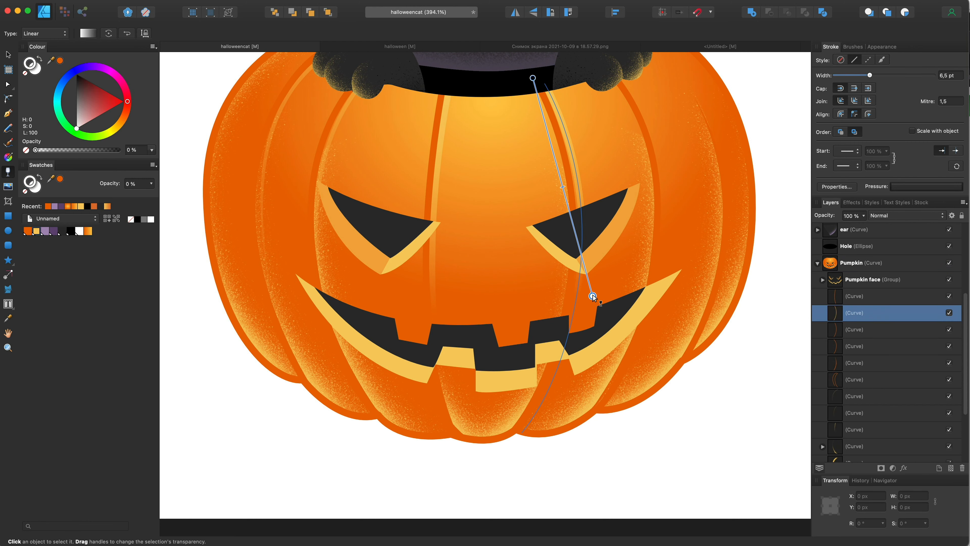
{"action": "scroll", "coordinate": [615, 267], "scroll_direction": "down", "scroll_amount": 6}
{"action": "key", "text": "v"}
{"action": "scroll", "coordinate": [614, 255], "scroll_direction": "up", "scroll_amount": 3}
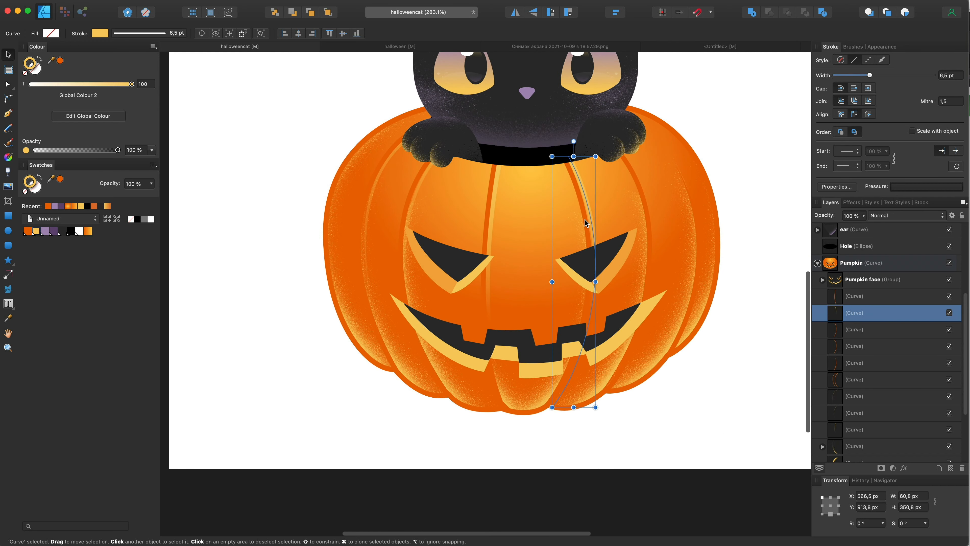
Fade both central rib curves toward the mouth with one shared vertical linear transparency gradient
{"action": "left_click", "coordinate": [584, 220]}
{"action": "left_click", "coordinate": [485, 216], "text": "shift"}
{"action": "left_click", "coordinate": [8, 172]}
{"action": "left_click_drag", "start_coordinate": [518, 132], "coordinate": [522, 330]}
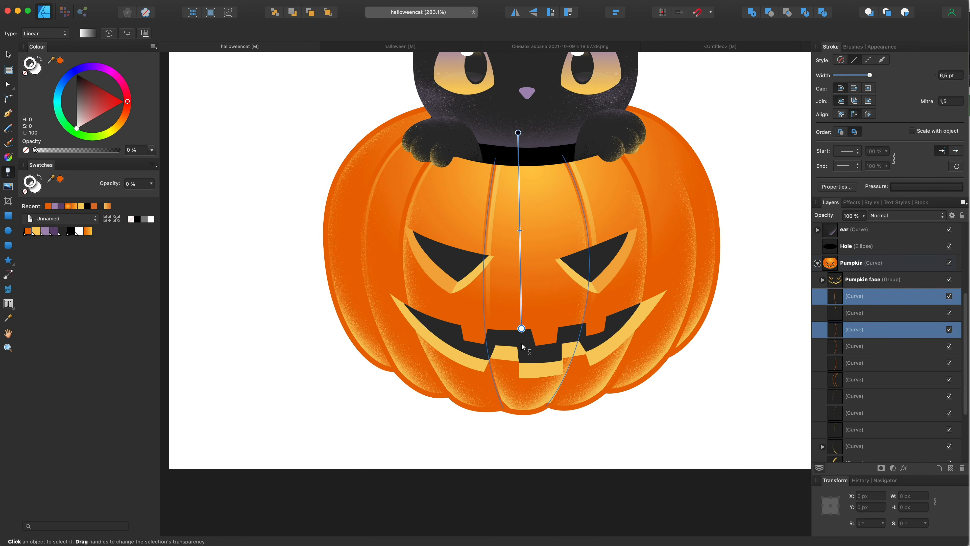
{"action": "scroll", "coordinate": [527, 372], "scroll_direction": "down", "scroll_amount": 6}
{"action": "left_click", "coordinate": [361, 343]}
{"action": "scroll", "coordinate": [566, 267], "scroll_direction": "right", "scroll_amount": 4}
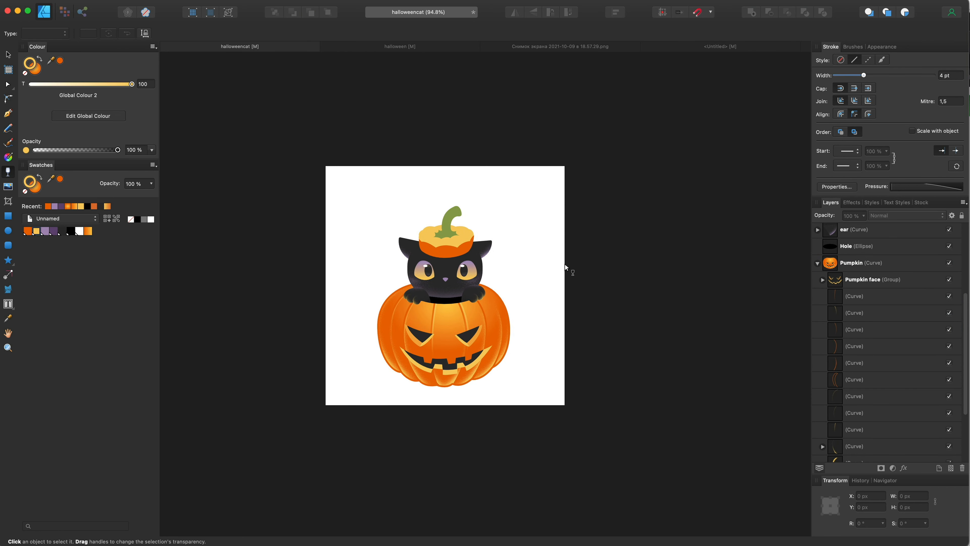
Draw a curved line along the upper edge of the pumpkin's left eye and give it the orange Global Colour 1 stroke
{"action": "scroll", "coordinate": [565, 264], "scroll_direction": "up", "scroll_amount": 5}
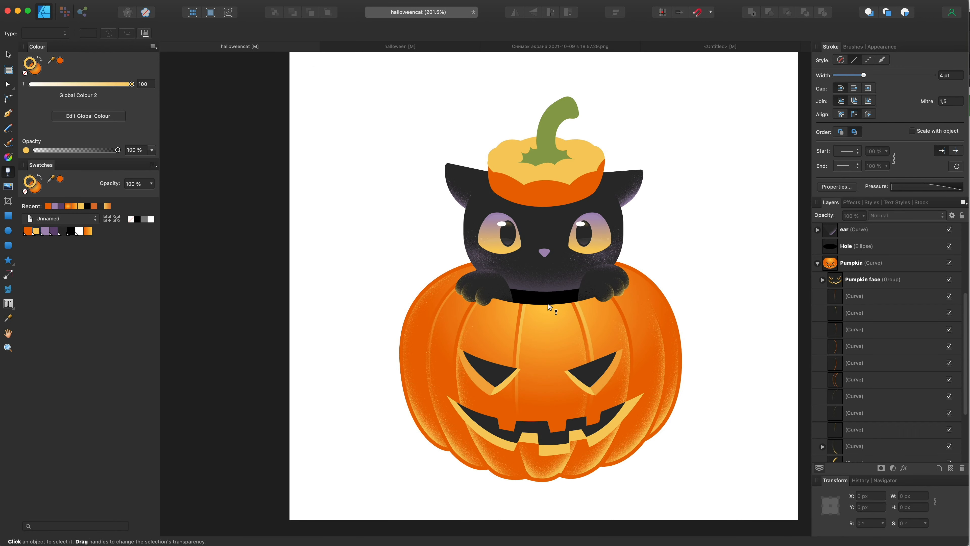
{"action": "scroll", "coordinate": [556, 358], "scroll_direction": "up", "scroll_amount": 4}
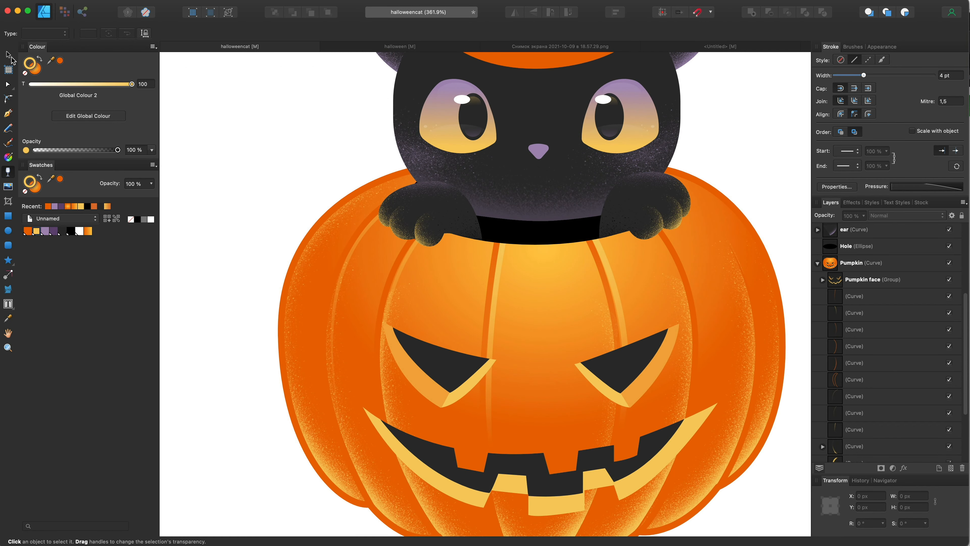
{"action": "left_click", "coordinate": [8, 55]}
{"action": "scroll", "coordinate": [520, 383], "scroll_direction": "up", "scroll_amount": 3}
{"action": "key", "text": "p"}
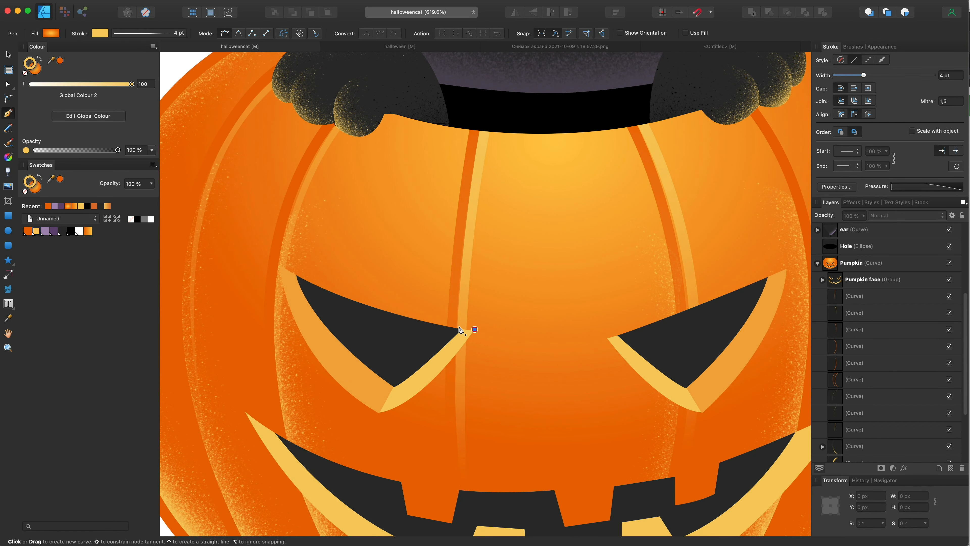
{"action": "left_click_drag", "start_coordinate": [223, 229], "coordinate": [223, 228]}
{"action": "scroll", "coordinate": [399, 291], "scroll_direction": "down", "scroll_amount": 5}
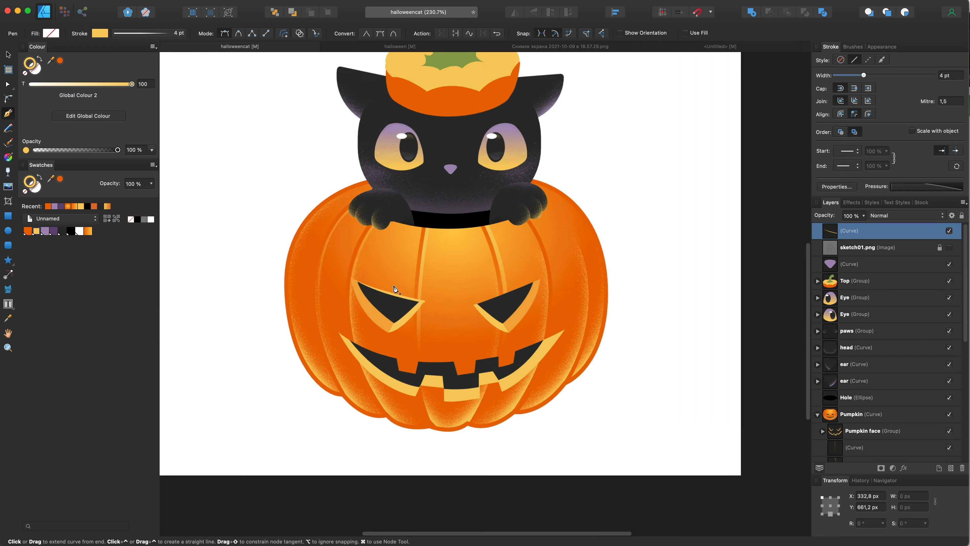
{"action": "scroll", "coordinate": [398, 290], "scroll_direction": "up", "scroll_amount": 5}
{"action": "left_click", "coordinate": [28, 231]}
{"action": "key", "text": "v"}
{"action": "scroll", "coordinate": [388, 256], "scroll_direction": "down", "scroll_amount": 5}
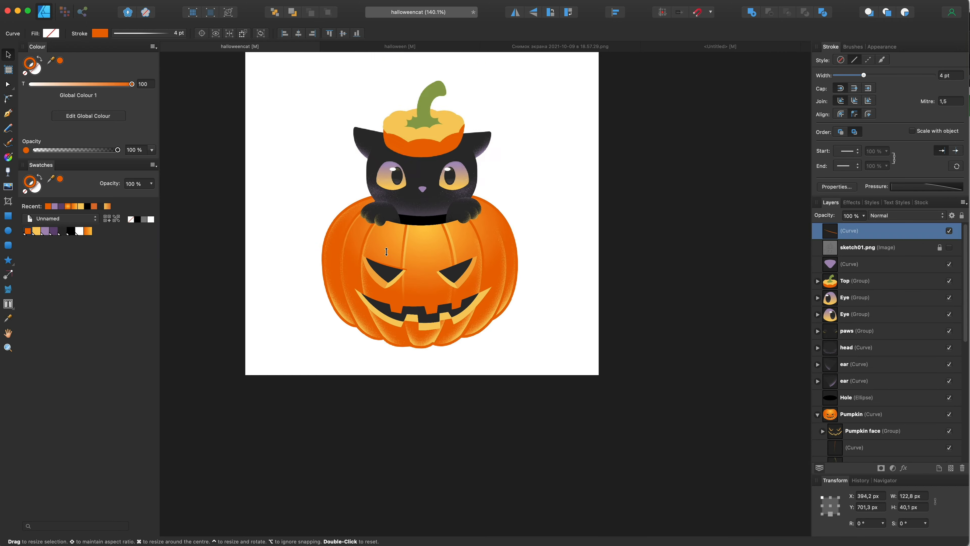
Duplicate the orange eye line, flip it horizontally and fit its ends along the upper edge of the right eye
{"action": "scroll", "coordinate": [388, 255], "scroll_direction": "up", "scroll_amount": 6}
{"action": "left_click", "coordinate": [516, 13]}
{"action": "scroll", "coordinate": [671, 342], "scroll_direction": "right", "scroll_amount": 5}
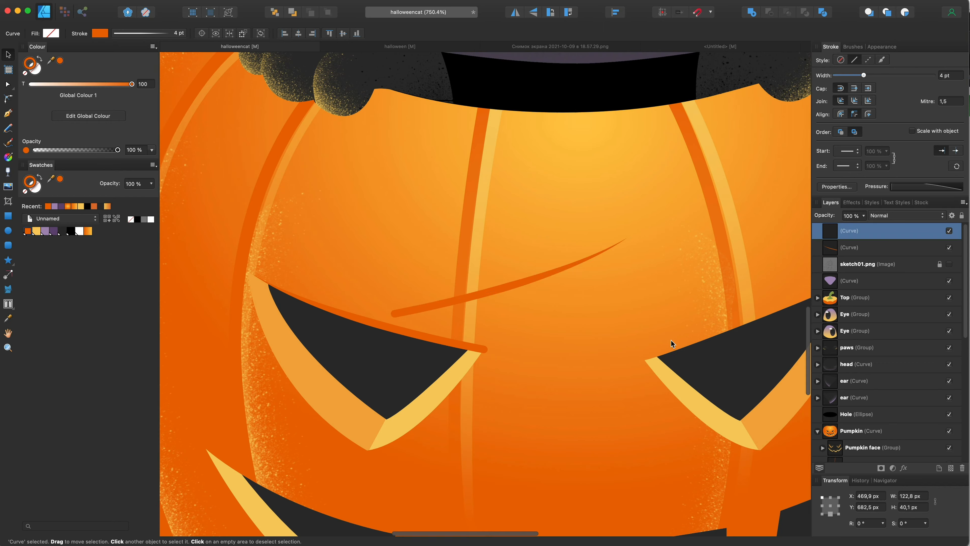
{"action": "left_click_drag", "start_coordinate": [264, 303], "coordinate": [518, 350]}
{"action": "key", "text": "a"}
{"action": "left_click_drag", "start_coordinate": [695, 284], "coordinate": [686, 274]}
{"action": "key", "text": "super+d"}
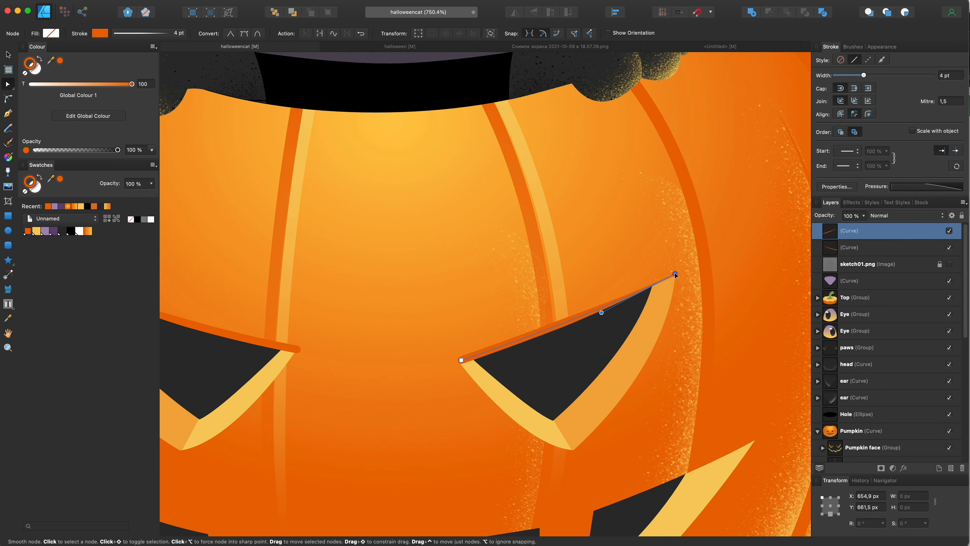
{"action": "key", "text": "super+0"}
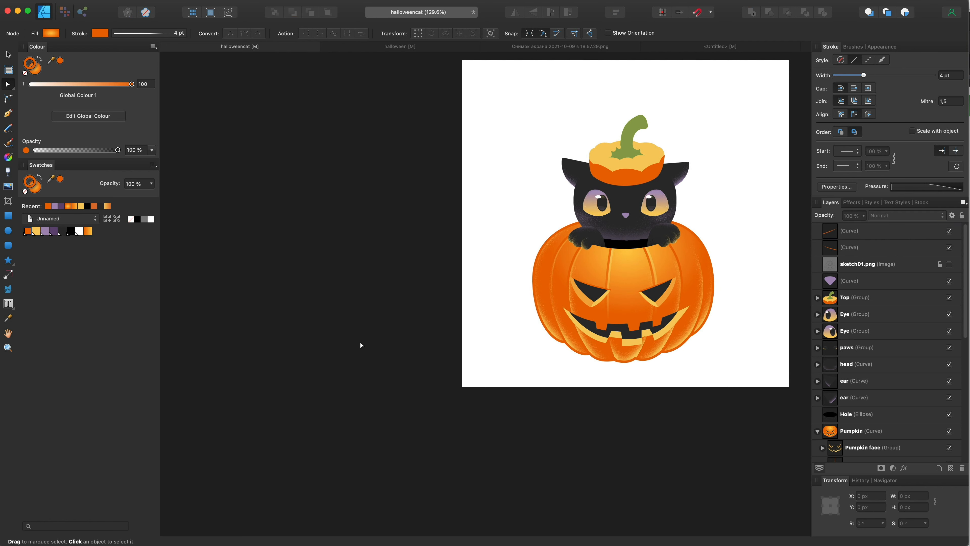
Reshape the lower nodes and handle of the central segment's shading outline to round its bottom along the pumpkin's edge
{"action": "scroll", "coordinate": [639, 365], "scroll_direction": "up", "scroll_amount": 10}
{"action": "left_click", "coordinate": [591, 277]}
{"action": "double_click", "coordinate": [477, 291]}
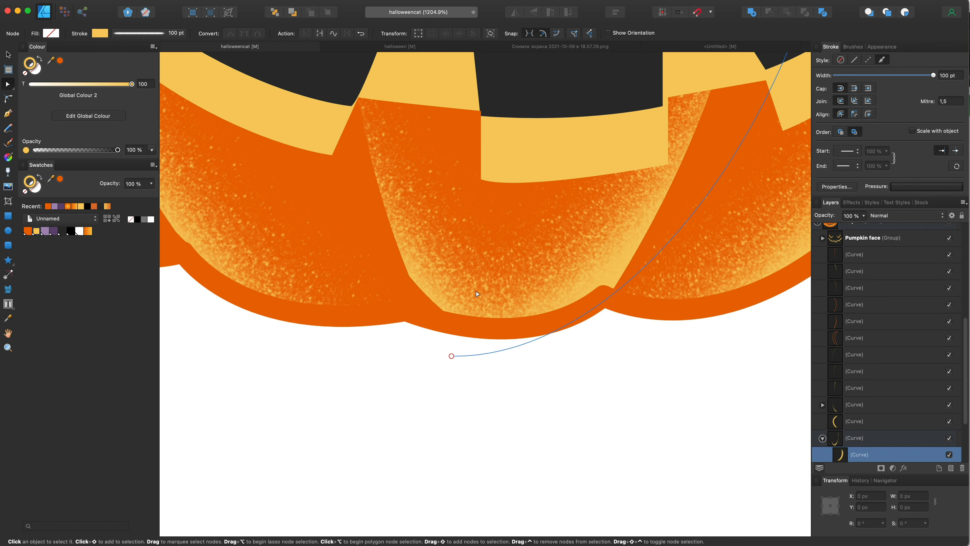
{"action": "scroll", "coordinate": [918, 446], "scroll_direction": "down", "scroll_amount": 1}
{"action": "left_click", "coordinate": [904, 437]}
{"action": "left_click_drag", "start_coordinate": [592, 324], "coordinate": [586, 307]}
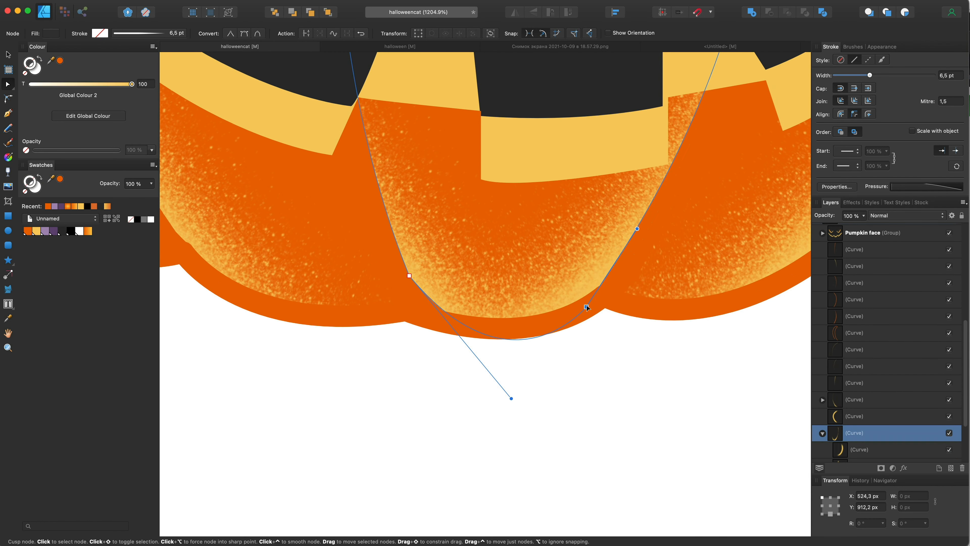
{"action": "left_click_drag", "start_coordinate": [637, 229], "coordinate": [639, 254]}
{"action": "left_click_drag", "start_coordinate": [587, 308], "coordinate": [588, 299]}
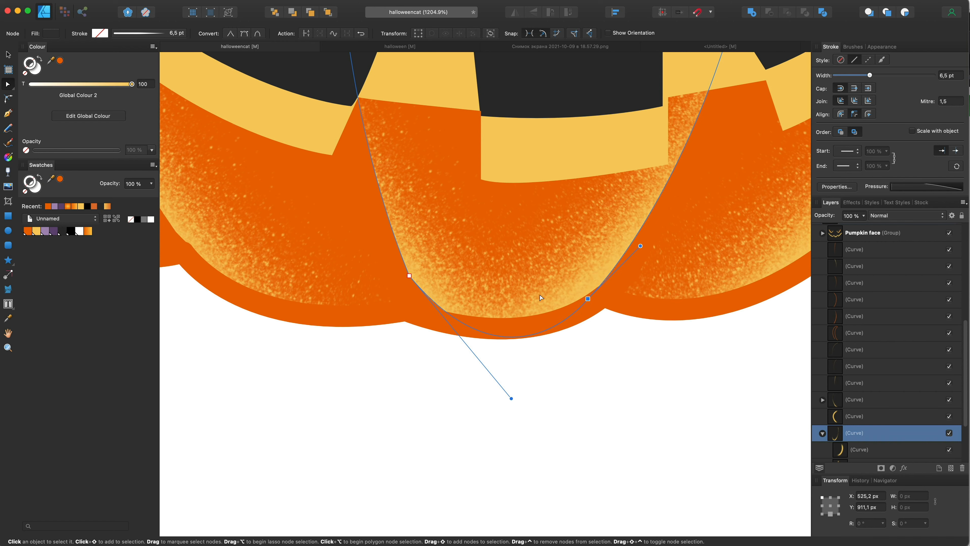
{"action": "left_click_drag", "start_coordinate": [410, 275], "coordinate": [408, 296]}
{"action": "scroll", "coordinate": [407, 297], "scroll_direction": "down", "scroll_amount": 10}
{"action": "left_click", "coordinate": [209, 316]}
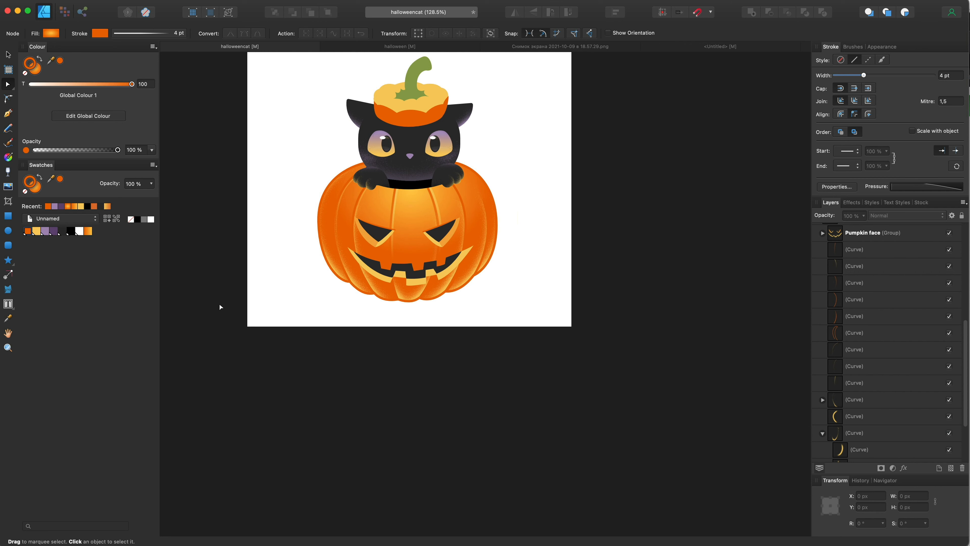
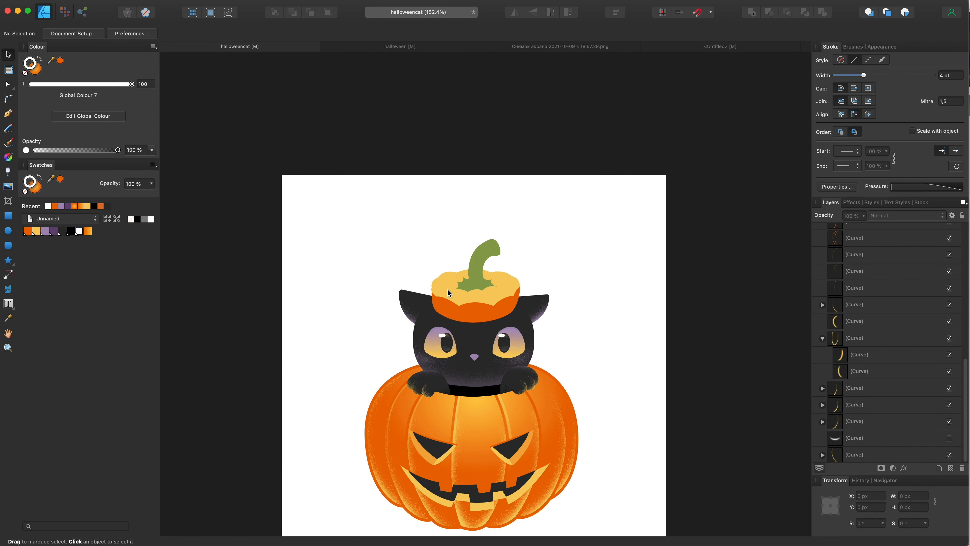
Fill the lid's yellow top shape with the orange-yellow gradient, set it to Elliptical and reverse its colours
{"action": "scroll", "coordinate": [449, 294], "scroll_direction": "up", "scroll_amount": 5}
{"action": "left_click", "coordinate": [482, 300]}
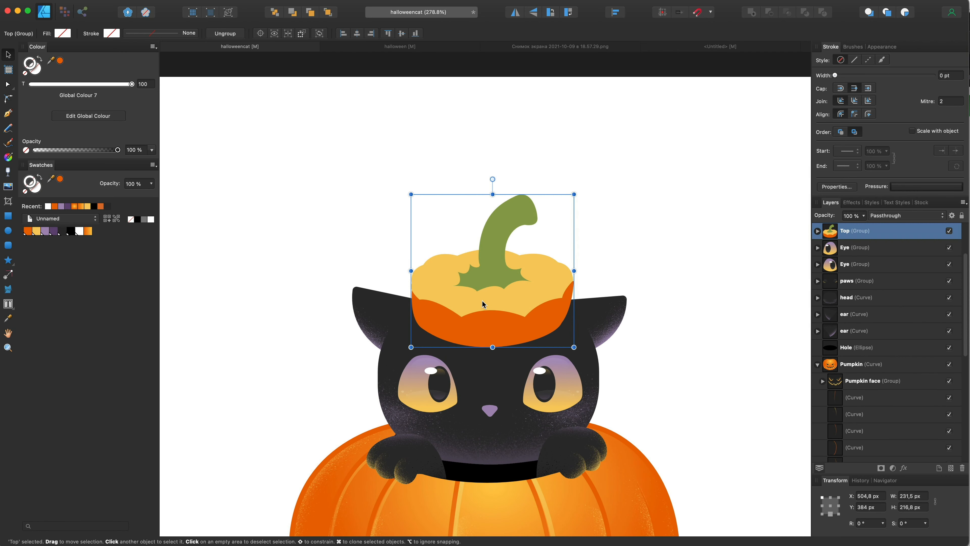
{"action": "double_click", "coordinate": [482, 300]}
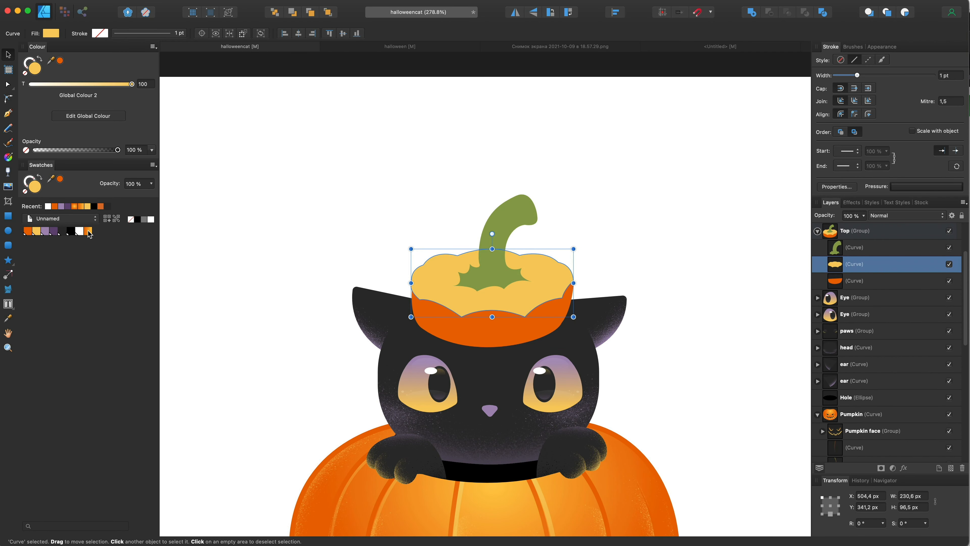
{"action": "left_click", "coordinate": [88, 232]}
{"action": "left_click", "coordinate": [8, 156]}
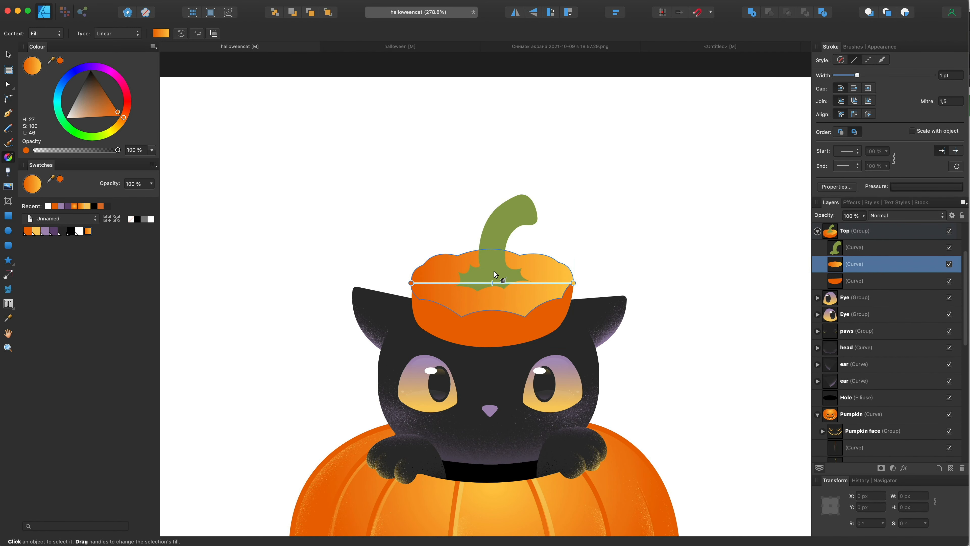
{"action": "left_click_drag", "start_coordinate": [491, 261], "coordinate": [492, 317]}
{"action": "left_click", "coordinate": [126, 33]}
{"action": "left_click", "coordinate": [128, 61]}
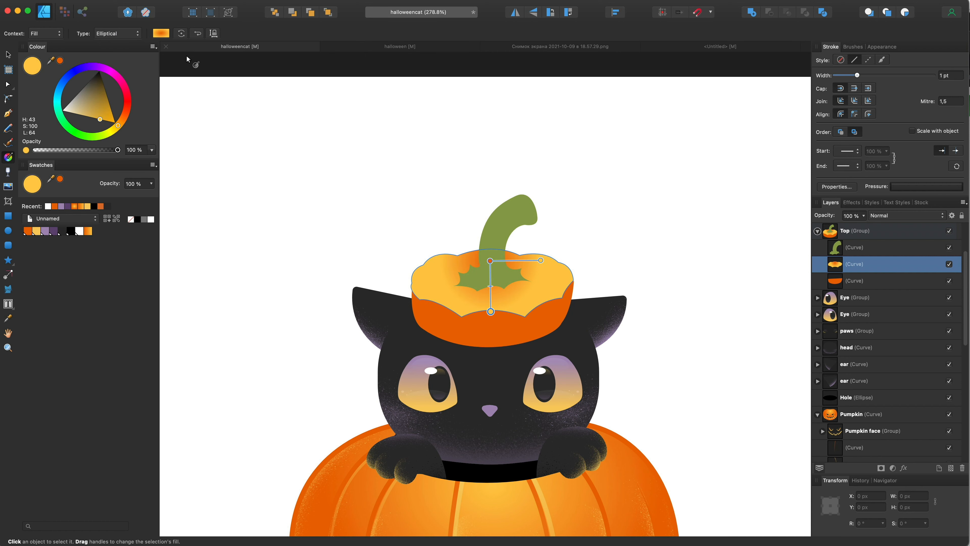
{"action": "left_click", "coordinate": [160, 34]}
{"action": "left_click", "coordinate": [194, 154]}
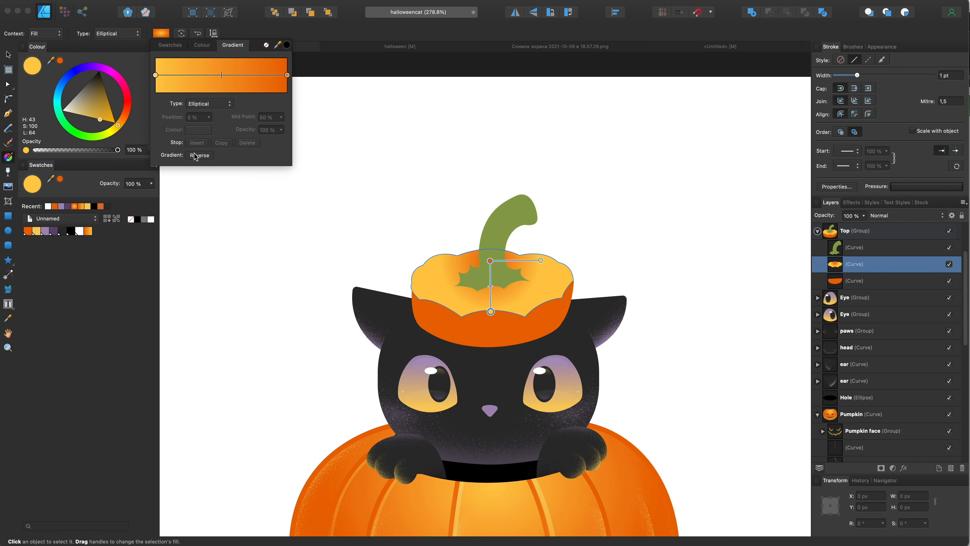
Centre the lid's elliptical gradient near the stem base, widen it past the lid's right edge and extend it downward
{"action": "left_click_drag", "start_coordinate": [490, 262], "coordinate": [491, 278]}
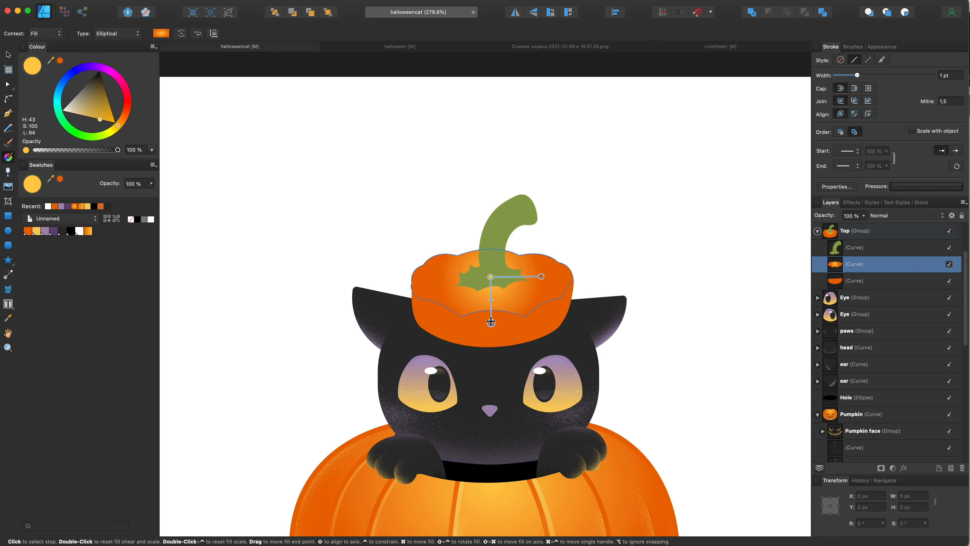
{"action": "left_click_drag", "start_coordinate": [491, 322], "coordinate": [490, 311]}
{"action": "left_click_drag", "start_coordinate": [543, 274], "coordinate": [607, 275]}
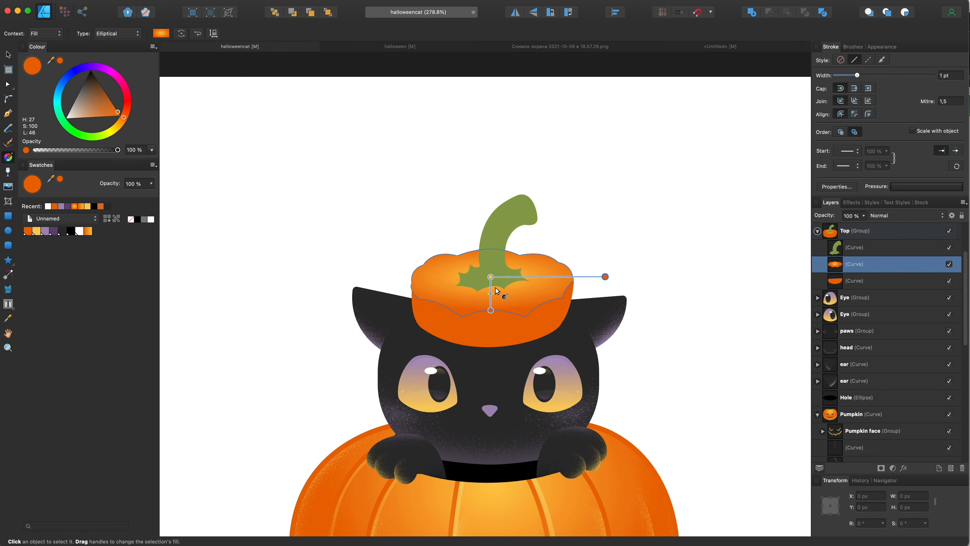
{"action": "left_click_drag", "start_coordinate": [491, 277], "coordinate": [491, 265]}
{"action": "left_click_drag", "start_coordinate": [490, 301], "coordinate": [491, 327]}
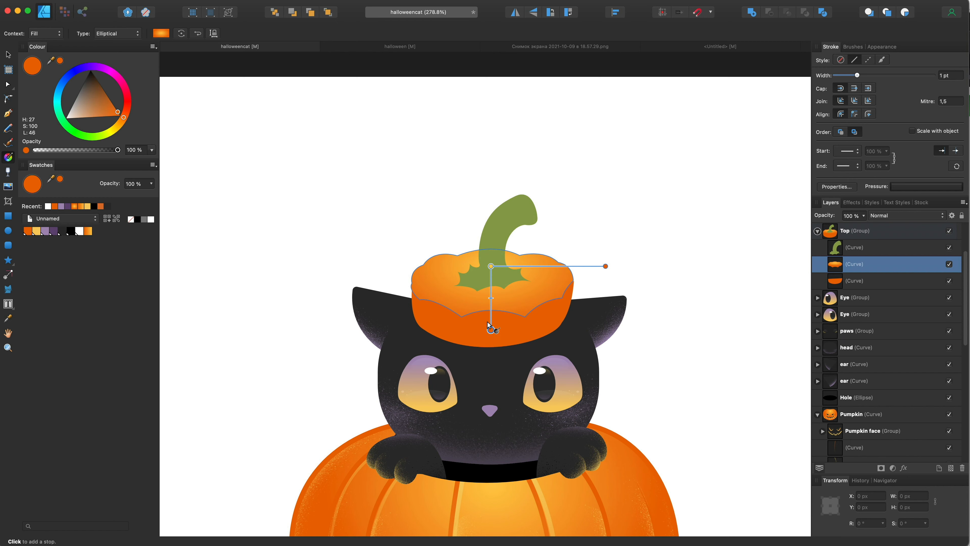
{"action": "scroll", "coordinate": [482, 311], "scroll_direction": "down", "scroll_amount": 5}
{"action": "scroll", "coordinate": [482, 312], "scroll_direction": "up", "scroll_amount": 5}
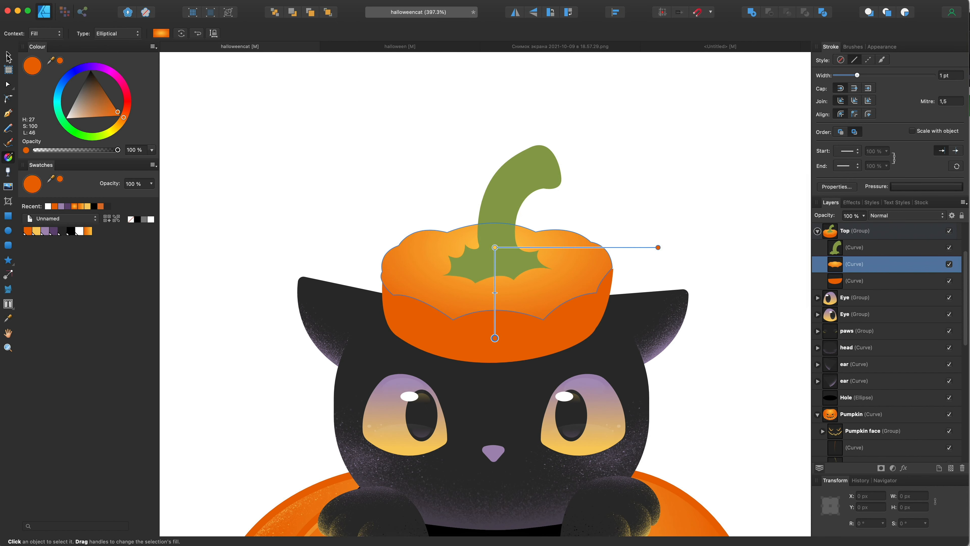
Compare the lid's stem and top with the sketch01.png image
{"action": "key", "text": "v"}
{"action": "scroll", "coordinate": [468, 277], "scroll_direction": "up", "scroll_amount": 5}
{"action": "left_click", "coordinate": [461, 262]}
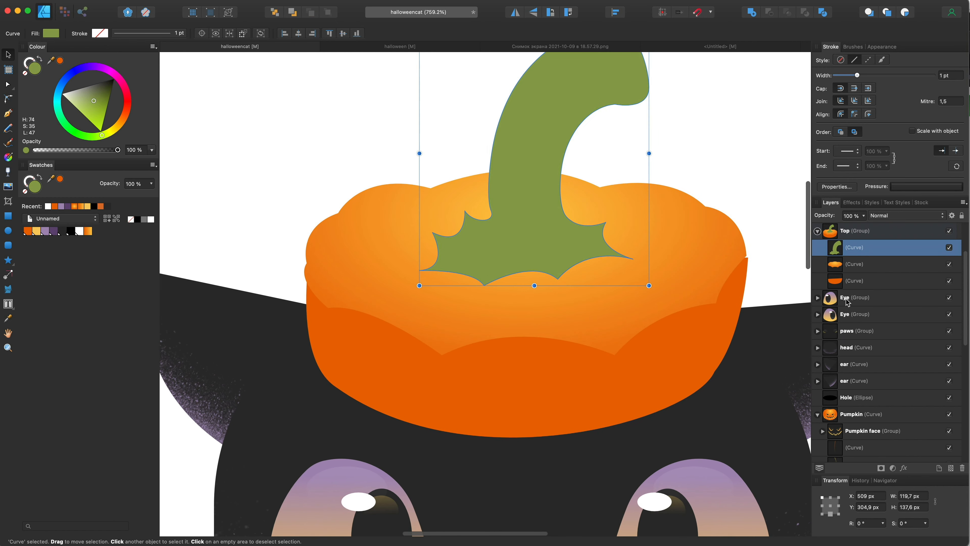
{"action": "scroll", "coordinate": [950, 250], "scroll_direction": "up", "scroll_amount": 4}
{"action": "left_click", "coordinate": [949, 264]}
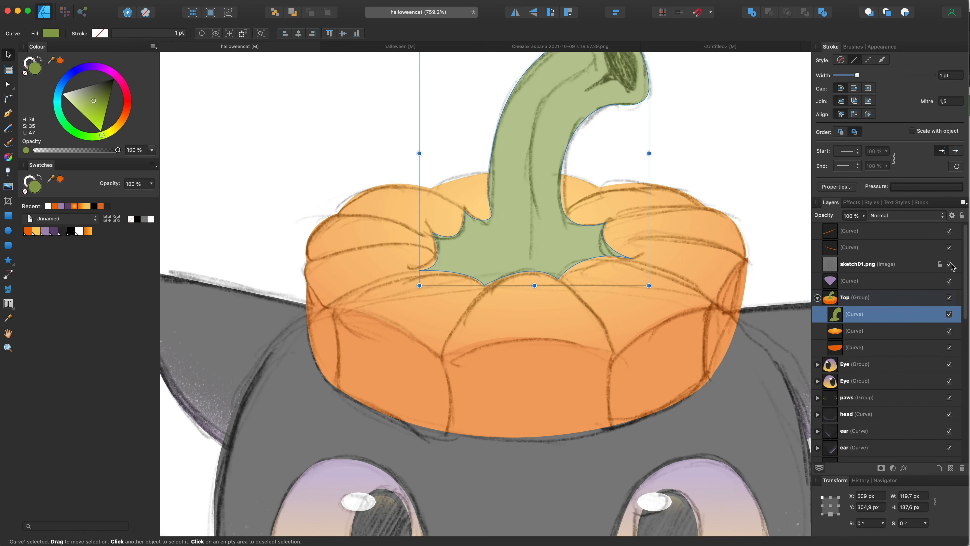
{"action": "left_click", "coordinate": [950, 264]}
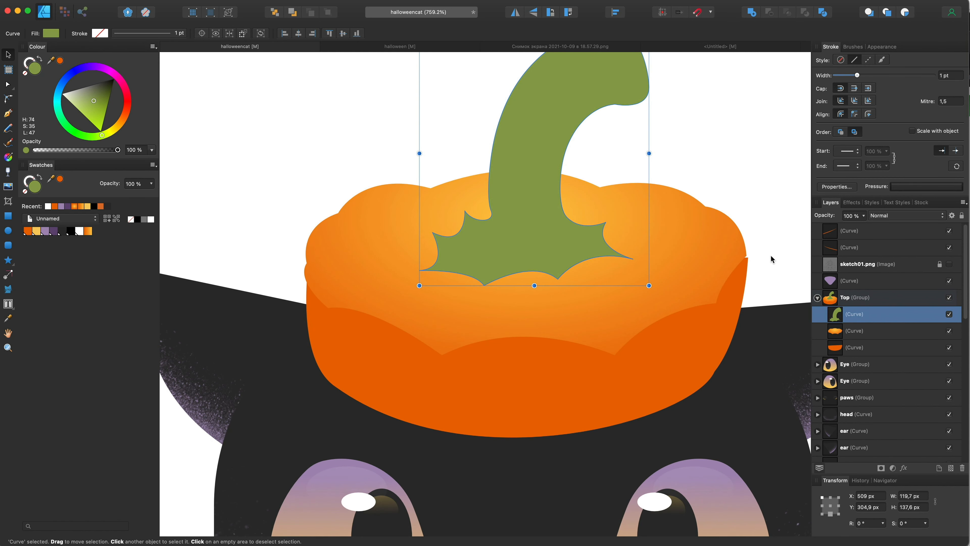
Show the sketch01.png image and trace the lid's upper left segment beside the stem base as a closed white shape without stroke
{"action": "left_click", "coordinate": [9, 114]}
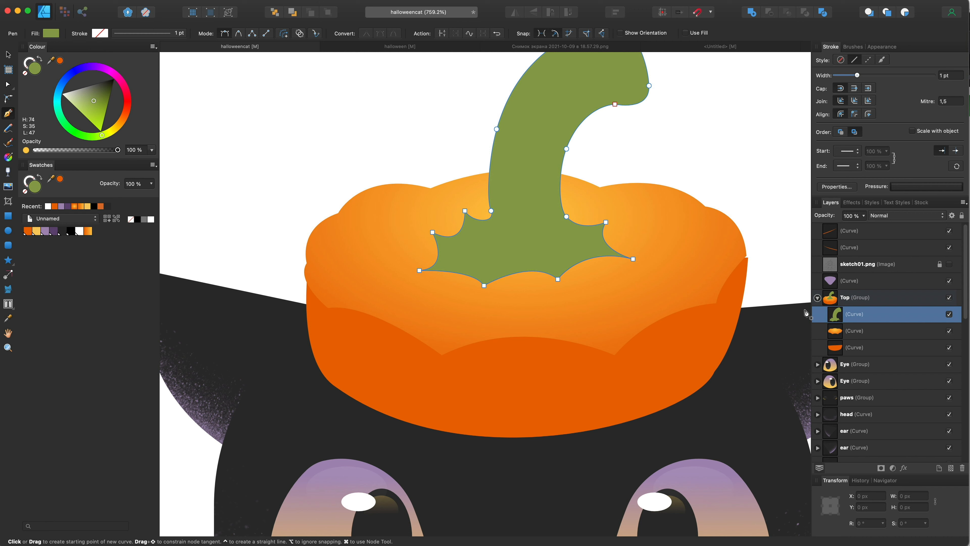
{"action": "left_click", "coordinate": [874, 334]}
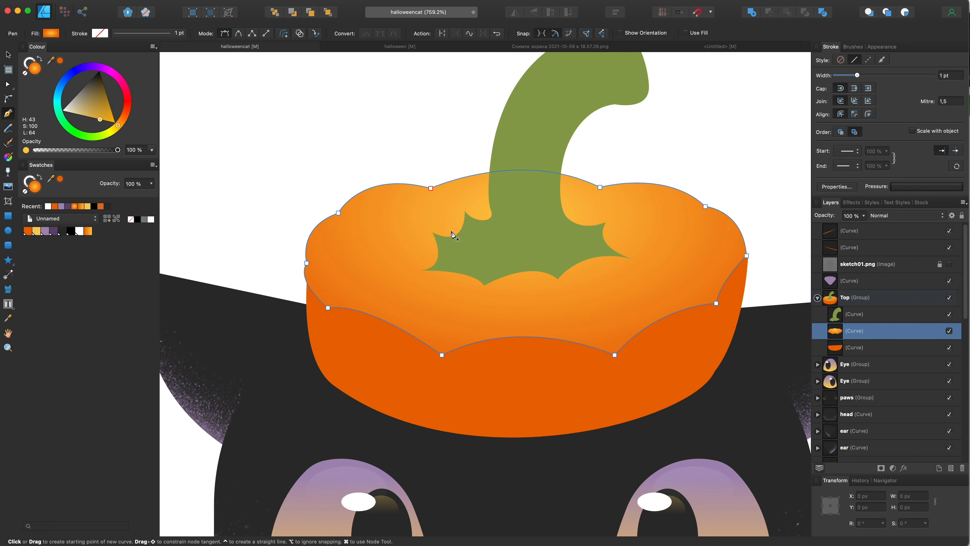
{"action": "left_click", "coordinate": [949, 264]}
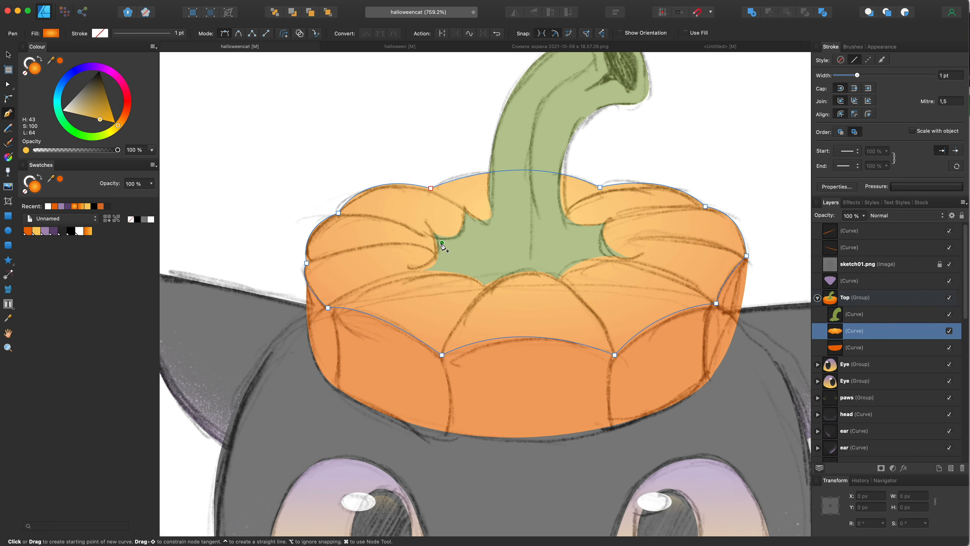
{"action": "left_click", "coordinate": [443, 242]}
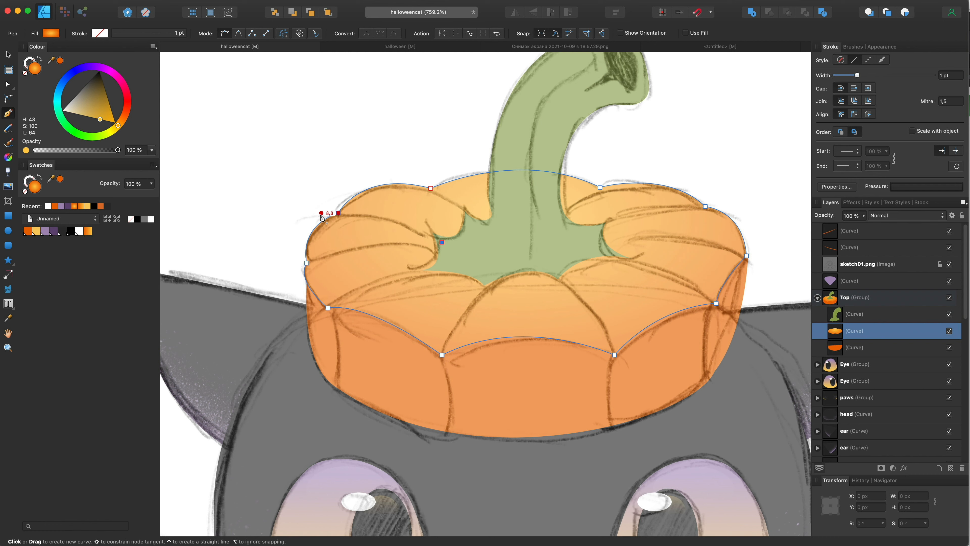
{"action": "left_click_drag", "start_coordinate": [321, 214], "coordinate": [269, 232]}
{"action": "left_click", "coordinate": [39, 177]}
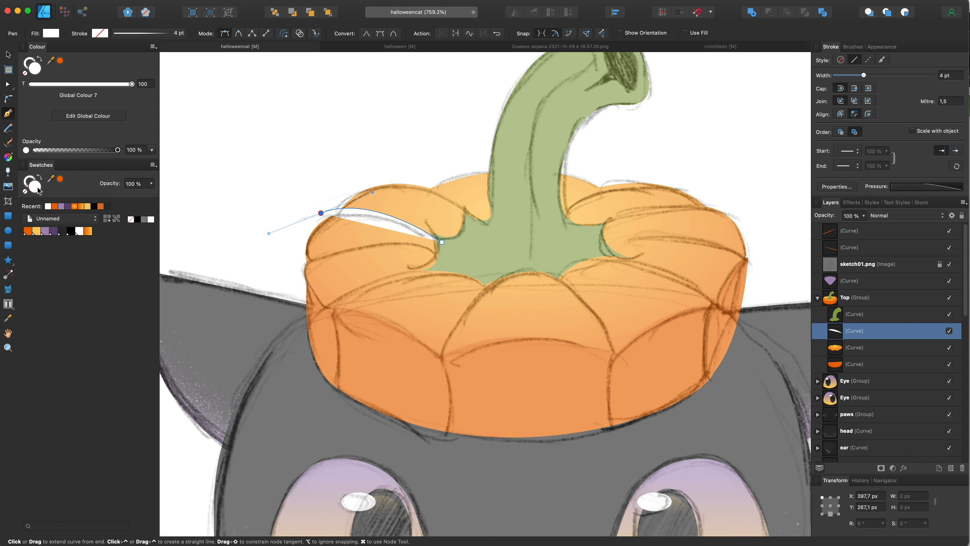
{"action": "left_click_drag", "start_coordinate": [321, 213], "coordinate": [324, 218]}
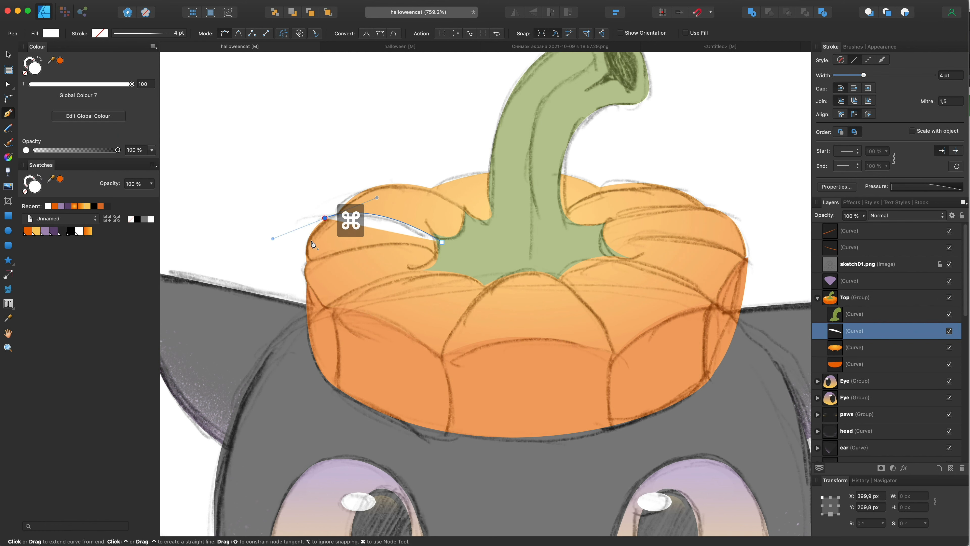
{"action": "left_click", "coordinate": [304, 263]}
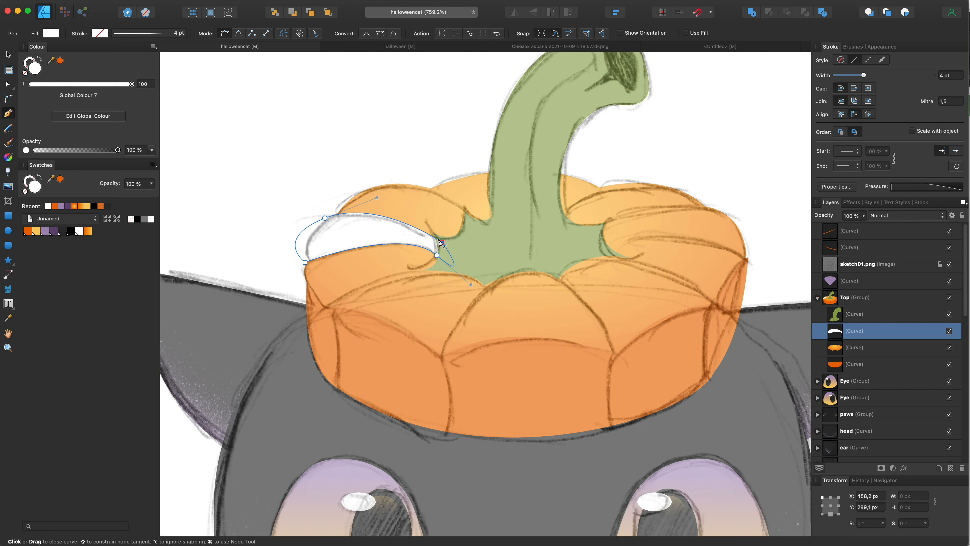
{"action": "left_click_drag", "start_coordinate": [442, 242], "coordinate": [433, 239]}
Duplicate the white left segment and reshape the copy's nodes and handles to fit the segment directly below it in the sketch
{"action": "key", "text": "v"}
{"action": "scroll", "coordinate": [393, 247], "scroll_direction": "up", "scroll_amount": 3}
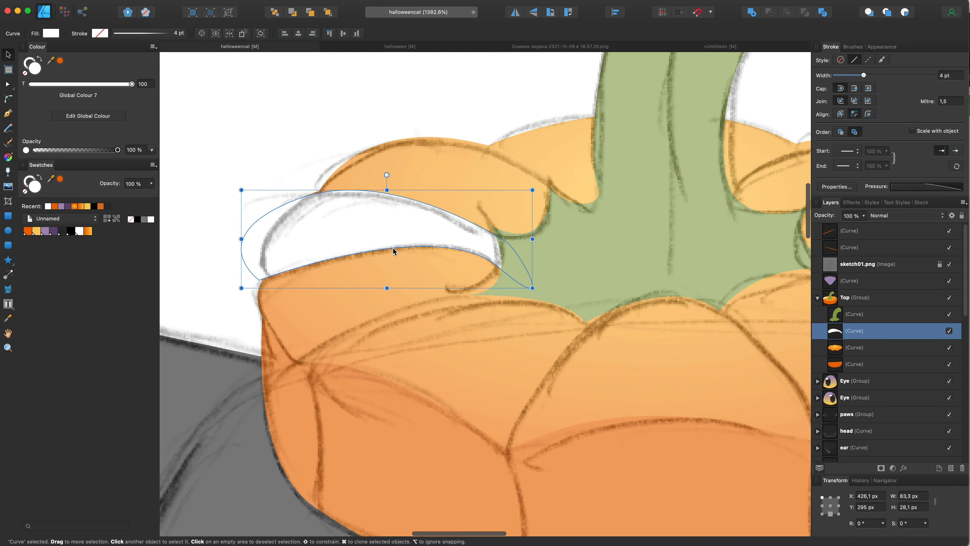
{"action": "key", "text": "super+c"}
{"action": "key", "text": "super+v"}
{"action": "key", "text": "a"}
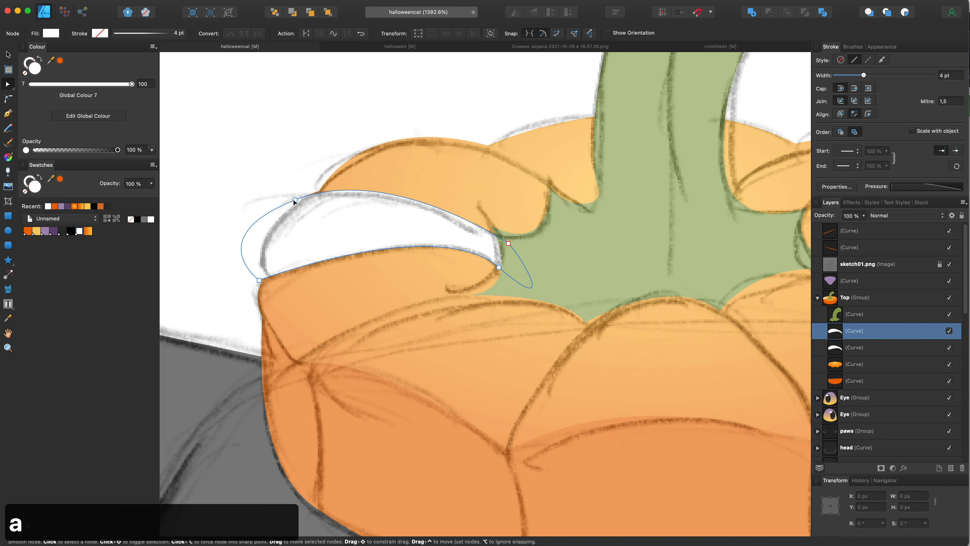
{"action": "left_click_drag", "start_coordinate": [384, 191], "coordinate": [300, 361]}
{"action": "left_click_drag", "start_coordinate": [508, 243], "coordinate": [493, 294]}
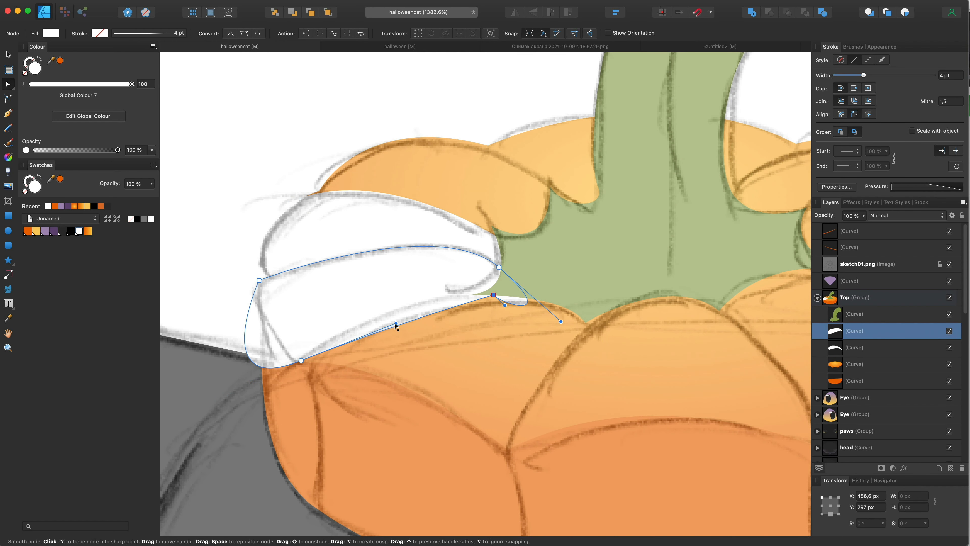
{"action": "left_click_drag", "start_coordinate": [396, 323], "coordinate": [383, 292]}
{"action": "left_click_drag", "start_coordinate": [561, 321], "coordinate": [527, 260]}
{"action": "left_click_drag", "start_coordinate": [259, 279], "coordinate": [239, 312]}
{"action": "key", "text": "super+z"}
Duplicate the lower left segment and move the copy's nodes to cover the lid's front-left segment in the sketch
{"action": "scroll", "coordinate": [270, 289], "scroll_direction": "down", "scroll_amount": 3}
{"action": "key", "text": "v"}
{"action": "key", "text": "super+c"}
{"action": "key", "text": "super+v"}
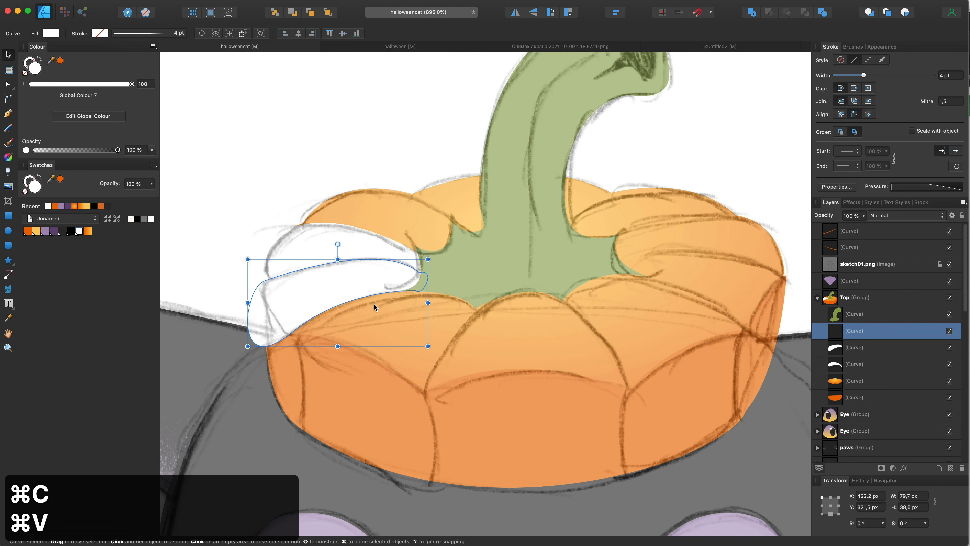
{"action": "key", "text": "a"}
{"action": "left_click_drag", "start_coordinate": [264, 281], "coordinate": [419, 391]}
{"action": "left_click_drag", "start_coordinate": [419, 273], "coordinate": [482, 309]}
{"action": "left_click_drag", "start_coordinate": [419, 391], "coordinate": [422, 393]}
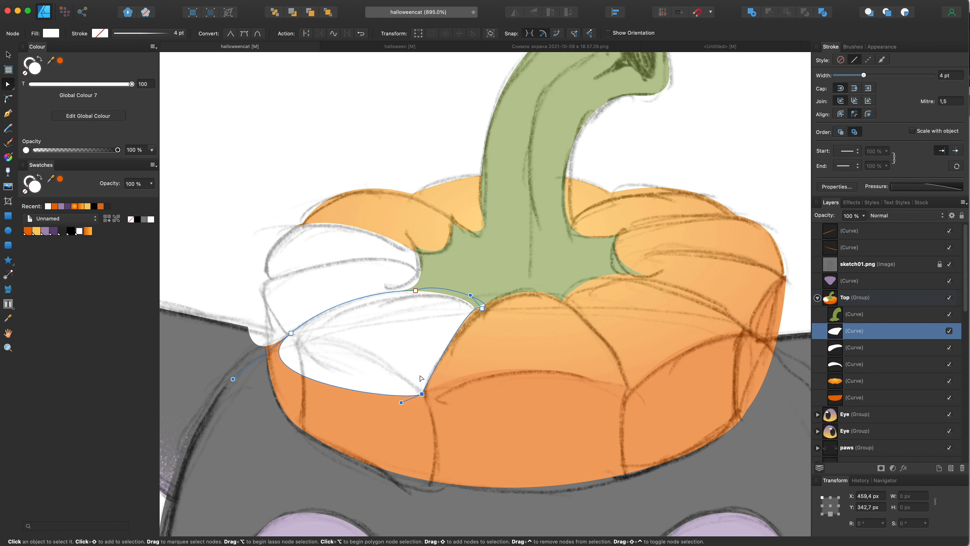
Duplicate the front-left segment and reshape the copy's nodes and handles into the front centre segment below the stem
{"action": "key", "text": "v"}
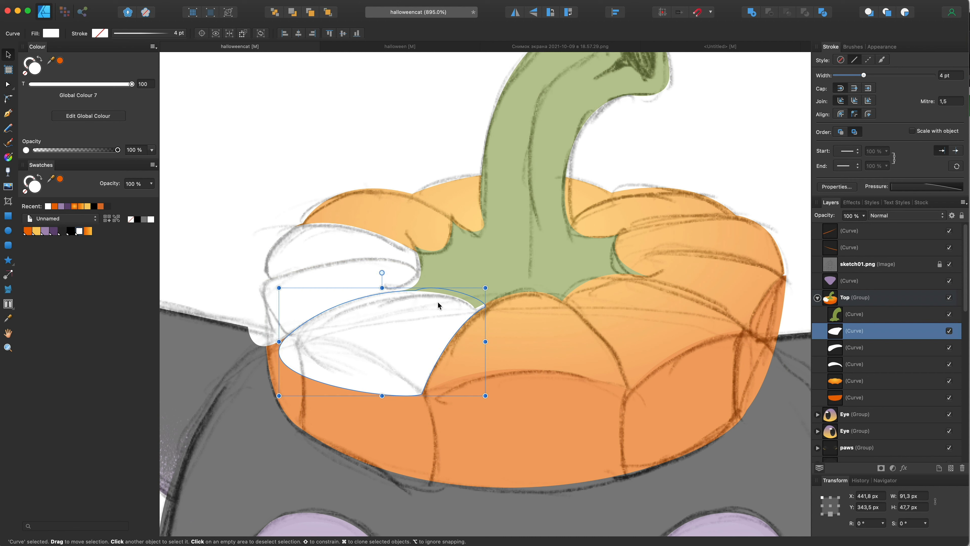
{"action": "key", "text": "super+c"}
{"action": "key", "text": "super+v"}
{"action": "key", "text": "a"}
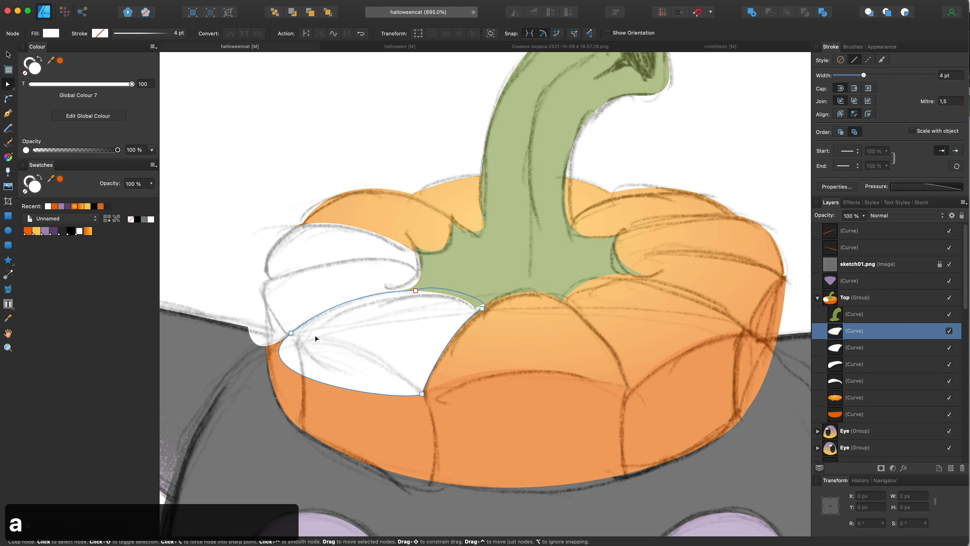
{"action": "left_click_drag", "start_coordinate": [280, 342], "coordinate": [626, 393]}
{"action": "left_click_drag", "start_coordinate": [416, 291], "coordinate": [558, 297]}
{"action": "left_click_drag", "start_coordinate": [497, 298], "coordinate": [495, 272]}
{"action": "left_click_drag", "start_coordinate": [581, 286], "coordinate": [568, 286]}
{"action": "left_click_drag", "start_coordinate": [682, 351], "coordinate": [627, 342]}
Duplicate the front centre segment and reshape the copy's nodes and handles to follow the sketched front-right segment
{"action": "key", "text": "v"}
{"action": "key", "text": "super+c"}
{"action": "key", "text": "super+v"}
{"action": "key", "text": "a"}
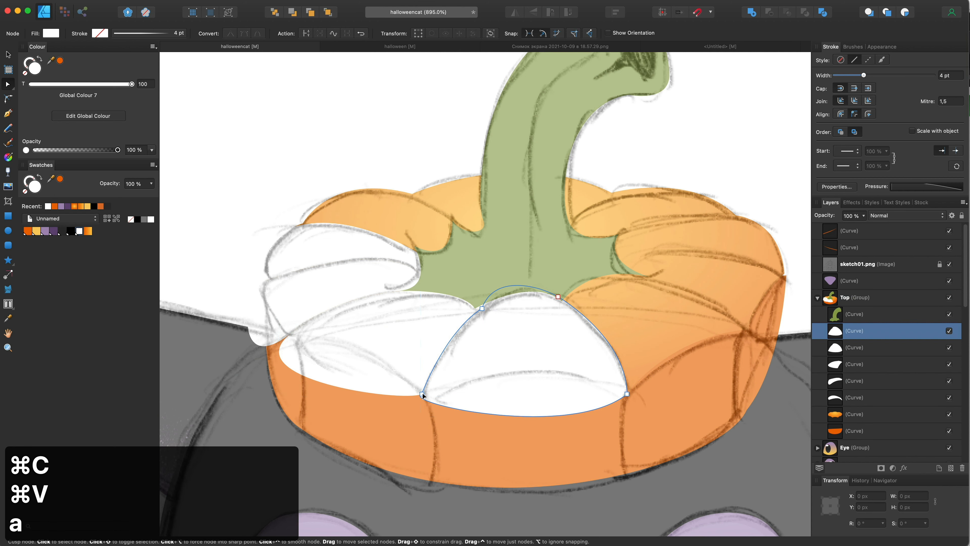
{"action": "left_click_drag", "start_coordinate": [422, 395], "coordinate": [752, 332]}
{"action": "left_click_drag", "start_coordinate": [483, 308], "coordinate": [655, 276]}
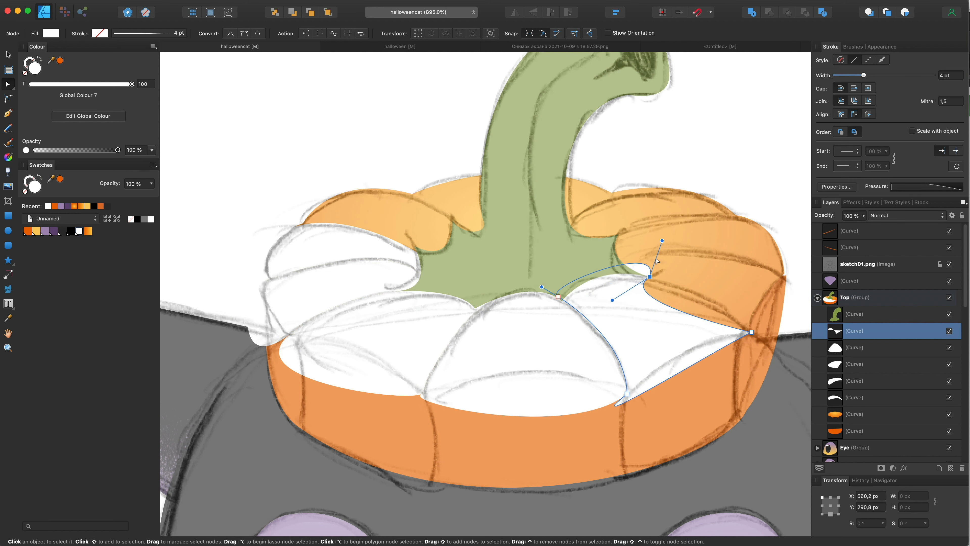
{"action": "left_click_drag", "start_coordinate": [662, 240], "coordinate": [613, 266]}
{"action": "mouse_move", "coordinate": [612, 300]}
{"action": "left_mouse_down"}
{"action": "mouse_move", "coordinate": [700, 290]}
{"action": "mouse_move", "coordinate": [644, 279]}
{"action": "left_mouse_up"}
Duplicate the front-right segment and reshape the copy into the lower right segment reaching the lid's right edge
{"action": "key", "text": "v"}
{"action": "scroll", "coordinate": [534, 358], "scroll_direction": "right", "scroll_amount": 3}
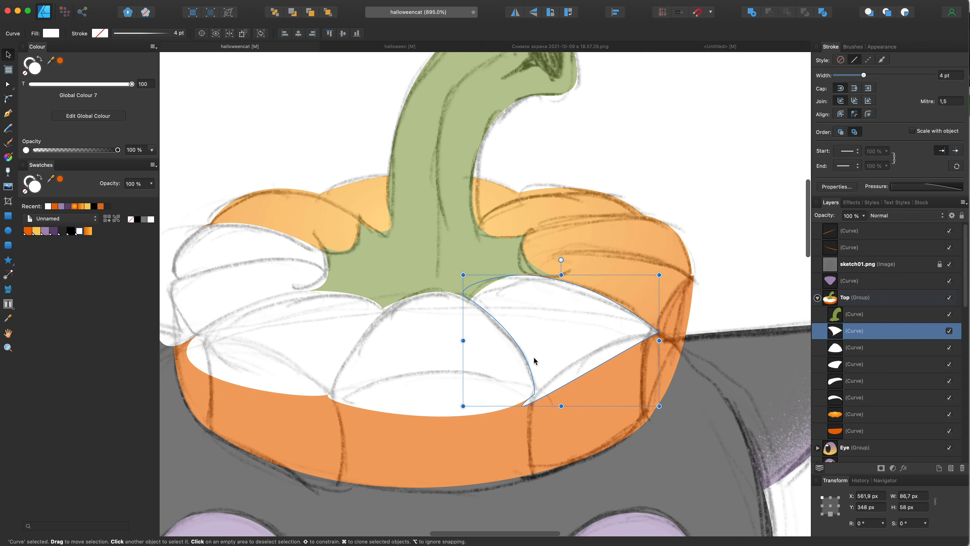
{"action": "key", "text": "super+c"}
{"action": "key", "text": "super+v"}
{"action": "key", "text": "a"}
{"action": "left_click_drag", "start_coordinate": [463, 292], "coordinate": [525, 256]}
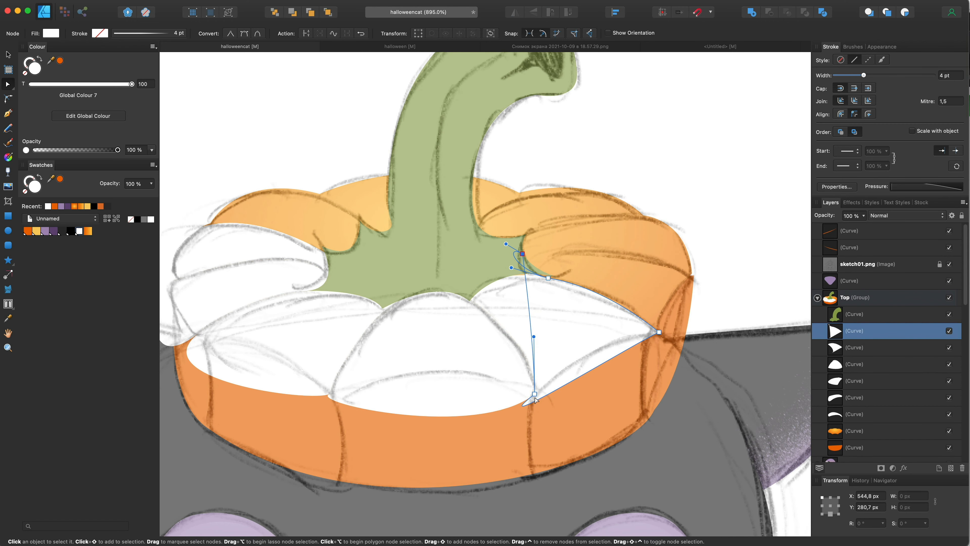
{"action": "left_click_drag", "start_coordinate": [534, 394], "coordinate": [694, 278]}
{"action": "left_click_drag", "start_coordinate": [693, 220], "coordinate": [637, 236]}
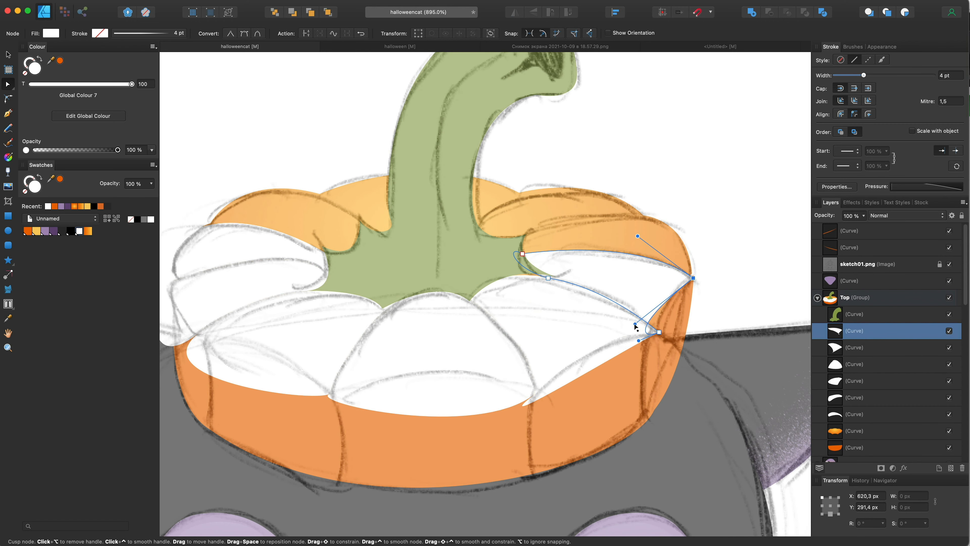
{"action": "left_click_drag", "start_coordinate": [635, 325], "coordinate": [706, 300]}
Duplicate the lower right segment and reshape the copy's nodes and handles to fit the upper right segment above it
{"action": "key", "text": "super+c"}
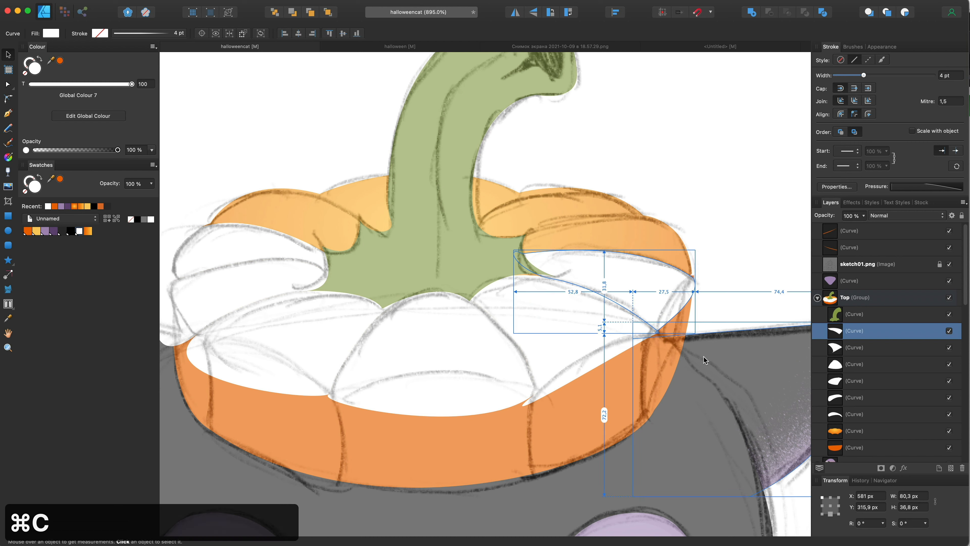
{"action": "key", "text": "super+v"}
{"action": "key", "text": "a"}
{"action": "left_click_drag", "start_coordinate": [659, 332], "coordinate": [650, 216]}
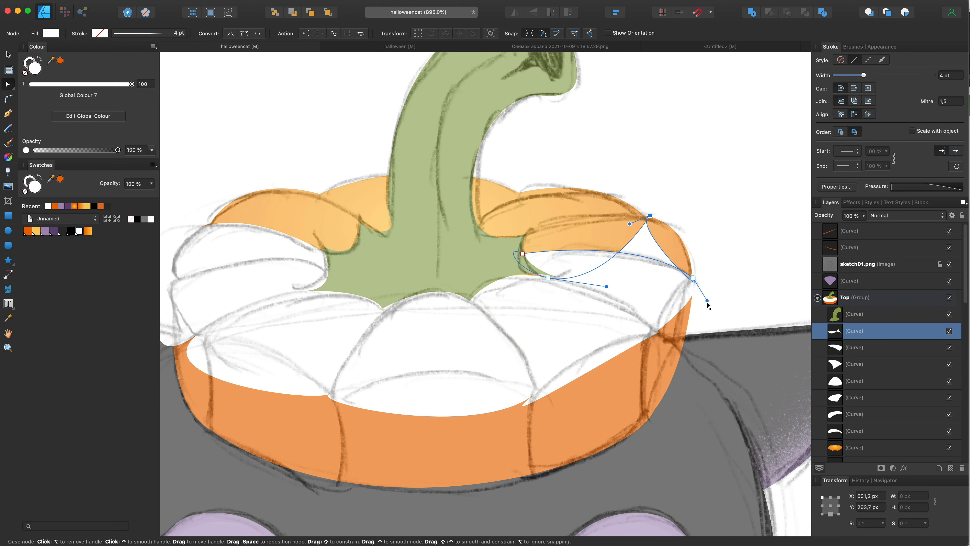
{"action": "left_click_drag", "start_coordinate": [548, 278], "coordinate": [518, 240]}
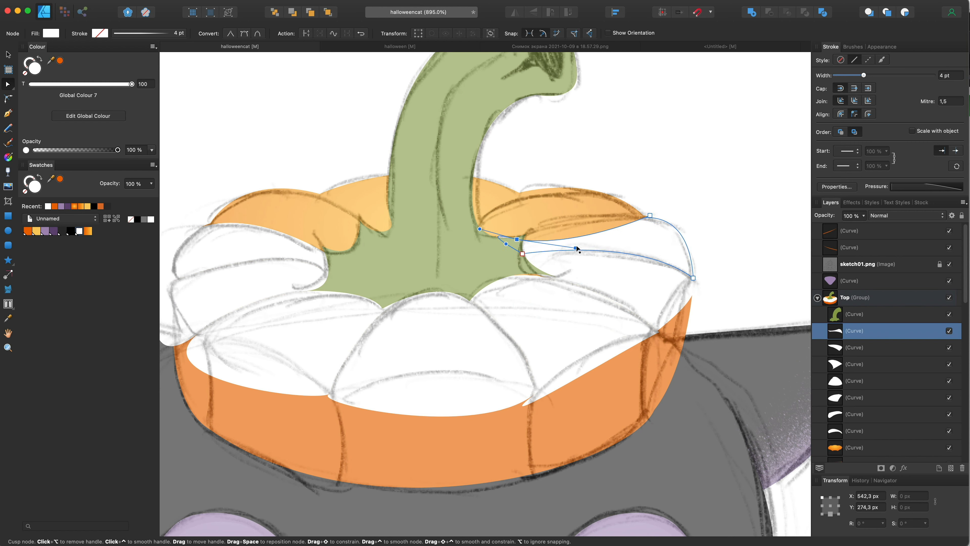
{"action": "left_click_drag", "start_coordinate": [575, 249], "coordinate": [565, 200]}
{"action": "left_click_drag", "start_coordinate": [650, 215], "coordinate": [668, 224]}
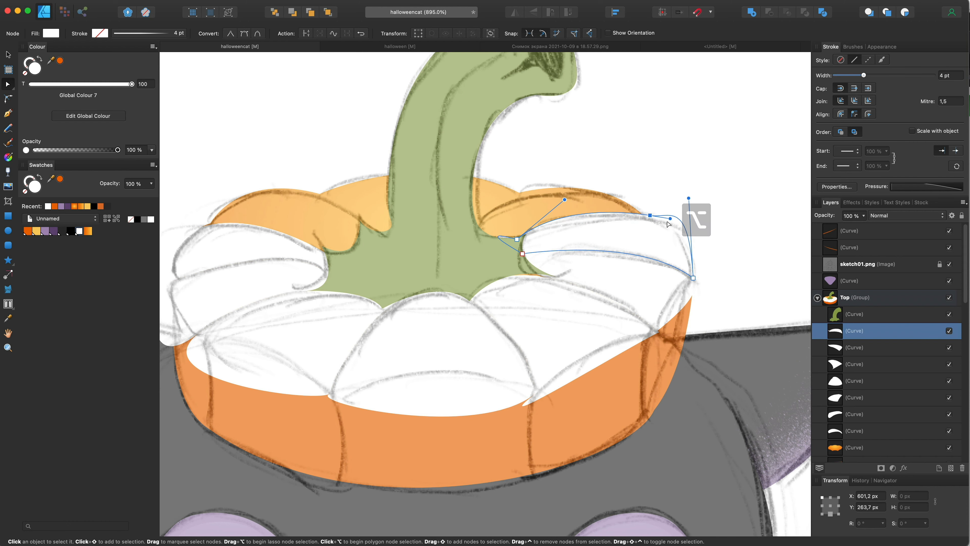
Duplicate the upper right segment and reshape the copy into the back-right segment beside the stem, curving it along the lid's back edge
{"action": "left_click", "coordinate": [7, 54]}
{"action": "key", "text": "super+c"}
{"action": "key", "text": "super+v"}
{"action": "key", "text": "a"}
{"action": "left_click_drag", "start_coordinate": [522, 254], "coordinate": [468, 251]}
{"action": "left_click_drag", "start_coordinate": [478, 215], "coordinate": [477, 224]}
{"action": "left_click_drag", "start_coordinate": [694, 277], "coordinate": [572, 186]}
{"action": "left_click_drag", "start_coordinate": [568, 106], "coordinate": [639, 184]}
{"action": "left_click_drag", "start_coordinate": [517, 144], "coordinate": [520, 169]}
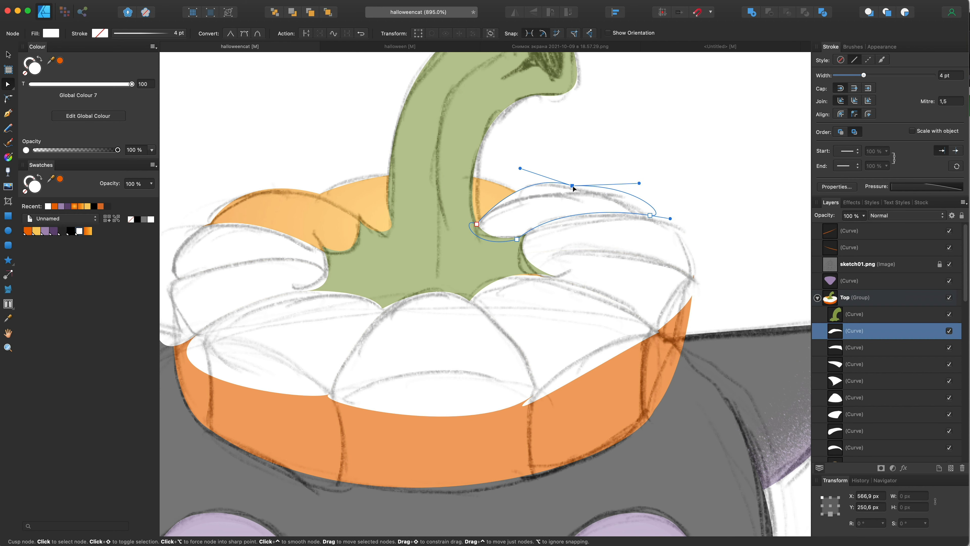
{"action": "left_click_drag", "start_coordinate": [572, 186], "coordinate": [581, 188]}
{"action": "left_click", "coordinate": [7, 54]}
{"action": "key", "text": "super+c"}
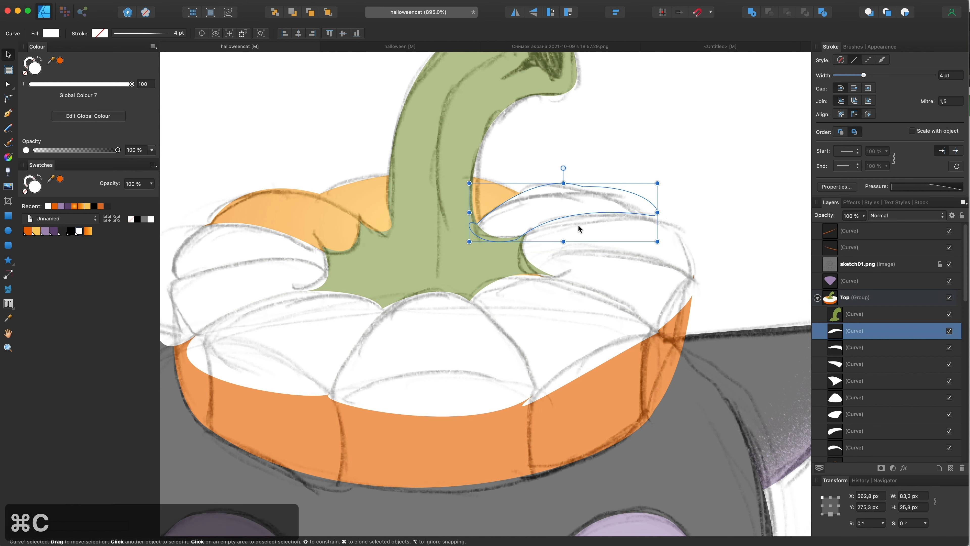
{"action": "key", "text": "super+v"}
{"action": "key", "text": "BackSpace"}
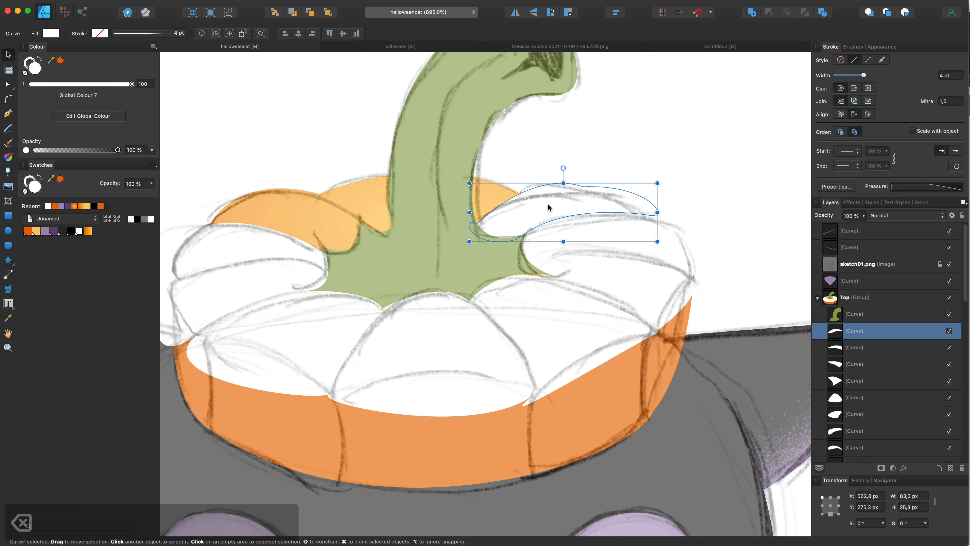
Duplicate the upper left segment and reshape the copy's nodes and handles into the back-left segment beside the stem
{"action": "left_click", "coordinate": [289, 243]}
{"action": "key", "text": "super+c"}
{"action": "key", "text": "super+v"}
{"action": "key", "text": "a"}
{"action": "scroll", "coordinate": [272, 243], "scroll_direction": "left", "scroll_amount": 3}
{"action": "left_click_drag", "start_coordinate": [244, 281], "coordinate": [393, 195]}
{"action": "left_click_drag", "start_coordinate": [212, 252], "coordinate": [288, 174]}
{"action": "key", "text": "super+z"}
{"action": "left_click_drag", "start_coordinate": [206, 253], "coordinate": [315, 163]}
{"action": "left_click_drag", "start_coordinate": [399, 273], "coordinate": [452, 238]}
{"action": "left_click_drag", "start_coordinate": [393, 195], "coordinate": [387, 192]}
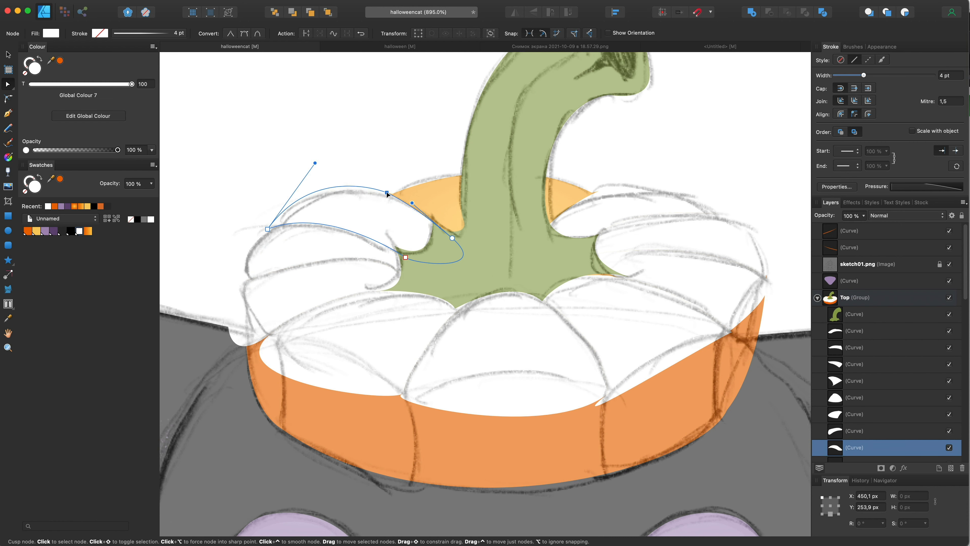
Check the traced segments against the sketch by toggling the Top group's visibility, and hide the sketch01.png image
{"action": "scroll", "coordinate": [519, 259], "scroll_direction": "down", "scroll_amount": 5}
{"action": "scroll", "coordinate": [516, 264], "scroll_direction": "up", "scroll_amount": 3}
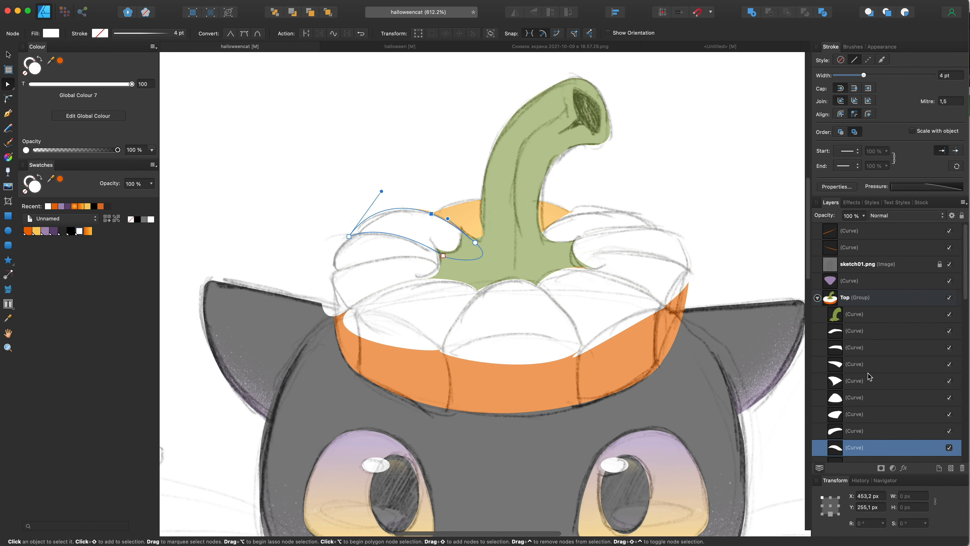
{"action": "left_click", "coordinate": [861, 346], "text": "shift"}
{"action": "scroll", "coordinate": [931, 300], "scroll_direction": "down", "scroll_amount": 1}
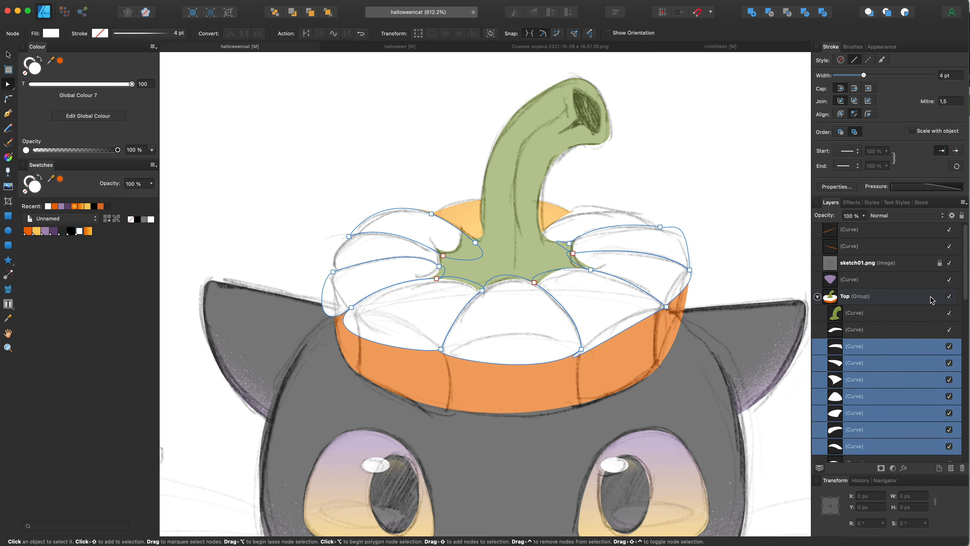
{"action": "left_click", "coordinate": [949, 297]}
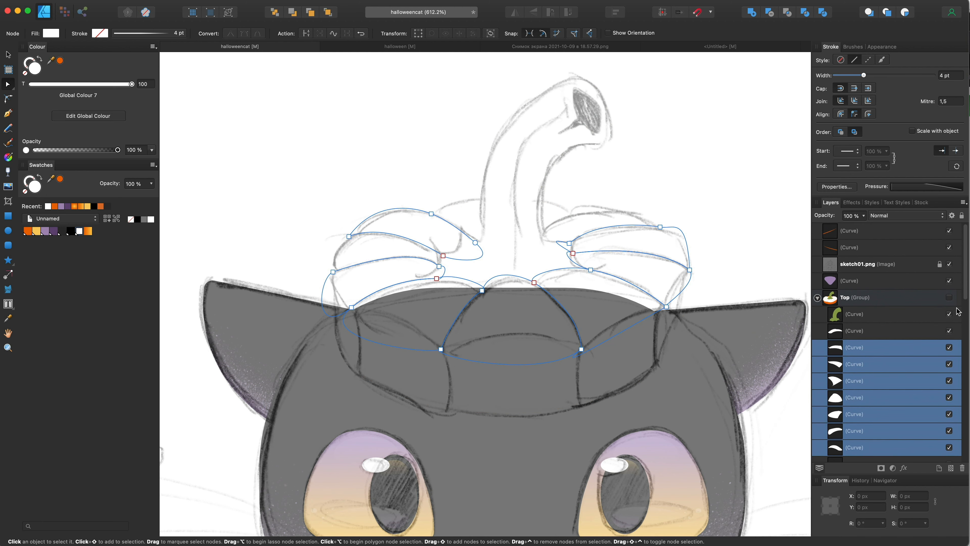
{"action": "left_click", "coordinate": [949, 297]}
{"action": "left_click", "coordinate": [949, 264]}
Select all the white segment curves in the Top group and clip them inside the lid's orange gradient top shape
{"action": "scroll", "coordinate": [887, 373], "scroll_direction": "down", "scroll_amount": 5}
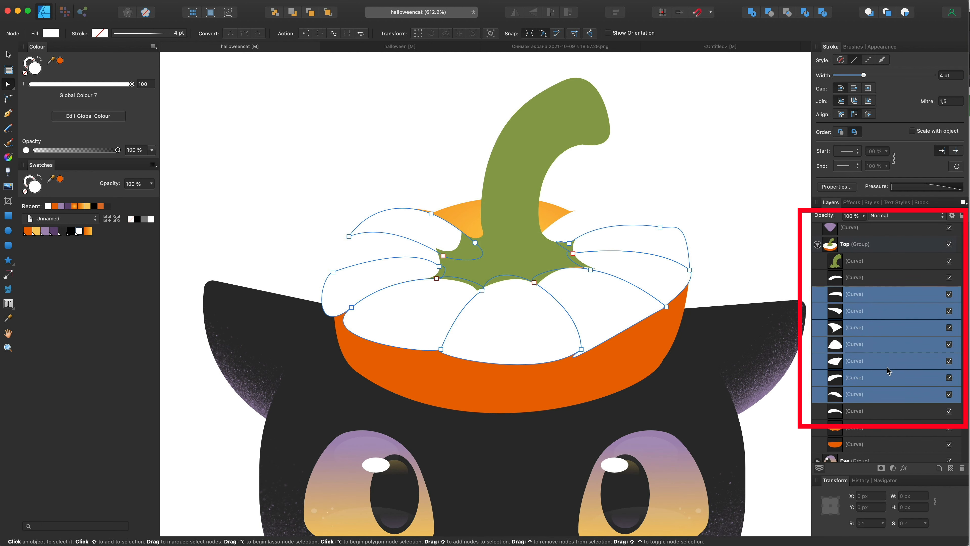
{"action": "scroll", "coordinate": [887, 368], "scroll_direction": "up", "scroll_amount": 1}
{"action": "left_click", "coordinate": [873, 390]}
{"action": "left_click", "coordinate": [866, 263], "text": "shift"}
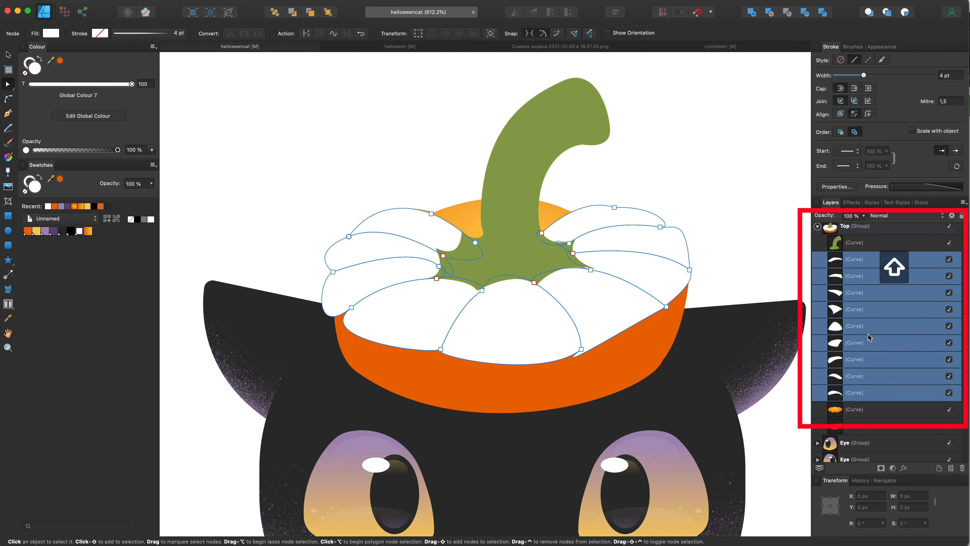
{"action": "left_click_drag", "start_coordinate": [902, 415], "coordinate": [902, 415]}
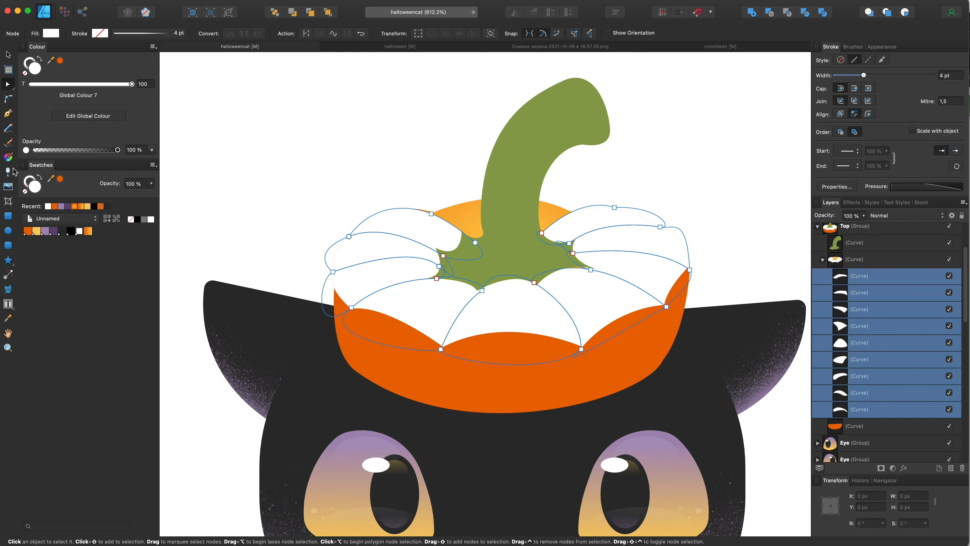
Set the fill opacity of all clipped segments to 0 % and select the back-left segment's curve
{"action": "left_click_drag", "start_coordinate": [102, 154], "coordinate": [34, 151]}
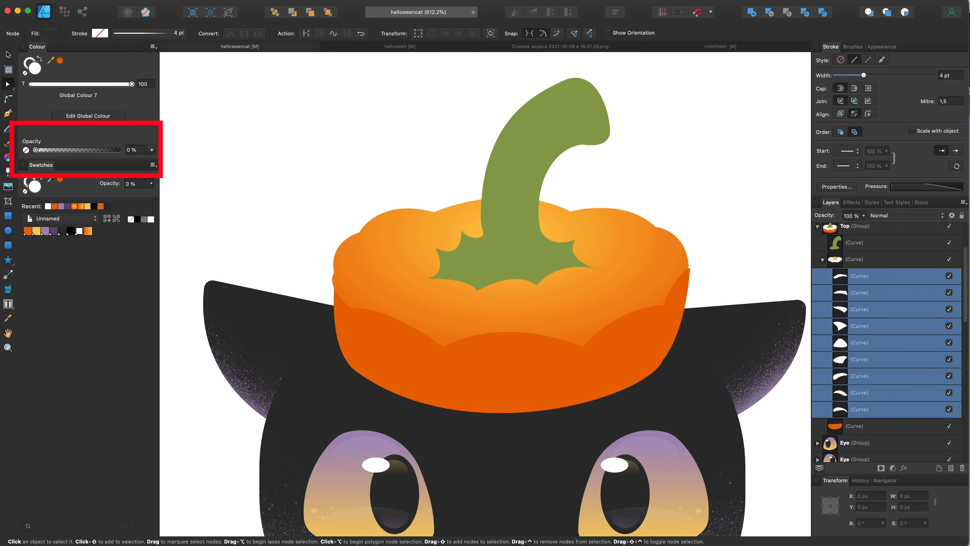
{"action": "left_click", "coordinate": [859, 410]}
{"action": "left_click", "coordinate": [866, 396]}
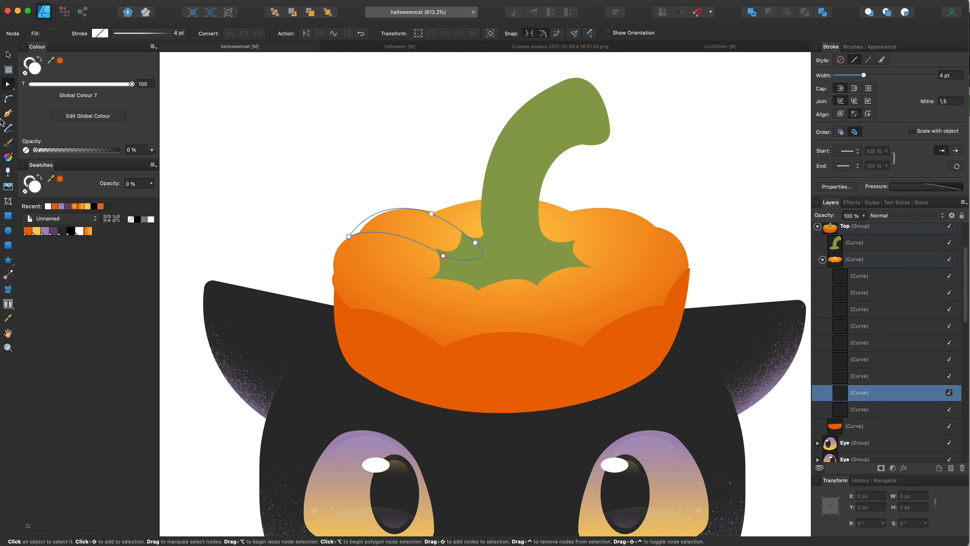
Paint a 46 pt yellow brush stroke along the back-left segment's upper edge and clip it inside that segment's curve
{"action": "left_click", "coordinate": [10, 142]}
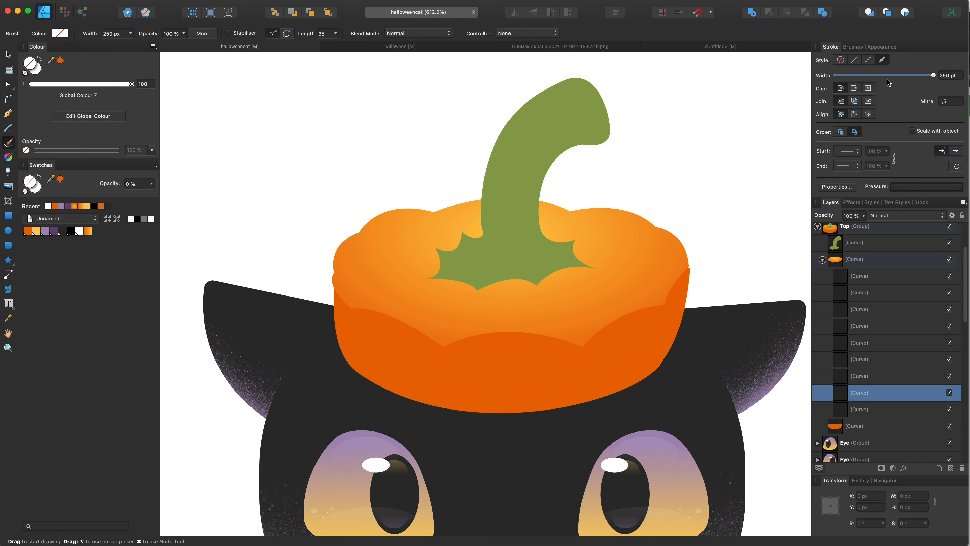
{"action": "left_click_drag", "start_coordinate": [442, 210], "coordinate": [407, 207]}
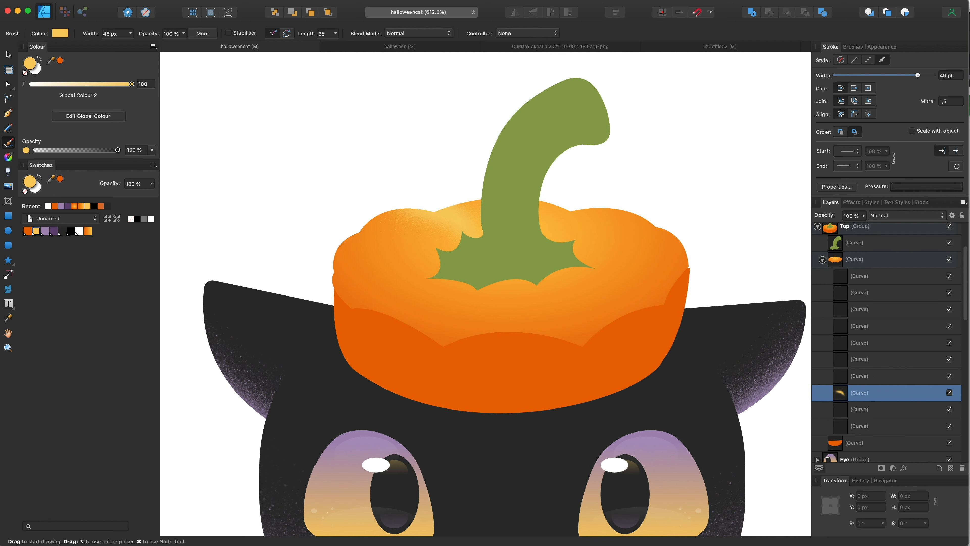
{"action": "left_click", "coordinate": [8, 55]}
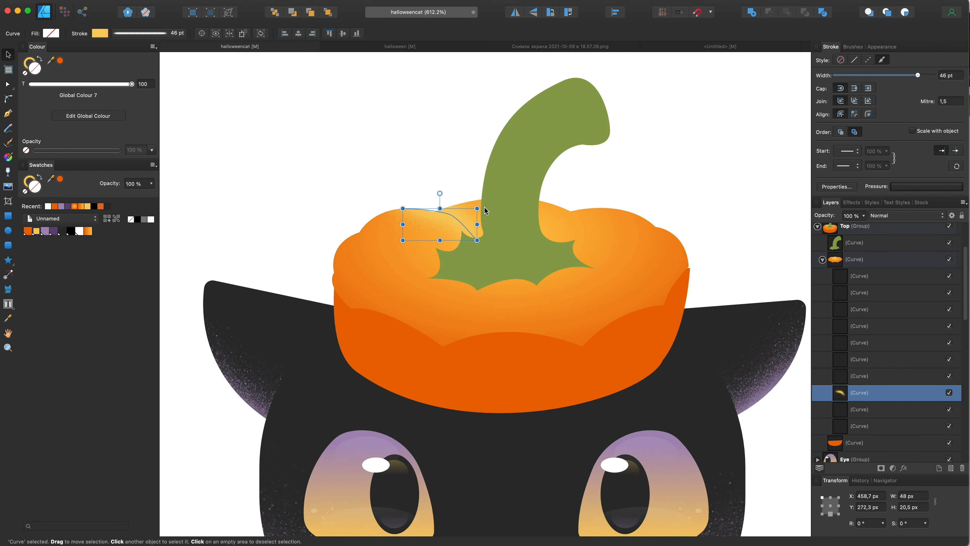
{"action": "left_click", "coordinate": [861, 407]}
{"action": "left_click", "coordinate": [892, 396]}
{"action": "left_click_drag", "start_coordinate": [873, 410], "coordinate": [871, 410]}
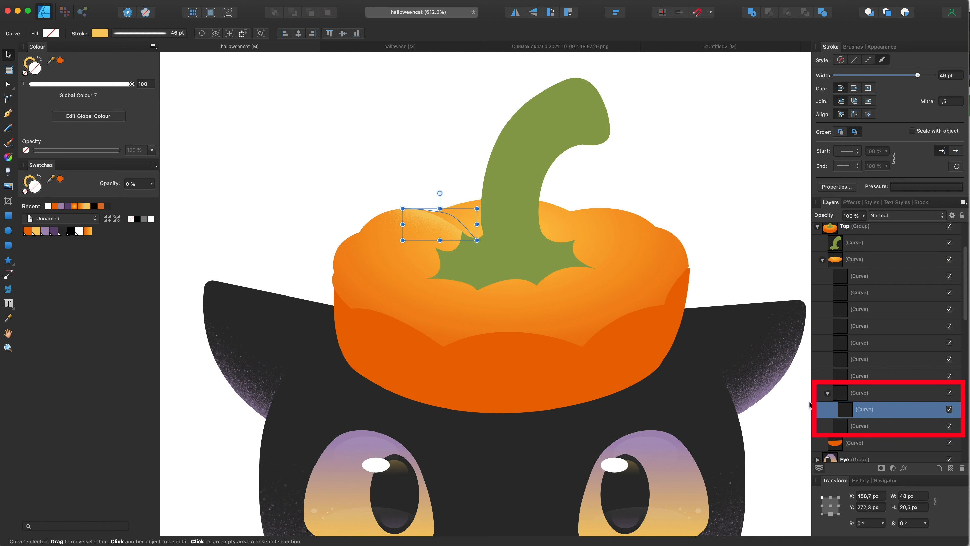
Apply the dense 250 Grain Texture brush to the yellow stroke and set its width to 55 pt
{"action": "left_click", "coordinate": [852, 46]}
{"action": "left_click", "coordinate": [846, 109]}
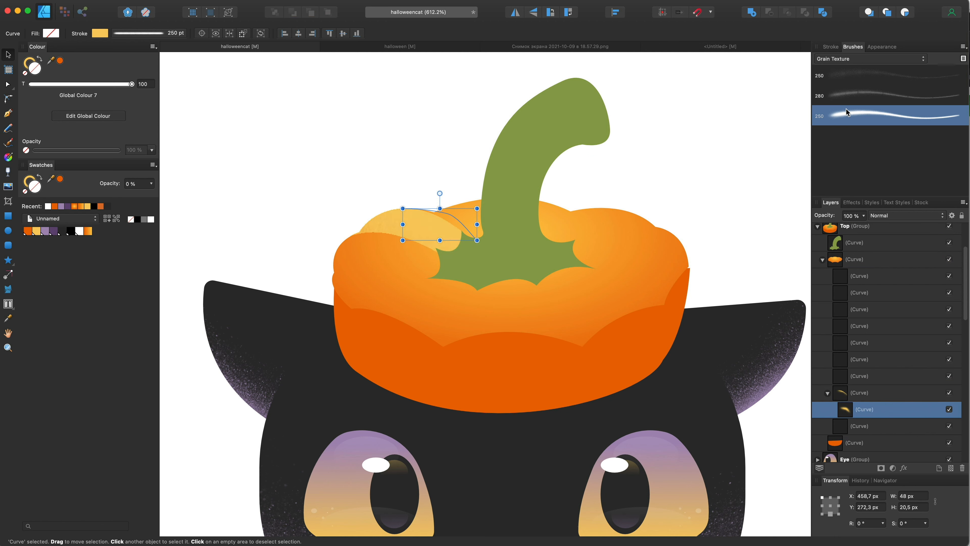
{"action": "left_click", "coordinate": [836, 46]}
{"action": "mouse_move", "coordinate": [928, 75]}
{"action": "left_mouse_down"}
{"action": "mouse_move", "coordinate": [911, 76]}
{"action": "mouse_move", "coordinate": [925, 74]}
{"action": "left_mouse_up"}
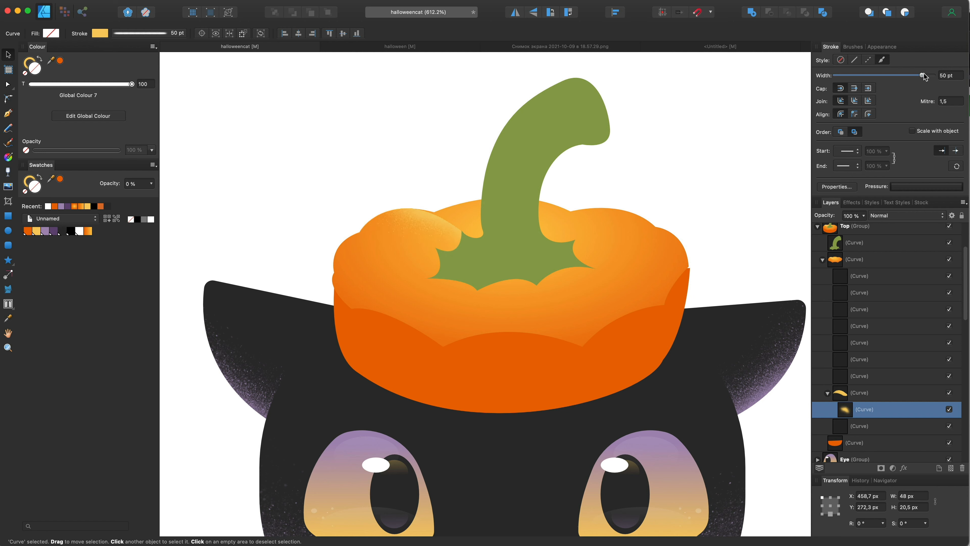
Extend the yellow stroke's nodes outward and lift its curve above the back-left segment's upper edge to soften the highlight
{"action": "key", "text": "a"}
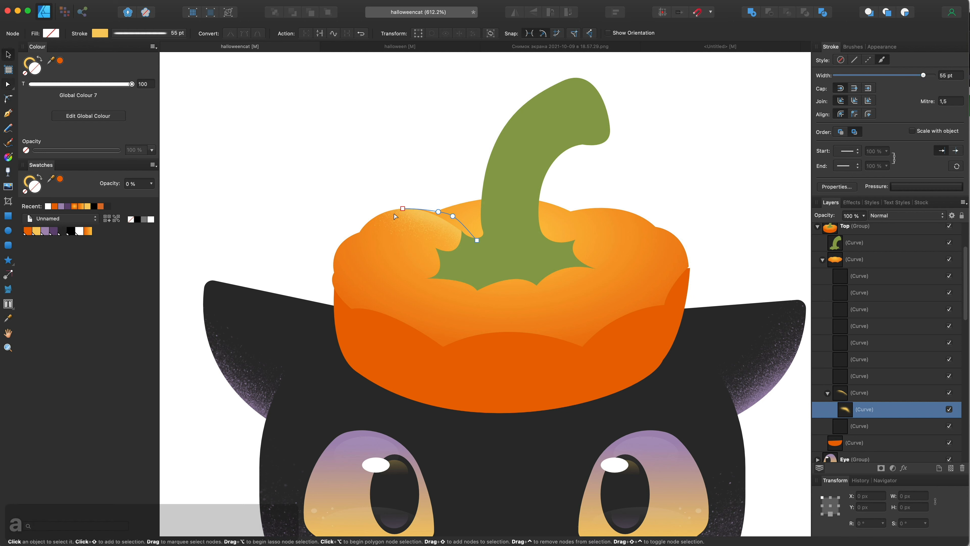
{"action": "left_click", "coordinate": [384, 211]}
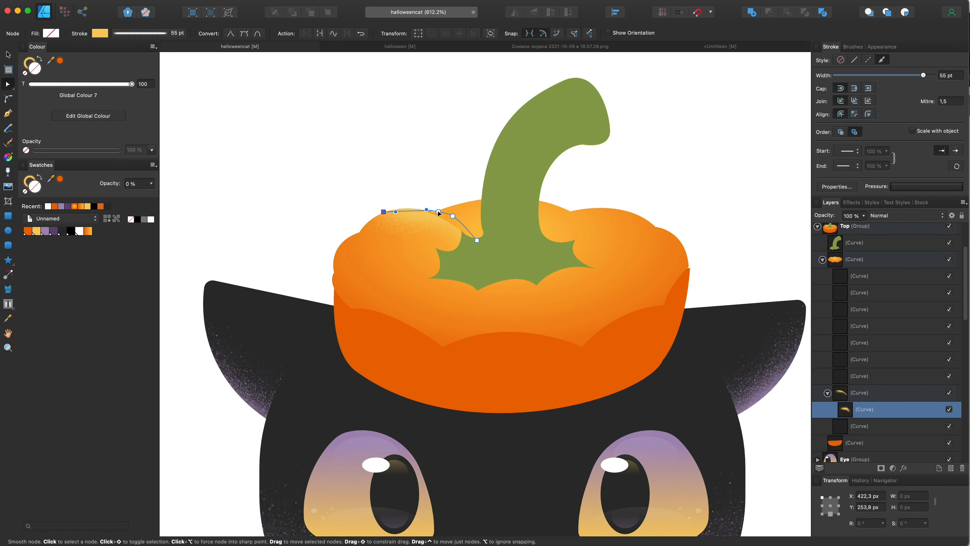
{"action": "left_click", "coordinate": [418, 206]}
{"action": "left_click", "coordinate": [366, 206]}
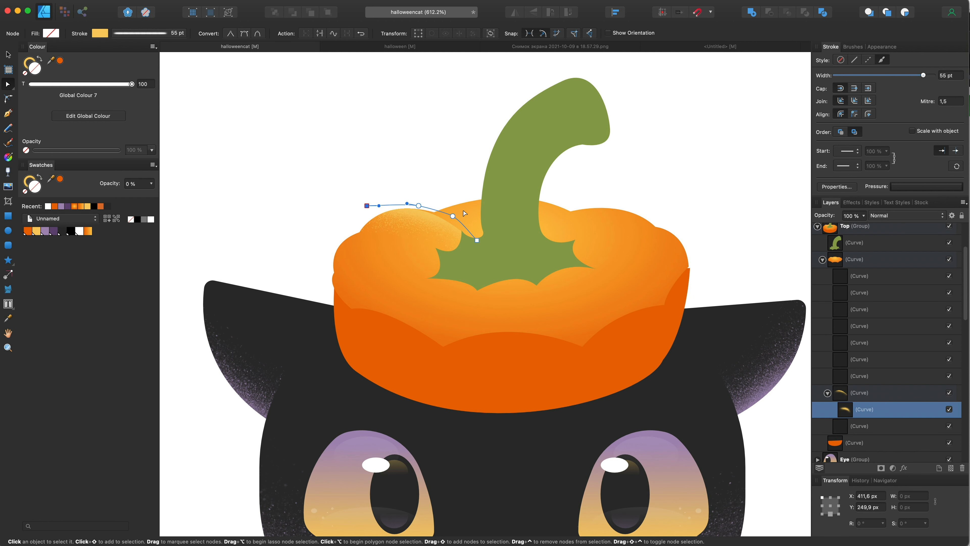
{"action": "left_click_drag", "start_coordinate": [449, 221], "coordinate": [420, 202]}
{"action": "scroll", "coordinate": [446, 193], "scroll_direction": "down", "scroll_amount": 5}
{"action": "scroll", "coordinate": [444, 192], "scroll_direction": "up", "scroll_amount": 5}
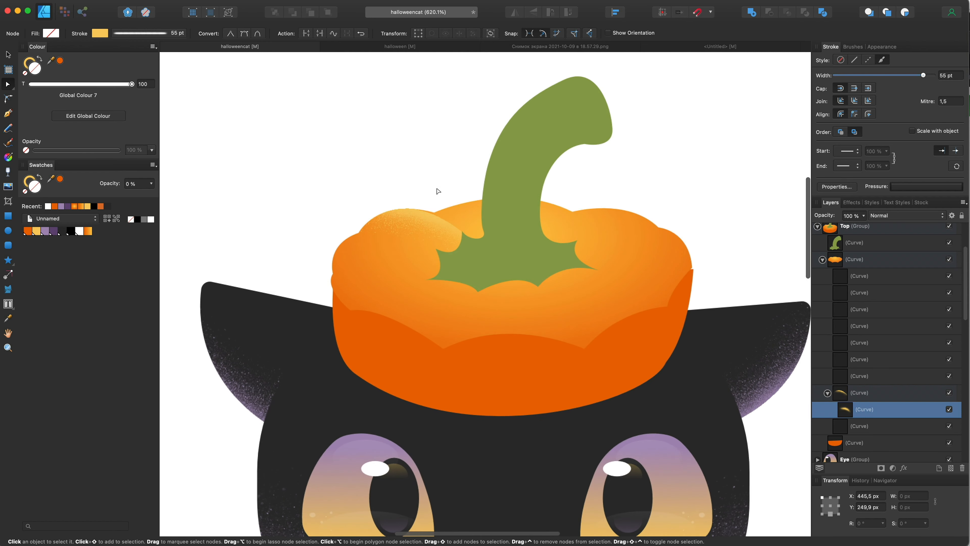
Copy the yellow highlight stroke onto the segment below and clip the copy inside that segment's curve
{"action": "key", "text": "v"}
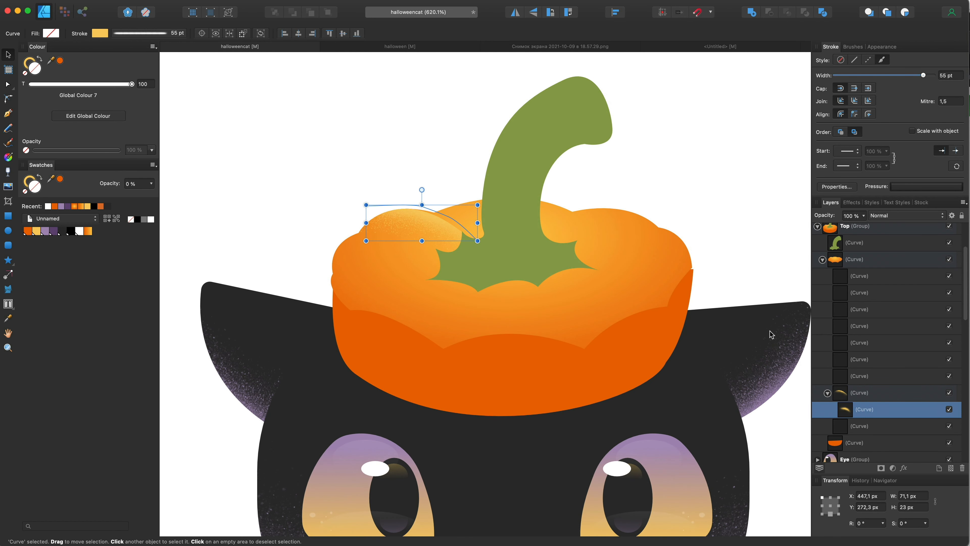
{"action": "left_click", "coordinate": [859, 427]}
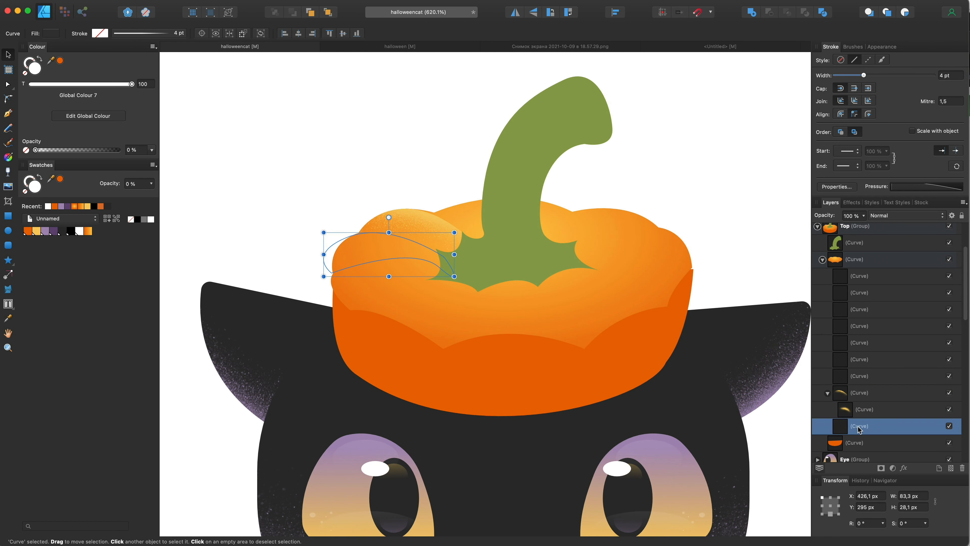
{"action": "left_click", "coordinate": [864, 411]}
{"action": "key", "text": "super+c"}
{"action": "key", "text": "super+v"}
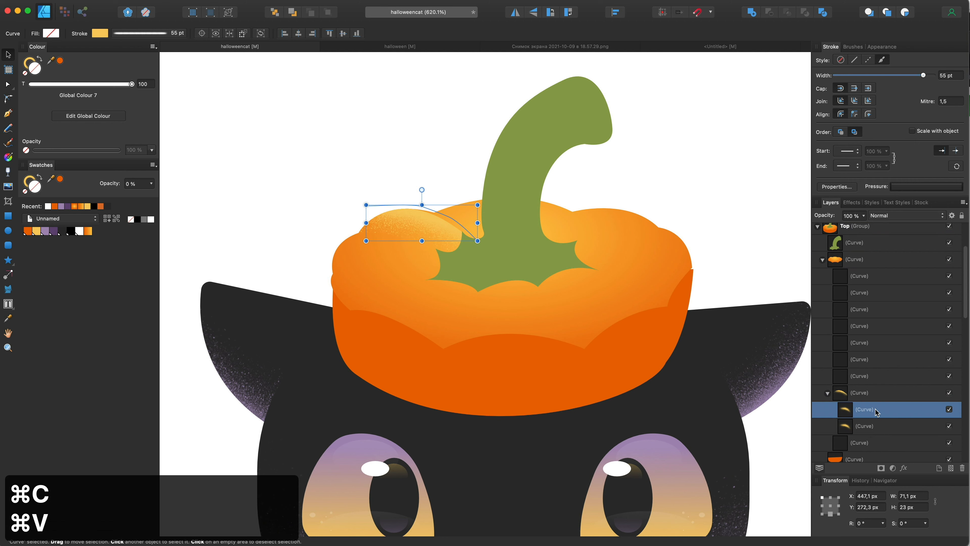
{"action": "left_click_drag", "start_coordinate": [876, 412], "coordinate": [860, 451]}
{"action": "left_click_drag", "start_coordinate": [437, 226], "coordinate": [413, 260]}
{"action": "scroll", "coordinate": [895, 441], "scroll_direction": "down", "scroll_amount": 2}
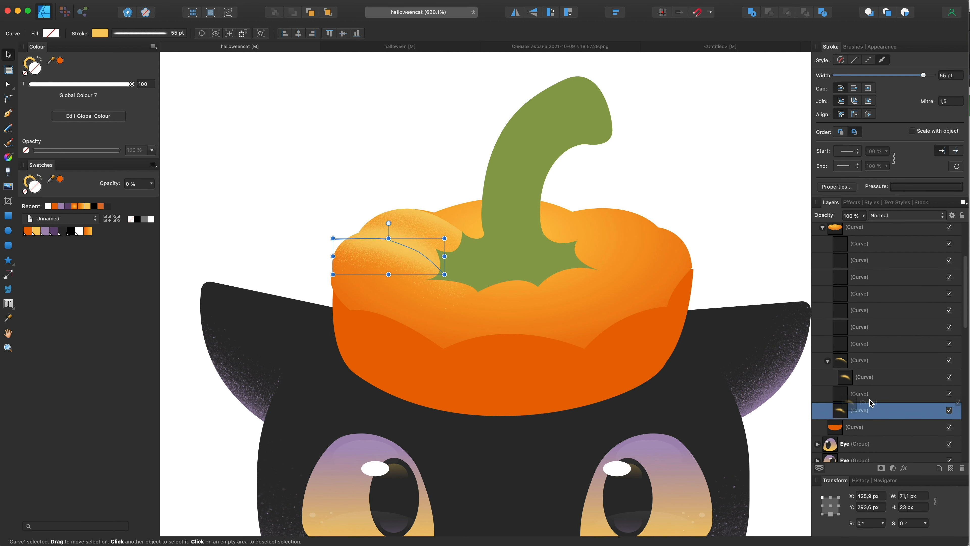
{"action": "left_click_drag", "start_coordinate": [877, 396], "coordinate": [876, 395]}
Shift the copied highlight up to the segment's upper edge and simplify its path by deleting the surplus middle nodes
{"action": "left_click_drag", "start_coordinate": [412, 252], "coordinate": [401, 221]}
{"action": "key", "text": "a"}
{"action": "key", "text": "BackSpace"}
{"action": "left_click", "coordinate": [449, 266]}
{"action": "key", "text": "BackSpace"}
{"action": "scroll", "coordinate": [452, 224], "scroll_direction": "down", "scroll_amount": 8}
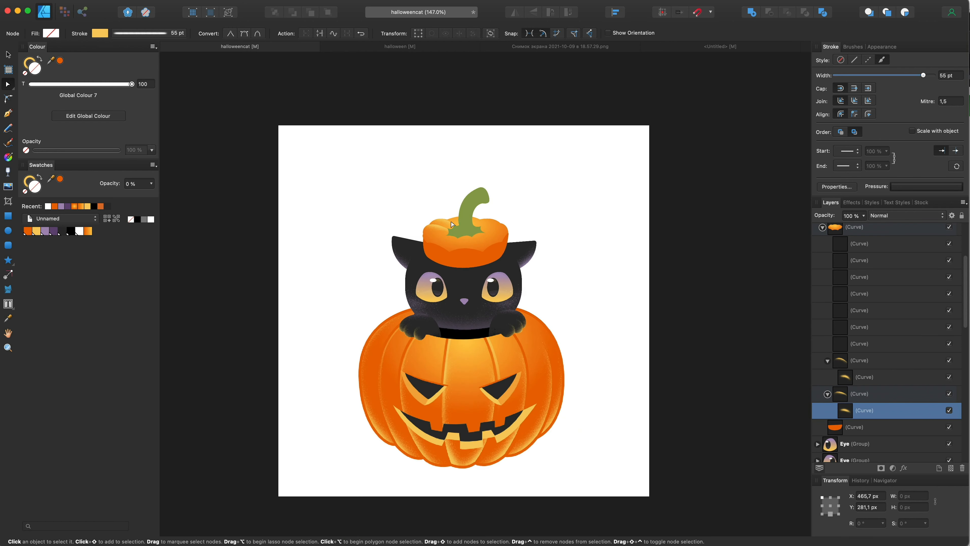
{"action": "scroll", "coordinate": [452, 224], "scroll_direction": "up", "scroll_amount": 8}
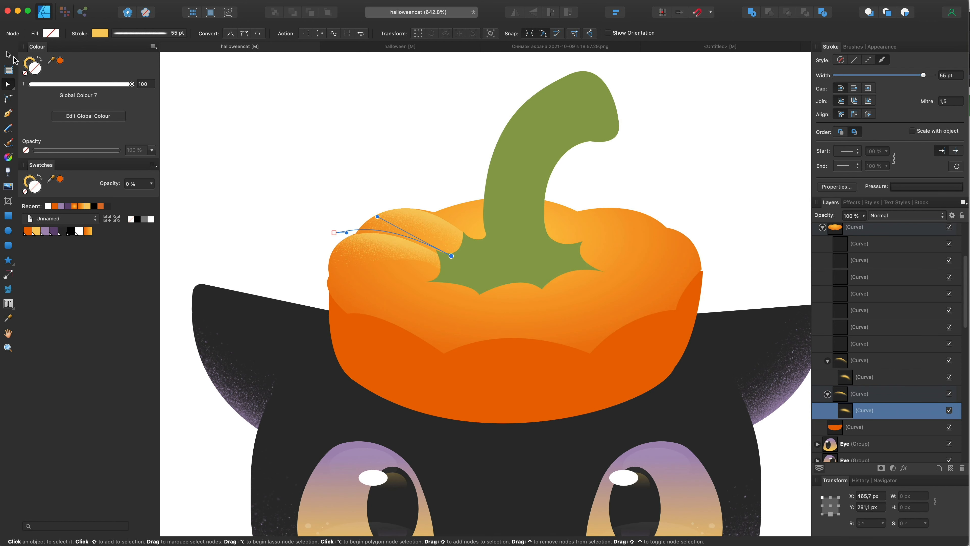
Duplicate the highlight stroke within the left segment and reshape the copy's nodes and handles along the segment's lower edge
{"action": "key", "text": "v"}
{"action": "left_click_drag", "start_coordinate": [370, 233], "coordinate": [372, 261]}
{"action": "scroll", "coordinate": [373, 260], "scroll_direction": "down", "scroll_amount": 1}
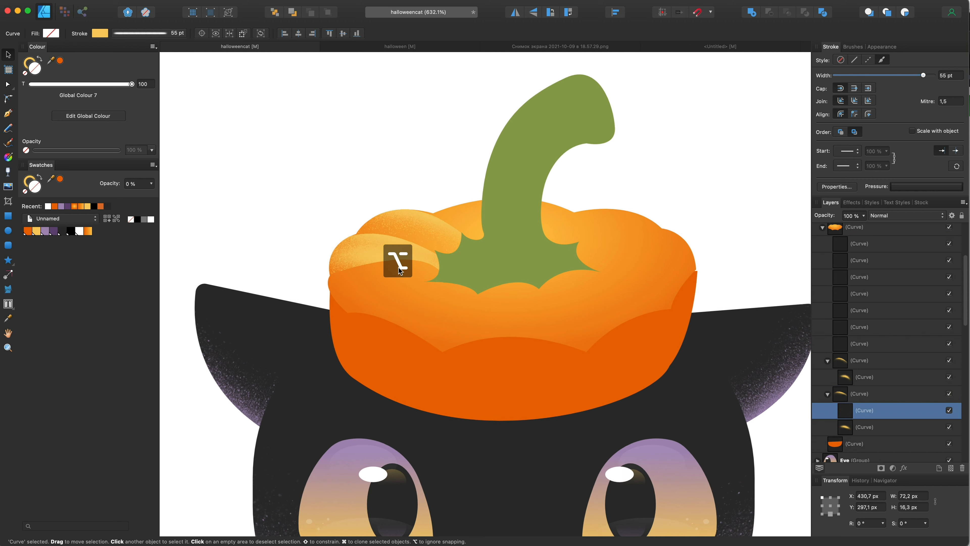
{"action": "key", "text": "a"}
{"action": "scroll", "coordinate": [452, 281], "scroll_direction": "down", "scroll_amount": 1}
{"action": "left_click_drag", "start_coordinate": [456, 269], "coordinate": [454, 274]}
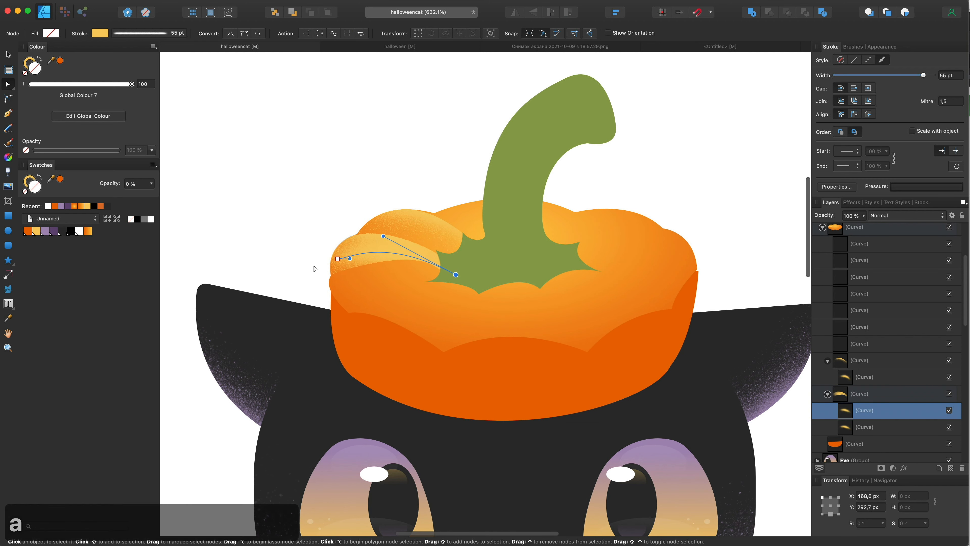
{"action": "left_click_drag", "start_coordinate": [341, 258], "coordinate": [335, 261]}
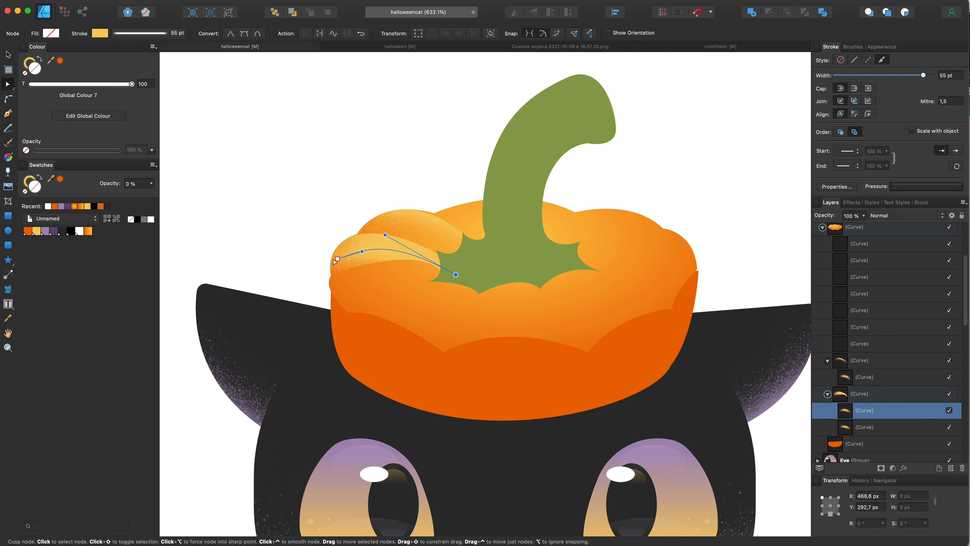
{"action": "scroll", "coordinate": [332, 261], "scroll_direction": "left", "scroll_amount": 1}
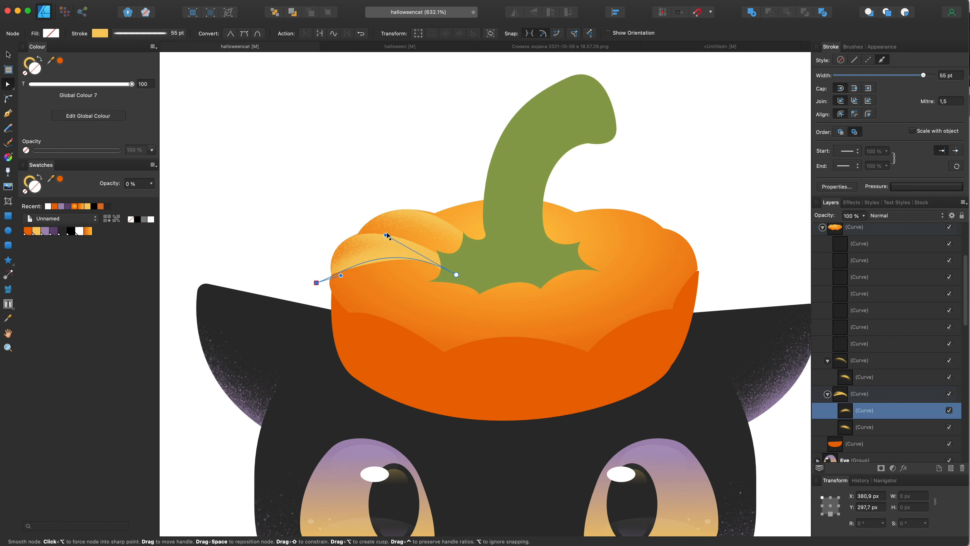
{"action": "left_click_drag", "start_coordinate": [386, 235], "coordinate": [420, 247]}
{"action": "left_click_drag", "start_coordinate": [341, 275], "coordinate": [339, 266]}
Recolour the lower-edge stroke with orange Global Colour 1, lower its curve slightly and set its width to 46 pt
{"action": "left_click", "coordinate": [33, 183]}
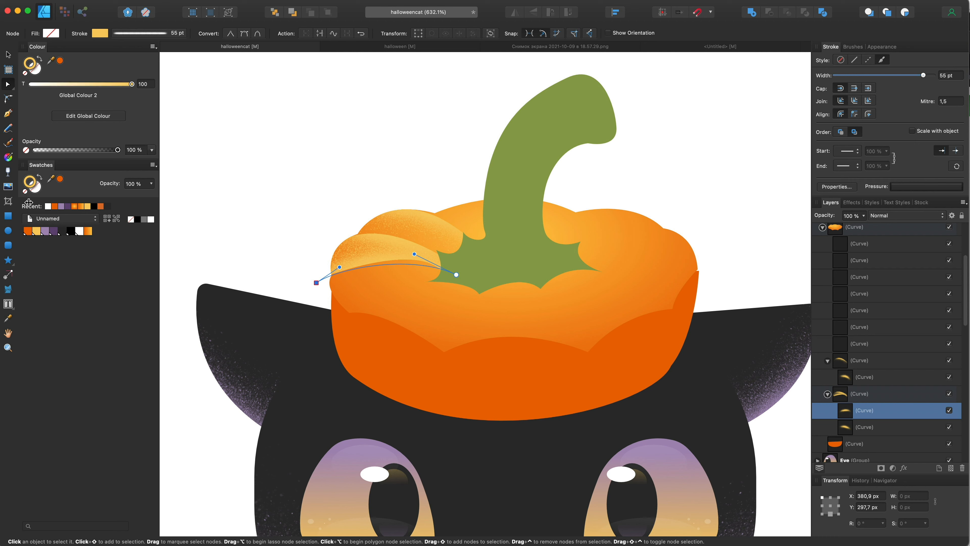
{"action": "left_click", "coordinate": [28, 232]}
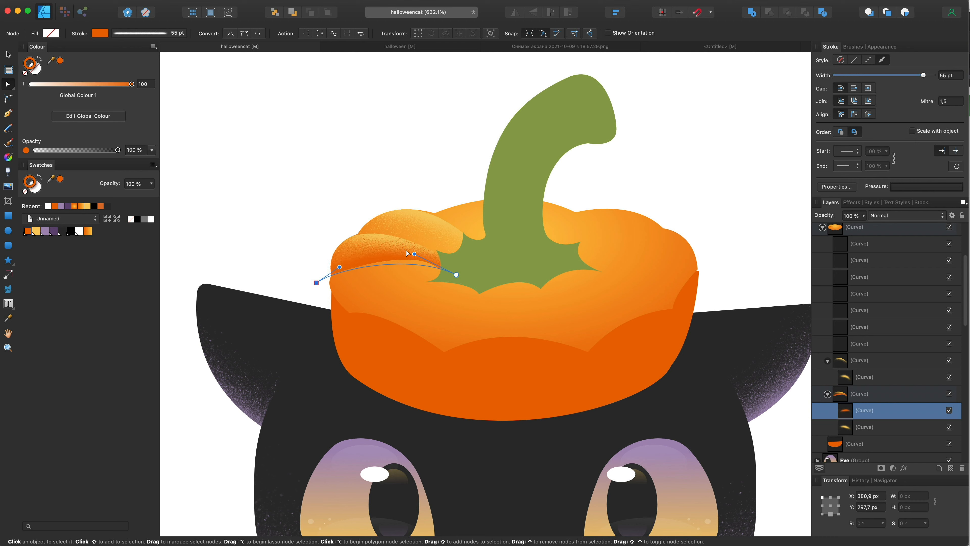
{"action": "left_click_drag", "start_coordinate": [415, 254], "coordinate": [416, 263]}
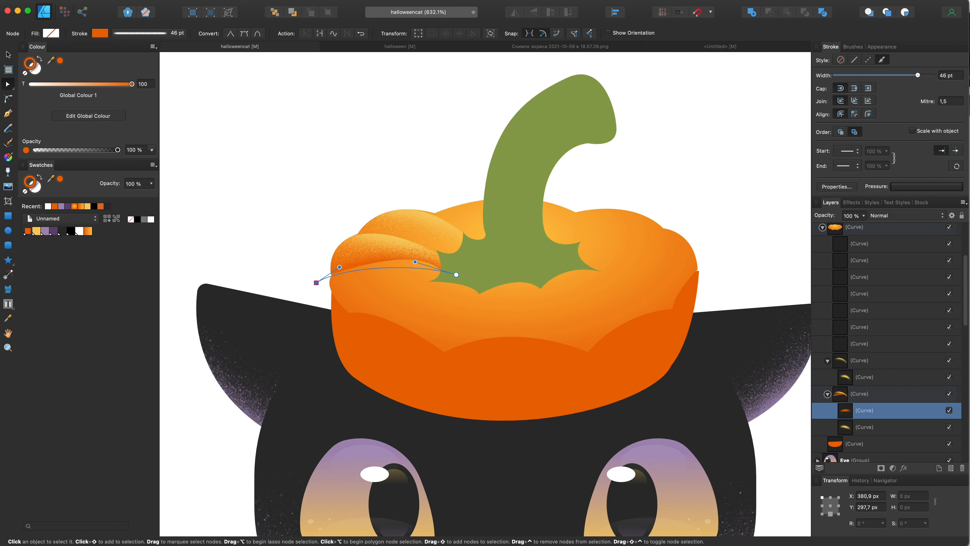
{"action": "left_click", "coordinate": [8, 55]}
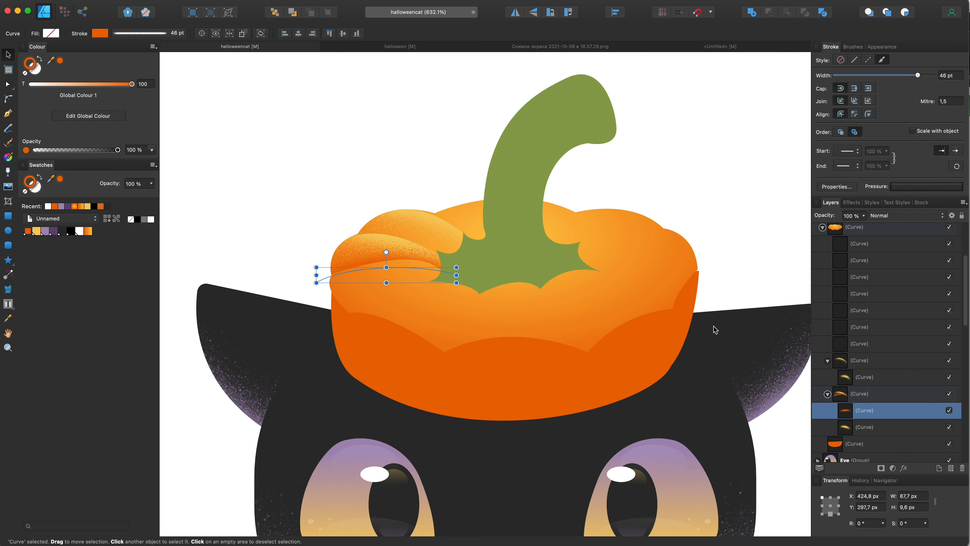
Copy the left segment's orange shadow and yellow highlight strokes and clip the copies inside the next segment's curve
{"action": "left_click", "coordinate": [865, 426], "text": "shift"}
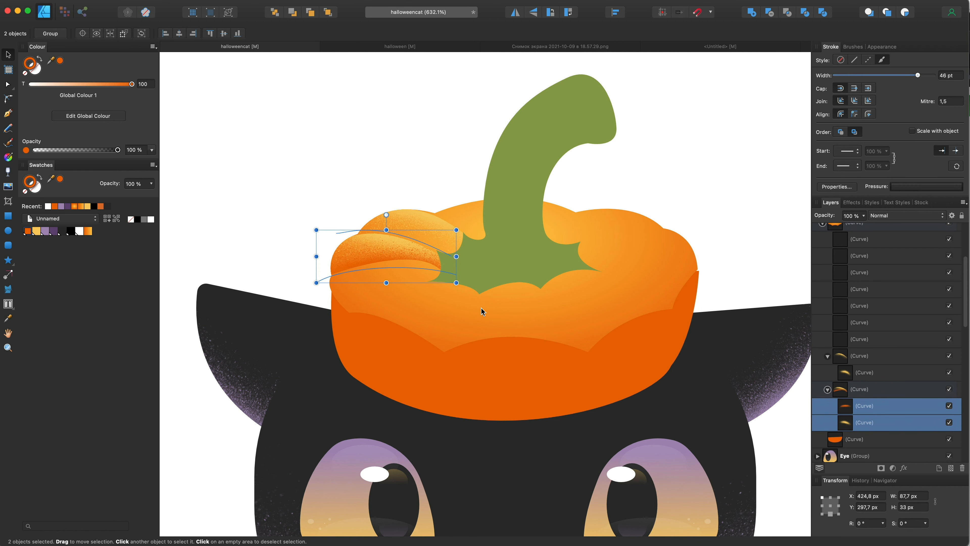
{"action": "scroll", "coordinate": [420, 284], "scroll_direction": "down", "scroll_amount": 3}
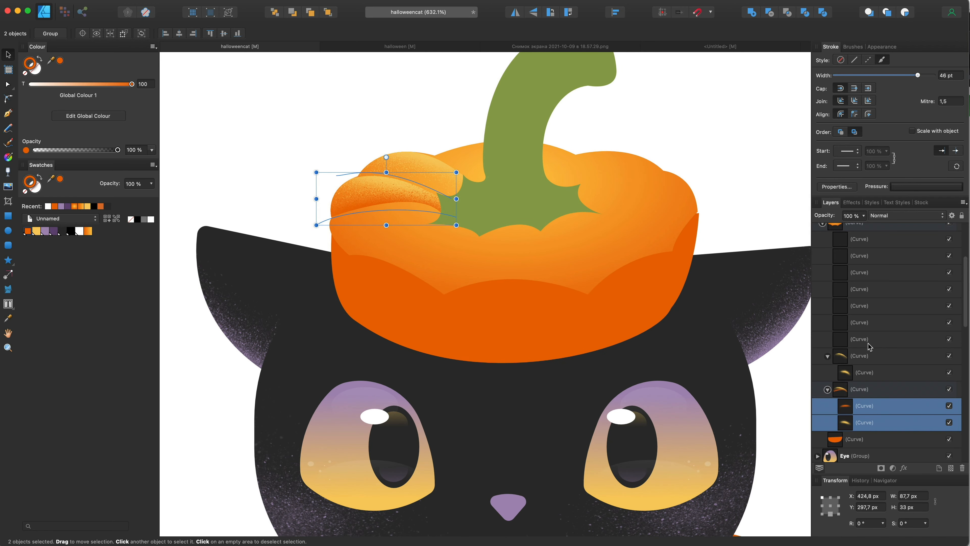
{"action": "left_click", "coordinate": [868, 344]}
{"action": "left_click", "coordinate": [872, 412]}
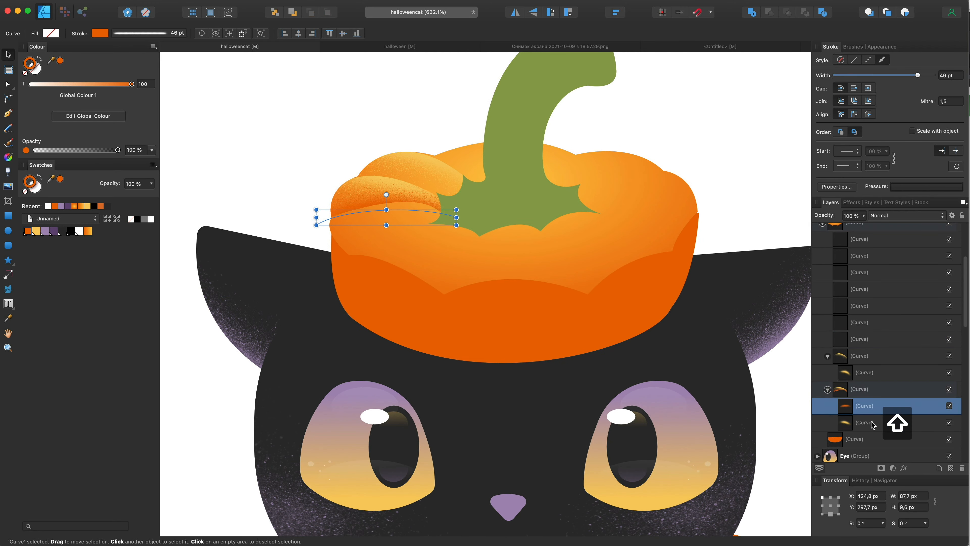
{"action": "left_click", "coordinate": [867, 418], "text": "shift"}
{"action": "key", "text": "super+c"}
{"action": "left_click", "coordinate": [868, 345]}
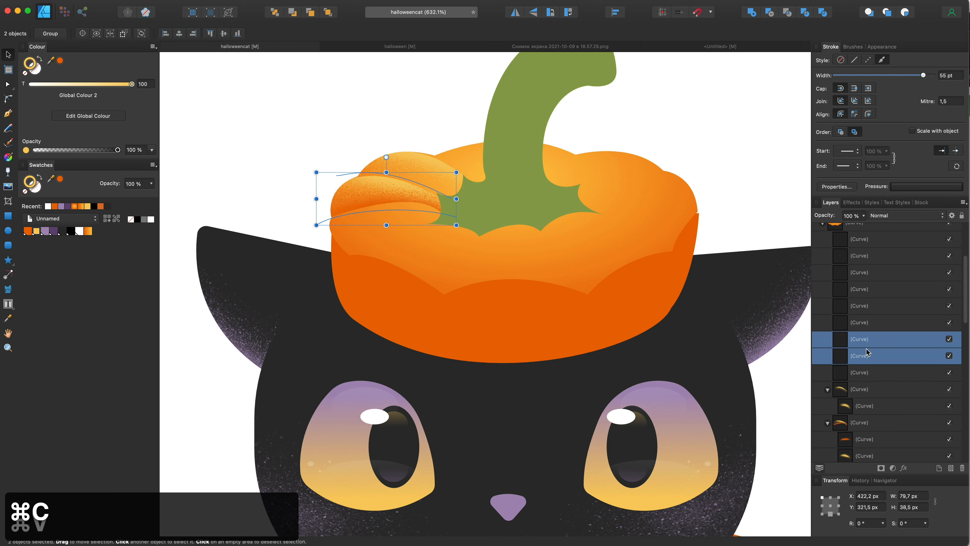
{"action": "key", "text": "super+v"}
{"action": "left_click_drag", "start_coordinate": [873, 356], "coordinate": [876, 372]}
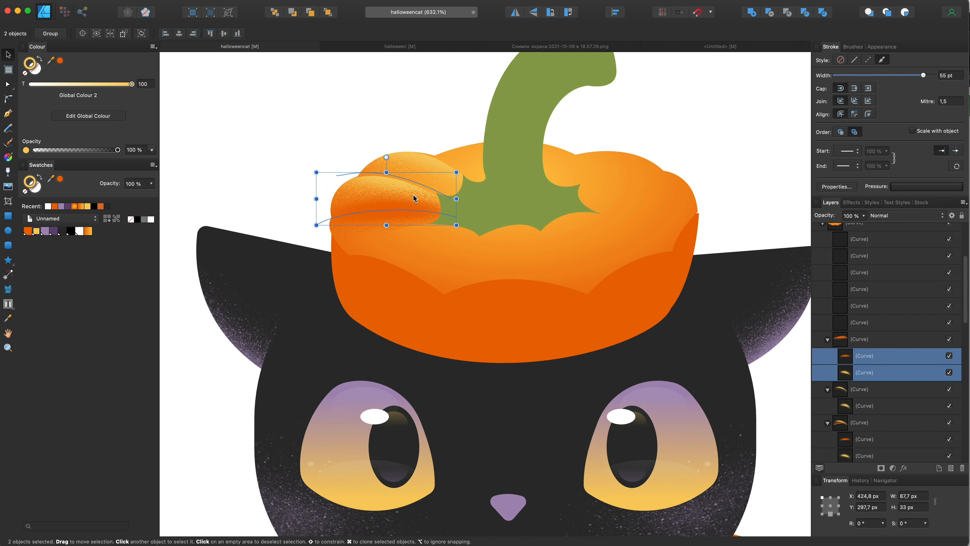
Move the copied pair of strokes down onto the next segment and rotate it 15.5° to follow the segment's edges
{"action": "left_click_drag", "start_coordinate": [411, 193], "coordinate": [416, 220]}
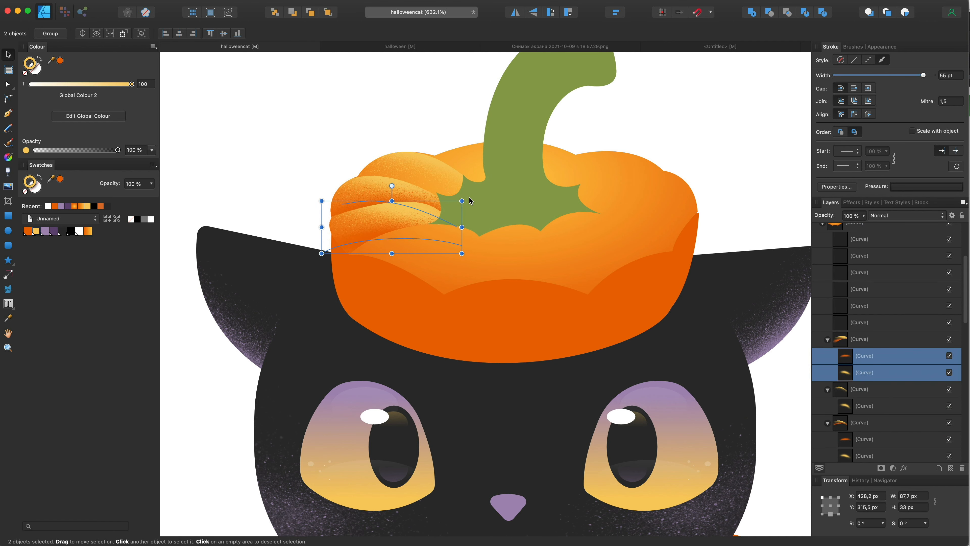
{"action": "left_click_drag", "start_coordinate": [464, 197], "coordinate": [454, 181]}
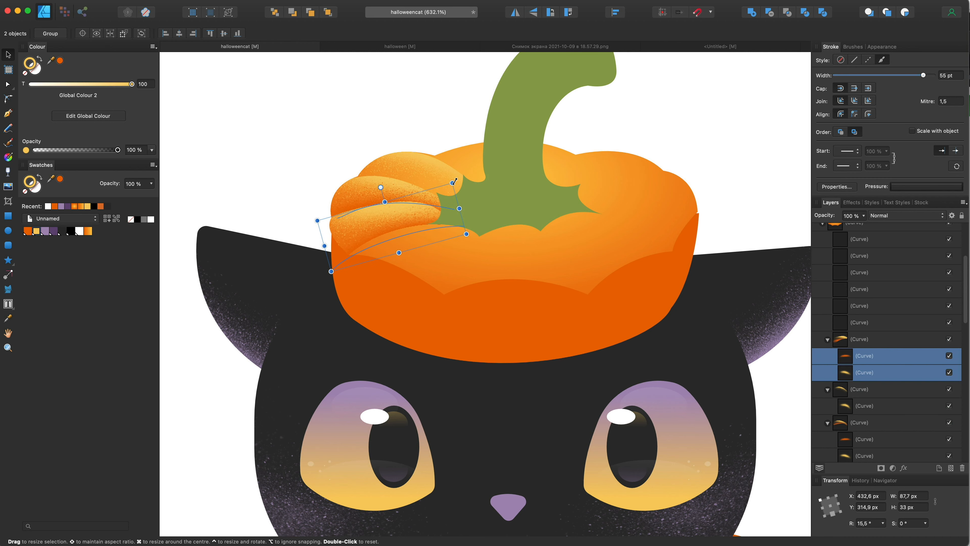
{"action": "scroll", "coordinate": [455, 182], "scroll_direction": "down", "scroll_amount": 5}
{"action": "scroll", "coordinate": [455, 182], "scroll_direction": "up", "scroll_amount": 6}
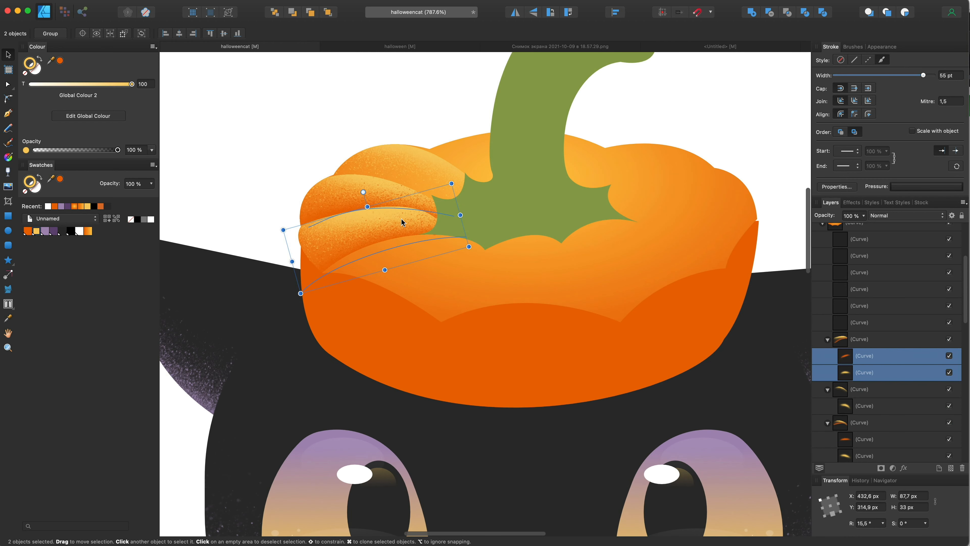
{"action": "left_click_drag", "start_coordinate": [401, 218], "coordinate": [401, 213]}
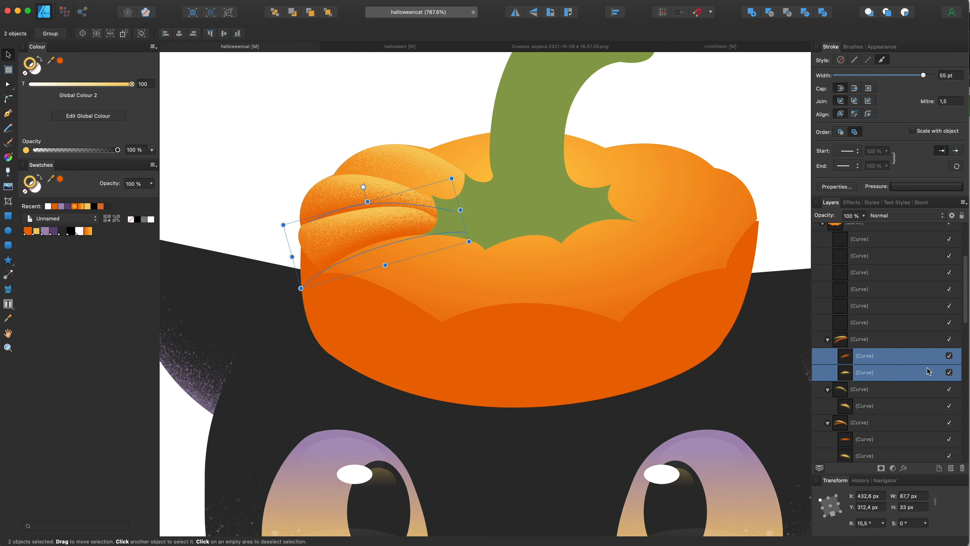
Copy the orange shadow and yellow highlight strokes, place the copies on the front-left segment and clip them inside its curve
{"action": "key", "text": "super+c"}
{"action": "left_click", "coordinate": [883, 325]}
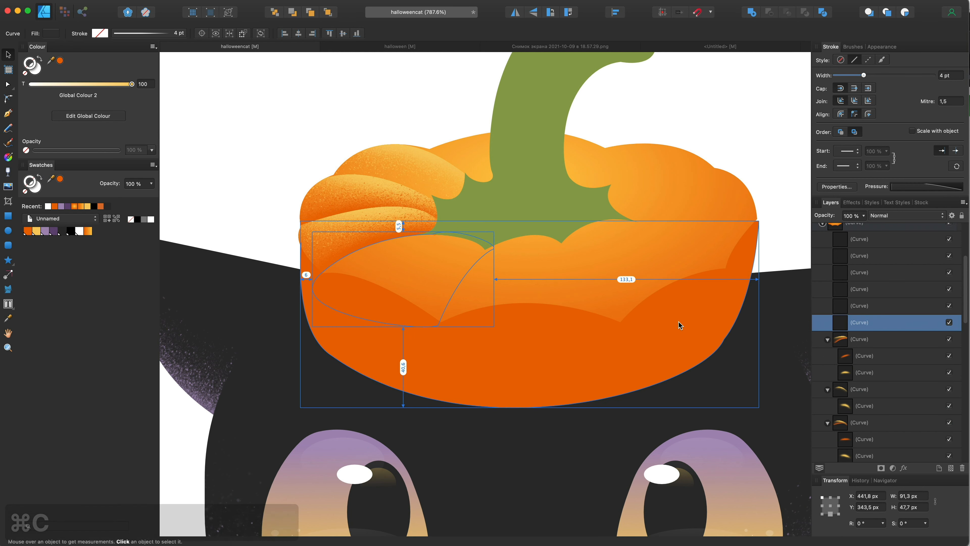
{"action": "key", "text": "super+v"}
{"action": "left_click_drag", "start_coordinate": [388, 222], "coordinate": [419, 255]}
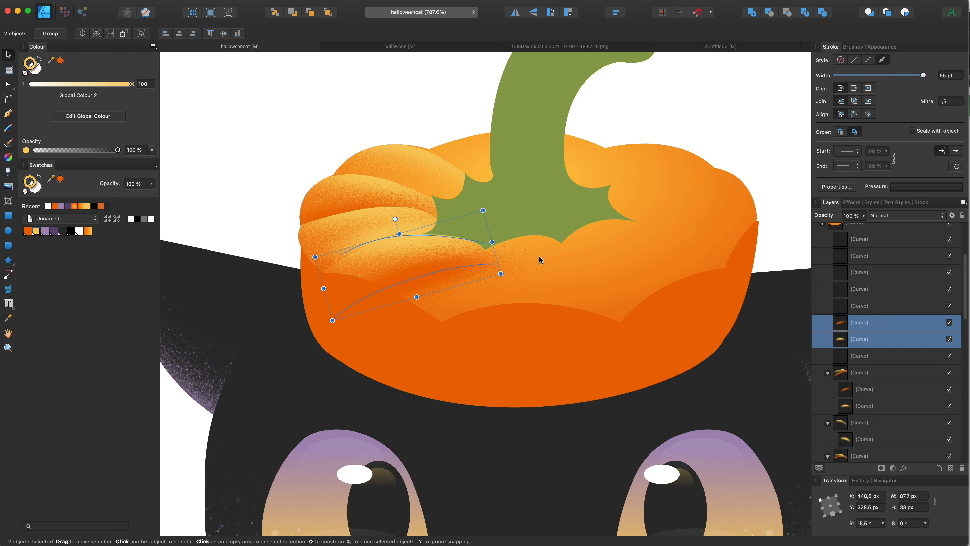
{"action": "left_click_drag", "start_coordinate": [871, 338], "coordinate": [847, 358]}
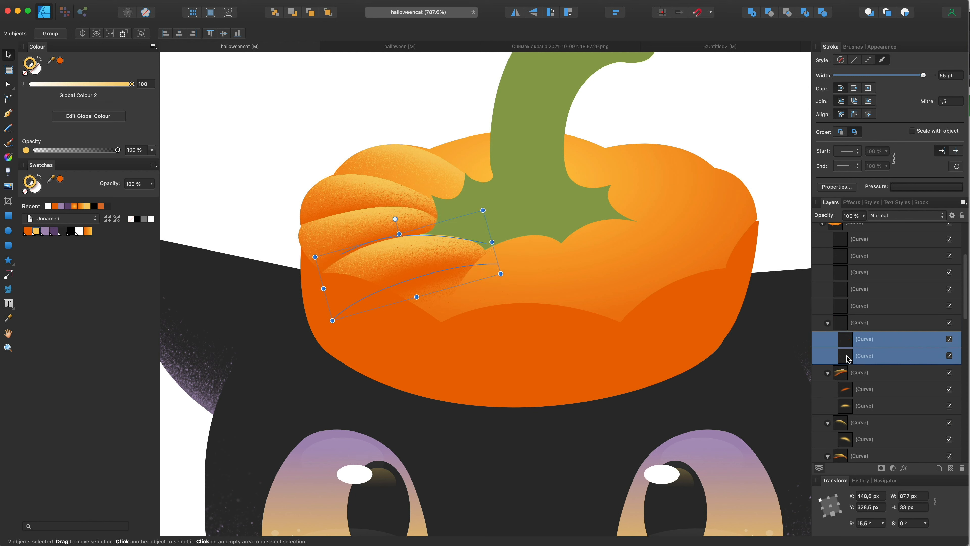
Reposition the copied strokes in the front-left segment and rotate the orange one to 44.5° along the segment's right edge
{"action": "left_click_drag", "start_coordinate": [432, 259], "coordinate": [466, 278]}
{"action": "left_click", "coordinate": [429, 270]}
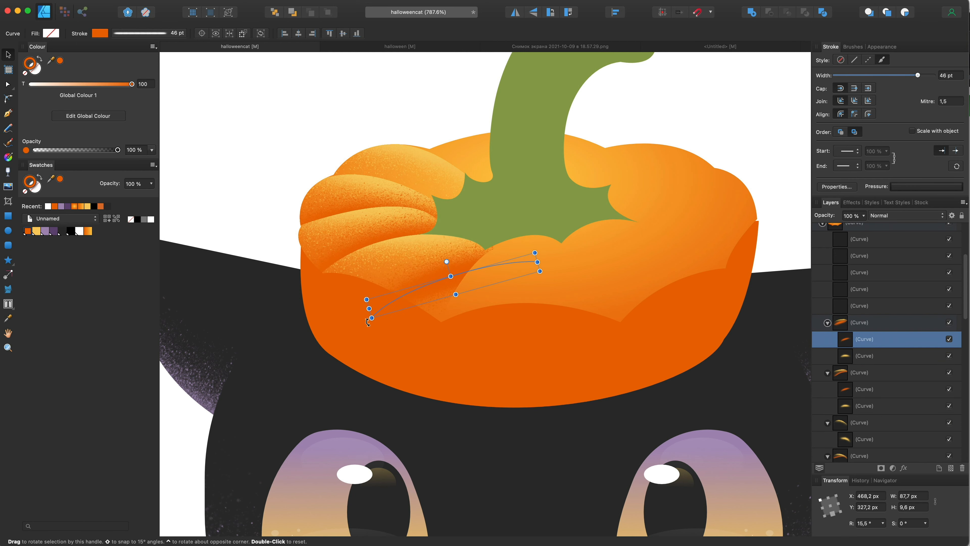
{"action": "left_click_drag", "start_coordinate": [369, 329], "coordinate": [407, 344]}
{"action": "mouse_move", "coordinate": [440, 293]}
{"action": "left_mouse_down"}
{"action": "mouse_move", "coordinate": [457, 309]}
{"action": "mouse_move", "coordinate": [450, 302]}
{"action": "left_mouse_up"}
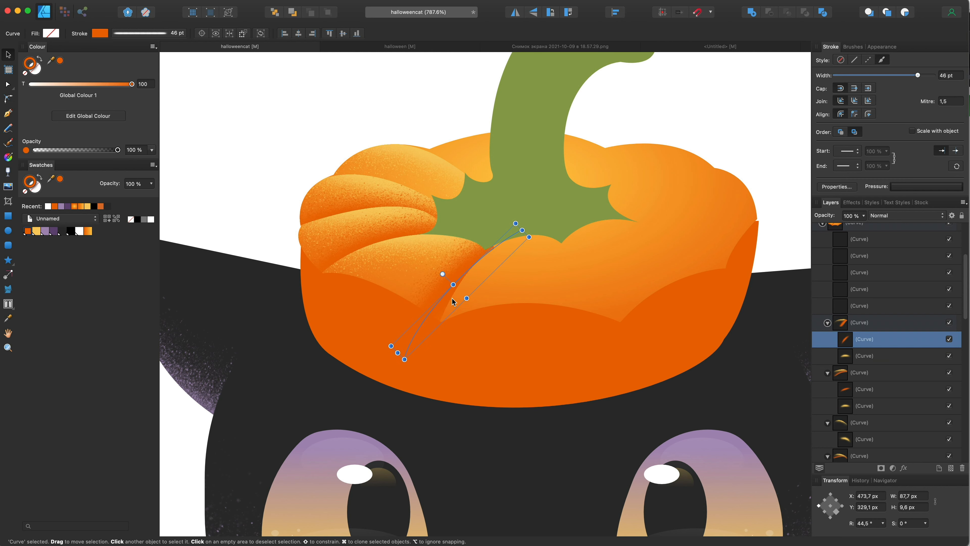
{"action": "scroll", "coordinate": [455, 278], "scroll_direction": "down", "scroll_amount": 3}
{"action": "scroll", "coordinate": [512, 263], "scroll_direction": "down", "scroll_amount": 5}
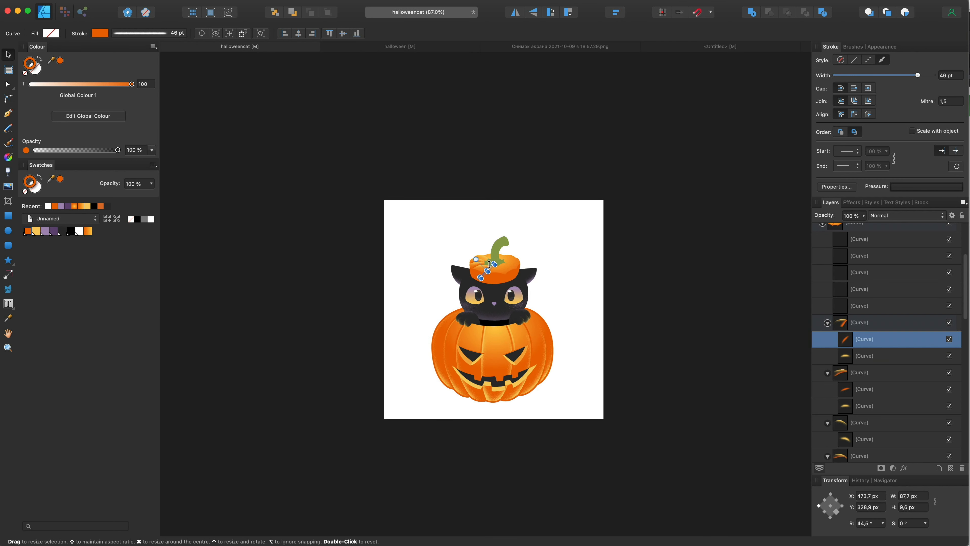
{"action": "scroll", "coordinate": [484, 260], "scroll_direction": "up", "scroll_amount": 3}
{"action": "scroll", "coordinate": [485, 264], "scroll_direction": "up", "scroll_amount": 5}
Lower the opacity of the three orange shadow strokes in the left-side segments to 43%
{"action": "left_click", "coordinate": [451, 292]}
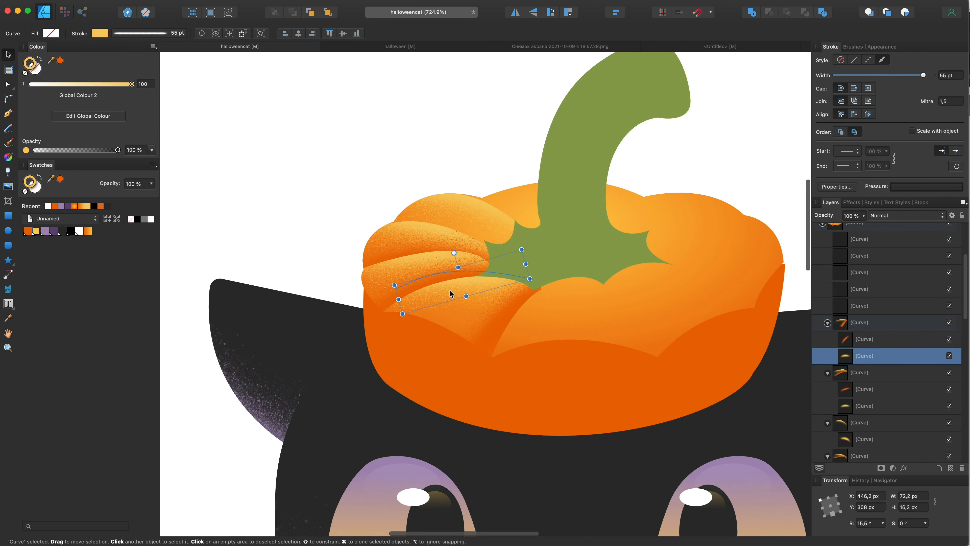
{"action": "left_click", "coordinate": [496, 316]}
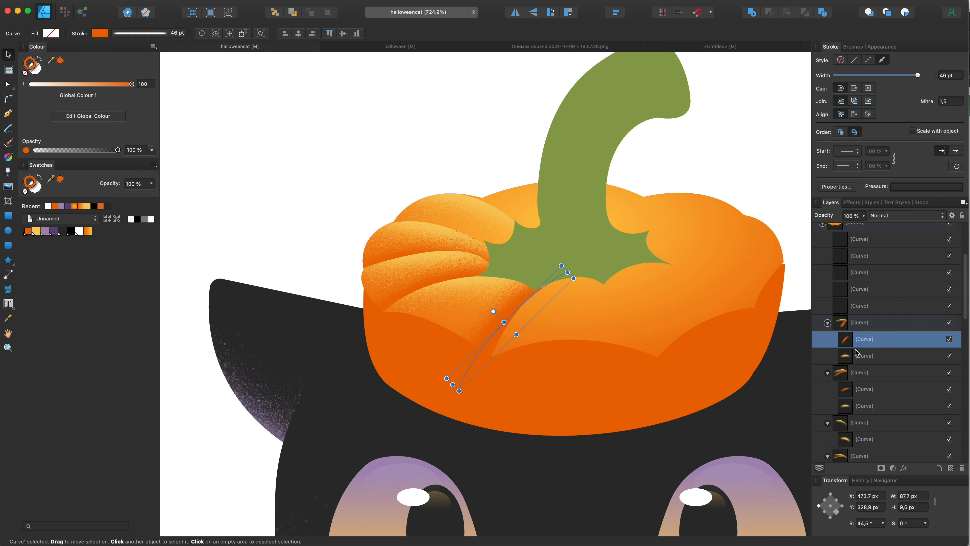
{"action": "left_click", "coordinate": [865, 389], "text": "super"}
{"action": "scroll", "coordinate": [862, 382], "scroll_direction": "down", "scroll_amount": 3}
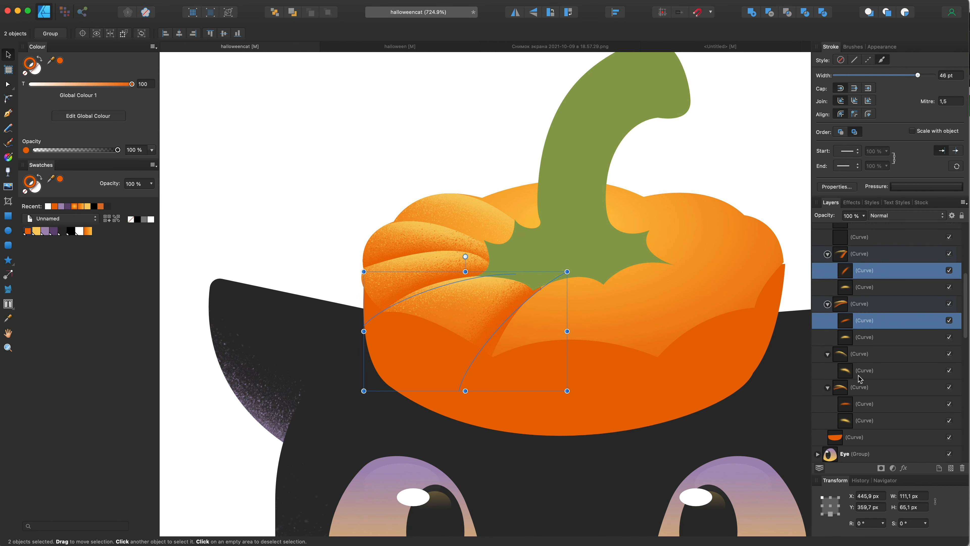
{"action": "left_click", "coordinate": [866, 402], "text": "super"}
{"action": "left_click", "coordinate": [863, 215]}
{"action": "left_click_drag", "start_coordinate": [864, 226], "coordinate": [815, 226]}
{"action": "scroll", "coordinate": [696, 225], "scroll_direction": "down", "scroll_amount": 10}
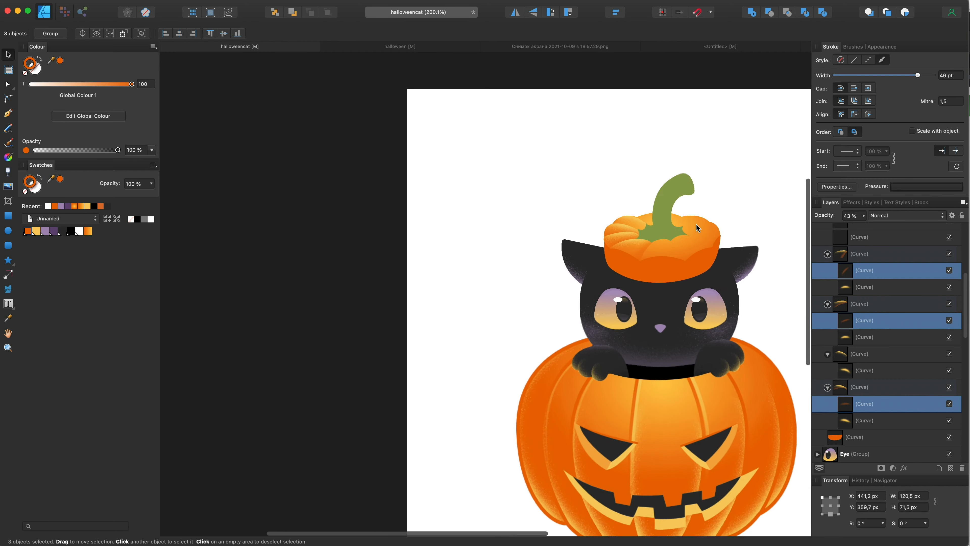
{"action": "scroll", "coordinate": [697, 225], "scroll_direction": "up", "scroll_amount": 8}
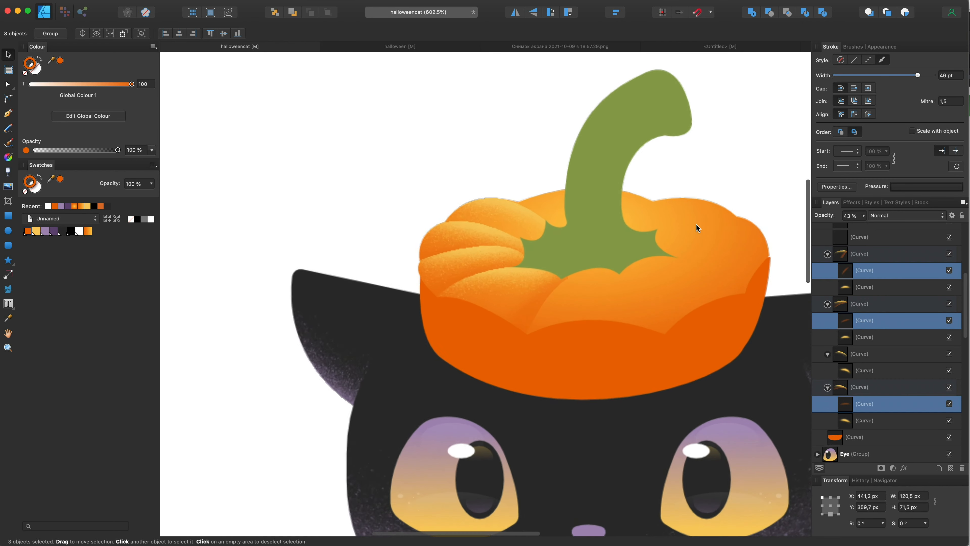
Adjust the upper-right node of the front-left segment's clipping curve where it meets the stem
{"action": "left_click", "coordinate": [543, 296]}
{"action": "scroll", "coordinate": [615, 292], "scroll_direction": "up", "scroll_amount": 3}
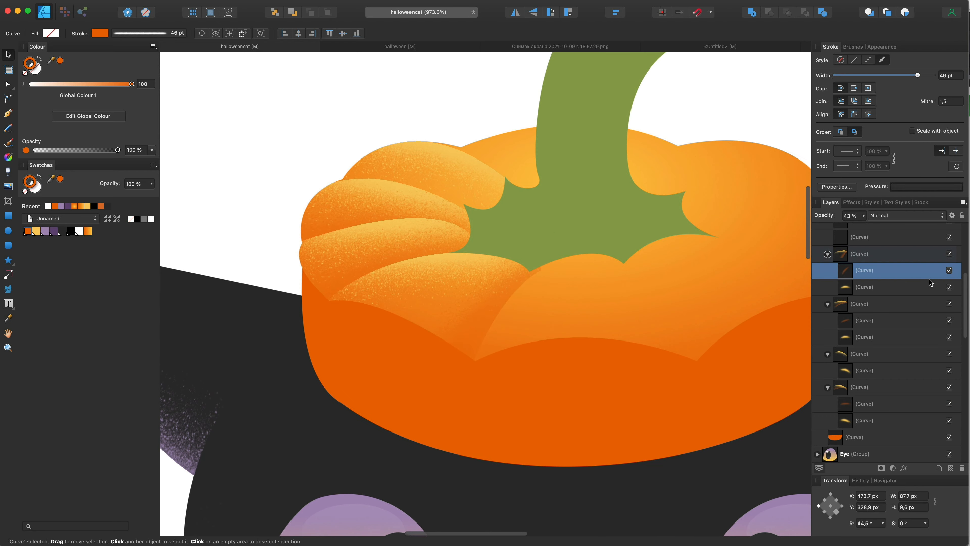
{"action": "left_click", "coordinate": [877, 254]}
{"action": "key", "text": "a"}
{"action": "left_click", "coordinate": [538, 268]}
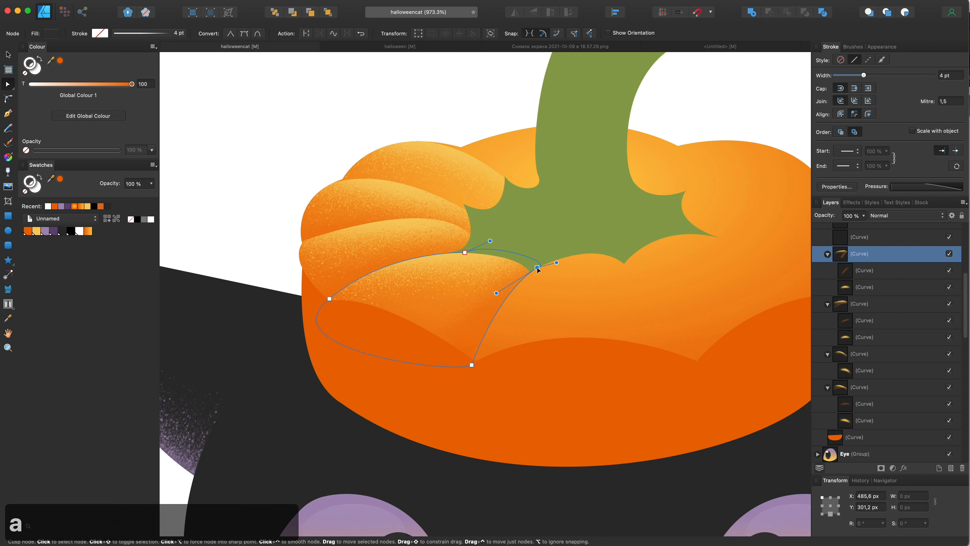
{"action": "key", "text": "v"}
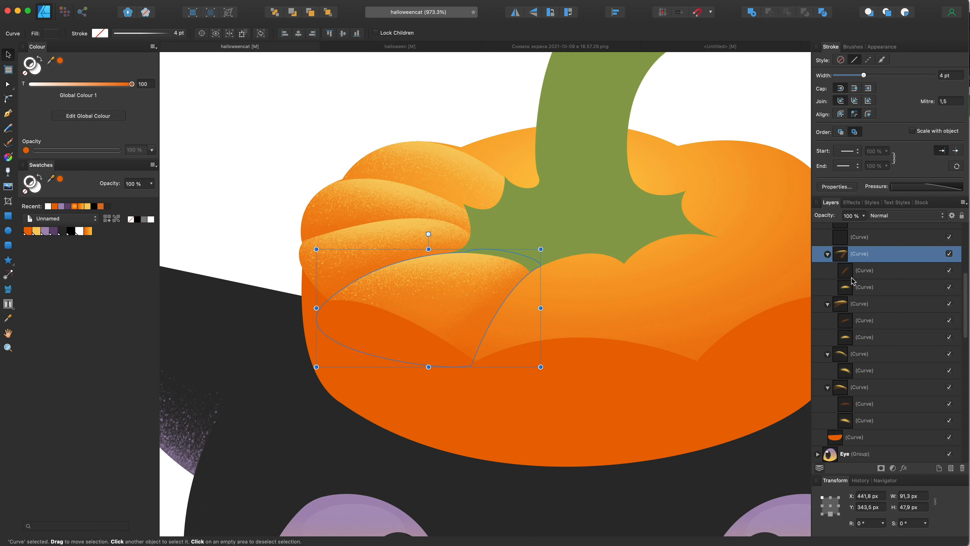
Copy the front-left segment's yellow highlight stroke, clip the copy inside the centre front segment and move it onto that segment's upper edge
{"action": "left_click", "coordinate": [857, 287]}
{"action": "key", "text": "super+c"}
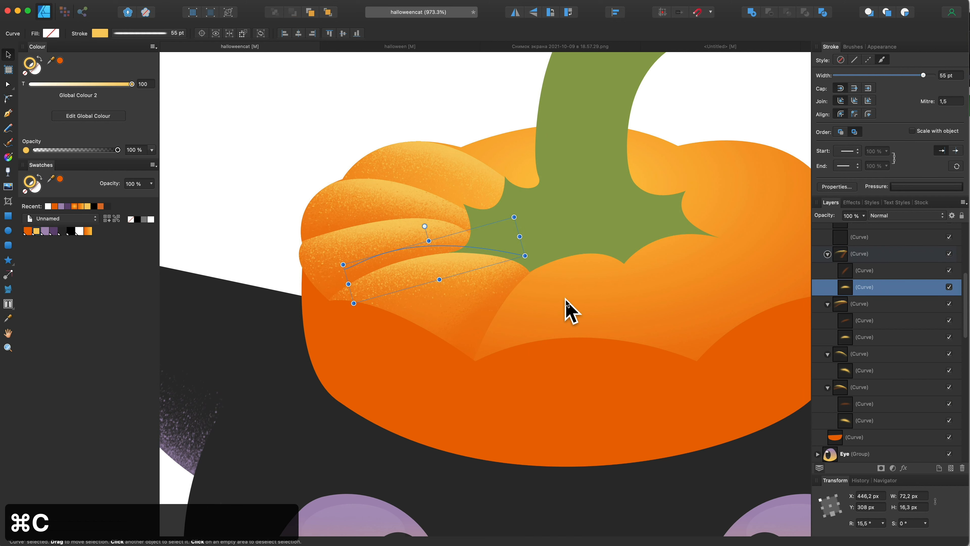
{"action": "left_click", "coordinate": [569, 310]}
{"action": "key", "text": "super+v"}
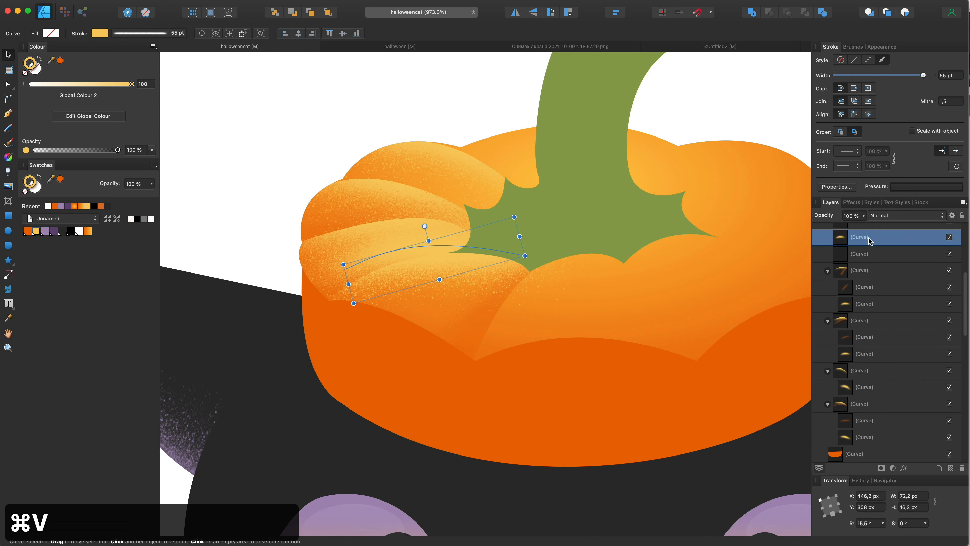
{"action": "left_click_drag", "start_coordinate": [870, 240], "coordinate": [844, 255]}
{"action": "left_click_drag", "start_coordinate": [443, 263], "coordinate": [590, 265]}
{"action": "scroll", "coordinate": [589, 265], "scroll_direction": "down", "scroll_amount": 5}
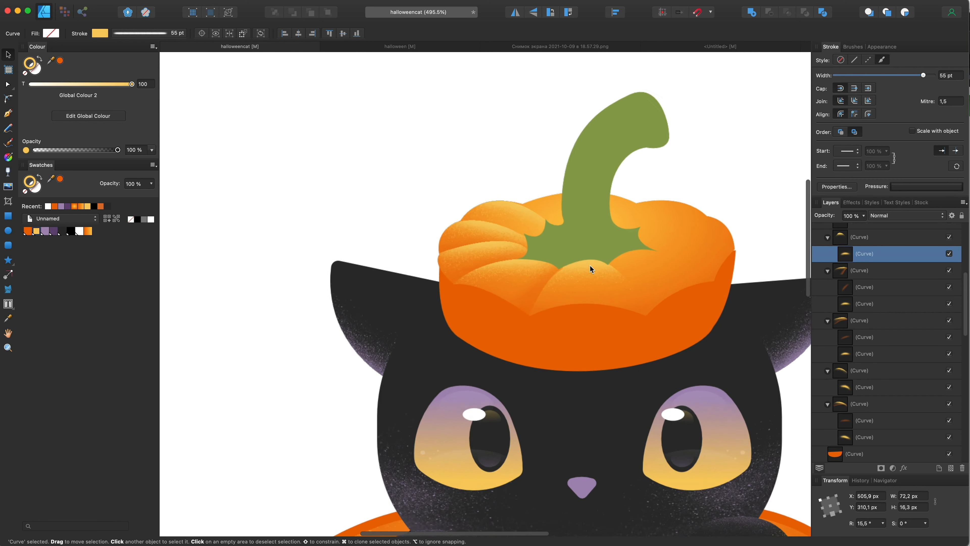
{"action": "scroll", "coordinate": [589, 264], "scroll_direction": "up", "scroll_amount": 3}
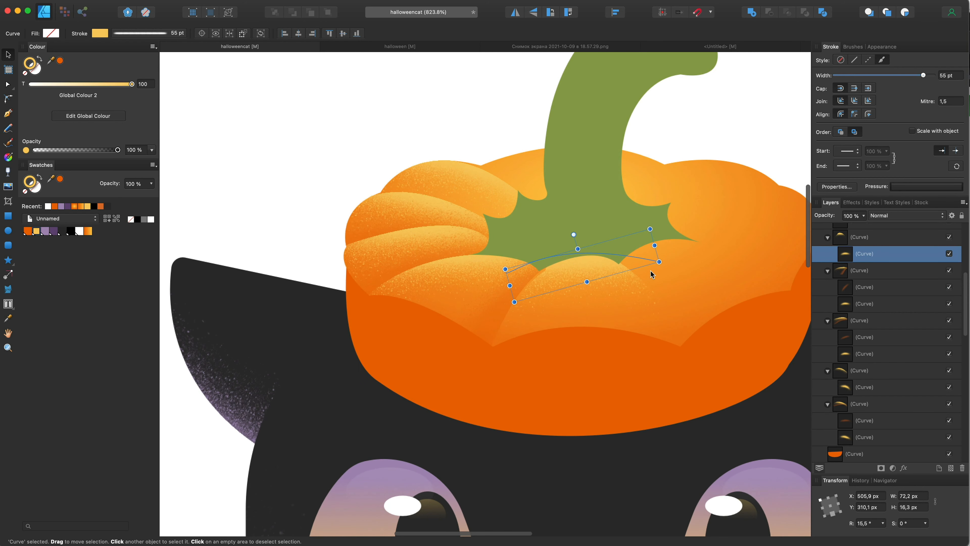
Fine-tune the upper nodes of the centre front segment's clipping curve to follow the base of the stem
{"action": "left_click", "coordinate": [854, 240]}
{"action": "key", "text": "a"}
{"action": "left_click", "coordinate": [613, 260]}
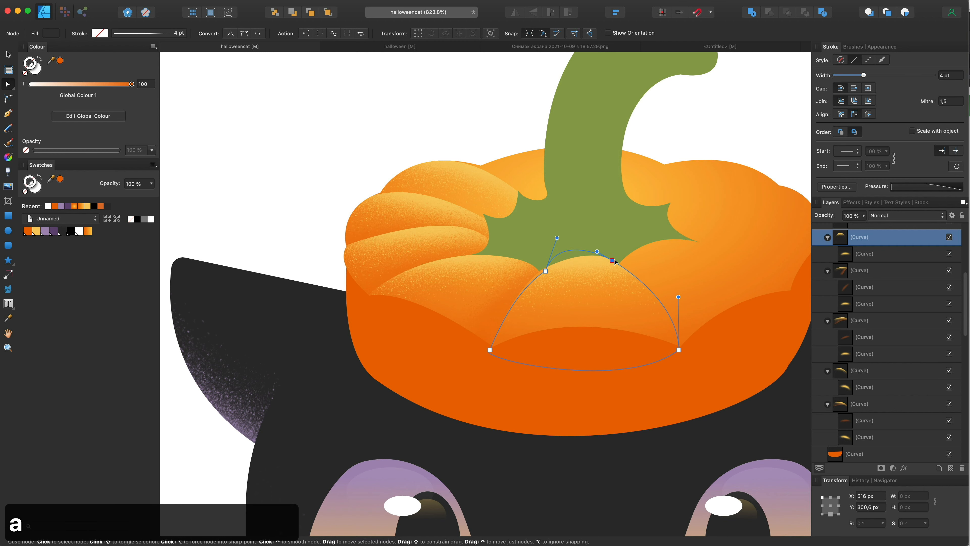
{"action": "left_click_drag", "start_coordinate": [614, 260], "coordinate": [615, 260]}
{"action": "left_click_drag", "start_coordinate": [546, 266], "coordinate": [546, 271]}
{"action": "scroll", "coordinate": [594, 253], "scroll_direction": "down", "scroll_amount": 10}
{"action": "scroll", "coordinate": [674, 268], "scroll_direction": "up", "scroll_amount": 10}
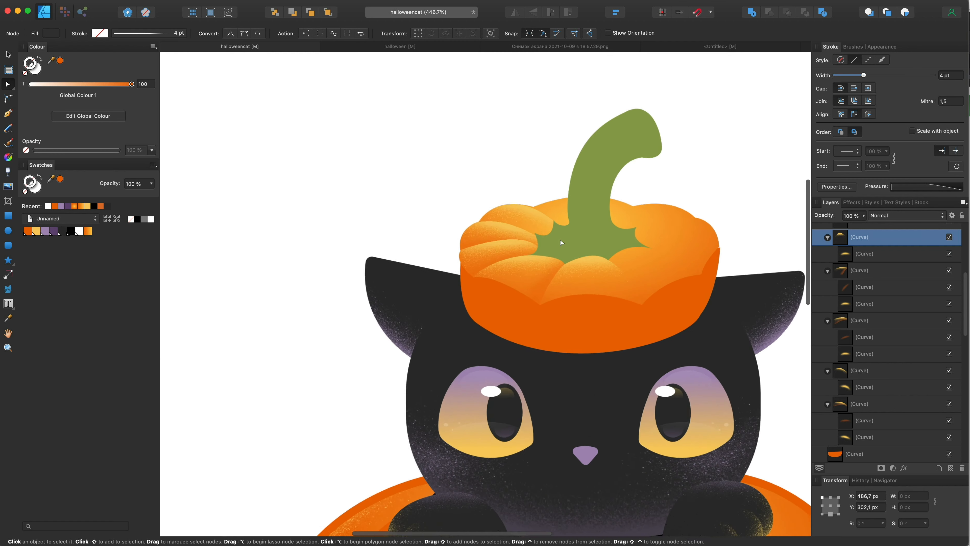
Copy the centre segment's yellow highlight stroke onto the front-right segment's upper edge and clip it inside that segment's curve
{"action": "left_click", "coordinate": [869, 262]}
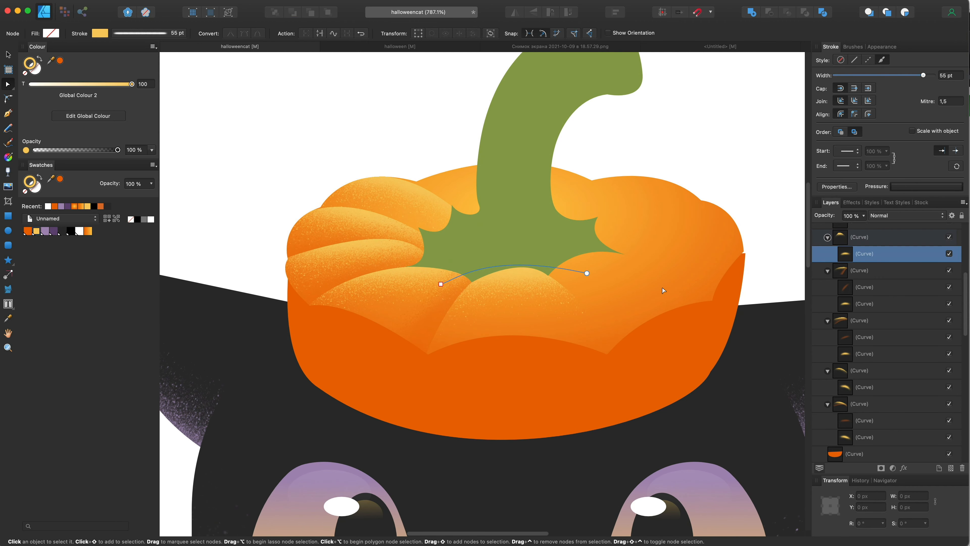
{"action": "scroll", "coordinate": [662, 288], "scroll_direction": "right", "scroll_amount": 5}
{"action": "key", "text": "super+c"}
{"action": "left_click", "coordinate": [584, 293]}
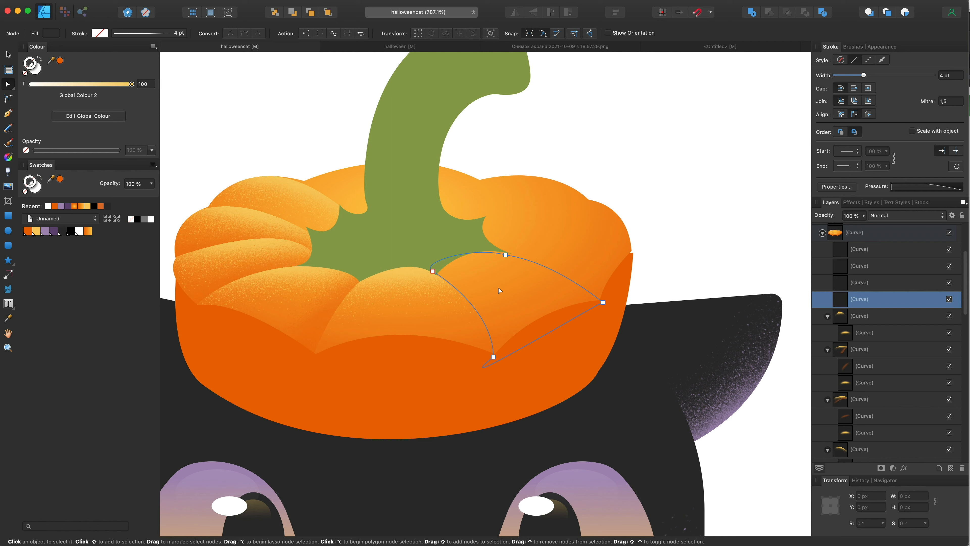
{"action": "key", "text": "super+v"}
{"action": "left_click", "coordinate": [9, 55]}
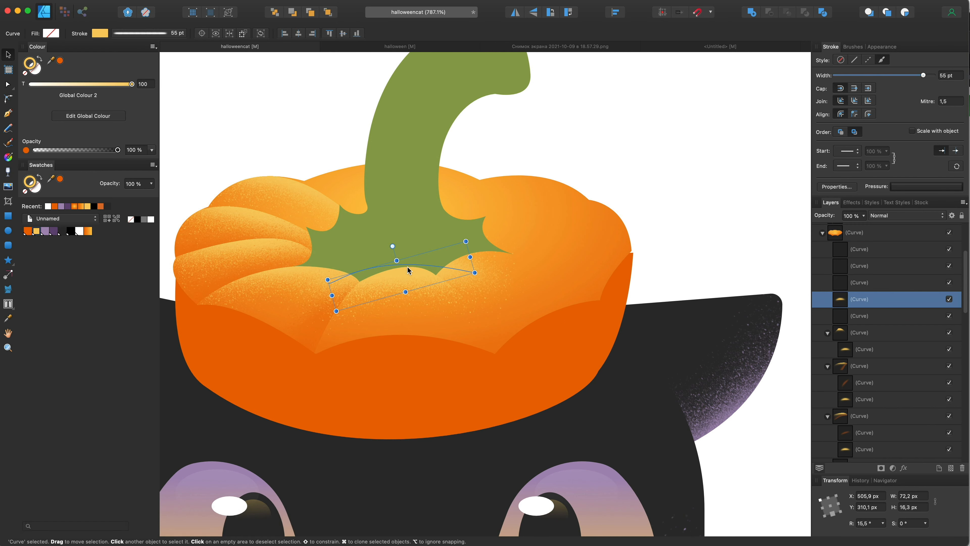
{"action": "left_click_drag", "start_coordinate": [418, 279], "coordinate": [504, 265]}
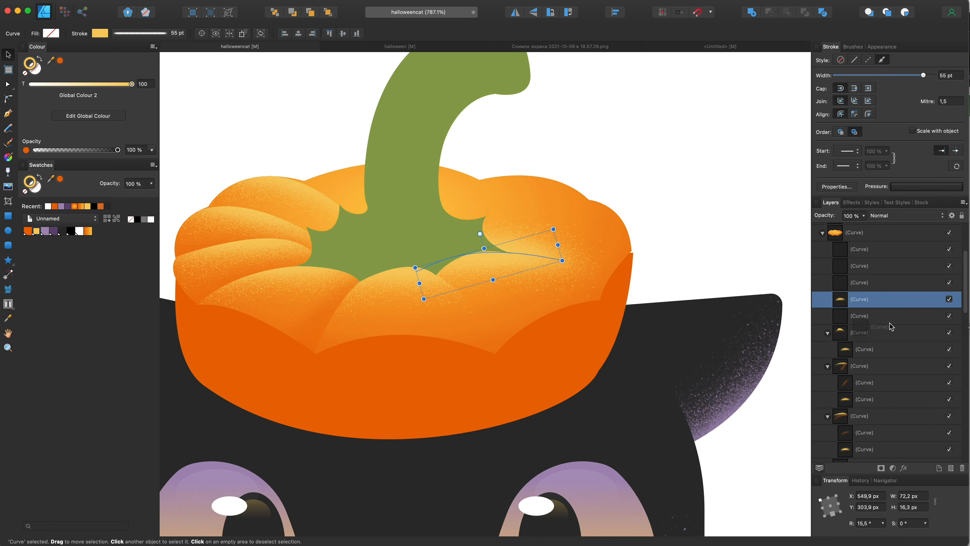
{"action": "mouse_move", "coordinate": [890, 326]}
{"action": "left_mouse_down"}
{"action": "mouse_move", "coordinate": [866, 304]}
{"action": "mouse_move", "coordinate": [890, 324]}
{"action": "left_mouse_up"}
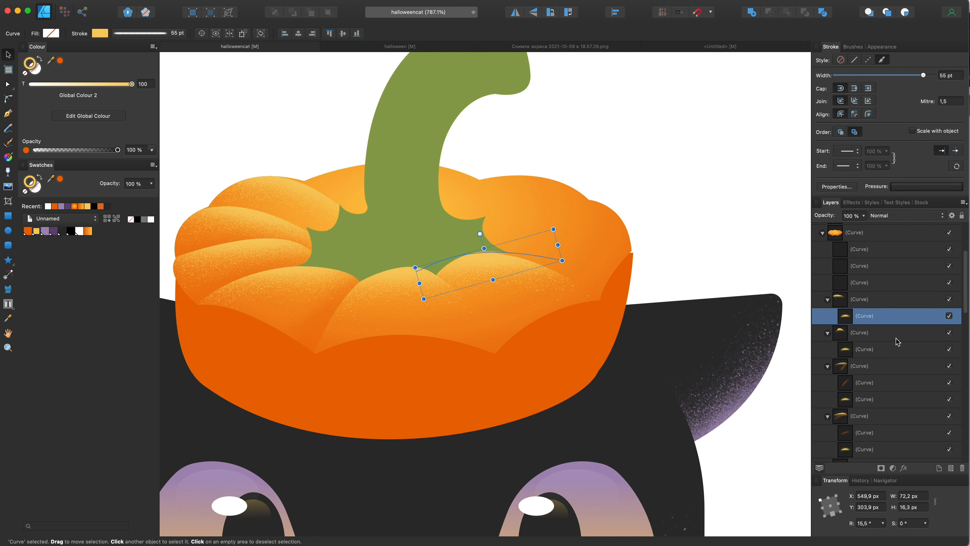
Copy the front-left segment's orange shadow stroke, clip the copy inside the front-right segment and rotate it to -46.4° along the left edge
{"action": "left_click", "coordinate": [865, 381]}
{"action": "key", "text": "super+c"}
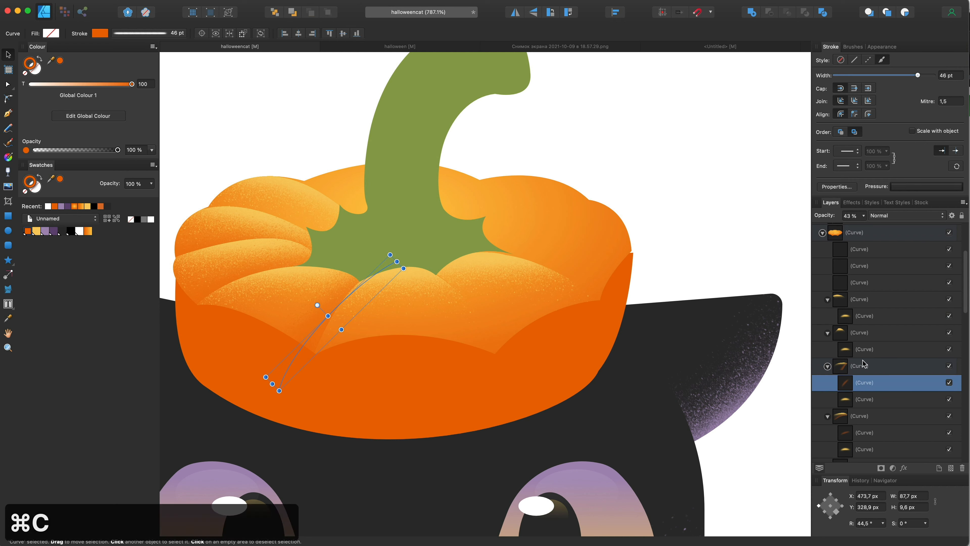
{"action": "left_click", "coordinate": [876, 303]}
{"action": "key", "text": "super+v"}
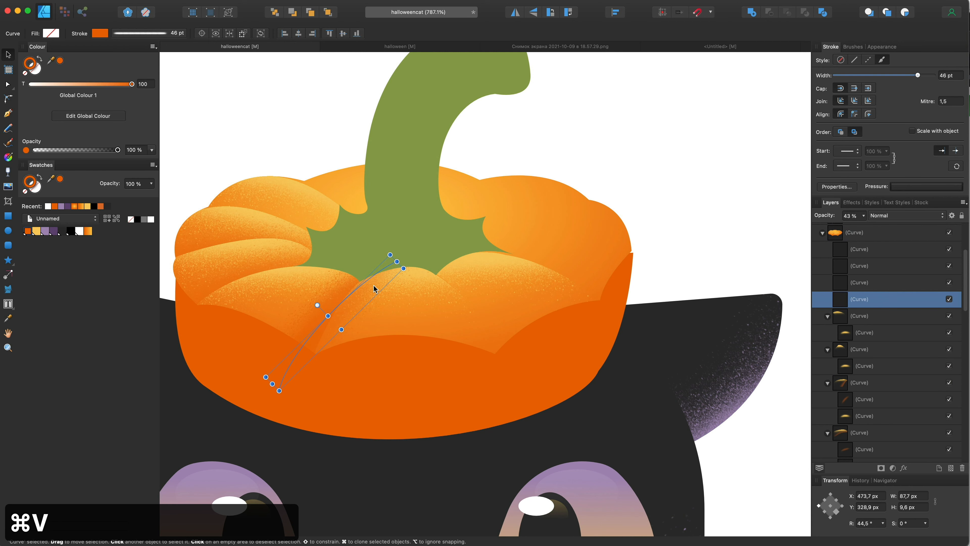
{"action": "left_click_drag", "start_coordinate": [376, 289], "coordinate": [508, 292]}
{"action": "left_click_drag", "start_coordinate": [880, 298], "coordinate": [902, 324]}
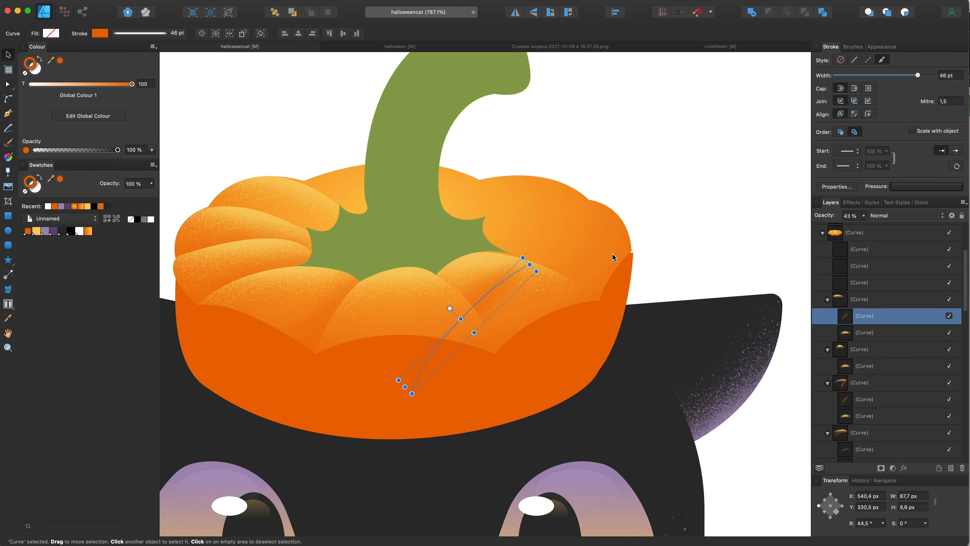
{"action": "left_click_drag", "start_coordinate": [526, 253], "coordinate": [533, 385]}
{"action": "scroll", "coordinate": [503, 333], "scroll_direction": "down", "scroll_amount": 8}
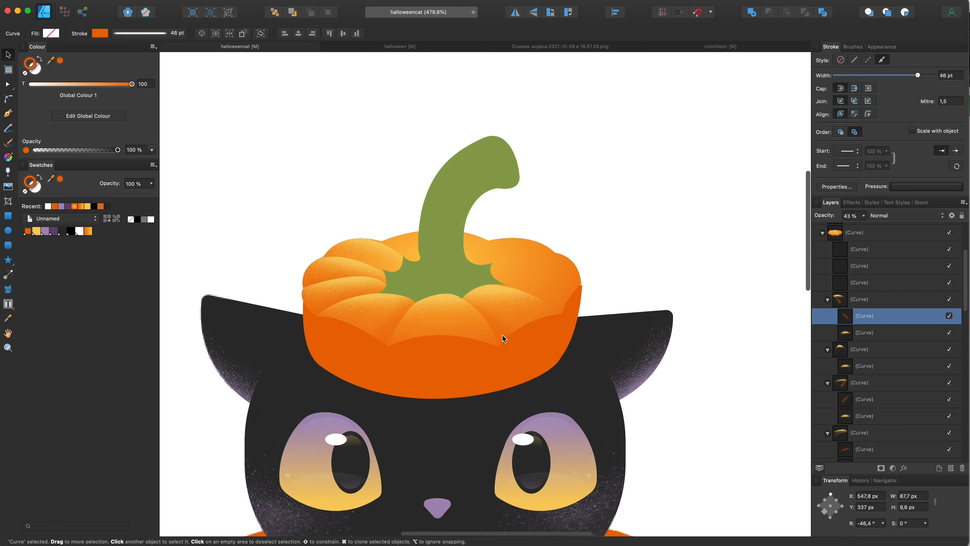
{"action": "left_click", "coordinate": [559, 285]}
{"action": "scroll", "coordinate": [556, 283], "scroll_direction": "down", "scroll_amount": 3}
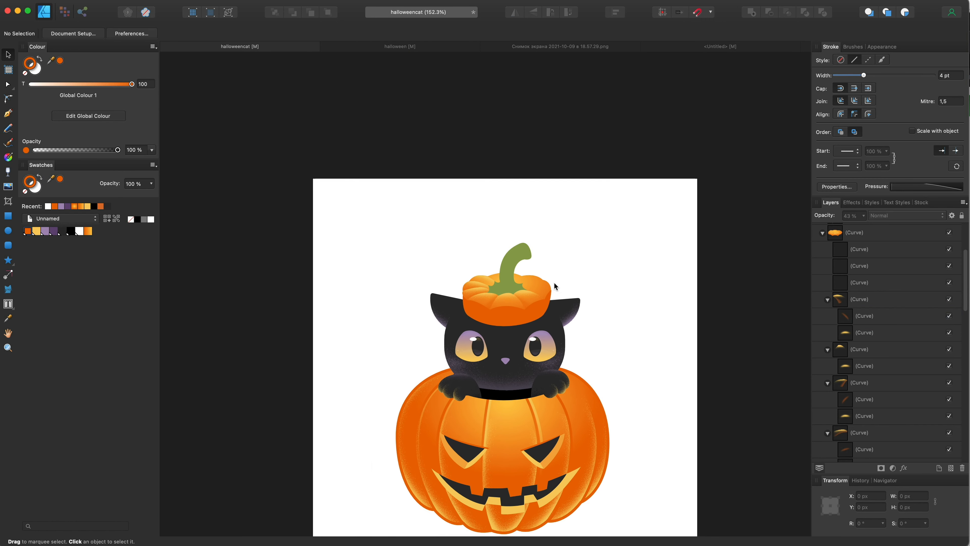
{"action": "scroll", "coordinate": [594, 282], "scroll_direction": "right", "scroll_amount": 3}
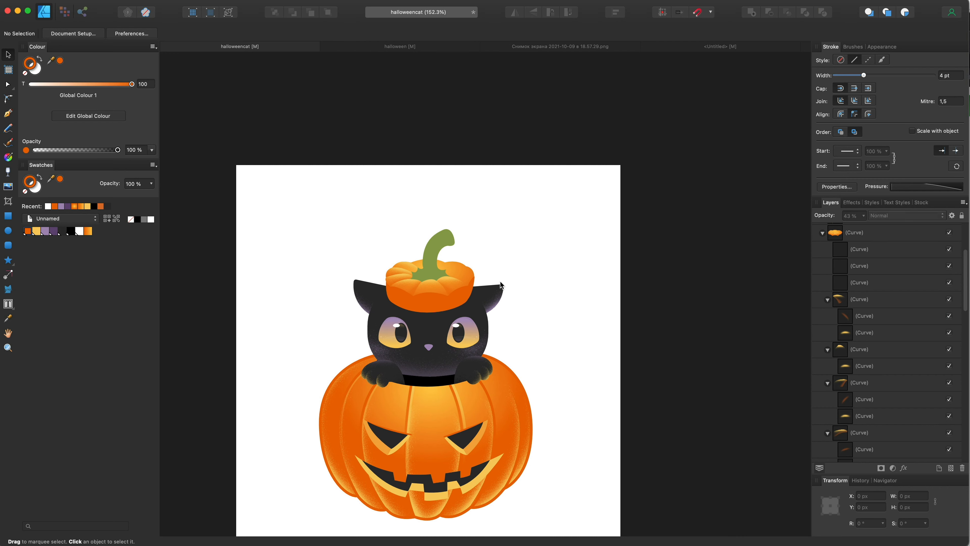
{"action": "scroll", "coordinate": [447, 275], "scroll_direction": "up", "scroll_amount": 5}
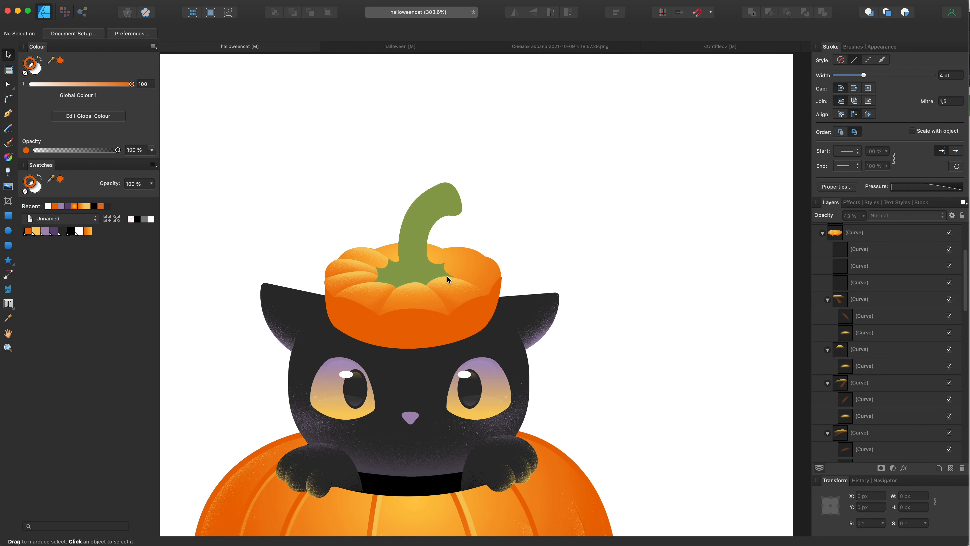
Copy the front-right segment's yellow highlight stroke, clip the copy inside the adjacent right segment's curve and move it onto that segment's upper edge
{"action": "left_click", "coordinate": [428, 257]}
{"action": "scroll", "coordinate": [460, 280], "scroll_direction": "up", "scroll_amount": 6}
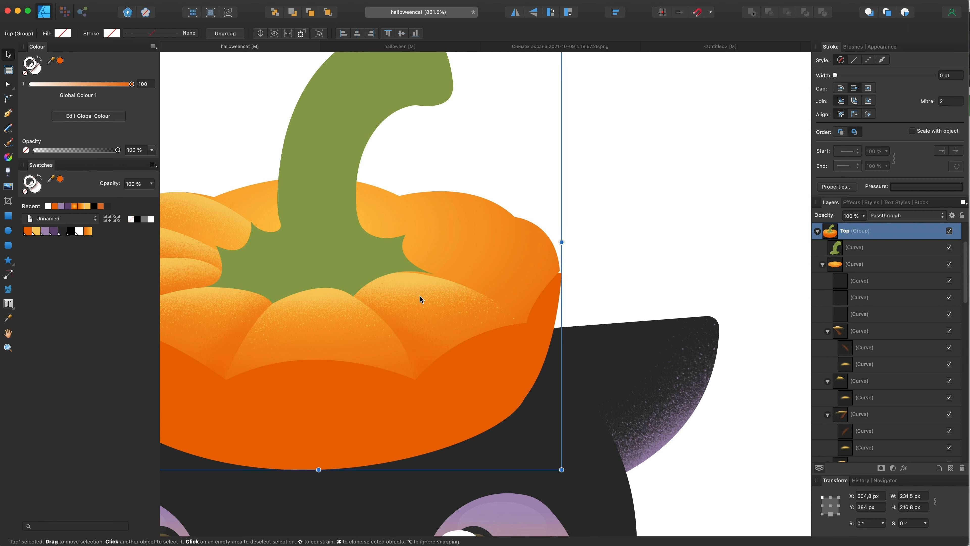
{"action": "double_click", "coordinate": [419, 295]}
{"action": "double_click", "coordinate": [436, 290]}
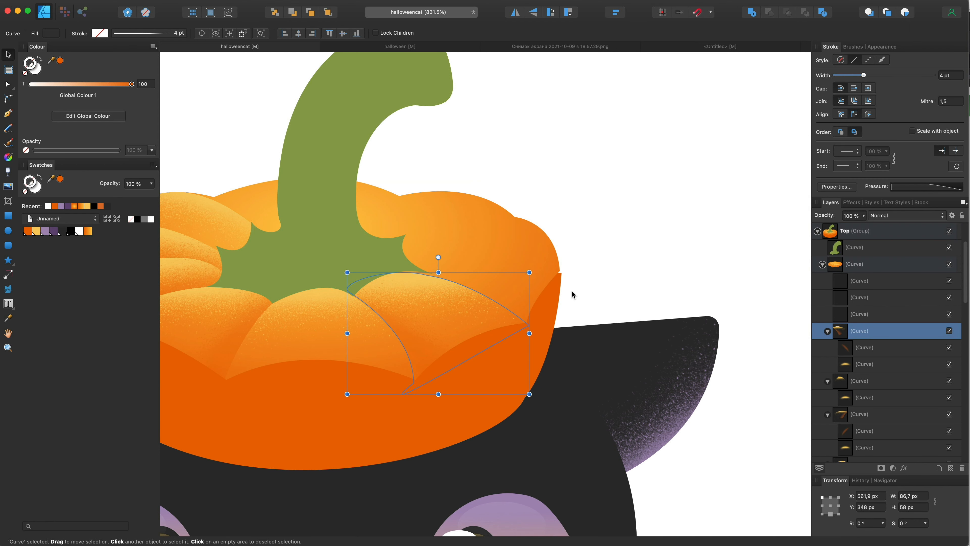
{"action": "left_click", "coordinate": [878, 360]}
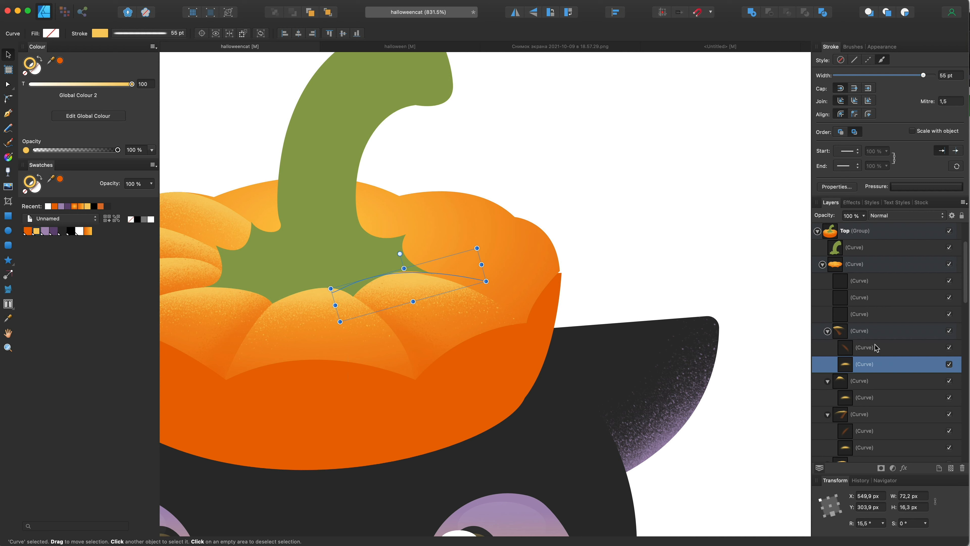
{"action": "left_click", "coordinate": [874, 345]}
{"action": "left_click", "coordinate": [879, 366]}
{"action": "key", "text": "super+c"}
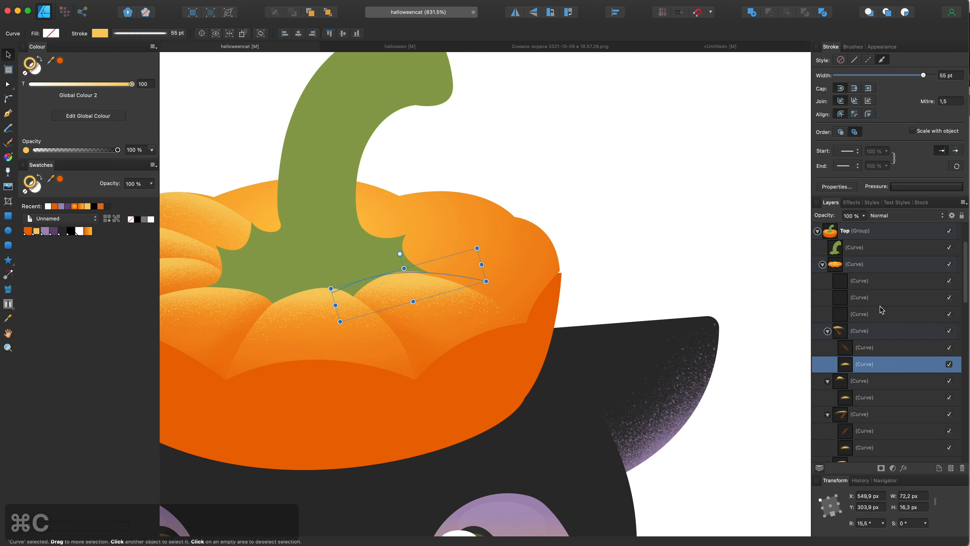
{"action": "left_click", "coordinate": [881, 312]}
{"action": "key", "text": "super+v"}
{"action": "left_click_drag", "start_coordinate": [430, 281], "coordinate": [480, 251]}
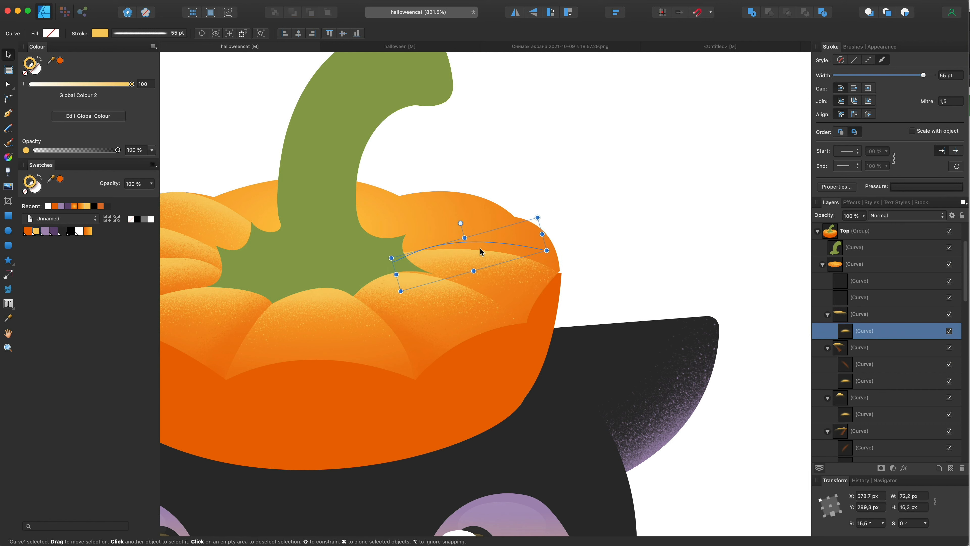
Copy that highlight stroke into the curve of the next segment up on the lid's right side and place it along its upper edge
{"action": "key", "text": "super+c"}
{"action": "left_click", "coordinate": [871, 304]}
{"action": "key", "text": "super+v"}
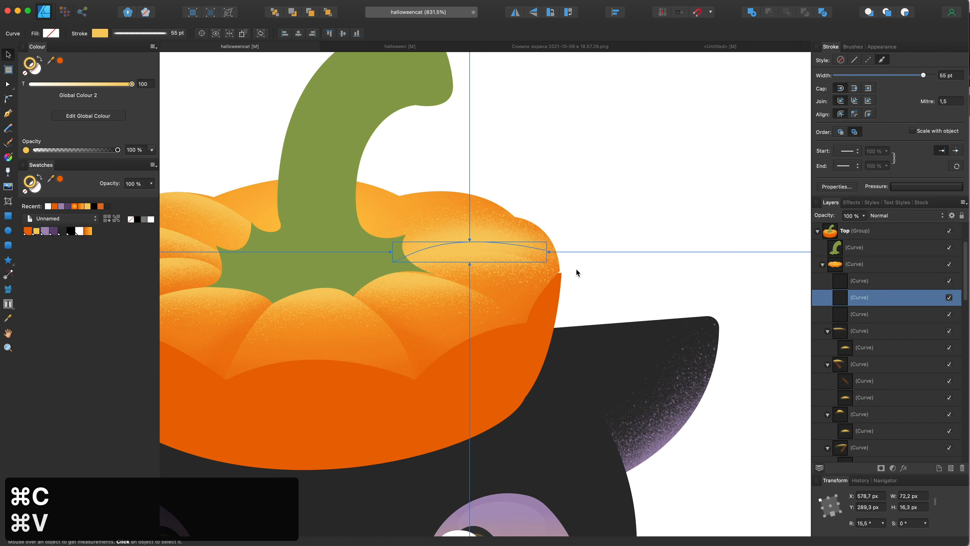
{"action": "left_click_drag", "start_coordinate": [488, 260], "coordinate": [486, 218]}
{"action": "scroll", "coordinate": [490, 215], "scroll_direction": "down", "scroll_amount": 6}
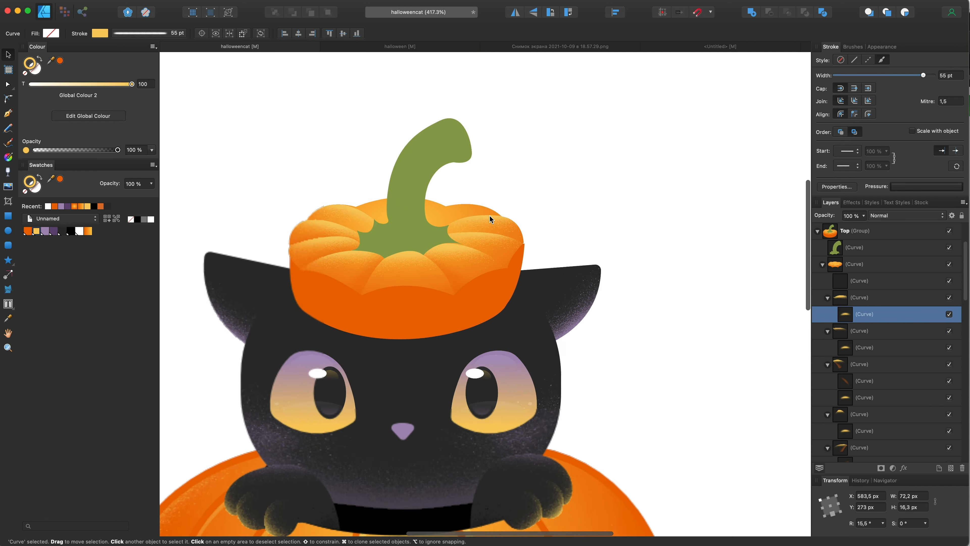
{"action": "scroll", "coordinate": [488, 218], "scroll_direction": "up", "scroll_amount": 6}
Paste another yellow highlight stroke, clip it inside the back-right segment's curve and position it over that segment's upper edge
{"action": "left_click", "coordinate": [853, 284]}
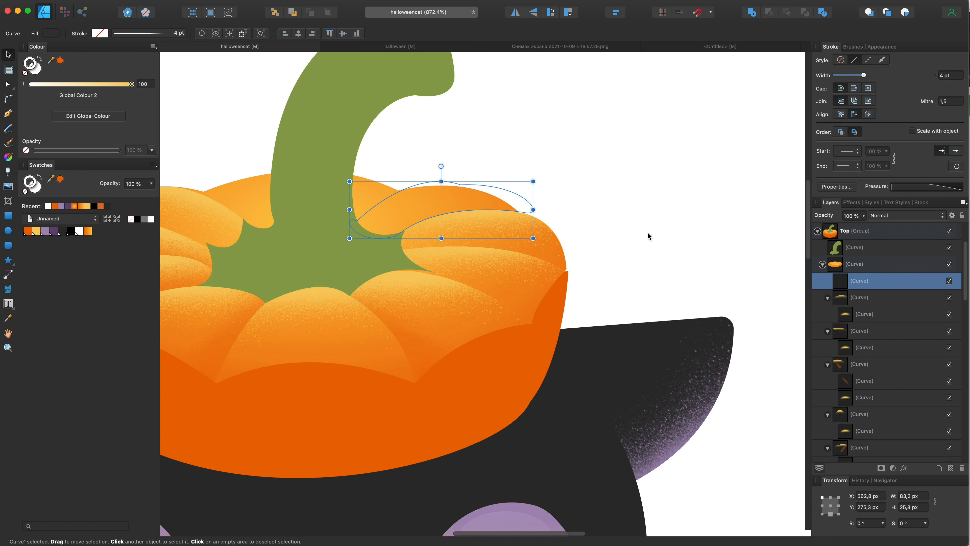
{"action": "key", "text": "super+v"}
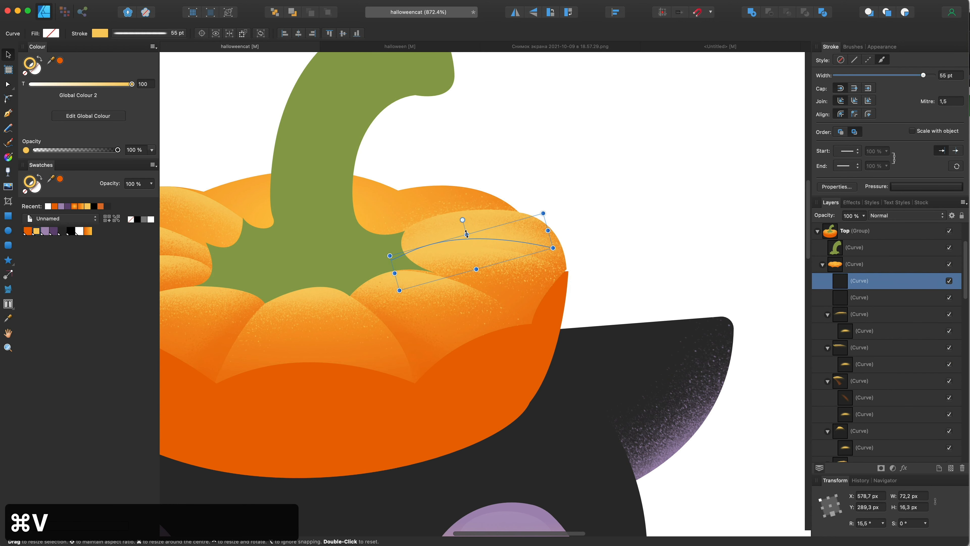
{"action": "left_click_drag", "start_coordinate": [470, 240], "coordinate": [446, 194]}
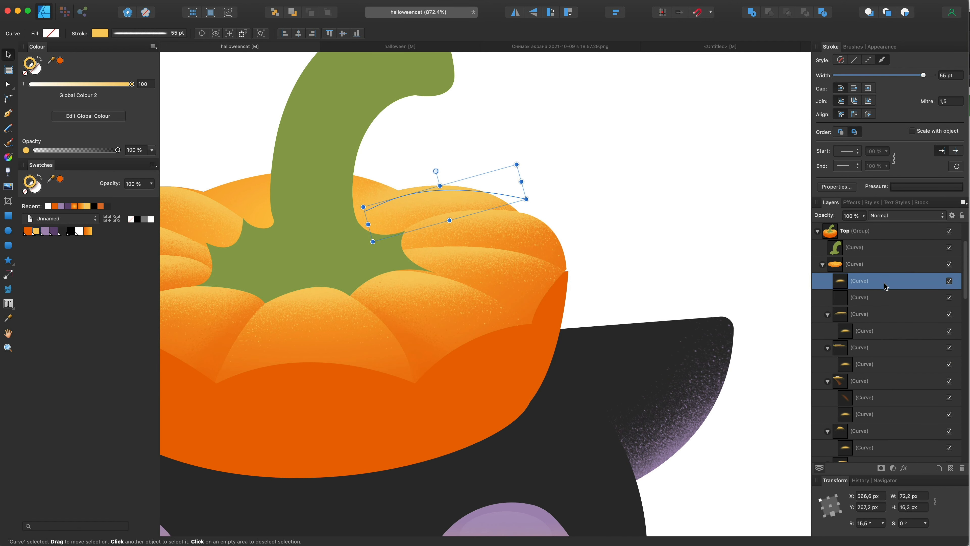
{"action": "left_click_drag", "start_coordinate": [885, 286], "coordinate": [859, 300]}
{"action": "left_click_drag", "start_coordinate": [441, 205], "coordinate": [439, 191]}
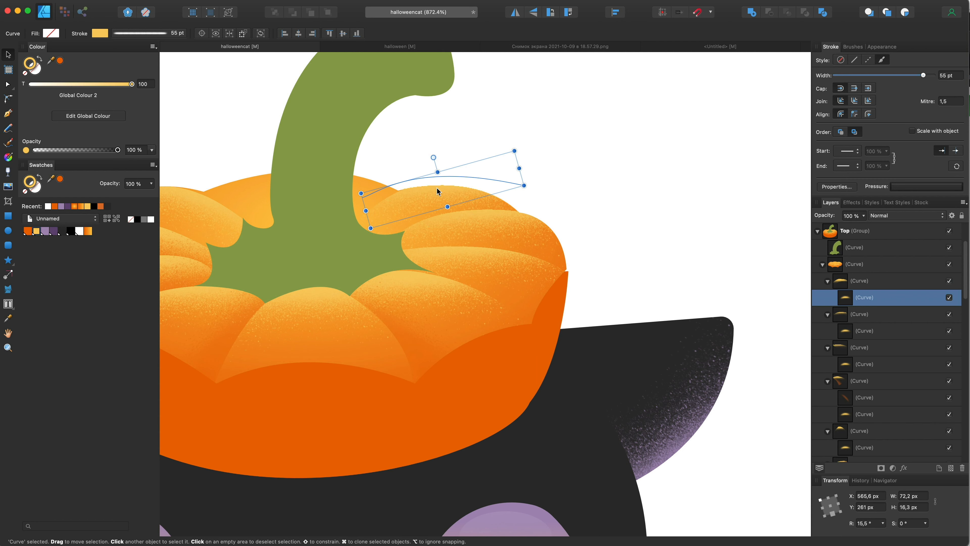
Examine the shaded lid against the whole cat and pumpkin illustration and compare it briefly with the sketch01.png reference
{"action": "scroll", "coordinate": [469, 195], "scroll_direction": "down", "scroll_amount": 10}
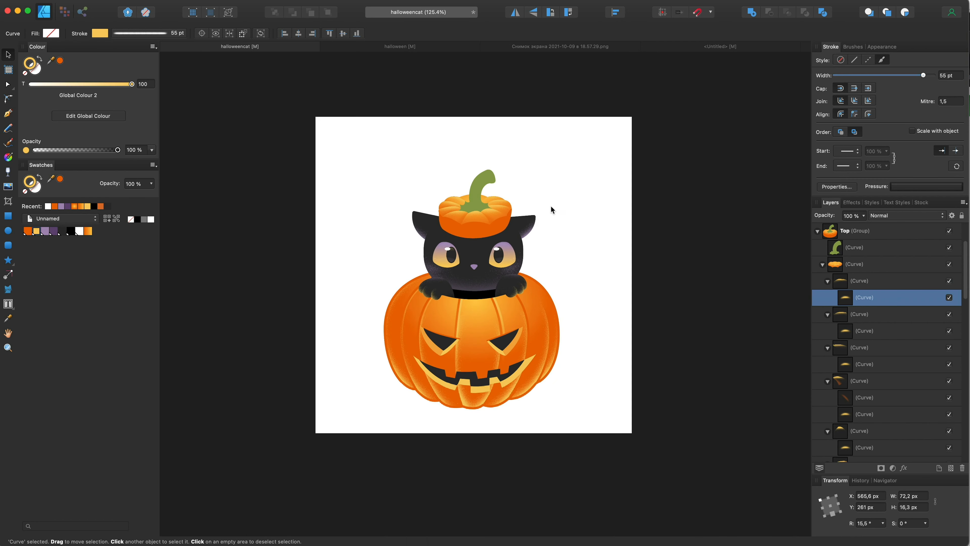
{"action": "left_click", "coordinate": [551, 210]}
{"action": "scroll", "coordinate": [569, 225], "scroll_direction": "left", "scroll_amount": 2}
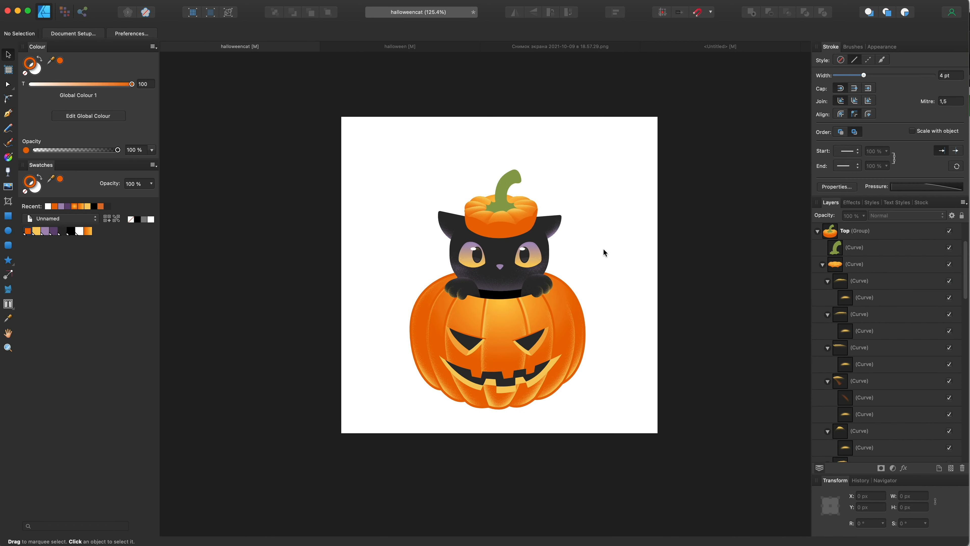
{"action": "scroll", "coordinate": [499, 226], "scroll_direction": "up", "scroll_amount": 3}
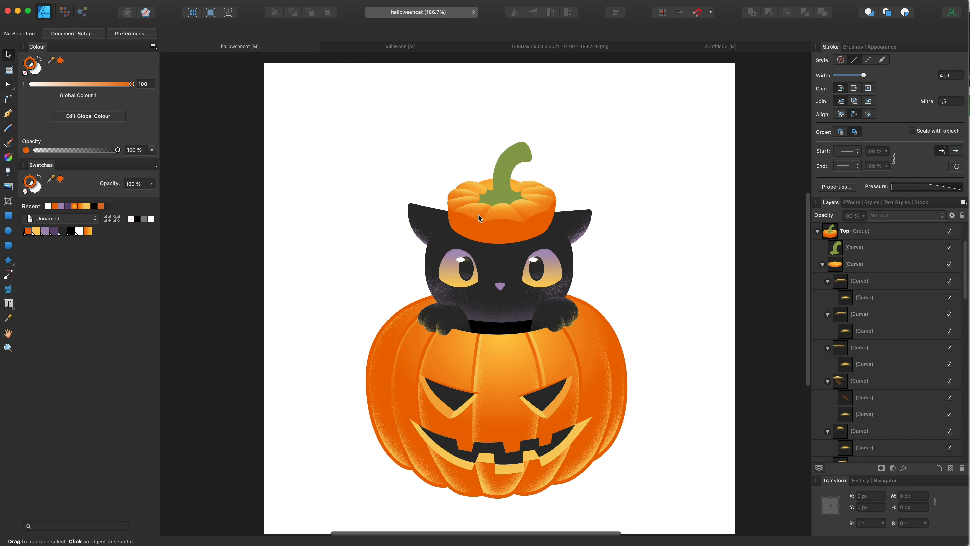
{"action": "scroll", "coordinate": [479, 218], "scroll_direction": "up", "scroll_amount": 4}
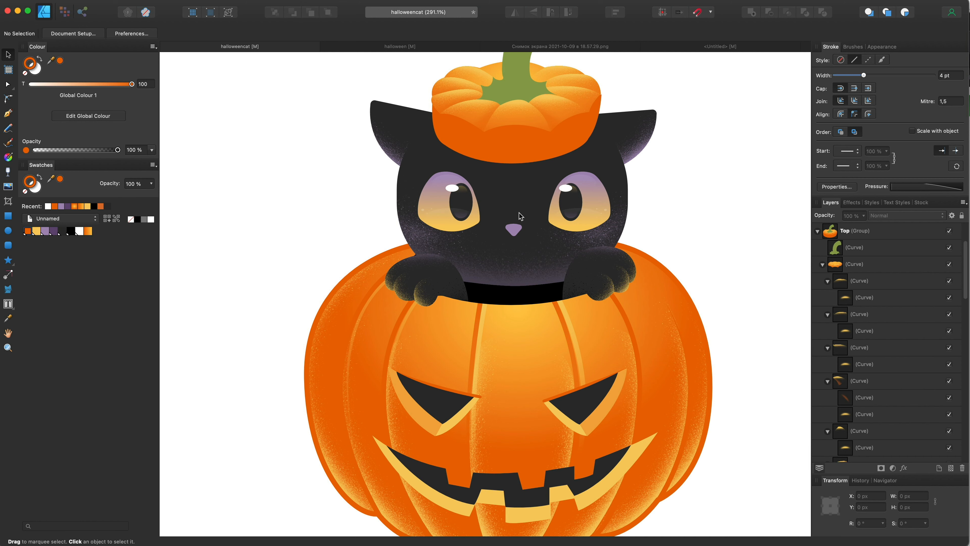
{"action": "scroll", "coordinate": [520, 216], "scroll_direction": "up", "scroll_amount": 5}
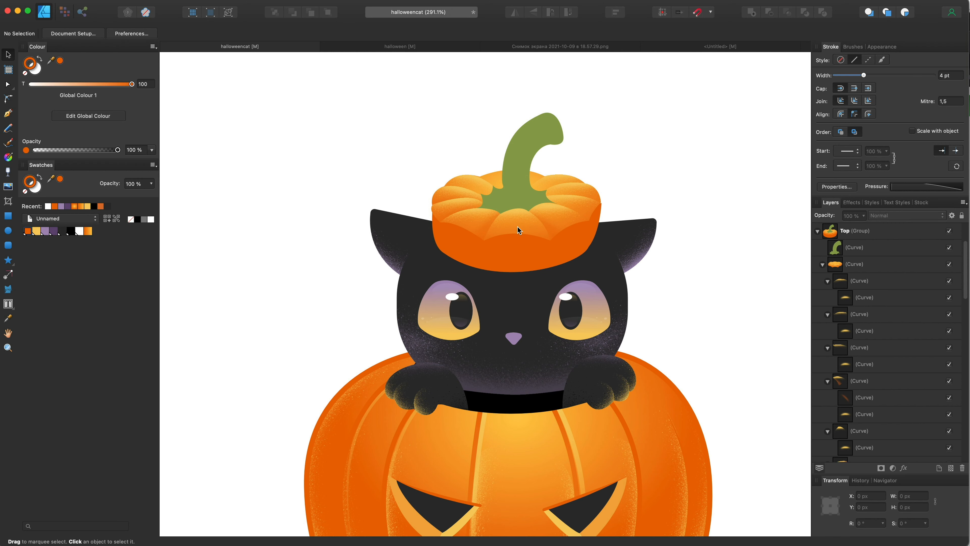
{"action": "scroll", "coordinate": [495, 248], "scroll_direction": "up", "scroll_amount": 3}
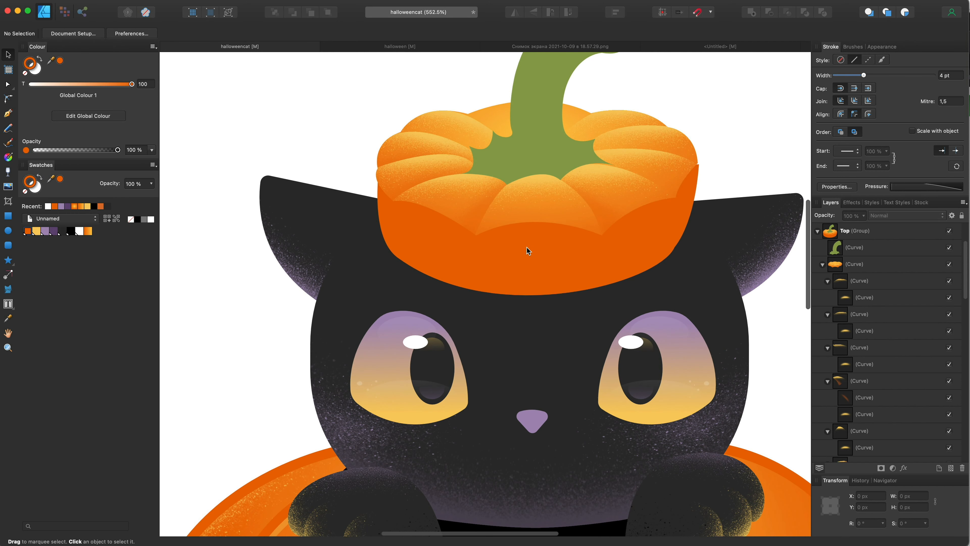
{"action": "scroll", "coordinate": [574, 239], "scroll_direction": "down", "scroll_amount": 5}
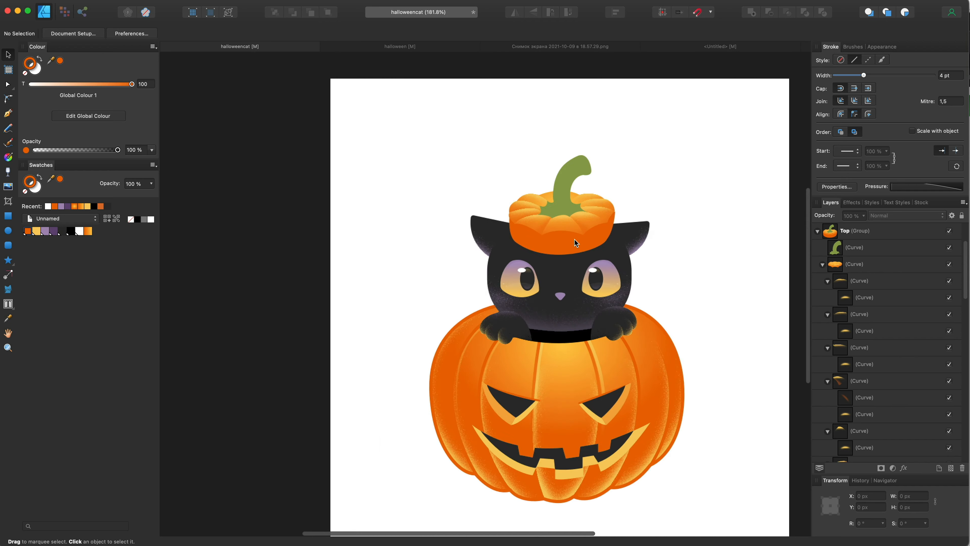
{"action": "scroll", "coordinate": [574, 239], "scroll_direction": "right", "scroll_amount": 2}
{"action": "scroll", "coordinate": [538, 172], "scroll_direction": "up", "scroll_amount": 2}
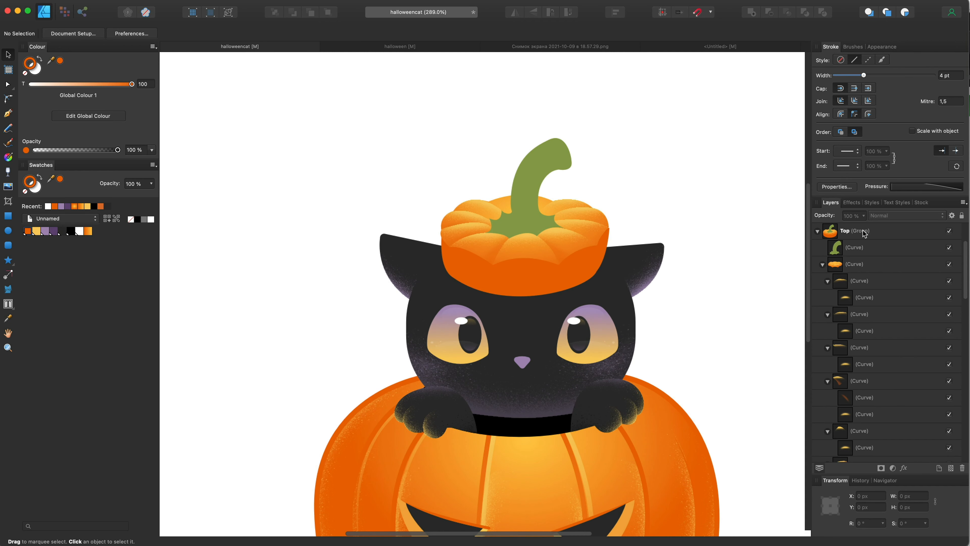
{"action": "scroll", "coordinate": [865, 233], "scroll_direction": "up", "scroll_amount": 3}
{"action": "left_click", "coordinate": [949, 263]}
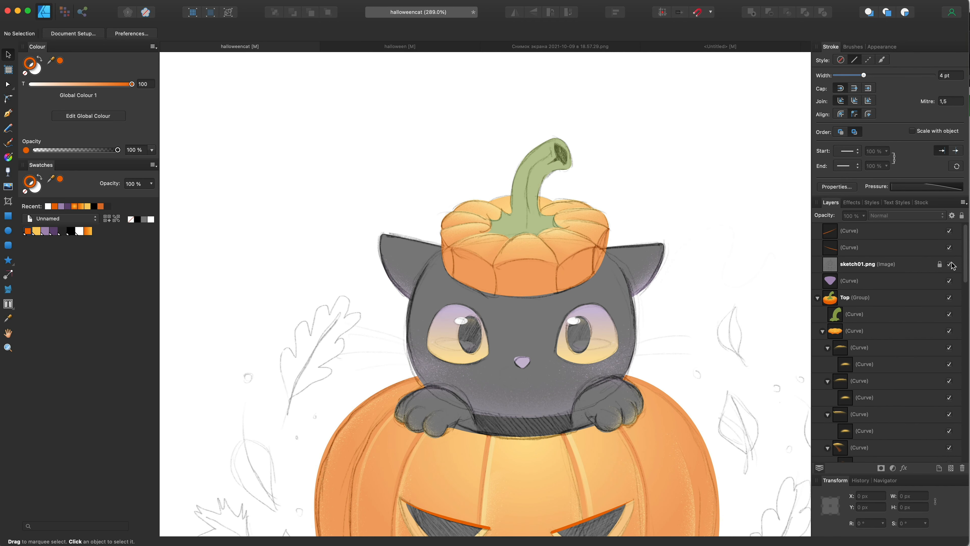
{"action": "left_click", "coordinate": [951, 264]}
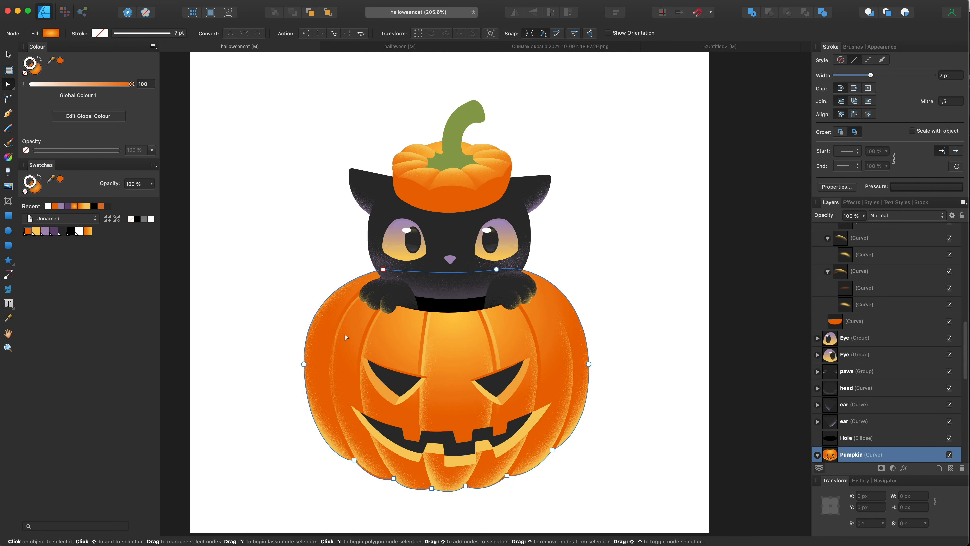
Delete the dark orange groove line near the right side of the big pumpkin
{"action": "left_click", "coordinate": [642, 429]}
{"action": "scroll", "coordinate": [566, 406], "scroll_direction": "down", "scroll_amount": 2}
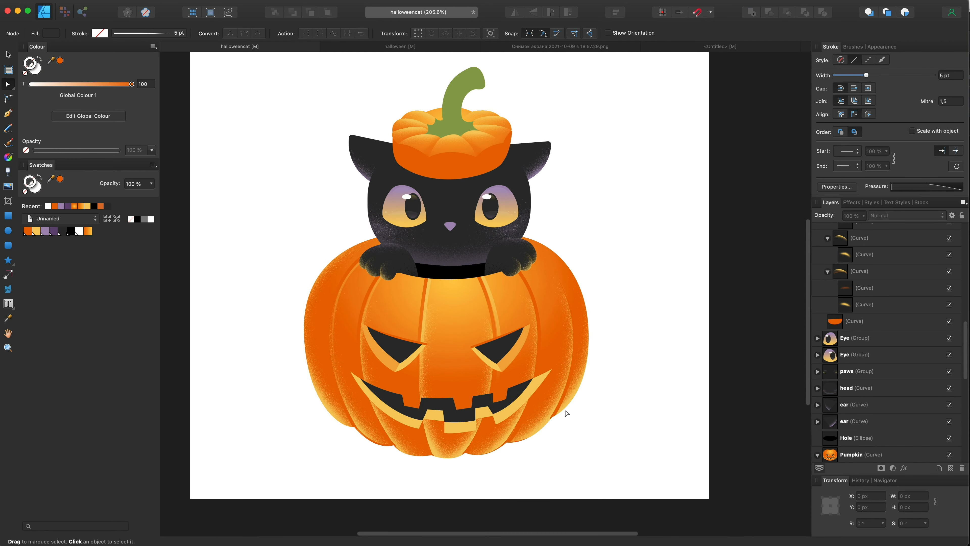
{"action": "scroll", "coordinate": [556, 403], "scroll_direction": "up", "scroll_amount": 10}
{"action": "left_click", "coordinate": [554, 420]}
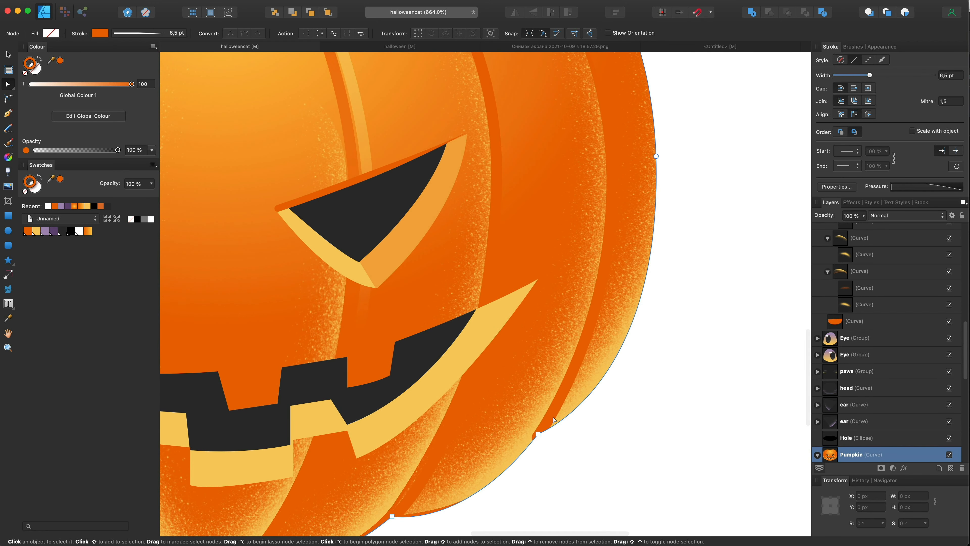
{"action": "left_click", "coordinate": [550, 420]}
{"action": "left_click", "coordinate": [547, 420]}
{"action": "mouse_move", "coordinate": [547, 419]}
{"action": "left_mouse_down"}
{"action": "mouse_move", "coordinate": [550, 405]}
{"action": "mouse_move", "coordinate": [528, 393]}
{"action": "mouse_move", "coordinate": [546, 421]}
{"action": "left_mouse_up"}
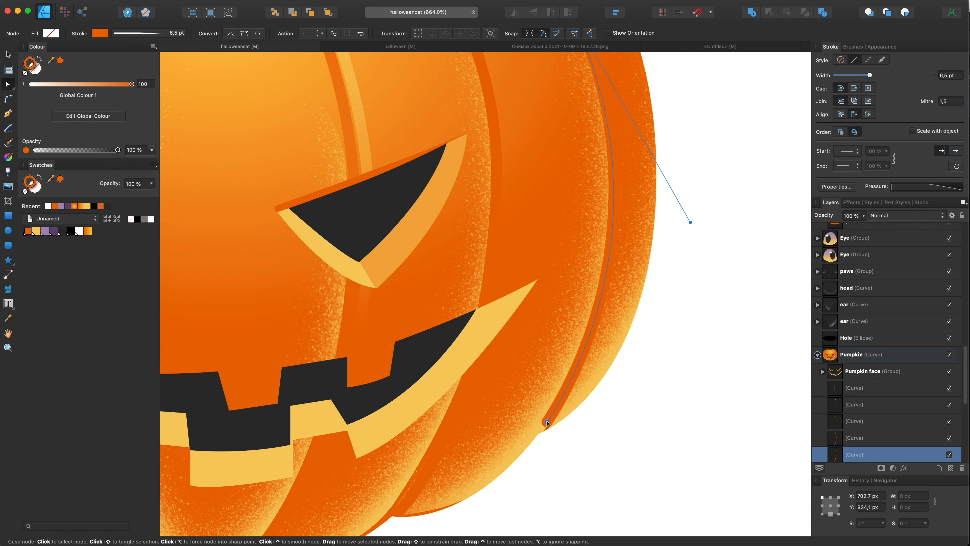
{"action": "key", "text": "BackSpace"}
{"action": "scroll", "coordinate": [553, 415], "scroll_direction": "down", "scroll_amount": 4}
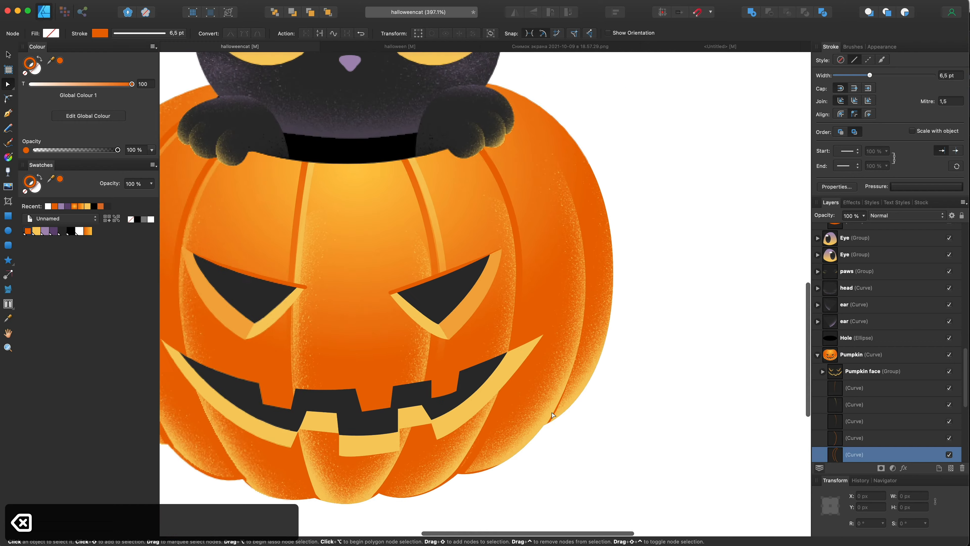
Delete the dark orange groove lines on the left side and on both sides of the centre of the big pumpkin
{"action": "scroll", "coordinate": [553, 415], "scroll_direction": "down", "scroll_amount": 6}
{"action": "scroll", "coordinate": [383, 383], "scroll_direction": "up", "scroll_amount": 4}
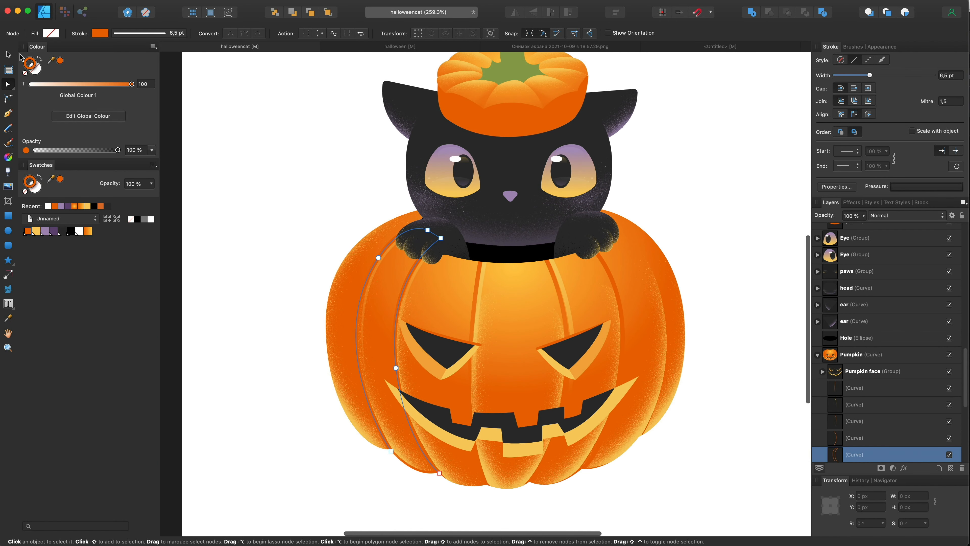
{"action": "left_click", "coordinate": [9, 54]}
{"action": "key", "text": "BackSpace"}
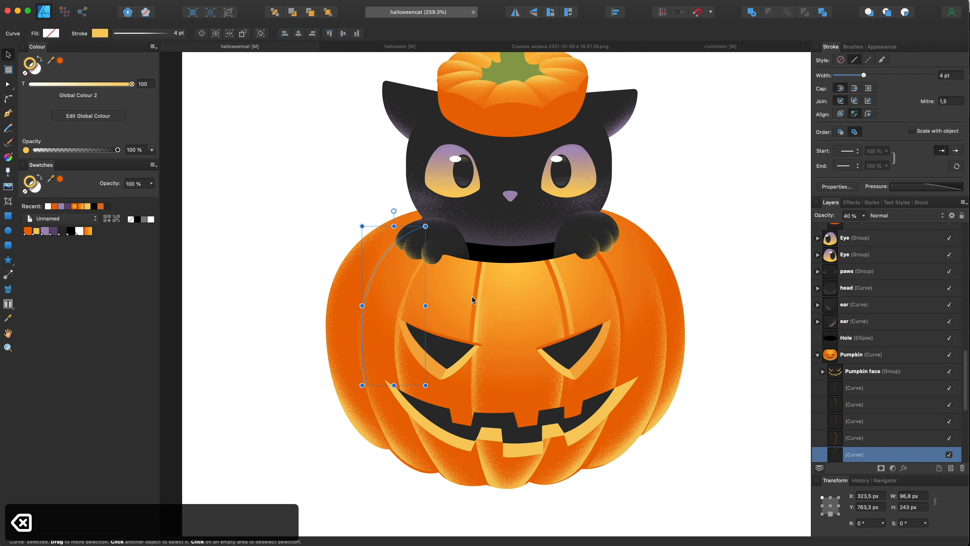
{"action": "left_click", "coordinate": [476, 303]}
{"action": "key", "text": "BackSpace"}
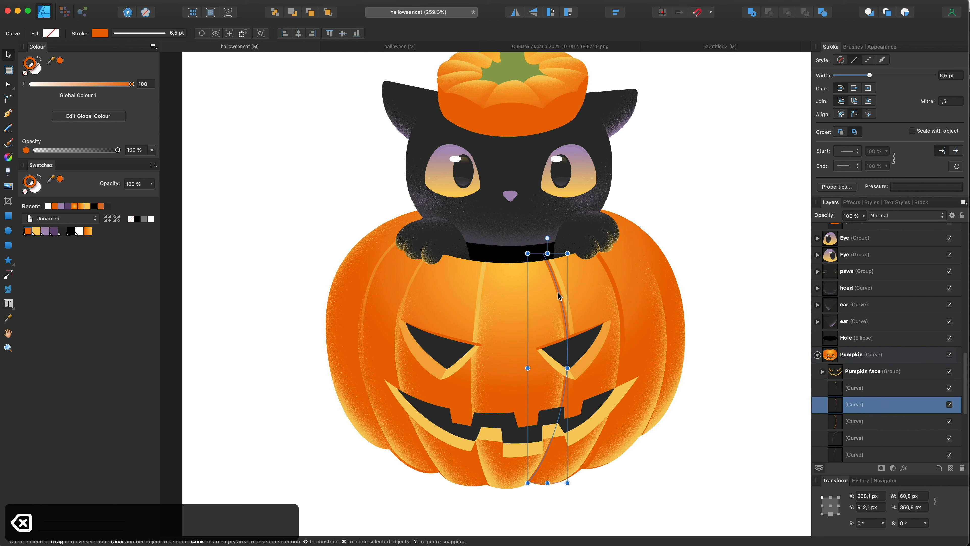
{"action": "key", "text": "BackSpace"}
{"action": "key", "text": "BackSpace"}
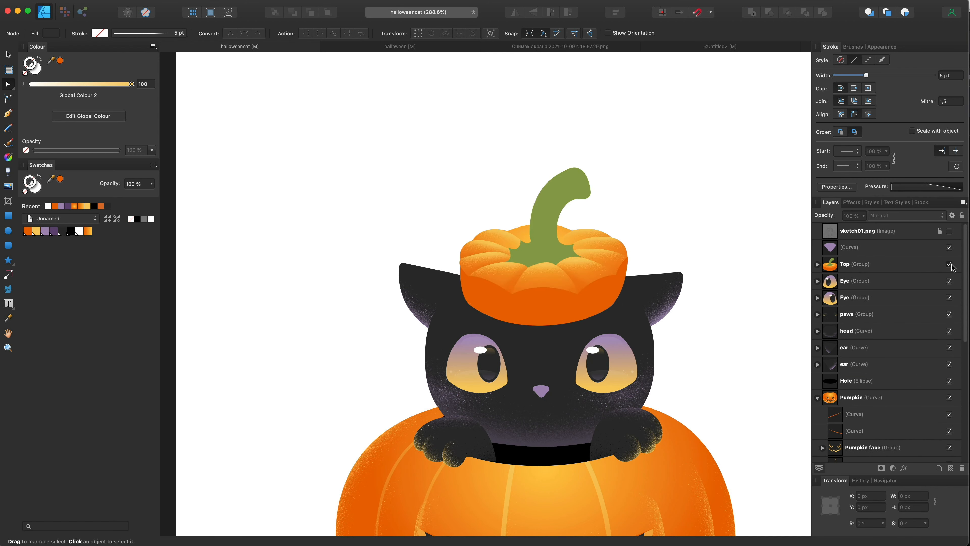
Trace the stem's dark cut end and its pointed notch as a closed Pen curve over the sketch01.png reference, and hide the sketch again
{"action": "left_click", "coordinate": [949, 264]}
{"action": "left_click", "coordinate": [949, 264]}
{"action": "left_click", "coordinate": [949, 230]}
{"action": "scroll", "coordinate": [573, 207], "scroll_direction": "up", "scroll_amount": 5}
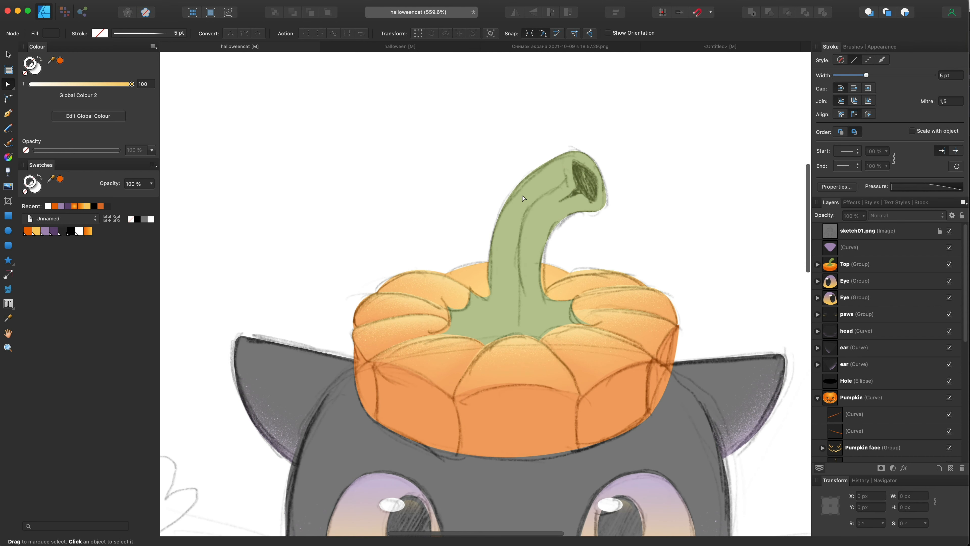
{"action": "left_click", "coordinate": [8, 113]}
{"action": "scroll", "coordinate": [573, 191], "scroll_direction": "up", "scroll_amount": 4}
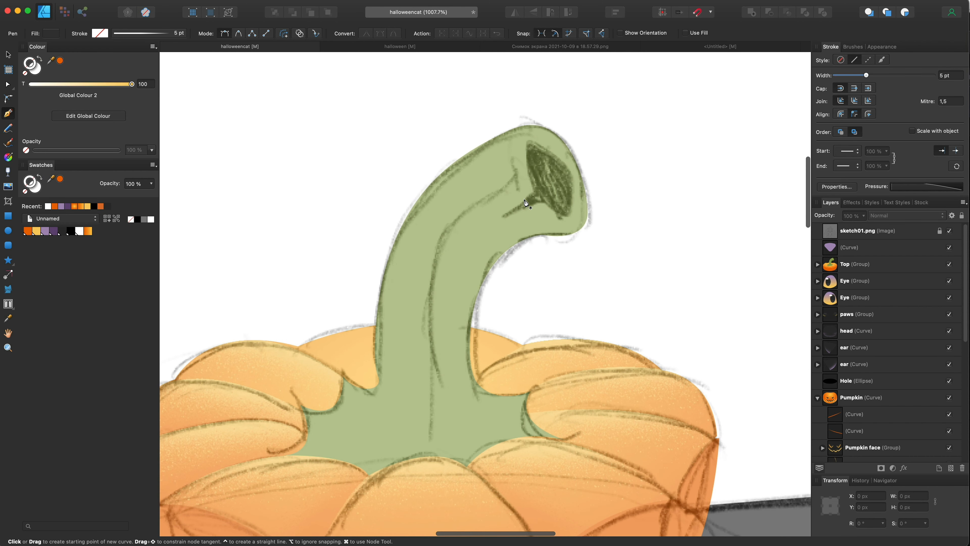
{"action": "left_click", "coordinate": [545, 201]}
{"action": "left_click_drag", "start_coordinate": [576, 217], "coordinate": [580, 211]}
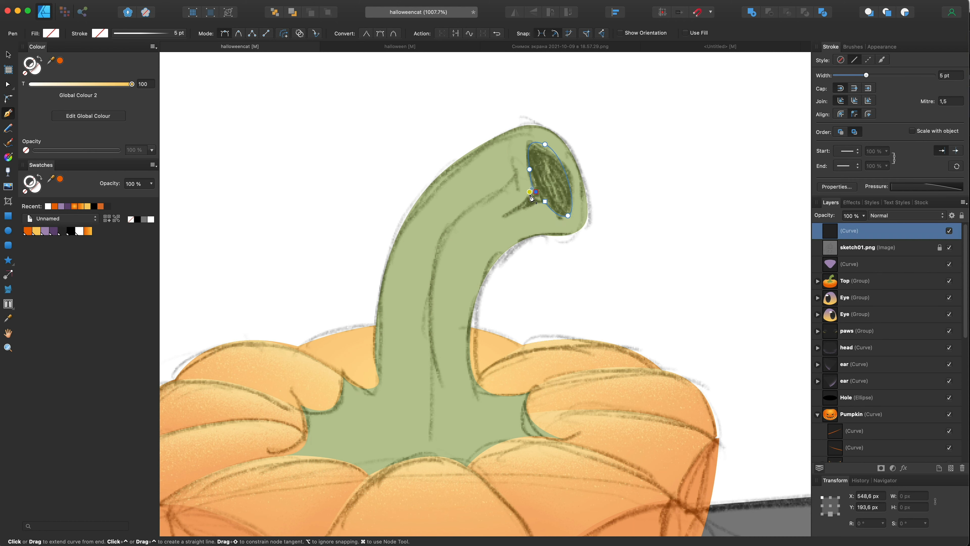
{"action": "left_click_drag", "start_coordinate": [491, 222], "coordinate": [490, 221]}
{"action": "left_click", "coordinate": [501, 215], "text": "alt"}
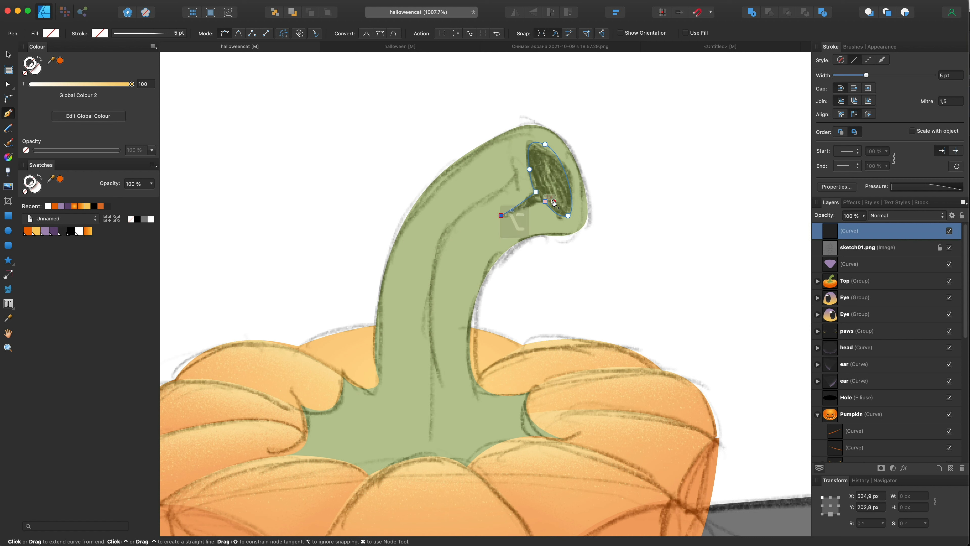
{"action": "left_click", "coordinate": [949, 247]}
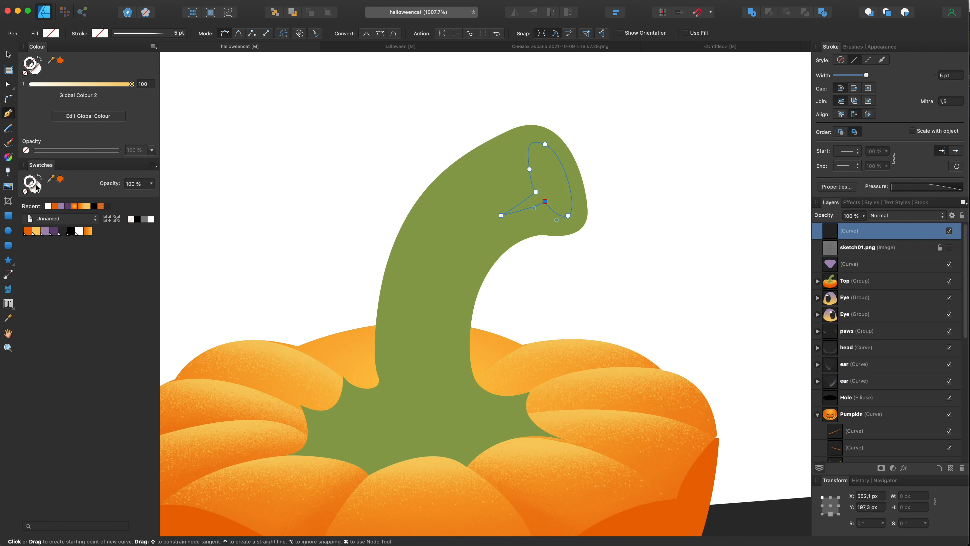
Fill the hollow shape at the stem's tip with the stem's green, darkened to H 74, S 31, L 36
{"action": "left_click_drag", "start_coordinate": [50, 178], "coordinate": [387, 312]}
{"action": "left_click", "coordinate": [61, 179]}
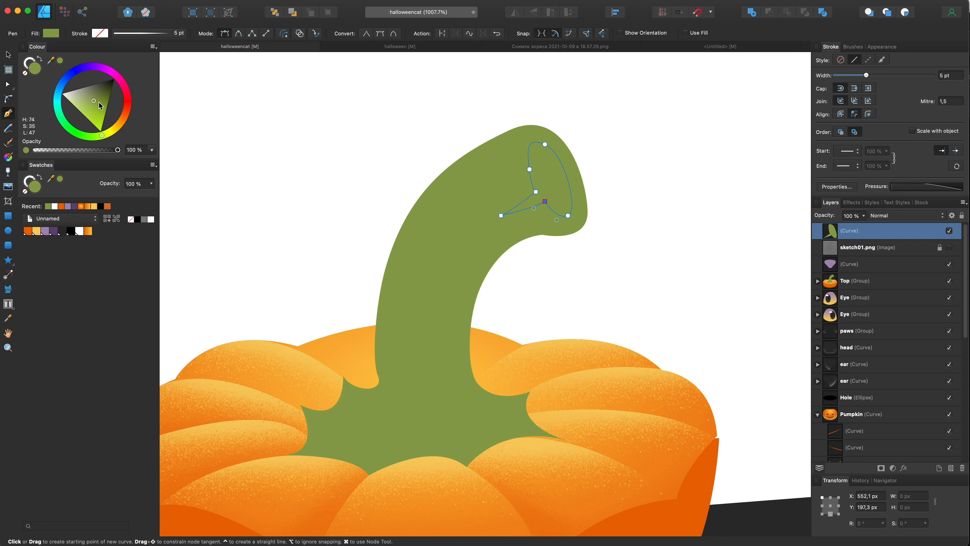
{"action": "left_click_drag", "start_coordinate": [99, 106], "coordinate": [98, 93]}
Nest the dark green hollow shape inside the stem curve of the Top group
{"action": "scroll", "coordinate": [282, 184], "scroll_direction": "down", "scroll_amount": 5}
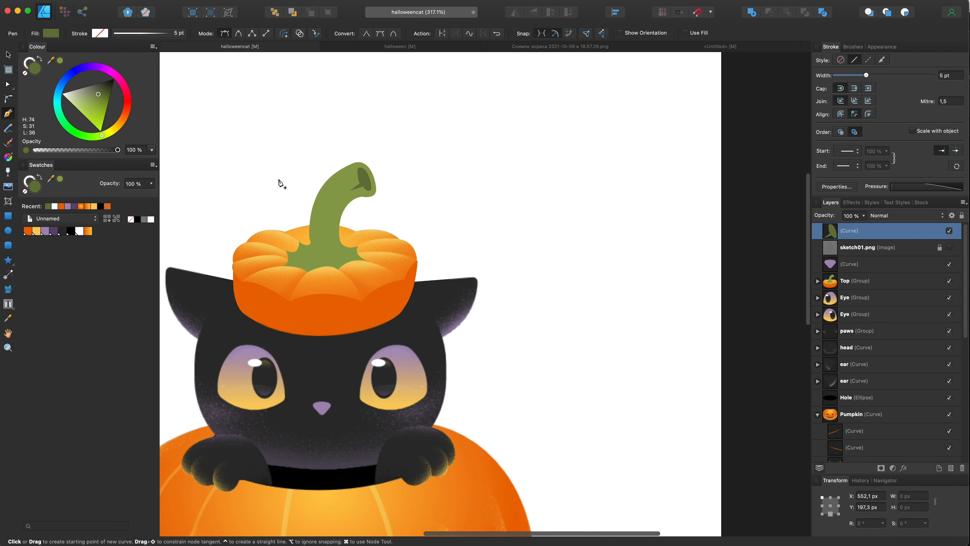
{"action": "scroll", "coordinate": [281, 184], "scroll_direction": "down", "scroll_amount": 3}
{"action": "scroll", "coordinate": [280, 184], "scroll_direction": "up", "scroll_amount": 6}
{"action": "scroll", "coordinate": [268, 186], "scroll_direction": "up", "scroll_amount": 2}
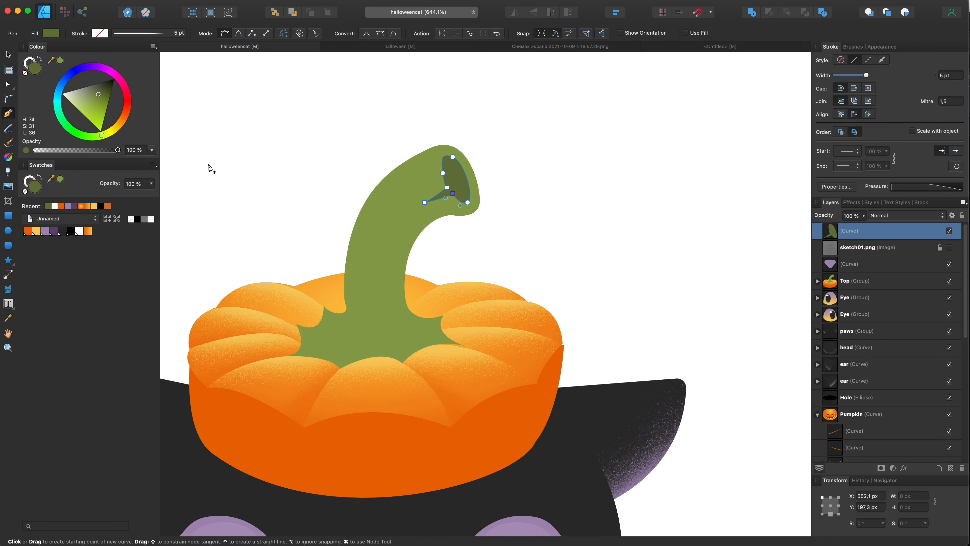
{"action": "left_click_drag", "start_coordinate": [866, 234], "coordinate": [838, 281]}
{"action": "double_click", "coordinate": [817, 282]}
{"action": "left_click", "coordinate": [818, 282]}
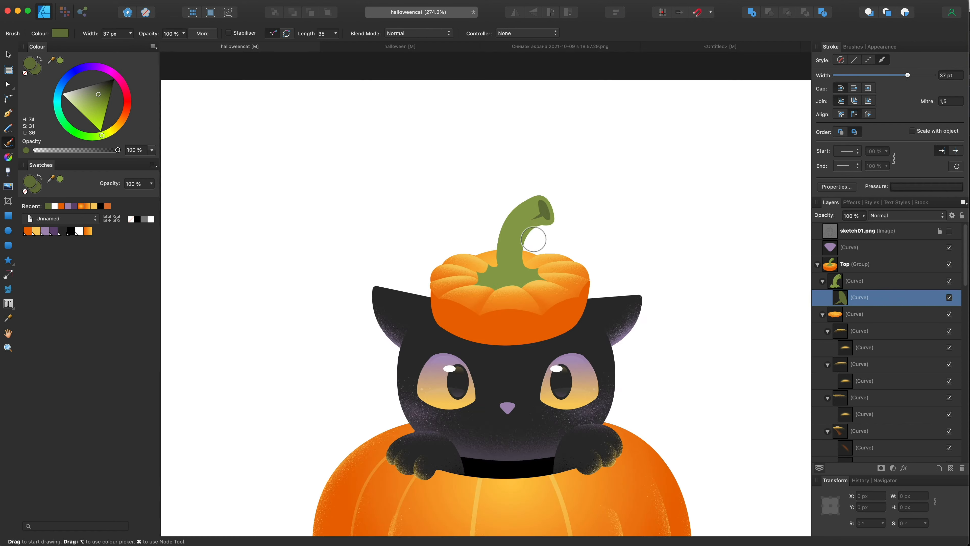
Try painting a dark green 37 pt brush stroke at the base of the stem, and undo it
{"action": "scroll", "coordinate": [540, 238], "scroll_direction": "up", "scroll_amount": 3}
{"action": "left_click_drag", "start_coordinate": [522, 278], "coordinate": [532, 289]}
{"action": "key", "text": "super+z"}
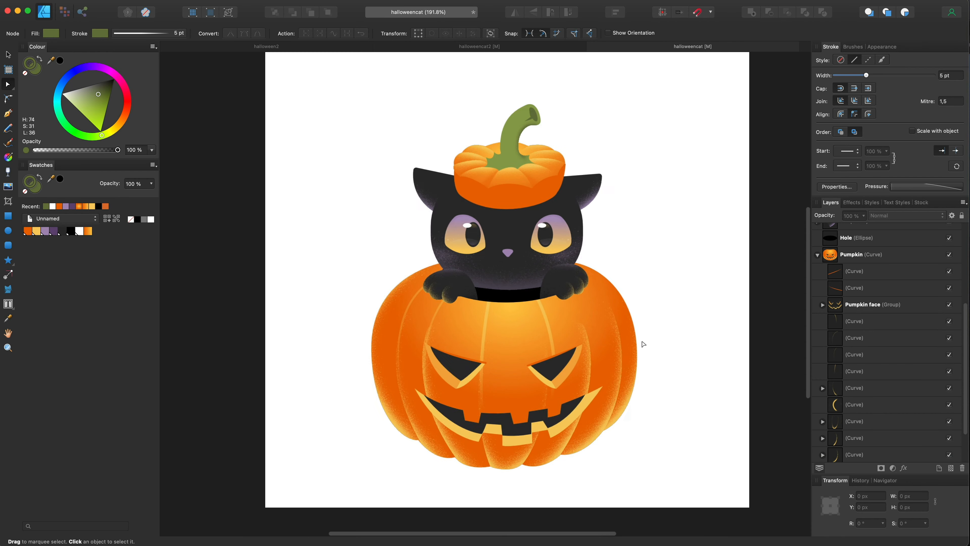
Set the layer opacity of the purple shading stroke along the bottom of the cat's head to 75%
{"action": "scroll", "coordinate": [488, 263], "scroll_direction": "up", "scroll_amount": 2}
{"action": "scroll", "coordinate": [488, 264], "scroll_direction": "up", "scroll_amount": 2}
{"action": "left_click", "coordinate": [525, 259]}
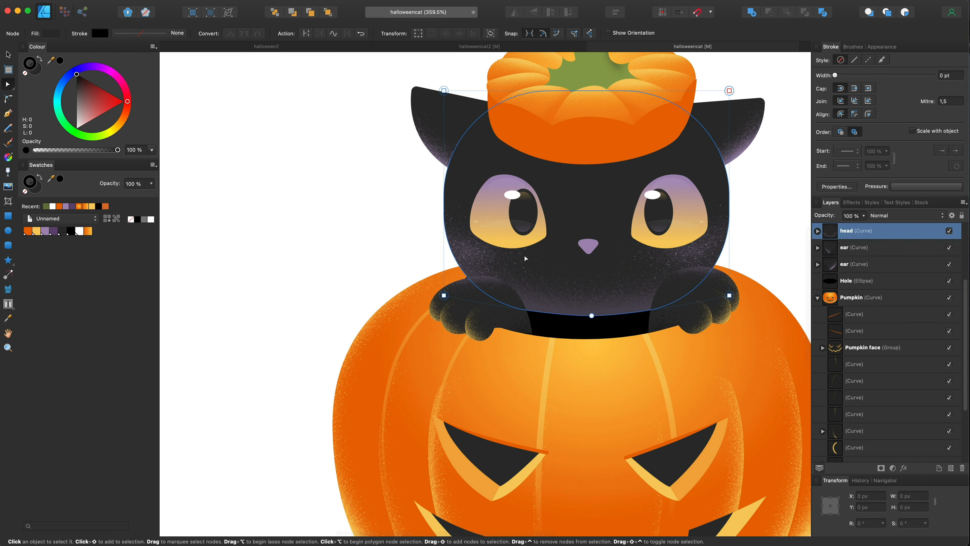
{"action": "scroll", "coordinate": [553, 272], "scroll_direction": "up", "scroll_amount": 3}
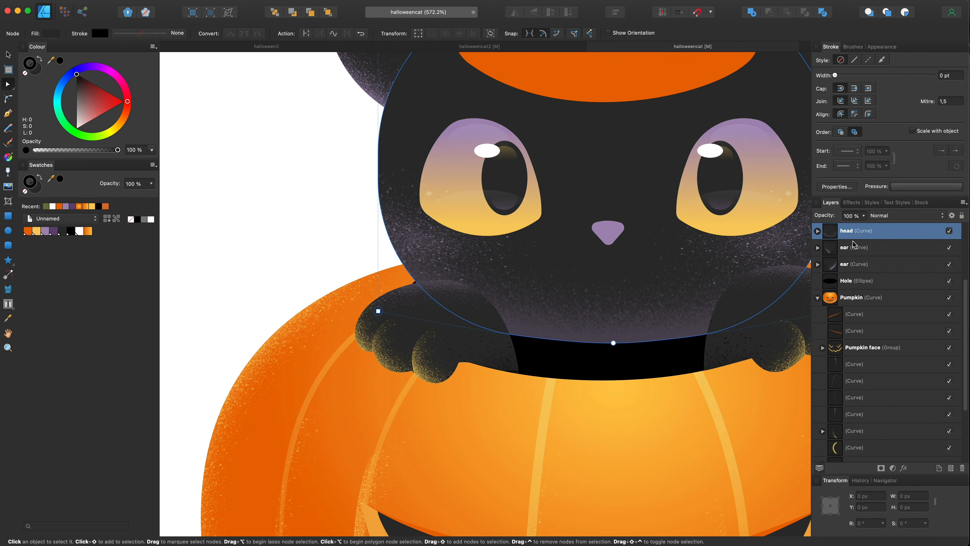
{"action": "left_click", "coordinate": [817, 231]}
{"action": "left_click", "coordinate": [872, 280]}
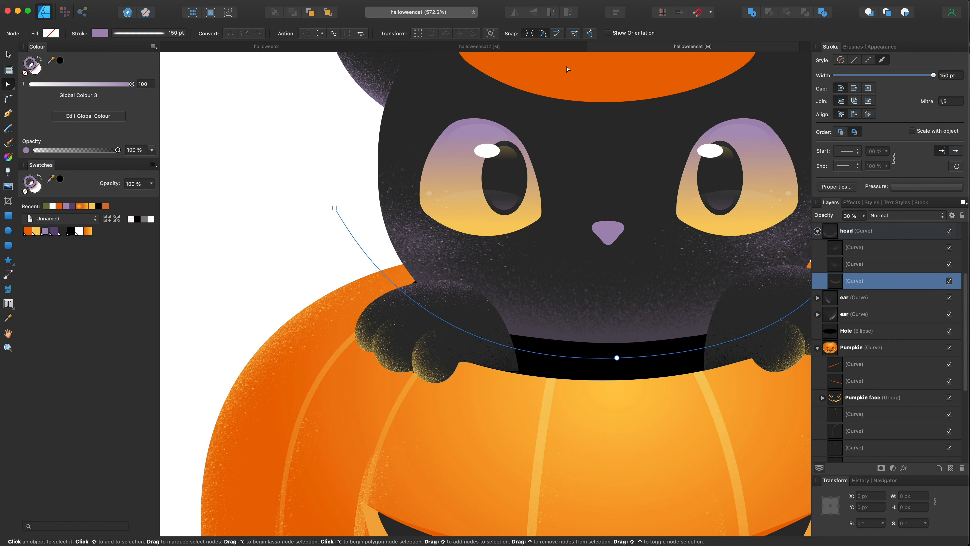
{"action": "left_click_drag", "start_coordinate": [864, 216], "coordinate": [900, 228]}
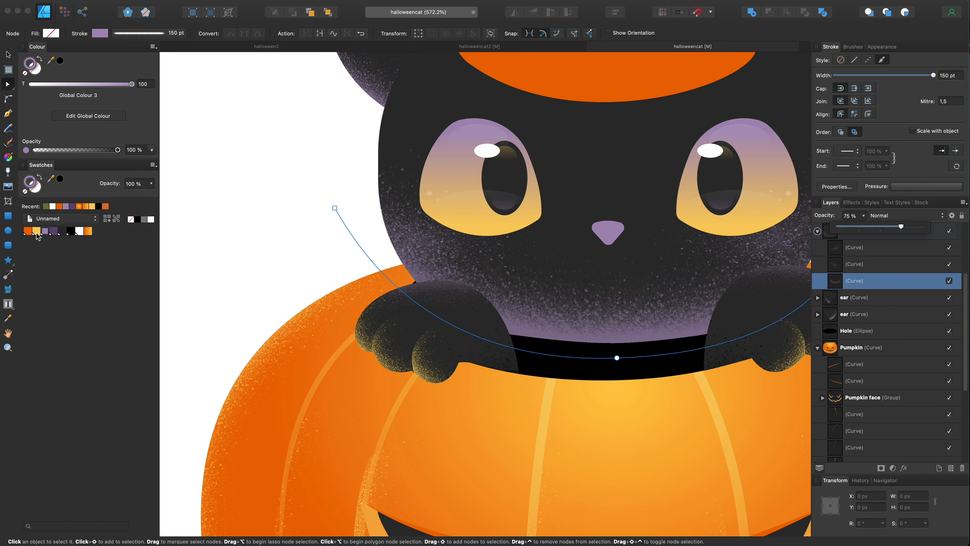
Recolour the head's bottom shading stroke orange with Global Colour 1 and set its colour opacity to 62%
{"action": "left_click", "coordinate": [27, 231]}
{"action": "scroll", "coordinate": [338, 209], "scroll_direction": "down", "scroll_amount": 8}
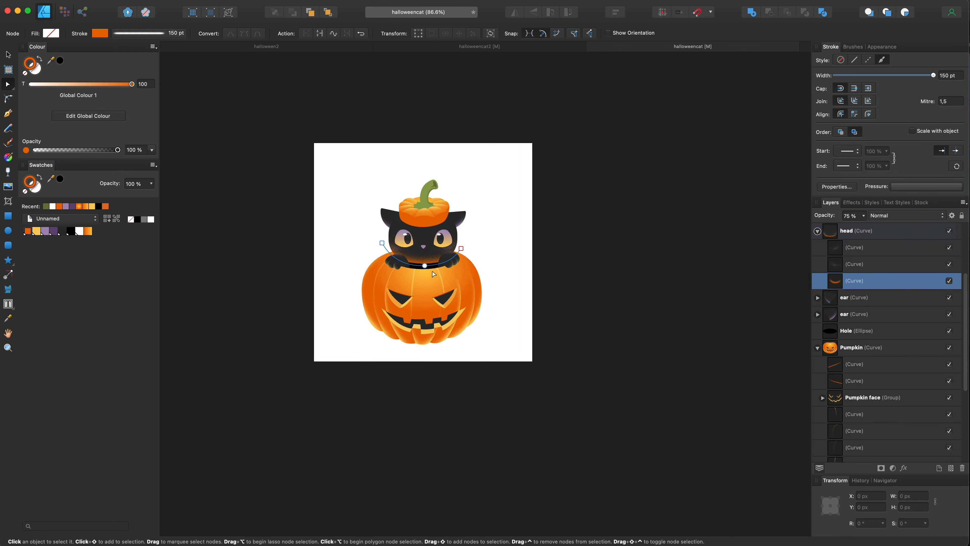
{"action": "scroll", "coordinate": [432, 271], "scroll_direction": "up", "scroll_amount": 5}
{"action": "left_click", "coordinate": [96, 150]}
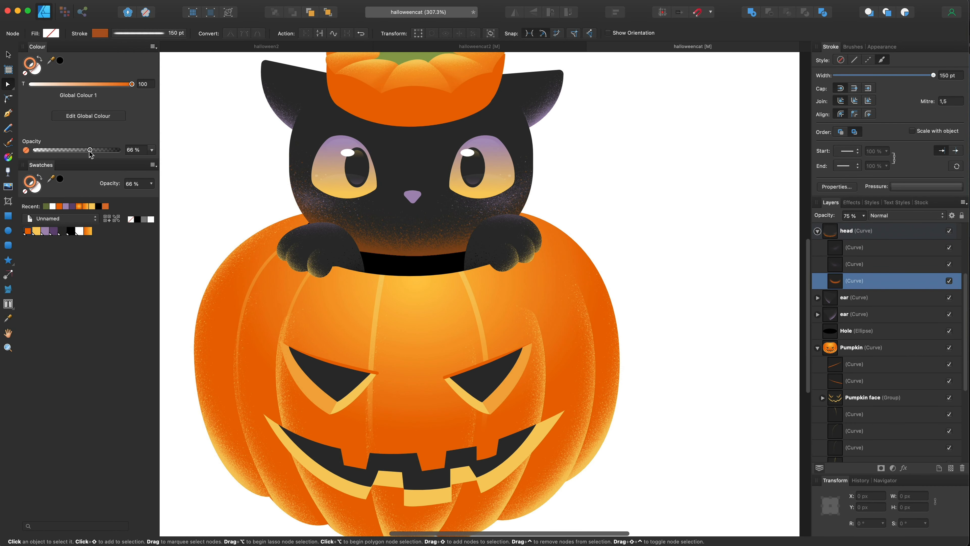
{"action": "scroll", "coordinate": [426, 221], "scroll_direction": "down", "scroll_amount": 5}
{"action": "scroll", "coordinate": [288, 271], "scroll_direction": "up", "scroll_amount": 6}
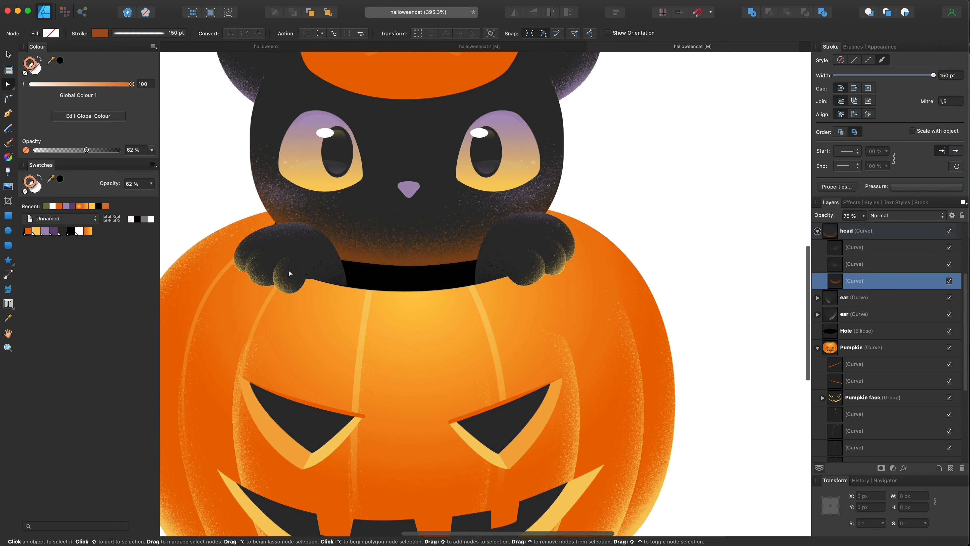
Recolour all six shading strokes inside the three toes of the left-hand paw orange with Global Colour 1
{"action": "left_click", "coordinate": [280, 284]}
{"action": "left_click", "coordinate": [288, 290]}
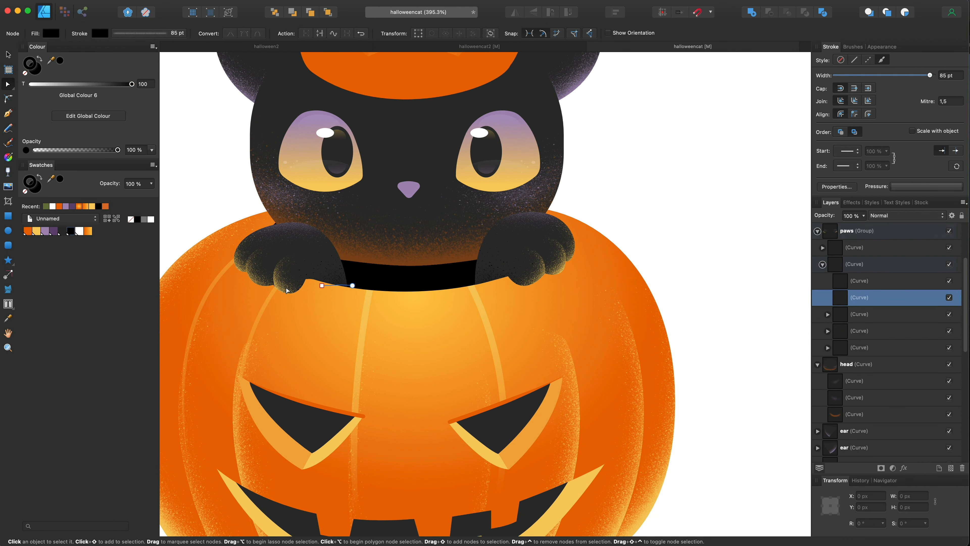
{"action": "left_click", "coordinate": [827, 347]}
{"action": "left_click", "coordinate": [827, 330]}
{"action": "left_click", "coordinate": [828, 330]}
{"action": "left_click", "coordinate": [828, 314]}
{"action": "left_click", "coordinate": [828, 365]}
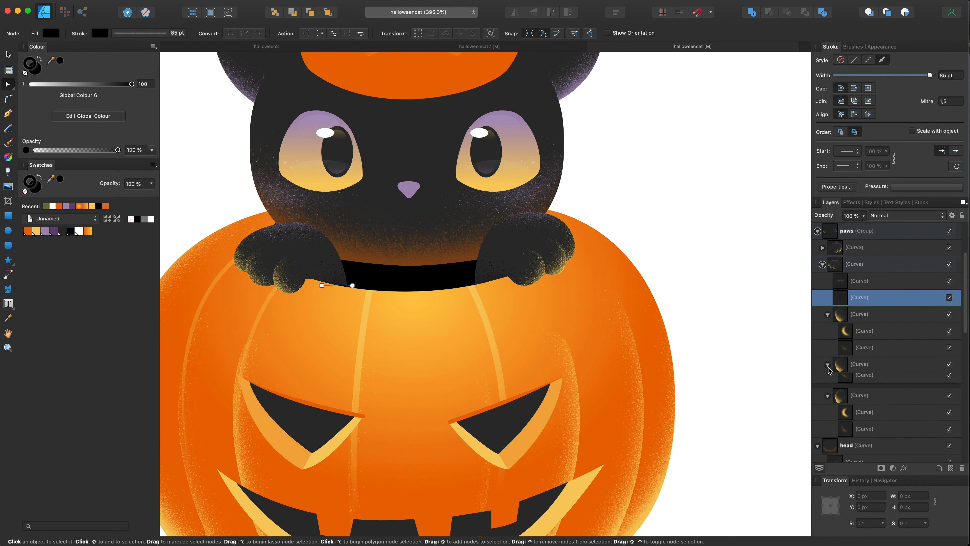
{"action": "left_click", "coordinate": [871, 431]}
{"action": "left_click", "coordinate": [870, 447], "text": "super"}
{"action": "left_click", "coordinate": [870, 397], "text": "super"}
{"action": "left_click", "coordinate": [871, 380], "text": "super"}
{"action": "left_click", "coordinate": [875, 346], "text": "super"}
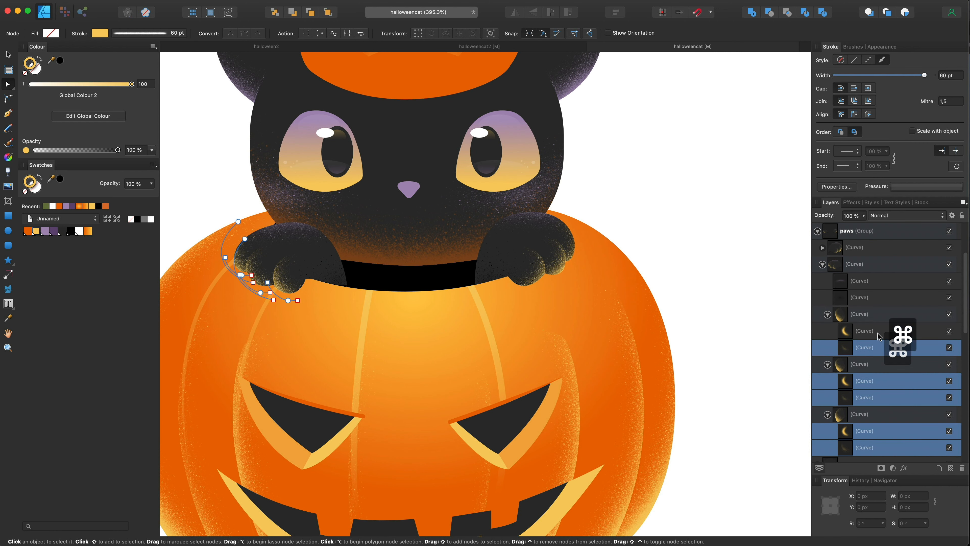
{"action": "left_click", "coordinate": [878, 332], "text": "super"}
Recolour all six shading strokes inside the three toes of the right-hand paw orange with Global Colour 1
{"action": "scroll", "coordinate": [602, 285], "scroll_direction": "left", "scroll_amount": 5}
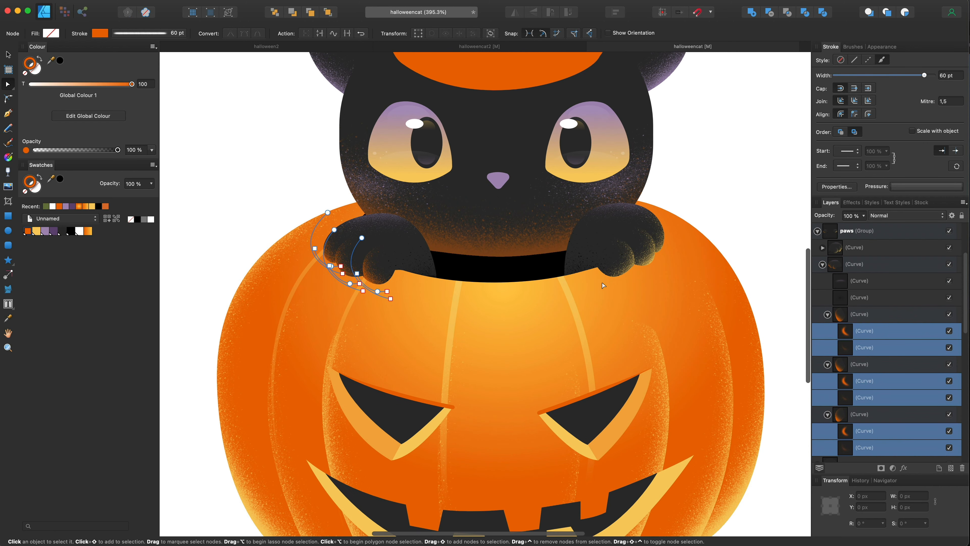
{"action": "left_click", "coordinate": [628, 269]}
{"action": "left_click", "coordinate": [822, 248]}
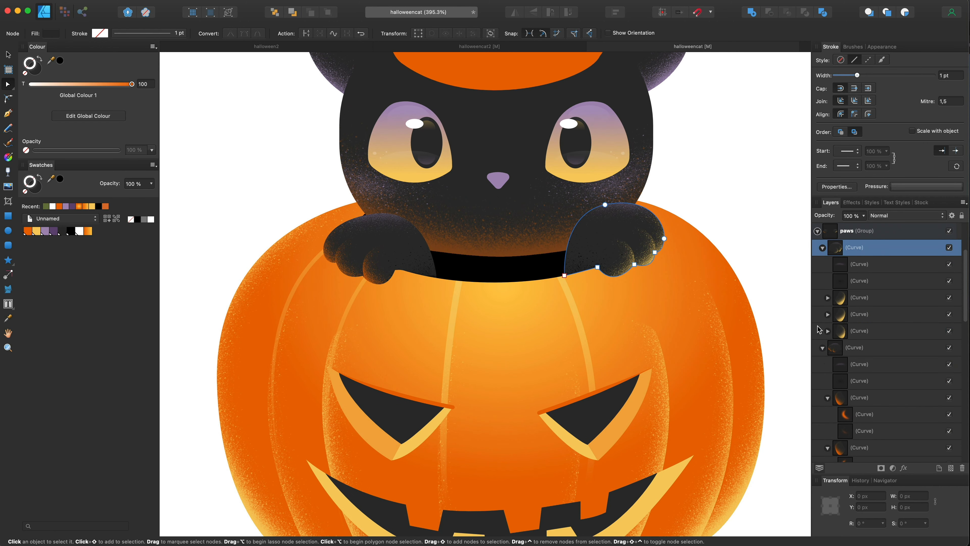
{"action": "left_click", "coordinate": [899, 316]}
{"action": "left_click", "coordinate": [896, 330], "text": "super"}
{"action": "left_click", "coordinate": [895, 364], "text": "super"}
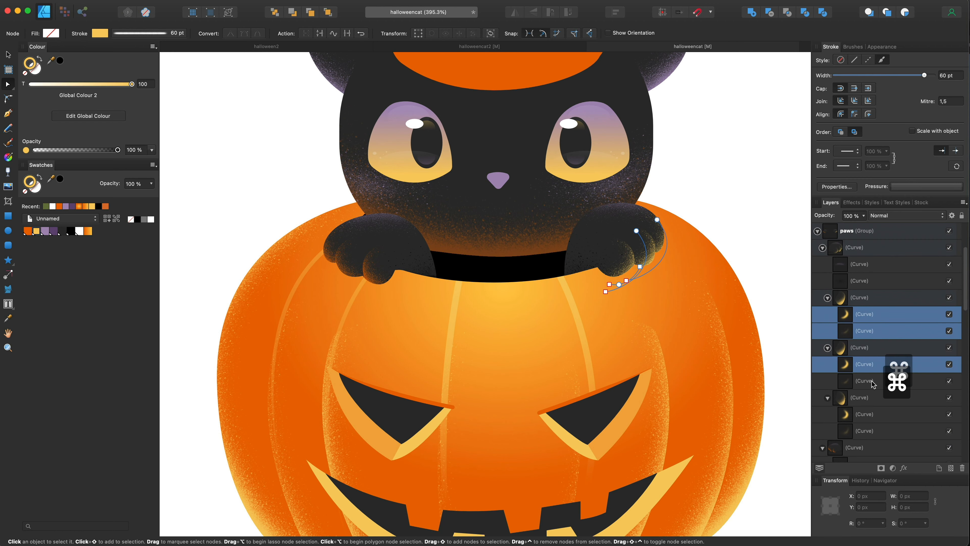
{"action": "left_click", "coordinate": [894, 381], "text": "super"}
{"action": "left_click", "coordinate": [891, 414], "text": "super"}
{"action": "left_click", "coordinate": [890, 431], "text": "super"}
{"action": "left_click", "coordinate": [28, 232]}
Draw a green circle about 36,6 px wide just below the left of the cat's nose and remove its stroke
{"action": "scroll", "coordinate": [335, 174], "scroll_direction": "down", "scroll_amount": 5}
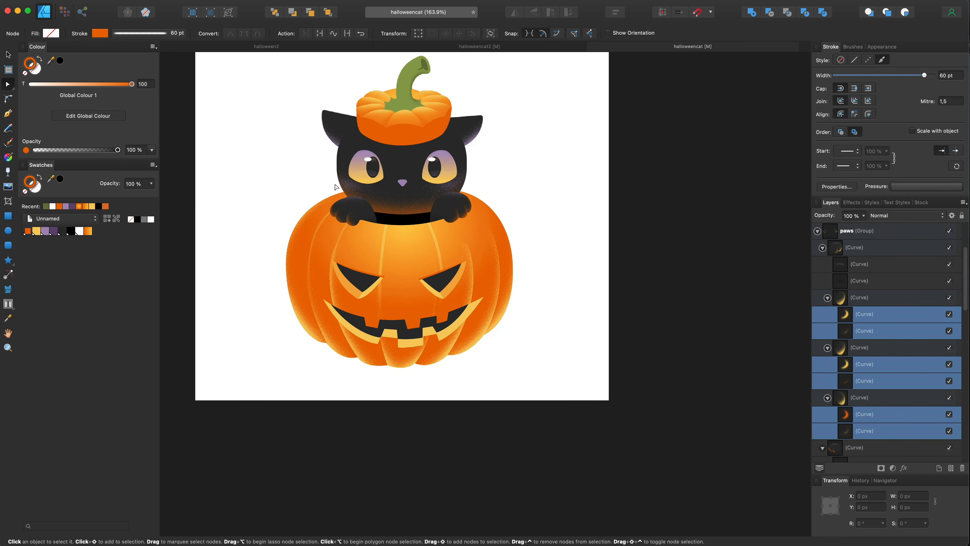
{"action": "scroll", "coordinate": [335, 174], "scroll_direction": "up", "scroll_amount": 3}
{"action": "left_click", "coordinate": [230, 182]}
{"action": "left_click_drag", "start_coordinate": [476, 300], "coordinate": [553, 358]}
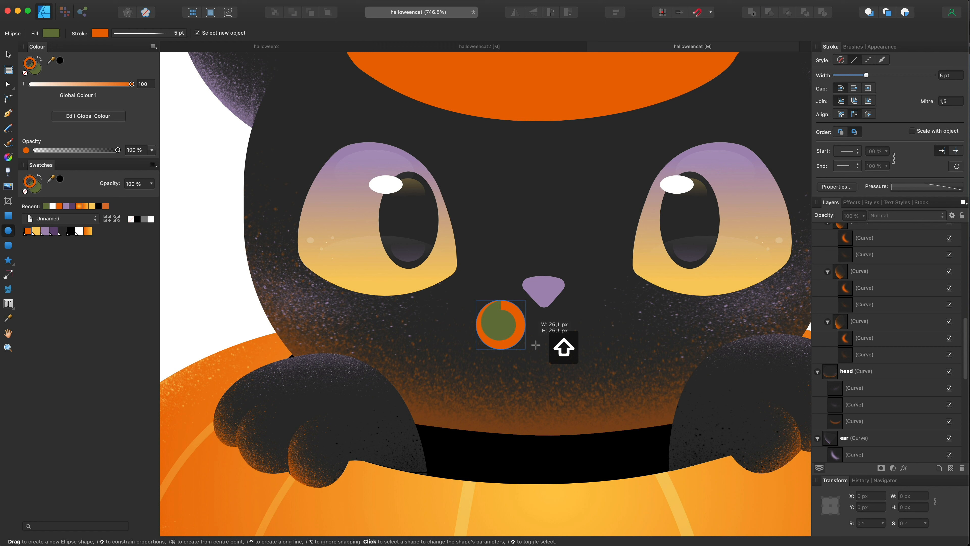
{"action": "left_click", "coordinate": [25, 192]}
{"action": "left_click", "coordinate": [39, 190]}
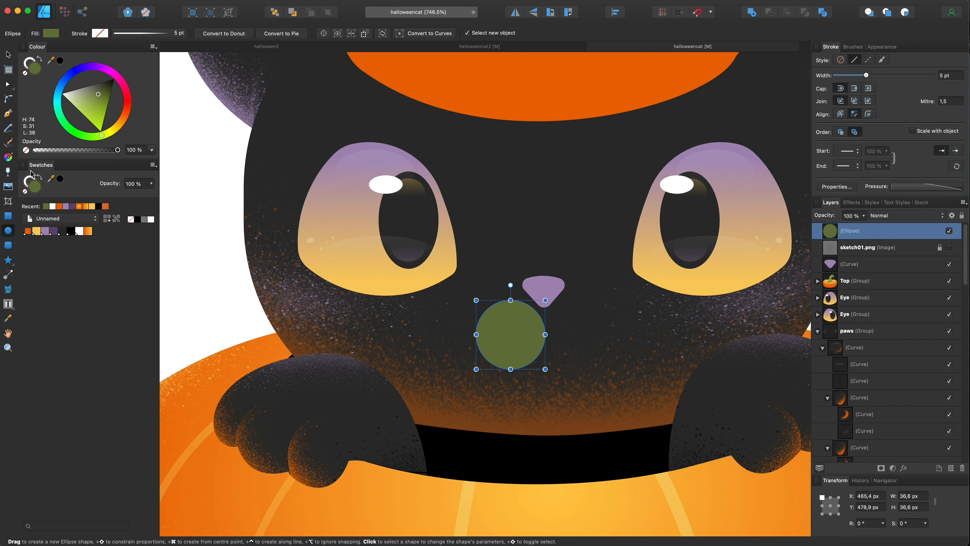
Paint a curved 37 pt brush stroke just below the green circle and nest it inside the circle's layer
{"action": "left_click", "coordinate": [8, 143]}
{"action": "mouse_move", "coordinate": [522, 379]}
{"action": "left_mouse_down"}
{"action": "mouse_move", "coordinate": [487, 392]}
{"action": "mouse_move", "coordinate": [466, 382]}
{"action": "left_mouse_up"}
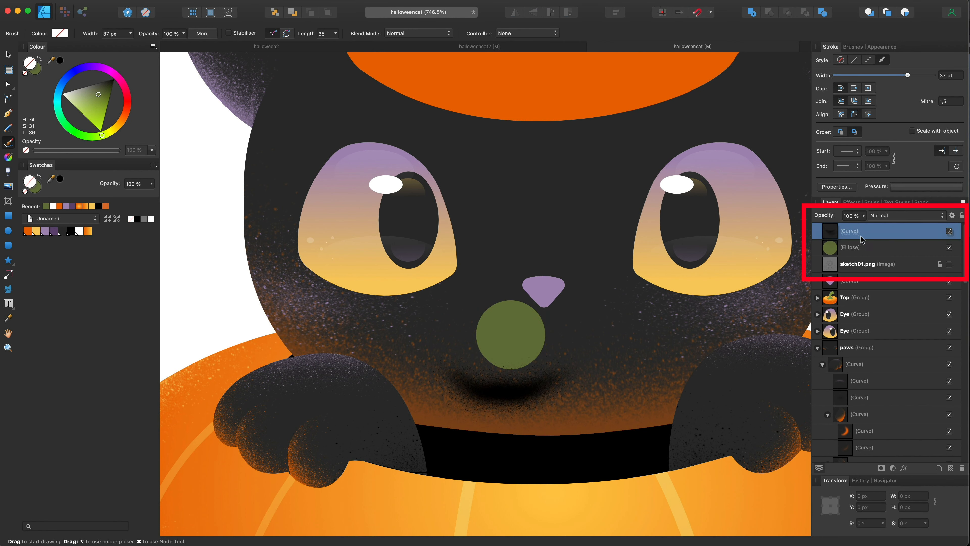
{"action": "mouse_move", "coordinate": [861, 238]}
{"action": "left_mouse_down"}
{"action": "mouse_move", "coordinate": [874, 256]}
{"action": "mouse_move", "coordinate": [854, 255]}
{"action": "left_mouse_up"}
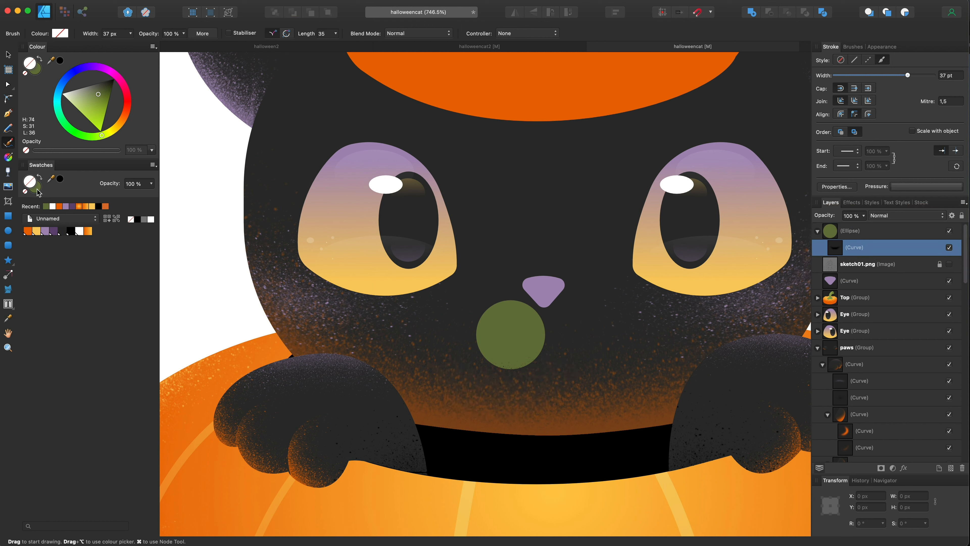
Make the circle's fill fully transparent and colour its nested brush stroke yellow with Global Colour 2
{"action": "left_click", "coordinate": [28, 232]}
{"action": "left_click", "coordinate": [8, 55]}
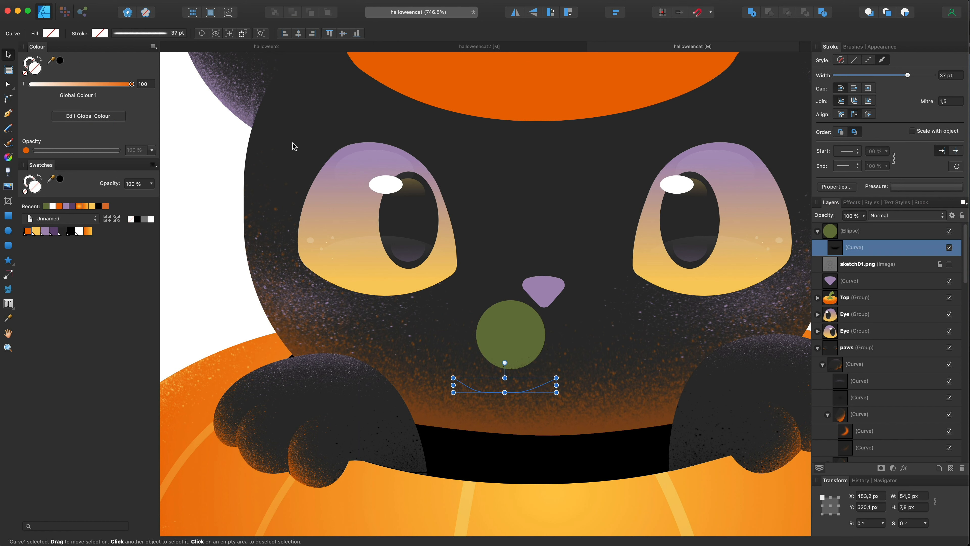
{"action": "left_click", "coordinate": [872, 232]}
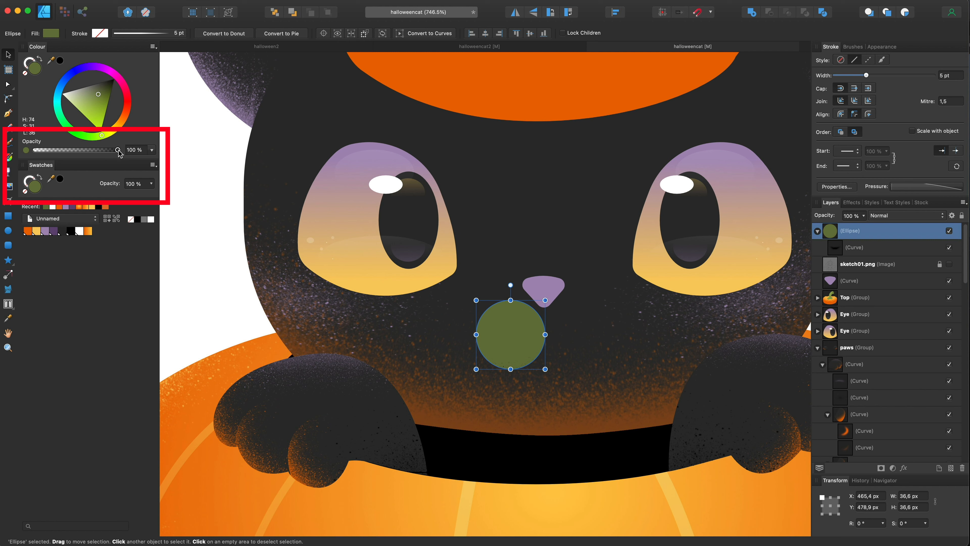
{"action": "left_click_drag", "start_coordinate": [117, 150], "coordinate": [32, 150]}
{"action": "left_click", "coordinate": [872, 250]}
{"action": "key", "text": "super+z"}
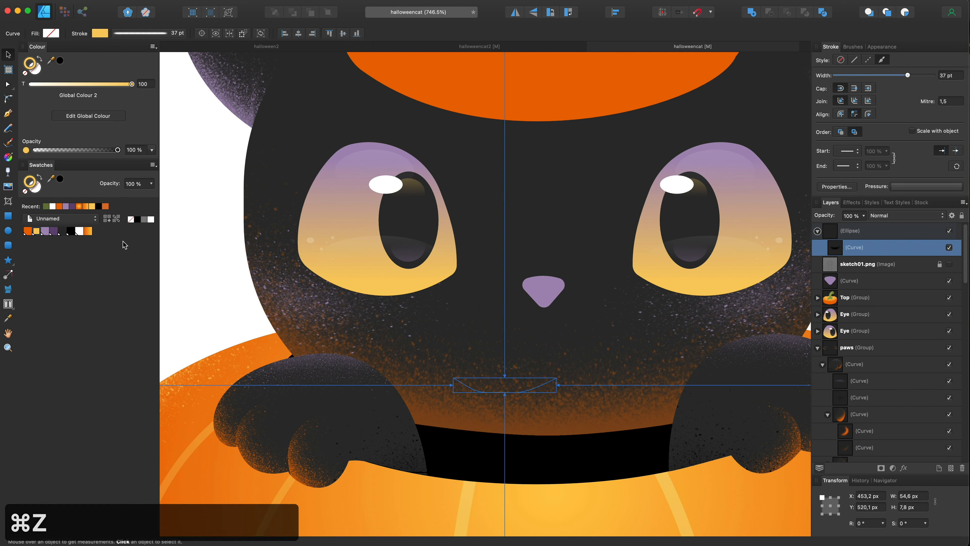
Nudge the nested shading stroke up and right to X 458,2 px, Y 512,1 px, against the circle's lower edge
{"action": "key", "text": "Up"}
{"action": "key", "text": "Up"}
{"action": "key", "text": "Up"}
{"action": "key", "text": "Up"}
{"action": "key", "text": "Up"}
{"action": "key", "text": "Up"}
{"action": "key", "text": "Up"}
{"action": "key", "text": "Up"}
{"action": "key", "text": "Up"}
{"action": "key", "text": "Down"}
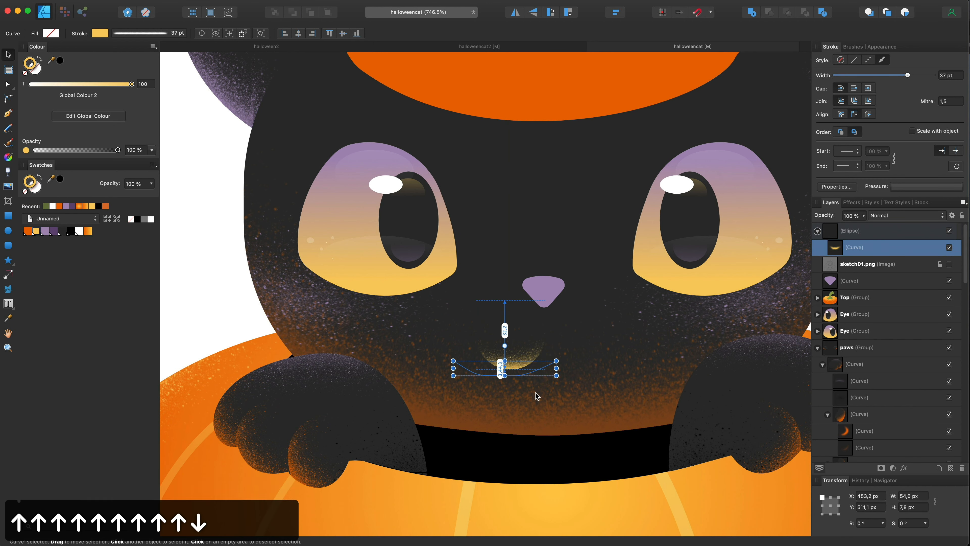
{"action": "key", "text": "Down"}
{"action": "key", "text": "Right"}
{"action": "key", "text": "Right"}
{"action": "key", "text": "Right"}
{"action": "key", "text": "Right"}
{"action": "key", "text": "Right"}
{"action": "key", "text": "Down"}
{"action": "key", "text": "Down"}
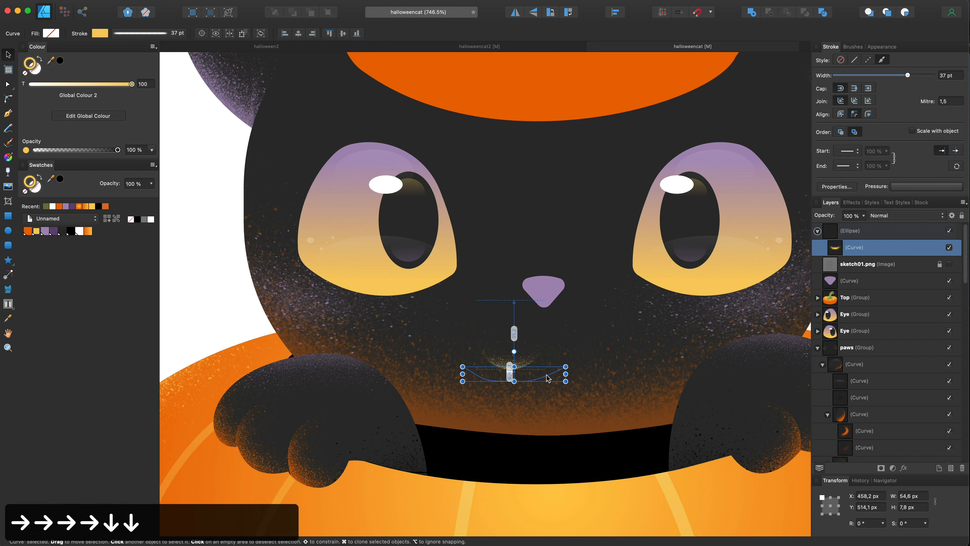
{"action": "key", "text": "Up"}
{"action": "key", "text": "Up"}
Smooth the shading stroke by deleting its extra lower nodes and lengthening the handles of the remaining bottom node
{"action": "key", "text": "a"}
{"action": "left_click", "coordinate": [511, 377]}
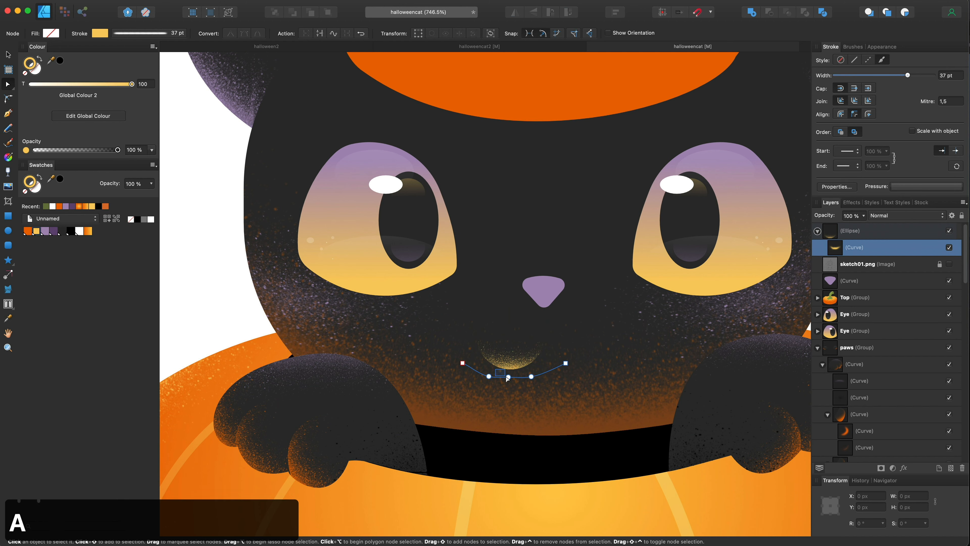
{"action": "key", "text": "BackSpace"}
{"action": "left_click", "coordinate": [489, 377]}
{"action": "key", "text": "BackSpace"}
{"action": "mouse_move", "coordinate": [531, 376]}
{"action": "left_mouse_down"}
{"action": "mouse_move", "coordinate": [503, 377]}
{"action": "mouse_move", "coordinate": [543, 378]}
{"action": "left_mouse_up"}
{"action": "left_click_drag", "start_coordinate": [485, 377], "coordinate": [483, 377]}
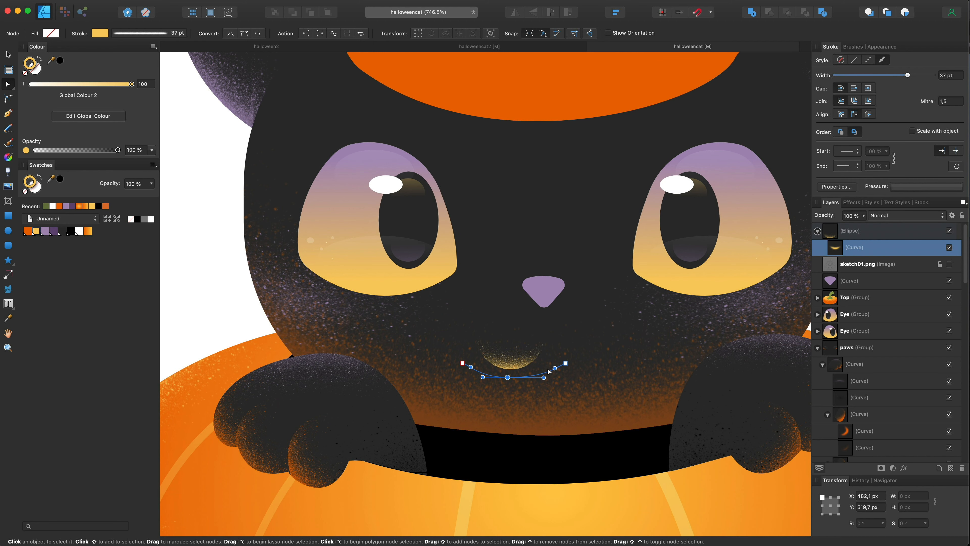
{"action": "key", "text": "v"}
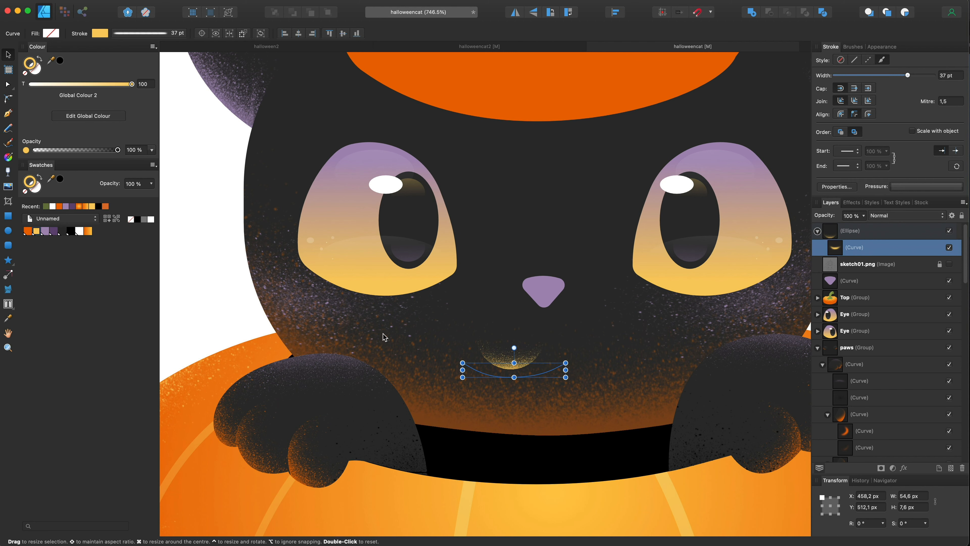
Recolour the shading stroke orange with Global Colour 1 and raise its left end node to X 454,5 px, Y 493,6 px
{"action": "left_click", "coordinate": [28, 231]}
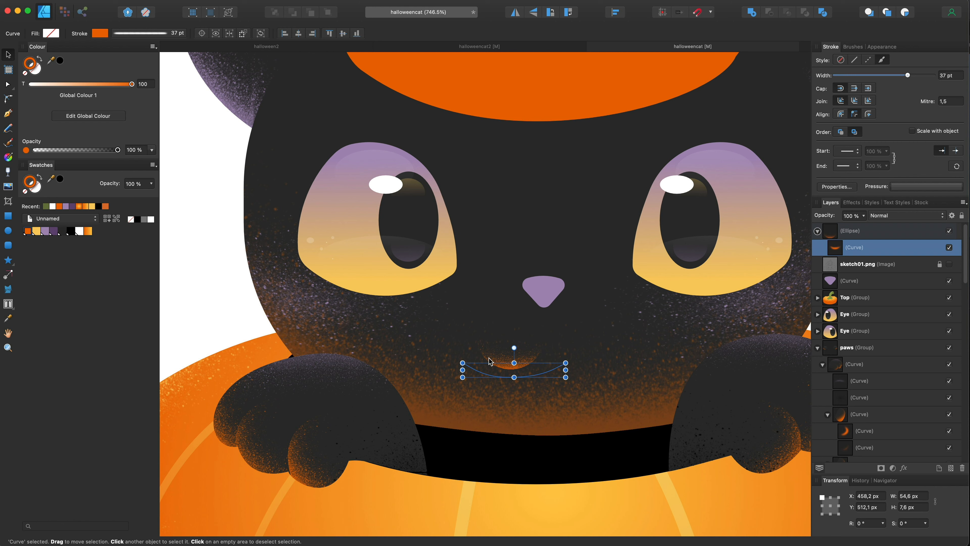
{"action": "key", "text": "a"}
{"action": "mouse_move", "coordinate": [462, 363]}
{"action": "left_mouse_down"}
{"action": "mouse_move", "coordinate": [456, 328]}
{"action": "mouse_move", "coordinate": [460, 344]}
{"action": "left_mouse_up"}
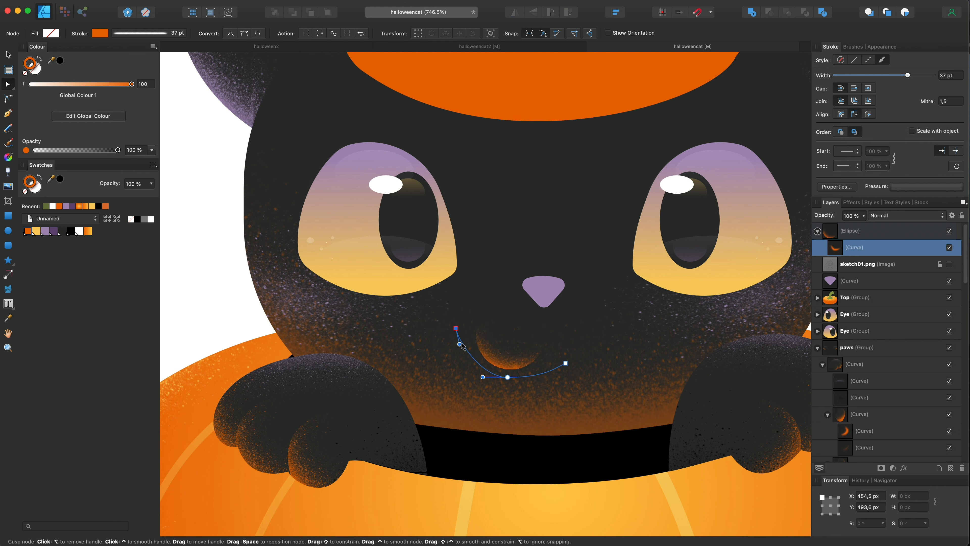
{"action": "key", "text": "v"}
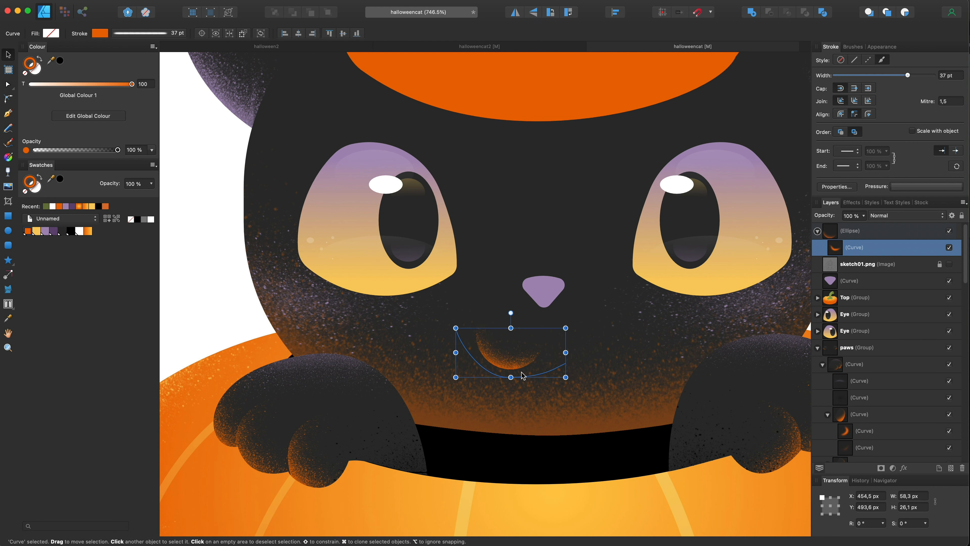
Duplicate the shaded circle horizontally to X 498,1 px, forming the other half of the cat's muzzle below the nose
{"action": "left_click", "coordinate": [515, 354]}
{"action": "left_click_drag", "start_coordinate": [514, 354], "coordinate": [576, 354]}
{"action": "key", "text": "super+0"}
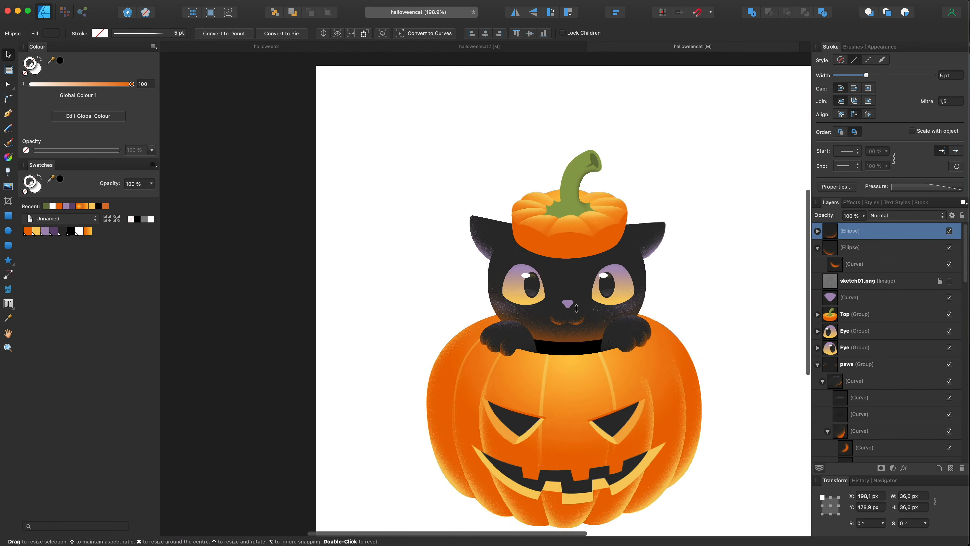
Duplicate a shaded muzzle circle to X 481 px, Y 502,7 px and size it to 38 × 29,1 px as the chin
{"action": "scroll", "coordinate": [577, 308], "scroll_direction": "up", "scroll_amount": 10}
{"action": "left_click", "coordinate": [472, 387]}
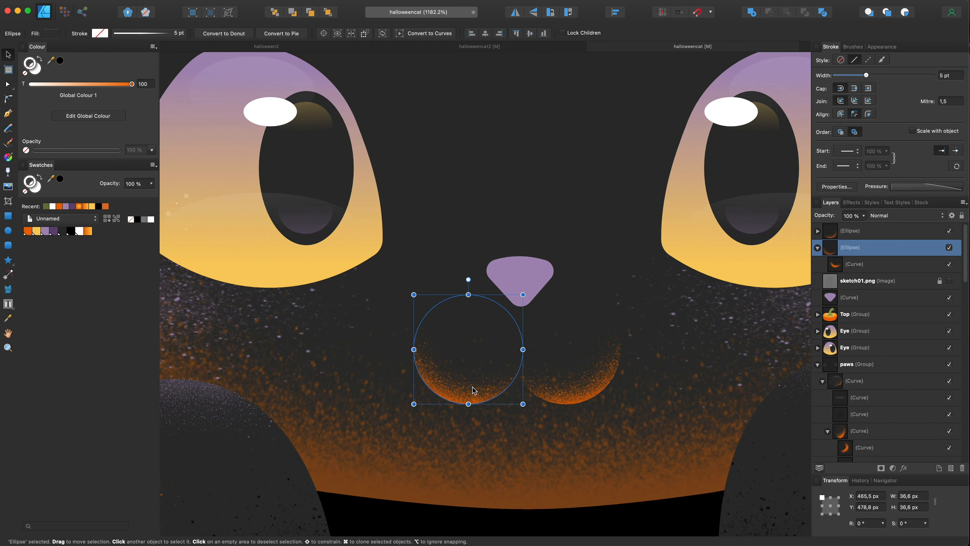
{"action": "left_click_drag", "start_coordinate": [489, 373], "coordinate": [612, 408]}
{"action": "left_click_drag", "start_coordinate": [611, 353], "coordinate": [577, 375]}
{"action": "left_click_drag", "start_coordinate": [560, 409], "coordinate": [557, 399]}
{"action": "scroll", "coordinate": [557, 401], "scroll_direction": "down", "scroll_amount": 12}
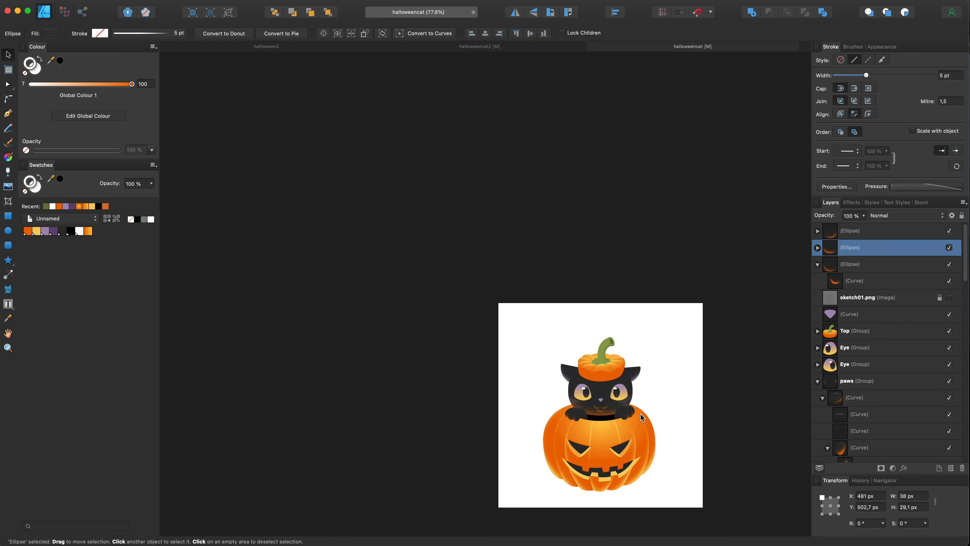
Move the three shaded muzzle ellipses together up to X 467 px, Y 463,5 px, closer beneath the nose
{"action": "scroll", "coordinate": [641, 413], "scroll_direction": "up", "scroll_amount": 7}
{"action": "left_click", "coordinate": [819, 263]}
{"action": "left_click", "coordinate": [874, 233], "text": "shift"}
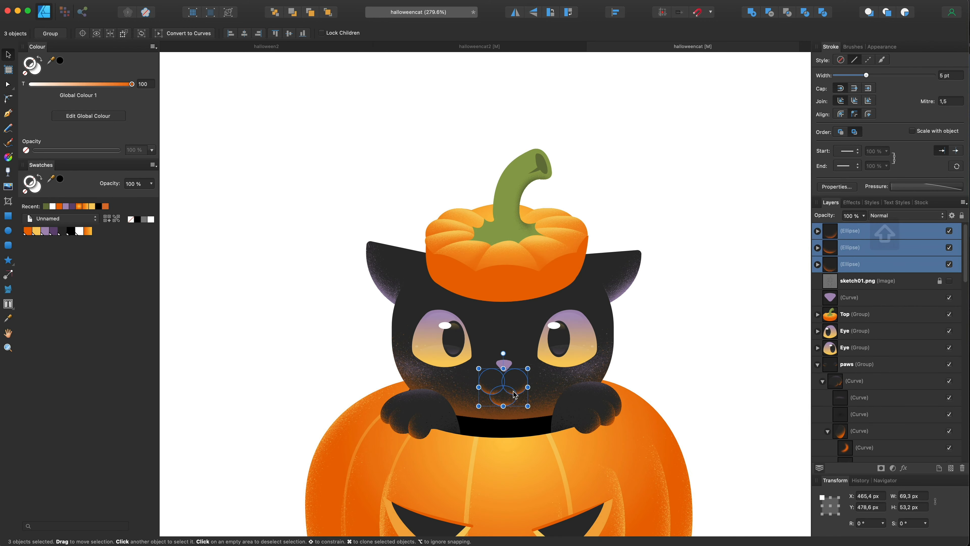
{"action": "scroll", "coordinate": [513, 390], "scroll_direction": "up", "scroll_amount": 6}
{"action": "left_click_drag", "start_coordinate": [513, 391], "coordinate": [520, 359]}
{"action": "scroll", "coordinate": [519, 361], "scroll_direction": "down", "scroll_amount": 12}
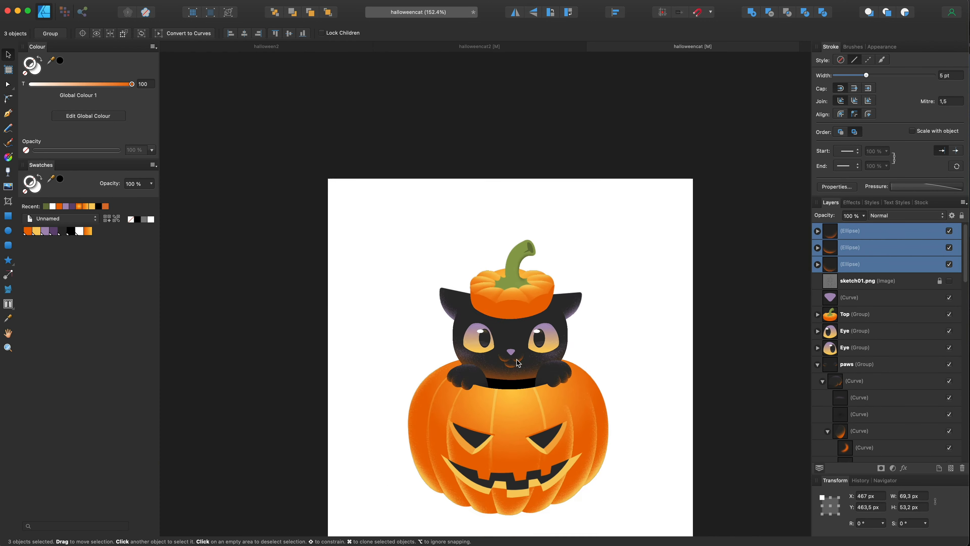
{"action": "left_click", "coordinate": [653, 380]}
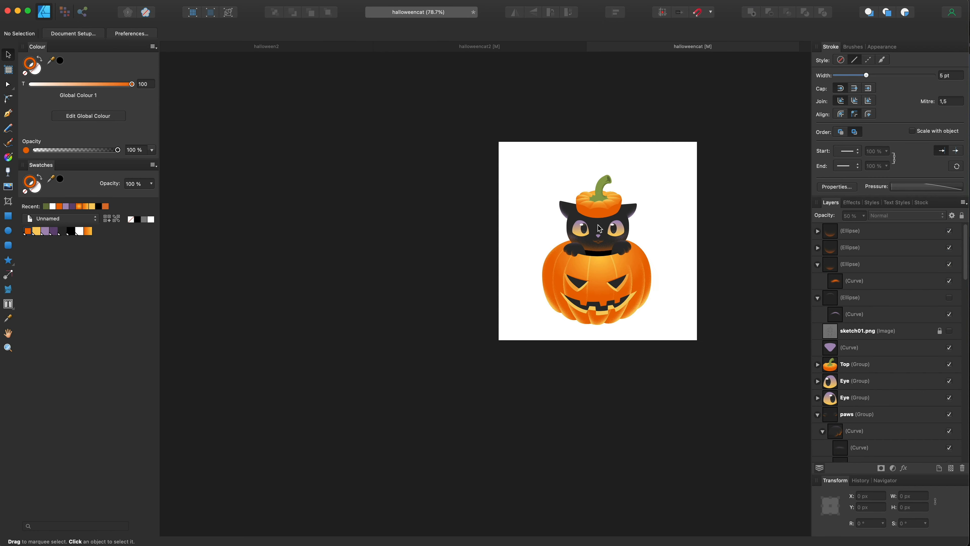
Draw a curved whisker about 109 px long from the cat's left cheek with the Pen tool and colour it Global Colour 5
{"action": "scroll", "coordinate": [578, 213], "scroll_direction": "up", "scroll_amount": 8}
{"action": "scroll", "coordinate": [585, 215], "scroll_direction": "up", "scroll_amount": 3}
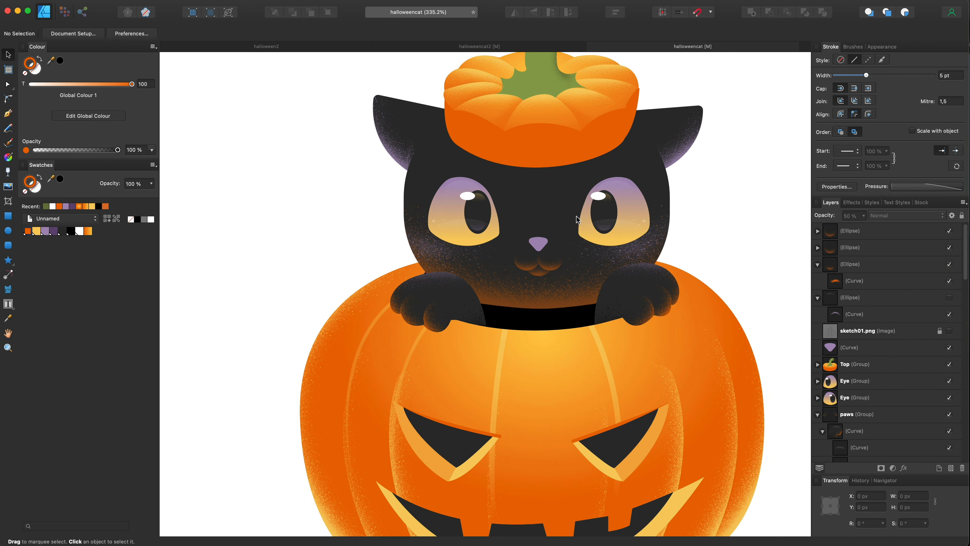
{"action": "left_click", "coordinate": [408, 200]}
{"action": "left_click", "coordinate": [320, 210]}
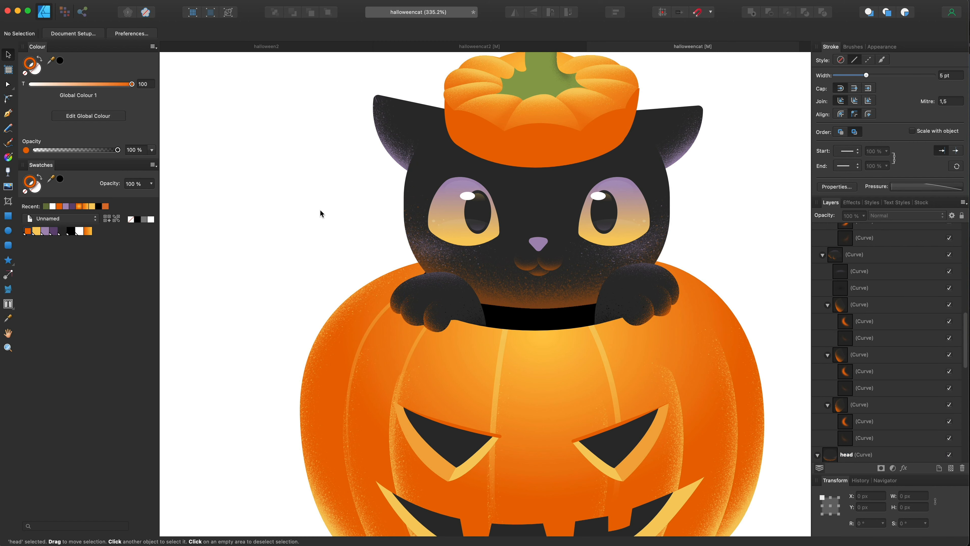
{"action": "left_click", "coordinate": [419, 200]}
{"action": "left_click", "coordinate": [325, 182]}
{"action": "left_click", "coordinate": [5, 115]}
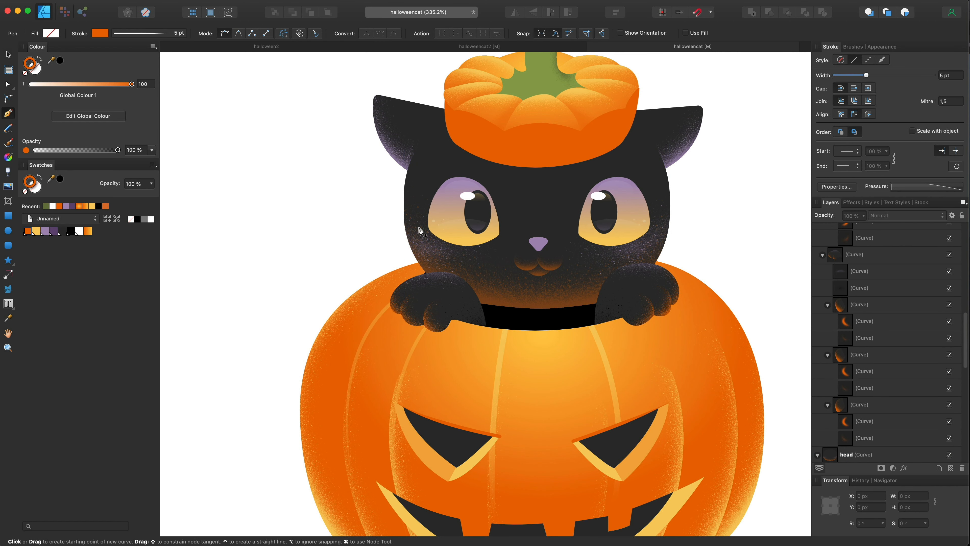
{"action": "left_click", "coordinate": [420, 224]}
{"action": "left_click_drag", "start_coordinate": [318, 226], "coordinate": [291, 236]}
{"action": "left_click", "coordinate": [62, 231]}
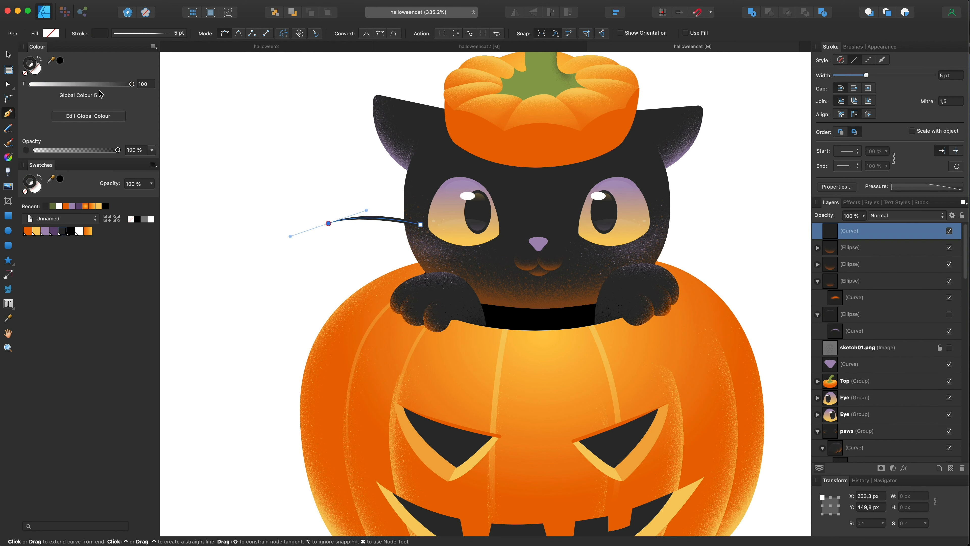
Refine the whisker's curve and duplicate it into a fan of three, rotating the lowest copy to 18,2°
{"action": "left_click", "coordinate": [6, 55]}
{"action": "key", "text": "super+d"}
{"action": "left_click", "coordinate": [384, 219]}
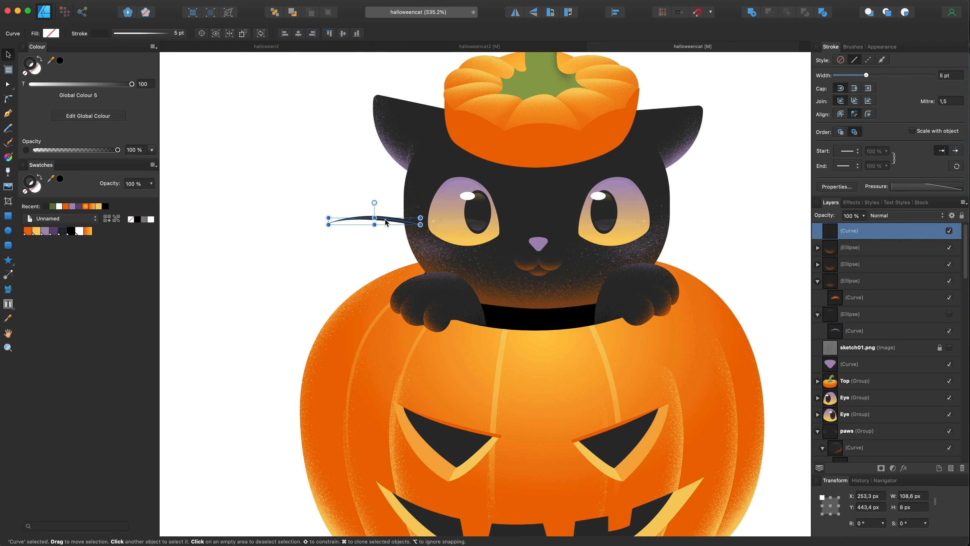
{"action": "key", "text": "a"}
{"action": "left_click", "coordinate": [328, 223]}
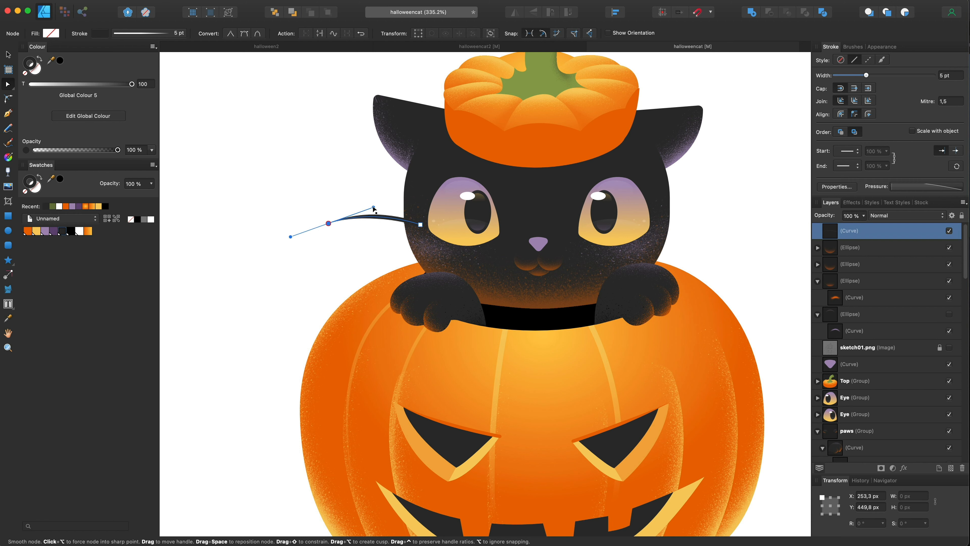
{"action": "key", "text": "v"}
{"action": "mouse_move", "coordinate": [390, 218]}
{"action": "left_mouse_down"}
{"action": "mouse_move", "coordinate": [390, 232]}
{"action": "mouse_move", "coordinate": [424, 218]}
{"action": "mouse_move", "coordinate": [401, 238]}
{"action": "mouse_move", "coordinate": [425, 223]}
{"action": "left_mouse_up"}
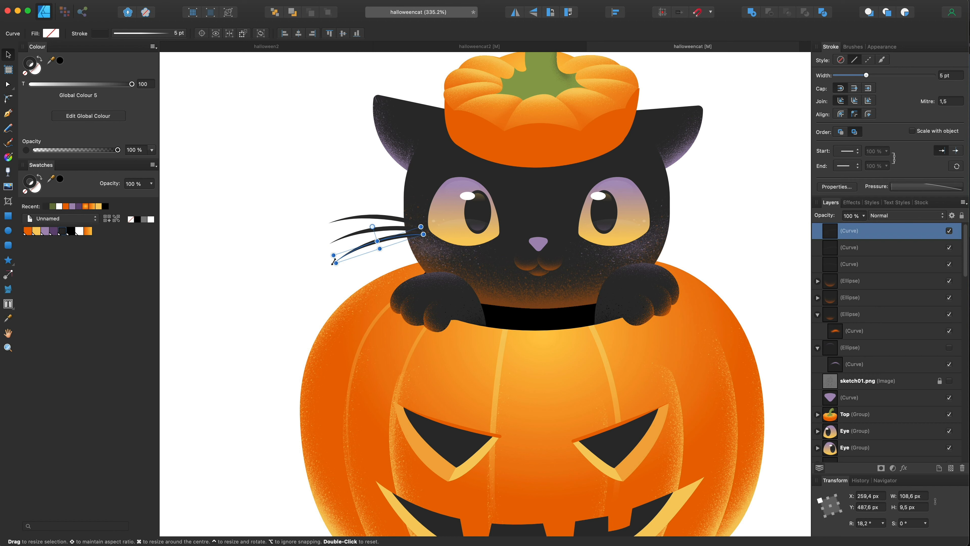
Shorten the lowest whisker to 90 px and the uppermost one to 95,2 px
{"action": "left_click_drag", "start_coordinate": [335, 261], "coordinate": [349, 256]}
{"action": "left_click_drag", "start_coordinate": [401, 235], "coordinate": [395, 237]}
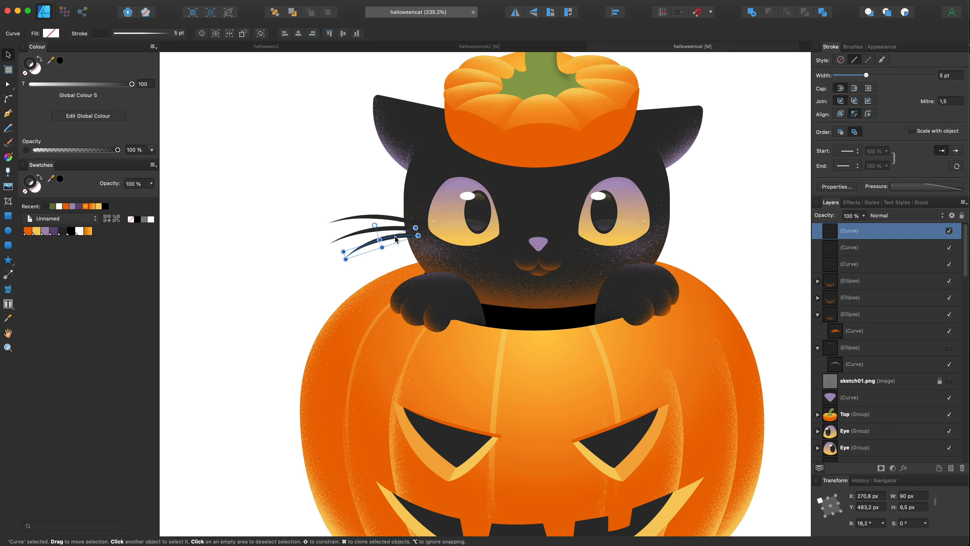
{"action": "left_click", "coordinate": [362, 216]}
{"action": "left_click_drag", "start_coordinate": [330, 224], "coordinate": [340, 225]}
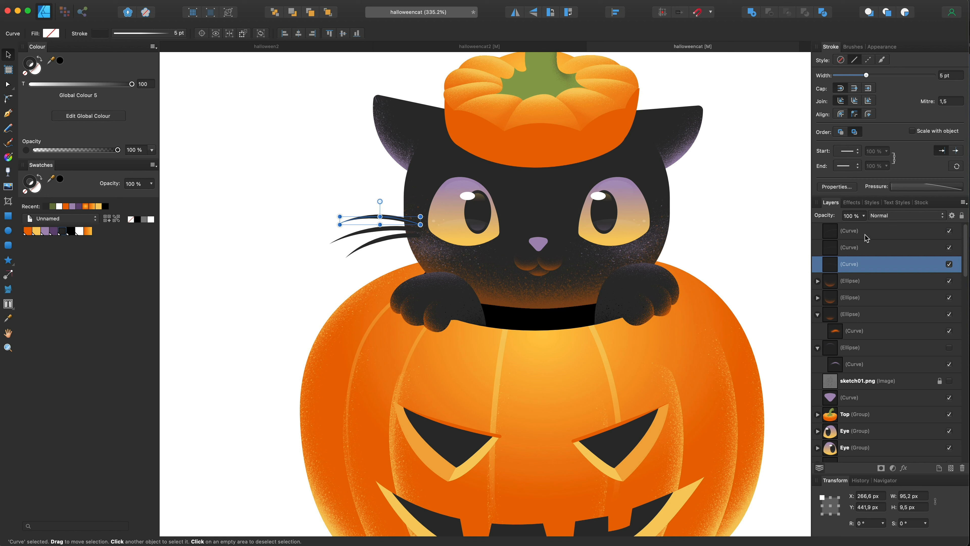
Group the muzzle ellipses, including the hidden one, into a single group
{"action": "left_click", "coordinate": [857, 231], "text": "shift"}
{"action": "left_click", "coordinate": [817, 314]}
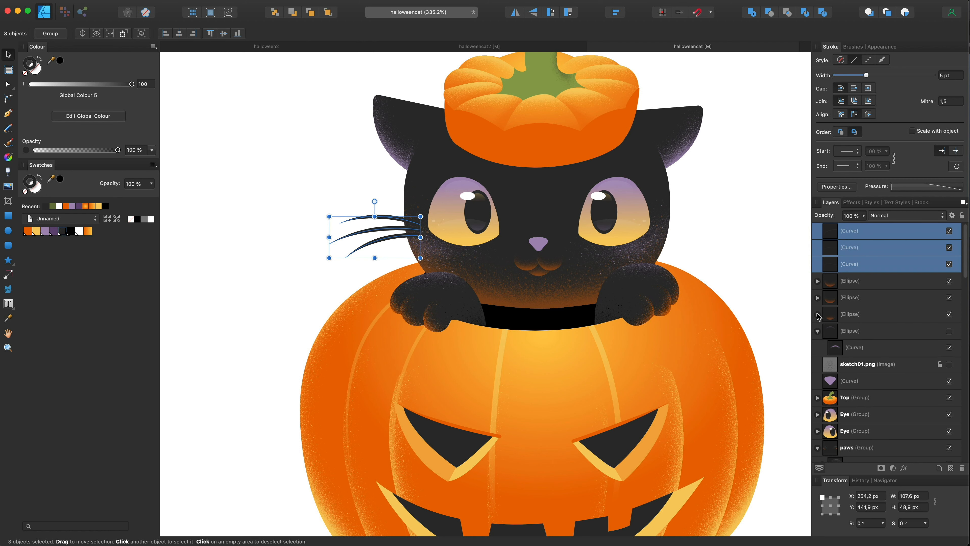
{"action": "left_click", "coordinate": [817, 331]}
{"action": "left_click", "coordinate": [854, 330]}
{"action": "left_click", "coordinate": [858, 282], "text": "shift"}
{"action": "key", "text": "super+g"}
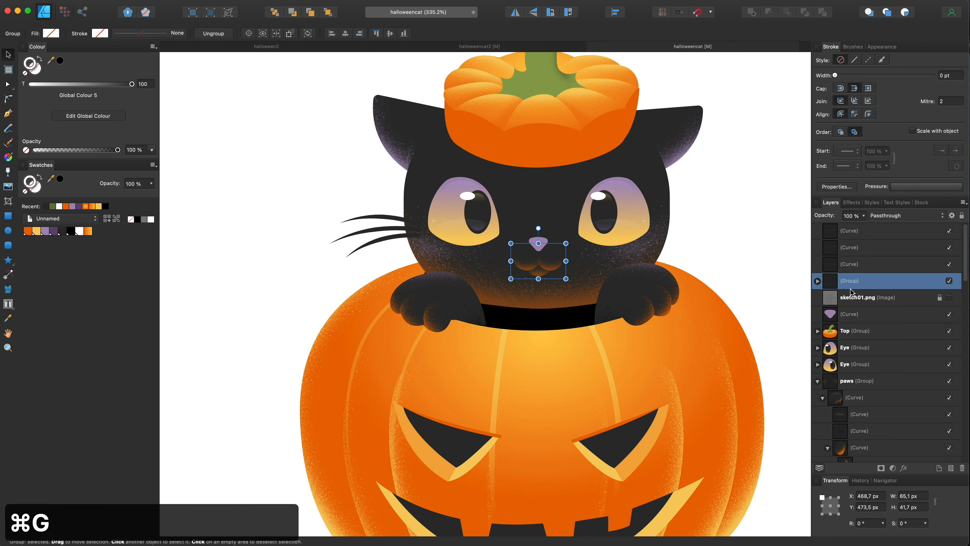
Rename the muzzle group Mouth and place it between the Eye groups and the paws group in the layer stack
{"action": "double_click", "coordinate": [850, 282]}
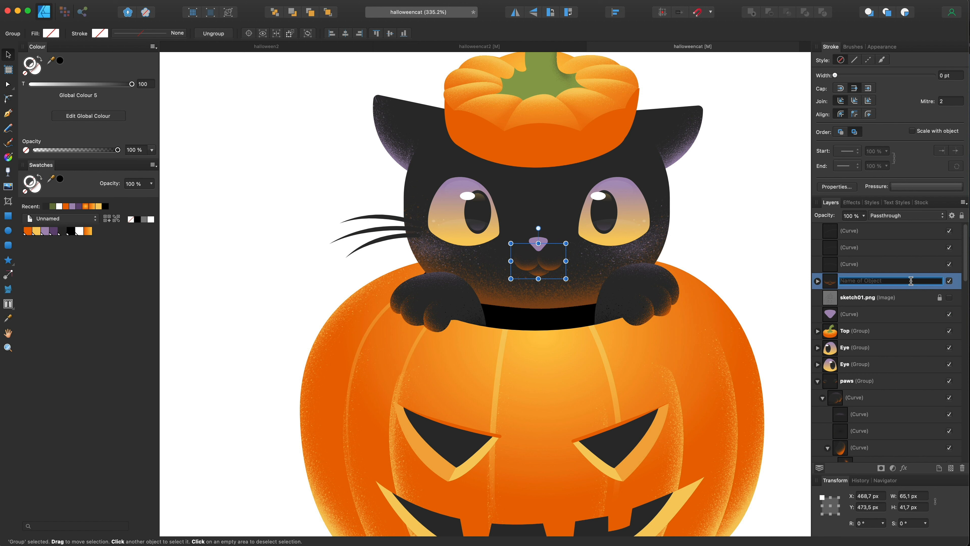
{"action": "type", "text": "MOUTH"}
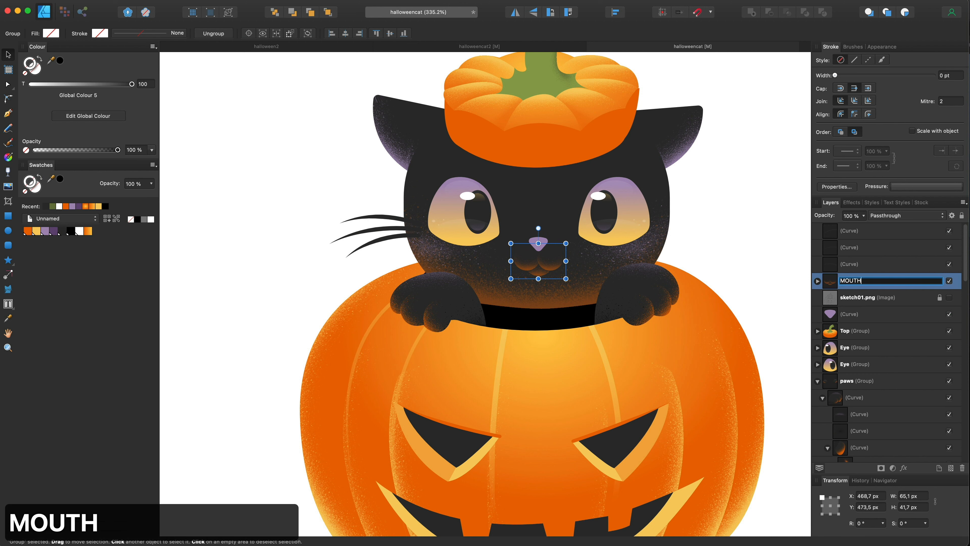
{"action": "key", "text": "BackSpace"}
{"action": "key", "text": "BackSpace"}
{"action": "key", "text": "BackSpace"}
{"action": "key", "text": "BackSpace"}
{"action": "key", "text": "BackSpace"}
{"action": "type", "text": "Mouth"}
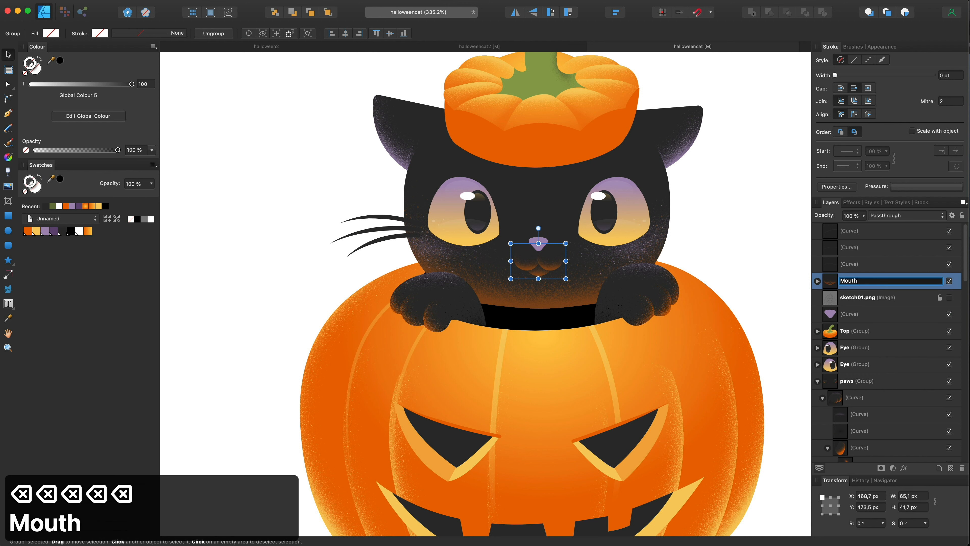
{"action": "key", "text": "Return"}
{"action": "left_click_drag", "start_coordinate": [872, 283], "coordinate": [836, 370]}
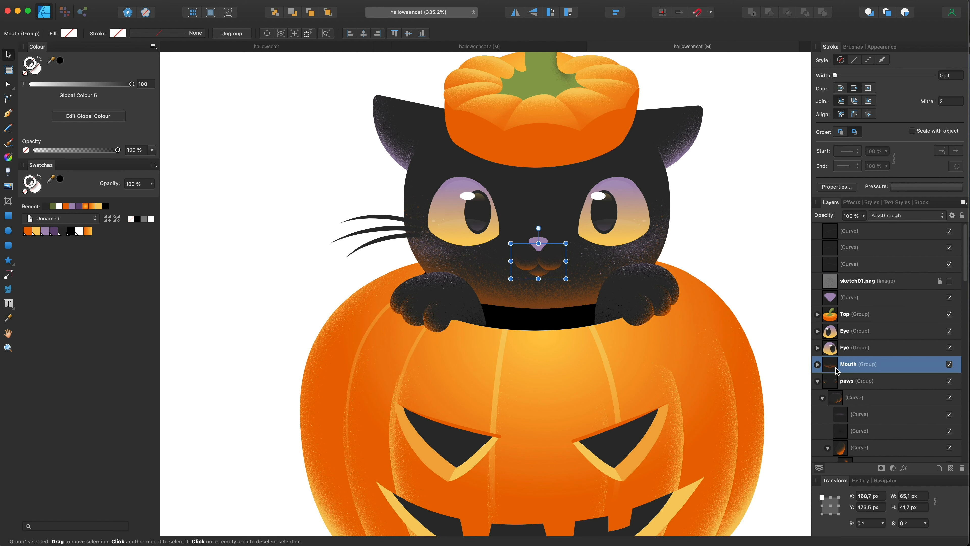
Move the three whisker curves directly below the head in the layer stack so their roots sit behind the face
{"action": "left_click", "coordinate": [894, 268]}
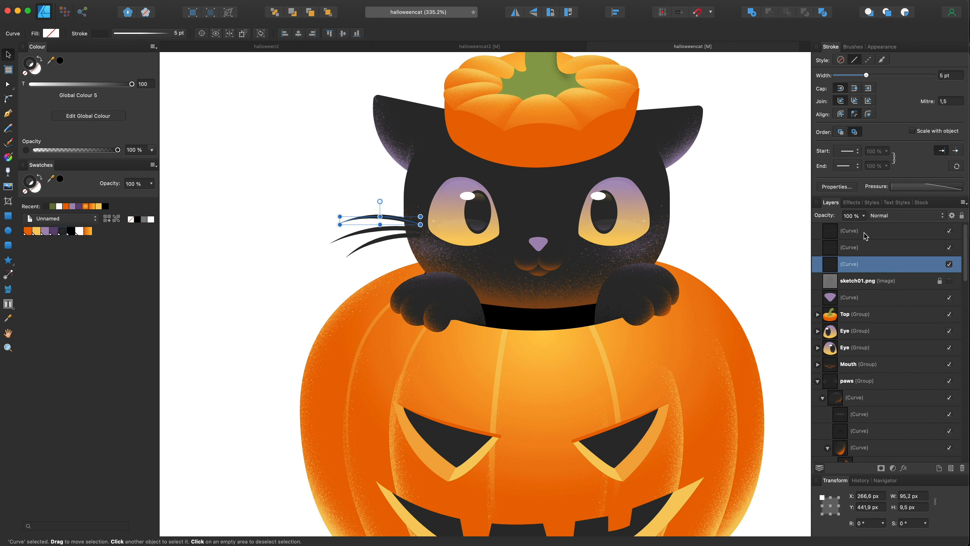
{"action": "left_click", "coordinate": [868, 232], "text": "shift"}
{"action": "left_click", "coordinate": [816, 383]}
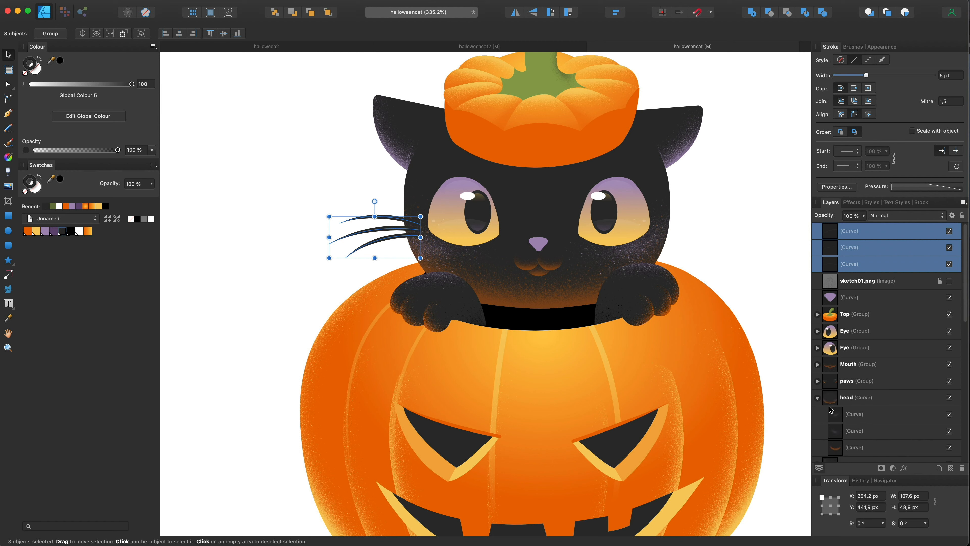
{"action": "left_click_drag", "start_coordinate": [892, 260], "coordinate": [828, 409]}
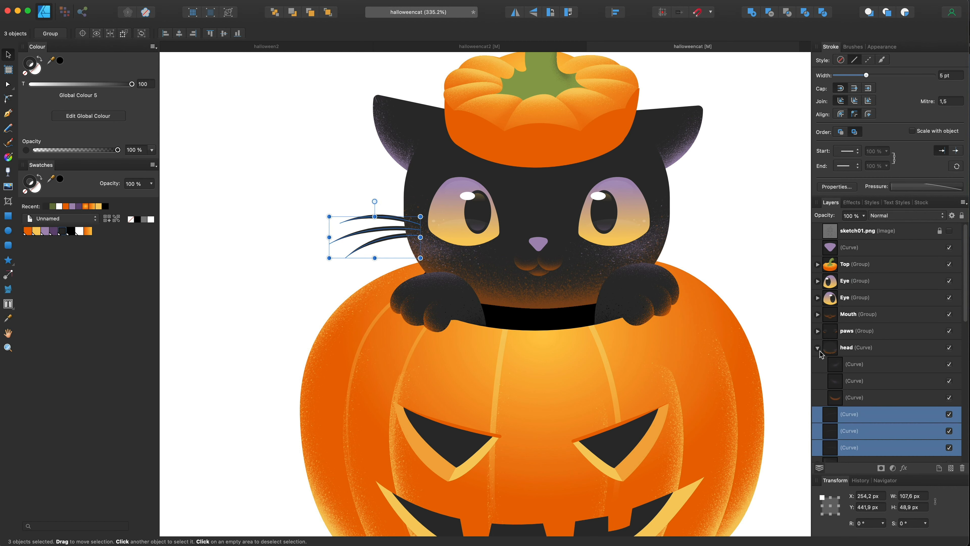
{"action": "left_click", "coordinate": [818, 348]}
Duplicate the three whiskers to the opposite cheek at X 642,6 px and flip the copies horizontally
{"action": "left_click_drag", "start_coordinate": [418, 224], "coordinate": [709, 231]}
{"action": "left_click", "coordinate": [515, 12]}
{"action": "scroll", "coordinate": [765, 205], "scroll_direction": "down", "scroll_amount": 8}
{"action": "scroll", "coordinate": [775, 205], "scroll_direction": "right", "scroll_amount": 2}
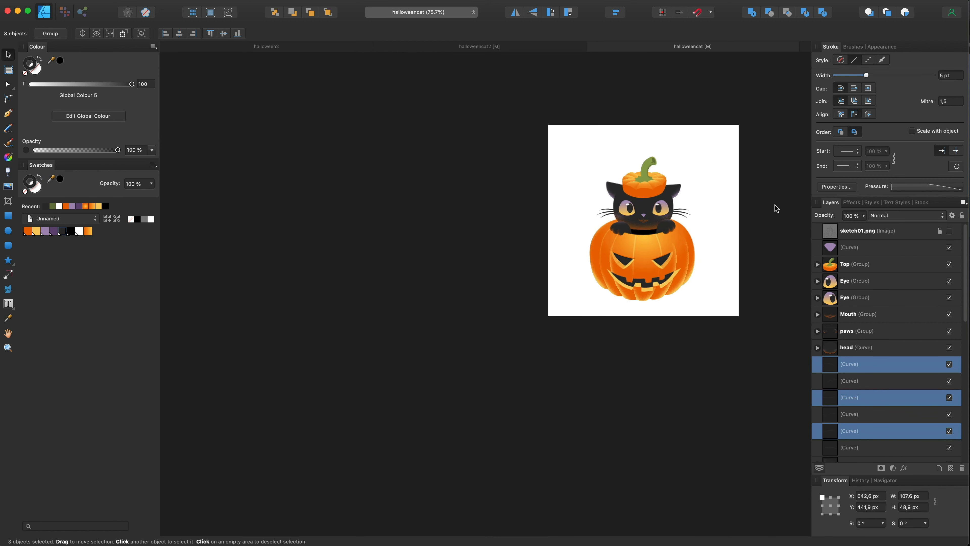
Select all six whiskers and reshape their shared stroke pressure profile to give them a tapered line
{"action": "scroll", "coordinate": [616, 214], "scroll_direction": "up", "scroll_amount": 10}
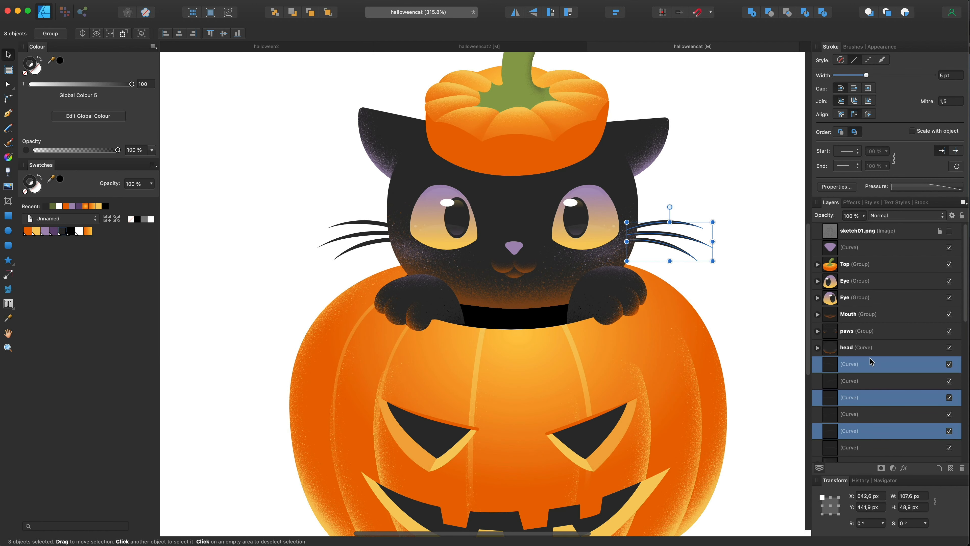
{"action": "scroll", "coordinate": [840, 422], "scroll_direction": "down", "scroll_amount": 2}
{"action": "left_click", "coordinate": [884, 408], "text": "shift"}
{"action": "left_click", "coordinate": [902, 187]}
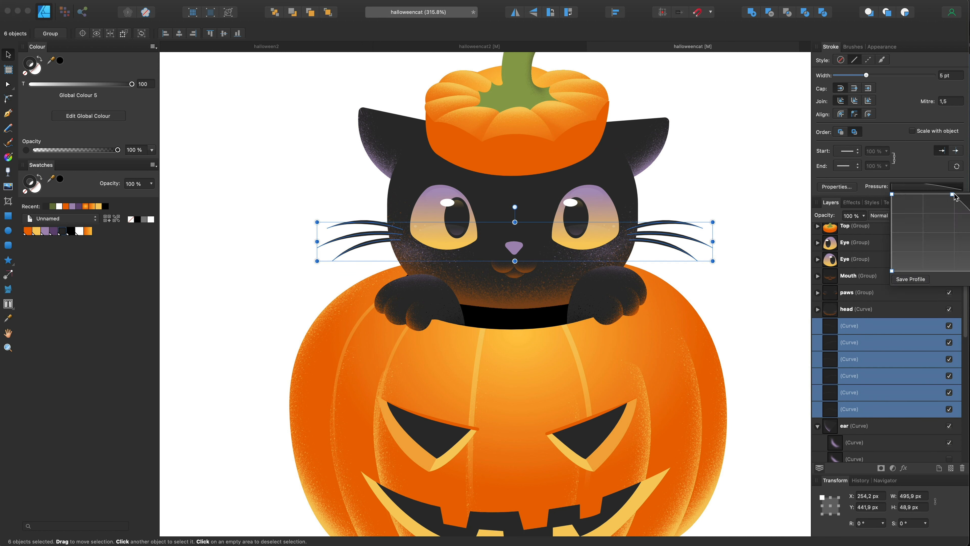
{"action": "mouse_move", "coordinate": [954, 194]}
{"action": "left_mouse_down"}
{"action": "mouse_move", "coordinate": [893, 195]}
{"action": "mouse_move", "coordinate": [969, 195]}
{"action": "left_mouse_up"}
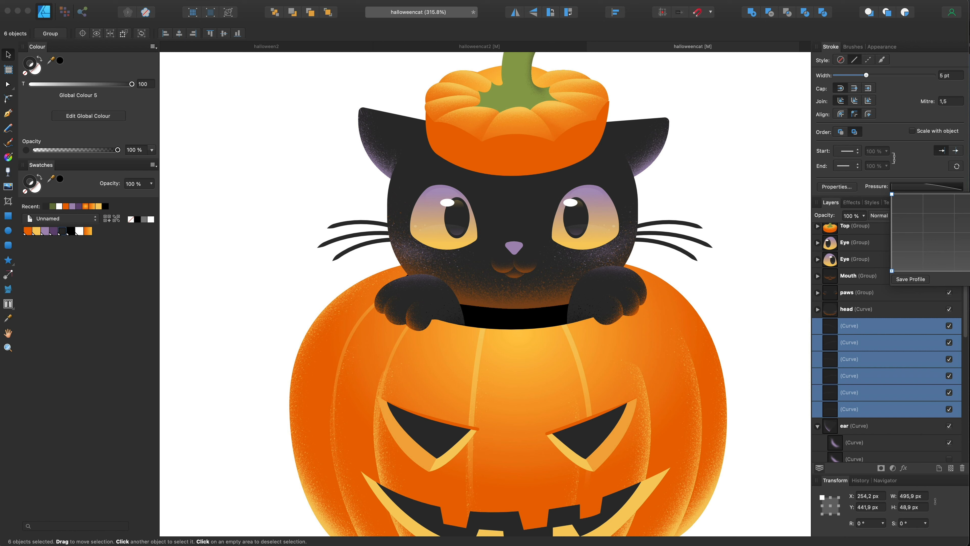
{"action": "left_click_drag", "start_coordinate": [892, 194], "coordinate": [882, 232]}
{"action": "mouse_move", "coordinate": [969, 194]}
{"action": "left_mouse_down"}
{"action": "mouse_move", "coordinate": [969, 262]}
{"action": "mouse_move", "coordinate": [961, 215]}
{"action": "mouse_move", "coordinate": [969, 204]}
{"action": "mouse_move", "coordinate": [935, 203]}
{"action": "mouse_move", "coordinate": [895, 267]}
{"action": "mouse_move", "coordinate": [969, 208]}
{"action": "left_mouse_up"}
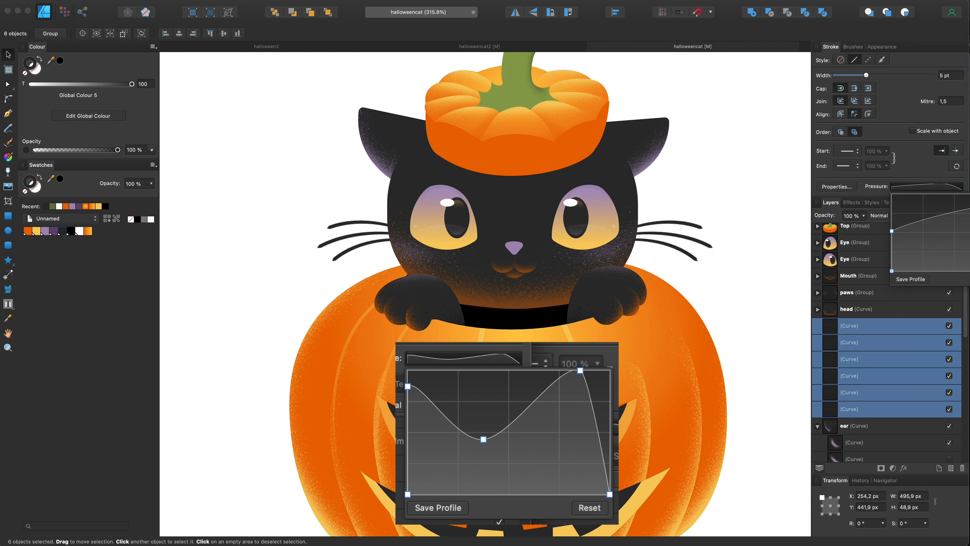
{"action": "left_click_drag", "start_coordinate": [892, 231], "coordinate": [892, 194]}
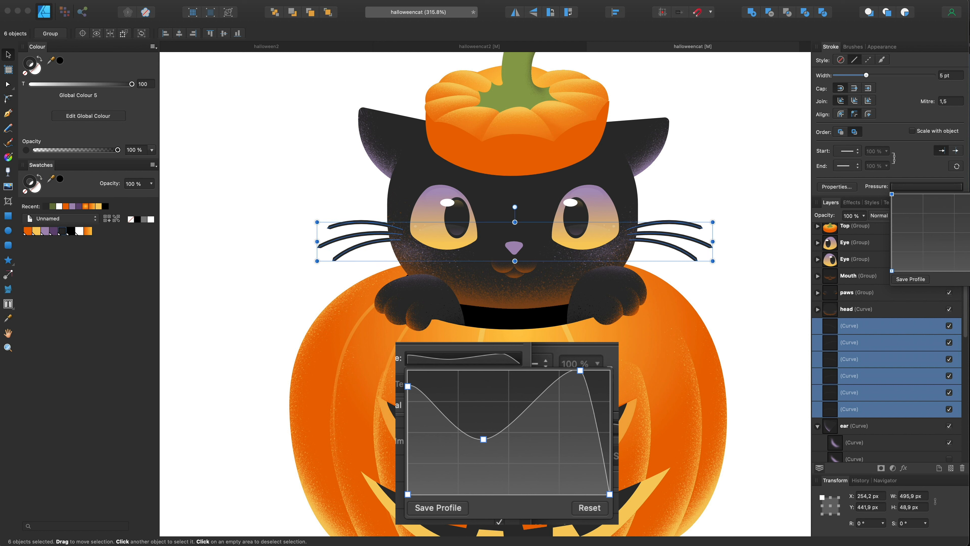
{"action": "left_click_drag", "start_coordinate": [892, 194], "coordinate": [957, 230]}
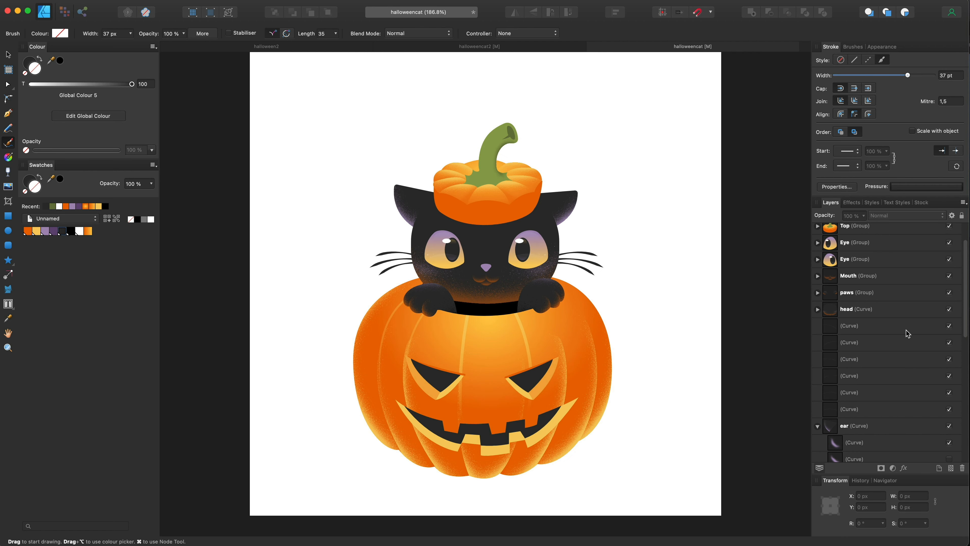
Group the six whisker curves and collapse the ear and Pumpkin layers to tidy the layer stack
{"action": "left_click", "coordinate": [875, 326]}
{"action": "left_click", "coordinate": [855, 409], "text": "shift"}
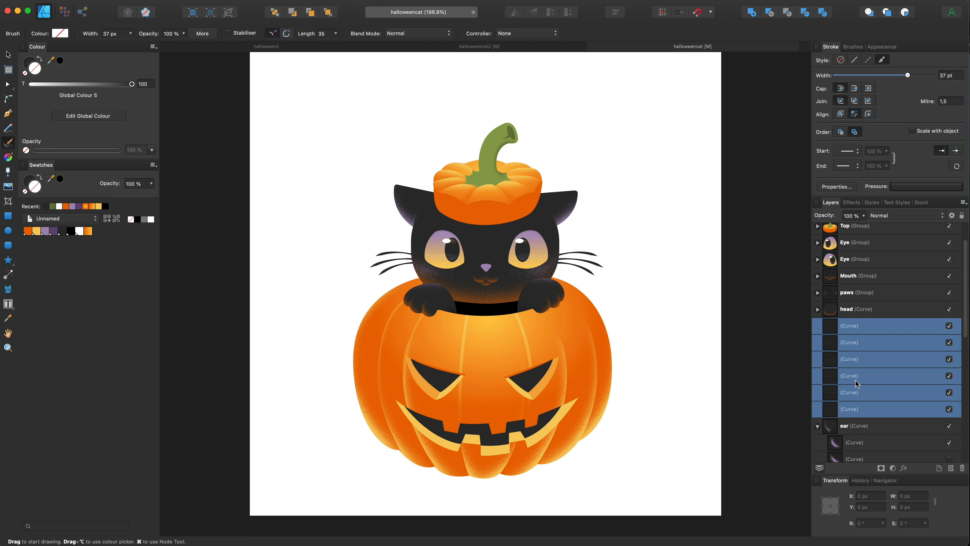
{"action": "key", "text": "super+g"}
{"action": "left_click", "coordinate": [818, 342]}
{"action": "left_click", "coordinate": [877, 343]}
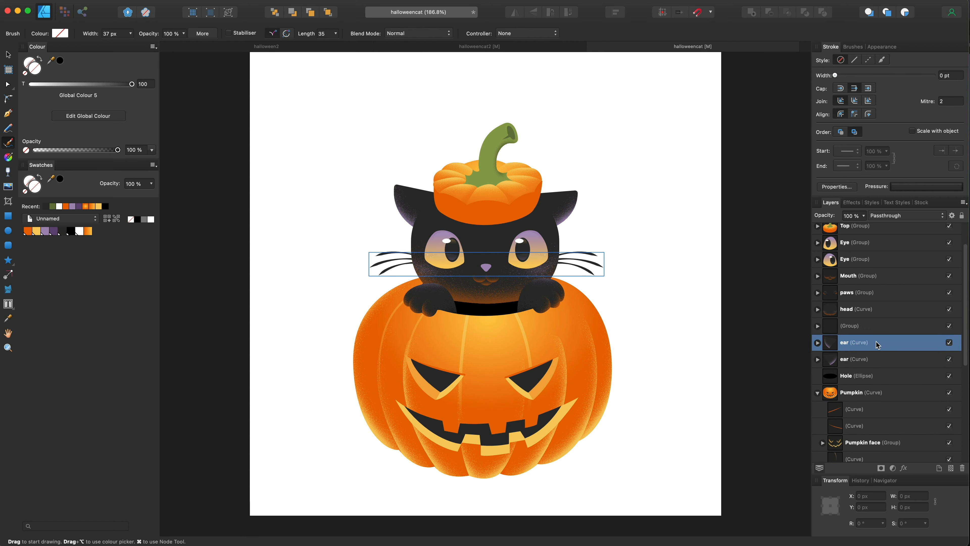
{"action": "left_click", "coordinate": [817, 392]}
{"action": "left_click", "coordinate": [878, 448]}
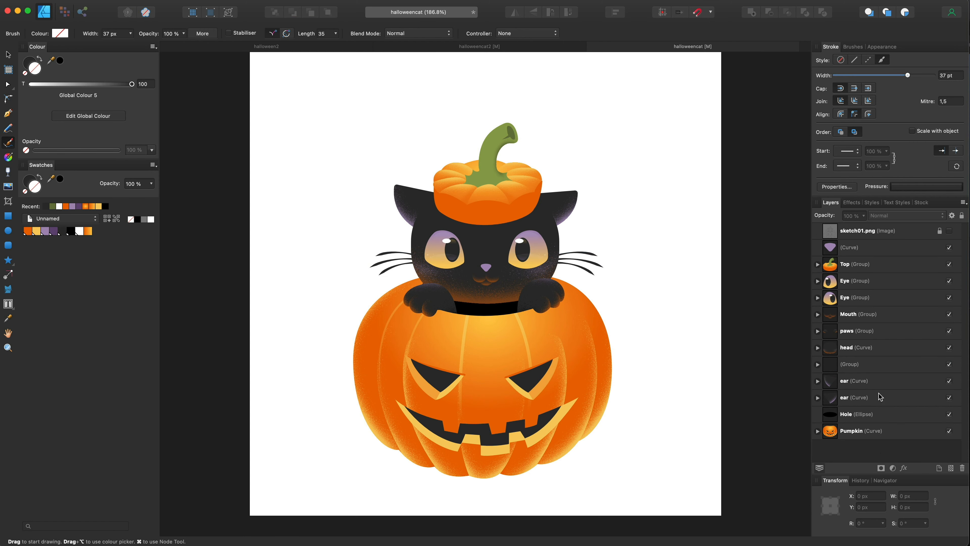
Paint a soft black 37 px horizontal brush stroke at the pumpkin's base and place it beneath the Pumpkin layer as a ground shadow
{"action": "left_click_drag", "start_coordinate": [396, 464], "coordinate": [513, 464]}
{"action": "left_click_drag", "start_coordinate": [579, 464], "coordinate": [580, 463]}
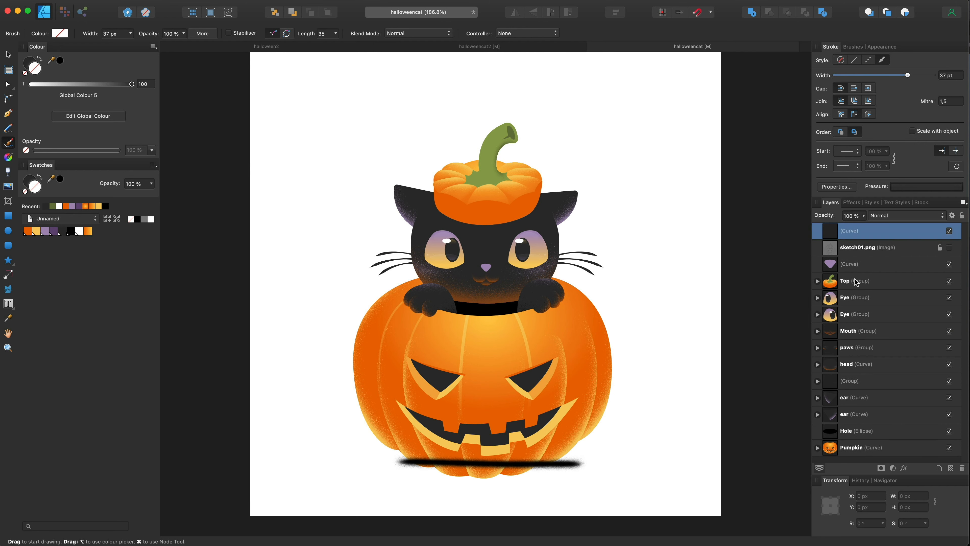
{"action": "left_click_drag", "start_coordinate": [821, 459], "coordinate": [821, 458]}
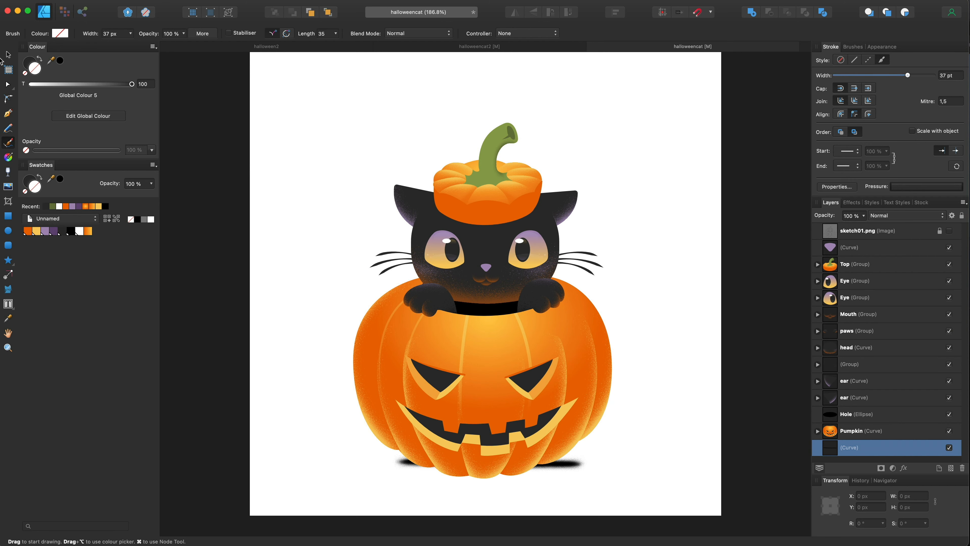
Widen the ground shadow's stroke to 100 pt and delete the surplus nodes along its line
{"action": "left_click", "coordinate": [7, 56]}
{"action": "left_click_drag", "start_coordinate": [908, 76], "coordinate": [934, 76]}
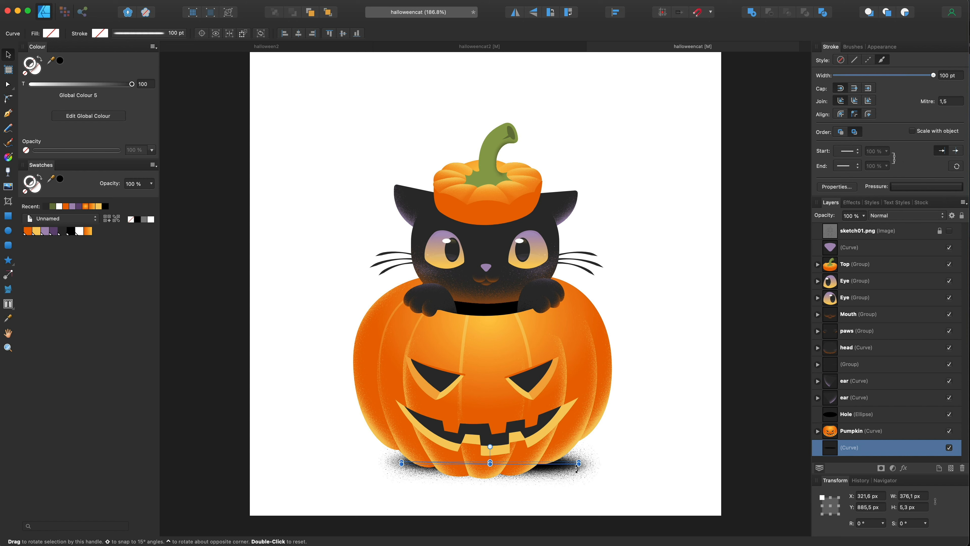
{"action": "key", "text": "a"}
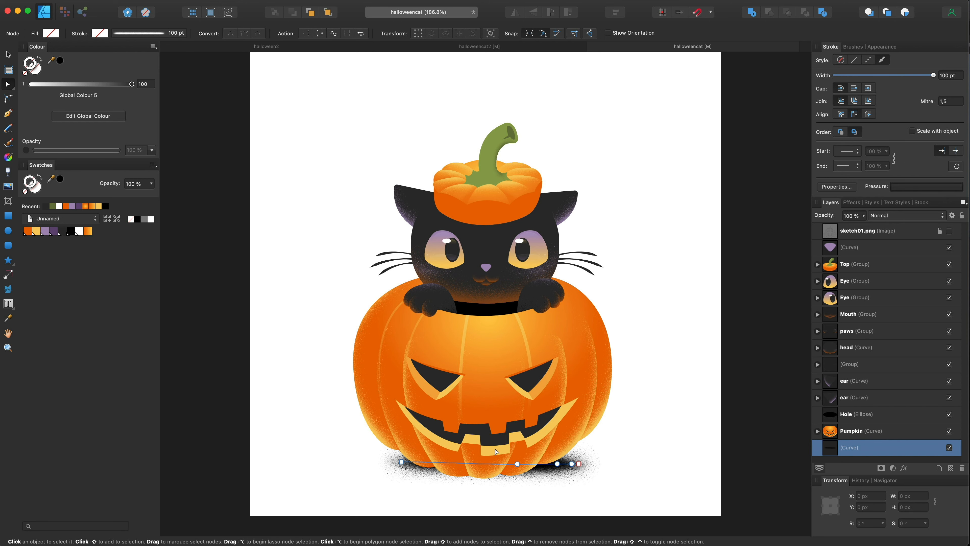
{"action": "key", "text": "BackSpace"}
{"action": "key", "text": "BackSpace"}
{"action": "key", "text": "BackSpace"}
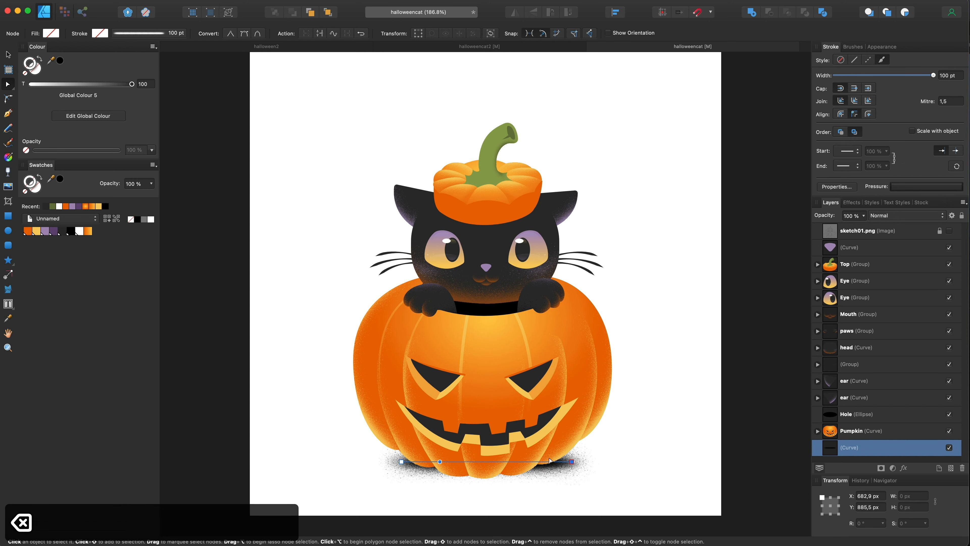
Bend the ground shadow's curve downward and raise both end nodes so it wraps around the pumpkin's base
{"action": "left_click_drag", "start_coordinate": [440, 463], "coordinate": [486, 489]}
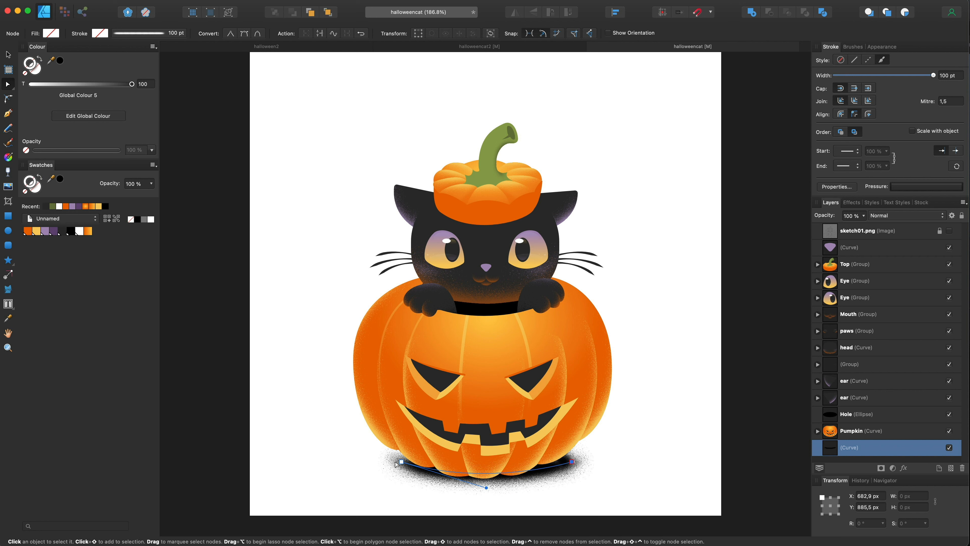
{"action": "left_click_drag", "start_coordinate": [402, 461], "coordinate": [395, 461]}
{"action": "left_click_drag", "start_coordinate": [572, 462], "coordinate": [580, 446]}
{"action": "key", "text": "super+z"}
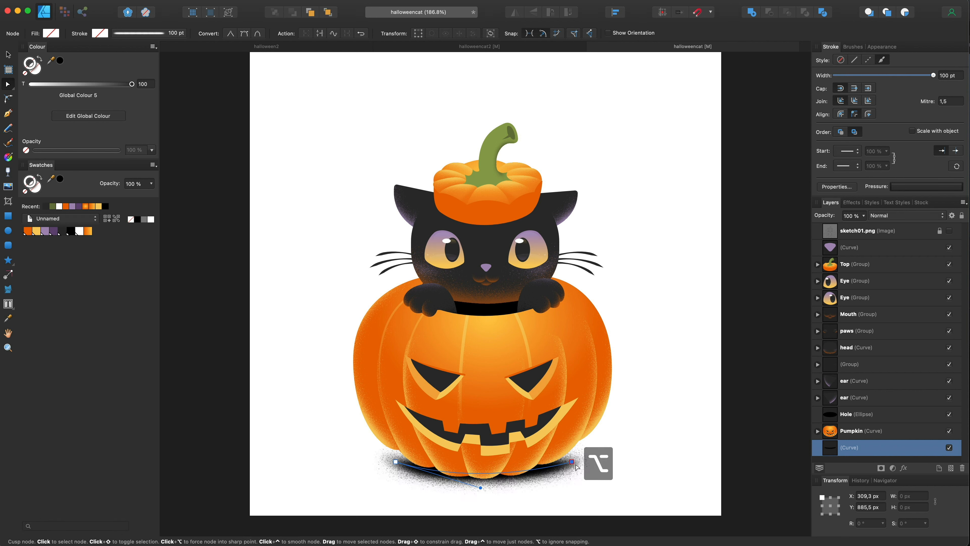
{"action": "left_click_drag", "start_coordinate": [395, 462], "coordinate": [392, 446]}
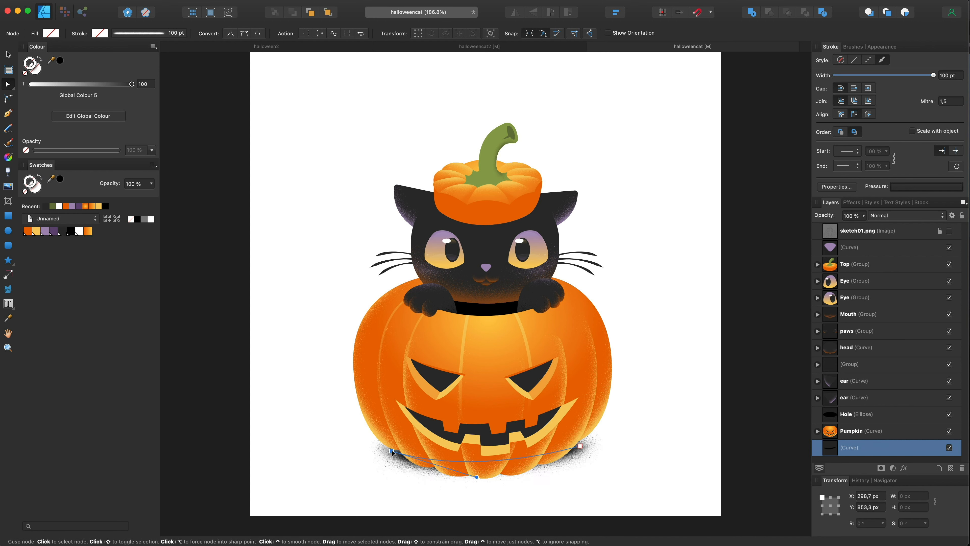
{"action": "left_click_drag", "start_coordinate": [477, 472], "coordinate": [487, 504]}
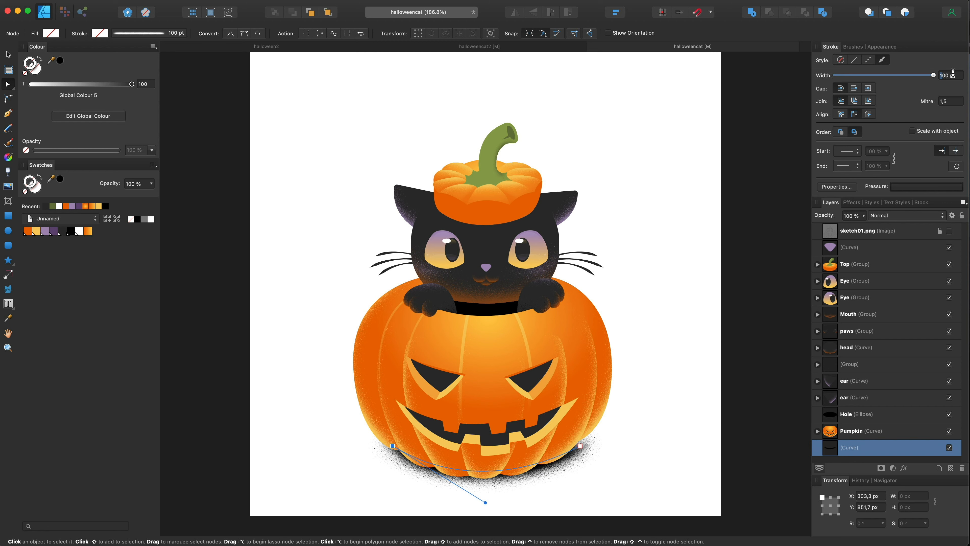
Set the ground shadow's stroke width to 200 pt
{"action": "type", "text": "2"}
{"action": "key", "text": "Return"}
{"action": "left_click", "coordinate": [8, 55]}
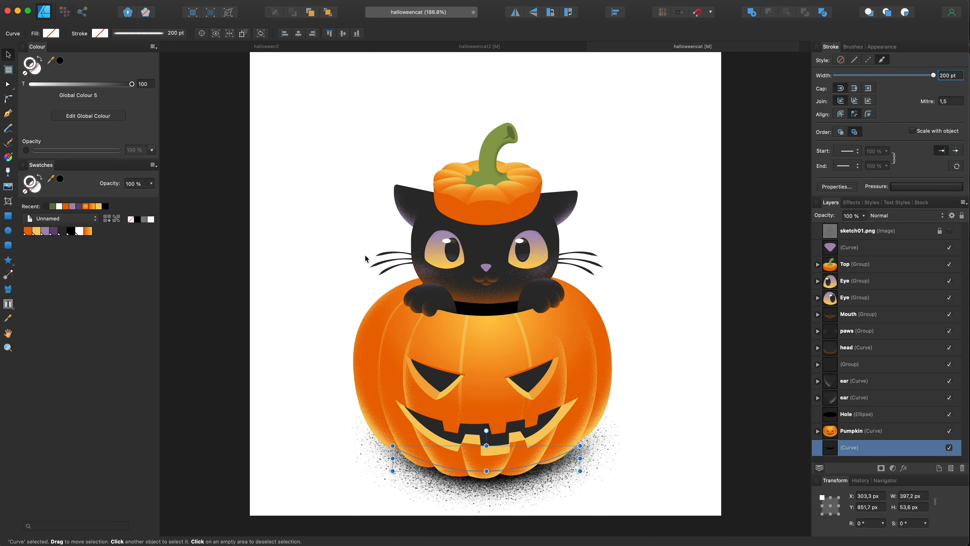
Move the ground shadow to X 295,6 px, Y 845,7 px and recolour it from the document swatches
{"action": "scroll", "coordinate": [366, 256], "scroll_direction": "down", "scroll_amount": 5}
{"action": "scroll", "coordinate": [422, 311], "scroll_direction": "up", "scroll_amount": 5}
{"action": "scroll", "coordinate": [421, 310], "scroll_direction": "up", "scroll_amount": 3}
{"action": "left_click_drag", "start_coordinate": [373, 456], "coordinate": [385, 453]}
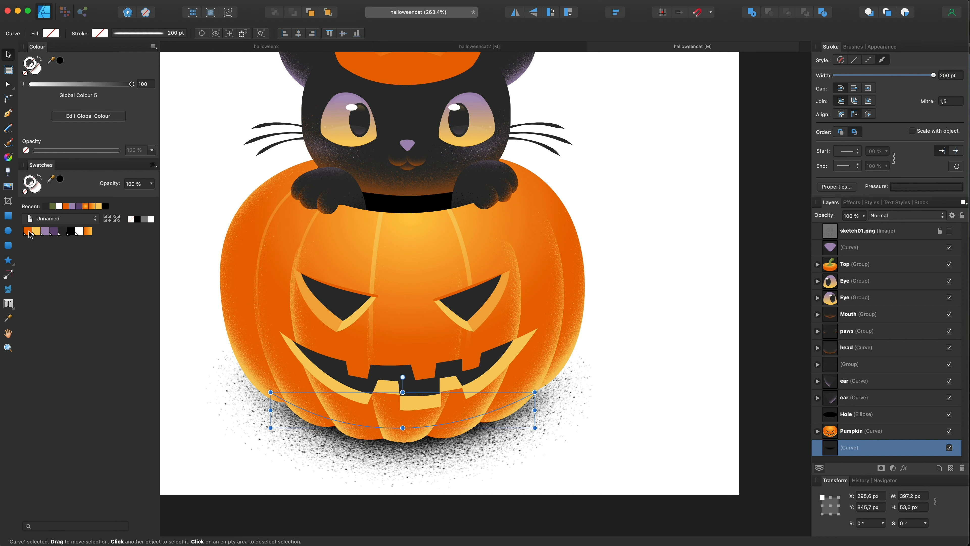
{"action": "left_click", "coordinate": [63, 231]}
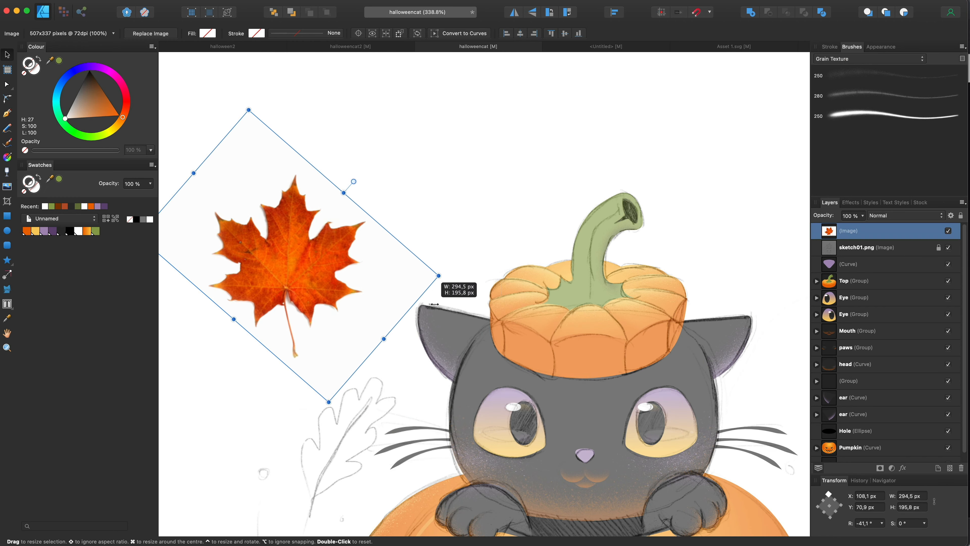
Start tracing the maple leaf photo with a brown-filled Pen curve, from the stem joint to a smooth rounded lower-left tip
{"action": "left_click", "coordinate": [500, 133]}
{"action": "scroll", "coordinate": [458, 168], "scroll_direction": "left", "scroll_amount": 3}
{"action": "scroll", "coordinate": [399, 189], "scroll_direction": "up", "scroll_amount": 2}
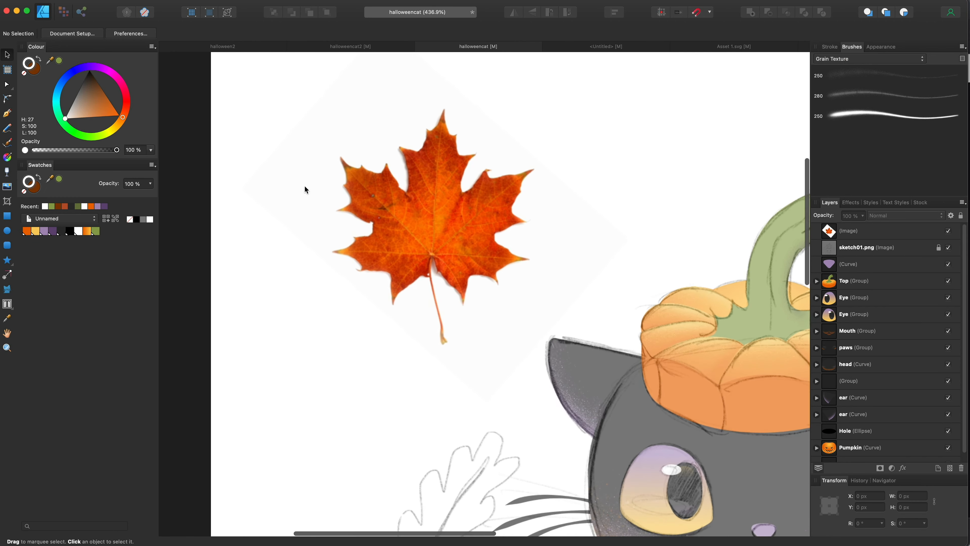
{"action": "key", "text": "p"}
{"action": "left_click", "coordinate": [432, 255]}
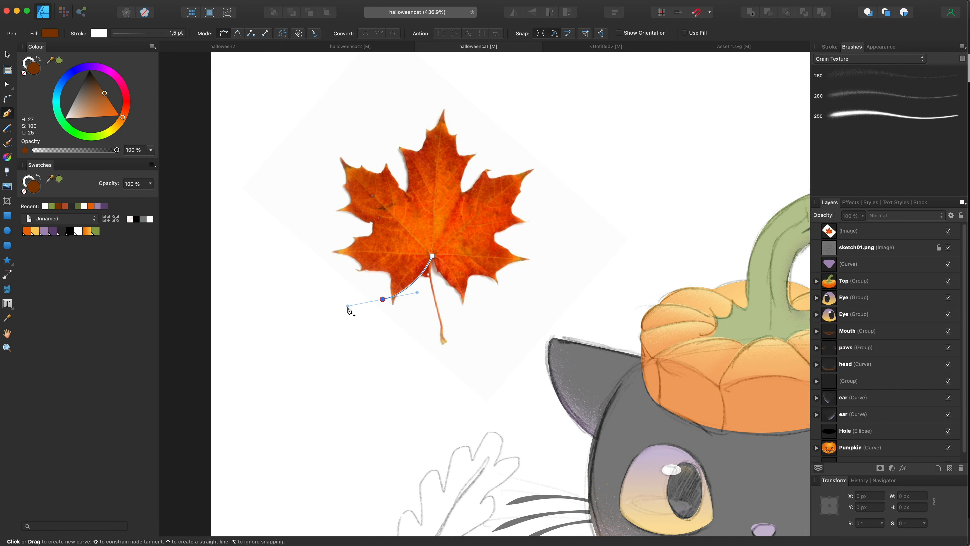
{"action": "left_click_drag", "start_coordinate": [348, 309], "coordinate": [348, 308]}
{"action": "scroll", "coordinate": [370, 300], "scroll_direction": "up", "scroll_amount": 3}
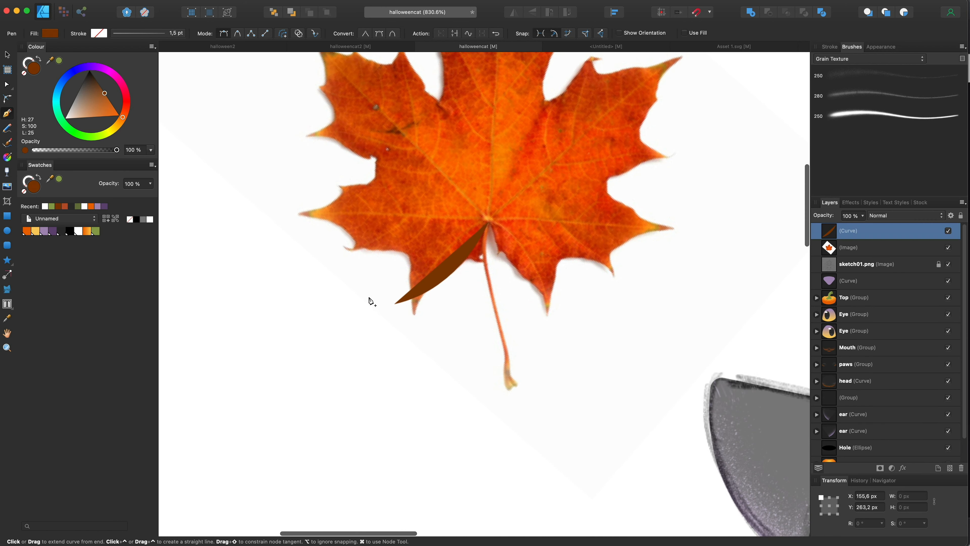
{"action": "left_click_drag", "start_coordinate": [395, 303], "coordinate": [352, 262]}
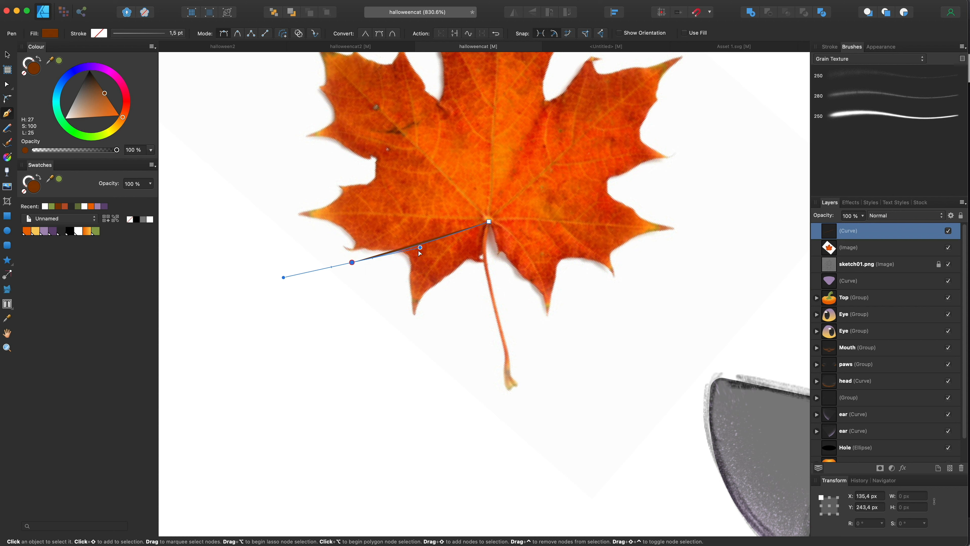
{"action": "left_click_drag", "start_coordinate": [420, 252], "coordinate": [419, 274]}
{"action": "left_click_drag", "start_coordinate": [282, 254], "coordinate": [345, 264]}
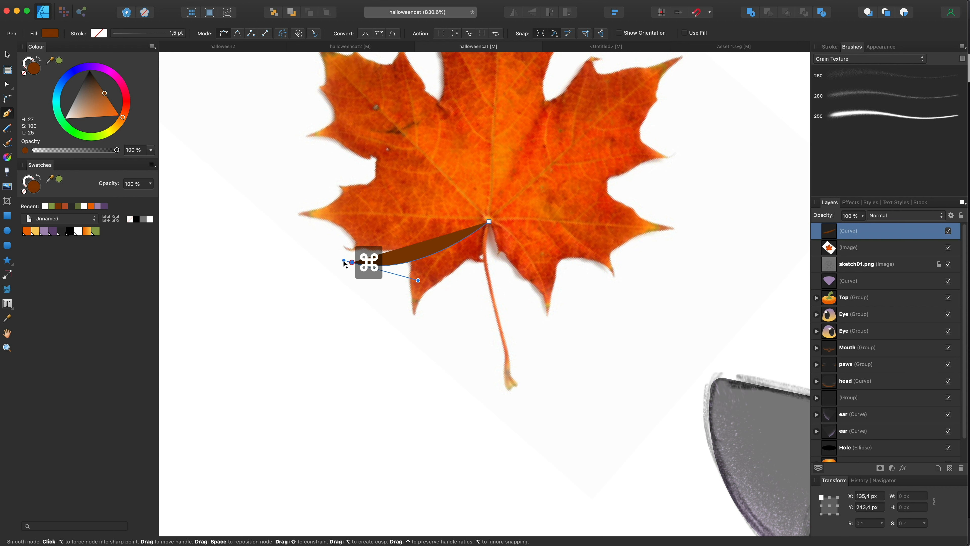
Continue the leaf outline around the long left-hand tip up to the notch above it
{"action": "left_click_drag", "start_coordinate": [374, 231], "coordinate": [379, 223]}
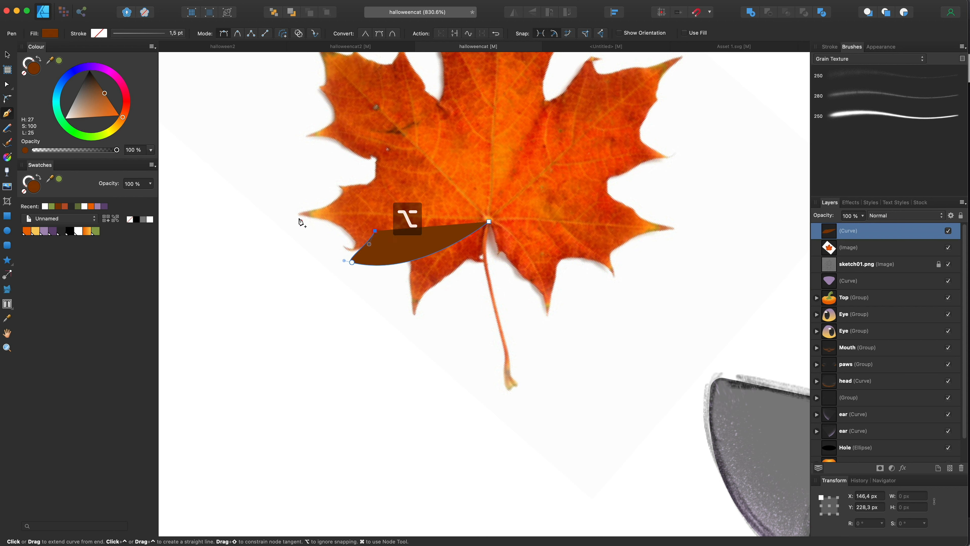
{"action": "mouse_move", "coordinate": [290, 214]}
{"action": "left_mouse_down"}
{"action": "mouse_move", "coordinate": [264, 201]}
{"action": "mouse_move", "coordinate": [285, 210]}
{"action": "left_mouse_up"}
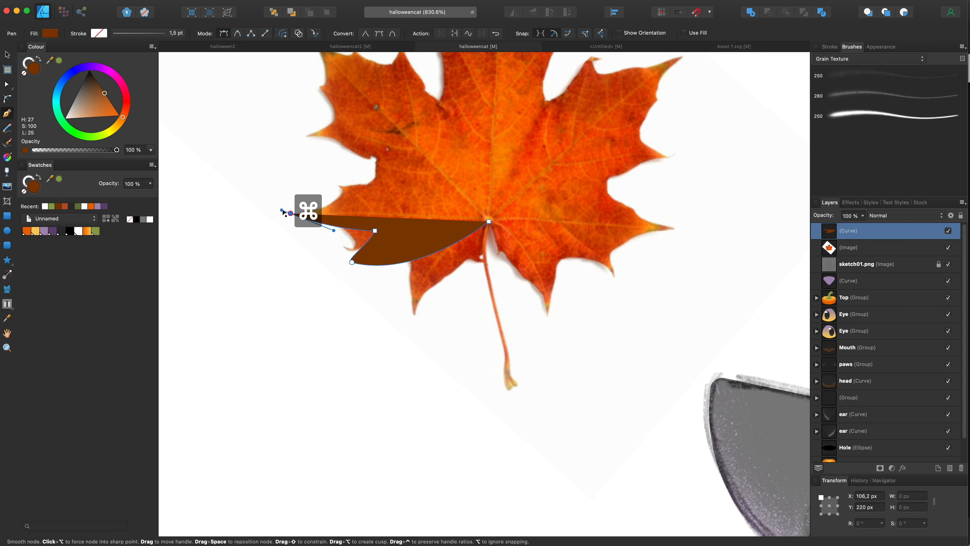
{"action": "left_click_drag", "start_coordinate": [385, 173], "coordinate": [400, 153]}
{"action": "left_click_drag", "start_coordinate": [386, 173], "coordinate": [366, 169]}
Trace the leaf's upper-left lobe with its small lower tip, main point and side tip, ending at the deep notch beside the central lobe
{"action": "scroll", "coordinate": [373, 167], "scroll_direction": "up", "scroll_amount": 4}
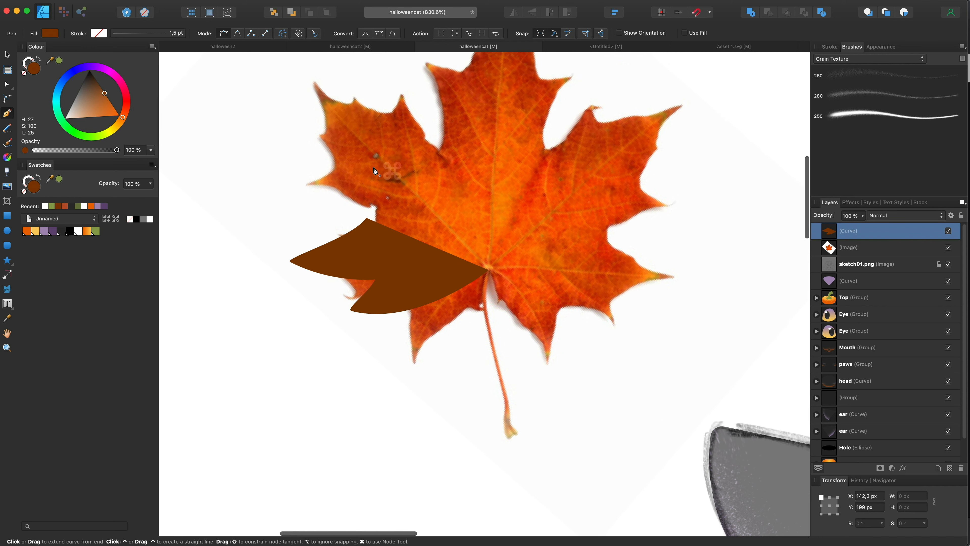
{"action": "left_click_drag", "start_coordinate": [303, 271], "coordinate": [280, 254]}
{"action": "left_click", "coordinate": [381, 293], "text": "alt"}
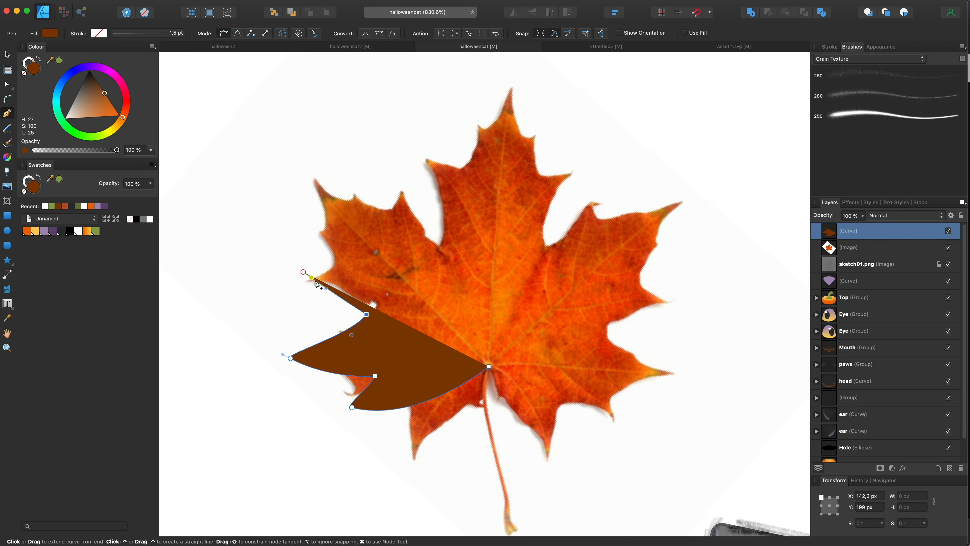
{"action": "left_click_drag", "start_coordinate": [327, 289], "coordinate": [300, 264]}
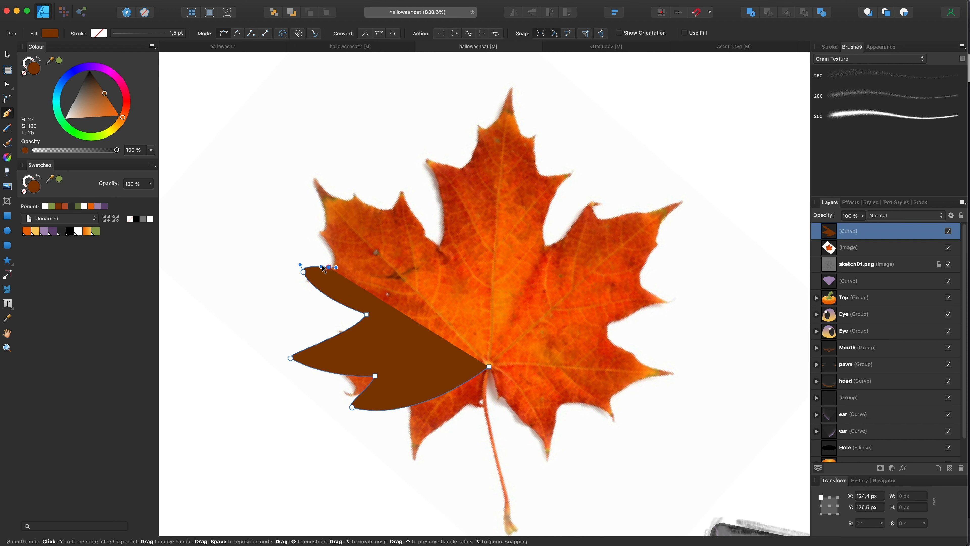
{"action": "left_click_drag", "start_coordinate": [310, 199], "coordinate": [316, 158]}
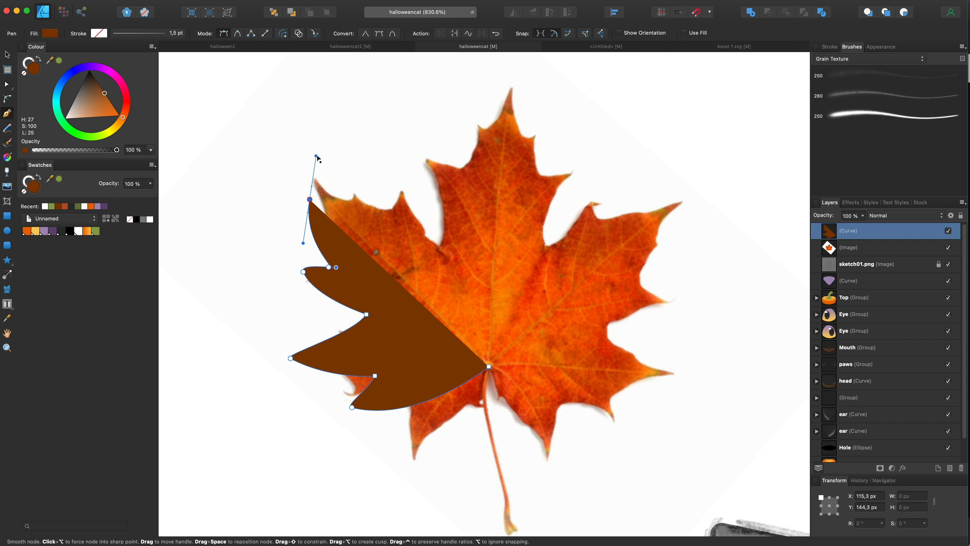
{"action": "left_click_drag", "start_coordinate": [367, 214], "coordinate": [380, 222]}
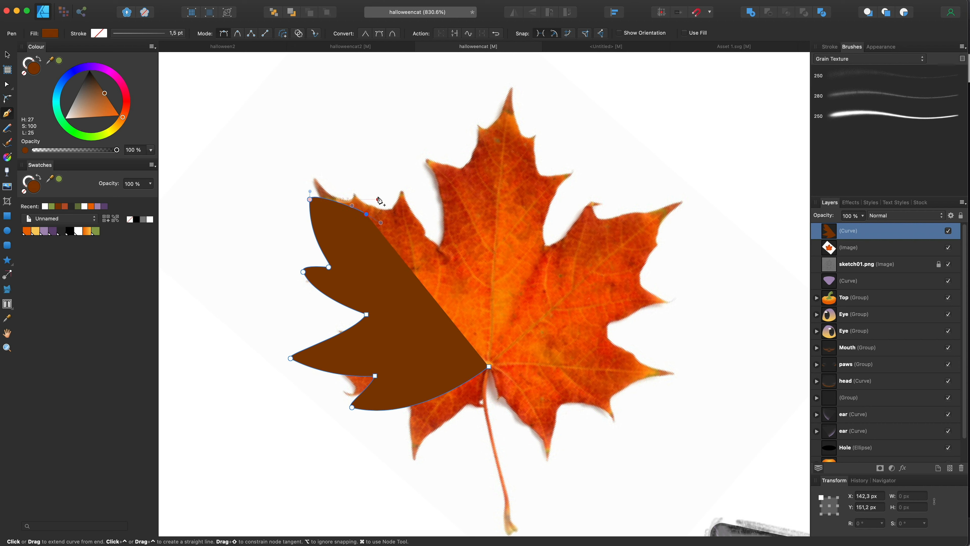
{"action": "mouse_move", "coordinate": [375, 185]}
{"action": "left_mouse_down"}
{"action": "mouse_move", "coordinate": [385, 168]}
{"action": "mouse_move", "coordinate": [378, 181]}
{"action": "left_mouse_up"}
{"action": "left_click_drag", "start_coordinate": [426, 234], "coordinate": [441, 246]}
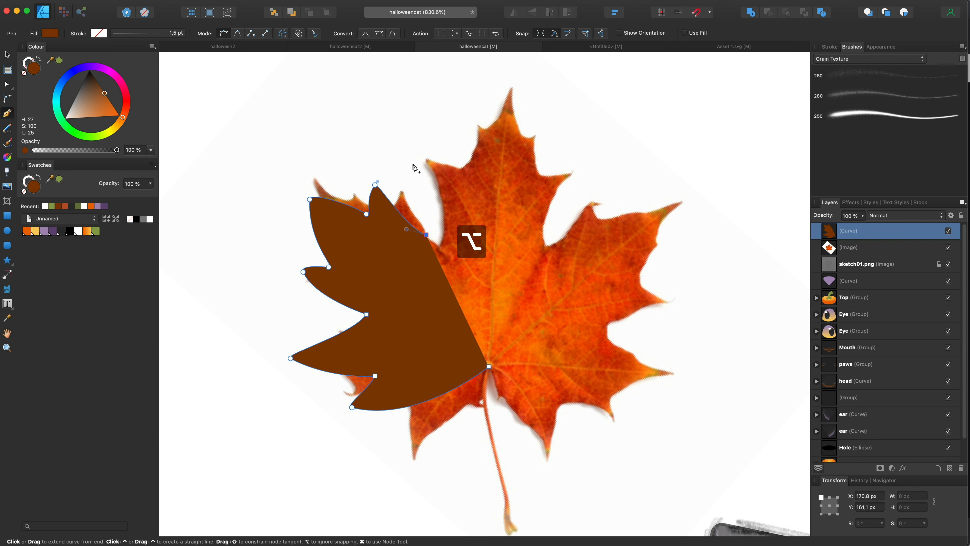
Trace the leaf's central lobe over both side tips and the top peak, ending at the deep notch on its right
{"action": "left_click_drag", "start_coordinate": [426, 152], "coordinate": [455, 172]}
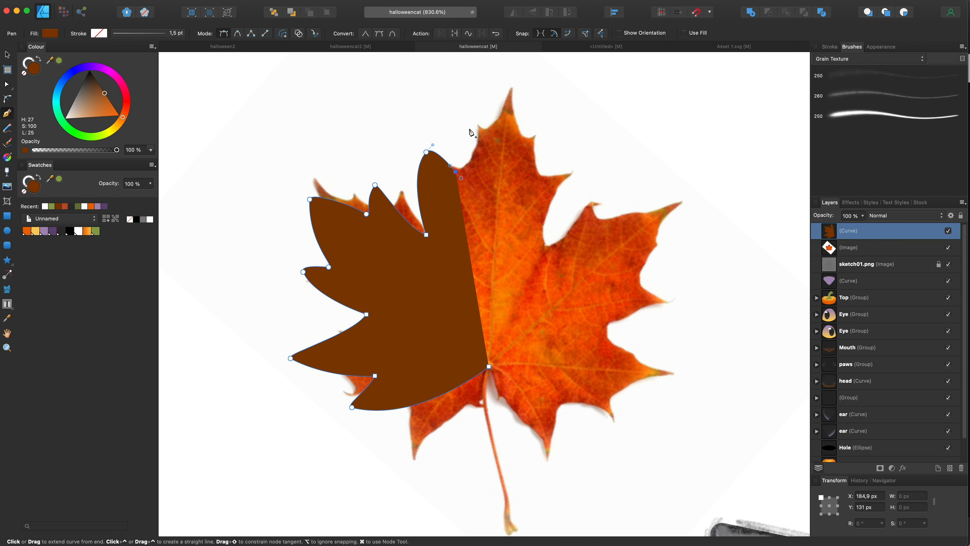
{"action": "mouse_move", "coordinate": [509, 88]}
{"action": "left_mouse_down"}
{"action": "mouse_move", "coordinate": [559, 76]}
{"action": "mouse_move", "coordinate": [523, 84]}
{"action": "left_mouse_up"}
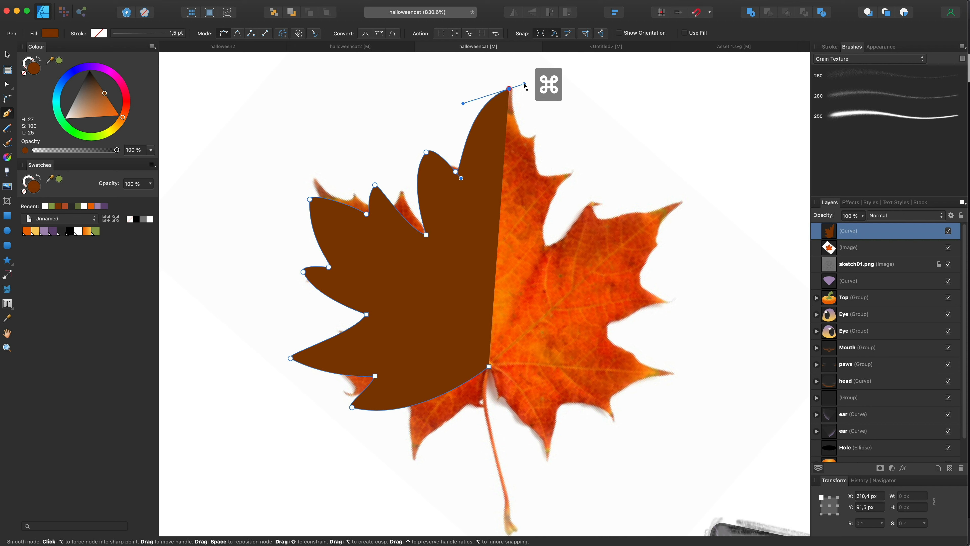
{"action": "left_click_drag", "start_coordinate": [534, 172], "coordinate": [530, 191]}
{"action": "left_click_drag", "start_coordinate": [571, 165], "coordinate": [587, 176]}
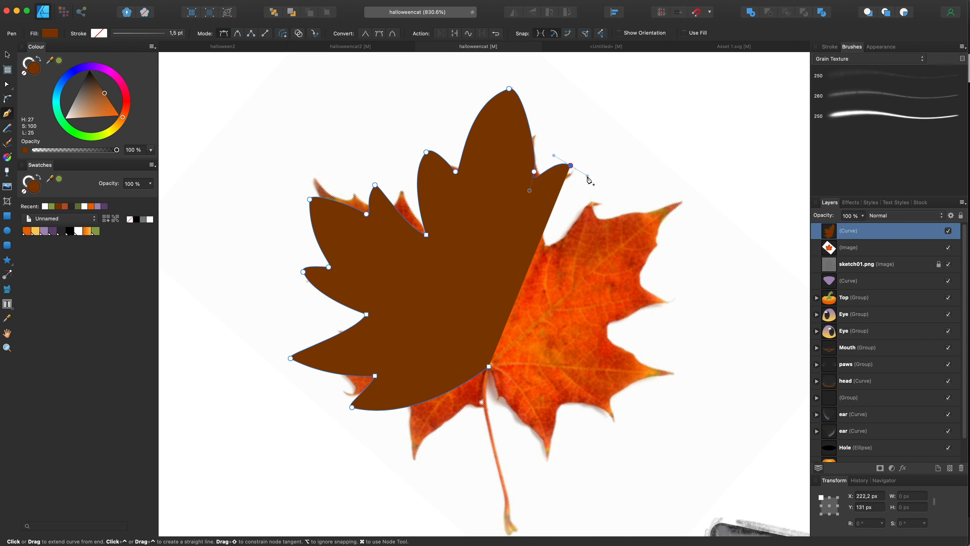
{"action": "left_click_drag", "start_coordinate": [530, 191], "coordinate": [539, 153]}
{"action": "left_click_drag", "start_coordinate": [544, 241], "coordinate": [562, 220]}
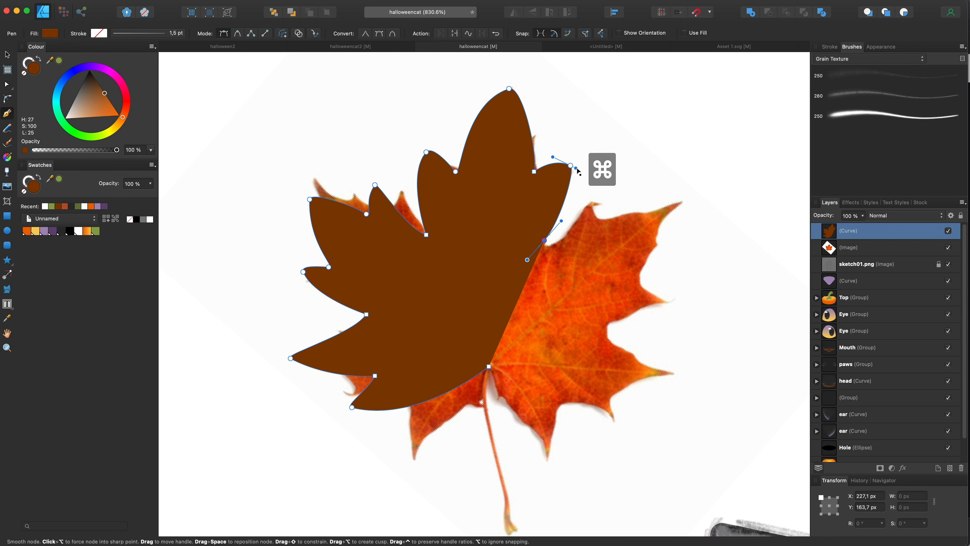
Trace the leaf's upper-right lobe through its small upper tip, main point and lower side tip, ending at the notch beneath
{"action": "left_click", "coordinate": [600, 199]}
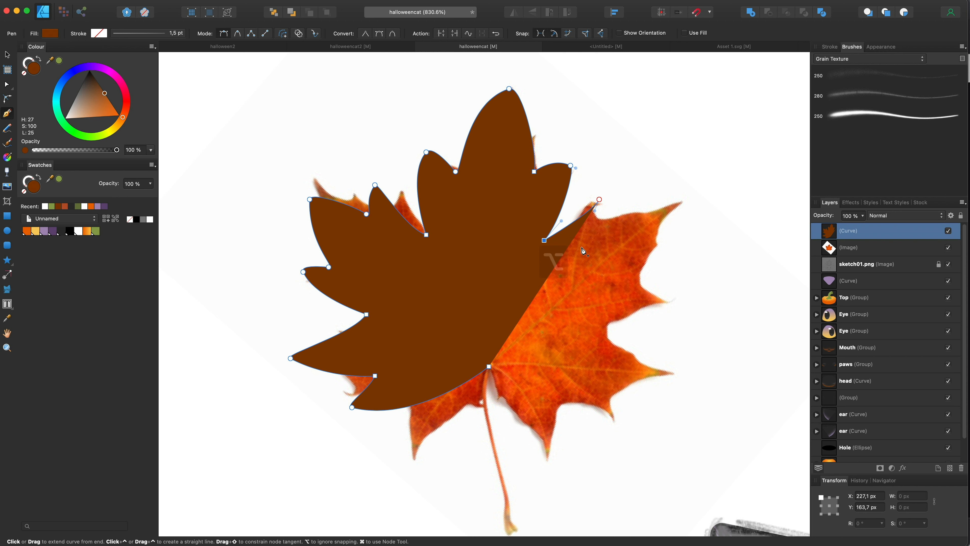
{"action": "mouse_move", "coordinate": [606, 214]}
{"action": "left_mouse_down"}
{"action": "mouse_move", "coordinate": [612, 198]}
{"action": "mouse_move", "coordinate": [609, 226]}
{"action": "left_mouse_up"}
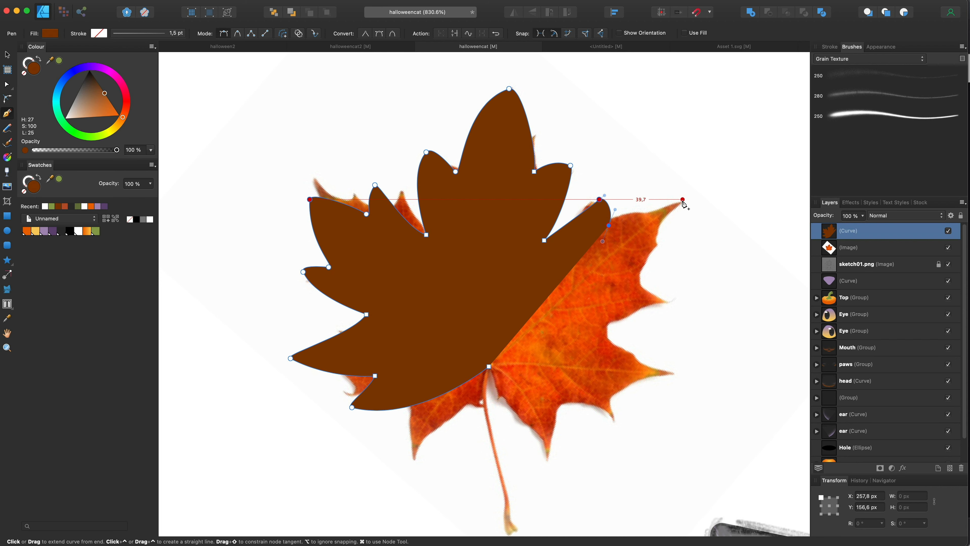
{"action": "left_click_drag", "start_coordinate": [683, 199], "coordinate": [692, 208]}
{"action": "left_click", "coordinate": [602, 241], "text": "alt"}
{"action": "left_click_drag", "start_coordinate": [642, 284], "coordinate": [619, 303]}
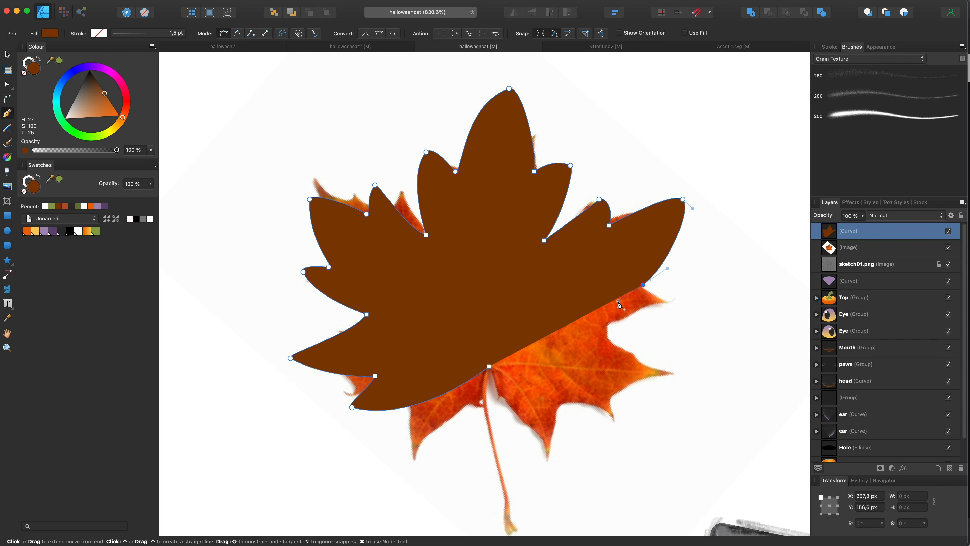
{"action": "scroll", "coordinate": [632, 305], "scroll_direction": "right", "scroll_amount": 3}
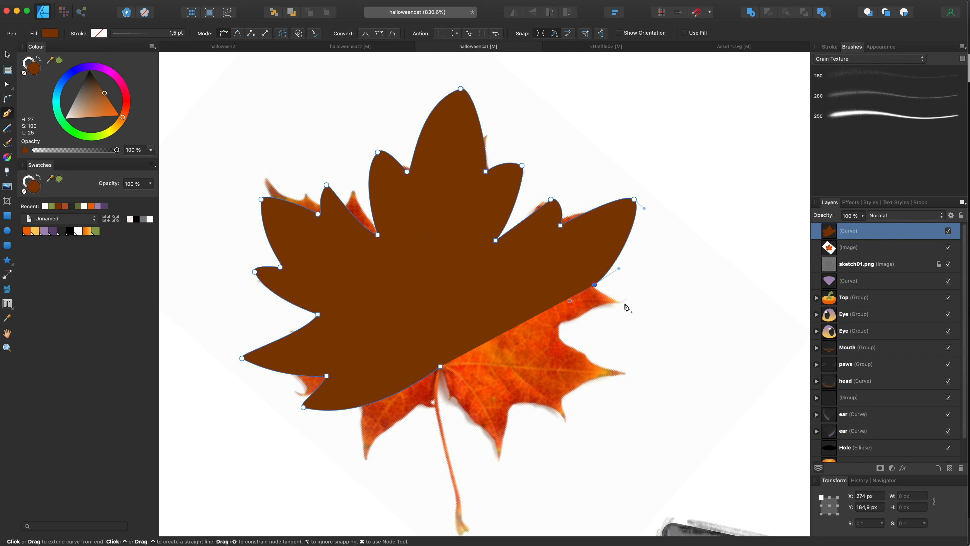
{"action": "left_click_drag", "start_coordinate": [629, 285], "coordinate": [630, 294]}
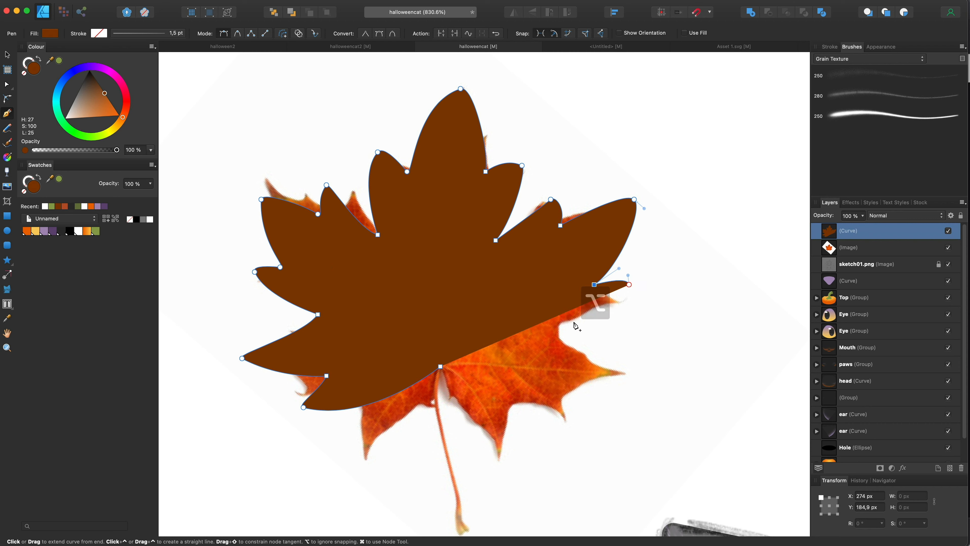
{"action": "left_click_drag", "start_coordinate": [561, 321], "coordinate": [542, 324]}
Trace the leaf's lower-right lobe with its long main point and small lower tip, closing the outline at the stem base
{"action": "mouse_move", "coordinate": [629, 370]}
{"action": "left_mouse_down"}
{"action": "mouse_move", "coordinate": [634, 386]}
{"action": "mouse_move", "coordinate": [598, 368]}
{"action": "mouse_move", "coordinate": [646, 371]}
{"action": "mouse_move", "coordinate": [634, 366]}
{"action": "left_mouse_up"}
{"action": "left_click", "coordinate": [517, 327], "text": "alt"}
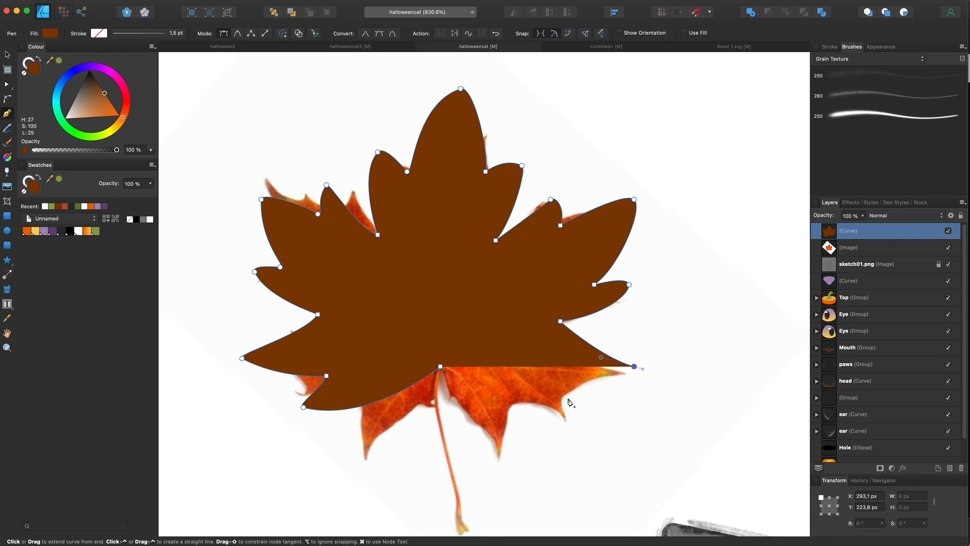
{"action": "mouse_move", "coordinate": [565, 397]}
{"action": "left_mouse_down"}
{"action": "mouse_move", "coordinate": [520, 395]}
{"action": "mouse_move", "coordinate": [551, 396]}
{"action": "left_mouse_up"}
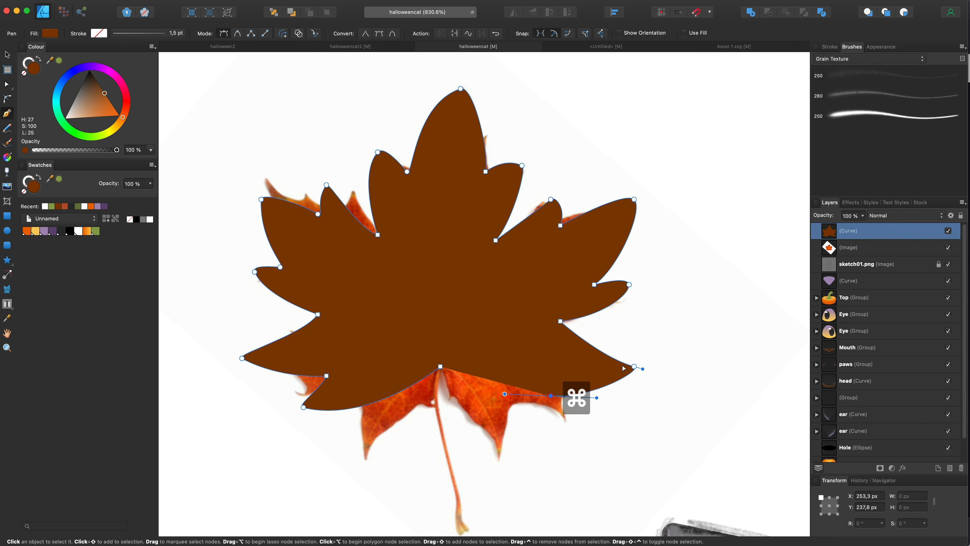
{"action": "left_click", "coordinate": [635, 366], "text": "super"}
{"action": "left_click_drag", "start_coordinate": [602, 357], "coordinate": [565, 342]}
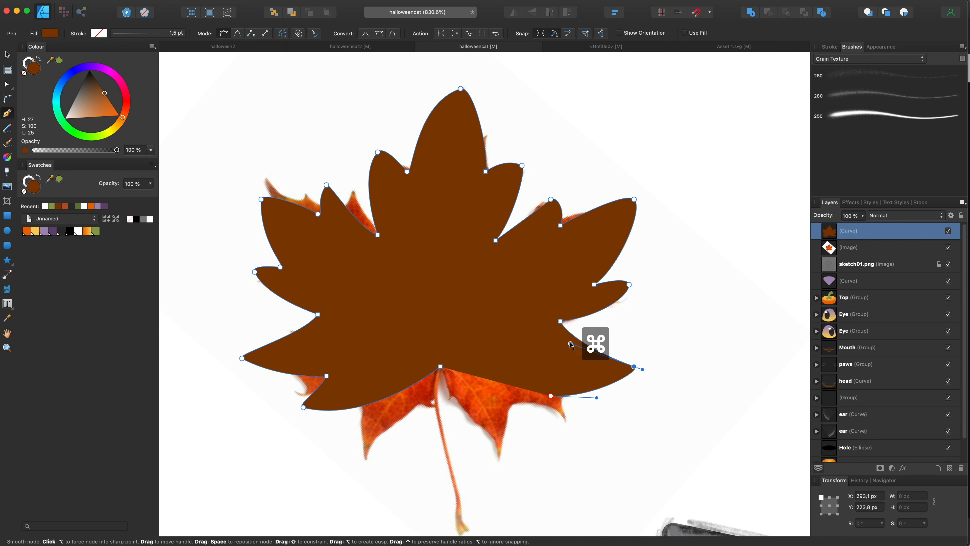
{"action": "left_click_drag", "start_coordinate": [550, 396], "coordinate": [580, 412]}
{"action": "left_click", "coordinate": [505, 393], "text": "alt"}
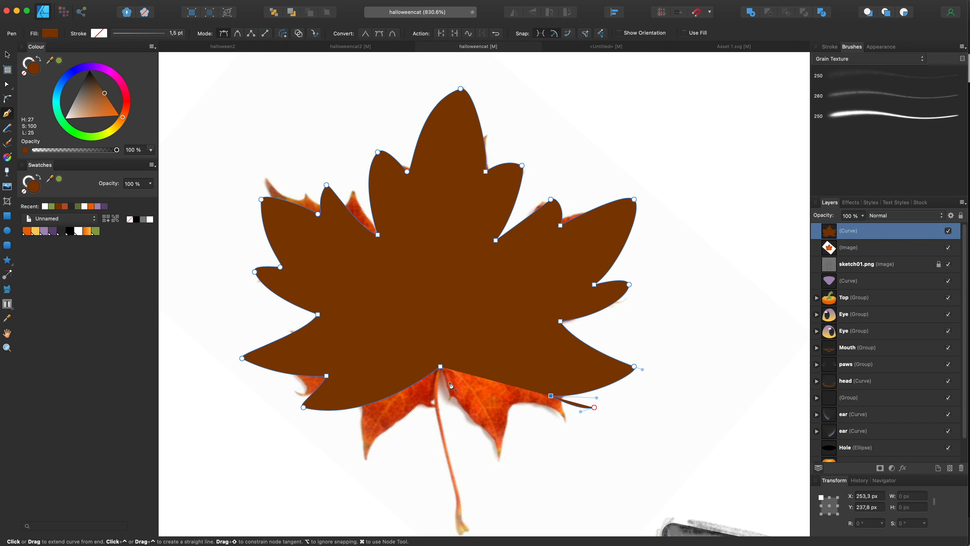
{"action": "left_click_drag", "start_coordinate": [440, 366], "coordinate": [359, 285]}
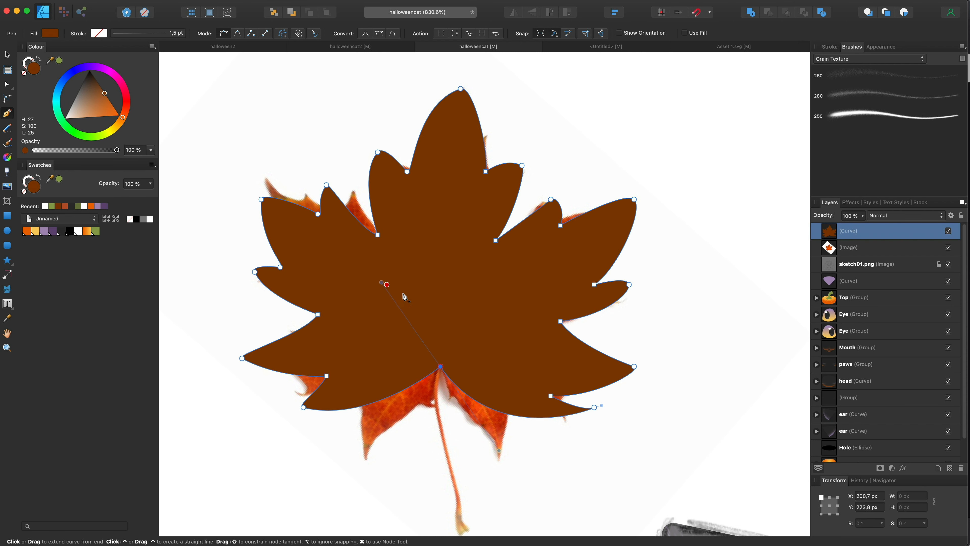
Reposition the notch between the two lower-right tips and adjust the curve handle of the small tip
{"action": "left_click_drag", "start_coordinate": [550, 396], "coordinate": [551, 383]}
{"action": "left_click_drag", "start_coordinate": [581, 411], "coordinate": [585, 405]}
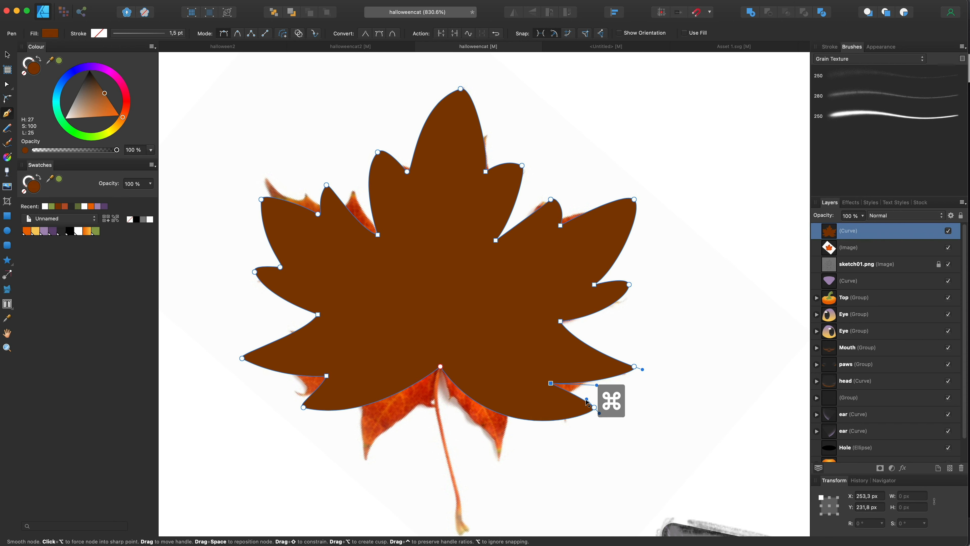
{"action": "scroll", "coordinate": [573, 398], "scroll_direction": "down", "scroll_amount": 5}
{"action": "scroll", "coordinate": [558, 396], "scroll_direction": "up", "scroll_amount": 5}
Lower the outline's node at the stem base and adjust its handle to reshape the leaf's bottom edge
{"action": "key", "text": "a"}
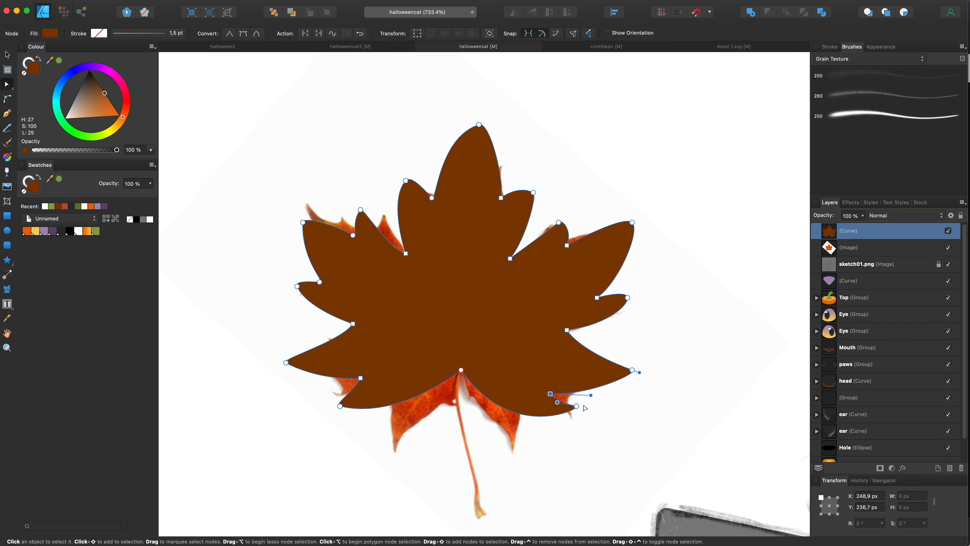
{"action": "scroll", "coordinate": [602, 409], "scroll_direction": "down", "scroll_amount": 5}
{"action": "scroll", "coordinate": [602, 407], "scroll_direction": "up", "scroll_amount": 4}
{"action": "left_click_drag", "start_coordinate": [481, 381], "coordinate": [481, 399]}
{"action": "key", "text": "super+z"}
{"action": "left_click_drag", "start_coordinate": [526, 461], "coordinate": [530, 441]}
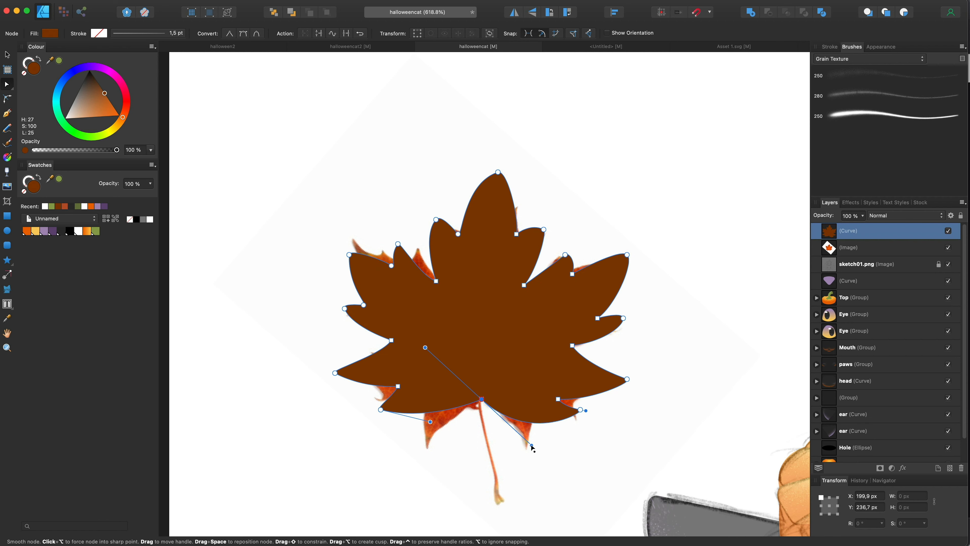
{"action": "key", "text": "v"}
{"action": "left_click_drag", "start_coordinate": [509, 314], "coordinate": [461, 201]}
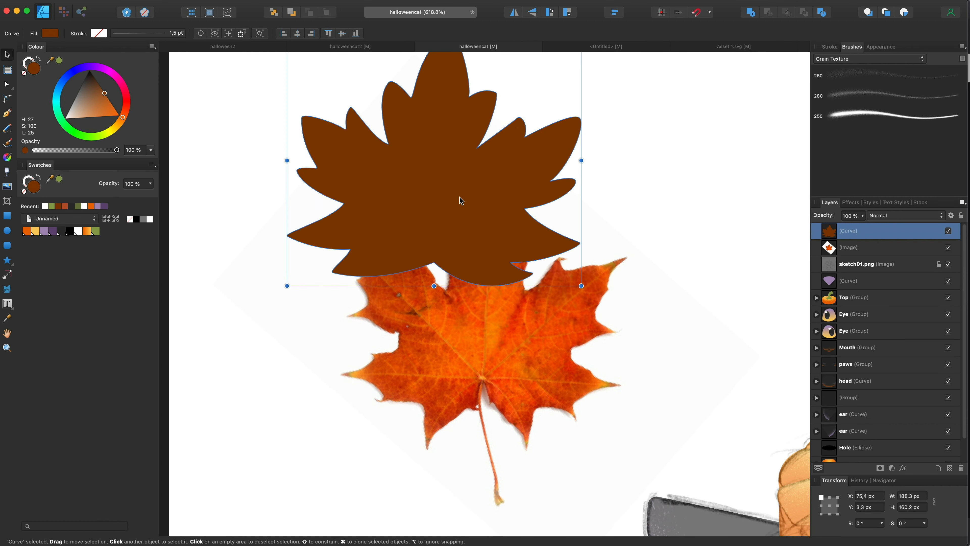
{"action": "key", "text": "super+z"}
Draw a curved stem down from the leaf's base with no fill and a dark brown 4.5 pt stroke
{"action": "left_click", "coordinate": [9, 114]}
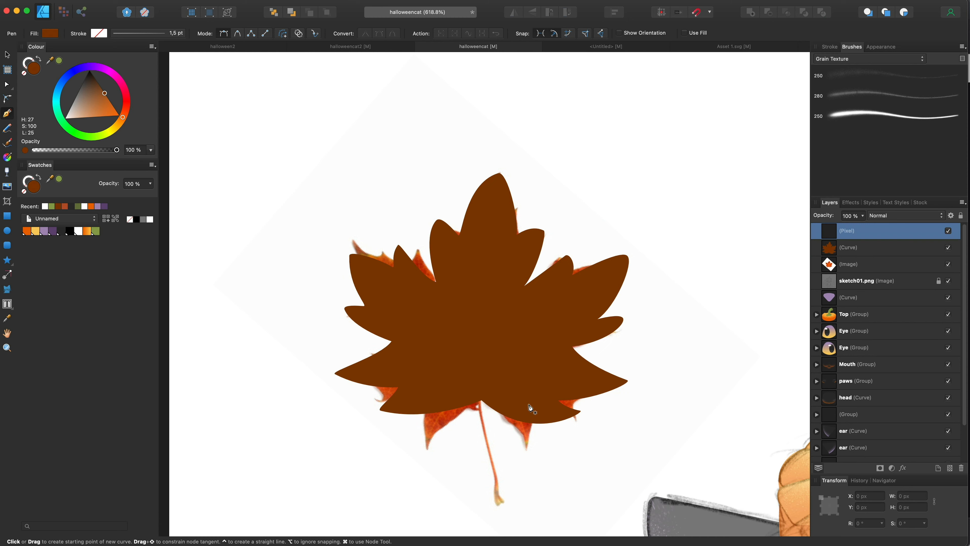
{"action": "left_click_drag", "start_coordinate": [514, 517], "coordinate": [514, 517]}
{"action": "left_click", "coordinate": [28, 179]}
{"action": "left_click", "coordinate": [58, 206]}
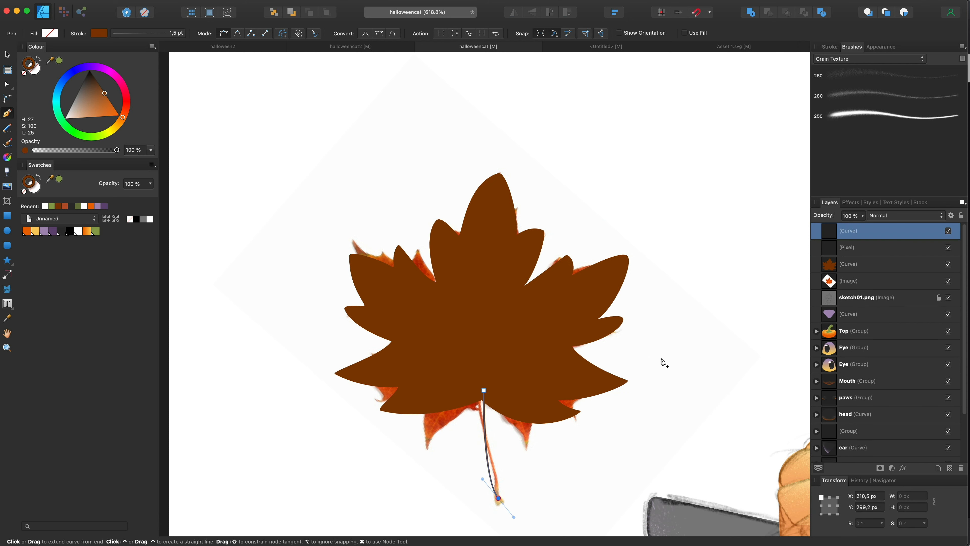
{"action": "left_click_drag", "start_coordinate": [484, 390], "coordinate": [480, 397]}
{"action": "left_click", "coordinate": [830, 47]}
{"action": "left_click_drag", "start_coordinate": [842, 75], "coordinate": [867, 77]}
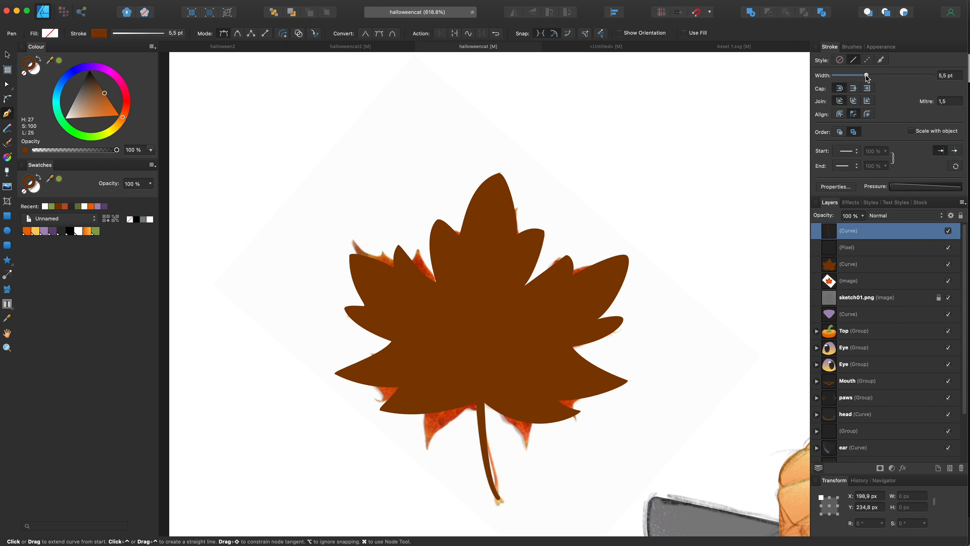
Hide the maple leaf photo, then narrow the leaf shape horizontally and recentre it over the stem
{"action": "left_click", "coordinate": [947, 281]}
{"action": "left_click", "coordinate": [10, 54]}
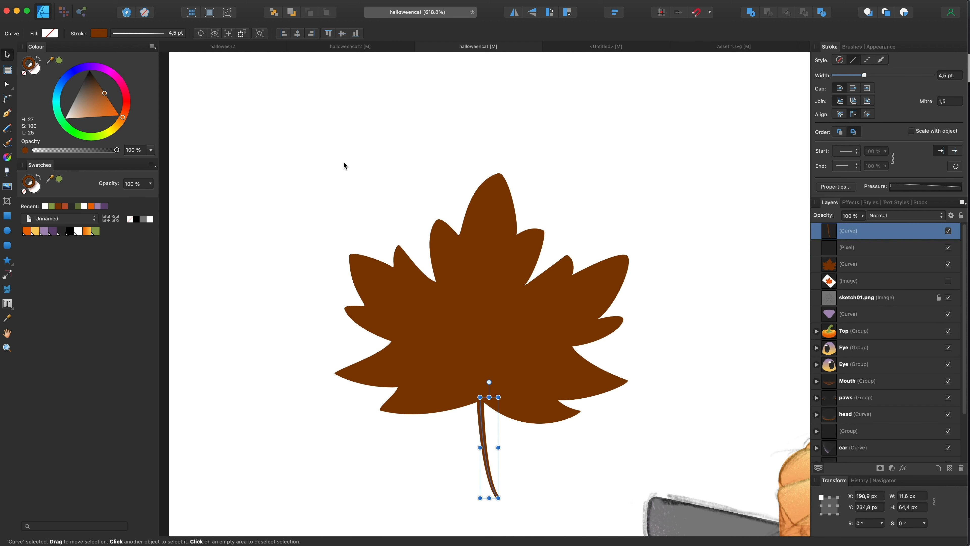
{"action": "left_click", "coordinate": [364, 171]}
{"action": "scroll", "coordinate": [364, 171], "scroll_direction": "down", "scroll_amount": 5}
{"action": "scroll", "coordinate": [365, 170], "scroll_direction": "up", "scroll_amount": 5}
{"action": "left_click", "coordinate": [515, 266]}
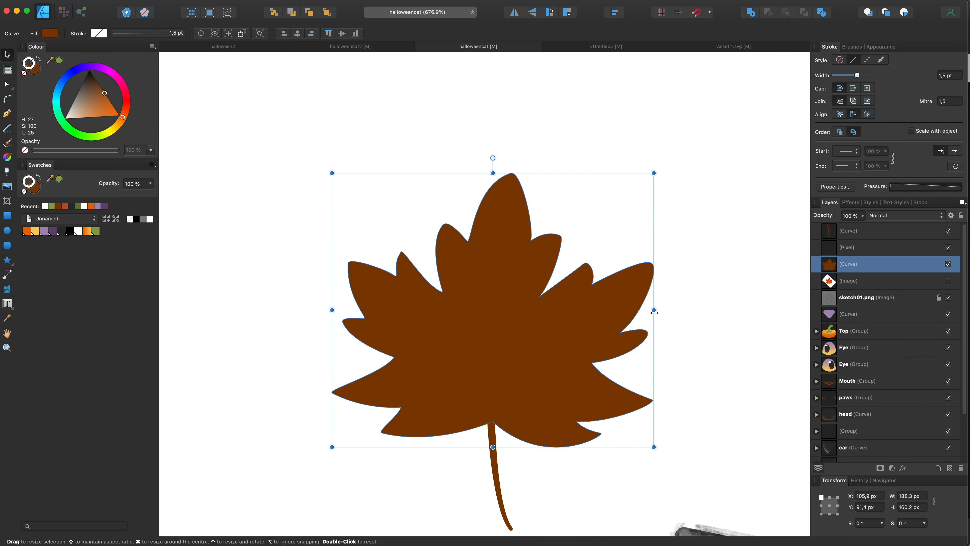
{"action": "left_click_drag", "start_coordinate": [654, 310], "coordinate": [625, 311]}
{"action": "left_click_drag", "start_coordinate": [548, 331], "coordinate": [561, 330]}
Round the leaf's two lower-right tips by lengthening their curve handles
{"action": "key", "text": "a"}
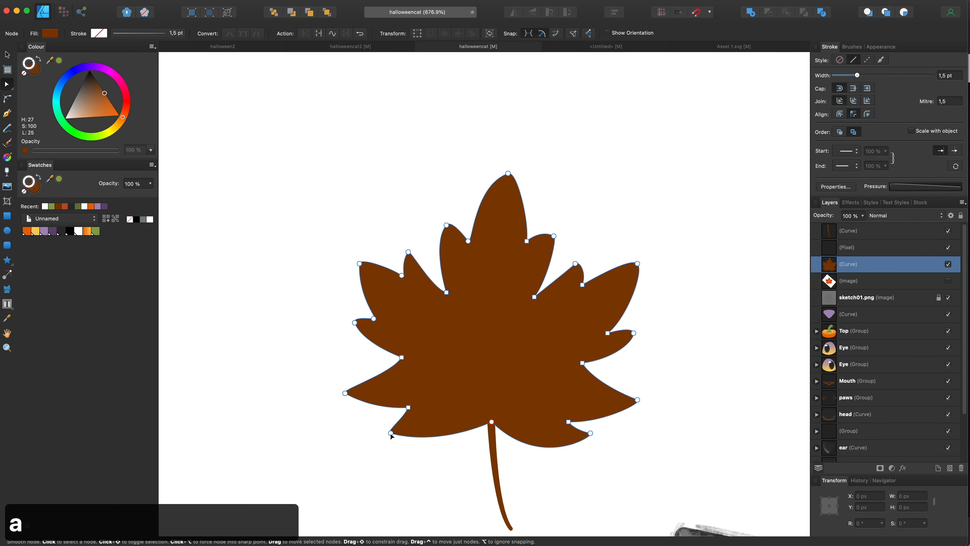
{"action": "left_click", "coordinate": [637, 399]}
{"action": "scroll", "coordinate": [640, 401], "scroll_direction": "up", "scroll_amount": 4}
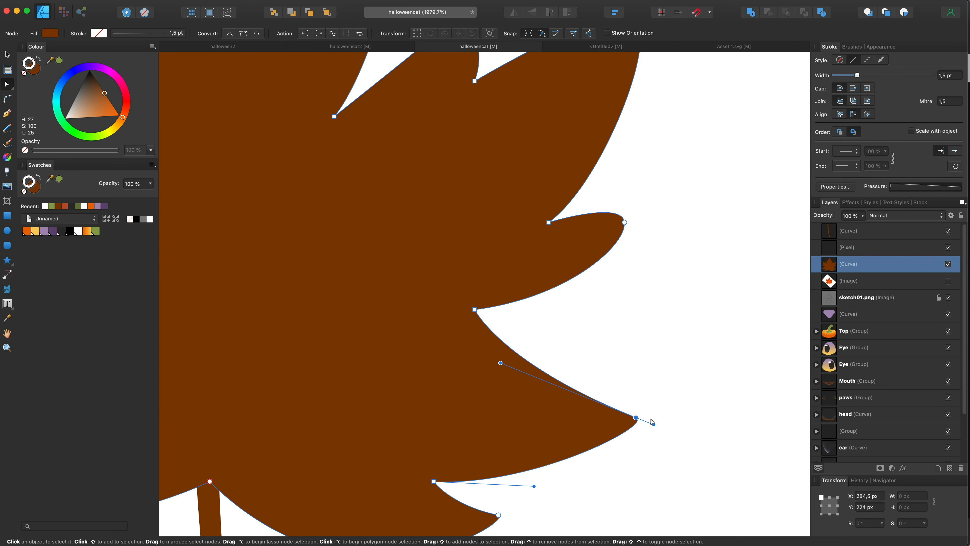
{"action": "left_click_drag", "start_coordinate": [654, 424], "coordinate": [688, 438]}
{"action": "scroll", "coordinate": [501, 474], "scroll_direction": "down", "scroll_amount": 2}
{"action": "left_click_drag", "start_coordinate": [498, 472], "coordinate": [547, 491]}
Round the leaf's lower-left tips and the upper-left lobe's inner tip by adjusting their curve handles
{"action": "scroll", "coordinate": [520, 373], "scroll_direction": "left", "scroll_amount": 10}
{"action": "left_click_drag", "start_coordinate": [236, 358], "coordinate": [320, 407]}
{"action": "left_click", "coordinate": [366, 472]}
{"action": "left_click_drag", "start_coordinate": [349, 467], "coordinate": [323, 459]}
{"action": "scroll", "coordinate": [355, 382], "scroll_direction": "up", "scroll_amount": 10}
{"action": "left_click", "coordinate": [416, 153]}
{"action": "left_click_drag", "start_coordinate": [422, 145], "coordinate": [431, 136]}
{"action": "scroll", "coordinate": [468, 139], "scroll_direction": "up", "scroll_amount": 9}
{"action": "scroll", "coordinate": [758, 373], "scroll_direction": "right", "scroll_amount": 10}
{"action": "scroll", "coordinate": [754, 372], "scroll_direction": "down", "scroll_amount": 20}
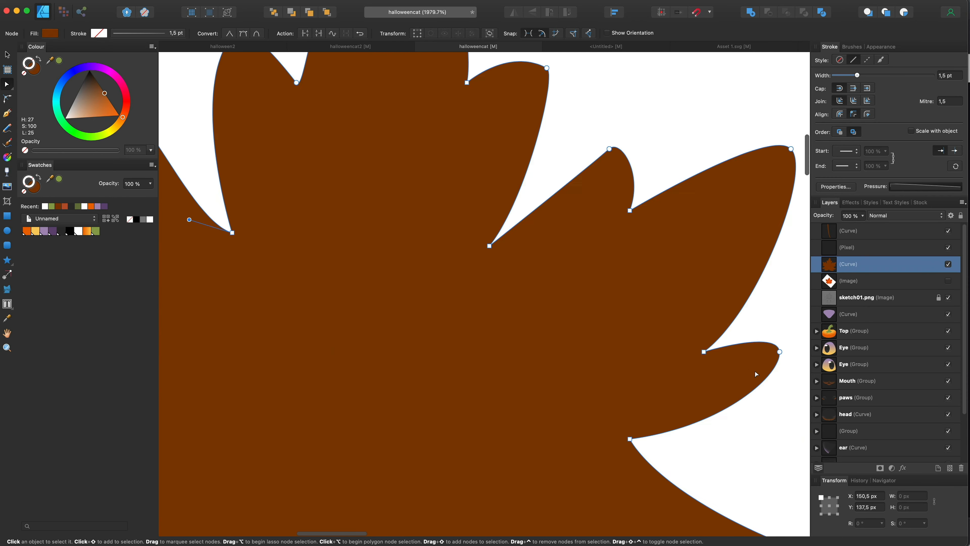
Refine the two lower-left tips and the long lower-right tip by shifting their nodes and handles
{"action": "scroll", "coordinate": [755, 372], "scroll_direction": "left", "scroll_amount": 12}
{"action": "scroll", "coordinate": [514, 284], "scroll_direction": "down", "scroll_amount": 5}
{"action": "scroll", "coordinate": [514, 284], "scroll_direction": "up", "scroll_amount": 4}
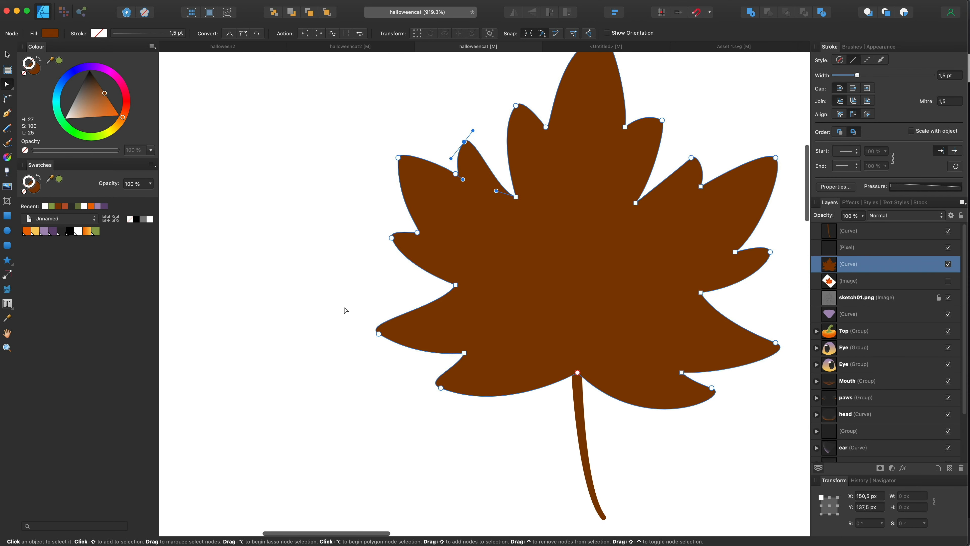
{"action": "left_click_drag", "start_coordinate": [378, 331], "coordinate": [383, 318]}
{"action": "left_click_drag", "start_coordinate": [441, 389], "coordinate": [464, 339]}
{"action": "scroll", "coordinate": [463, 340], "scroll_direction": "down", "scroll_amount": 3}
{"action": "scroll", "coordinate": [463, 341], "scroll_direction": "down", "scroll_amount": 2}
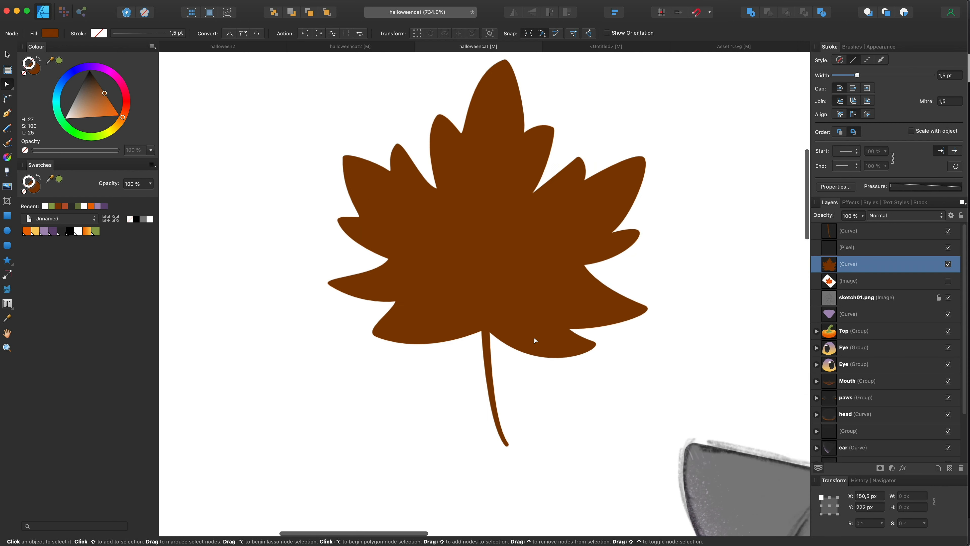
{"action": "left_click", "coordinate": [647, 291]}
{"action": "left_click_drag", "start_coordinate": [647, 292], "coordinate": [642, 292]}
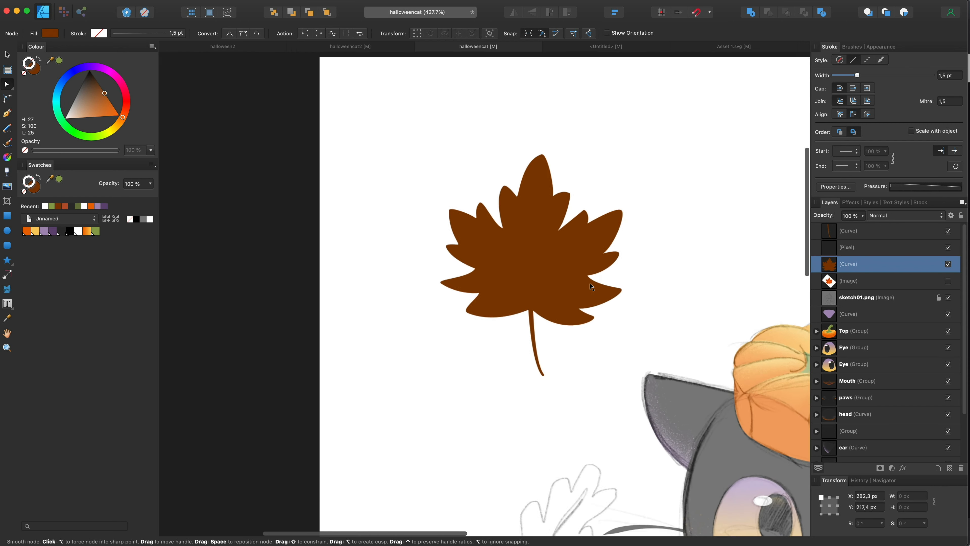
Draw a curved central vein from the stem base up to the leaf's top peak with a white stroke and no fill
{"action": "scroll", "coordinate": [516, 167], "scroll_direction": "up", "scroll_amount": 3}
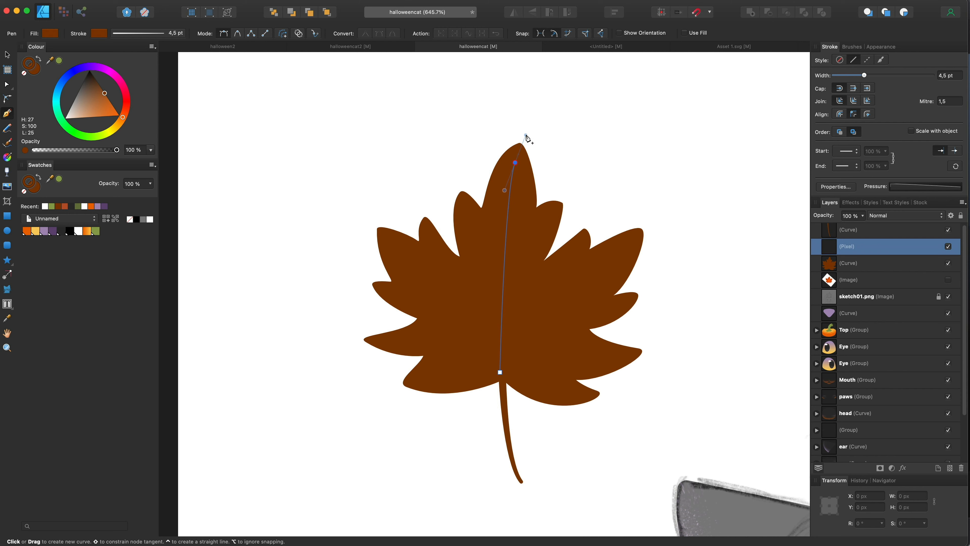
{"action": "left_click_drag", "start_coordinate": [527, 139], "coordinate": [526, 133]}
{"action": "left_click", "coordinate": [44, 207]}
Taper both ends of the central vein with the pressure profile and set its stroke width to 2.5 pt
{"action": "left_click", "coordinate": [904, 187]}
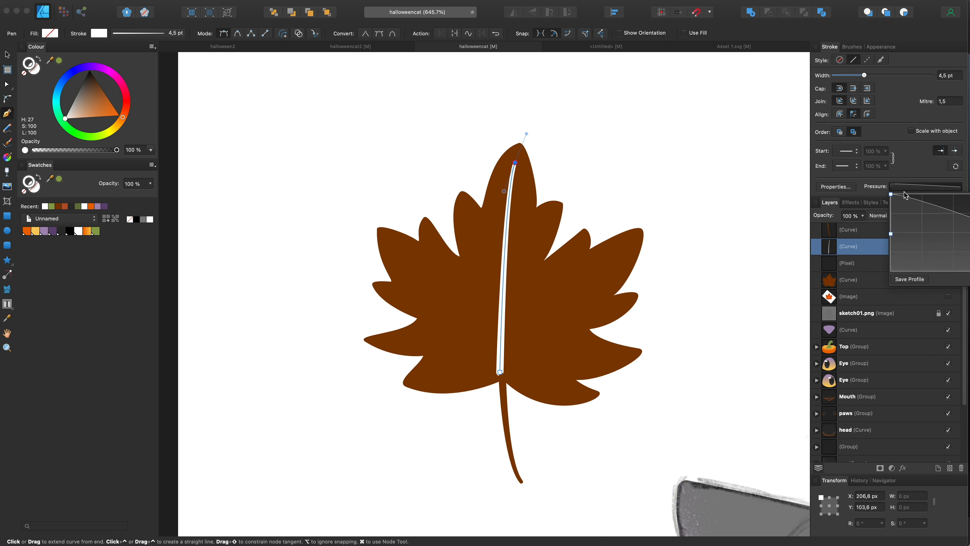
{"action": "left_click_drag", "start_coordinate": [892, 197], "coordinate": [950, 196]}
{"action": "left_click_drag", "start_coordinate": [891, 234], "coordinate": [891, 257]}
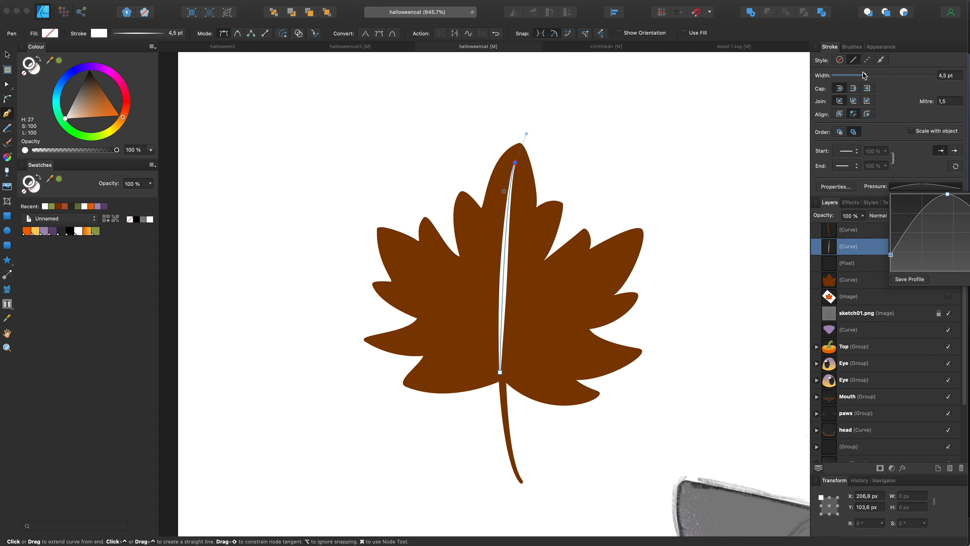
{"action": "left_click_drag", "start_coordinate": [864, 75], "coordinate": [859, 75]}
{"action": "left_click", "coordinate": [821, 262]}
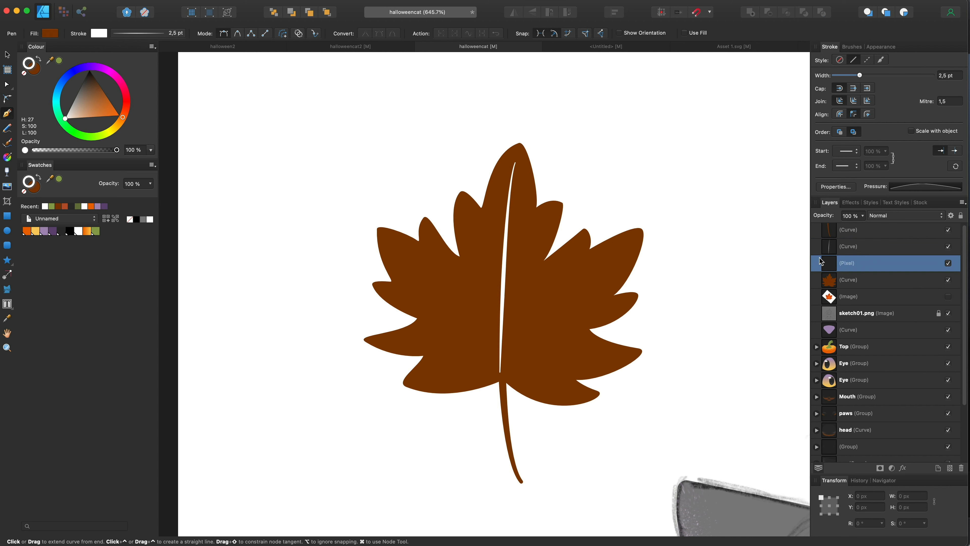
Draw white veins from the central vein into both side tips of the central lobe, plus a short offshoot on the left vein
{"action": "scroll", "coordinate": [513, 240], "scroll_direction": "up", "scroll_amount": 3}
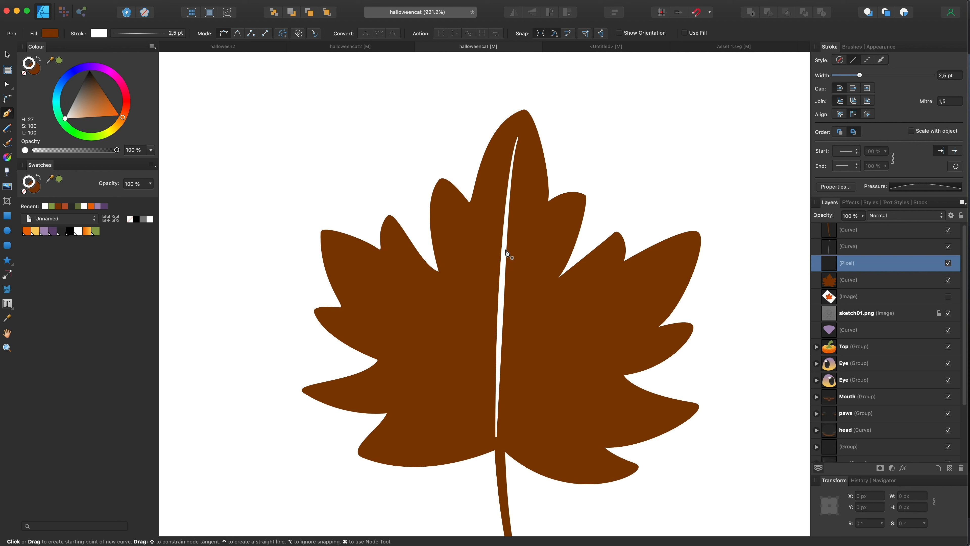
{"action": "left_click", "coordinate": [503, 264]}
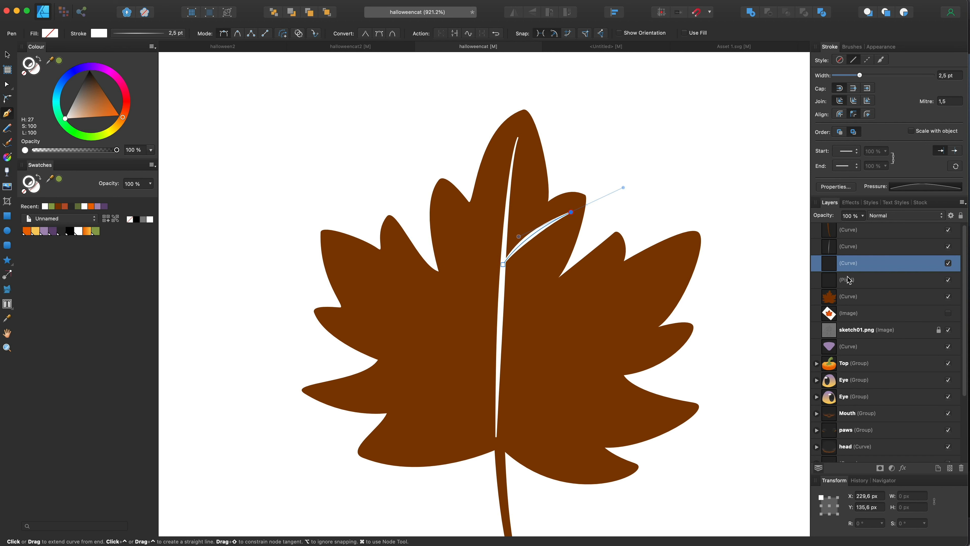
{"action": "key", "text": "Escape"}
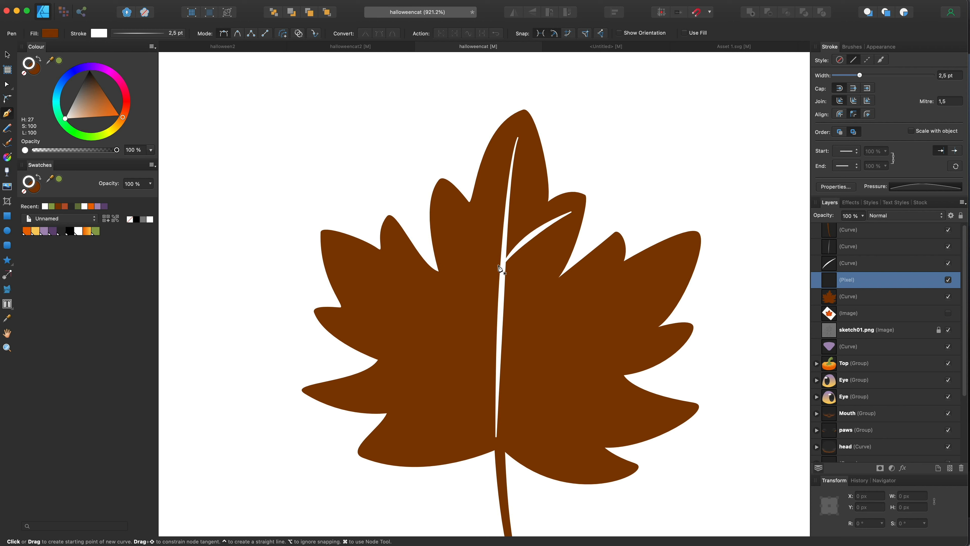
{"action": "left_click", "coordinate": [501, 274]}
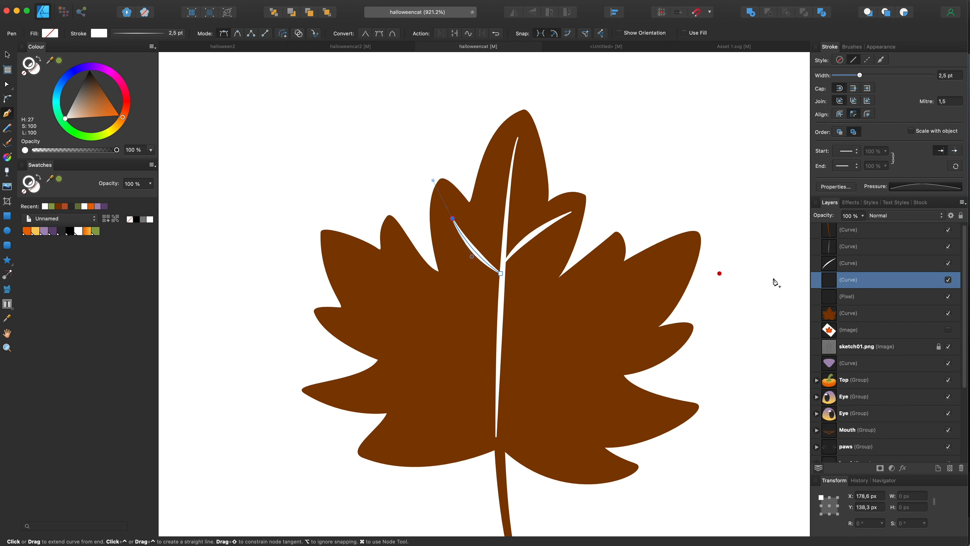
{"action": "key", "text": "Escape"}
{"action": "left_click", "coordinate": [476, 250]}
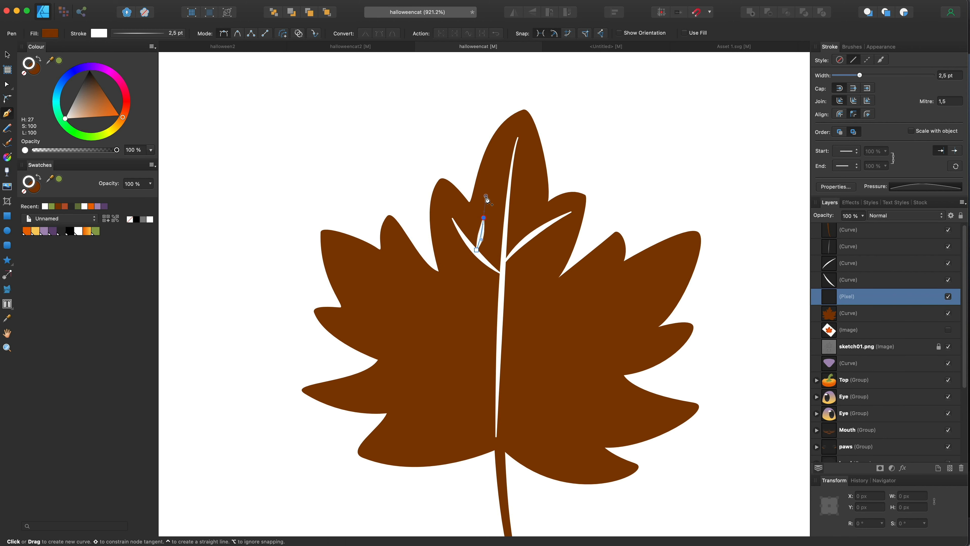
{"action": "key", "text": "Escape"}
Draw a long curved vein from the base of the central vein into the tip of the upper-left lobe
{"action": "scroll", "coordinate": [492, 271], "scroll_direction": "down", "scroll_amount": 3}
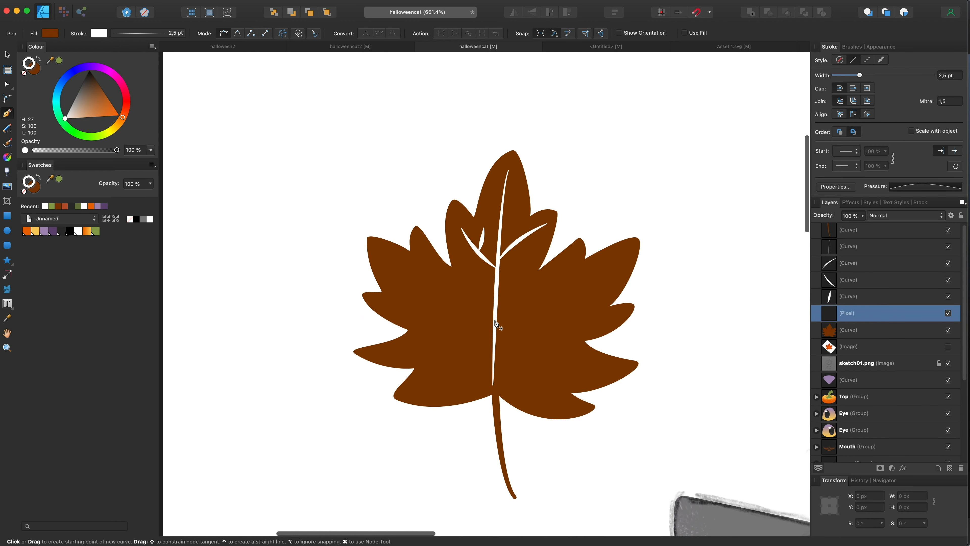
{"action": "left_click", "coordinate": [494, 363]}
{"action": "left_click_drag", "start_coordinate": [369, 234], "coordinate": [349, 203]}
{"action": "left_click", "coordinate": [880, 326]}
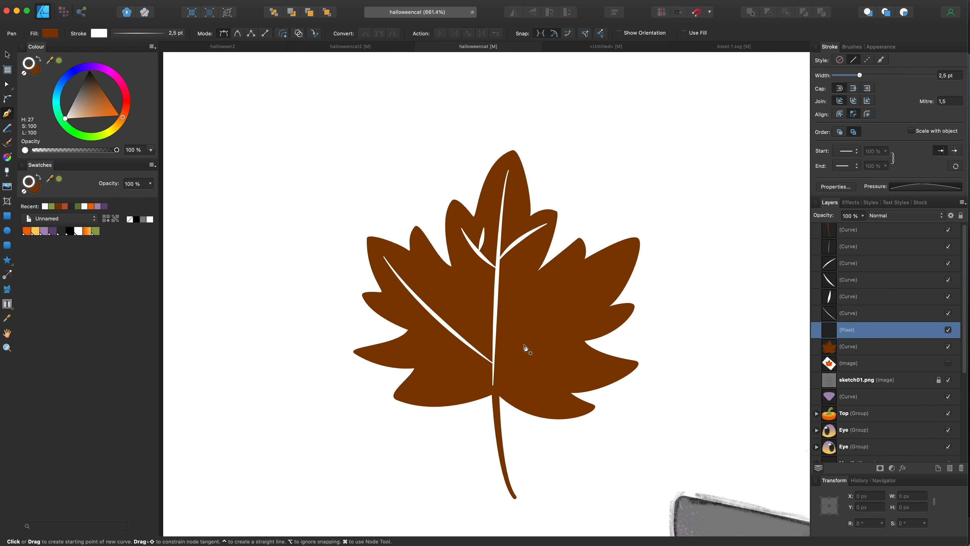
Draw a long vein from the base into the upper-right lobe's main point, with a branch toward its small upper tip
{"action": "left_click", "coordinate": [494, 358]}
{"action": "left_click_drag", "start_coordinate": [616, 263], "coordinate": [596, 227]}
{"action": "left_click", "coordinate": [823, 347]}
{"action": "left_click", "coordinate": [538, 330]}
{"action": "key", "text": "Escape"}
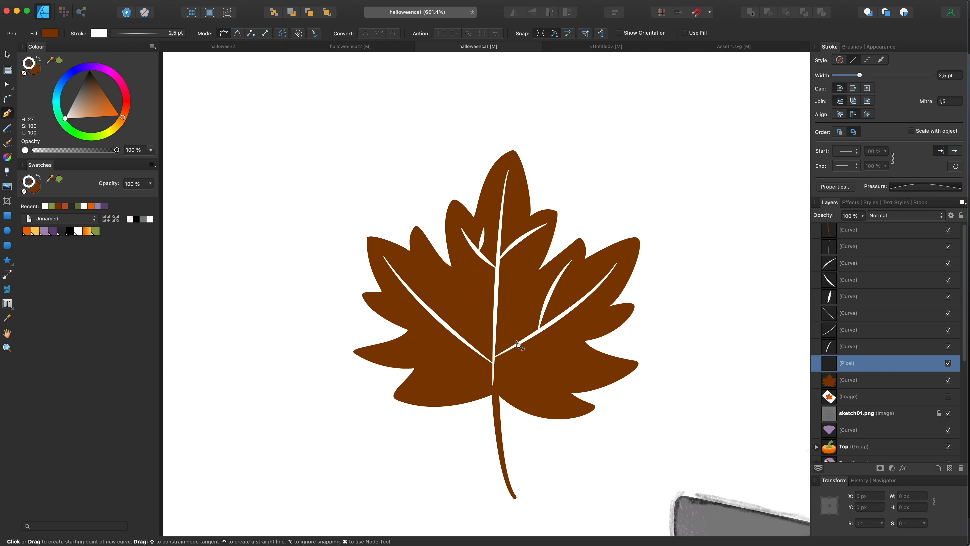
Draw a short vein rising from the base between the central and upper-right veins, and undo the extra starting point
{"action": "left_click", "coordinate": [494, 357]}
{"action": "left_click_drag", "start_coordinate": [533, 251], "coordinate": [531, 249]}
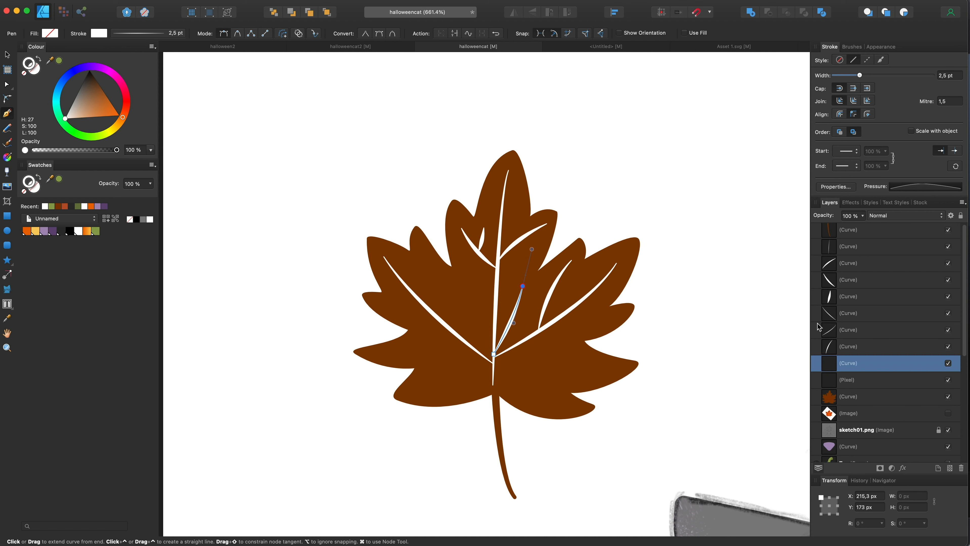
{"action": "key", "text": "Escape"}
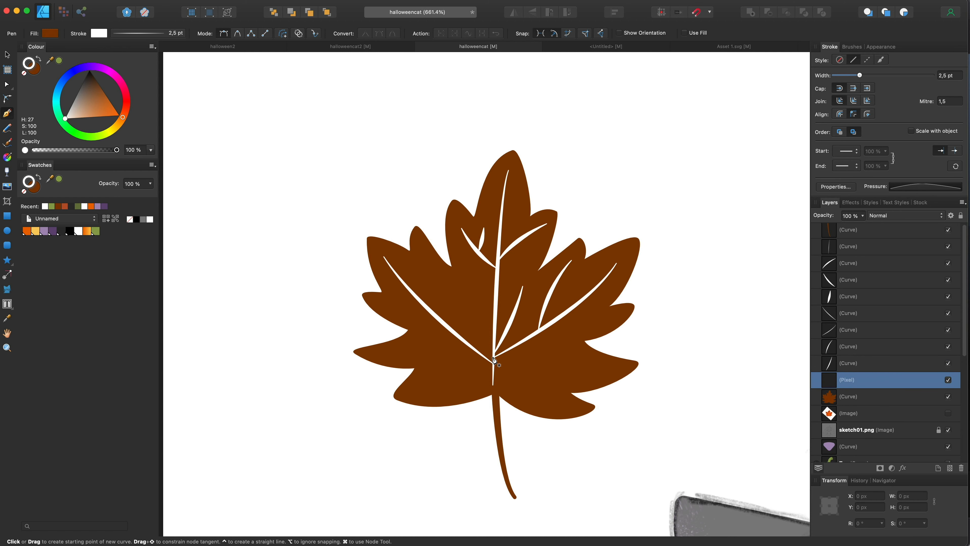
{"action": "left_click", "coordinate": [494, 358]}
{"action": "key", "text": "super+z"}
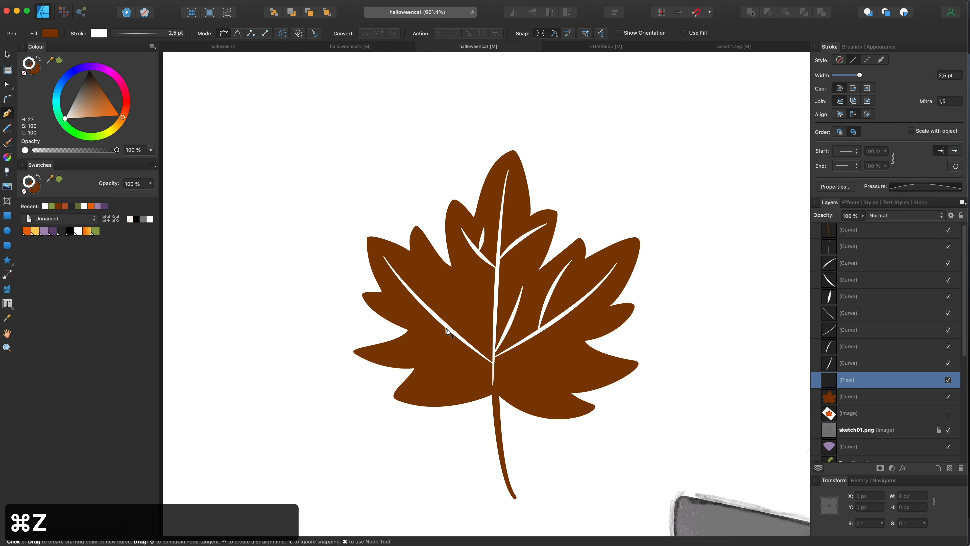
Draw a short branch off the upper-left vein toward the small upper tip, and a vein from the base into the lower-left lobe
{"action": "left_click_drag", "start_coordinate": [434, 268], "coordinate": [420, 242]}
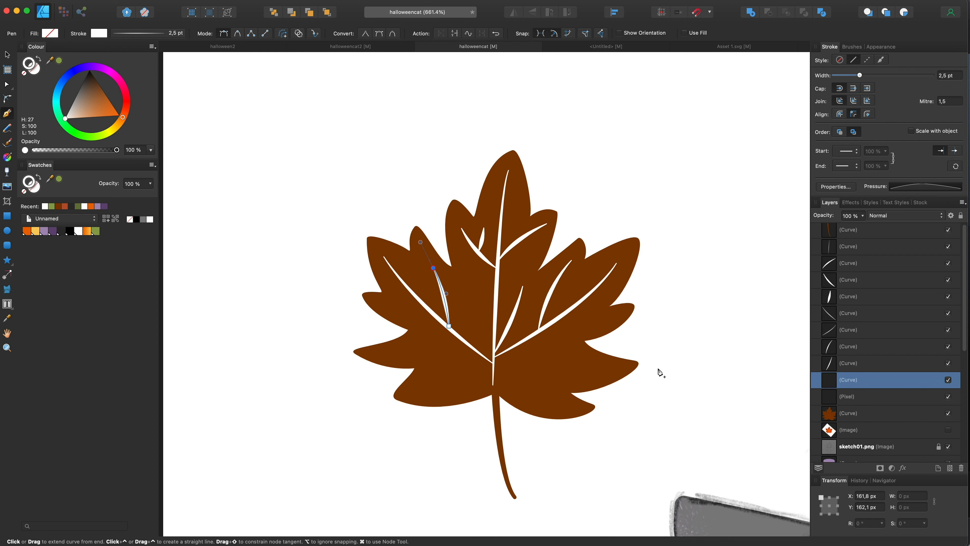
{"action": "left_click", "coordinate": [920, 403]}
{"action": "left_click", "coordinate": [492, 363]}
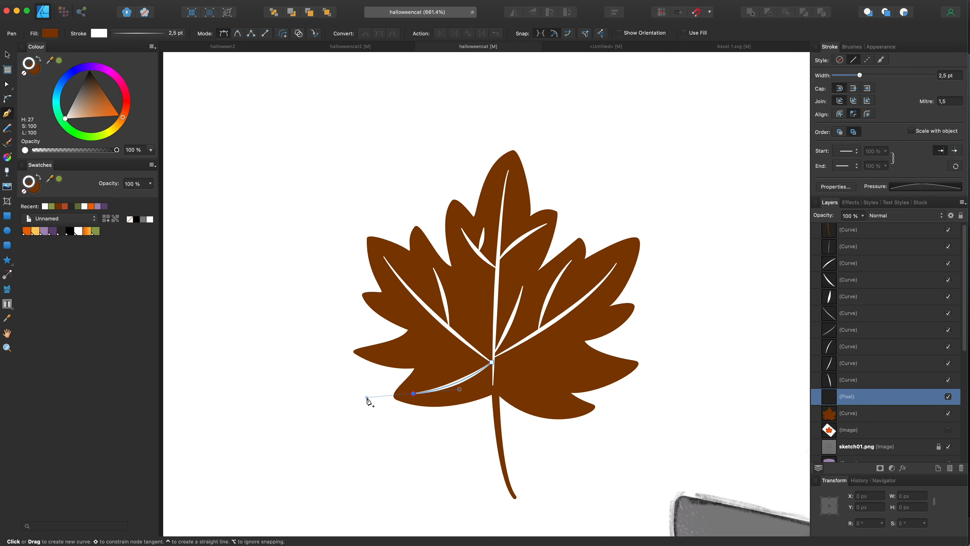
{"action": "left_click_drag", "start_coordinate": [367, 398], "coordinate": [366, 397]}
{"action": "left_click", "coordinate": [879, 413]}
Draw two near-horizontal veins from the leaf base, one into the far left lobe and one into the far right lobe
{"action": "left_click", "coordinate": [493, 362]}
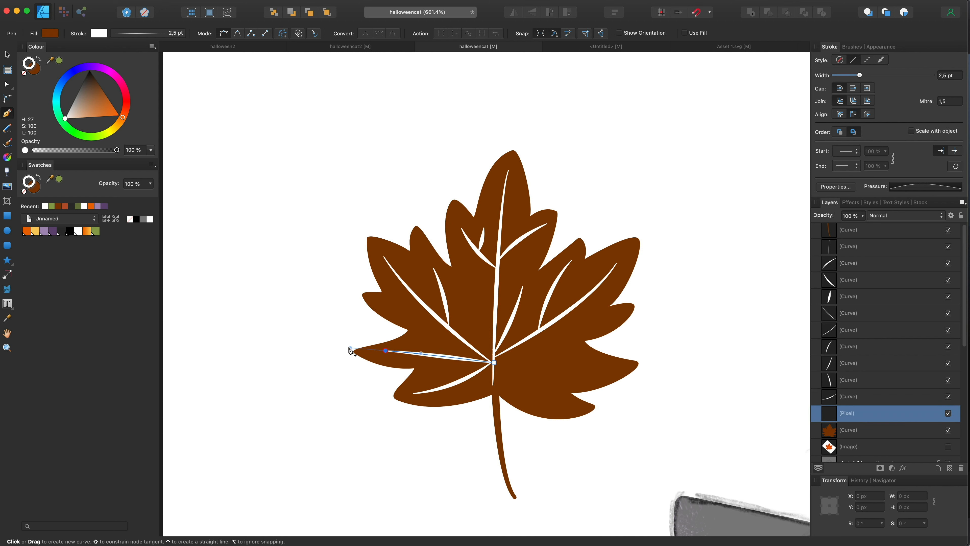
{"action": "key", "text": "Escape"}
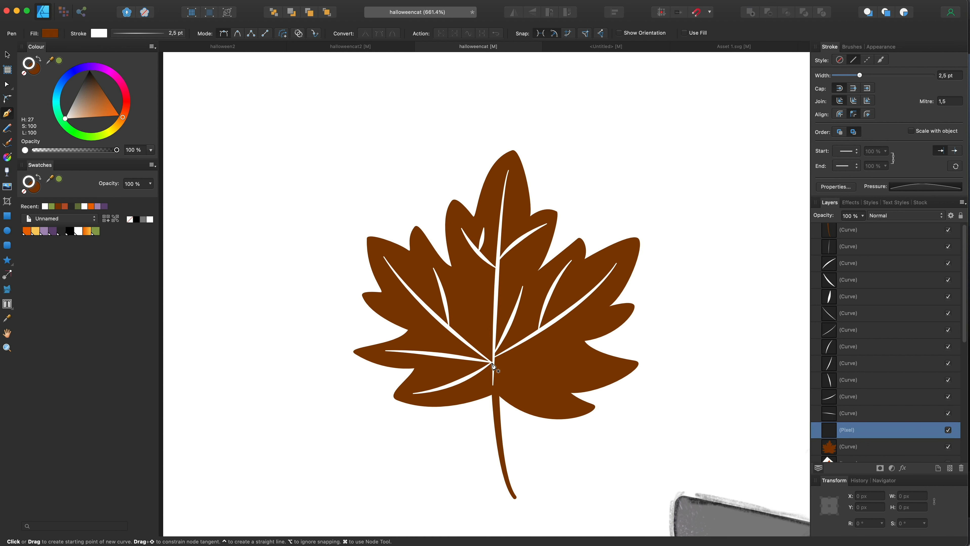
{"action": "left_click", "coordinate": [492, 364]}
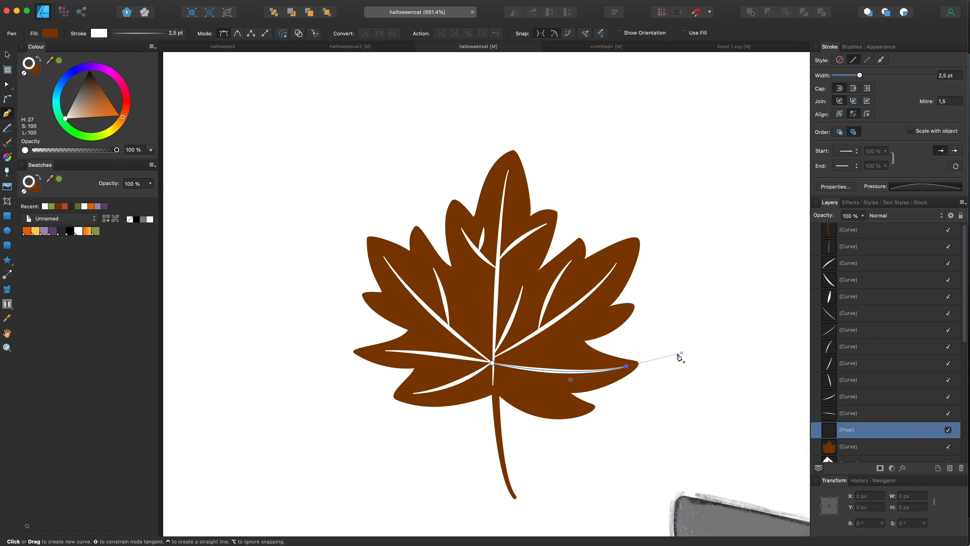
{"action": "key", "text": "Escape"}
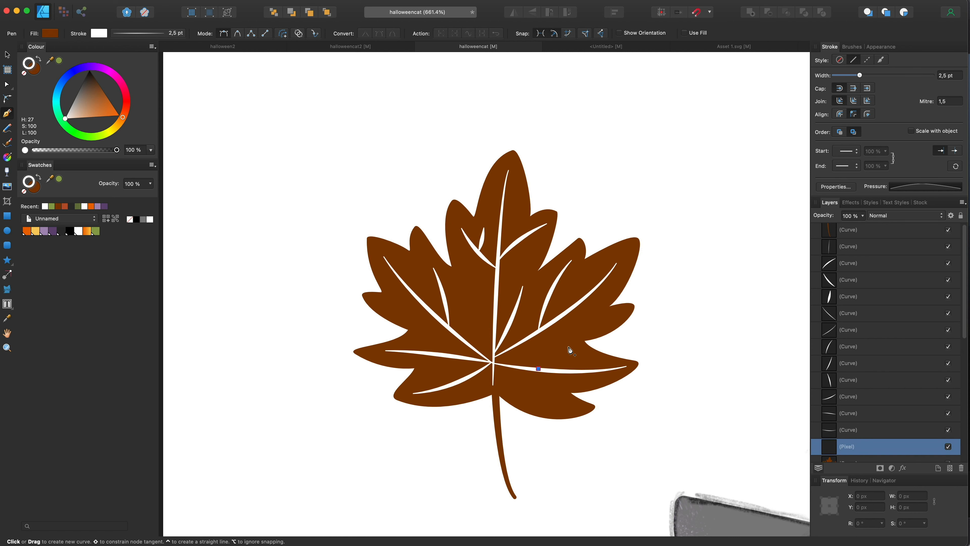
Draw a branch off the upper-right vein into its outer side tip, and a curved vein into the lower-right lobe
{"action": "key", "text": "super+z"}
{"action": "left_click_drag", "start_coordinate": [617, 317], "coordinate": [639, 310]}
{"action": "key", "text": "Escape"}
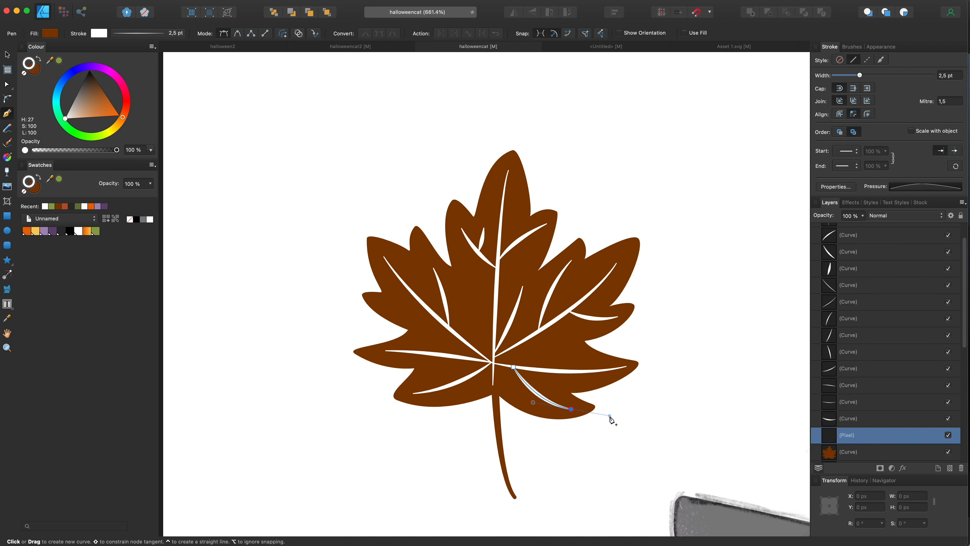
{"action": "left_click", "coordinate": [867, 451]}
Draw a short vein rising from the base beside the central vein, and lower branches off the upper-right and upper-left veins
{"action": "scroll", "coordinate": [673, 384], "scroll_direction": "down", "scroll_amount": 5}
{"action": "scroll", "coordinate": [641, 374], "scroll_direction": "up", "scroll_amount": 6}
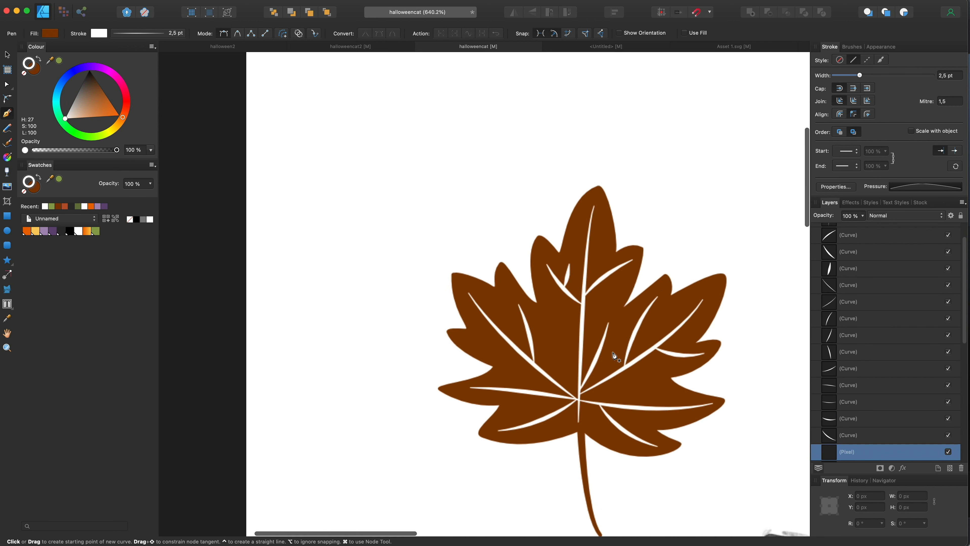
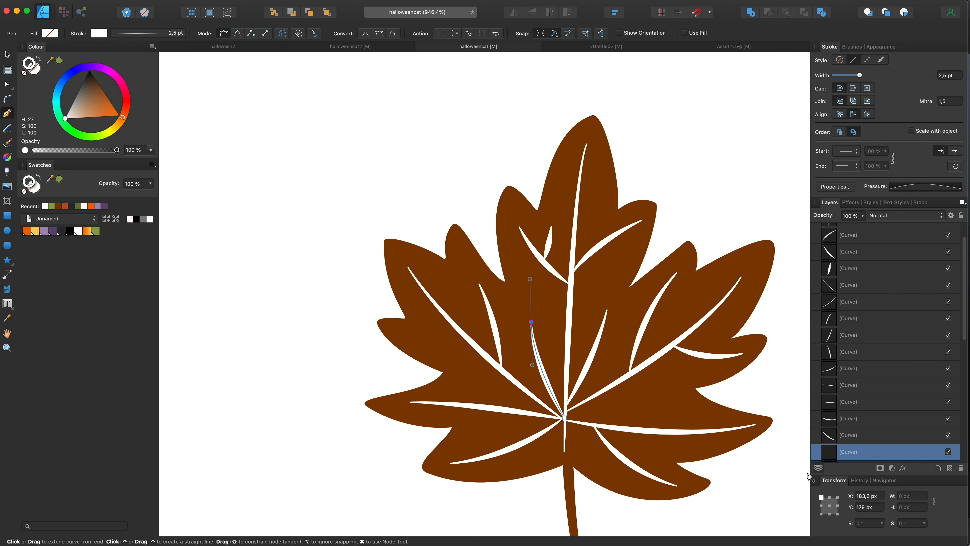
{"action": "left_click", "coordinate": [874, 447]}
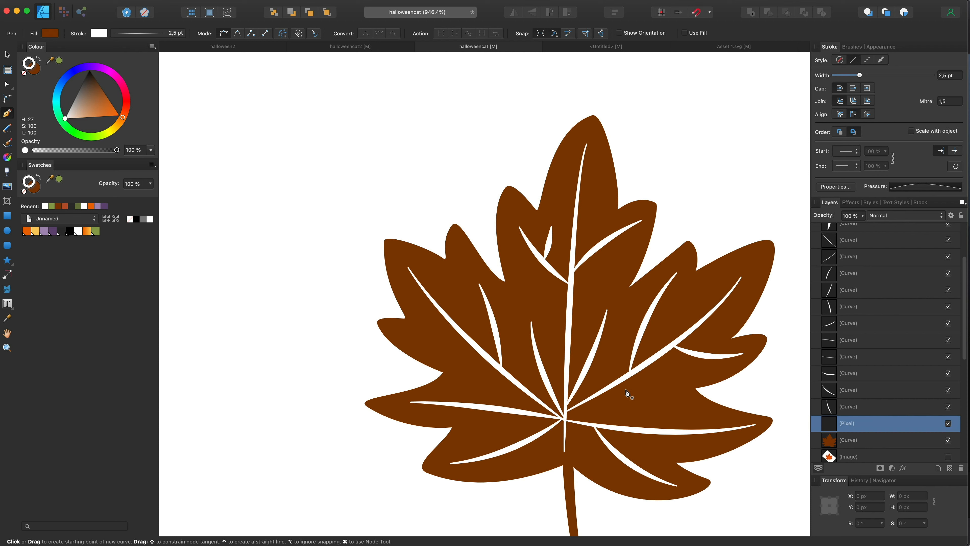
{"action": "key", "text": "Escape"}
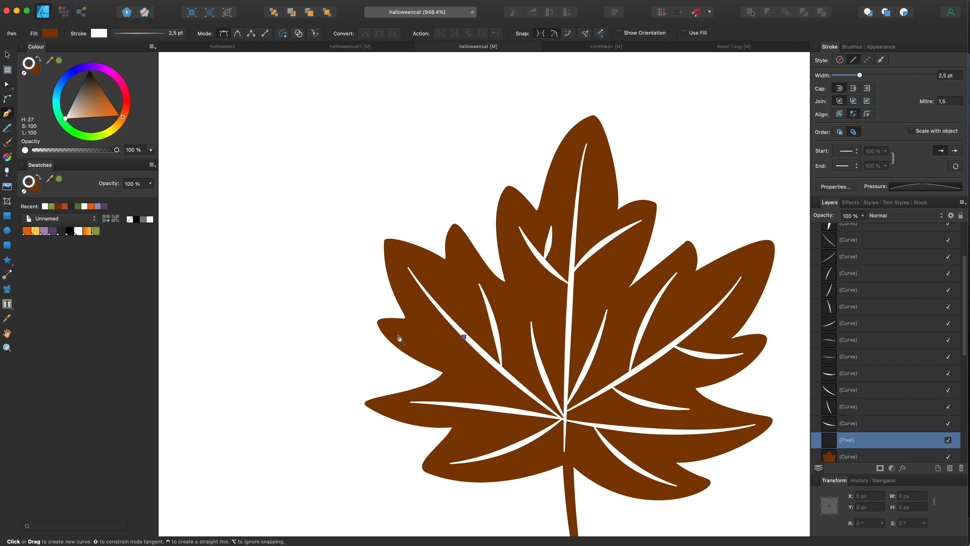
{"action": "left_click", "coordinate": [862, 457]}
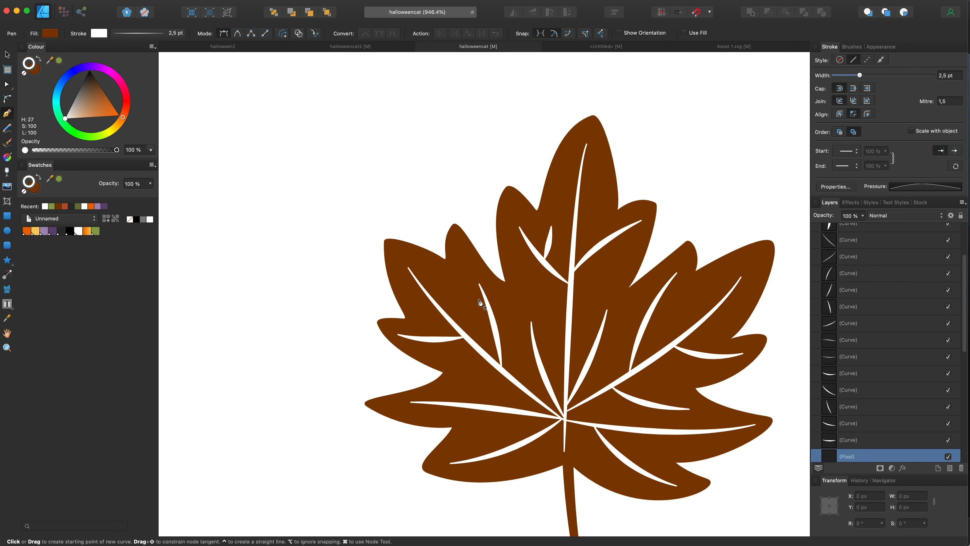
Move the starting node of the lower-right lobe's vein to the leaf base where the other veins meet
{"action": "scroll", "coordinate": [474, 321], "scroll_direction": "down", "scroll_amount": 3}
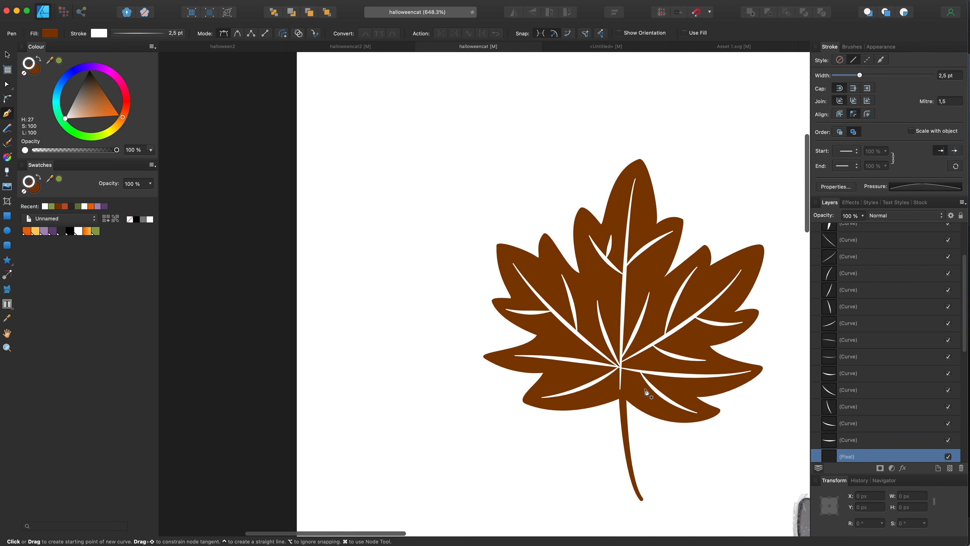
{"action": "key", "text": "a"}
{"action": "left_click", "coordinate": [652, 387]}
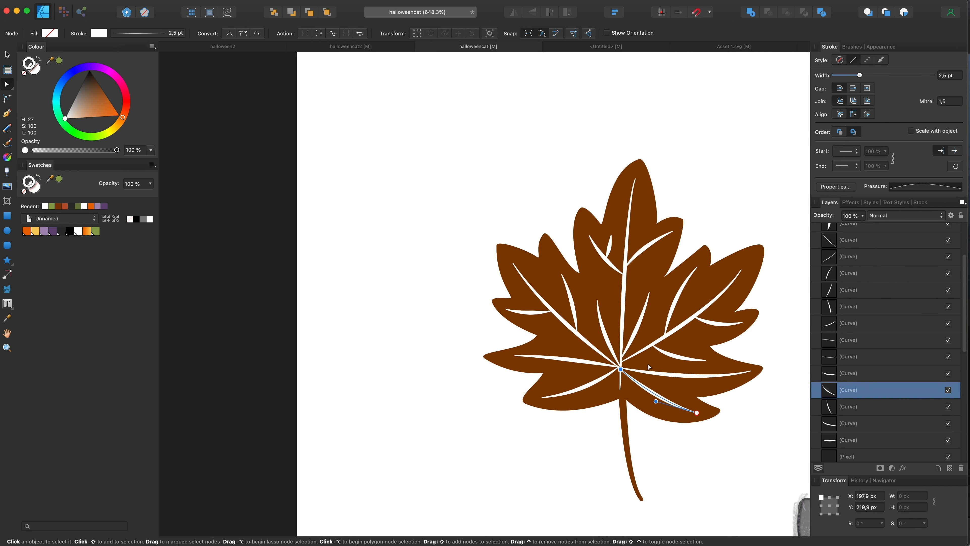
Group all the white vein curves and delete the empty pixel layer beneath them
{"action": "scroll", "coordinate": [649, 365], "scroll_direction": "down", "scroll_amount": 3}
{"action": "scroll", "coordinate": [648, 364], "scroll_direction": "up", "scroll_amount": 2}
{"action": "scroll", "coordinate": [876, 420], "scroll_direction": "up", "scroll_amount": 4}
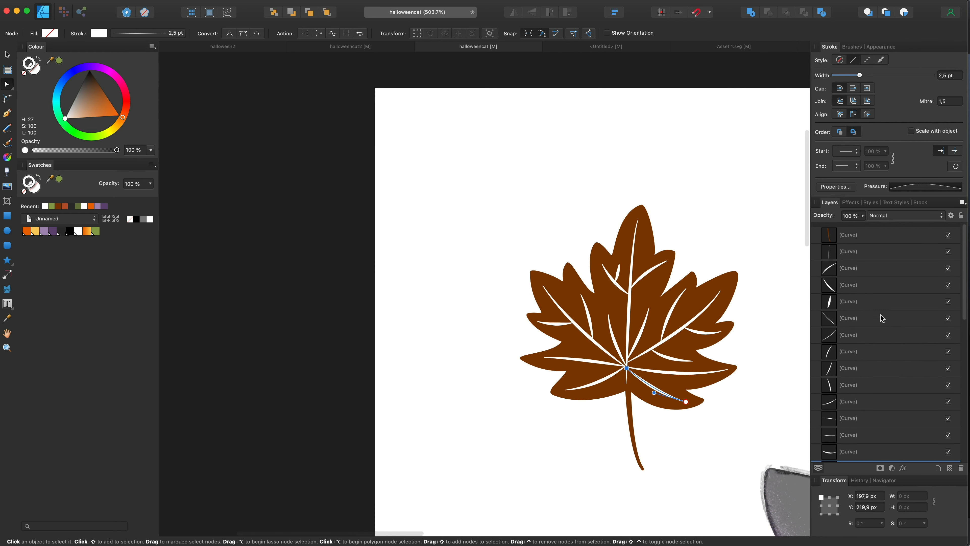
{"action": "left_click", "coordinate": [853, 248]}
{"action": "scroll", "coordinate": [881, 297], "scroll_direction": "down", "scroll_amount": 3}
{"action": "scroll", "coordinate": [881, 300], "scroll_direction": "down", "scroll_amount": 3}
{"action": "left_click", "coordinate": [862, 325], "text": "shift"}
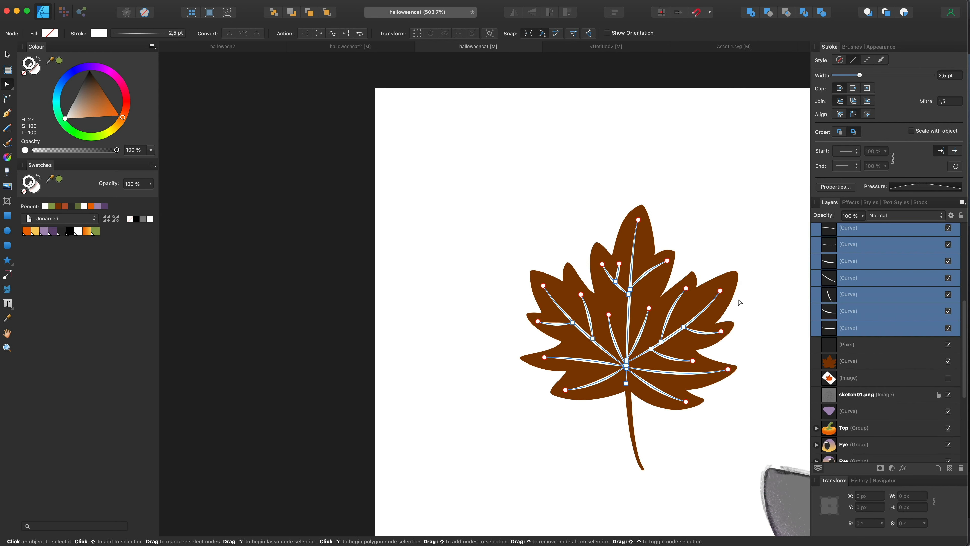
{"action": "key", "text": "super+g"}
{"action": "scroll", "coordinate": [853, 258], "scroll_direction": "up", "scroll_amount": 1}
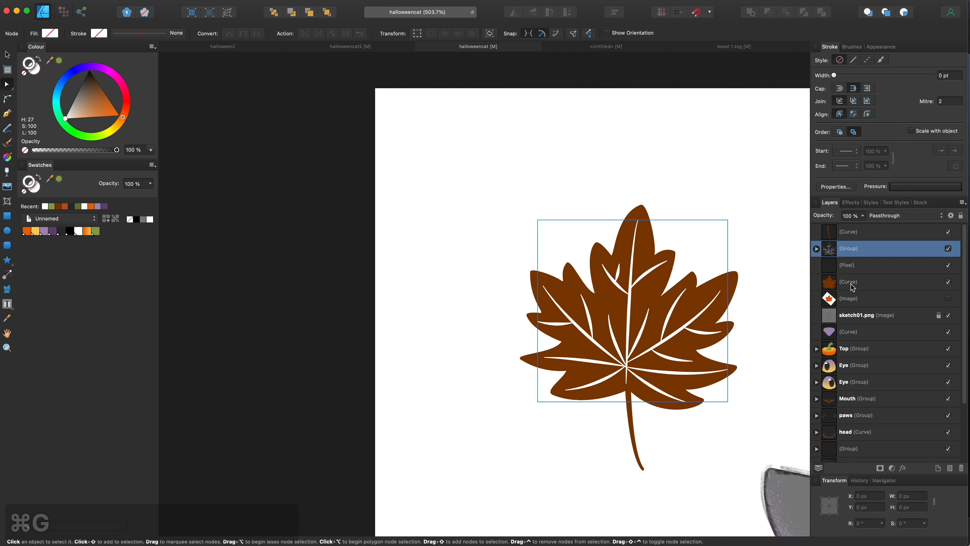
{"action": "left_click", "coordinate": [852, 265]}
{"action": "key", "text": "BackSpace"}
Expand the stem's stroke into a shape and merge it with the maple leaf shape using Add
{"action": "left_click", "coordinate": [850, 231]}
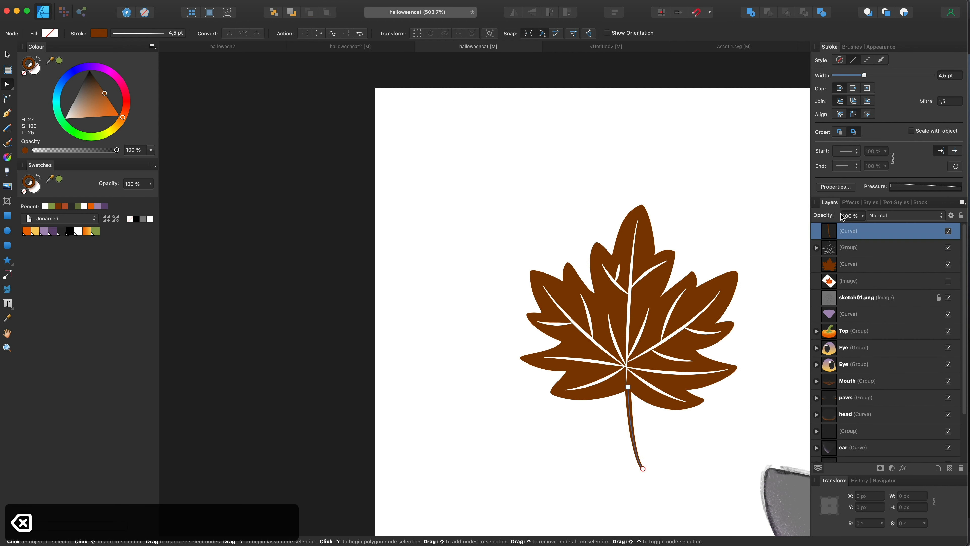
{"action": "left_click", "coordinate": [183, 2]}
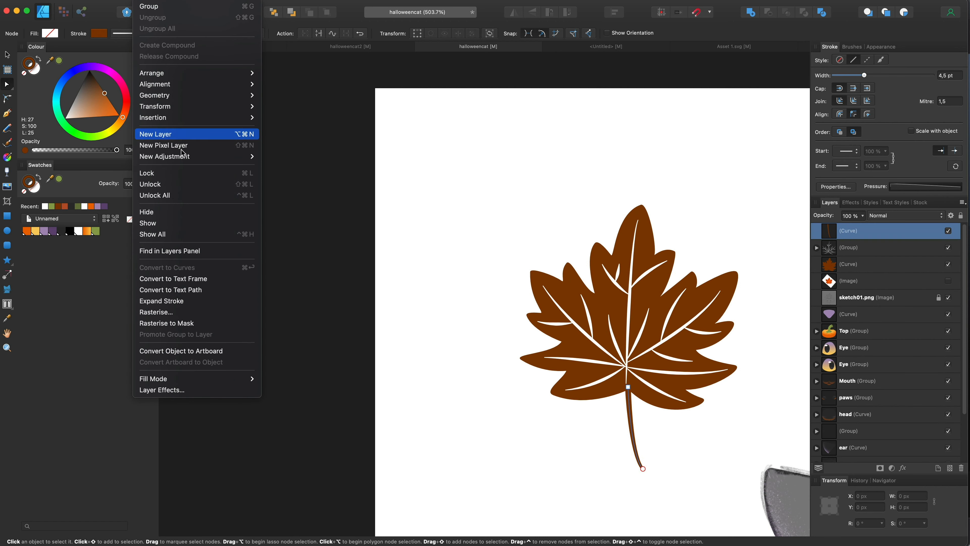
{"action": "left_click", "coordinate": [198, 301]}
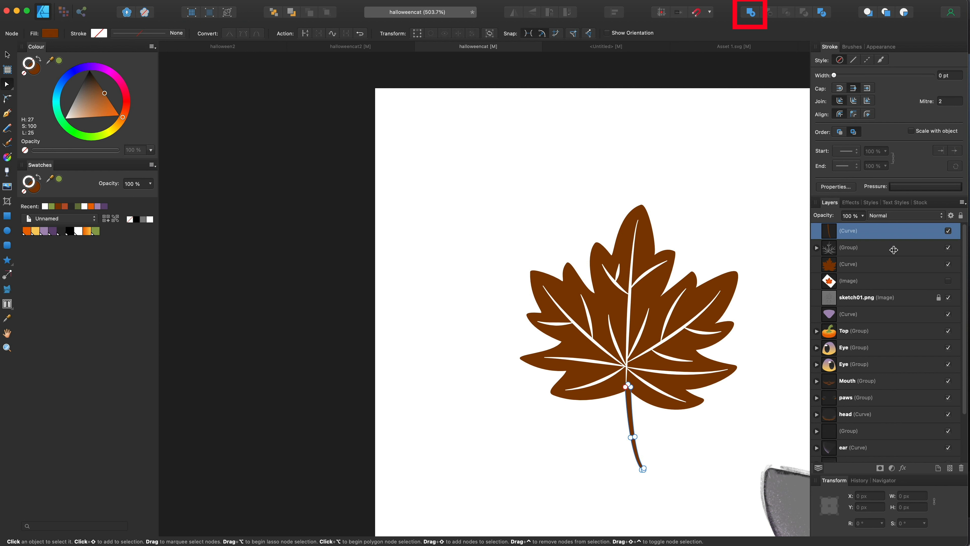
{"action": "left_click", "coordinate": [879, 263], "text": "super"}
{"action": "left_click", "coordinate": [754, 16]}
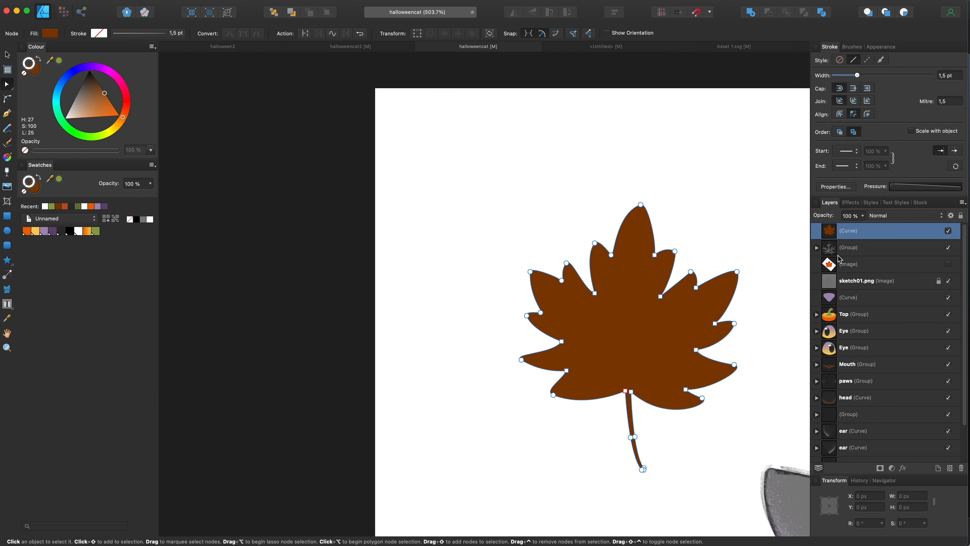
Place the vein group above the merged leaf shape and group the two together
{"action": "left_click_drag", "start_coordinate": [839, 258], "coordinate": [855, 237]}
{"action": "left_click", "coordinate": [853, 247], "text": "shift"}
{"action": "key", "text": "super+g"}
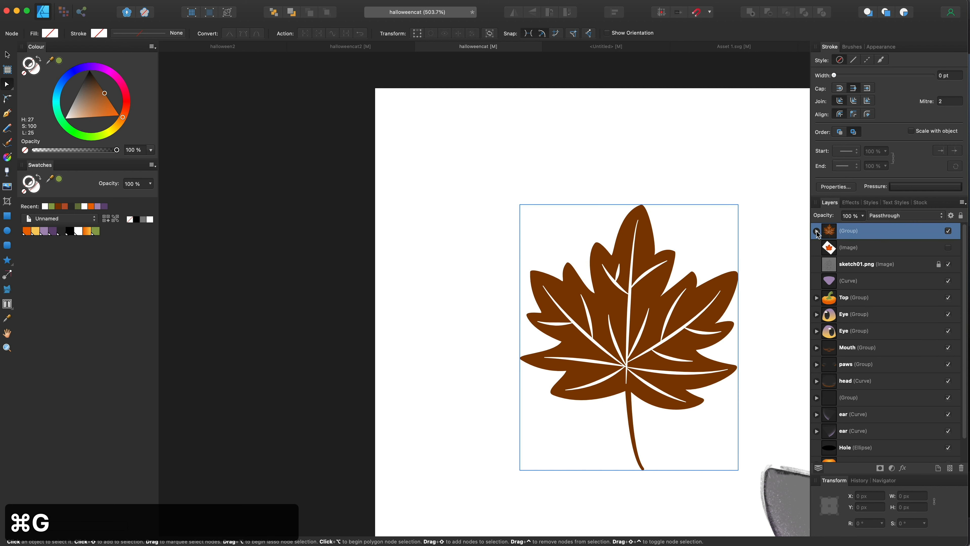
Rename the maple leaf group as Leave1
{"action": "double_click", "coordinate": [850, 232]}
{"action": "type", "text": "Le"}
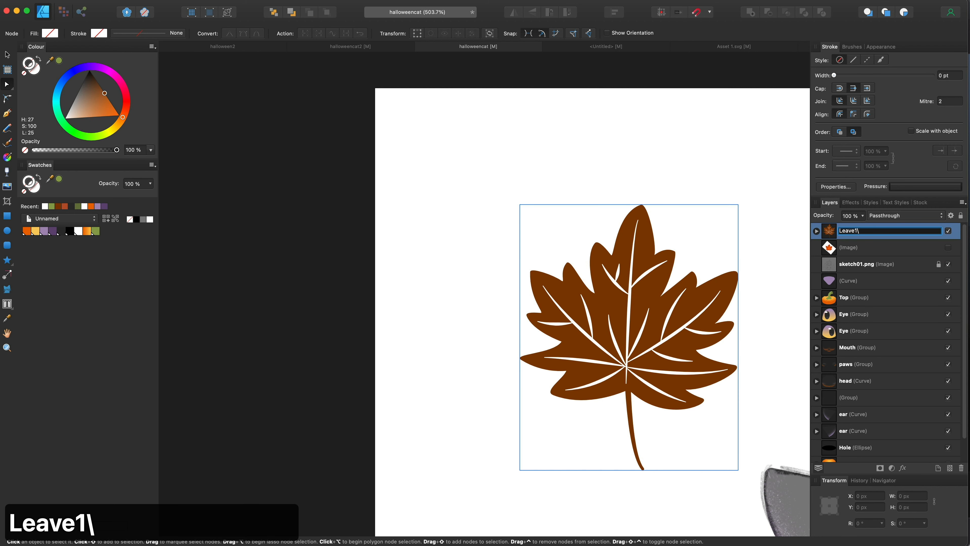
{"action": "type", "text": "ave1\\"}
{"action": "key", "text": "BackSpace"}
{"action": "key", "text": "Return"}
Draw a closed brown teardrop-shaped leaf with no outline in the empty area beside the maple leaf, using the Pen tool
{"action": "scroll", "coordinate": [701, 269], "scroll_direction": "right", "scroll_amount": 5}
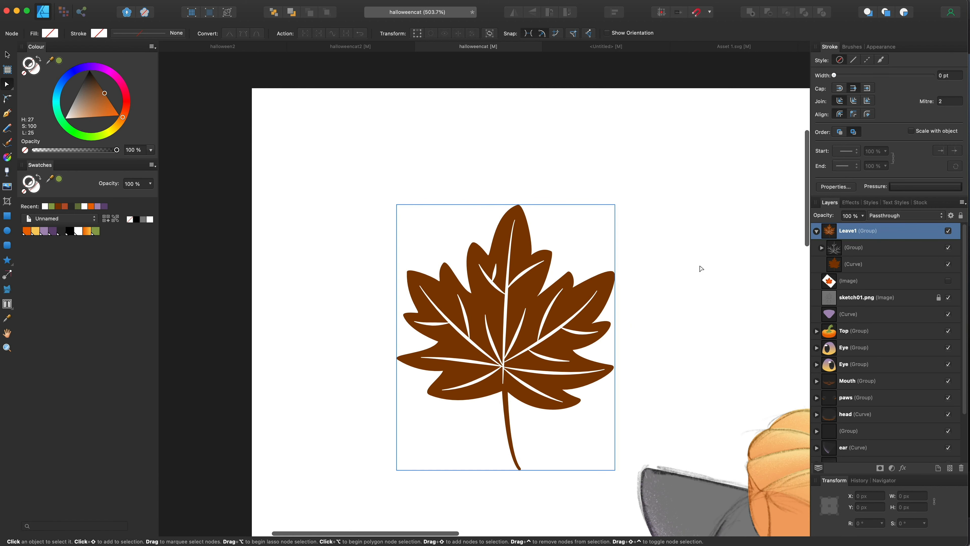
{"action": "scroll", "coordinate": [701, 269], "scroll_direction": "down", "scroll_amount": 10}
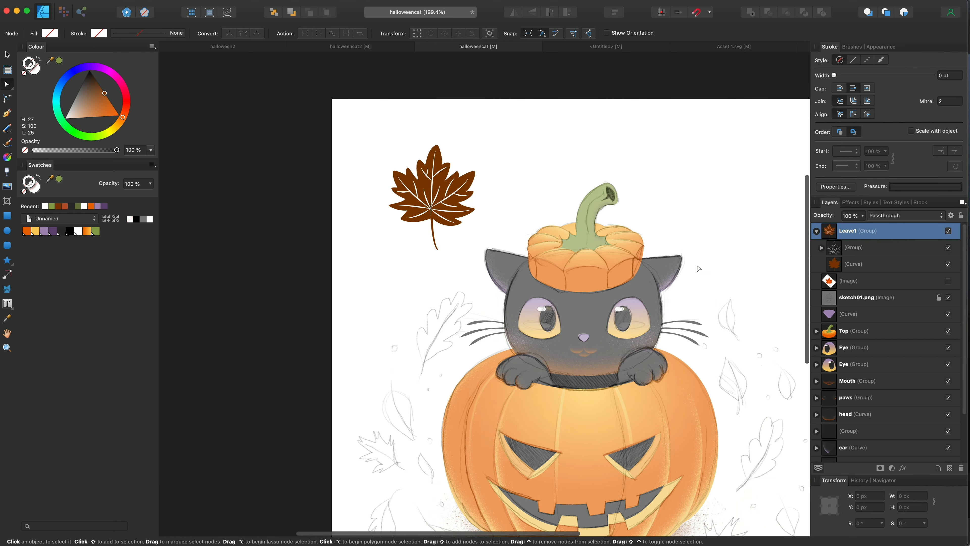
{"action": "scroll", "coordinate": [699, 268], "scroll_direction": "left", "scroll_amount": 3}
{"action": "key", "text": "v"}
{"action": "scroll", "coordinate": [661, 167], "scroll_direction": "up", "scroll_amount": 10}
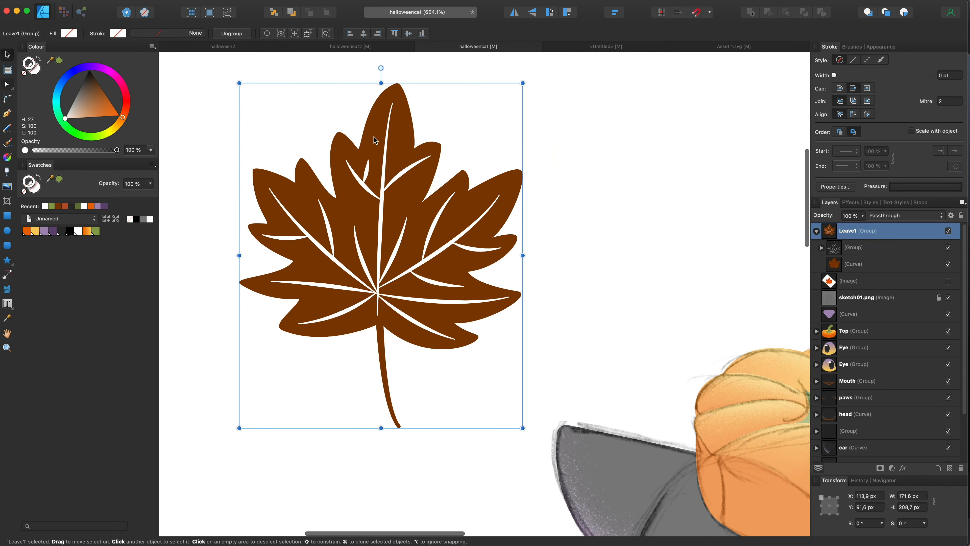
{"action": "left_click", "coordinate": [604, 216]}
{"action": "scroll", "coordinate": [603, 216], "scroll_direction": "right", "scroll_amount": 2}
{"action": "left_click", "coordinate": [7, 114]}
{"action": "left_click", "coordinate": [618, 293]}
{"action": "left_click_drag", "start_coordinate": [558, 197], "coordinate": [575, 136]}
{"action": "left_click_drag", "start_coordinate": [628, 78], "coordinate": [628, 70]}
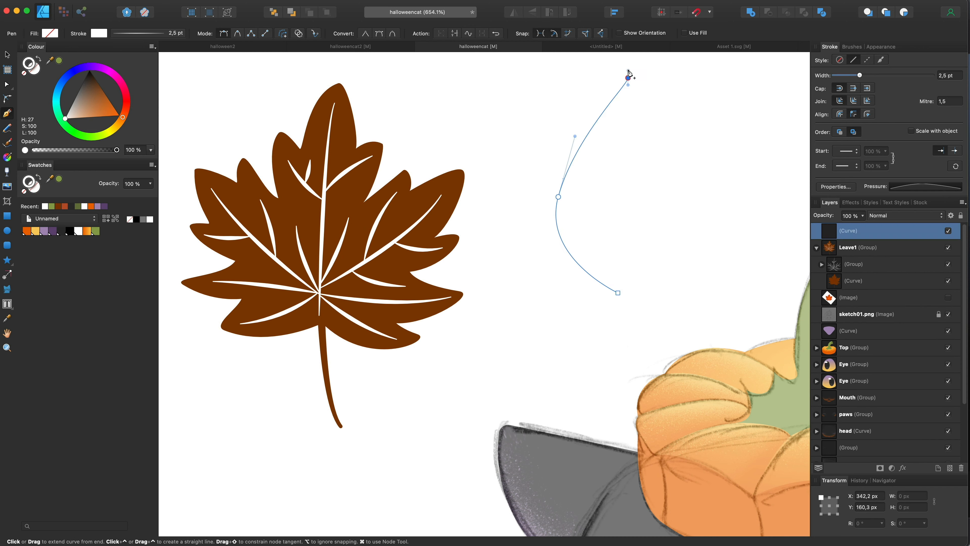
{"action": "key", "text": "super+z"}
{"action": "scroll", "coordinate": [629, 71], "scroll_direction": "up", "scroll_amount": 2}
{"action": "key", "text": "slash"}
{"action": "left_click", "coordinate": [618, 124]}
{"action": "left_click_drag", "start_coordinate": [674, 250], "coordinate": [672, 299]}
{"action": "left_click", "coordinate": [618, 327]}
Reshape the teardrop leaf by raising its bottom node, shifting the tip to the right and bending its side edges
{"action": "key", "text": "a"}
{"action": "left_click_drag", "start_coordinate": [618, 327], "coordinate": [618, 310]}
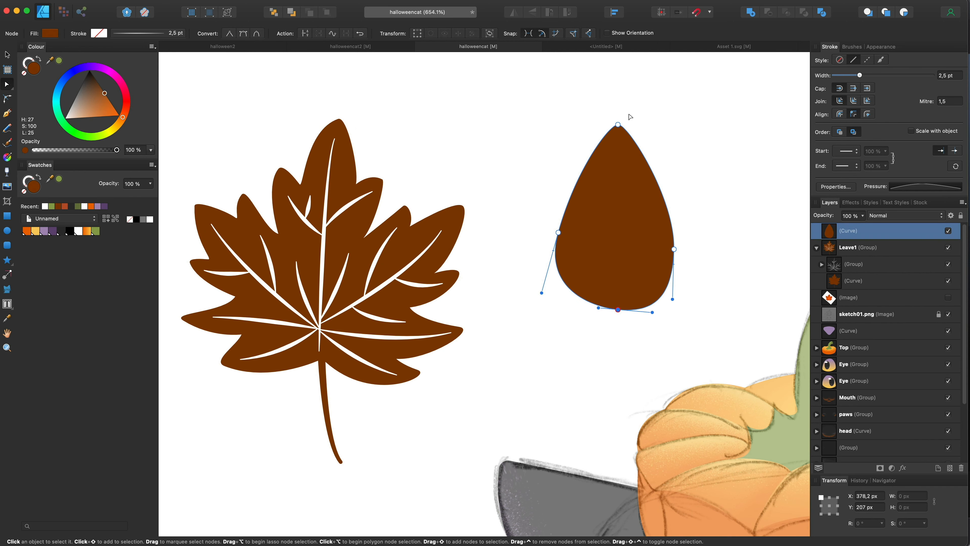
{"action": "left_click_drag", "start_coordinate": [618, 125], "coordinate": [651, 108]}
{"action": "left_click_drag", "start_coordinate": [674, 249], "coordinate": [683, 217]}
{"action": "left_click_drag", "start_coordinate": [606, 159], "coordinate": [596, 152]}
Draw a short brown stem below the teardrop leaf and raise the ends of its stroke pressure profile
{"action": "scroll", "coordinate": [701, 191], "scroll_direction": "up", "scroll_amount": 2}
{"action": "key", "text": "p"}
{"action": "left_click", "coordinate": [593, 321]}
{"action": "left_click_drag", "start_coordinate": [605, 417], "coordinate": [613, 445]}
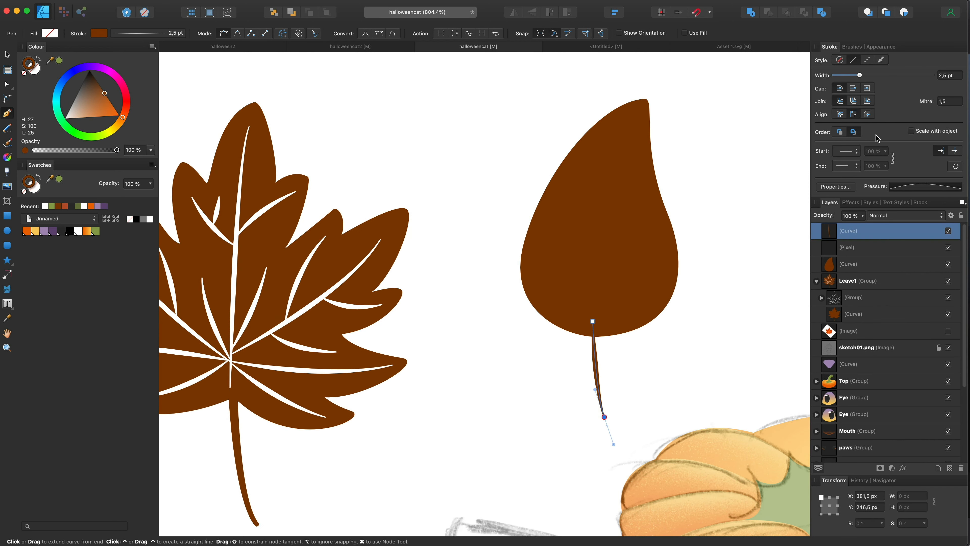
{"action": "left_click", "coordinate": [925, 186]}
{"action": "left_click_drag", "start_coordinate": [892, 254], "coordinate": [891, 194]}
{"action": "left_click_drag", "start_coordinate": [949, 204], "coordinate": [950, 193]}
Move the stem's lower end node slightly outward and bend the stem into a stronger curve
{"action": "key", "text": "a"}
{"action": "left_click_drag", "start_coordinate": [604, 416], "coordinate": [612, 407]}
{"action": "left_click_drag", "start_coordinate": [603, 380], "coordinate": [580, 382]}
{"action": "scroll", "coordinate": [544, 372], "scroll_direction": "down", "scroll_amount": 2}
Squash the teardrop leaf shape slightly in height from its top edge
{"action": "left_click", "coordinate": [590, 291]}
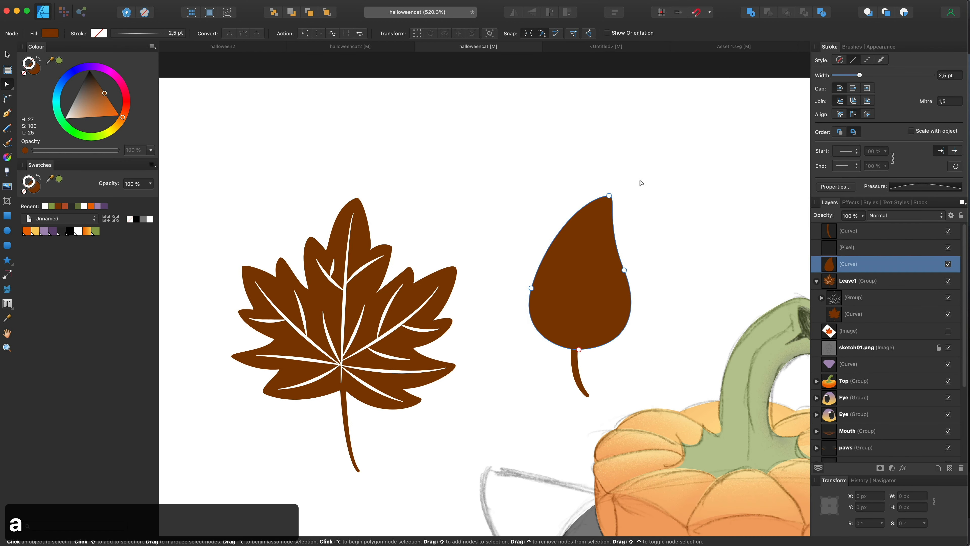
{"action": "left_click", "coordinate": [9, 54]}
{"action": "mouse_move", "coordinate": [580, 196]}
{"action": "left_mouse_down"}
{"action": "mouse_move", "coordinate": [580, 213]}
{"action": "mouse_move", "coordinate": [637, 212]}
{"action": "left_mouse_up"}
Draw a curved white 3 pt central vein from the leaf's base to its tip and lower the start of its pressure profile
{"action": "key", "text": "p"}
{"action": "left_click", "coordinate": [573, 342]}
{"action": "left_click", "coordinate": [899, 188]}
{"action": "left_click_drag", "start_coordinate": [892, 194], "coordinate": [892, 230]}
{"action": "scroll", "coordinate": [572, 298], "scroll_direction": "up", "scroll_amount": 2}
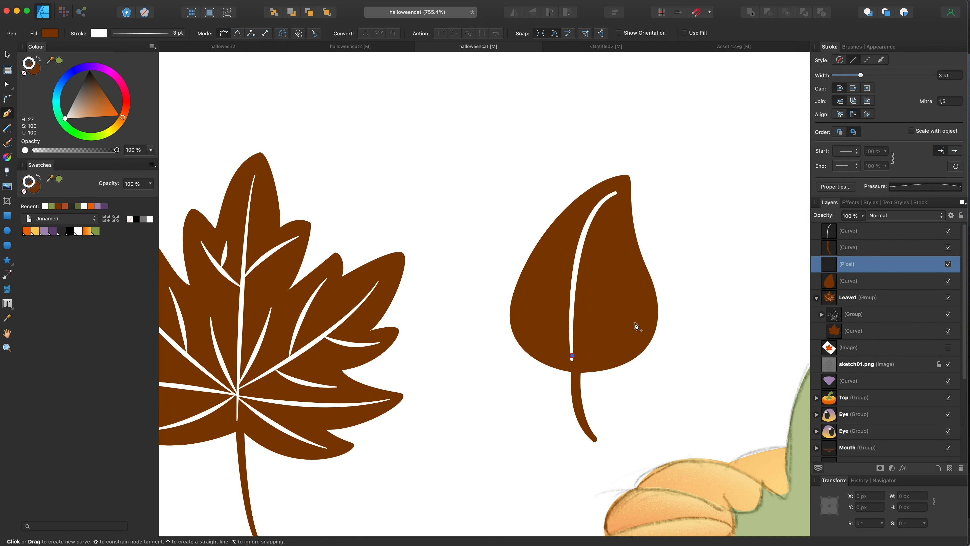
Draw curved white side veins branching from the central vein toward both edges of the teardrop leaf
{"action": "left_click", "coordinate": [572, 347]}
{"action": "left_click_drag", "start_coordinate": [638, 294], "coordinate": [647, 279]}
{"action": "left_click", "coordinate": [853, 282]}
{"action": "left_click", "coordinate": [597, 334]}
{"action": "left_click_drag", "start_coordinate": [639, 332], "coordinate": [653, 325]}
{"action": "left_click", "coordinate": [854, 298]}
{"action": "left_click", "coordinate": [571, 308]}
{"action": "mouse_move", "coordinate": [539, 259]}
{"action": "left_mouse_down"}
{"action": "mouse_move", "coordinate": [535, 242]}
{"action": "mouse_move", "coordinate": [562, 208]}
{"action": "left_mouse_up"}
{"action": "left_click", "coordinate": [574, 320]}
{"action": "left_click_drag", "start_coordinate": [624, 276], "coordinate": [632, 263]}
Group the teardrop leaf's vein curves and shorten the stem by raising its end node
{"action": "left_click", "coordinate": [858, 264], "text": "shift"}
{"action": "key", "text": "super+g"}
{"action": "key", "text": "a"}
{"action": "left_click_drag", "start_coordinate": [595, 439], "coordinate": [595, 423]}
{"action": "scroll", "coordinate": [644, 343], "scroll_direction": "down", "scroll_amount": 2}
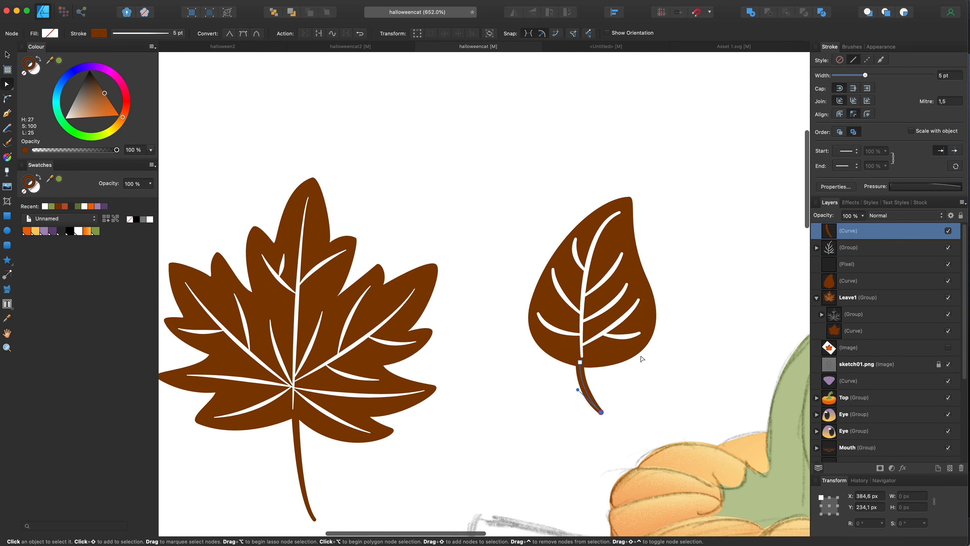
Group the teardrop leaf shape with its stem and veins, and rename the group as Leave2
{"action": "left_click", "coordinate": [168, 176]}
{"action": "left_click_drag", "start_coordinate": [852, 230], "coordinate": [788, 272]}
{"action": "left_click", "coordinate": [872, 232], "text": "super"}
{"action": "left_click", "coordinate": [873, 280], "text": "super"}
{"action": "key", "text": "super+g"}
{"action": "double_click", "coordinate": [849, 247]}
{"action": "type", "text": "Leave2"}
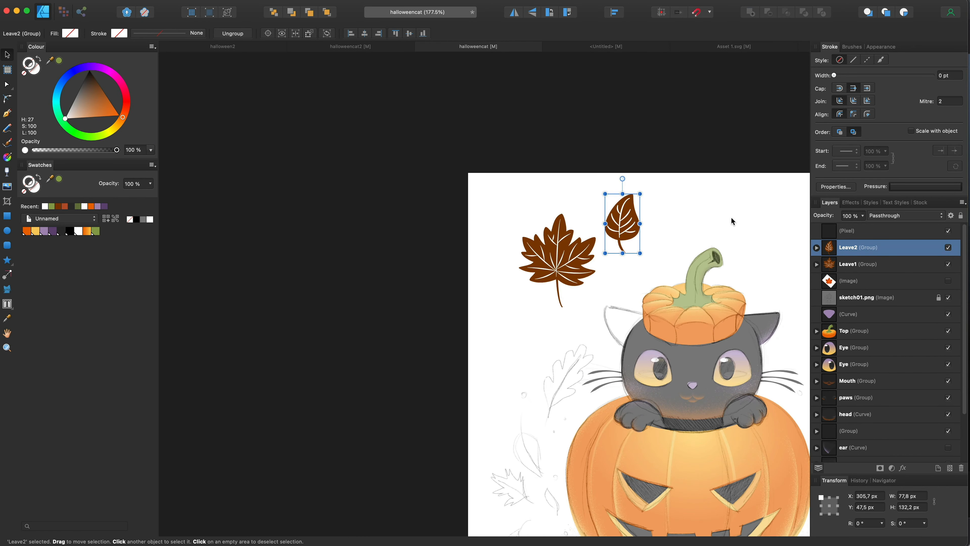
Start a third brown leaf outline above the pumpkin stem, drawing its left lobe with the Pen tool
{"action": "scroll", "coordinate": [733, 216], "scroll_direction": "up", "scroll_amount": 4}
{"action": "left_click", "coordinate": [886, 233]}
{"action": "key", "text": "p"}
{"action": "scroll", "coordinate": [558, 271], "scroll_direction": "up", "scroll_amount": 3}
{"action": "left_click", "coordinate": [597, 342]}
{"action": "left_click_drag", "start_coordinate": [533, 229], "coordinate": [559, 169]}
{"action": "left_click_drag", "start_coordinate": [578, 259], "coordinate": [591, 279]}
Add a tall central lobe and a smaller right lobe to the third leaf, and close the outline at a centred base
{"action": "scroll", "coordinate": [624, 130], "scroll_direction": "up", "scroll_amount": 2}
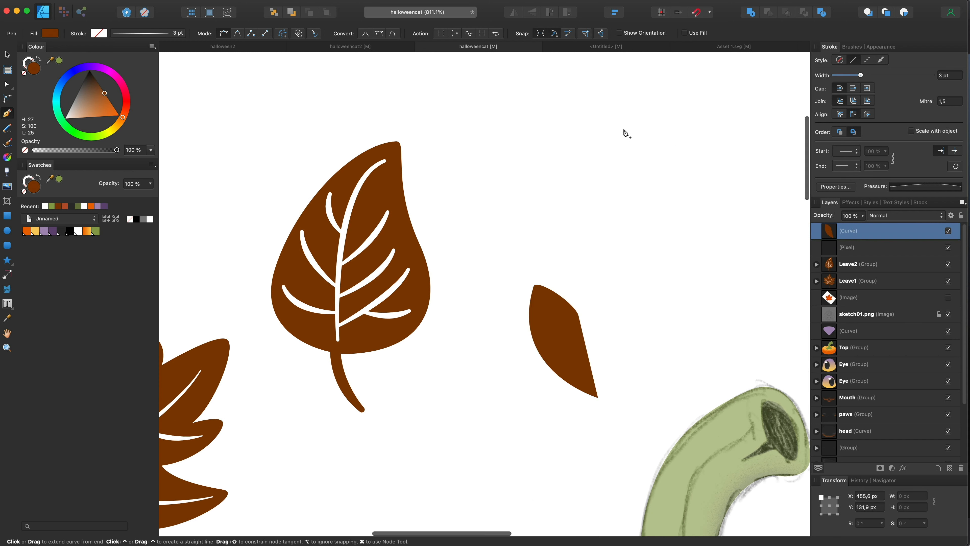
{"action": "left_click_drag", "start_coordinate": [652, 205], "coordinate": [743, 178]}
{"action": "left_click_drag", "start_coordinate": [742, 178], "coordinate": [663, 205]}
{"action": "left_click_drag", "start_coordinate": [688, 331], "coordinate": [680, 368]}
{"action": "left_click_drag", "start_coordinate": [725, 290], "coordinate": [735, 286]}
{"action": "left_click_drag", "start_coordinate": [661, 414], "coordinate": [569, 429]}
{"action": "left_click", "coordinate": [597, 414]}
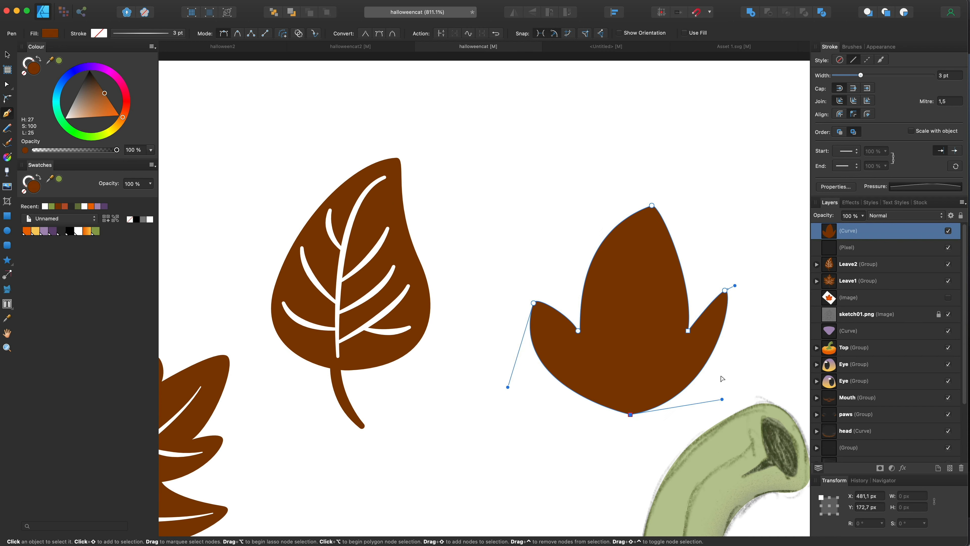
Refine the third leaf's outline by adjusting its base curve, the notch beside the right lobe and the left lobe's tip
{"action": "left_click_drag", "start_coordinate": [722, 399], "coordinate": [735, 398]}
{"action": "left_click_drag", "start_coordinate": [687, 331], "coordinate": [692, 314]}
{"action": "left_click_drag", "start_coordinate": [533, 303], "coordinate": [563, 294]}
{"action": "scroll", "coordinate": [577, 252], "scroll_direction": "down", "scroll_amount": 2}
{"action": "scroll", "coordinate": [591, 242], "scroll_direction": "down", "scroll_amount": 5}
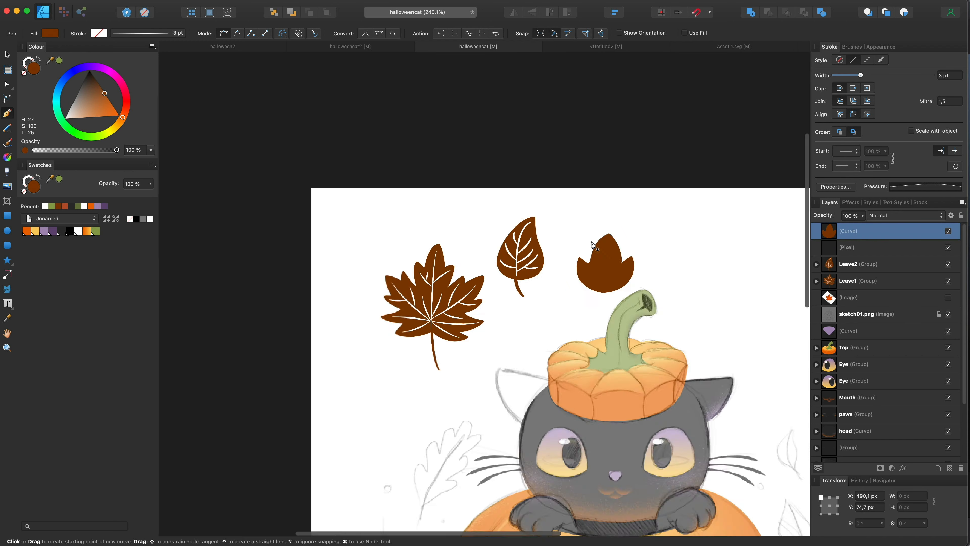
Draw a short curved brown stem below the third leaf with the Pen tool and give it a 5 pt stroke
{"action": "scroll", "coordinate": [602, 223], "scroll_direction": "up", "scroll_amount": 3}
{"action": "left_click", "coordinate": [877, 247]}
{"action": "left_click", "coordinate": [607, 373]}
{"action": "left_click_drag", "start_coordinate": [591, 400], "coordinate": [580, 403]}
{"action": "left_click_drag", "start_coordinate": [861, 75], "coordinate": [865, 75]}
{"action": "left_click", "coordinate": [877, 231]}
{"action": "left_click", "coordinate": [877, 262]}
Draw a white central vein from the third leaf's base to its tip, bring it above the leaf and thin its stroke
{"action": "left_click", "coordinate": [26, 181]}
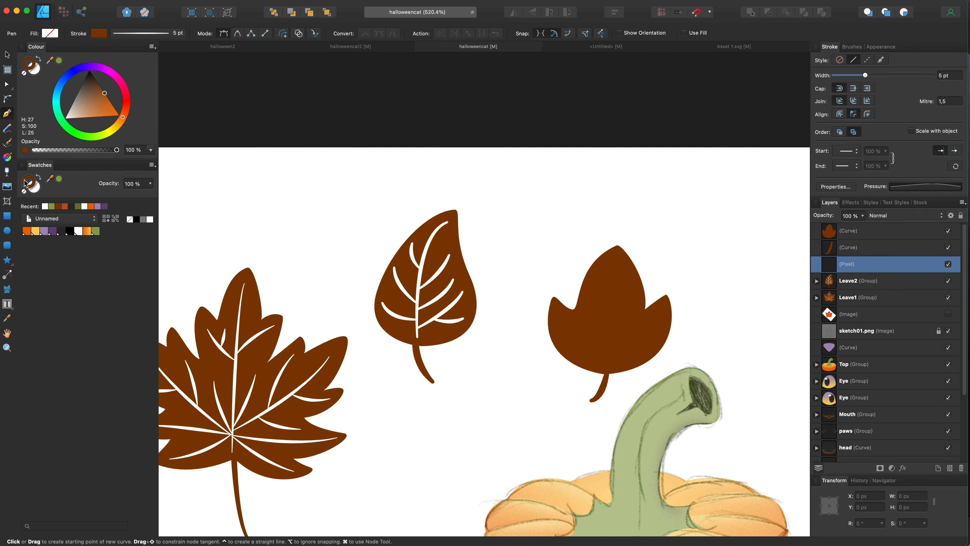
{"action": "left_click", "coordinate": [45, 206]}
{"action": "left_click", "coordinate": [608, 362]}
{"action": "left_click_drag", "start_coordinate": [618, 258], "coordinate": [632, 232]}
{"action": "left_click_drag", "start_coordinate": [848, 264], "coordinate": [848, 228]}
{"action": "left_click_drag", "start_coordinate": [865, 75], "coordinate": [860, 75]}
{"action": "left_click", "coordinate": [848, 280]}
Add curved white side veins with a 2.5 pt stroke branching into all three lobes of the third leaf
{"action": "left_click", "coordinate": [610, 354]}
{"action": "mouse_move", "coordinate": [663, 313]}
{"action": "left_mouse_down"}
{"action": "mouse_move", "coordinate": [670, 304]}
{"action": "mouse_move", "coordinate": [634, 300]}
{"action": "left_mouse_up"}
{"action": "left_click", "coordinate": [627, 342]}
{"action": "left_click_drag", "start_coordinate": [646, 356], "coordinate": [656, 354]}
{"action": "left_click_drag", "start_coordinate": [618, 268], "coordinate": [628, 225]}
{"action": "left_click_drag", "start_coordinate": [533, 351], "coordinate": [525, 346]}
{"action": "left_click_drag", "start_coordinate": [563, 294], "coordinate": [564, 285]}
{"action": "left_click", "coordinate": [589, 290]}
{"action": "left_click_drag", "start_coordinate": [575, 255], "coordinate": [579, 233]}
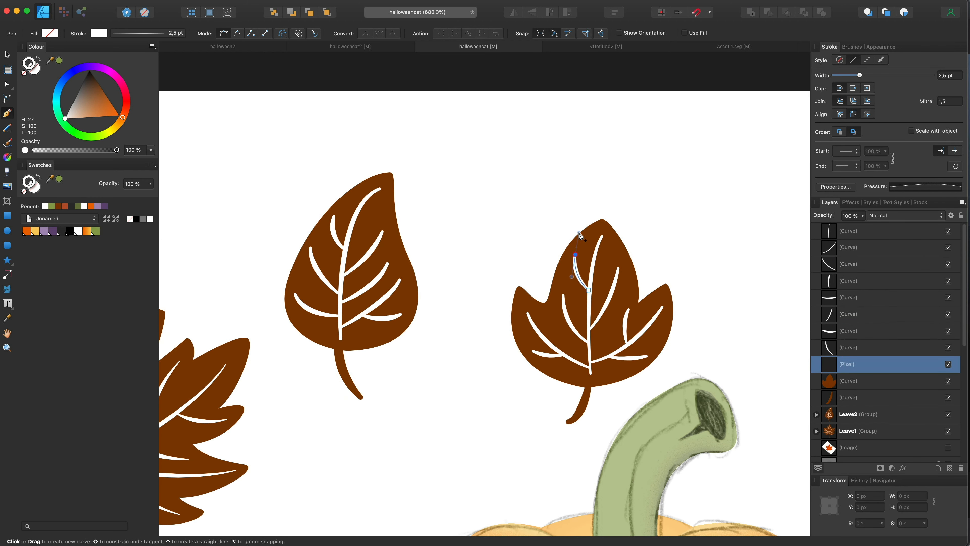
Group the third leaf's veins, group them with the outline and stem, and rename the group as Leave3
{"action": "scroll", "coordinate": [579, 233], "scroll_direction": "down", "scroll_amount": 3}
{"action": "key", "text": "super+g"}
{"action": "scroll", "coordinate": [579, 314], "scroll_direction": "up", "scroll_amount": 4}
{"action": "left_click", "coordinate": [862, 232], "text": "super"}
{"action": "key", "text": "super+g"}
{"action": "double_click", "coordinate": [848, 248]}
{"action": "type", "text": "Leave3"}
Start a brown oak leaf outline over the reference photo with the Pen tool, tracing the lower left lobes from the base
{"action": "scroll", "coordinate": [659, 263], "scroll_direction": "down", "scroll_amount": 6}
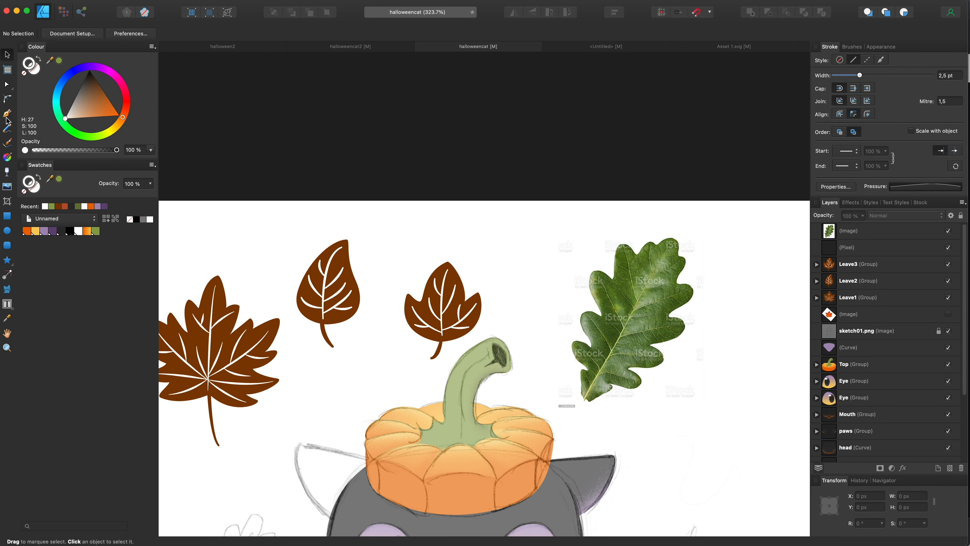
{"action": "key", "text": "p"}
{"action": "scroll", "coordinate": [627, 355], "scroll_direction": "up", "scroll_amount": 3}
{"action": "left_click", "coordinate": [551, 423]}
{"action": "left_click_drag", "start_coordinate": [542, 371], "coordinate": [546, 360]}
{"action": "left_click_drag", "start_coordinate": [558, 377], "coordinate": [562, 369]}
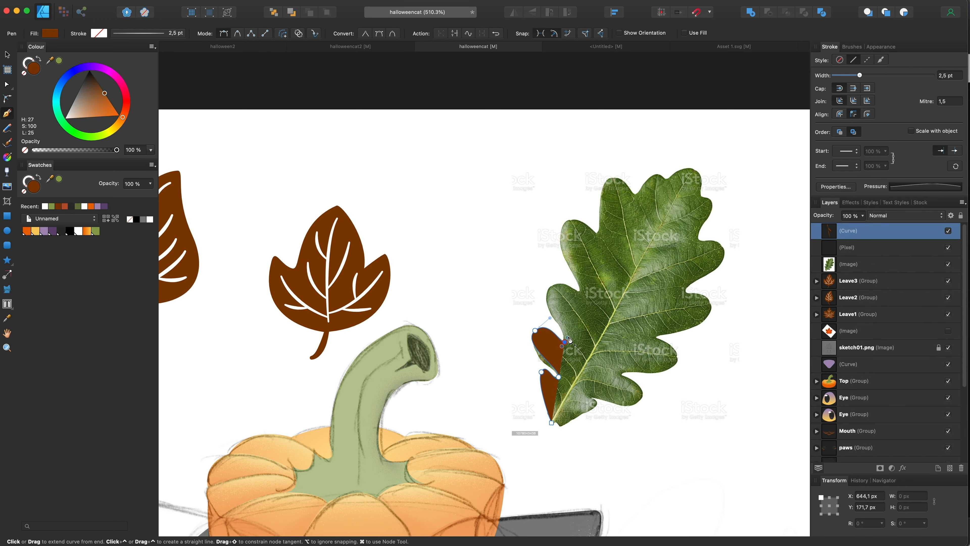
Continue tracing the oak leaf outline around the top lobes and down the right side of the photo
{"action": "left_click_drag", "start_coordinate": [611, 178], "coordinate": [622, 179]}
{"action": "left_click_drag", "start_coordinate": [635, 196], "coordinate": [642, 193]}
{"action": "left_click_drag", "start_coordinate": [655, 178], "coordinate": [663, 179]}
{"action": "left_click_drag", "start_coordinate": [669, 183], "coordinate": [705, 168]}
{"action": "left_click_drag", "start_coordinate": [697, 196], "coordinate": [703, 198]}
{"action": "left_click_drag", "start_coordinate": [715, 201], "coordinate": [714, 211]}
{"action": "left_click_drag", "start_coordinate": [697, 240], "coordinate": [700, 245]}
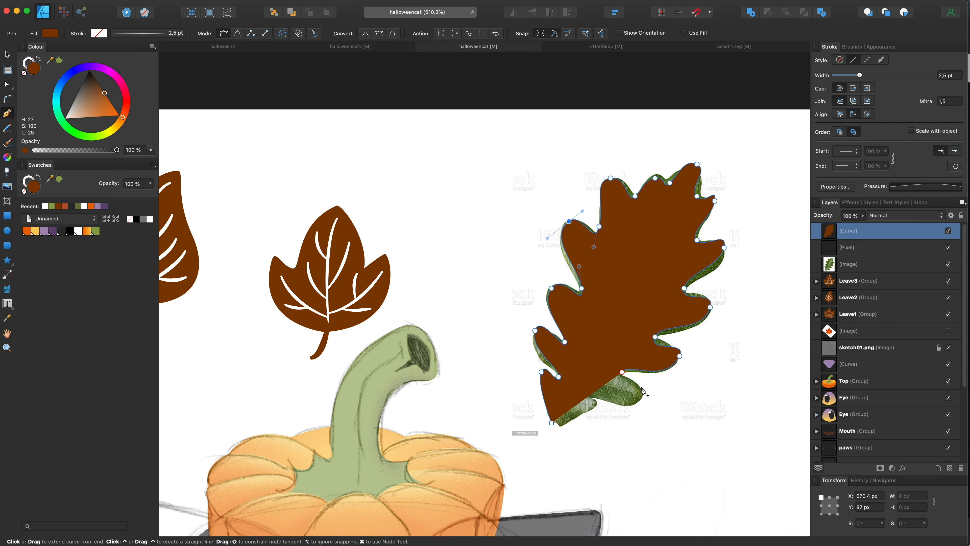
{"action": "left_click", "coordinate": [864, 264]}
{"action": "key", "text": "Delete"}
{"action": "key", "text": "a"}
{"action": "key", "text": "super+z"}
{"action": "key", "text": "super+z"}
Hide the oak leaf photo, extend the upper right lobe outward and delete nodes from the lowest left lobe
{"action": "left_click", "coordinate": [948, 264]}
{"action": "left_click_drag", "start_coordinate": [714, 197], "coordinate": [724, 204]}
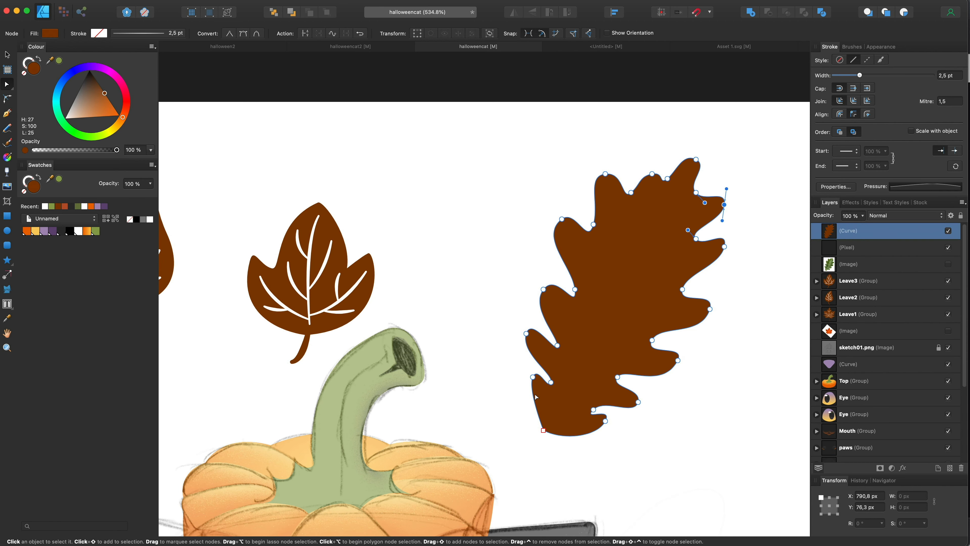
{"action": "key", "text": "BackSpace"}
{"action": "key", "text": "BackSpace"}
{"action": "left_click_drag", "start_coordinate": [517, 391], "coordinate": [536, 375]}
{"action": "key", "text": "BackSpace"}
Delete the remaining nodes of the lowest lobes on both sides so the oak leaf ends in a smooth rounded base
{"action": "left_click_drag", "start_coordinate": [656, 413], "coordinate": [613, 374]}
{"action": "key", "text": "BackSpace"}
{"action": "left_click_drag", "start_coordinate": [593, 410], "coordinate": [619, 373]}
{"action": "left_click_drag", "start_coordinate": [551, 382], "coordinate": [571, 383]}
{"action": "left_click", "coordinate": [619, 373]}
{"action": "key", "text": "BackSpace"}
{"action": "left_click", "coordinate": [557, 345]}
{"action": "key", "text": "BackSpace"}
{"action": "scroll", "coordinate": [602, 384], "scroll_direction": "down", "scroll_amount": 5}
{"action": "scroll", "coordinate": [611, 374], "scroll_direction": "up", "scroll_amount": 5}
{"action": "left_click", "coordinate": [673, 220]}
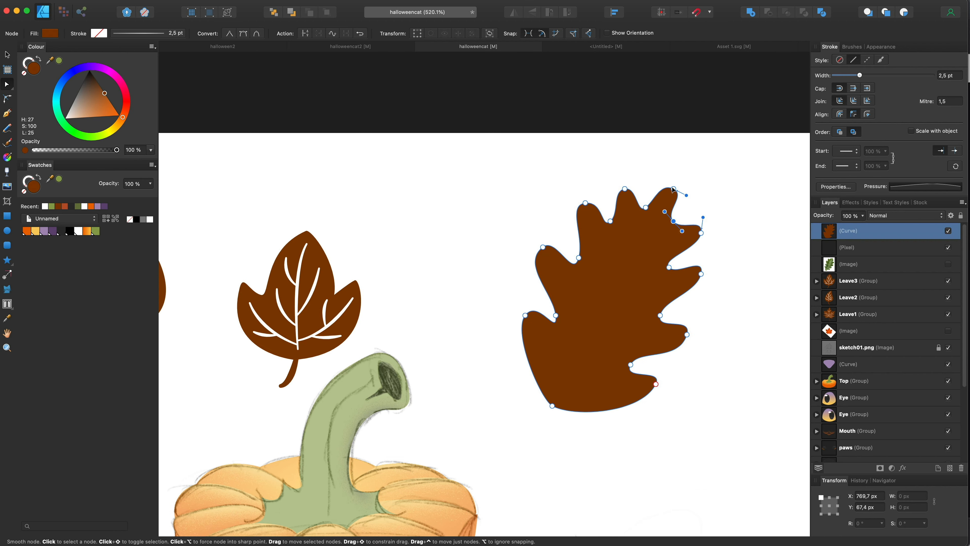
Draw a curved brown stem below the oak leaf with the Pen tool and thicken its stroke
{"action": "scroll", "coordinate": [701, 276], "scroll_direction": "down", "scroll_amount": 3}
{"action": "key", "text": "p"}
{"action": "left_click", "coordinate": [602, 360]}
{"action": "left_click_drag", "start_coordinate": [569, 419], "coordinate": [571, 454]}
{"action": "left_click_drag", "start_coordinate": [860, 75], "coordinate": [868, 75]}
Show the oak photo again beside the brown leaf and draw a white 4 pt central vein along the oak leaf
{"action": "left_click", "coordinate": [948, 281]}
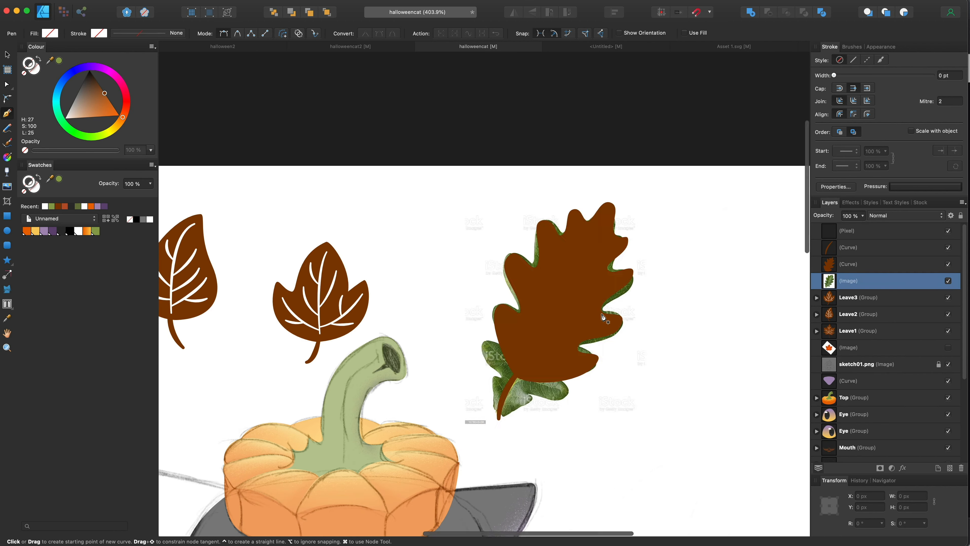
{"action": "left_click_drag", "start_coordinate": [547, 322], "coordinate": [715, 326]}
{"action": "scroll", "coordinate": [677, 327], "scroll_direction": "up", "scroll_amount": 4}
{"action": "key", "text": "p"}
{"action": "left_click_drag", "start_coordinate": [508, 142], "coordinate": [513, 130]}
{"action": "scroll", "coordinate": [619, 152], "scroll_direction": "down", "scroll_amount": 4}
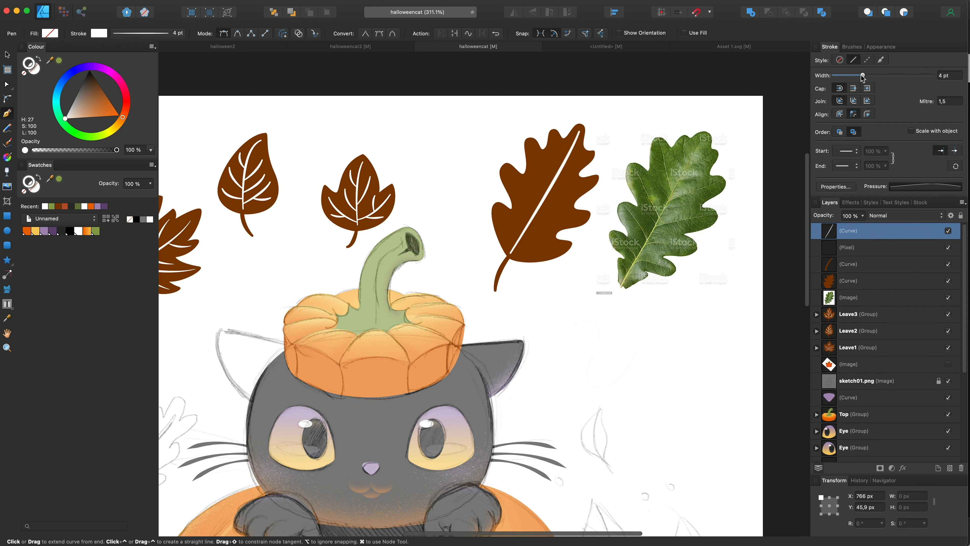
Draw white 2.5 pt side veins into the lowest lobes on both sides of the oak leaf
{"action": "scroll", "coordinate": [594, 189], "scroll_direction": "up", "scroll_amount": 4}
{"action": "left_click", "coordinate": [896, 247]}
{"action": "left_click_drag", "start_coordinate": [394, 247], "coordinate": [380, 214]}
{"action": "left_click_drag", "start_coordinate": [867, 76], "coordinate": [859, 75]}
{"action": "left_click", "coordinate": [350, 327]}
{"action": "left_click_drag", "start_coordinate": [465, 328], "coordinate": [558, 318]}
{"action": "left_click", "coordinate": [890, 281]}
{"action": "left_click", "coordinate": [370, 296]}
{"action": "left_click_drag", "start_coordinate": [430, 294], "coordinate": [451, 298]}
{"action": "left_click", "coordinate": [863, 298]}
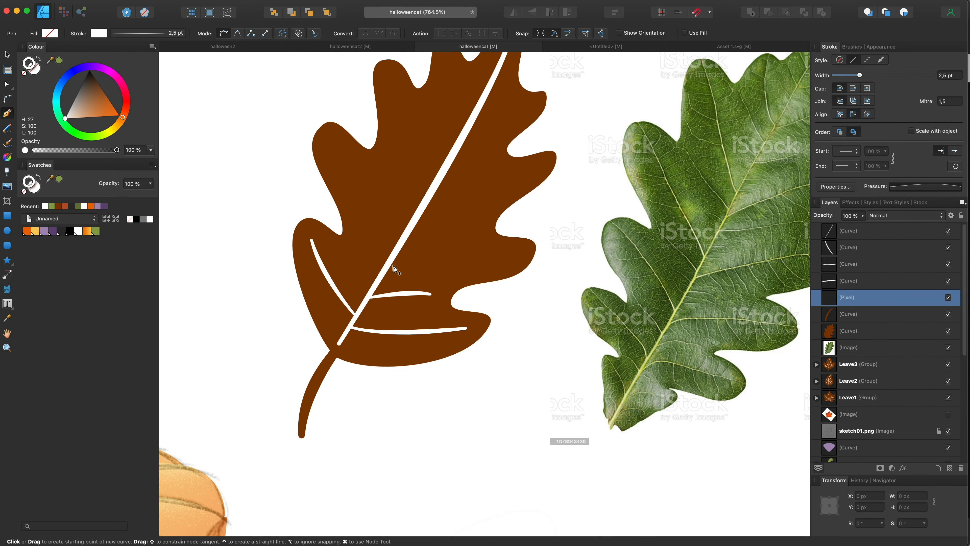
Add white side veins branching from the central vein into the middle lobes of the oak leaf
{"action": "left_click", "coordinate": [398, 252]}
{"action": "left_click", "coordinate": [863, 314]}
{"action": "left_click", "coordinate": [445, 261]}
{"action": "left_click_drag", "start_coordinate": [518, 252], "coordinate": [608, 223]}
{"action": "left_click", "coordinate": [832, 381]}
{"action": "scroll", "coordinate": [440, 267], "scroll_direction": "up", "scroll_amount": 2}
Add the upper right side vein with its short branches and a short branch on the oak leaf's upper left vein
{"action": "left_click", "coordinate": [460, 287]}
{"action": "left_click", "coordinate": [832, 398]}
{"action": "left_click", "coordinate": [493, 283]}
{"action": "left_click_drag", "start_coordinate": [524, 303], "coordinate": [563, 314]}
{"action": "left_click", "coordinate": [831, 414]}
{"action": "left_click", "coordinate": [847, 447]}
{"action": "left_click", "coordinate": [455, 248]}
{"action": "left_click_drag", "start_coordinate": [410, 241], "coordinate": [390, 230]}
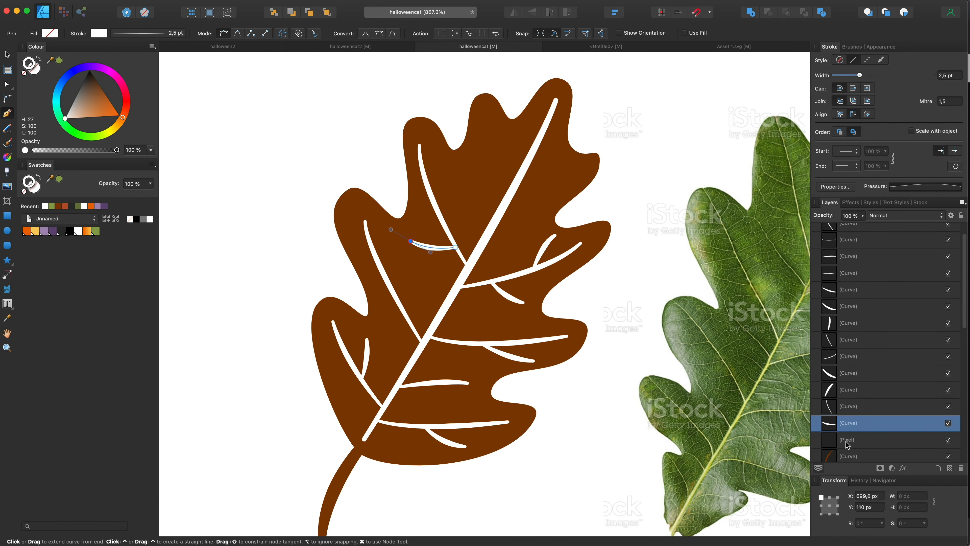
Complete the oak leaf's veins with further short branches in the left and top lobes
{"action": "left_click", "coordinate": [847, 441]}
{"action": "left_click", "coordinate": [400, 306]}
{"action": "left_click_drag", "start_coordinate": [406, 274], "coordinate": [401, 255]}
{"action": "left_click", "coordinate": [847, 453]}
{"action": "left_click", "coordinate": [497, 210]}
{"action": "left_click", "coordinate": [848, 435]}
{"action": "scroll", "coordinate": [550, 337], "scroll_direction": "down", "scroll_amount": 6}
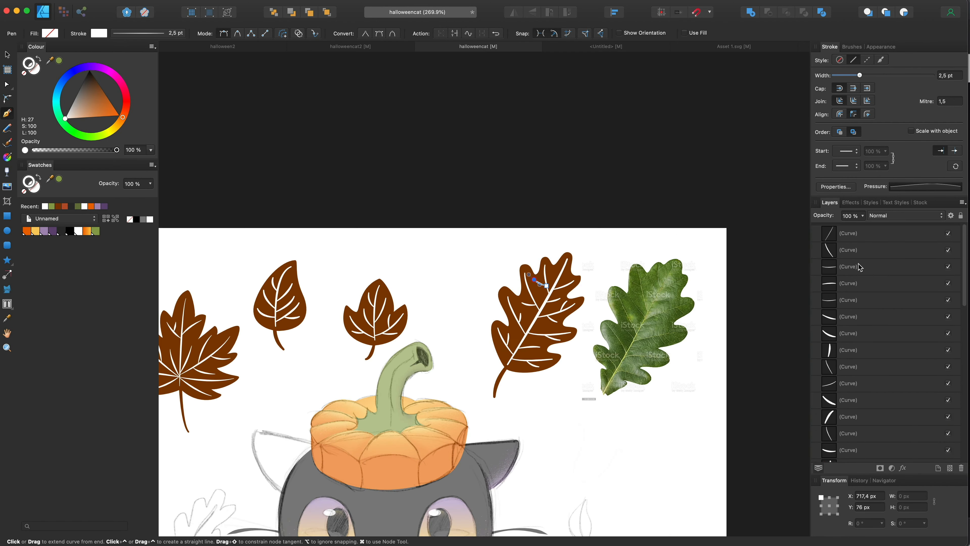
Group the oak leaf's veins, group them with the outline and stem, and rename the group as Leave4
{"action": "key", "text": "super+g"}
{"action": "left_click", "coordinate": [447, 440]}
{"action": "left_click", "coordinate": [497, 382], "text": "shift"}
{"action": "key", "text": "super+g"}
{"action": "type", "text": "Leave4"}
{"action": "key", "text": "Return"}
Delete the oak leaf and maple leaf reference photos
{"action": "left_click", "coordinate": [848, 264]}
{"action": "left_click", "coordinate": [848, 331], "text": "super"}
{"action": "key", "text": "BackSpace"}
{"action": "scroll", "coordinate": [653, 294], "scroll_direction": "down", "scroll_amount": 5}
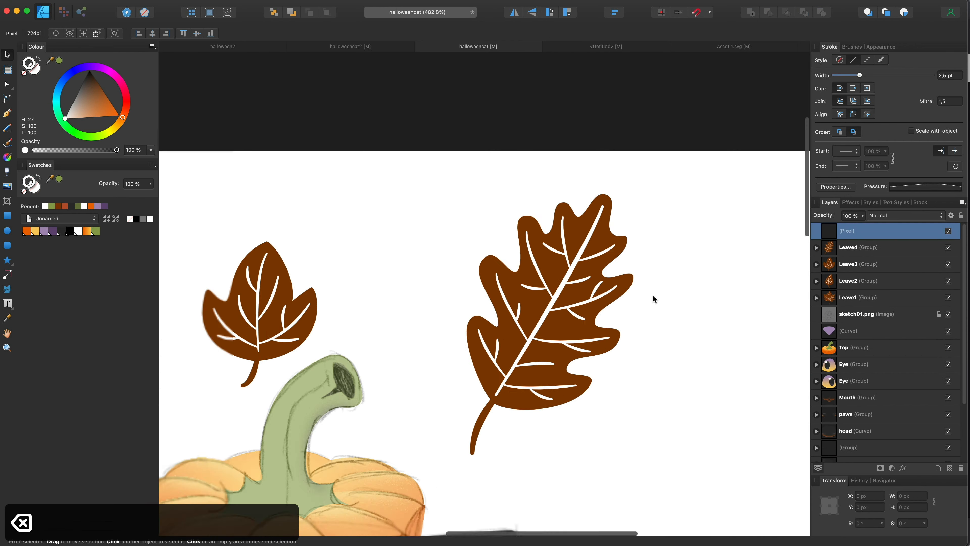
Move the maple leaf and the three-lobed leaf up so the finished leaves line up along the top of the page
{"action": "scroll", "coordinate": [760, 329], "scroll_direction": "up", "scroll_amount": 4}
{"action": "scroll", "coordinate": [588, 344], "scroll_direction": "down", "scroll_amount": 2}
{"action": "key", "text": "p"}
{"action": "scroll", "coordinate": [760, 309], "scroll_direction": "down", "scroll_amount": 2}
{"action": "key", "text": "v"}
{"action": "left_click_drag", "start_coordinate": [446, 296], "coordinate": [441, 263]}
{"action": "left_click_drag", "start_coordinate": [618, 259], "coordinate": [618, 248]}
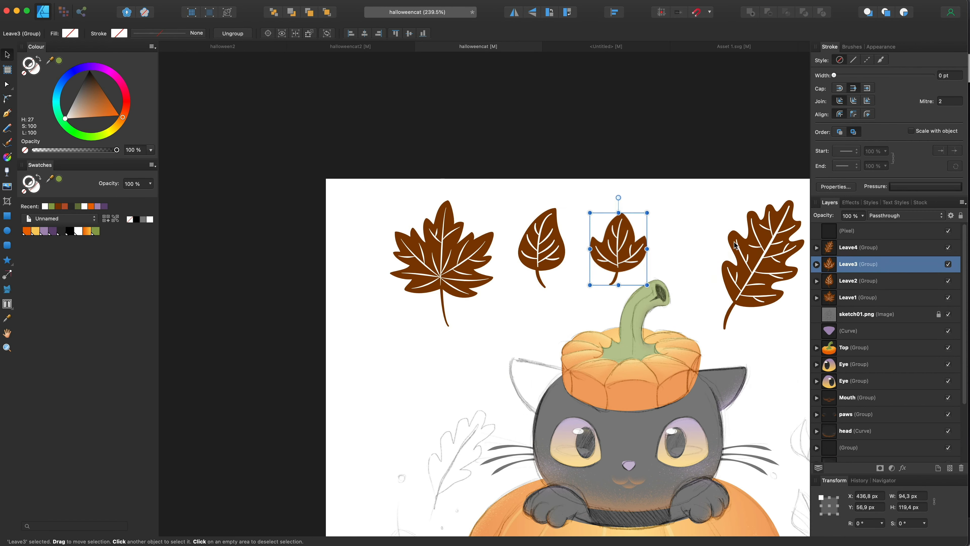
Move the oak leaf onto the sketched leaf beside the cat's left whiskers and scale it down slightly
{"action": "left_click_drag", "start_coordinate": [763, 266], "coordinate": [388, 381]}
{"action": "mouse_move", "coordinate": [427, 440]}
{"action": "left_mouse_down"}
{"action": "mouse_move", "coordinate": [420, 431]}
{"action": "mouse_move", "coordinate": [424, 438]}
{"action": "left_mouse_up"}
{"action": "left_click_drag", "start_coordinate": [391, 370], "coordinate": [454, 443]}
Expand the oak leaf's stem stroke into a shape and merge it with the leaf outline
{"action": "scroll", "coordinate": [415, 505], "scroll_direction": "up", "scroll_amount": 6}
{"action": "key", "text": "a"}
{"action": "left_click", "coordinate": [422, 496]}
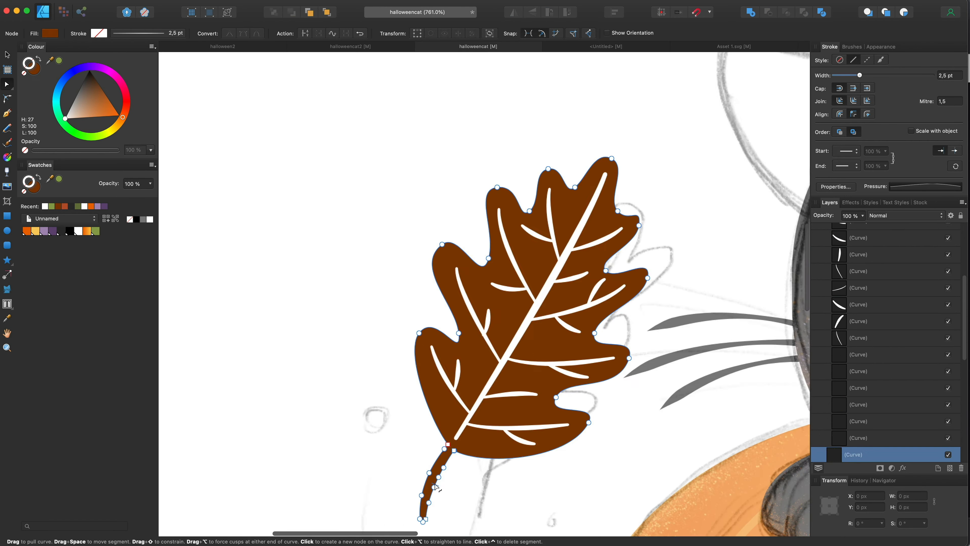
{"action": "scroll", "coordinate": [375, 434], "scroll_direction": "down", "scroll_amount": 6}
{"action": "left_click", "coordinate": [375, 434]}
{"action": "key", "text": "v"}
{"action": "left_click", "coordinate": [399, 444]}
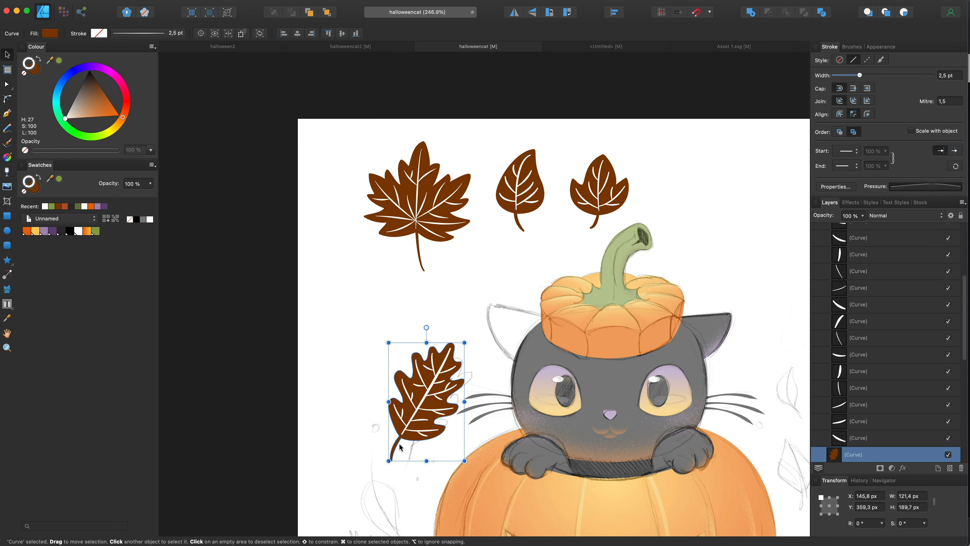
Undo the last two changes and position the Leave4 group over the sketched leaf beside the left whiskers
{"action": "key", "text": "super+z"}
{"action": "key", "text": "super+z"}
{"action": "left_click", "coordinate": [254, 195]}
{"action": "scroll", "coordinate": [318, 181], "scroll_direction": "down", "scroll_amount": 3}
{"action": "left_click_drag", "start_coordinate": [283, 191], "coordinate": [331, 248]}
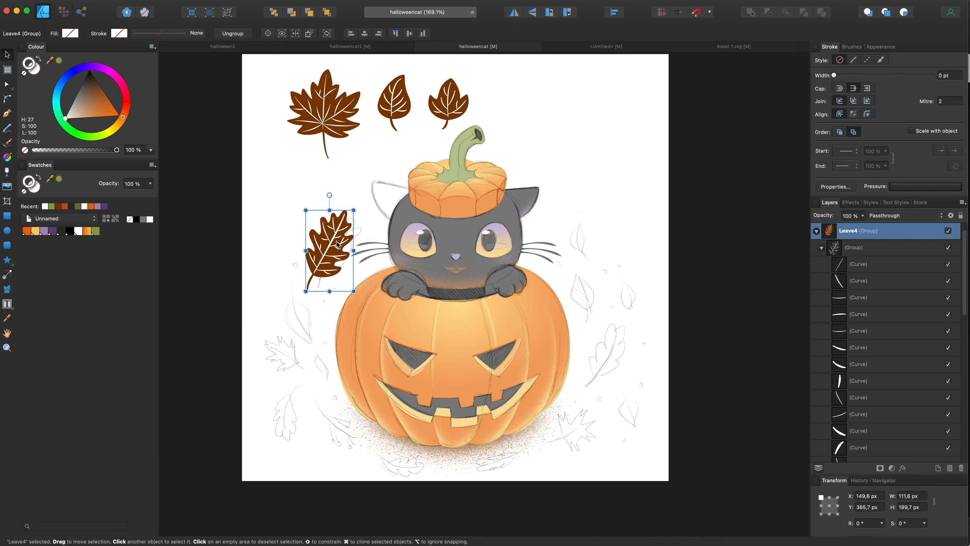
Place a copy of the teardrop leaf below the oak leaf and rotate it so the stem points up
{"action": "left_click_drag", "start_coordinate": [394, 101], "coordinate": [301, 339]}
{"action": "left_click_drag", "start_coordinate": [301, 297], "coordinate": [315, 380]}
{"action": "left_click_drag", "start_coordinate": [301, 339], "coordinate": [300, 316]}
Place a copy of the maple leaf beside the cat's right whiskers, rotate it to -147.8° and shrink it slightly
{"action": "left_click_drag", "start_coordinate": [324, 114], "coordinate": [605, 269]}
{"action": "left_click_drag", "start_coordinate": [604, 210], "coordinate": [630, 320]}
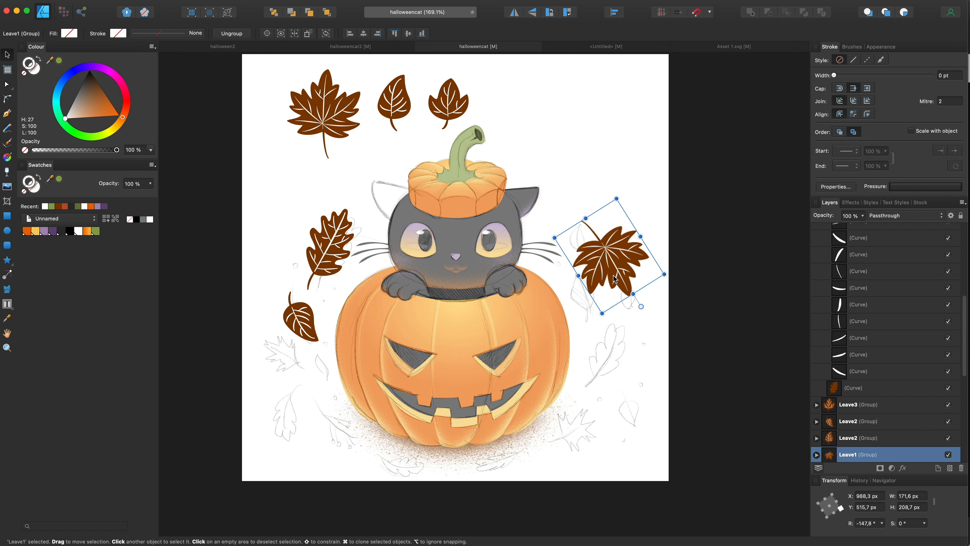
{"action": "left_click_drag", "start_coordinate": [666, 282], "coordinate": [654, 276]}
Place rotated copies of the three-lobed leaf beside the pumpkin's lower left and, smaller, at its lower right
{"action": "left_click_drag", "start_coordinate": [448, 99], "coordinate": [317, 361]}
{"action": "left_click_drag", "start_coordinate": [305, 399], "coordinate": [290, 380]}
{"action": "left_click_drag", "start_coordinate": [448, 100], "coordinate": [613, 398]}
Adjust the teardrop and oak leaves beside the pumpkin's left, resizing the oak leaf to about 93 × 158 px, and adjust the vein width
{"action": "left_click", "coordinate": [394, 102]}
{"action": "left_click", "coordinate": [302, 321]}
{"action": "left_click_drag", "start_coordinate": [285, 328], "coordinate": [280, 333]}
{"action": "double_click", "coordinate": [325, 249]}
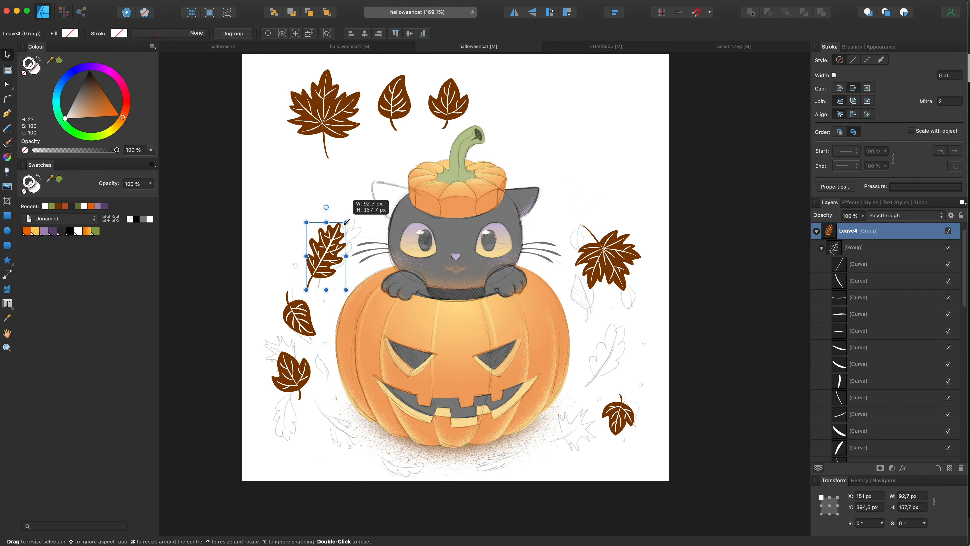
{"action": "left_click_drag", "start_coordinate": [834, 75], "coordinate": [843, 76]}
Place a copy of the teardrop leaf at the pumpkin's lower left and rotate it to -131.6°
{"action": "left_click_drag", "start_coordinate": [384, 108], "coordinate": [305, 445]}
{"action": "left_click_drag", "start_coordinate": [316, 397], "coordinate": [301, 450]}
{"action": "left_click_drag", "start_coordinate": [311, 474], "coordinate": [358, 451]}
Place a copy of the oak leaf to the right of the pumpkin, rotate it stem-up and shrink it slightly
{"action": "left_click", "coordinate": [325, 115]}
{"action": "left_click_drag", "start_coordinate": [330, 237], "coordinate": [649, 363]}
{"action": "left_click_drag", "start_coordinate": [663, 321], "coordinate": [581, 405]}
{"action": "left_click_drag", "start_coordinate": [649, 367], "coordinate": [613, 359]}
Refine the oak leaf copy right of the pumpkin, deleting one point and moving another, and reselect the whole leaf group
{"action": "scroll", "coordinate": [613, 340], "scroll_direction": "up", "scroll_amount": 5}
{"action": "key", "text": "a"}
{"action": "left_click", "coordinate": [611, 333]}
{"action": "key", "text": "BackSpace"}
{"action": "mouse_move", "coordinate": [615, 319]}
{"action": "left_mouse_down"}
{"action": "mouse_move", "coordinate": [591, 272]}
{"action": "mouse_move", "coordinate": [614, 328]}
{"action": "left_mouse_up"}
{"action": "left_click", "coordinate": [6, 128]}
{"action": "scroll", "coordinate": [597, 321], "scroll_direction": "up", "scroll_amount": 4}
{"action": "key", "text": "super+alt+Return"}
{"action": "scroll", "coordinate": [670, 251], "scroll_direction": "down", "scroll_amount": 8}
{"action": "left_click", "coordinate": [8, 55]}
{"action": "left_click", "coordinate": [859, 230]}
{"action": "scroll", "coordinate": [458, 344], "scroll_direction": "up", "scroll_amount": 2}
Place a teardrop leaf copy at the pumpkin's lower right, sized about 56 × 86 px and rotated to 113.8°, and nudge the oak leaf above
{"action": "left_click_drag", "start_coordinate": [283, 439], "coordinate": [587, 462]}
{"action": "left_click_drag", "start_coordinate": [588, 428], "coordinate": [606, 446]}
{"action": "left_click_drag", "start_coordinate": [659, 369], "coordinate": [652, 354]}
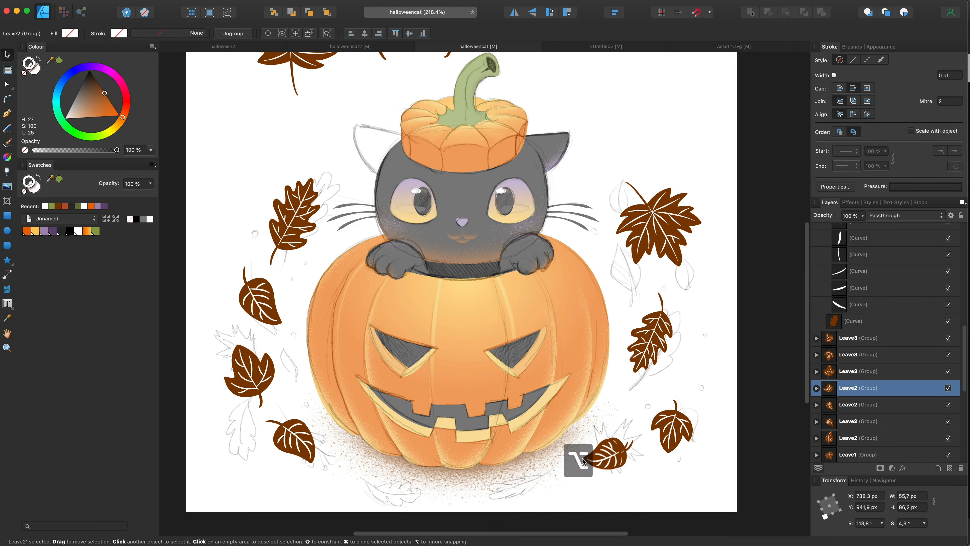
Restore the deleted vein in the small teardrop copy at the lower left and set its veins' stroke width to 2.5 pt
{"action": "key", "text": "BackSpace"}
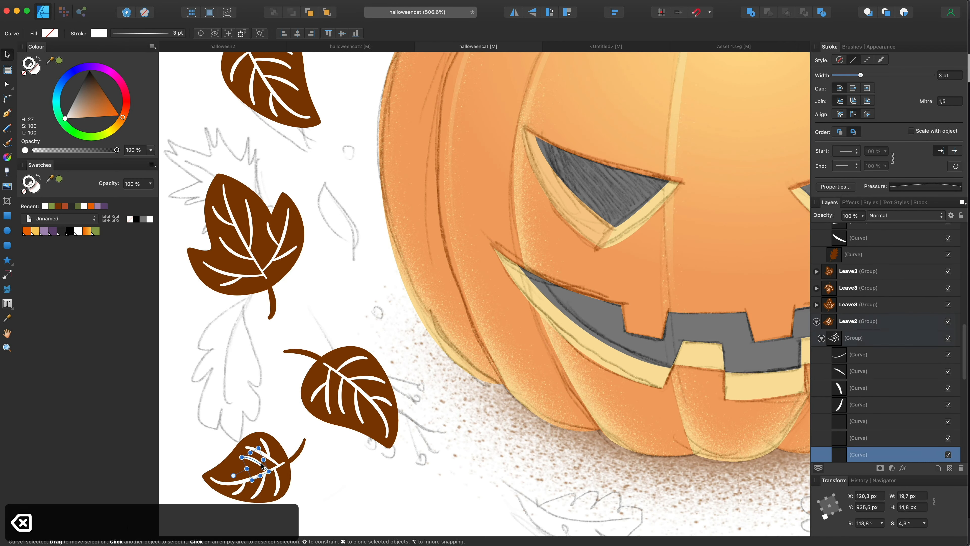
{"action": "key", "text": "super+z"}
{"action": "left_click", "coordinate": [853, 338]}
{"action": "left_click_drag", "start_coordinate": [861, 75], "coordinate": [856, 75]}
{"action": "left_click", "coordinate": [267, 490]}
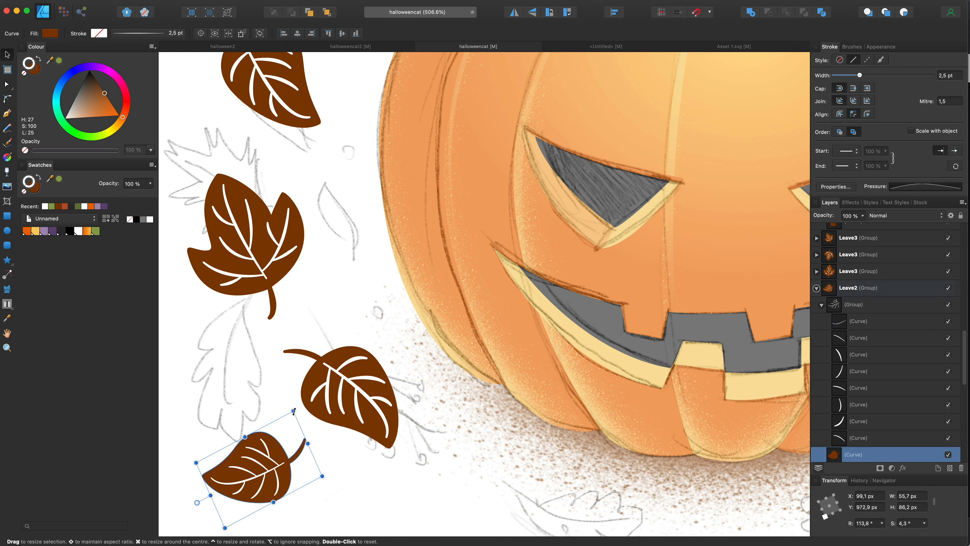
Shrink the lowest teardrop leaf to roughly half size, rotate it so the stem points right, and nudge the larger leaf above it
{"action": "left_click", "coordinate": [343, 488]}
{"action": "left_click", "coordinate": [264, 478]}
{"action": "left_click_drag", "start_coordinate": [196, 464], "coordinate": [233, 467]}
{"action": "left_click_drag", "start_coordinate": [230, 497], "coordinate": [224, 467]}
{"action": "scroll", "coordinate": [360, 506], "scroll_direction": "down", "scroll_amount": 5}
{"action": "mouse_move", "coordinate": [355, 459]}
{"action": "left_mouse_down"}
{"action": "mouse_move", "coordinate": [375, 425]}
{"action": "mouse_move", "coordinate": [360, 455]}
{"action": "left_mouse_up"}
{"action": "scroll", "coordinate": [325, 473], "scroll_direction": "up", "scroll_amount": 5}
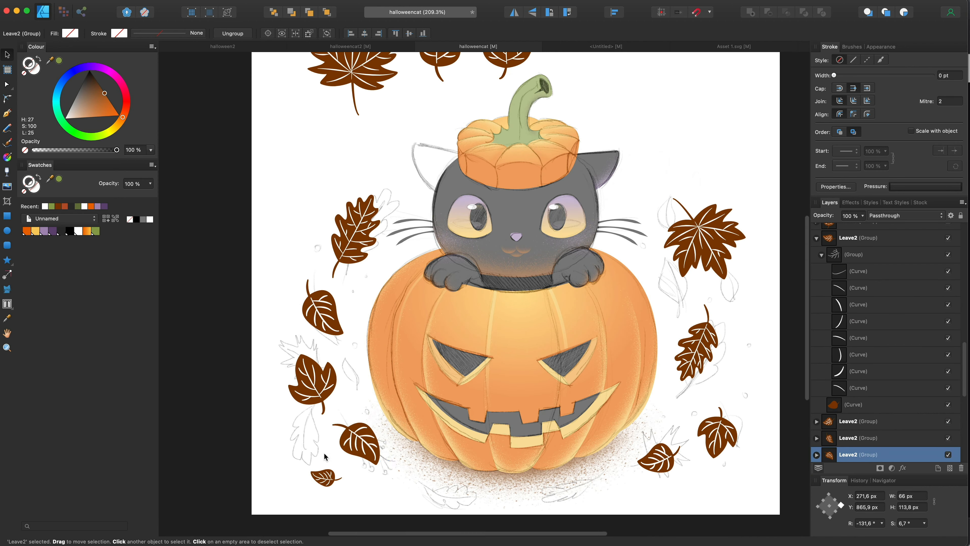
Draw a curved brown 4 pt main stem for a sprig beside the sketched lower-left leaf and add a pixel layer above it
{"action": "left_click", "coordinate": [7, 113]}
{"action": "left_click_drag", "start_coordinate": [835, 75], "coordinate": [874, 75]}
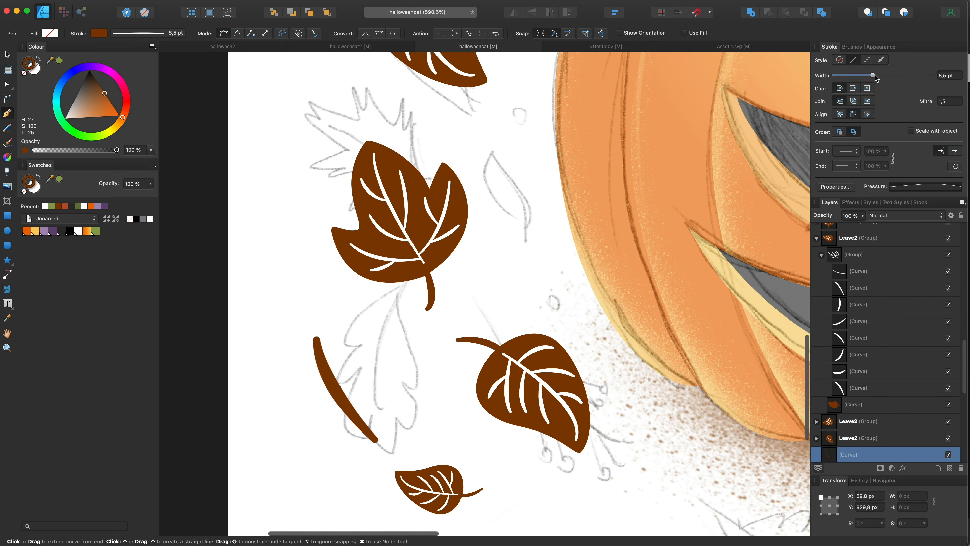
{"action": "scroll", "coordinate": [917, 439], "scroll_direction": "down", "scroll_amount": 4}
{"action": "left_click", "coordinate": [939, 468]}
{"action": "scroll", "coordinate": [344, 397], "scroll_direction": "up", "scroll_amount": 3}
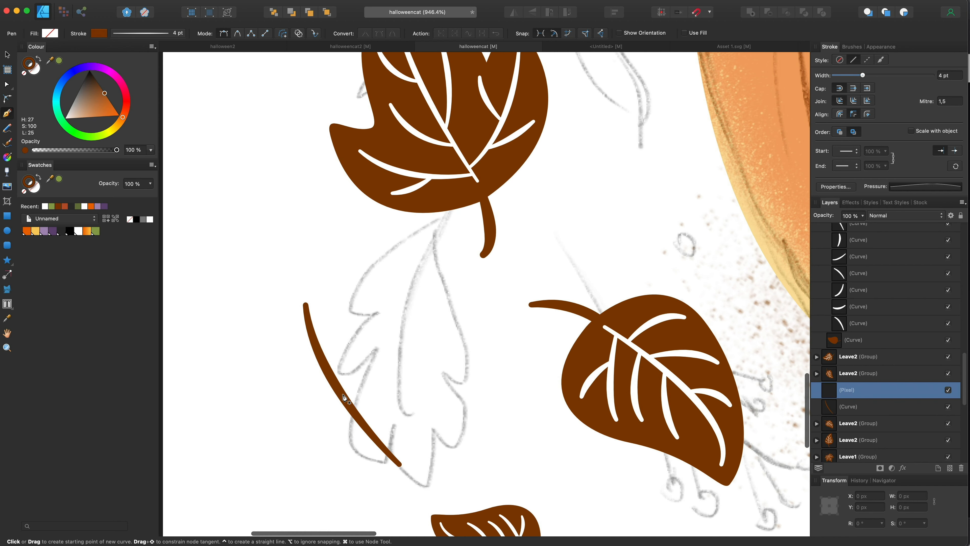
Draw three curved brown 4 pt side branches off the sprig's main stem with the Pen tool
{"action": "key", "text": "Escape"}
{"action": "key", "text": "Escape"}
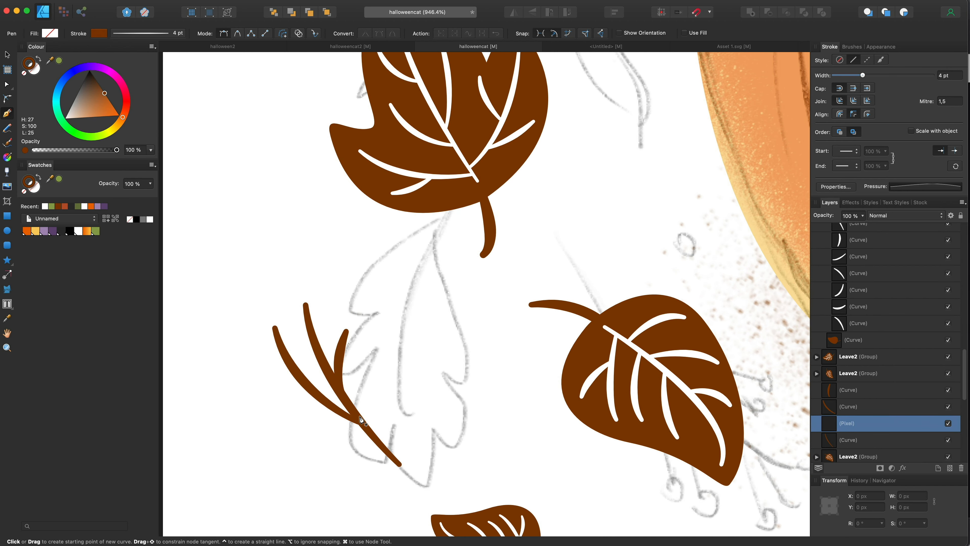
{"action": "key", "text": "Escape"}
{"action": "scroll", "coordinate": [379, 396], "scroll_direction": "up", "scroll_amount": 3}
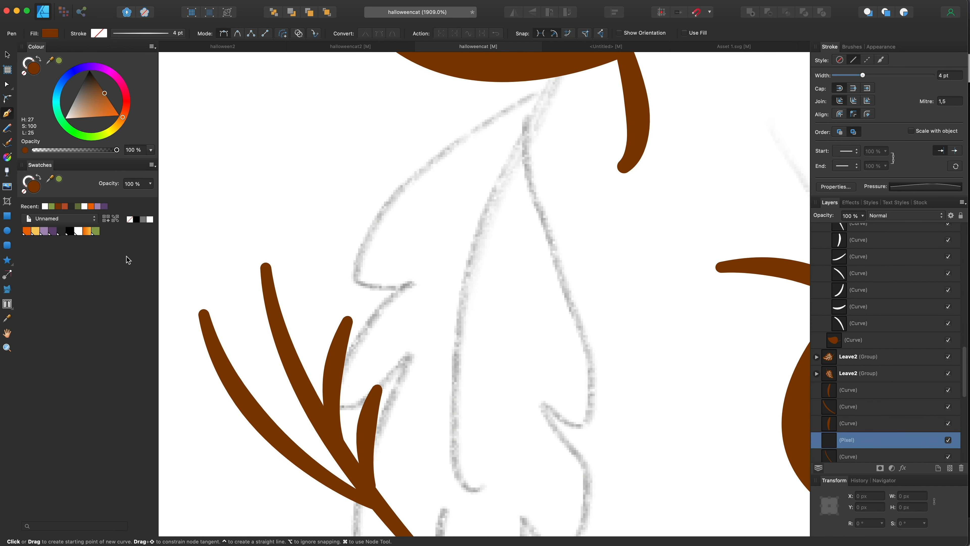
Draw a rounded green bud filled with Global Colour 9 and place copies on all four branch tips of the sprig
{"action": "left_click", "coordinate": [96, 231]}
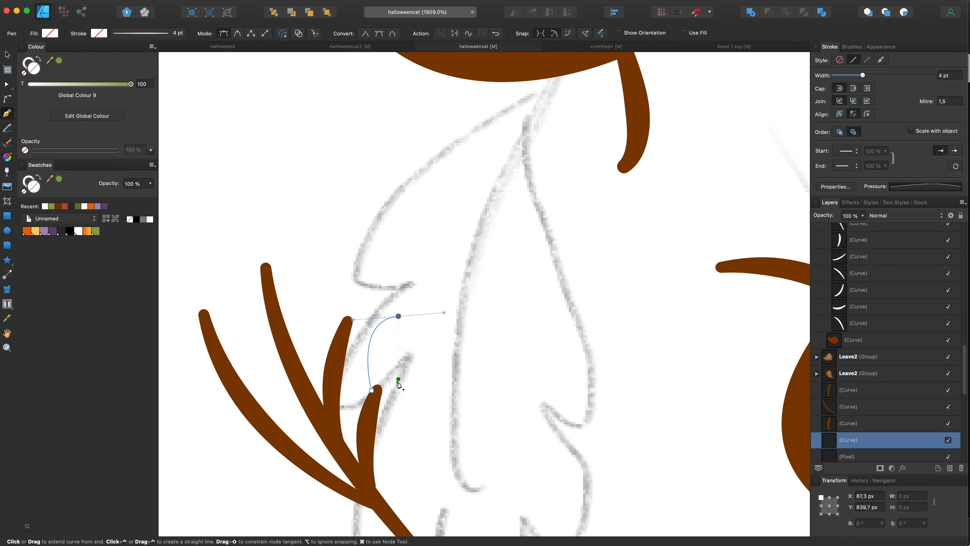
{"action": "left_click", "coordinate": [93, 232]}
{"action": "mouse_move", "coordinate": [398, 316]}
{"action": "left_mouse_down"}
{"action": "mouse_move", "coordinate": [391, 324]}
{"action": "mouse_move", "coordinate": [360, 286]}
{"action": "left_mouse_up"}
{"action": "key", "text": "v"}
{"action": "mouse_move", "coordinate": [359, 286]}
{"action": "left_mouse_down"}
{"action": "mouse_move", "coordinate": [283, 225]}
{"action": "mouse_move", "coordinate": [225, 275]}
{"action": "left_mouse_up"}
{"action": "scroll", "coordinate": [225, 275], "scroll_direction": "down", "scroll_amount": 4}
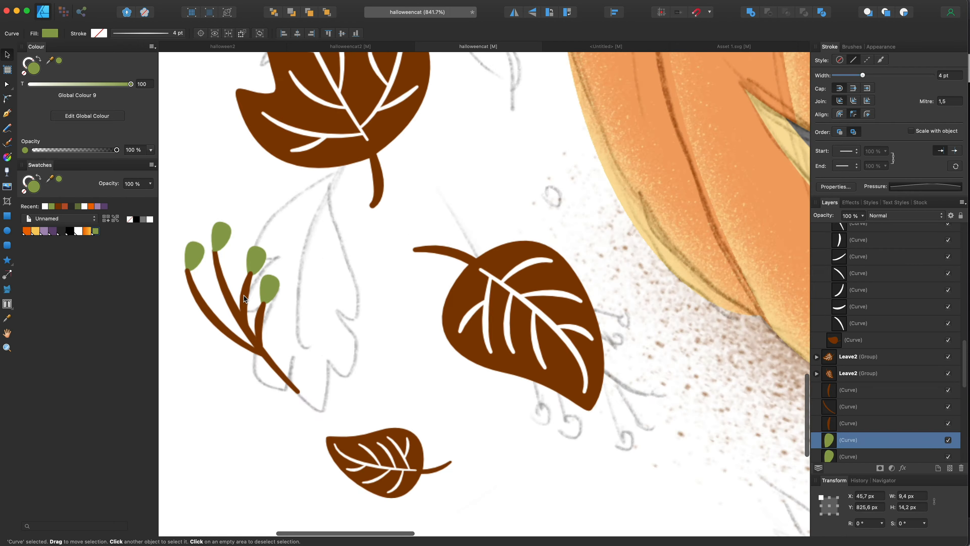
Adjust the nodes of the sprig's branches so that they join the main stem higher up
{"action": "scroll", "coordinate": [252, 321], "scroll_direction": "up", "scroll_amount": 2}
{"action": "left_click", "coordinate": [244, 362]}
{"action": "key", "text": "a"}
{"action": "left_click_drag", "start_coordinate": [270, 375], "coordinate": [248, 345]}
{"action": "mouse_move", "coordinate": [179, 324]}
{"action": "left_mouse_down"}
{"action": "mouse_move", "coordinate": [180, 335]}
{"action": "mouse_move", "coordinate": [188, 314]}
{"action": "left_mouse_up"}
{"action": "scroll", "coordinate": [199, 298], "scroll_direction": "left", "scroll_amount": 3}
{"action": "key", "text": "v"}
Tilt the two leftmost green buds outward and add two rotated bud copies in the gaps between the branches
{"action": "left_click", "coordinate": [291, 230]}
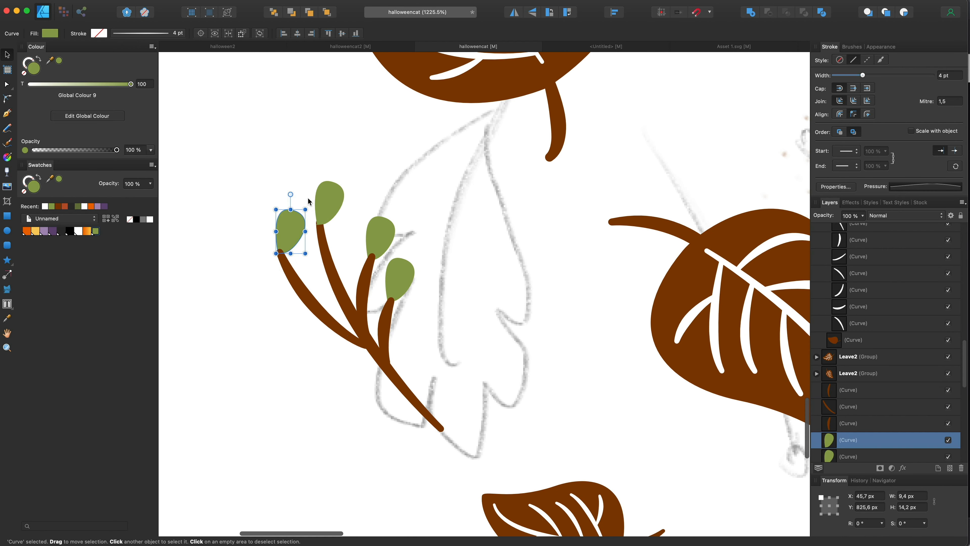
{"action": "left_click_drag", "start_coordinate": [282, 229], "coordinate": [283, 231]}
{"action": "left_click", "coordinate": [327, 201]}
{"action": "left_click_drag", "start_coordinate": [346, 179], "coordinate": [329, 172]}
{"action": "mouse_move", "coordinate": [322, 193]}
{"action": "left_mouse_down"}
{"action": "mouse_move", "coordinate": [351, 237]}
{"action": "mouse_move", "coordinate": [266, 271]}
{"action": "left_mouse_up"}
{"action": "left_click_drag", "start_coordinate": [292, 238], "coordinate": [302, 245]}
{"action": "left_click_drag", "start_coordinate": [291, 261], "coordinate": [317, 253]}
Move the leftmost bud and the added bud below the branch curves in the layer order
{"action": "left_click", "coordinate": [285, 230], "text": "shift"}
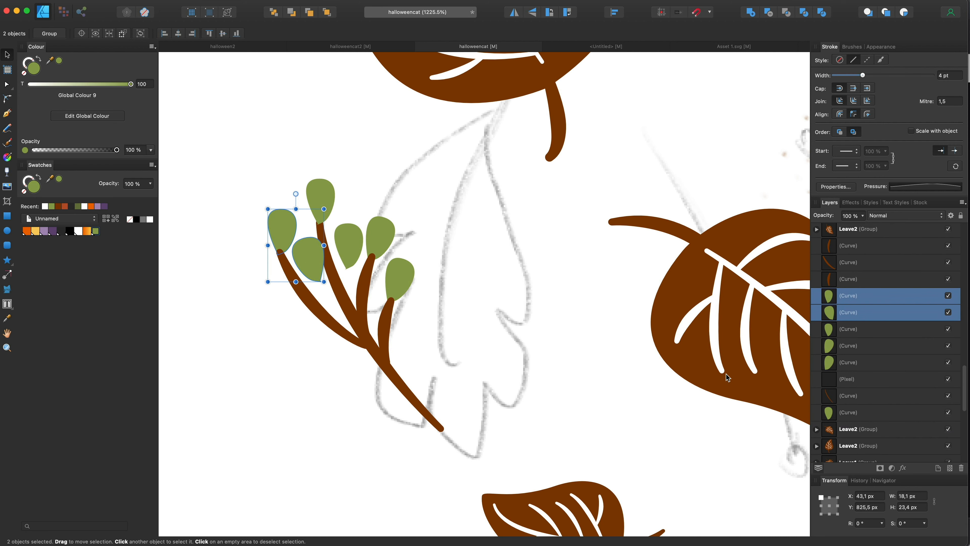
{"action": "left_click_drag", "start_coordinate": [875, 314], "coordinate": [874, 404]}
Draw a brown 3.5 pt branch to one inner bud and add a second, rotated branch for the other inner bud
{"action": "key", "text": "p"}
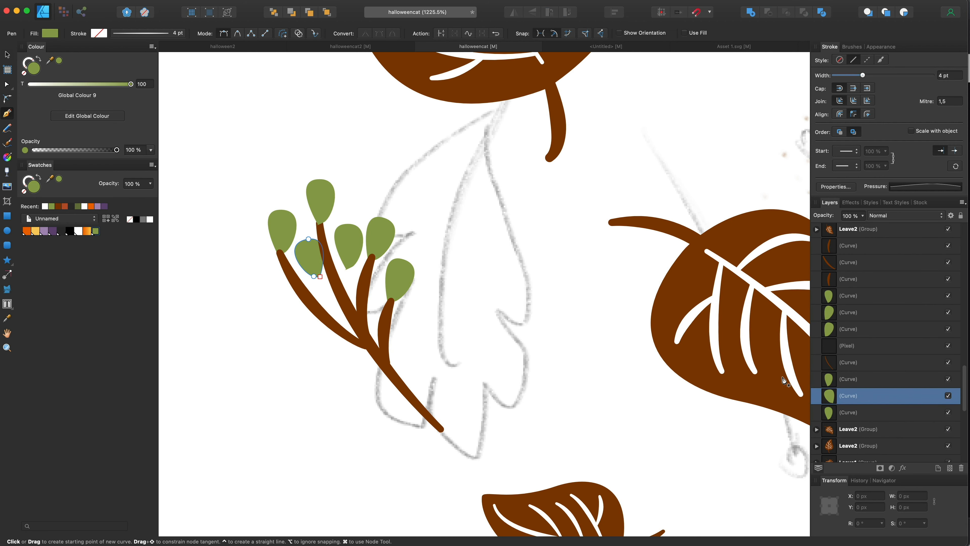
{"action": "left_click", "coordinate": [58, 206]}
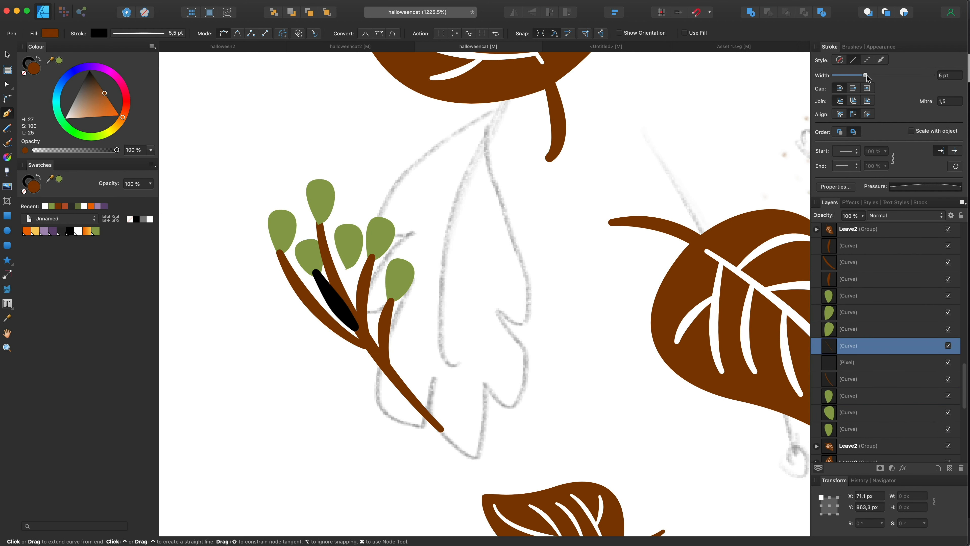
{"action": "left_click_drag", "start_coordinate": [866, 75], "coordinate": [861, 75]}
{"action": "left_click", "coordinate": [38, 176]}
{"action": "key", "text": "a"}
{"action": "mouse_move", "coordinate": [355, 327]}
{"action": "left_mouse_down"}
{"action": "mouse_move", "coordinate": [360, 338]}
{"action": "mouse_move", "coordinate": [359, 287]}
{"action": "left_mouse_up"}
{"action": "key", "text": "v"}
{"action": "left_click_drag", "start_coordinate": [382, 251], "coordinate": [397, 273]}
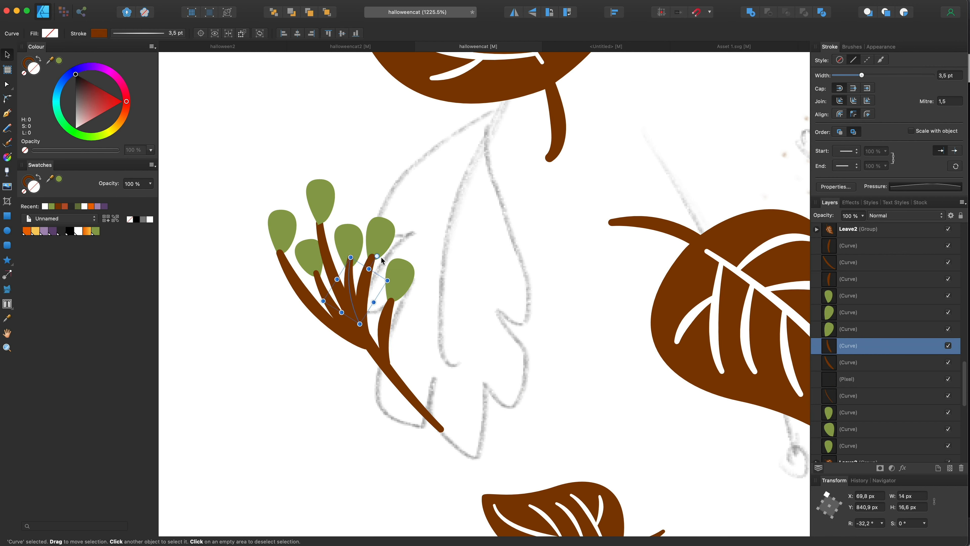
Select all the branches and green buds of the sprig and group them
{"action": "scroll", "coordinate": [382, 258], "scroll_direction": "down", "scroll_amount": 5}
{"action": "scroll", "coordinate": [388, 269], "scroll_direction": "up", "scroll_amount": 4}
{"action": "left_click", "coordinate": [368, 268]}
{"action": "left_click", "coordinate": [376, 238], "text": "shift"}
{"action": "scroll", "coordinate": [385, 235], "scroll_direction": "down", "scroll_amount": 5}
{"action": "scroll", "coordinate": [395, 239], "scroll_direction": "up", "scroll_amount": 4}
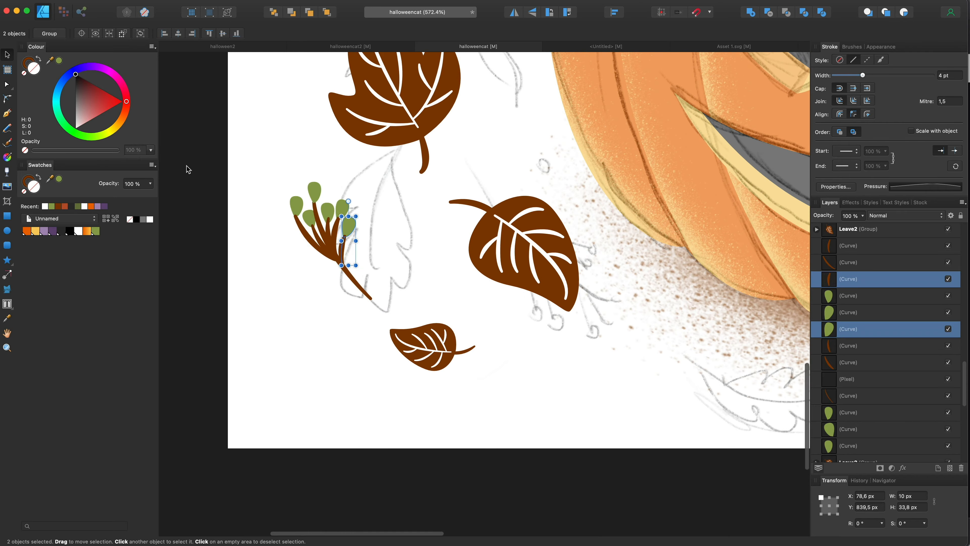
{"action": "left_click_drag", "start_coordinate": [188, 169], "coordinate": [355, 277]}
{"action": "key", "text": "super+g"}
Shorten the grouped sprig's main stem by moving its lower end node closer to the branches, and reselect the group
{"action": "double_click", "coordinate": [370, 298]}
{"action": "key", "text": "a"}
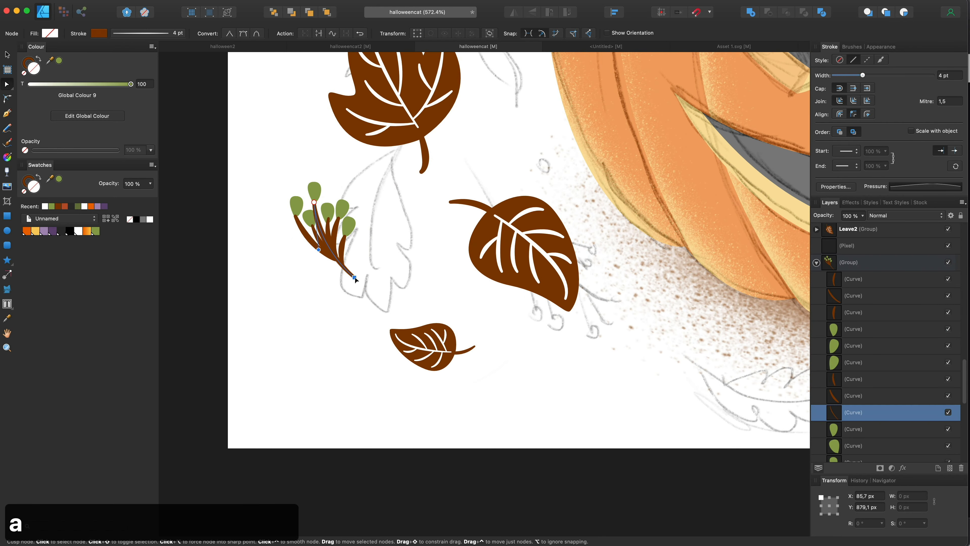
{"action": "scroll", "coordinate": [355, 280], "scroll_direction": "down", "scroll_amount": 5}
{"action": "scroll", "coordinate": [344, 268], "scroll_direction": "up", "scroll_amount": 4}
{"action": "scroll", "coordinate": [290, 248], "scroll_direction": "down", "scroll_amount": 2}
{"action": "key", "text": "v"}
{"action": "left_click", "coordinate": [267, 231]}
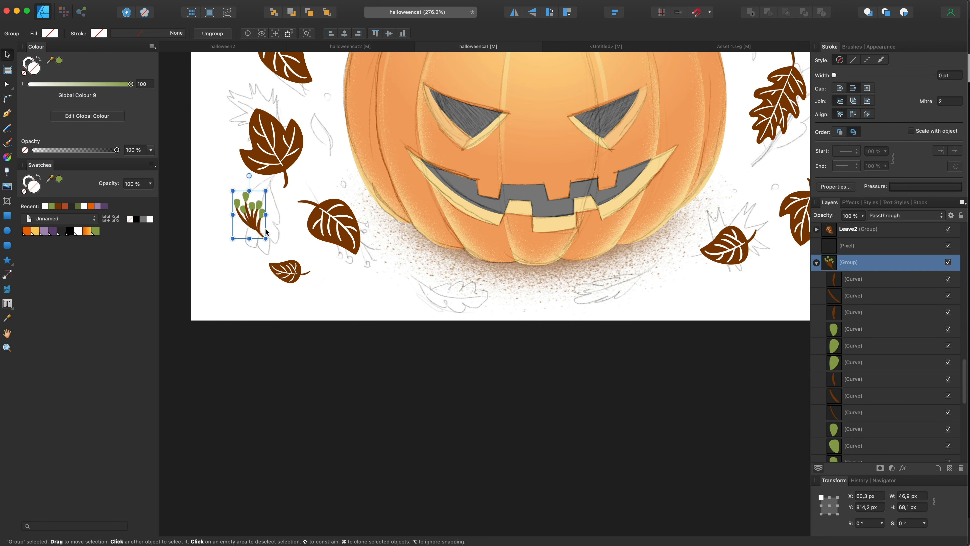
Draw a second brown 3.5 pt twig below the lower-left leaves, with a short side branch near its outer end
{"action": "key", "text": "p"}
{"action": "key", "text": "Escape"}
{"action": "scroll", "coordinate": [355, 278], "scroll_direction": "up", "scroll_amount": 5}
{"action": "left_click", "coordinate": [334, 278]}
{"action": "left_click_drag", "start_coordinate": [409, 308], "coordinate": [439, 307]}
{"action": "key", "text": "Escape"}
{"action": "left_click", "coordinate": [378, 304]}
{"action": "left_click", "coordinate": [393, 322]}
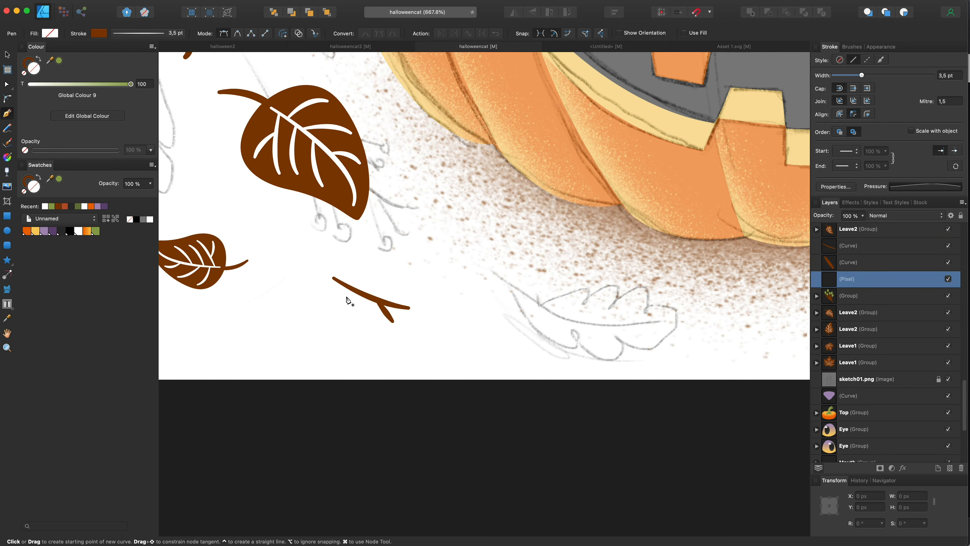
Draw a longer side branch down from the second twig and split its end into short curved offshoots
{"action": "left_click", "coordinate": [344, 284]}
{"action": "left_click", "coordinate": [355, 324]}
{"action": "key", "text": "Escape"}
{"action": "left_click", "coordinate": [355, 325]}
{"action": "mouse_move", "coordinate": [365, 354]}
{"action": "left_mouse_down"}
{"action": "mouse_move", "coordinate": [374, 359]}
{"action": "mouse_move", "coordinate": [335, 346]}
{"action": "left_mouse_up"}
Bend the second twig's main curve by raising its start node and adjusting its curvature
{"action": "left_click", "coordinate": [849, 248]}
{"action": "key", "text": "a"}
{"action": "left_click_drag", "start_coordinate": [334, 278], "coordinate": [322, 257]}
{"action": "left_click_drag", "start_coordinate": [370, 300], "coordinate": [327, 293]}
Bend the three forked offshoots of the second twig downward and move their shared joint closer to the main curve
{"action": "scroll", "coordinate": [347, 322], "scroll_direction": "up", "scroll_amount": 3}
{"action": "left_click", "coordinate": [332, 356]}
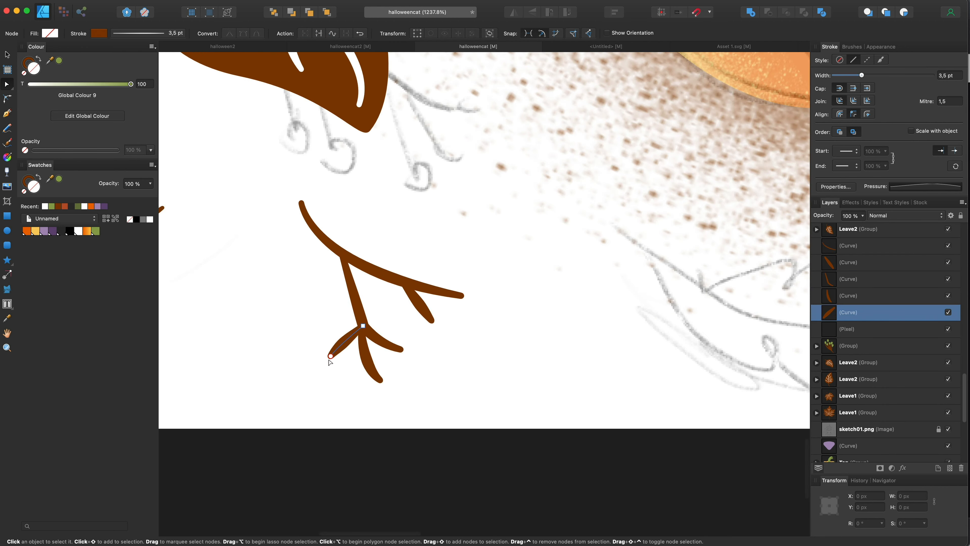
{"action": "left_click_drag", "start_coordinate": [330, 356], "coordinate": [348, 372]}
{"action": "left_click", "coordinate": [400, 348]}
{"action": "left_click_drag", "start_coordinate": [400, 348], "coordinate": [399, 366]}
{"action": "left_click", "coordinate": [363, 340], "text": "shift"}
{"action": "left_click", "coordinate": [344, 357], "text": "shift"}
{"action": "left_click_drag", "start_coordinate": [314, 405], "coordinate": [432, 321]}
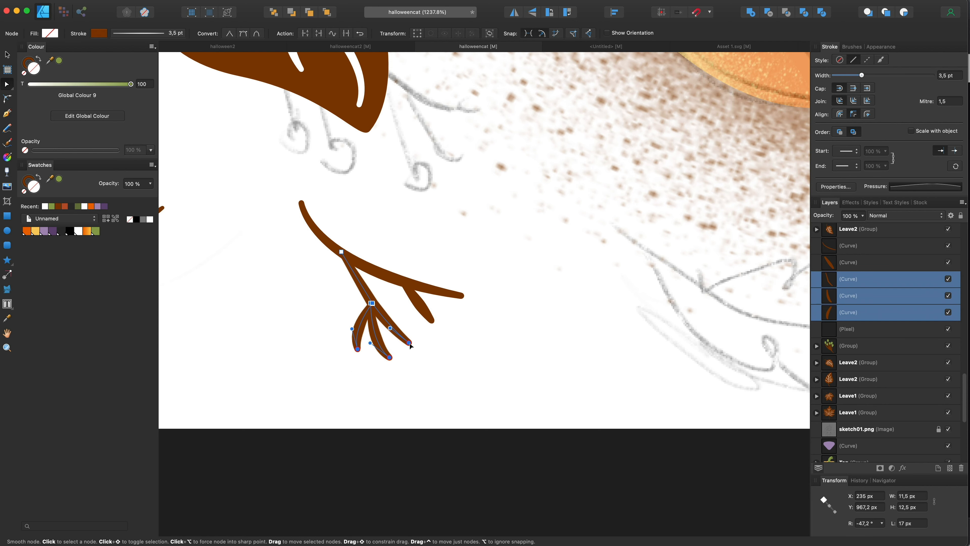
{"action": "left_click_drag", "start_coordinate": [361, 325], "coordinate": [372, 305]}
{"action": "key", "text": "Escape"}
Draw an orange circular berry filled with Global Colour 1 on a twig tip and place copies on the other four tips
{"action": "key", "text": "m"}
{"action": "mouse_move", "coordinate": [458, 288]}
{"action": "left_mouse_down"}
{"action": "mouse_move", "coordinate": [475, 305]}
{"action": "mouse_move", "coordinate": [433, 322]}
{"action": "left_mouse_up"}
{"action": "key", "text": "shift+x"}
{"action": "left_click", "coordinate": [27, 231]}
{"action": "left_click", "coordinate": [7, 55]}
{"action": "left_click_drag", "start_coordinate": [433, 322], "coordinate": [390, 360]}
{"action": "left_click_drag", "start_coordinate": [391, 361], "coordinate": [358, 353]}
{"action": "scroll", "coordinate": [387, 329], "scroll_direction": "down", "scroll_amount": 3}
Shorten the upper end of the berry twig's main curve and reshape its bend
{"action": "left_click", "coordinate": [362, 299]}
{"action": "key", "text": "a"}
{"action": "left_click_drag", "start_coordinate": [333, 265], "coordinate": [360, 280]}
{"action": "left_click_drag", "start_coordinate": [353, 291], "coordinate": [337, 302]}
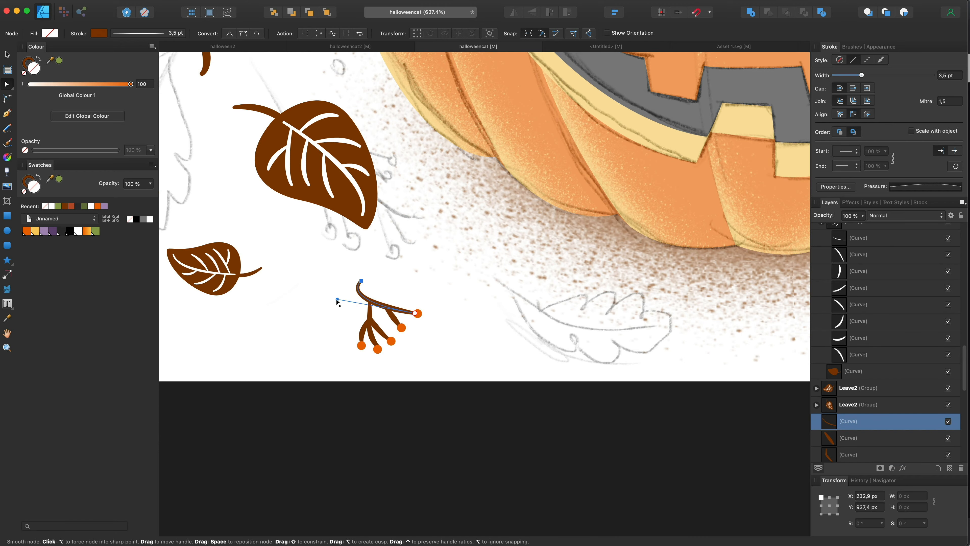
{"action": "scroll", "coordinate": [344, 292], "scroll_direction": "down", "scroll_amount": 2}
{"action": "scroll", "coordinate": [347, 294], "scroll_direction": "up", "scroll_amount": 4}
Reduce the stroke width of the berry twig's side branches to 3 pt and adjust the forked branch's pressure profile
{"action": "left_click", "coordinate": [378, 359]}
{"action": "left_click", "coordinate": [393, 365], "text": "shift"}
{"action": "left_click", "coordinate": [423, 337], "text": "shift"}
{"action": "left_click_drag", "start_coordinate": [862, 75], "coordinate": [859, 75]}
{"action": "left_click", "coordinate": [390, 325]}
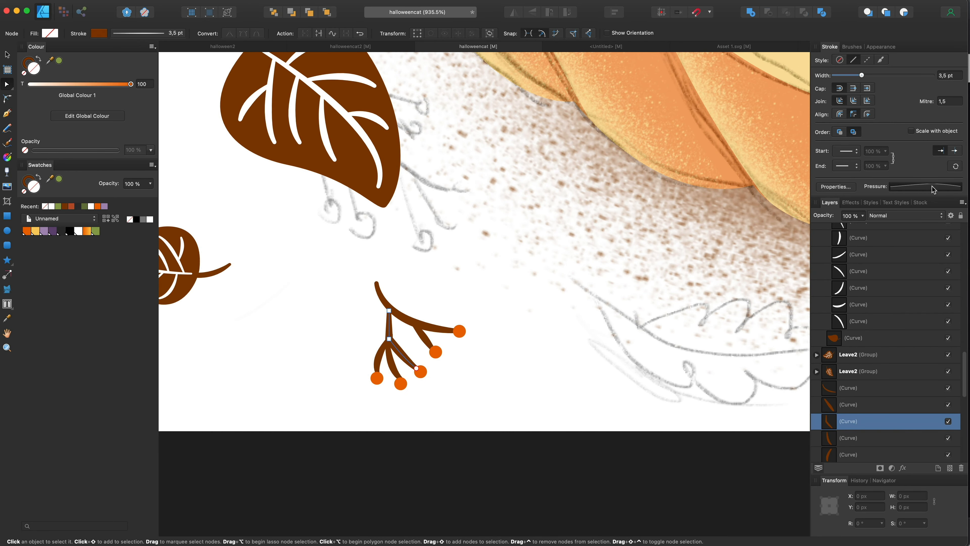
{"action": "left_click", "coordinate": [928, 187]}
{"action": "left_click_drag", "start_coordinate": [929, 199], "coordinate": [907, 212]}
Select the whole twig with its orange berries and group it
{"action": "scroll", "coordinate": [486, 179], "scroll_direction": "down", "scroll_amount": 4}
{"action": "key", "text": "v"}
{"action": "left_click_drag", "start_coordinate": [425, 216], "coordinate": [484, 288]}
{"action": "key", "text": "super+g"}
Delete the empty pixel layer between the sprig groups and collapse the expanded leaf groups
{"action": "left_click", "coordinate": [846, 323]}
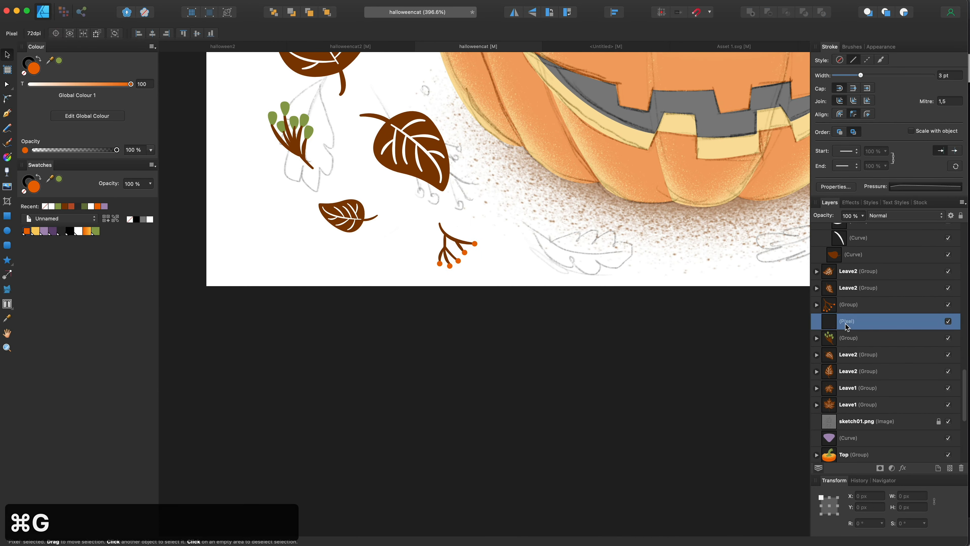
{"action": "key", "text": "BackSpace"}
{"action": "scroll", "coordinate": [860, 289], "scroll_direction": "up", "scroll_amount": 5}
{"action": "left_click", "coordinate": [816, 247]}
{"action": "left_click", "coordinate": [817, 265]}
{"action": "left_click", "coordinate": [817, 331]}
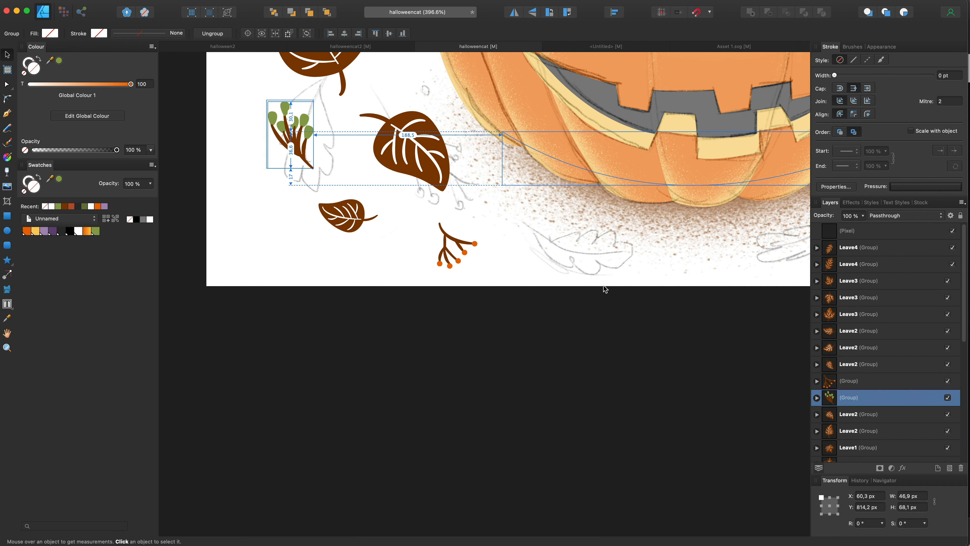
Hide the unused Leave3 copy and the large spare Leave1 maple leaf above the illustration
{"action": "scroll", "coordinate": [604, 289], "scroll_direction": "down", "scroll_amount": 4}
{"action": "scroll", "coordinate": [604, 288], "scroll_direction": "up", "scroll_amount": 5}
{"action": "left_click", "coordinate": [947, 314]}
{"action": "left_click", "coordinate": [917, 432]}
{"action": "left_click", "coordinate": [947, 431]}
{"action": "left_click", "coordinate": [447, 107]}
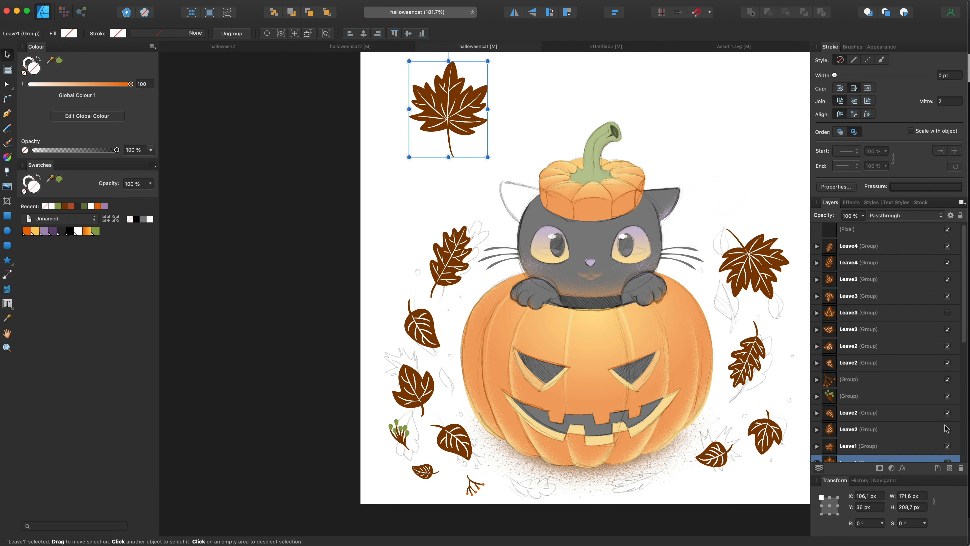
{"action": "scroll", "coordinate": [943, 401], "scroll_direction": "down", "scroll_amount": 6}
{"action": "left_click", "coordinate": [947, 335]}
Hide the sketch01.png reference image beneath the artwork
{"action": "scroll", "coordinate": [638, 237], "scroll_direction": "up", "scroll_amount": 3}
{"action": "left_click", "coordinate": [947, 238]}
{"action": "scroll", "coordinate": [637, 237], "scroll_direction": "down", "scroll_amount": 4}
{"action": "scroll", "coordinate": [637, 237], "scroll_direction": "right", "scroll_amount": 2}
{"action": "scroll", "coordinate": [637, 237], "scroll_direction": "up", "scroll_amount": 2}
{"action": "scroll", "coordinate": [638, 237], "scroll_direction": "right", "scroll_amount": 1}
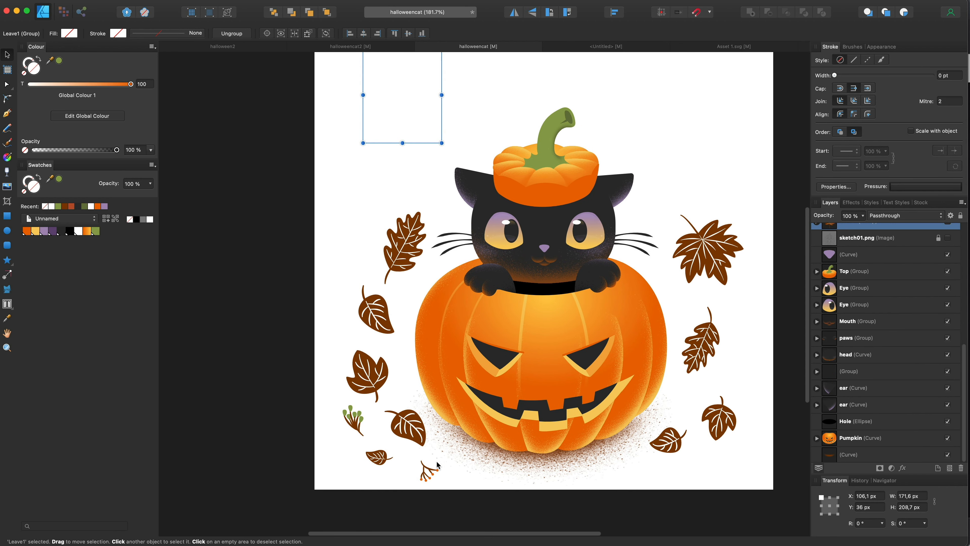
Add the gradient fills of the five sample rectangles at the upper left of the artboard to the Unnamed swatch palette
{"action": "left_click", "coordinate": [435, 454]}
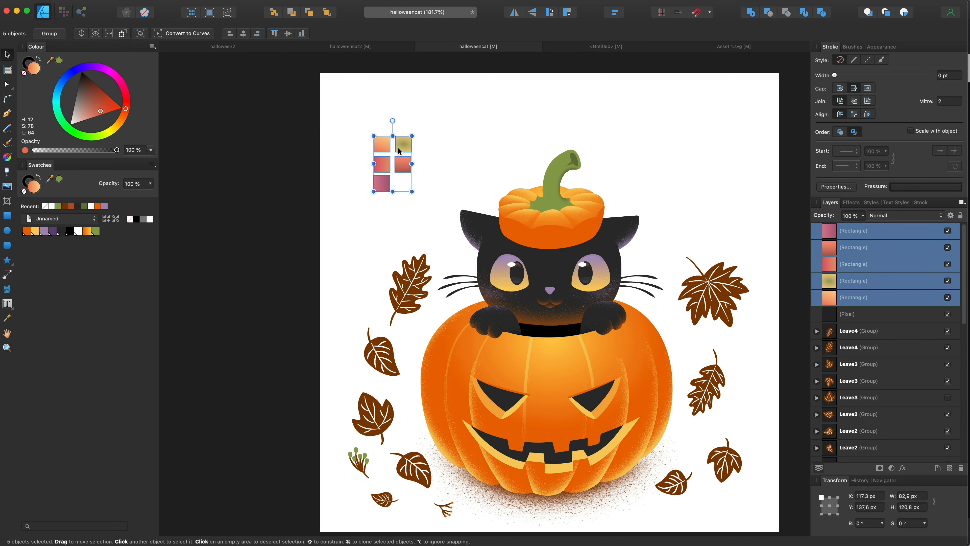
{"action": "scroll", "coordinate": [398, 149], "scroll_direction": "up", "scroll_amount": 5}
{"action": "scroll", "coordinate": [408, 163], "scroll_direction": "down", "scroll_amount": 6}
{"action": "scroll", "coordinate": [408, 164], "scroll_direction": "up", "scroll_amount": 1}
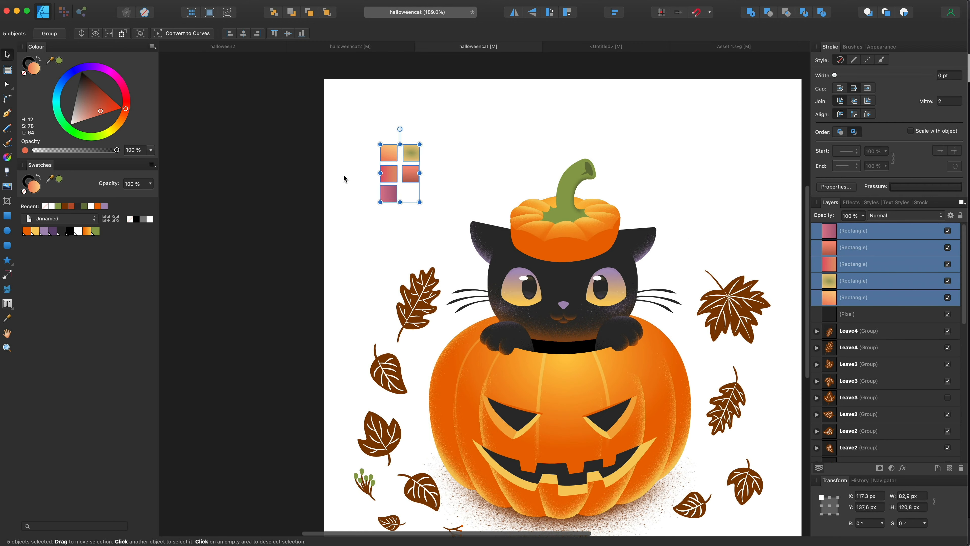
{"action": "scroll", "coordinate": [344, 178], "scroll_direction": "down", "scroll_amount": 2}
{"action": "left_click", "coordinate": [427, 301]}
{"action": "left_click", "coordinate": [389, 124]}
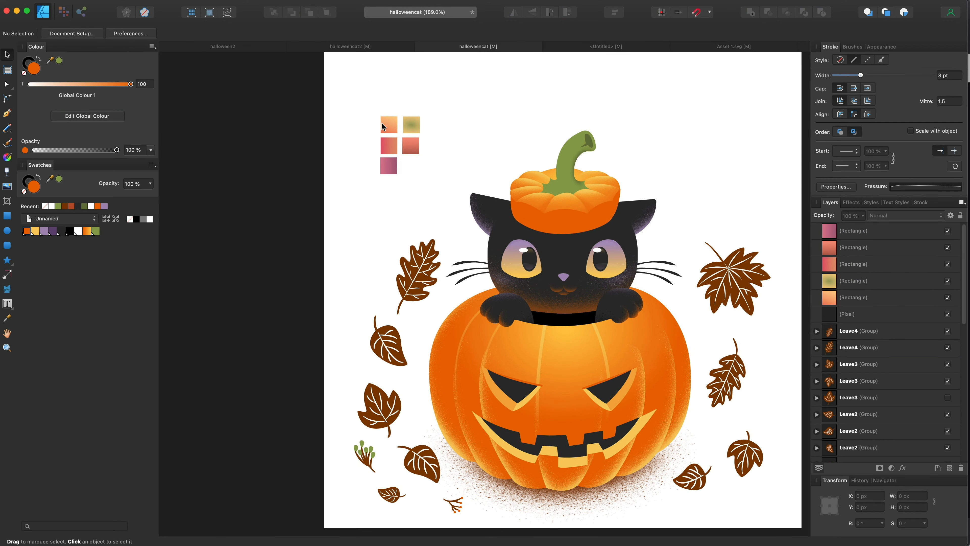
{"action": "left_click", "coordinate": [412, 126]}
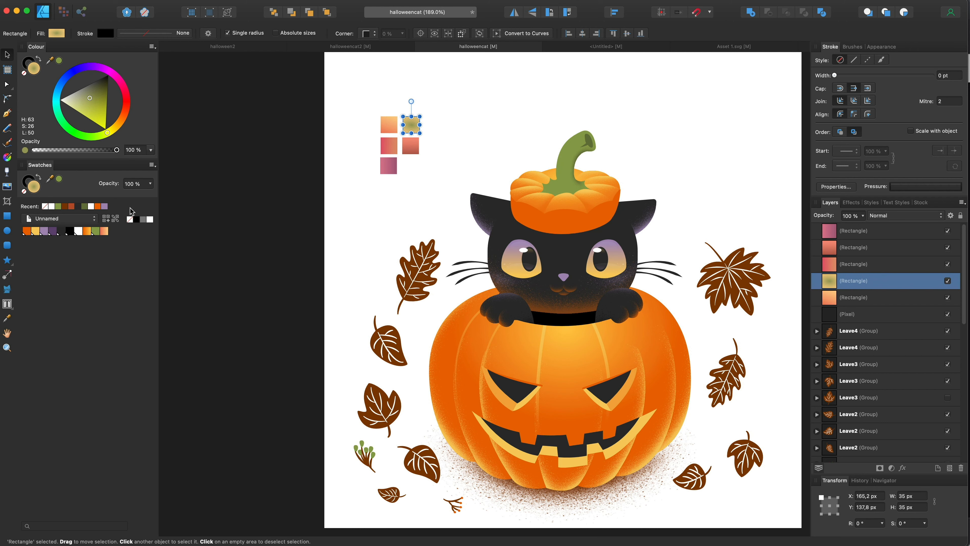
{"action": "left_click", "coordinate": [388, 148]}
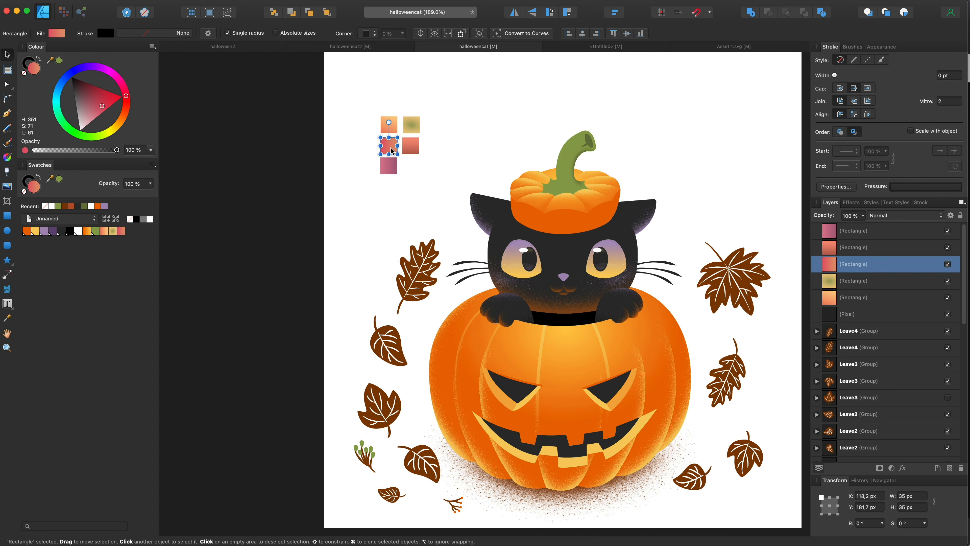
{"action": "left_click", "coordinate": [410, 145]}
{"action": "left_click", "coordinate": [105, 220]}
{"action": "left_click", "coordinate": [381, 173]}
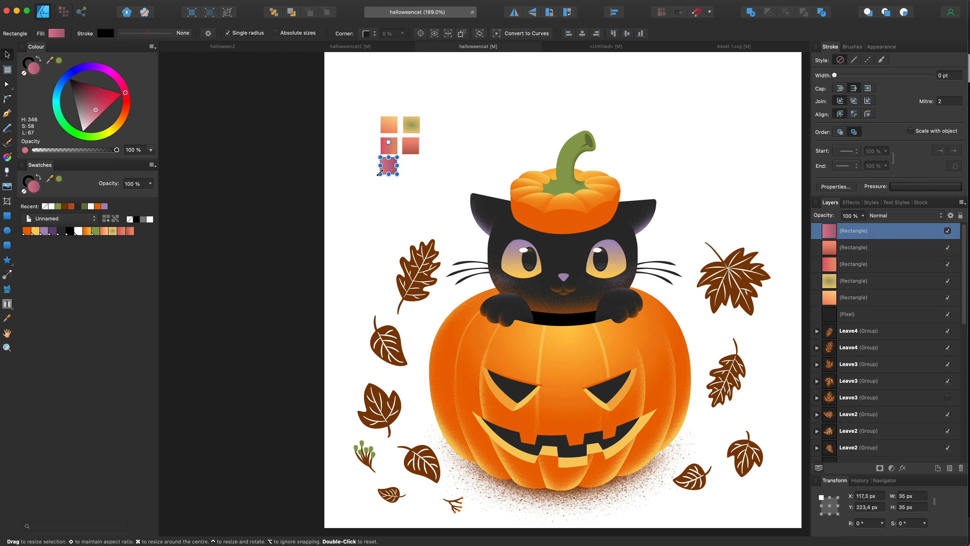
{"action": "left_click", "coordinate": [106, 219]}
Fill the oak leaf beside the cat's whiskers with the pink-red to orange gradient and angle it between stem and tip
{"action": "double_click", "coordinate": [401, 296]}
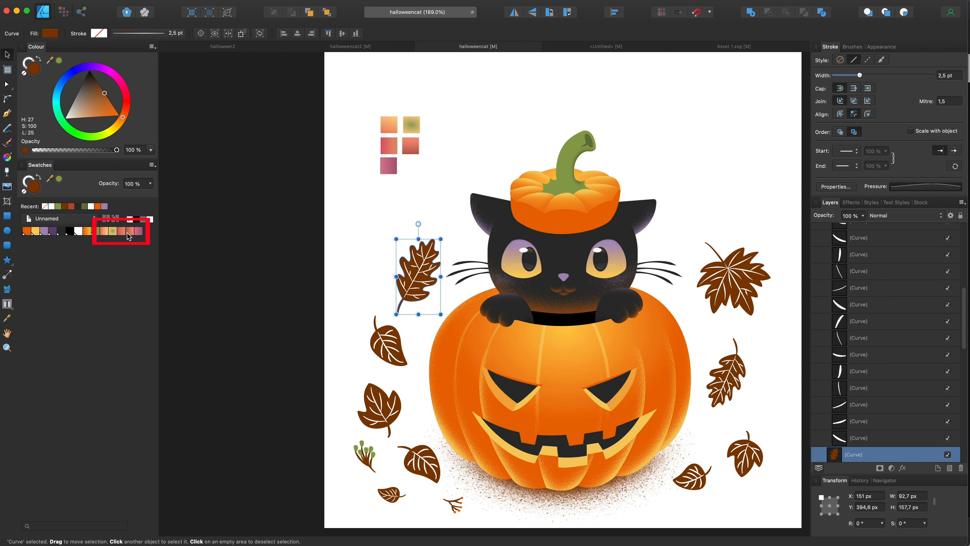
{"action": "left_click", "coordinate": [140, 231]}
{"action": "left_click", "coordinate": [7, 156]}
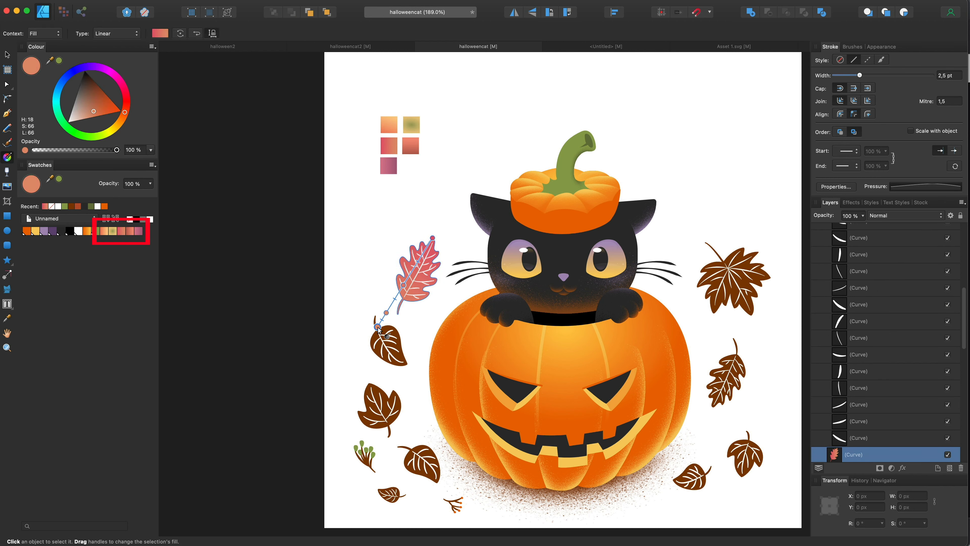
{"action": "left_click_drag", "start_coordinate": [391, 317], "coordinate": [429, 226]}
{"action": "left_click", "coordinate": [6, 54]}
Lower the opacity of the oak leaf's vein group
{"action": "scroll", "coordinate": [864, 344], "scroll_direction": "up", "scroll_amount": 8}
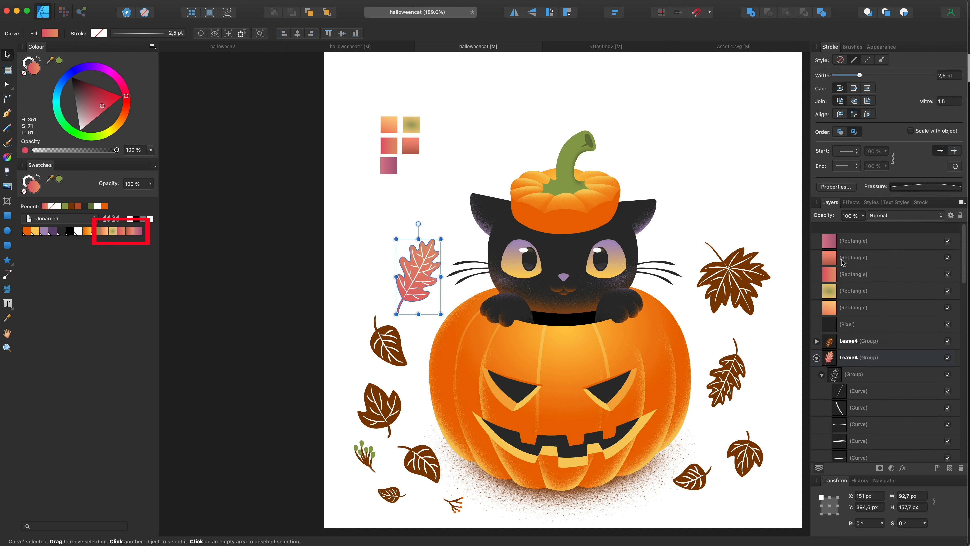
{"action": "left_click", "coordinate": [822, 364]}
{"action": "left_click", "coordinate": [870, 369]}
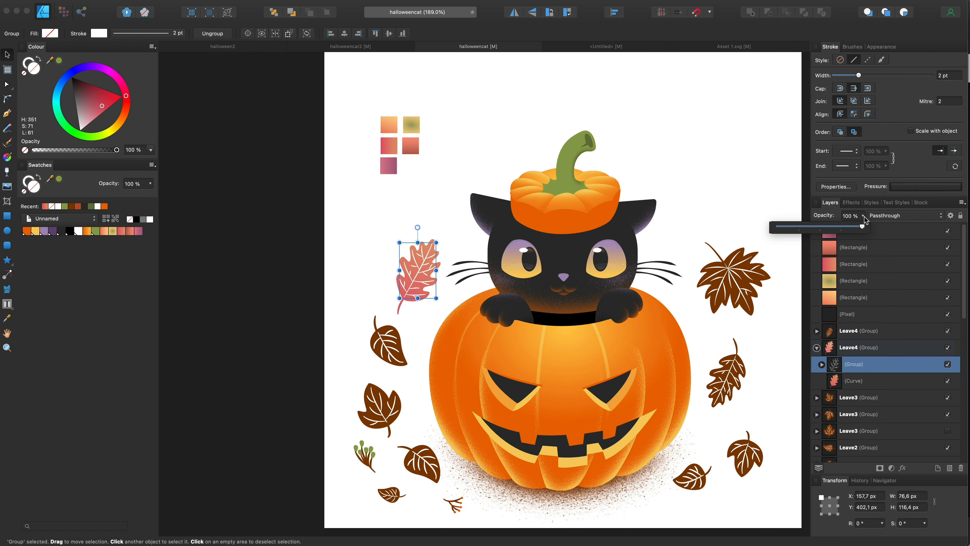
Fill the oval leaf below the oak leaf with the orange-yellow gradient and run it from the stem to the tip
{"action": "left_click", "coordinate": [397, 357]}
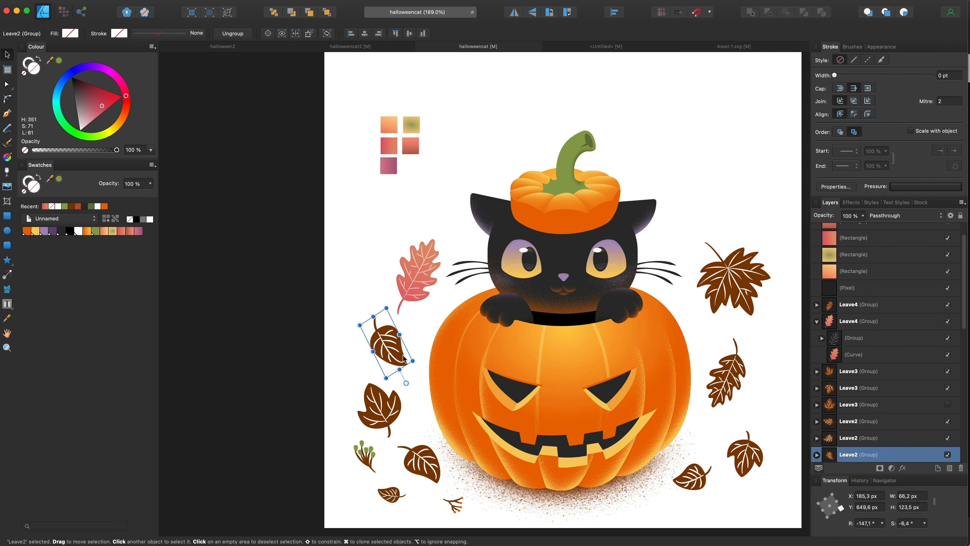
{"action": "left_click", "coordinate": [131, 233]}
{"action": "left_click", "coordinate": [140, 234]}
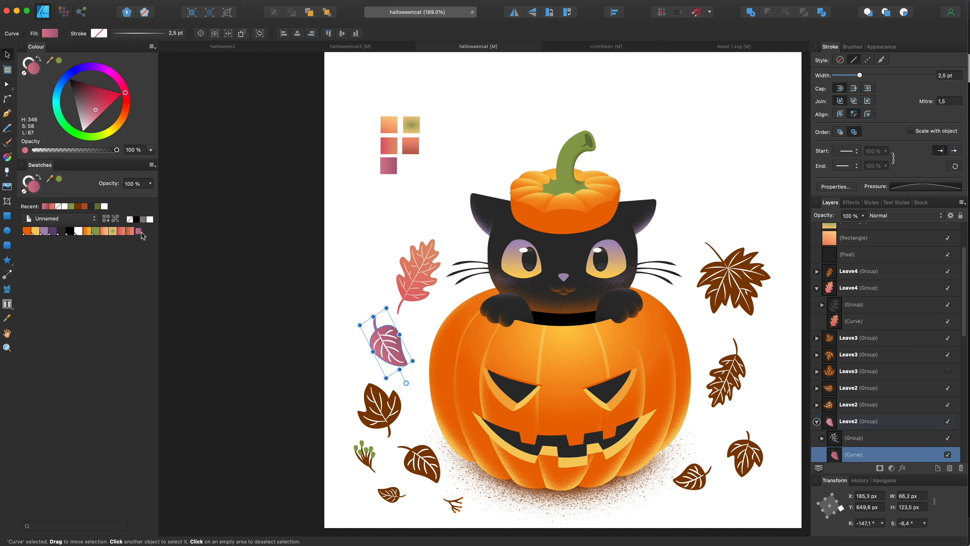
{"action": "left_click", "coordinate": [88, 231]}
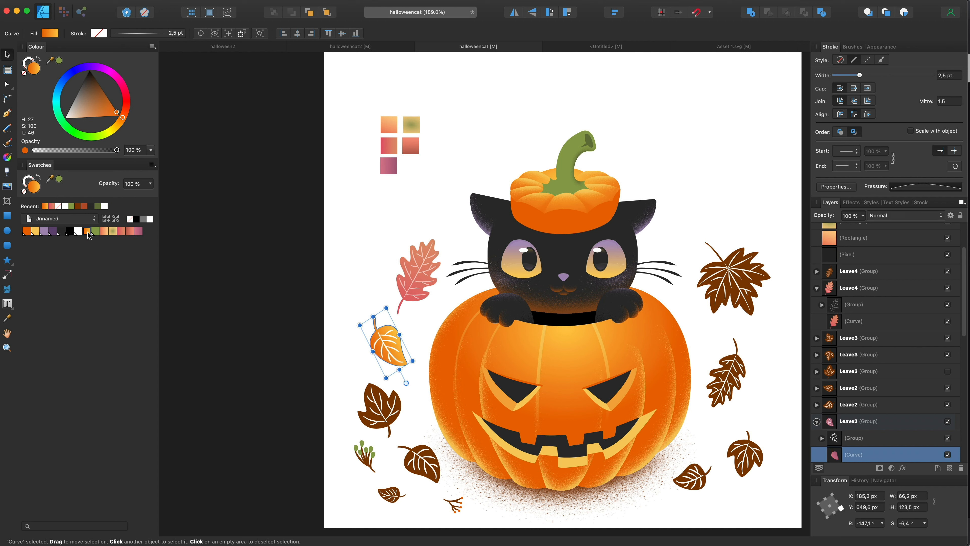
{"action": "left_click", "coordinate": [8, 157]}
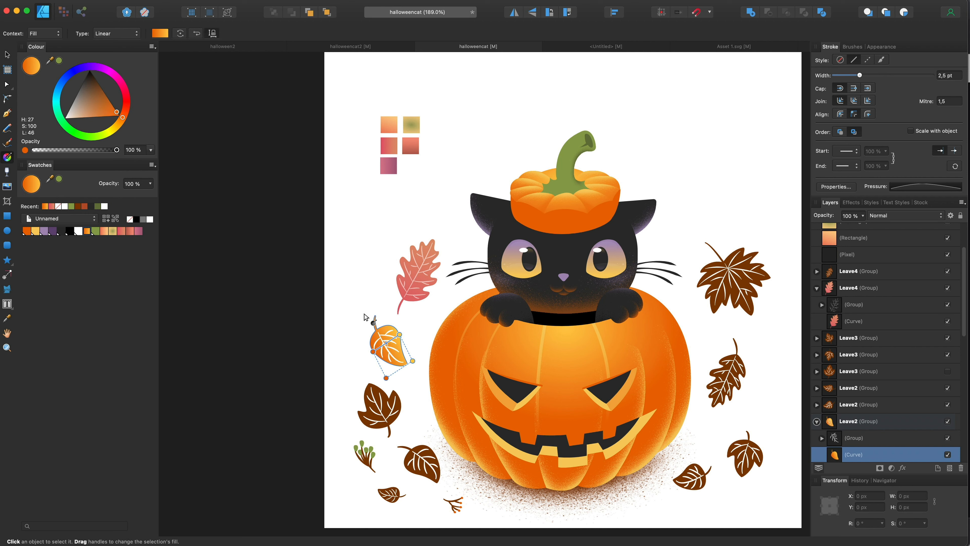
{"action": "left_click_drag", "start_coordinate": [358, 318], "coordinate": [411, 374]}
Reduce the opacity of the orange oval leaf's vein group and deselect it
{"action": "left_click", "coordinate": [870, 440]}
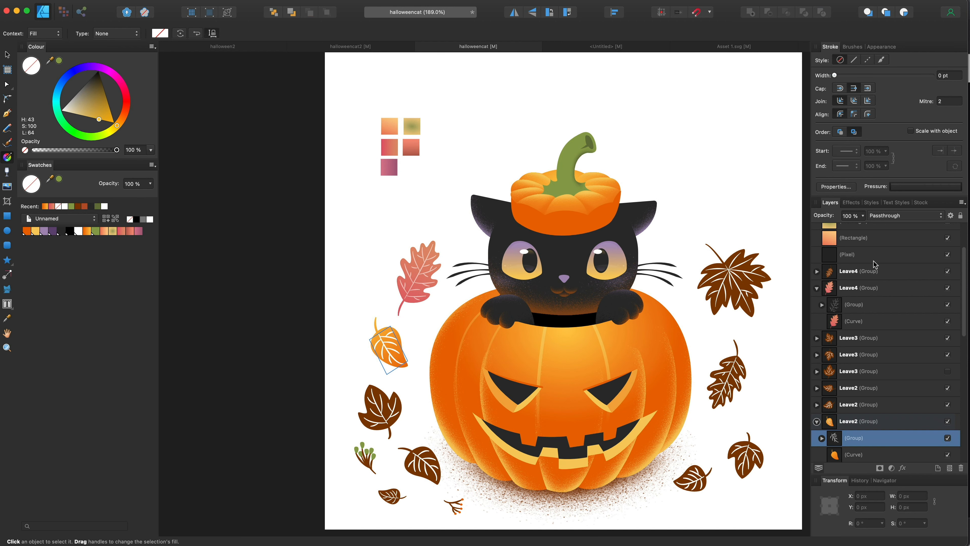
{"action": "key", "text": "v"}
{"action": "left_click", "coordinate": [353, 195]}
Fill the three-lobed leaf above the budded sprig with the olive-gold elliptical gradient and stretch it along the leaf
{"action": "scroll", "coordinate": [353, 195], "scroll_direction": "right", "scroll_amount": 3}
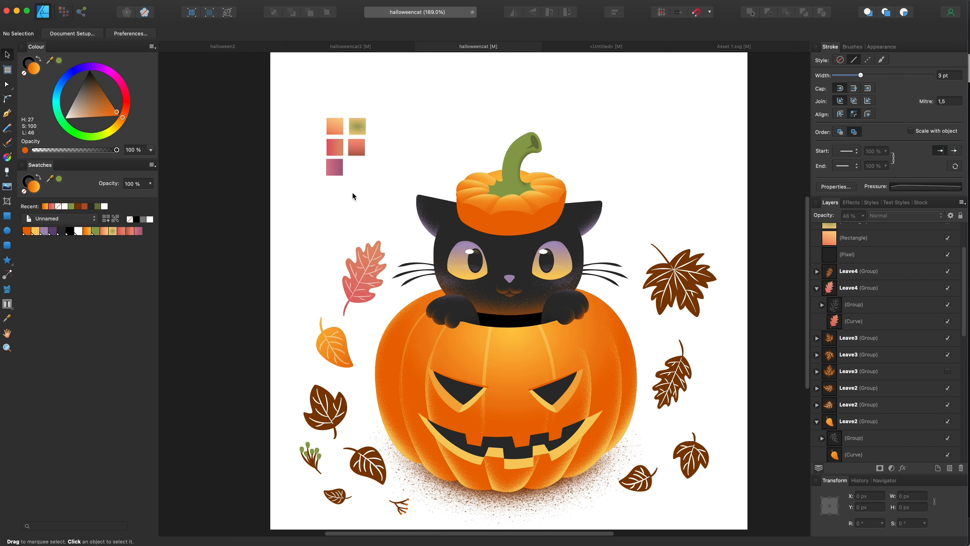
{"action": "scroll", "coordinate": [349, 207], "scroll_direction": "down", "scroll_amount": 3}
{"action": "left_click", "coordinate": [329, 381]}
{"action": "double_click", "coordinate": [328, 381]}
{"action": "left_click", "coordinate": [112, 230]}
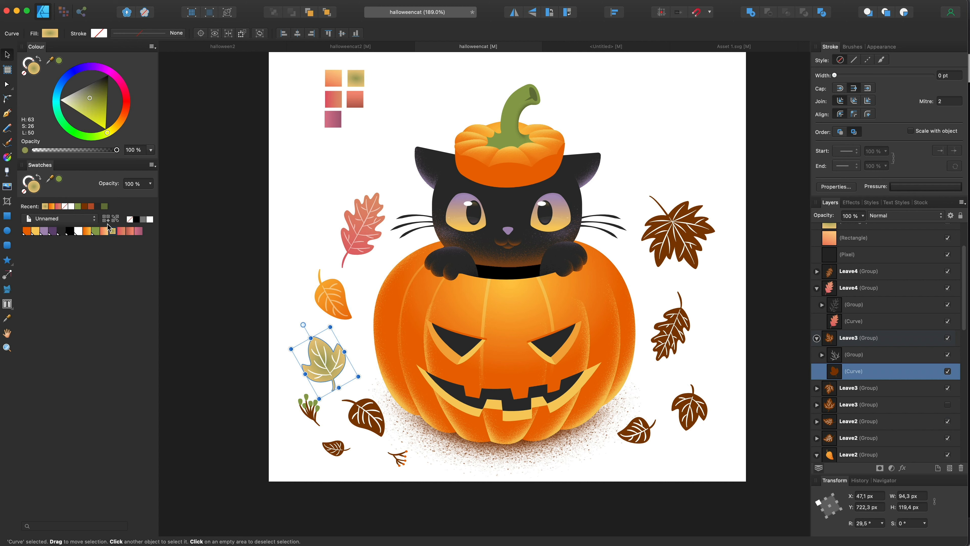
{"action": "left_click", "coordinate": [8, 157]}
{"action": "left_click_drag", "start_coordinate": [334, 387], "coordinate": [307, 331]}
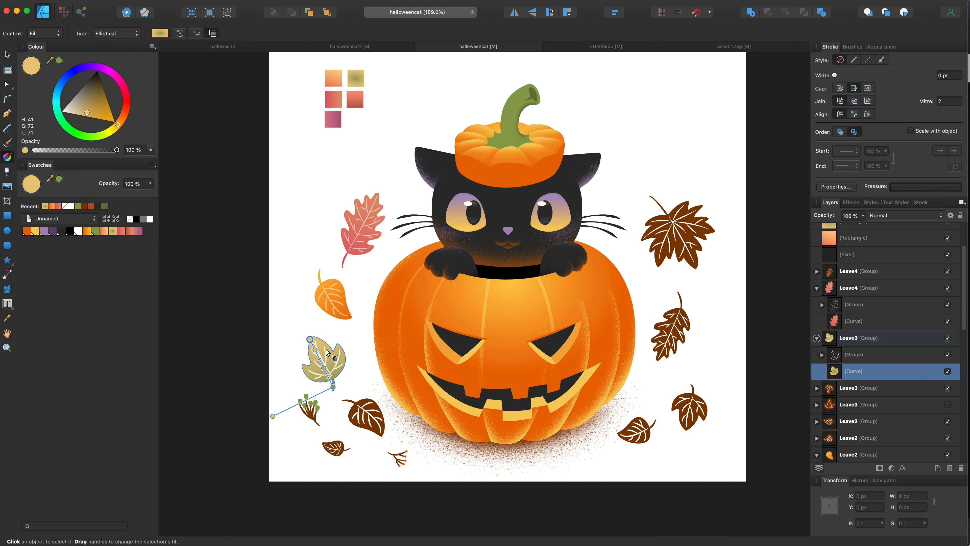
Make the veins of the olive three-lobed leaf partly transparent and clear the selection
{"action": "left_click", "coordinate": [879, 354]}
{"action": "left_click", "coordinate": [6, 55]}
{"action": "left_click", "coordinate": [252, 203]}
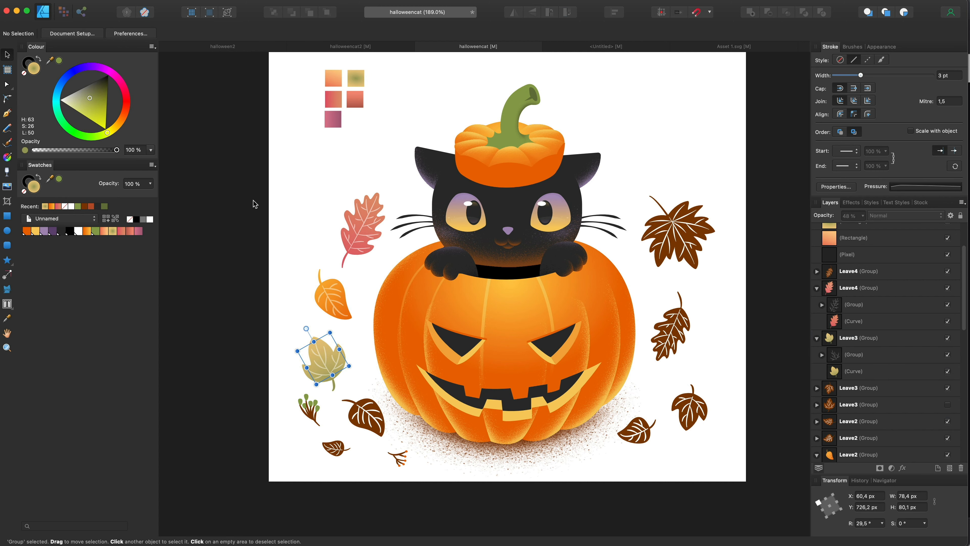
Recolour the green-budded sprig's rightmost bud with the pink-red gradient and the bud beside it with the olive-gold gradient
{"action": "scroll", "coordinate": [285, 256], "scroll_direction": "up", "scroll_amount": 2}
{"action": "scroll", "coordinate": [286, 255], "scroll_direction": "down", "scroll_amount": 3}
{"action": "scroll", "coordinate": [313, 406], "scroll_direction": "up", "scroll_amount": 5}
{"action": "left_click", "coordinate": [314, 407]}
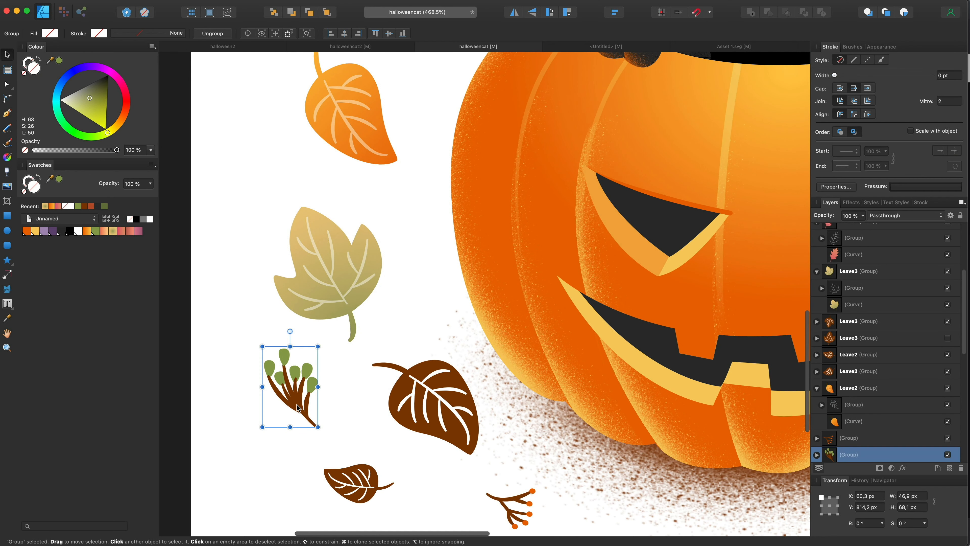
{"action": "double_click", "coordinate": [317, 380]}
{"action": "left_click", "coordinate": [129, 231]}
{"action": "left_click", "coordinate": [307, 370]}
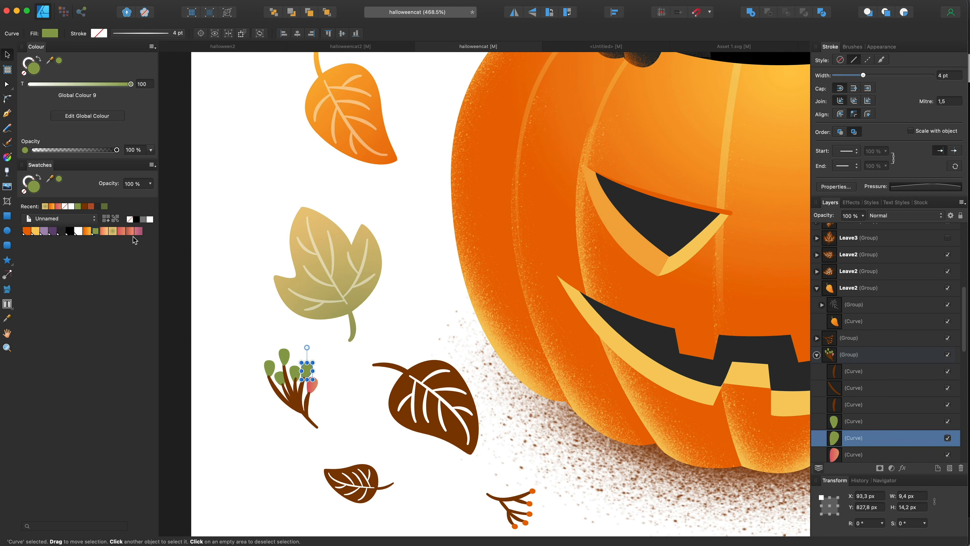
{"action": "left_click", "coordinate": [130, 230]}
{"action": "left_click", "coordinate": [114, 231]}
Recolour the sprig's topmost bud peach-orange, its leftmost bud purple-pink and its two inner buds with the red gradients
{"action": "left_click", "coordinate": [284, 356]}
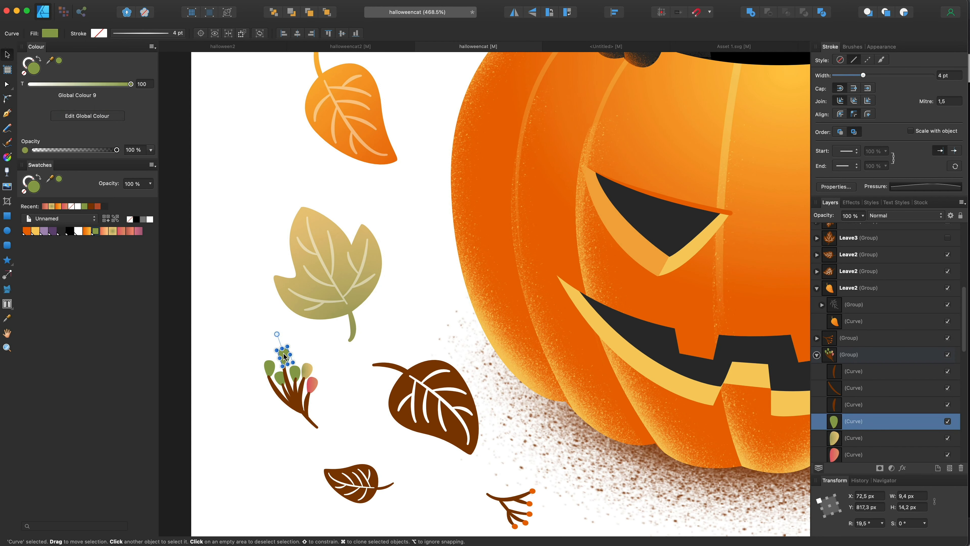
{"action": "left_click", "coordinate": [104, 231]}
{"action": "left_click", "coordinate": [269, 366]}
{"action": "left_click", "coordinate": [138, 231]}
{"action": "left_click", "coordinate": [283, 386]}
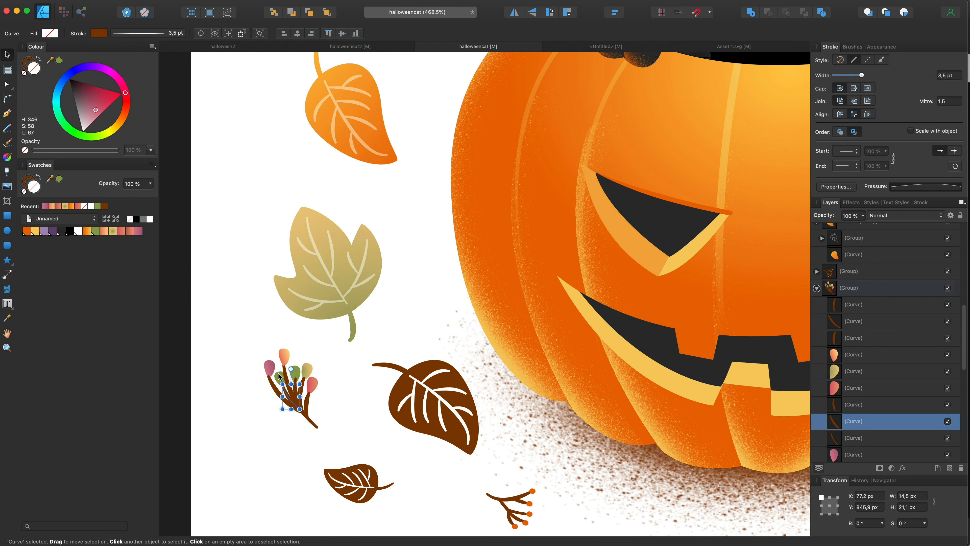
{"action": "left_click", "coordinate": [279, 374]}
{"action": "left_click", "coordinate": [122, 231]}
{"action": "left_click", "coordinate": [296, 373]}
{"action": "left_click", "coordinate": [130, 231]}
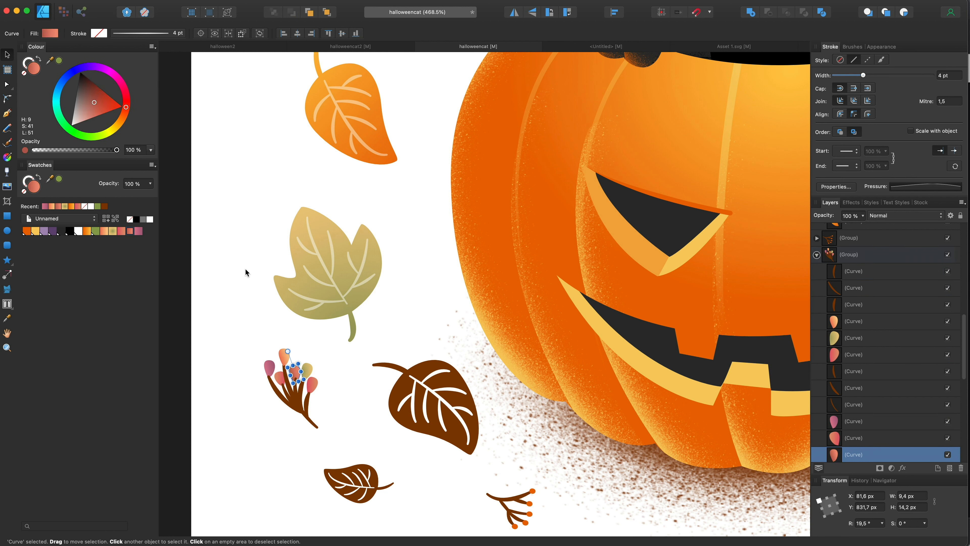
Select all six brown stem curves inside the budded sprig group
{"action": "left_click", "coordinate": [879, 404]}
{"action": "left_click", "coordinate": [894, 371], "text": "shift"}
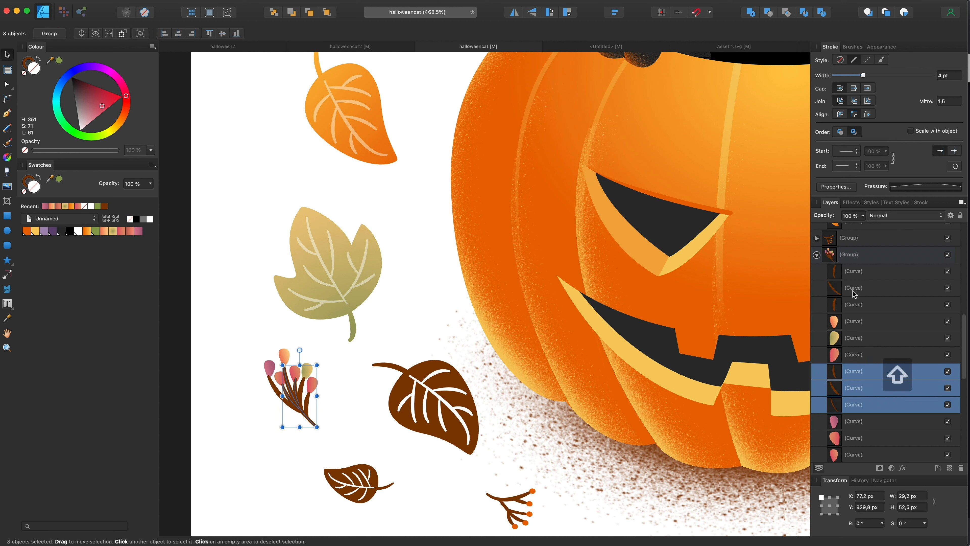
{"action": "left_click", "coordinate": [875, 305], "text": "super"}
{"action": "left_click", "coordinate": [875, 288], "text": "super"}
{"action": "scroll", "coordinate": [834, 371], "scroll_direction": "up", "scroll_amount": 3}
{"action": "left_click", "coordinate": [895, 299], "text": "super"}
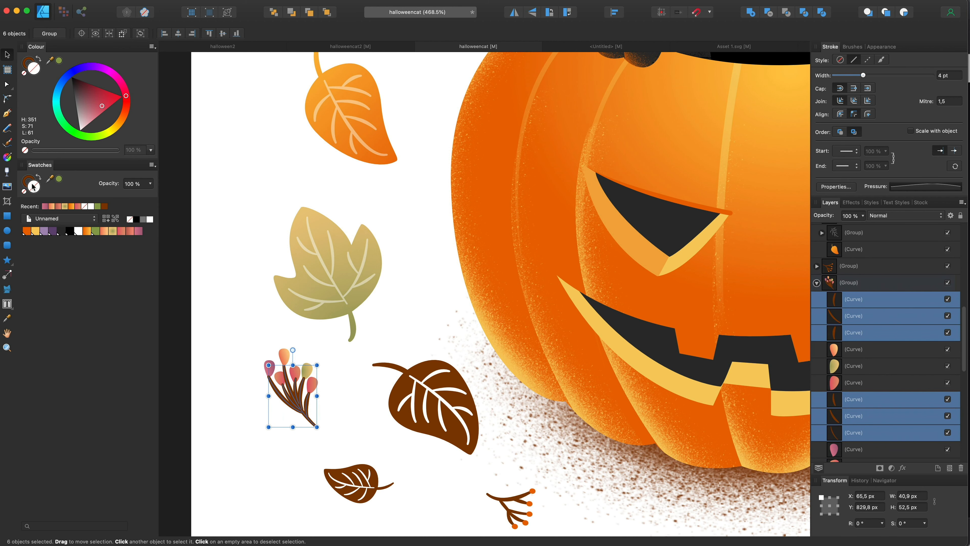
Try the red gradient, the orange Global Colour 1 and the dark Global Colour 5 as stroke for the sprig's stems
{"action": "left_click", "coordinate": [140, 232]}
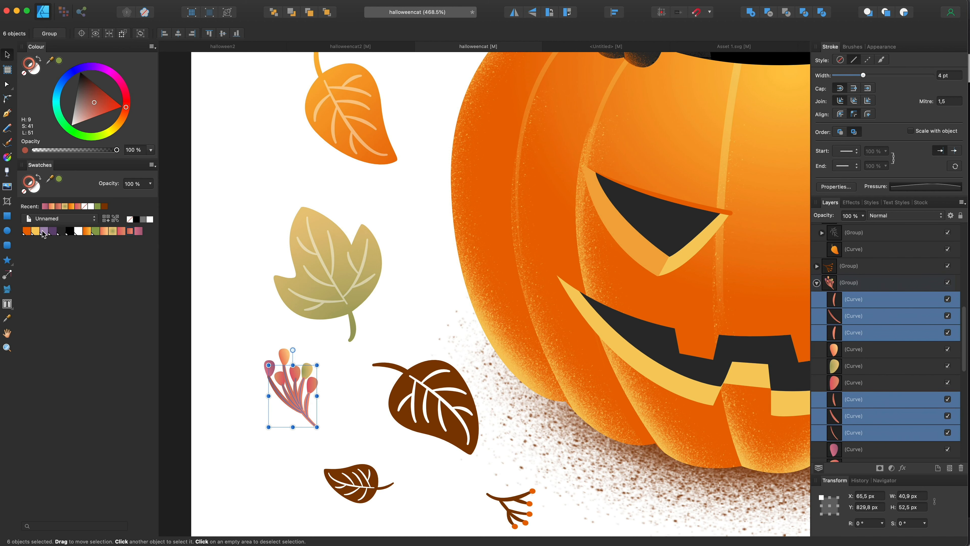
{"action": "left_click", "coordinate": [27, 231]}
{"action": "scroll", "coordinate": [243, 257], "scroll_direction": "down", "scroll_amount": 5}
{"action": "scroll", "coordinate": [243, 257], "scroll_direction": "up", "scroll_amount": 4}
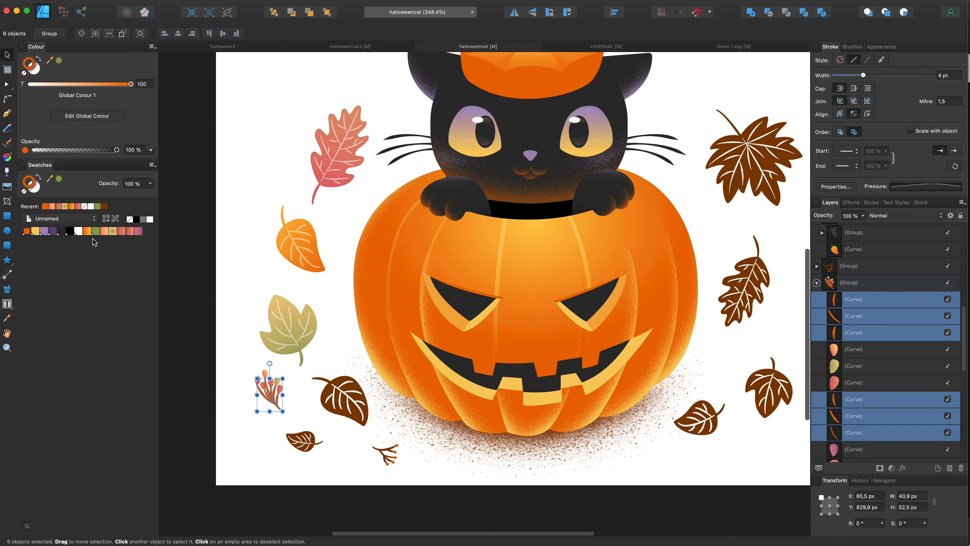
{"action": "left_click", "coordinate": [130, 231]}
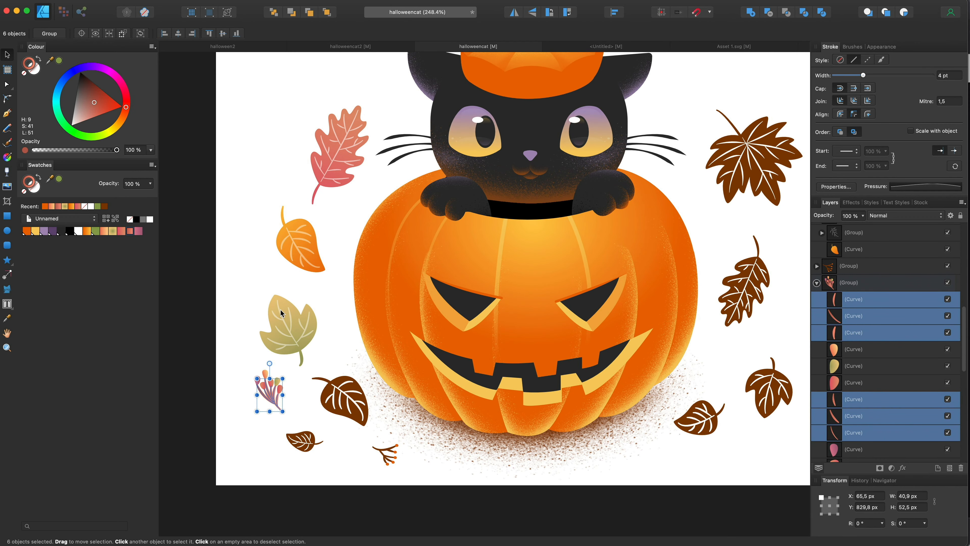
{"action": "scroll", "coordinate": [281, 313], "scroll_direction": "up", "scroll_amount": 2}
{"action": "left_click", "coordinate": [64, 231]}
Undo the dark stem stroke and leave the sprig's stems with the green Global Colour 9 stroke
{"action": "scroll", "coordinate": [248, 289], "scroll_direction": "down", "scroll_amount": 5}
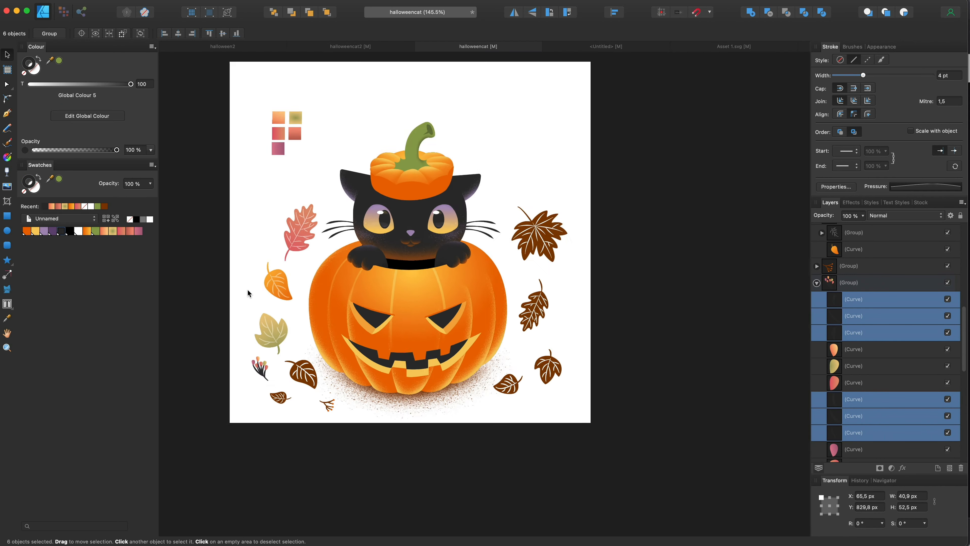
{"action": "scroll", "coordinate": [244, 286], "scroll_direction": "up", "scroll_amount": 5}
{"action": "scroll", "coordinate": [241, 285], "scroll_direction": "up", "scroll_amount": 1}
{"action": "scroll", "coordinate": [292, 360], "scroll_direction": "down", "scroll_amount": 3}
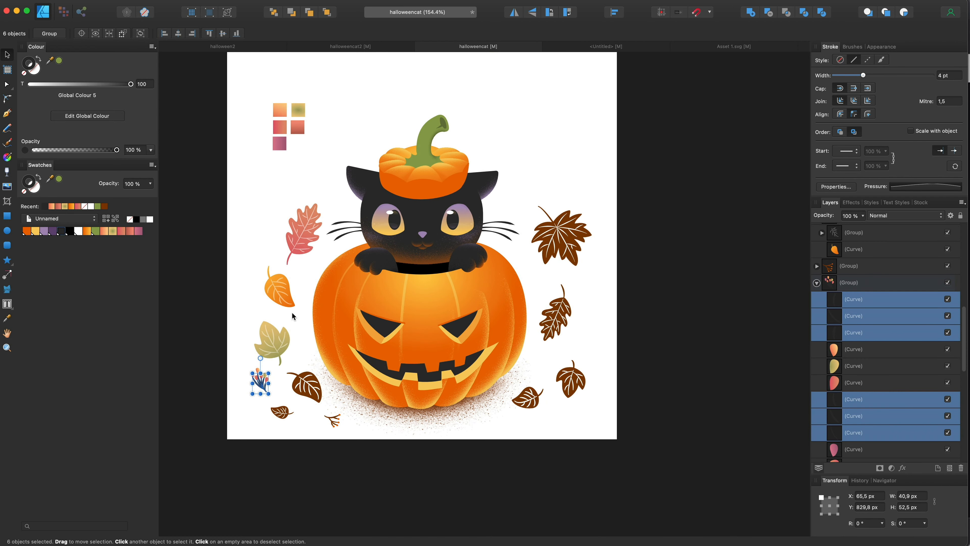
{"action": "left_click", "coordinate": [295, 323]}
{"action": "key", "text": "super+z"}
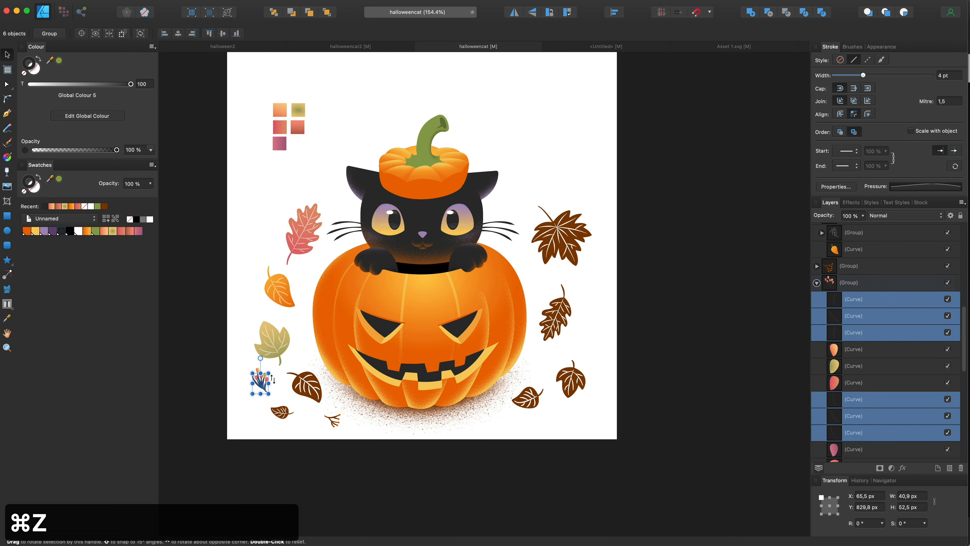
{"action": "scroll", "coordinate": [251, 389], "scroll_direction": "up", "scroll_amount": 3}
{"action": "key", "text": "super+z"}
{"action": "scroll", "coordinate": [245, 284], "scroll_direction": "down", "scroll_amount": 3}
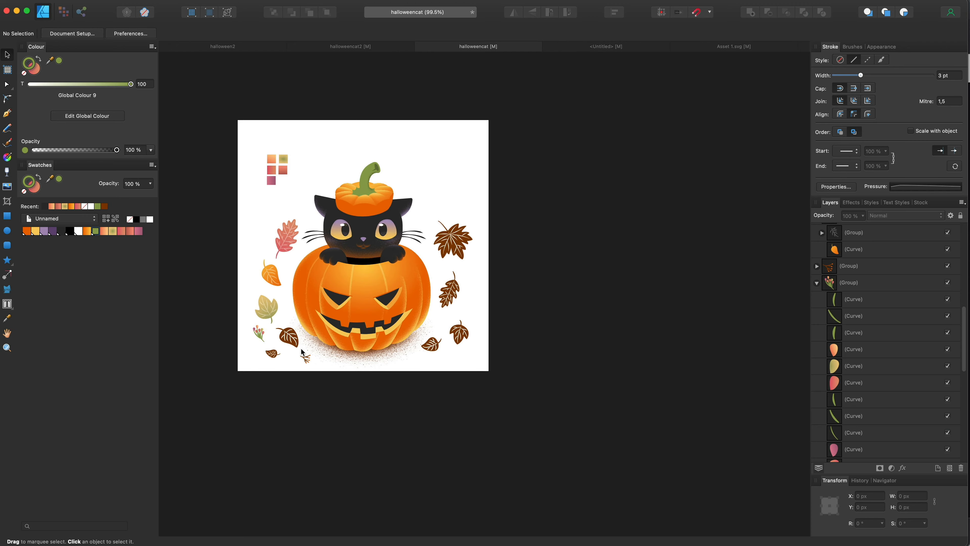
Fill the brown leaf beside the budded sprig with the purple-pink gradient and lower its vein group's opacity to 47%
{"action": "scroll", "coordinate": [301, 349], "scroll_direction": "up", "scroll_amount": 5}
{"action": "left_click", "coordinate": [288, 331]}
{"action": "scroll", "coordinate": [288, 331], "scroll_direction": "left", "scroll_amount": 3}
{"action": "double_click", "coordinate": [368, 334]}
{"action": "scroll", "coordinate": [368, 334], "scroll_direction": "up", "scroll_amount": 1}
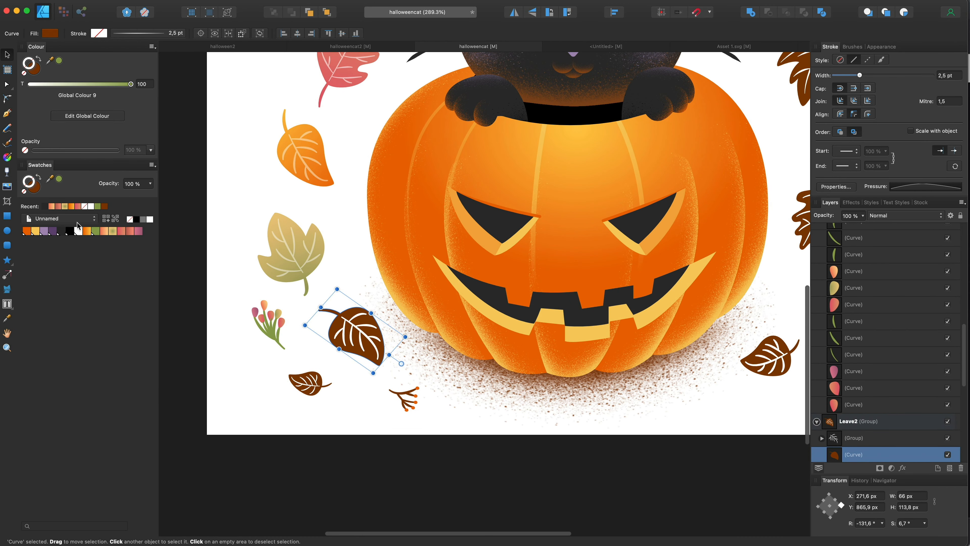
{"action": "left_click", "coordinate": [131, 233]}
{"action": "key", "text": "super+z"}
{"action": "left_click", "coordinate": [131, 235]}
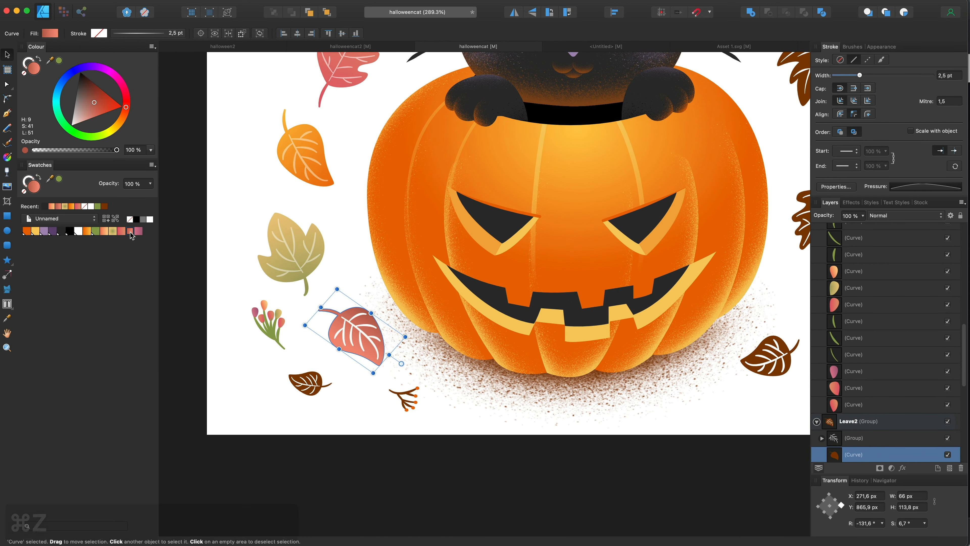
{"action": "scroll", "coordinate": [217, 236], "scroll_direction": "down", "scroll_amount": 2}
{"action": "left_click", "coordinate": [137, 234]}
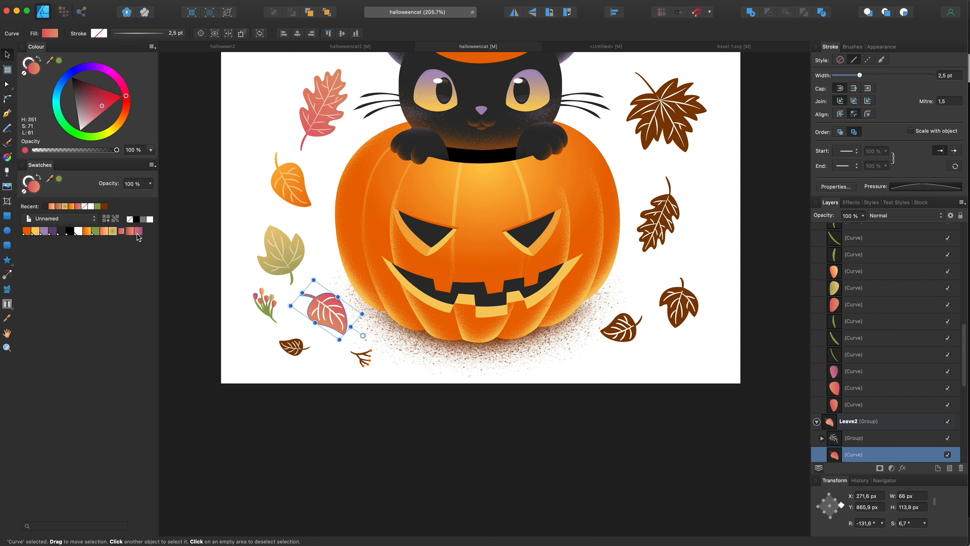
{"action": "left_click", "coordinate": [885, 441]}
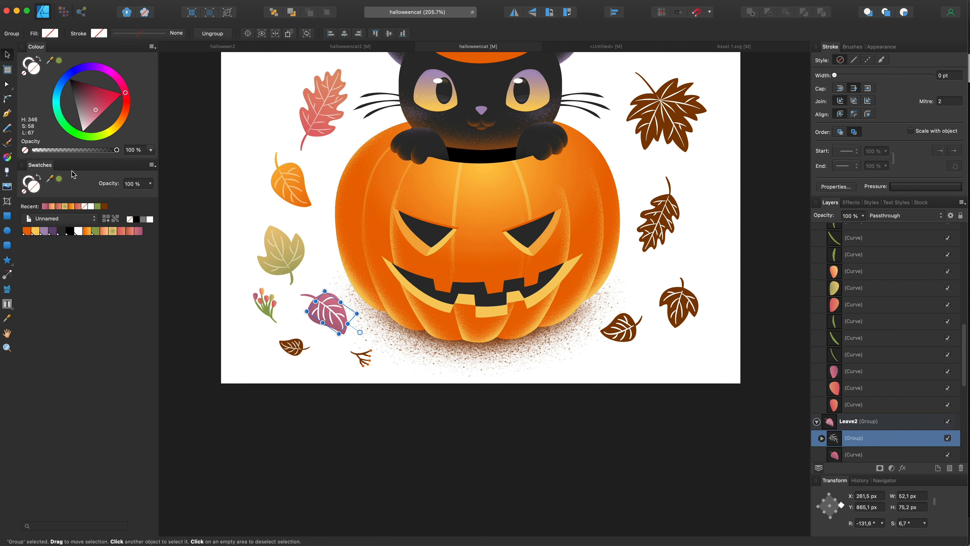
{"action": "scroll", "coordinate": [902, 409], "scroll_direction": "down", "scroll_amount": 1}
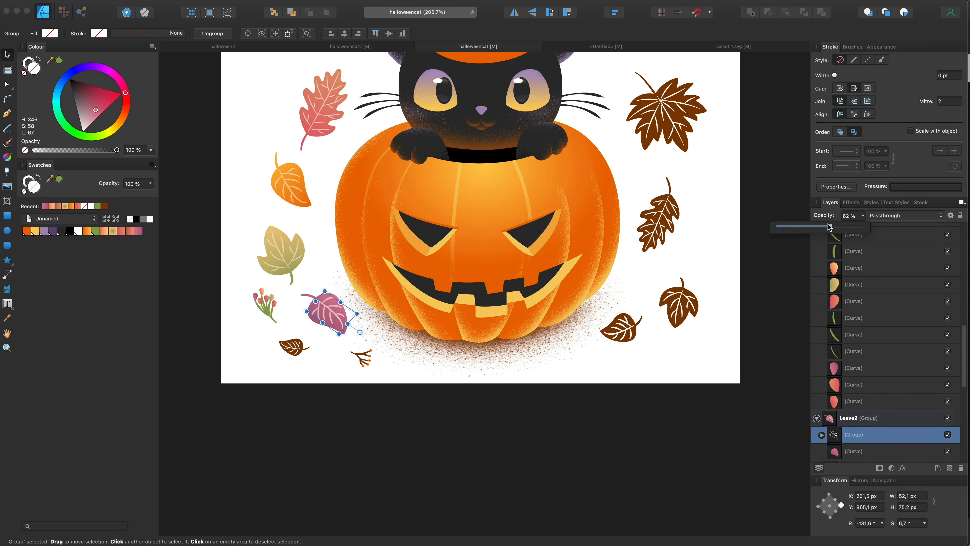
Try dark Global Colour 5 and black Global Colour 6 as stroke for the purple-pink leaf's veins, and undo both
{"action": "left_click", "coordinate": [60, 232]}
{"action": "key", "text": "super+z"}
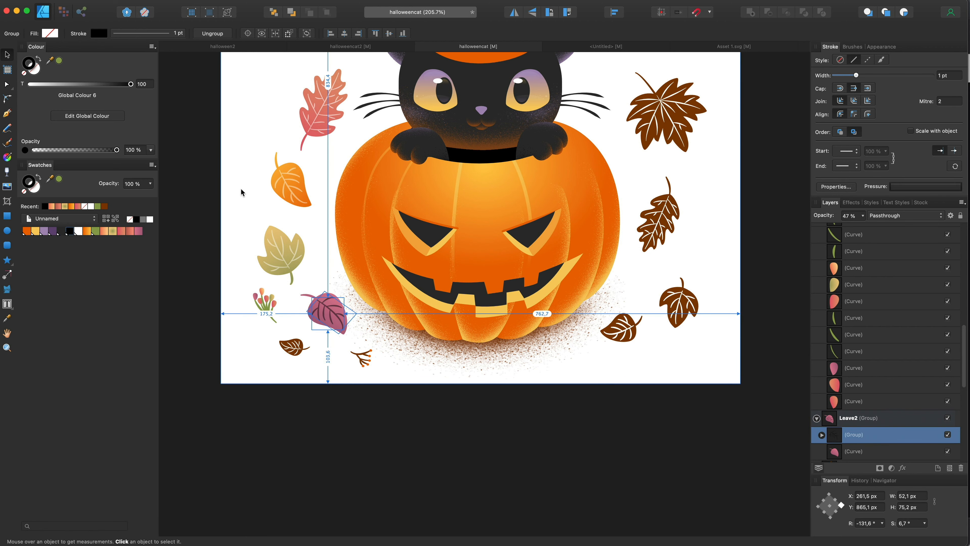
{"action": "scroll", "coordinate": [240, 187], "scroll_direction": "down", "scroll_amount": 6}
{"action": "scroll", "coordinate": [240, 187], "scroll_direction": "up", "scroll_amount": 5}
{"action": "key", "text": "super+z"}
{"action": "key", "text": "super+z"}
{"action": "scroll", "coordinate": [256, 183], "scroll_direction": "up", "scroll_amount": 3}
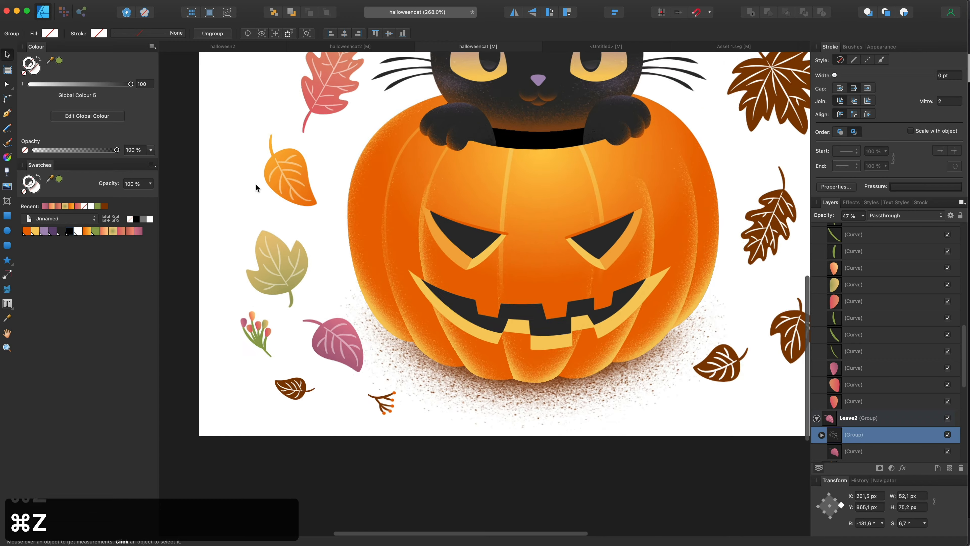
{"action": "scroll", "coordinate": [269, 168], "scroll_direction": "down", "scroll_amount": 4}
{"action": "scroll", "coordinate": [405, 435], "scroll_direction": "up", "scroll_amount": 2}
Apply the red gradient as stroke to the five brown stem curves of the small twig
{"action": "left_click", "coordinate": [405, 432]}
{"action": "scroll", "coordinate": [405, 433], "scroll_direction": "up", "scroll_amount": 3}
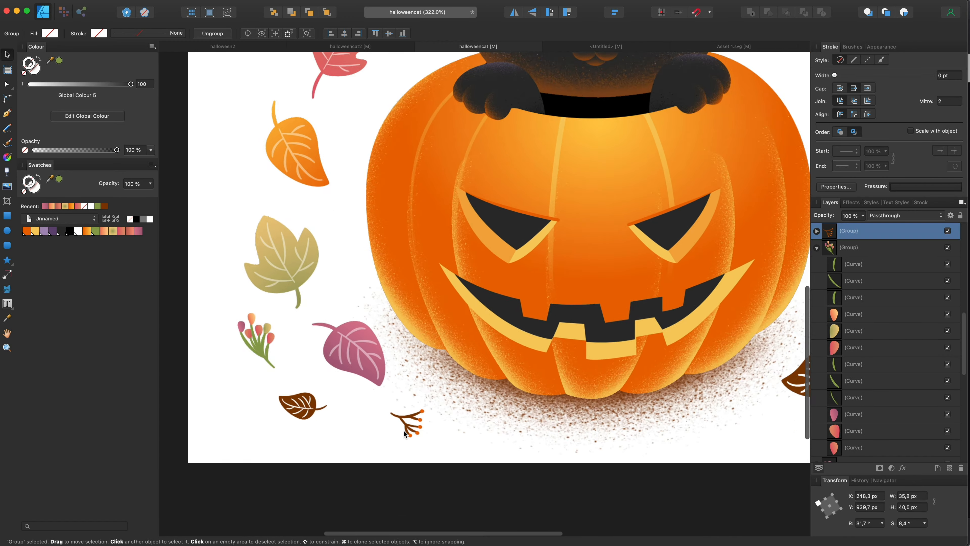
{"action": "scroll", "coordinate": [401, 406], "scroll_direction": "up", "scroll_amount": 2}
{"action": "double_click", "coordinate": [403, 425]}
{"action": "left_click", "coordinate": [868, 331]}
{"action": "left_click", "coordinate": [875, 397], "text": "shift"}
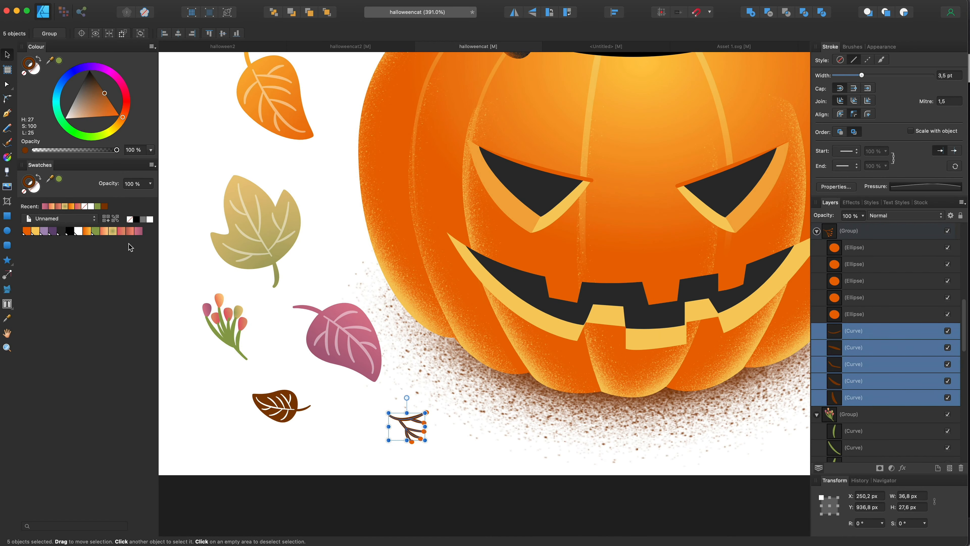
{"action": "left_click", "coordinate": [123, 231]}
{"action": "scroll", "coordinate": [229, 269], "scroll_direction": "down", "scroll_amount": 5}
{"action": "scroll", "coordinate": [229, 268], "scroll_direction": "up", "scroll_amount": 4}
Fill the small brown leaf near the artboard's lower-left corner with the orange gradient and lower its veins' opacity to 53%
{"action": "left_click", "coordinate": [285, 389]}
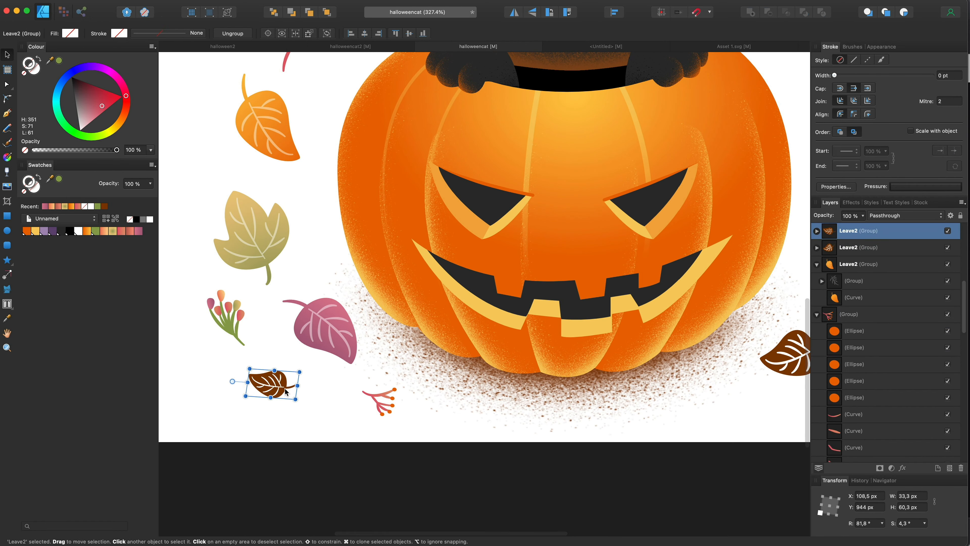
{"action": "double_click", "coordinate": [285, 397]}
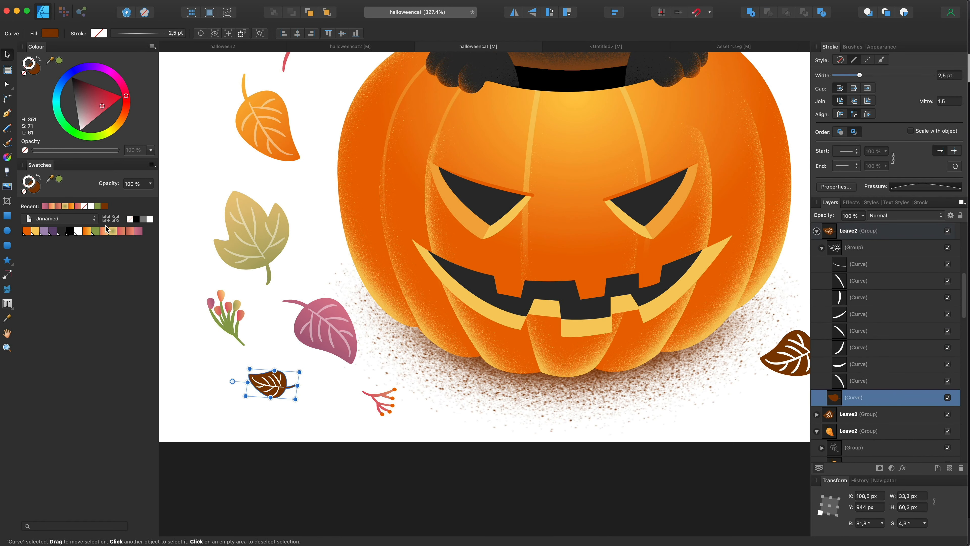
{"action": "left_click", "coordinate": [858, 247]}
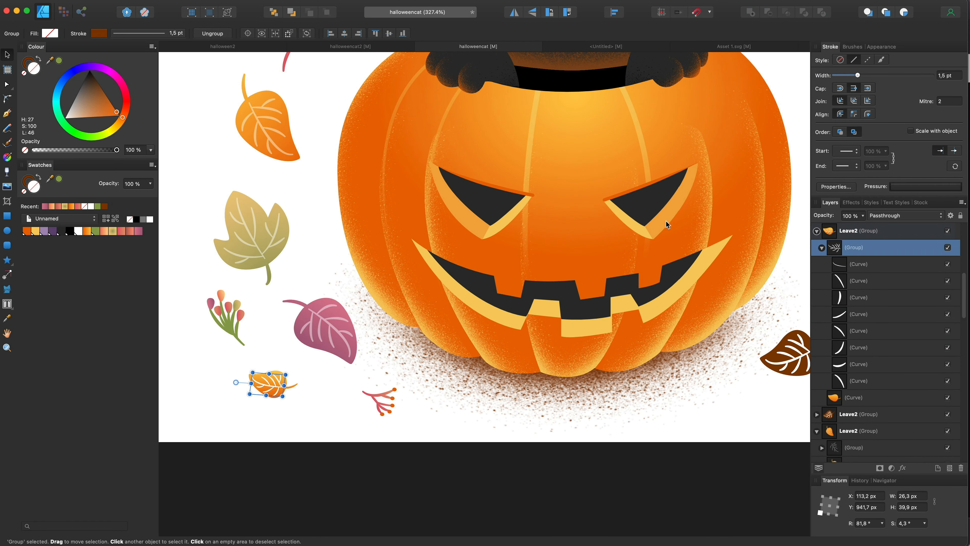
{"action": "left_click", "coordinate": [828, 227]}
{"action": "scroll", "coordinate": [589, 402], "scroll_direction": "down", "scroll_amount": 5}
{"action": "left_click", "coordinate": [589, 402]}
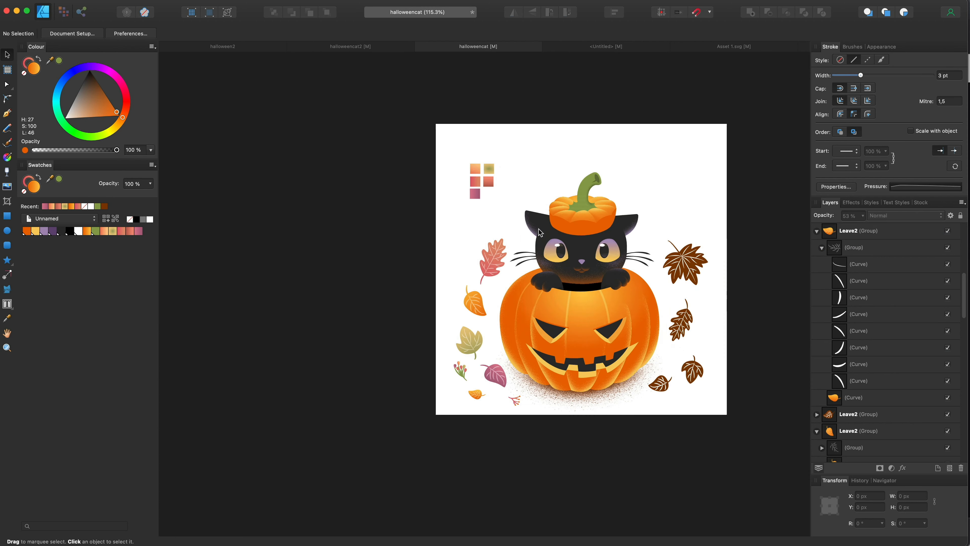
Shrink and rotate the brown maple leaf slightly and place a copy of the small orange leaf beside the brown oak leaf
{"action": "scroll", "coordinate": [588, 402], "scroll_direction": "up", "scroll_amount": 2}
{"action": "left_click", "coordinate": [561, 272]}
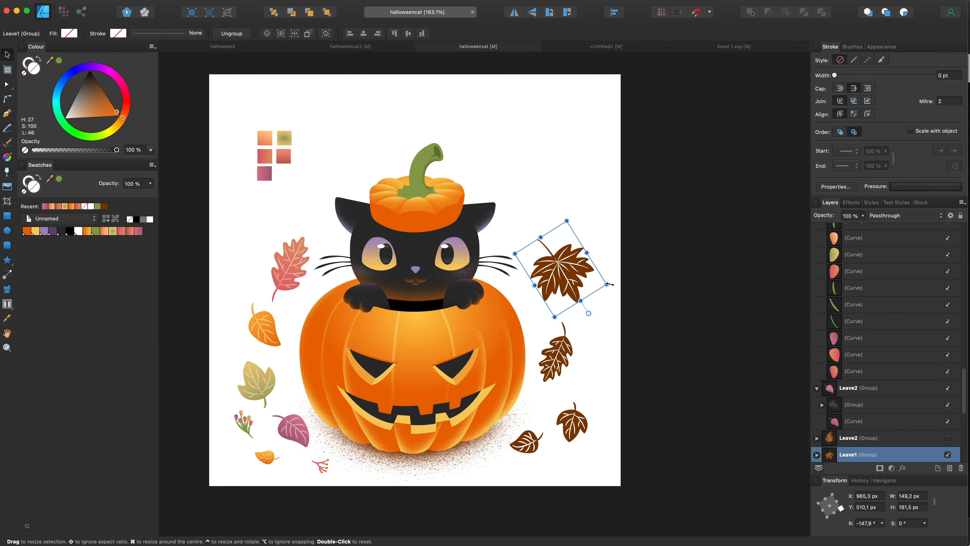
{"action": "left_click_drag", "start_coordinate": [607, 284], "coordinate": [602, 281]}
{"action": "left_click", "coordinate": [282, 443]}
{"action": "left_click", "coordinate": [267, 457]}
{"action": "left_click_drag", "start_coordinate": [267, 457], "coordinate": [615, 331], "text": "super"}
{"action": "left_click_drag", "start_coordinate": [595, 329], "coordinate": [593, 374]}
Fill the brown maple leaf's shape with the salmon-red gradient swatch
{"action": "scroll", "coordinate": [535, 234], "scroll_direction": "up", "scroll_amount": 3}
{"action": "double_click", "coordinate": [584, 302]}
{"action": "scroll", "coordinate": [464, 251], "scroll_direction": "down", "scroll_amount": 3}
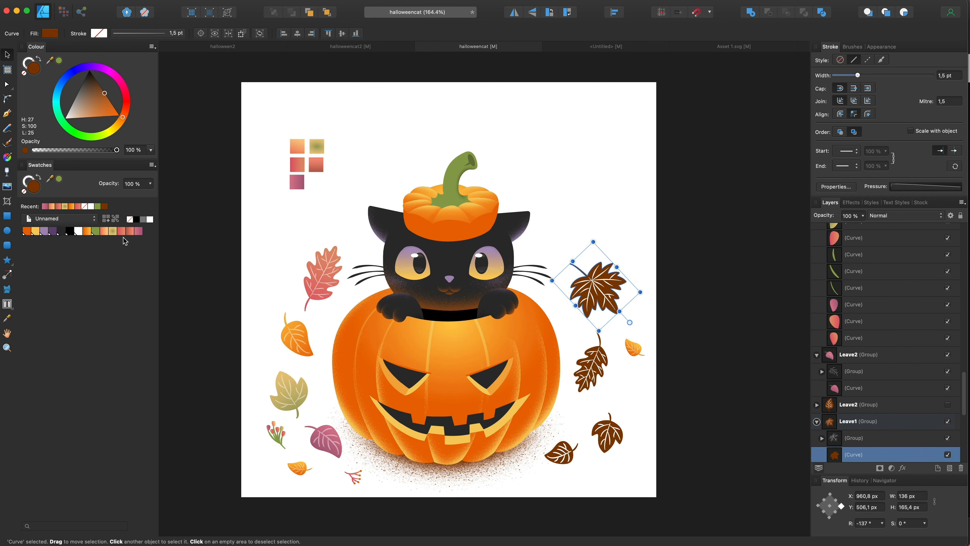
{"action": "left_click", "coordinate": [129, 231]}
{"action": "key", "text": "super+d"}
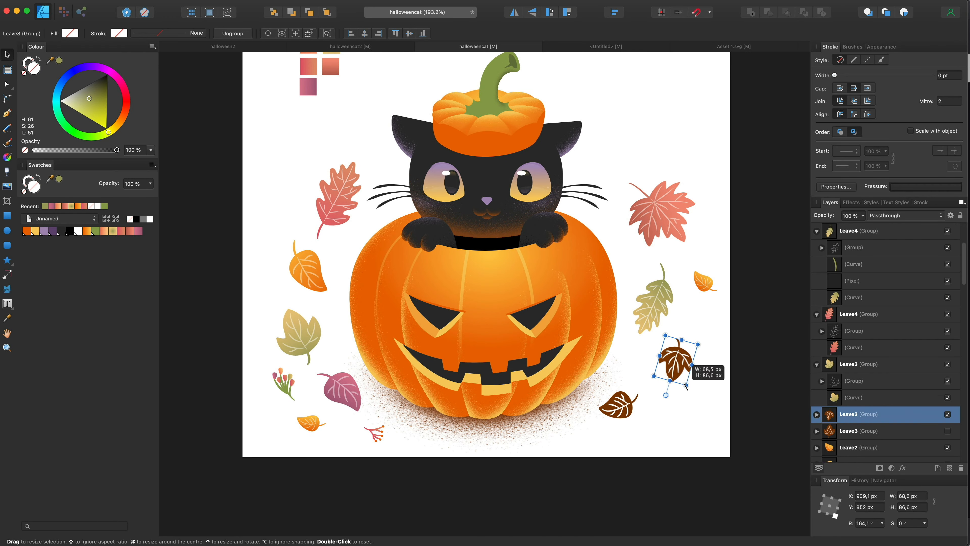
Recolour the small brown lobed leaf orange and the lowest brown leaf peach, softening the veins of both with reduced opacity
{"action": "left_click_drag", "start_coordinate": [705, 302], "coordinate": [662, 413]}
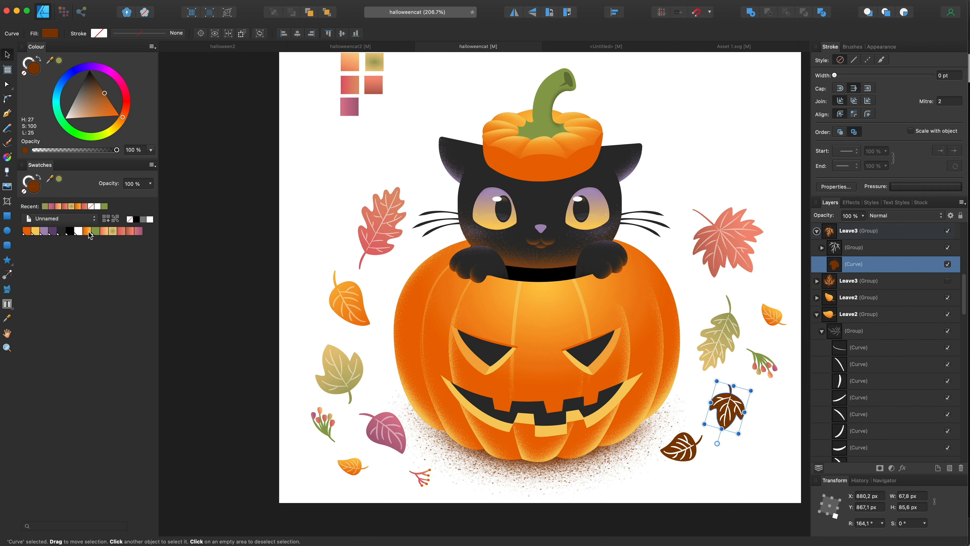
{"action": "left_click", "coordinate": [860, 247]}
{"action": "left_click", "coordinate": [863, 215]}
{"action": "left_click_drag", "start_coordinate": [863, 227], "coordinate": [838, 229]}
{"action": "left_click_drag", "start_coordinate": [835, 76], "coordinate": [846, 77]}
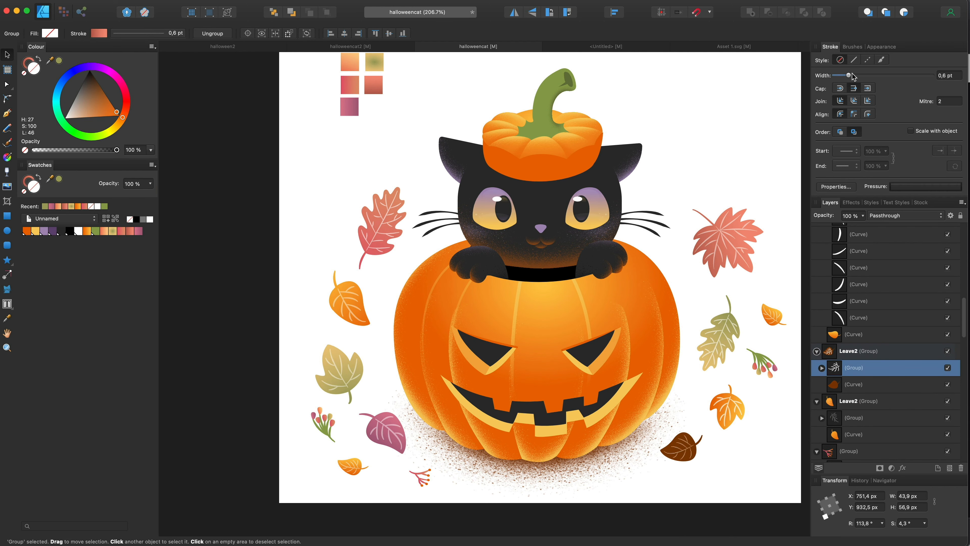
{"action": "left_click", "coordinate": [275, 306]}
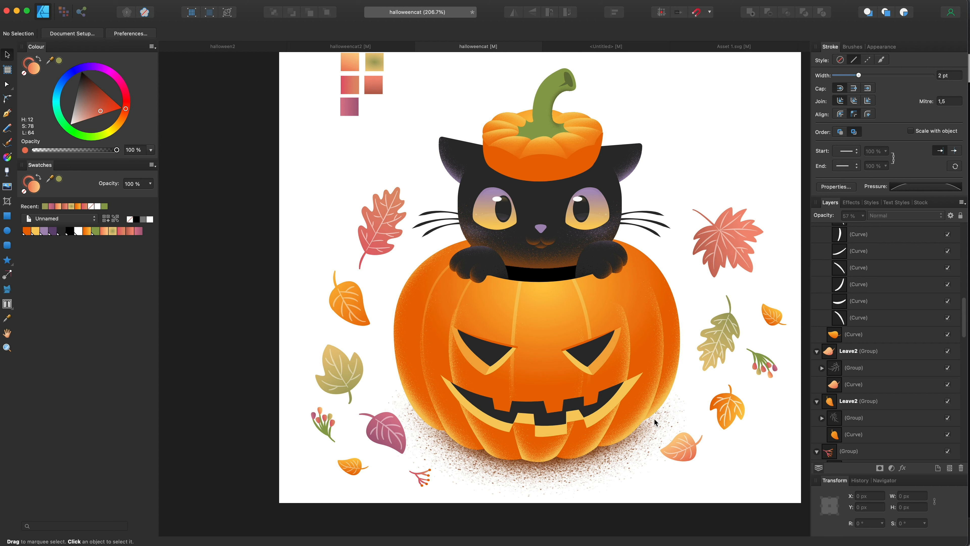
Try several gradient swatches, including red and purple-pink, as stroke for the speckled shadow under the pumpkin, and undo them
{"action": "left_click", "coordinate": [603, 463]}
{"action": "left_click", "coordinate": [28, 183]}
{"action": "left_click", "coordinate": [129, 232]}
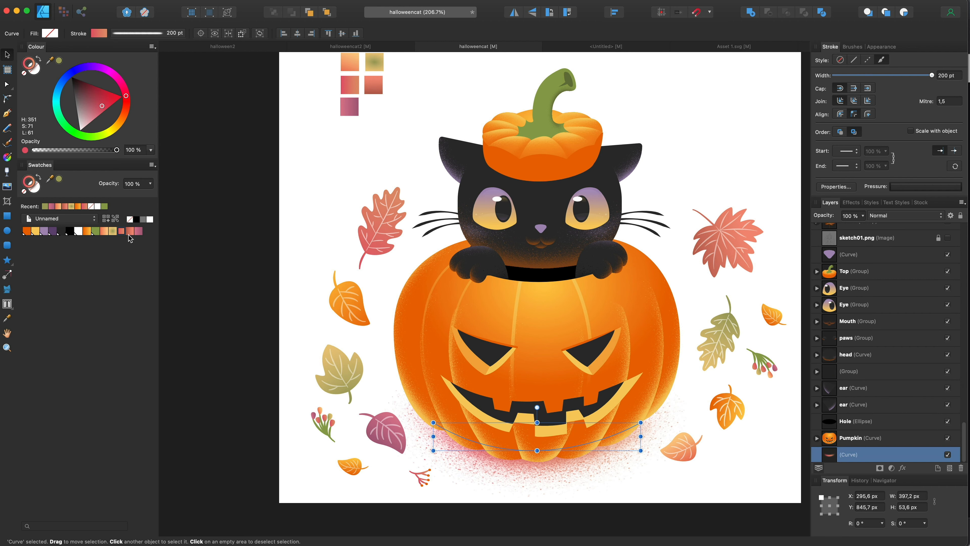
{"action": "left_click", "coordinate": [116, 233]}
{"action": "left_click", "coordinate": [138, 231]}
{"action": "scroll", "coordinate": [313, 231], "scroll_direction": "down", "scroll_amount": 3}
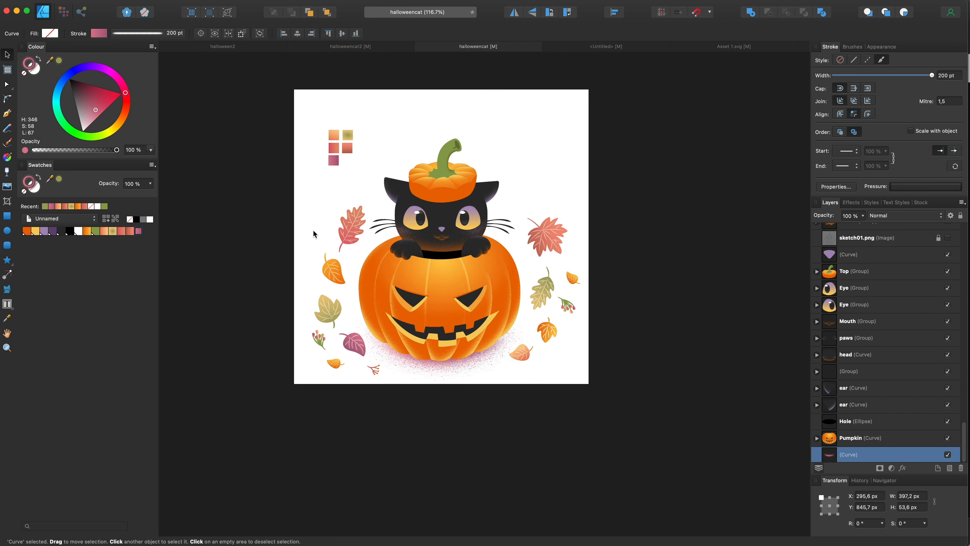
{"action": "scroll", "coordinate": [312, 231], "scroll_direction": "up", "scroll_amount": 1}
{"action": "key", "text": "super+z"}
{"action": "key", "text": "super+z"}
{"action": "key", "text": "super+z"}
{"action": "left_click", "coordinate": [289, 230]}
{"action": "left_click_drag", "start_coordinate": [288, 230], "coordinate": [362, 229]}
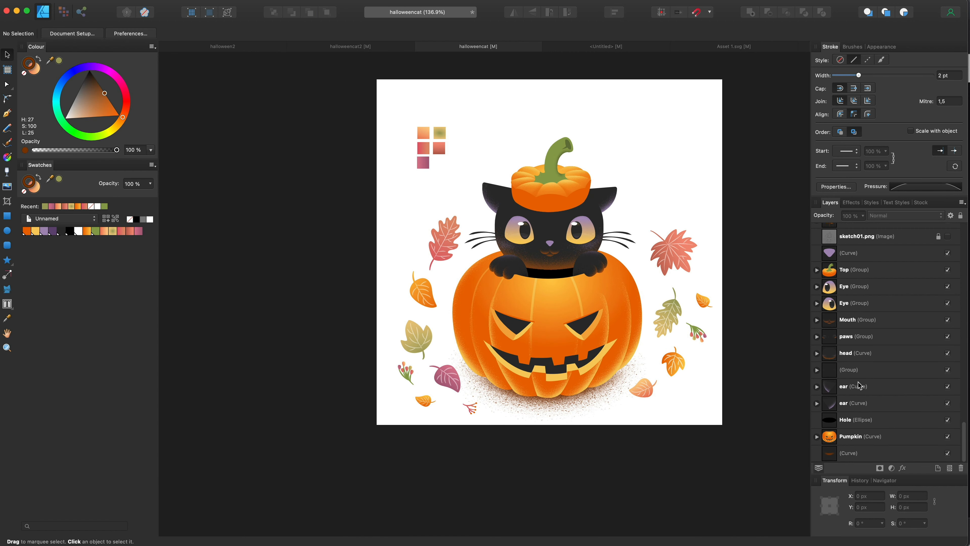
Draw a background rectangle of about 1046 × 1038 px covering the artboard and place it beneath the pumpkin's shadow curve
{"action": "left_click", "coordinate": [868, 455]}
{"action": "key", "text": "m"}
{"action": "mouse_move", "coordinate": [365, 71]}
{"action": "left_mouse_down"}
{"action": "mouse_move", "coordinate": [736, 430]}
{"action": "mouse_move", "coordinate": [727, 430]}
{"action": "left_mouse_up"}
{"action": "scroll", "coordinate": [914, 429], "scroll_direction": "down", "scroll_amount": 1}
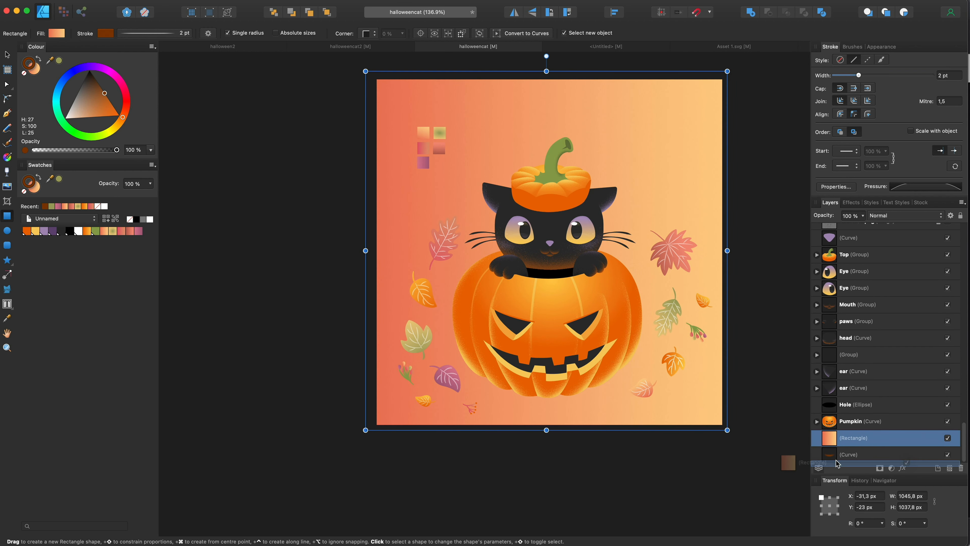
{"action": "left_click_drag", "start_coordinate": [836, 460], "coordinate": [832, 461]}
Remove the background rectangle's stroke, compare gradient fills, and apply the peach-orange gradient running vertically from red at the top
{"action": "left_click", "coordinate": [113, 231]}
{"action": "left_click", "coordinate": [129, 219]}
{"action": "key", "text": "x"}
{"action": "left_click", "coordinate": [113, 231]}
{"action": "left_click", "coordinate": [87, 231]}
{"action": "left_click", "coordinate": [130, 231]}
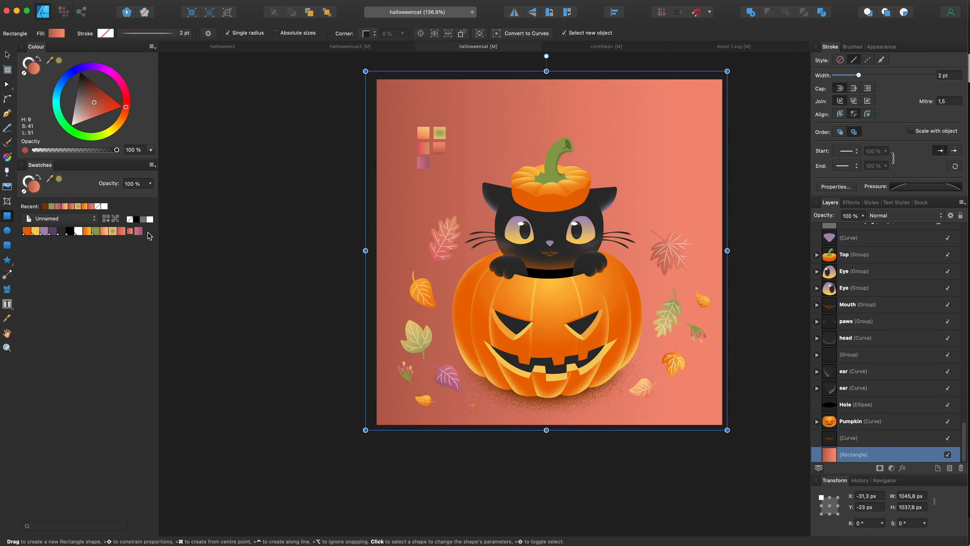
{"action": "left_click", "coordinate": [104, 231]}
{"action": "key", "text": "g"}
{"action": "left_click_drag", "start_coordinate": [555, 69], "coordinate": [555, 431]}
Hide the five gradient sample squares in the artboard's upper-left area
{"action": "scroll", "coordinate": [947, 263], "scroll_direction": "up", "scroll_amount": 5}
{"action": "left_click", "coordinate": [879, 310], "text": "shift"}
{"action": "key", "text": "Delete"}
Lower the background rectangle's opacity to 44% and reverse its vertical gradient so that light peach is at the top
{"action": "left_click", "coordinate": [843, 453]}
{"action": "left_click", "coordinate": [160, 33]}
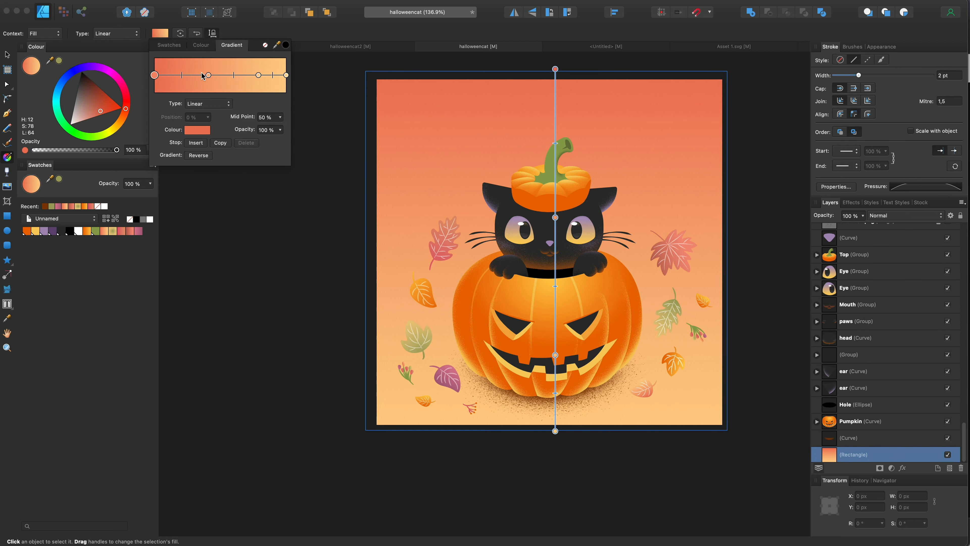
{"action": "left_click", "coordinate": [209, 75]}
{"action": "key", "text": "v"}
{"action": "left_click", "coordinate": [862, 216]}
{"action": "left_click_drag", "start_coordinate": [867, 228], "coordinate": [814, 228]}
{"action": "key", "text": "g"}
{"action": "left_click_drag", "start_coordinate": [523, 432], "coordinate": [522, 85]}
{"action": "scroll", "coordinate": [623, 198], "scroll_direction": "up", "scroll_amount": 2}
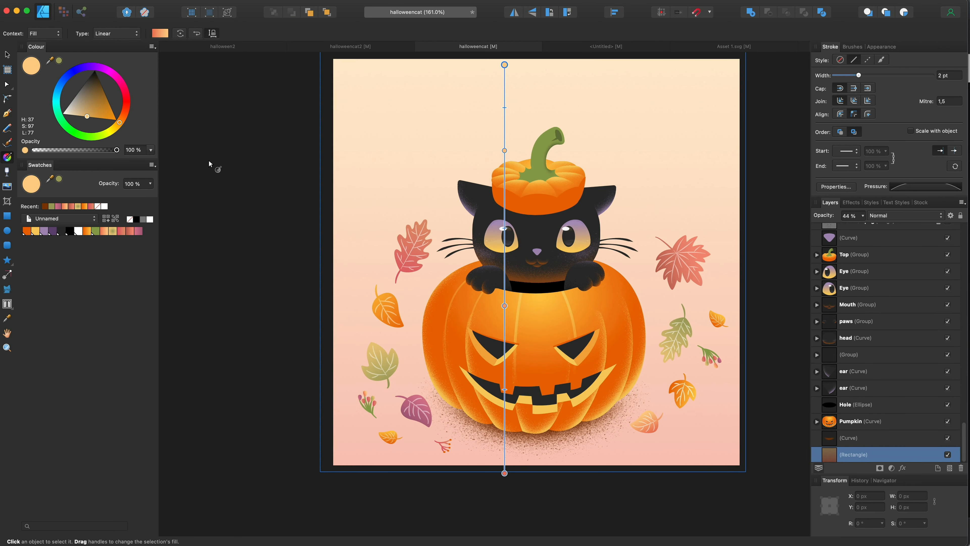
Recolour the peach leaf beside the pumpkin's lower-right base with the purple-pink gradient
{"action": "key", "text": "v"}
{"action": "double_click", "coordinate": [646, 422]}
{"action": "left_click", "coordinate": [104, 231]}
{"action": "left_click", "coordinate": [554, 480]}
{"action": "double_click", "coordinate": [646, 422]}
{"action": "left_click", "coordinate": [138, 231]}
{"action": "left_click", "coordinate": [543, 480]}
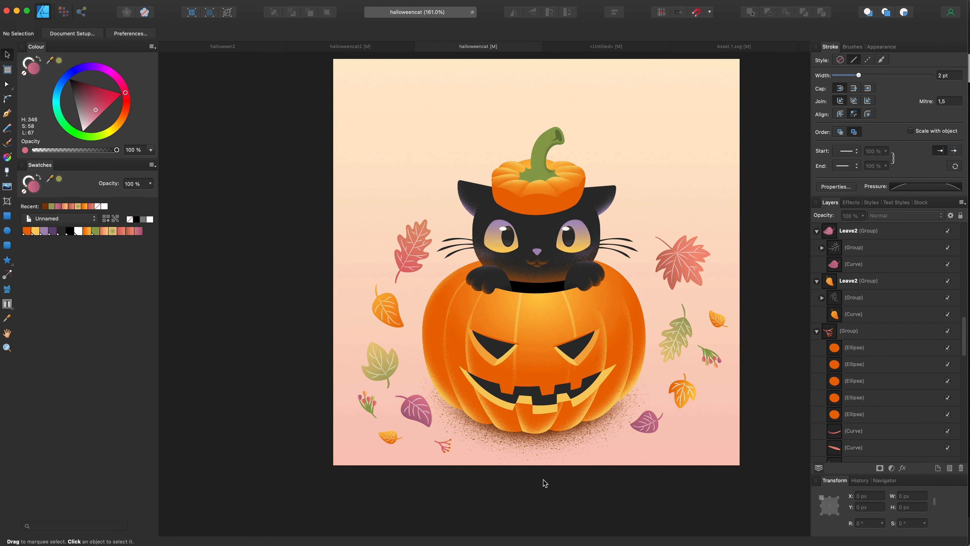
Draw three small circles about 8 px wide among the leaves right of the pumpkin, filled with purple-pink and salmon gradients
{"action": "key", "text": "m"}
{"action": "scroll", "coordinate": [692, 393], "scroll_direction": "up", "scroll_amount": 5}
{"action": "left_click_drag", "start_coordinate": [698, 334], "coordinate": [706, 342]}
{"action": "left_click_drag", "start_coordinate": [612, 154], "coordinate": [621, 162]}
{"action": "left_click", "coordinate": [130, 231]}
{"action": "left_click_drag", "start_coordinate": [602, 405], "coordinate": [611, 414]}
{"action": "left_click", "coordinate": [138, 231]}
{"action": "scroll", "coordinate": [599, 463], "scroll_direction": "down", "scroll_amount": 4}
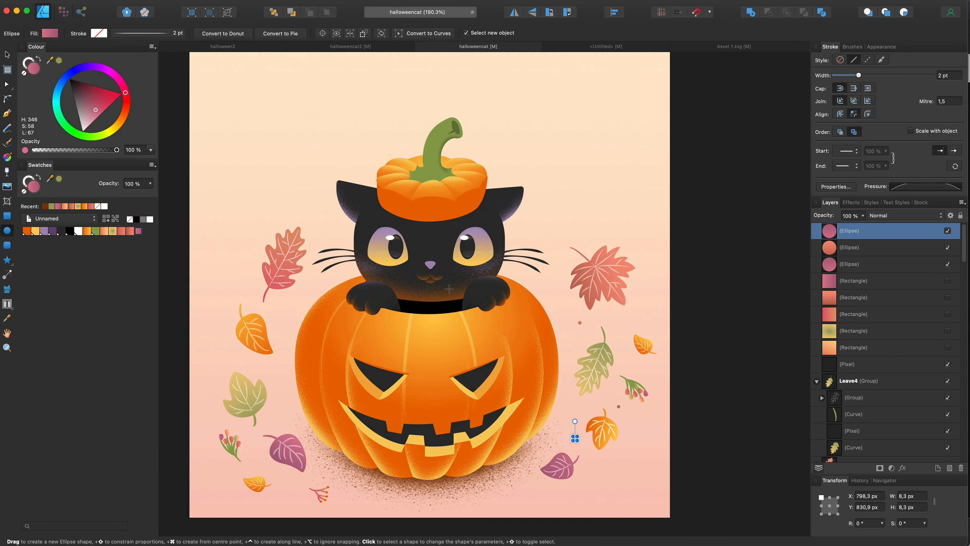
Lower the background rectangle's opacity to 32%
{"action": "left_click", "coordinate": [6, 55]}
{"action": "scroll", "coordinate": [543, 261], "scroll_direction": "down", "scroll_amount": 2}
{"action": "left_click", "coordinate": [571, 160]}
{"action": "left_click", "coordinate": [862, 215]}
{"action": "left_click_drag", "start_coordinate": [815, 228], "coordinate": [804, 228]}
{"action": "left_click", "coordinate": [704, 226]}
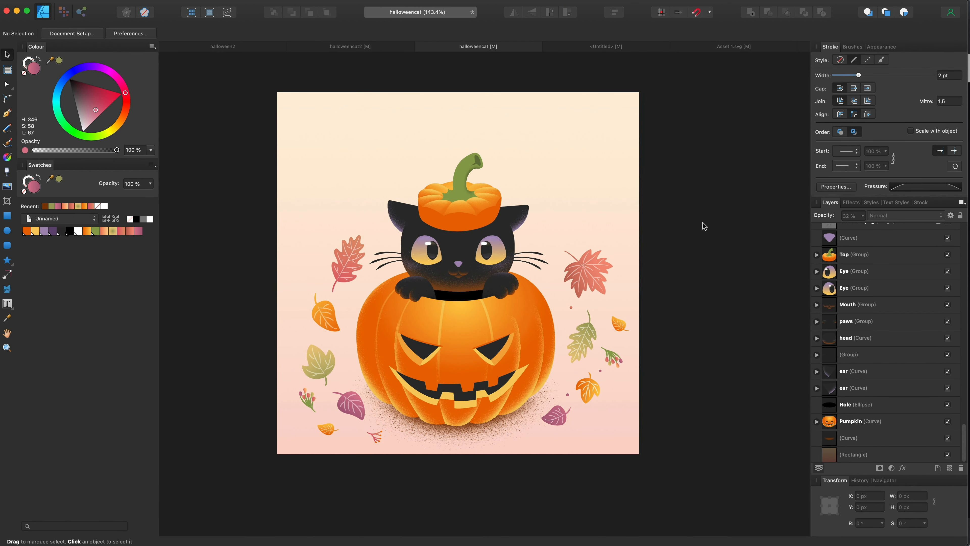
Resize the small purple circle between the budded sprig and the orange lobed leaf to about 6.8 px
{"action": "scroll", "coordinate": [604, 364], "scroll_direction": "up", "scroll_amount": 5}
{"action": "left_click", "coordinate": [601, 370]}
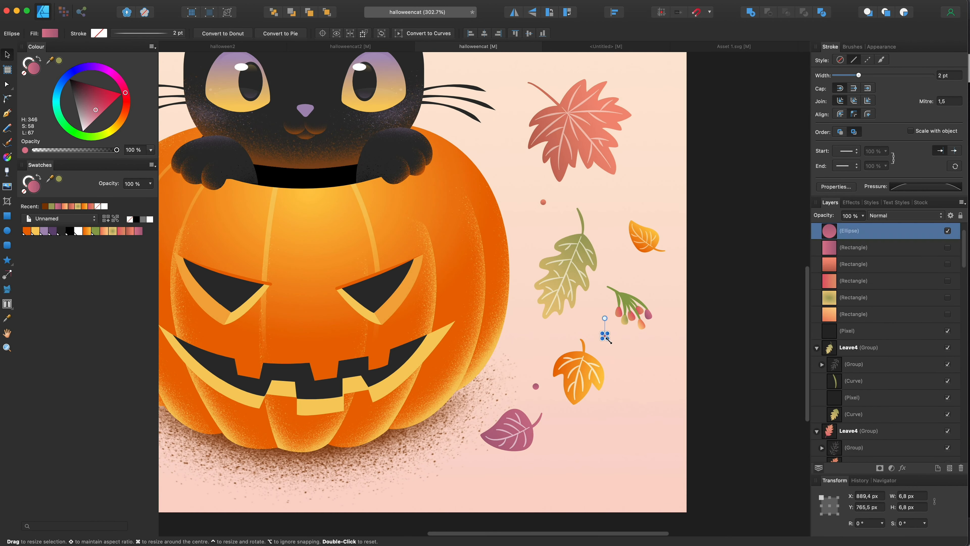
{"action": "scroll", "coordinate": [603, 334], "scroll_direction": "up", "scroll_amount": 3}
Draw a straight line about 12.5 px long with a 2 pt red gradient stroke and place a shorter, rotated copy near the small orange leaf
{"action": "left_click", "coordinate": [8, 113]}
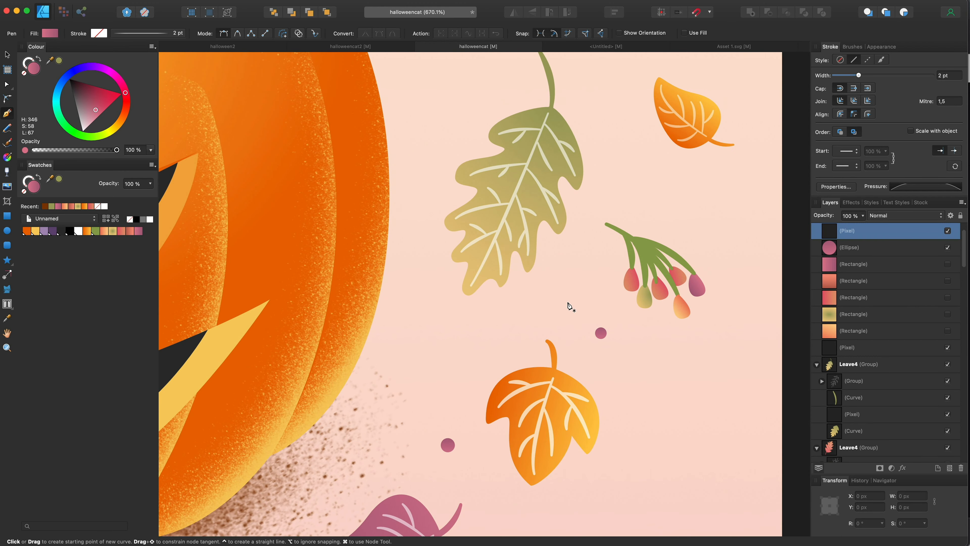
{"action": "left_click", "coordinate": [490, 334]}
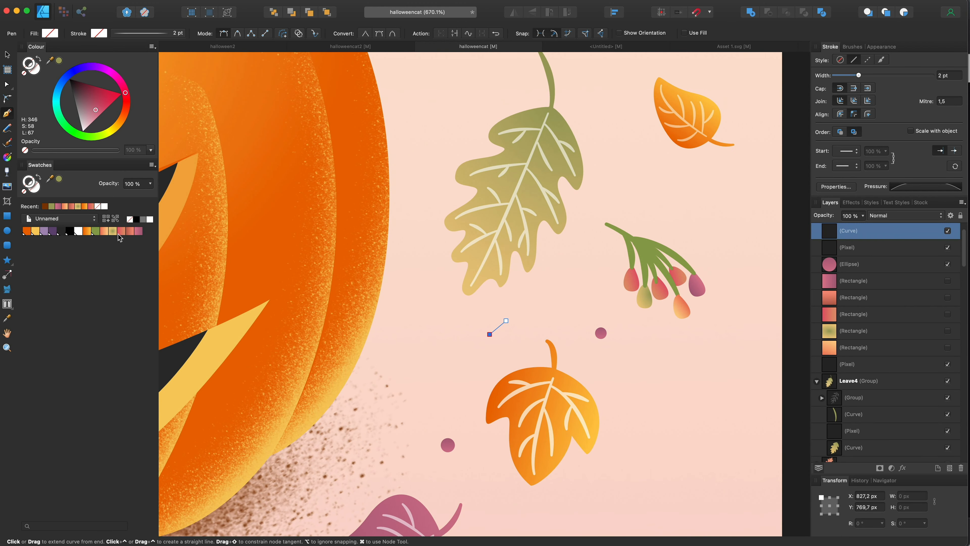
{"action": "left_click", "coordinate": [915, 187]}
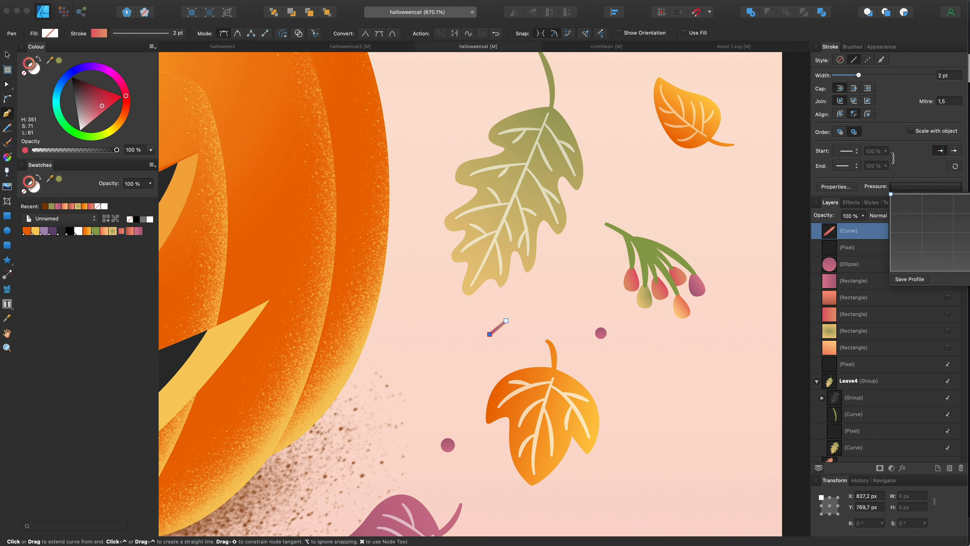
{"action": "left_click", "coordinate": [7, 54]}
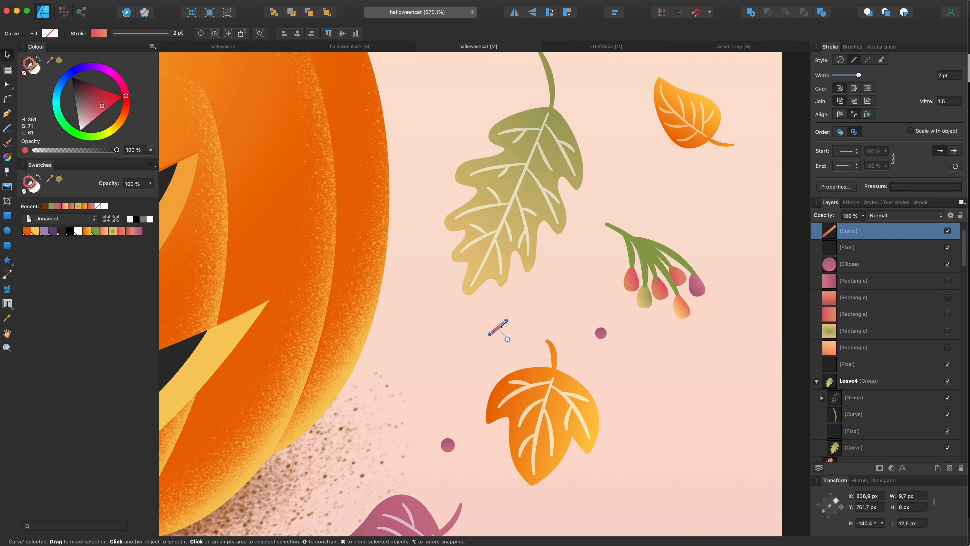
{"action": "left_click_drag", "start_coordinate": [495, 328], "coordinate": [633, 182]}
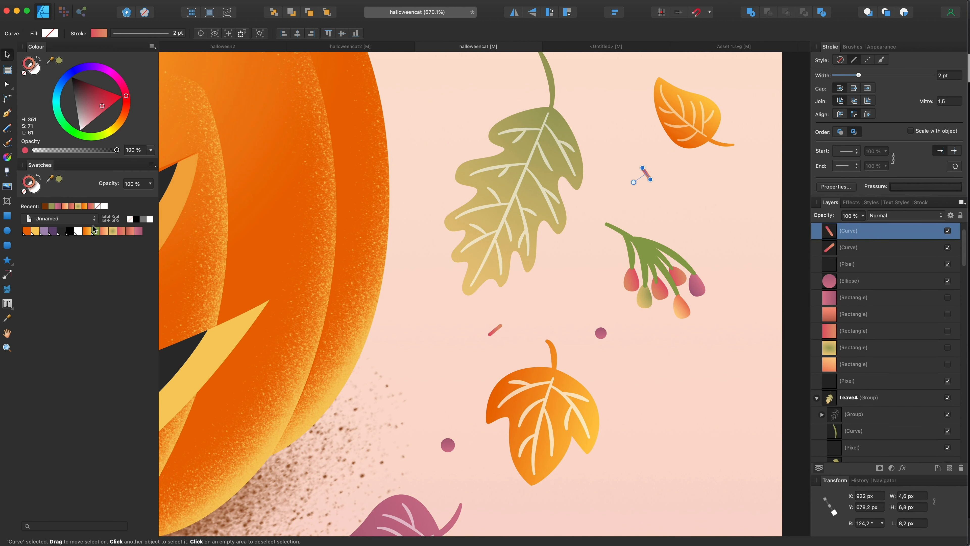
Recolour the short dash near the small orange leaf with the olive-green gradient and place two angled copies among the lower leaves
{"action": "left_click", "coordinate": [112, 231]}
{"action": "left_click_drag", "start_coordinate": [656, 457], "coordinate": [655, 496]}
{"action": "scroll", "coordinate": [661, 494], "scroll_direction": "down", "scroll_amount": 3}
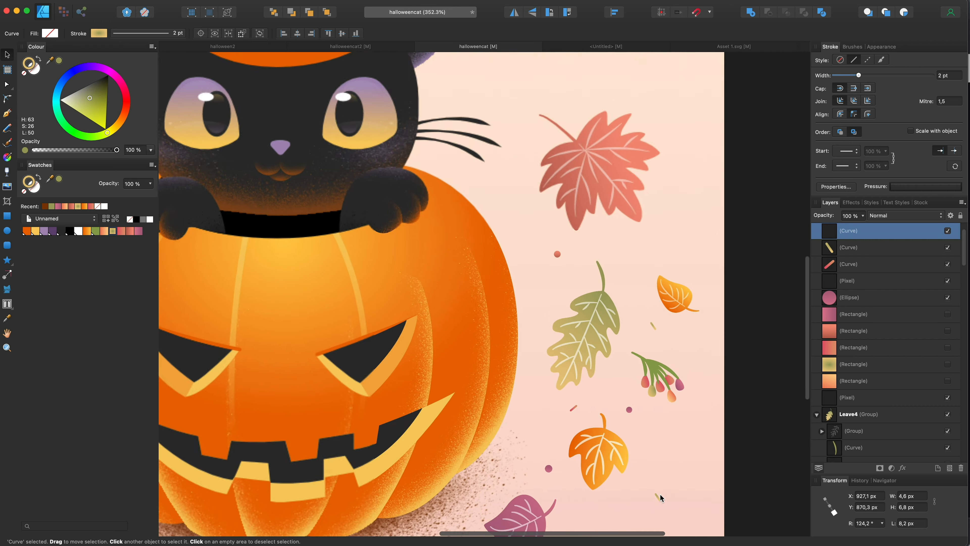
{"action": "scroll", "coordinate": [661, 494], "scroll_direction": "down", "scroll_amount": 4}
{"action": "left_click_drag", "start_coordinate": [656, 330], "coordinate": [671, 341]}
{"action": "key", "text": "super+0"}
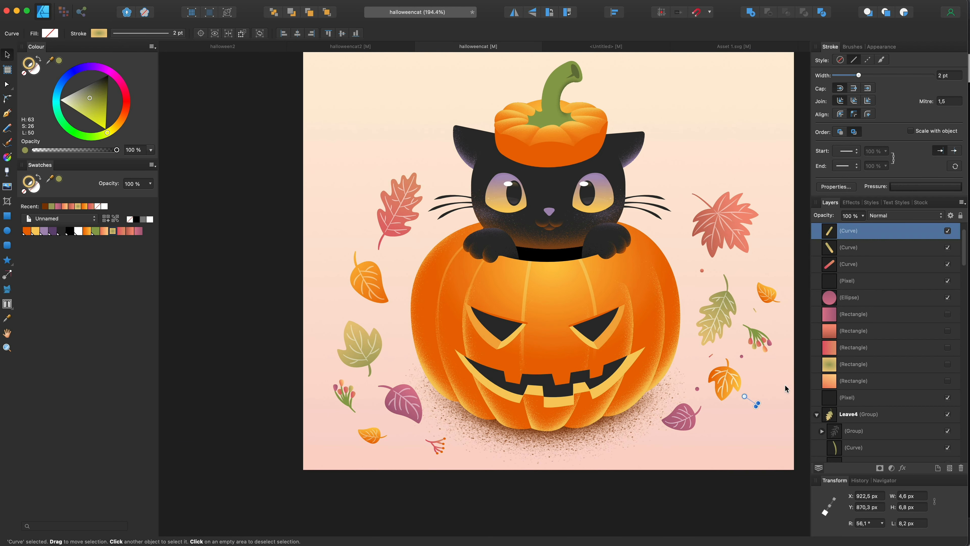
{"action": "scroll", "coordinate": [780, 401], "scroll_direction": "up", "scroll_amount": 5}
{"action": "left_click_drag", "start_coordinate": [717, 409], "coordinate": [487, 513]}
Shrink the circle above the purple leaf to 5.2 px and place a salmon-gradient copy below the budded sprig
{"action": "left_click", "coordinate": [550, 366]}
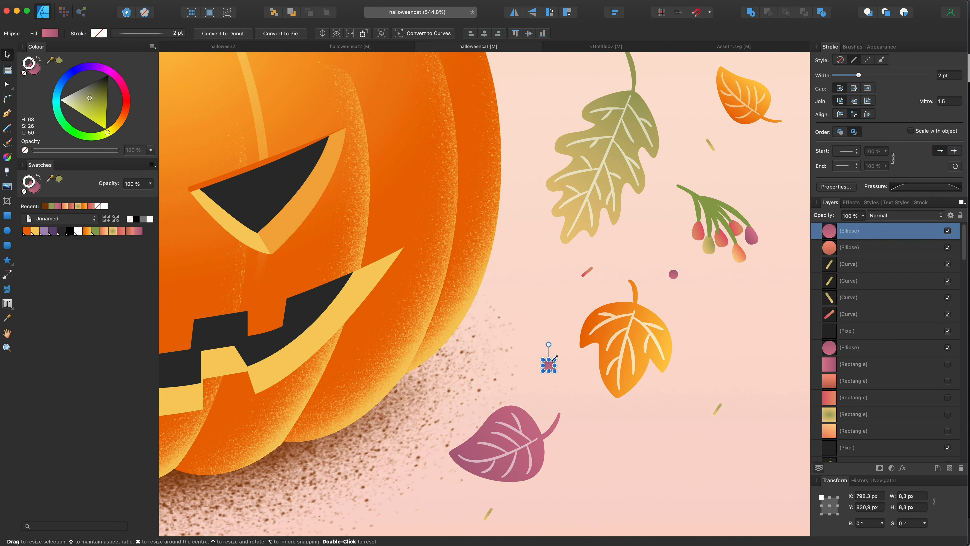
{"action": "left_click_drag", "start_coordinate": [554, 359], "coordinate": [689, 295]}
{"action": "left_click", "coordinate": [38, 191]}
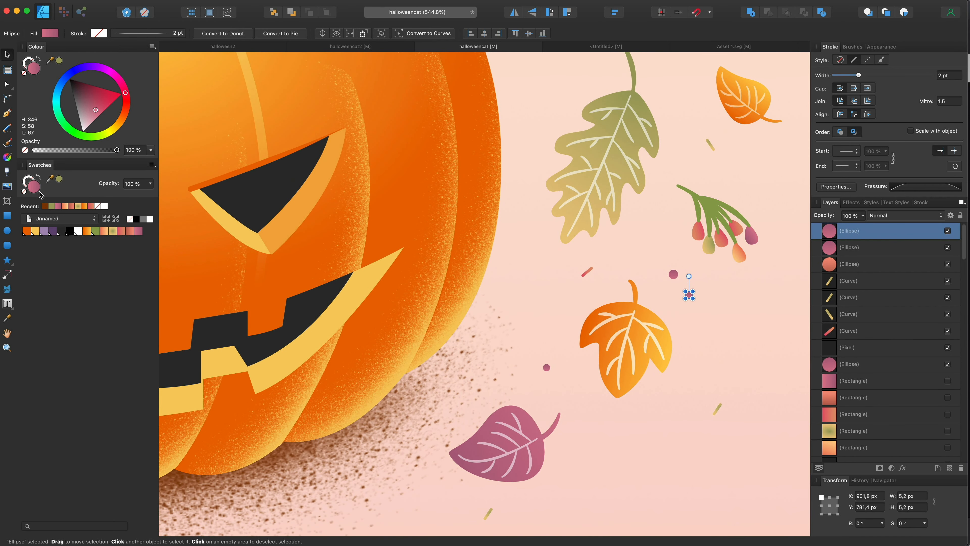
Copy the large maple leaf to the artwork's lower-right corner, scale it to 75.9 × 92.3 px and rotate it to 110.6°
{"action": "scroll", "coordinate": [691, 211], "scroll_direction": "down", "scroll_amount": 6}
{"action": "scroll", "coordinate": [689, 260], "scroll_direction": "up", "scroll_amount": 2}
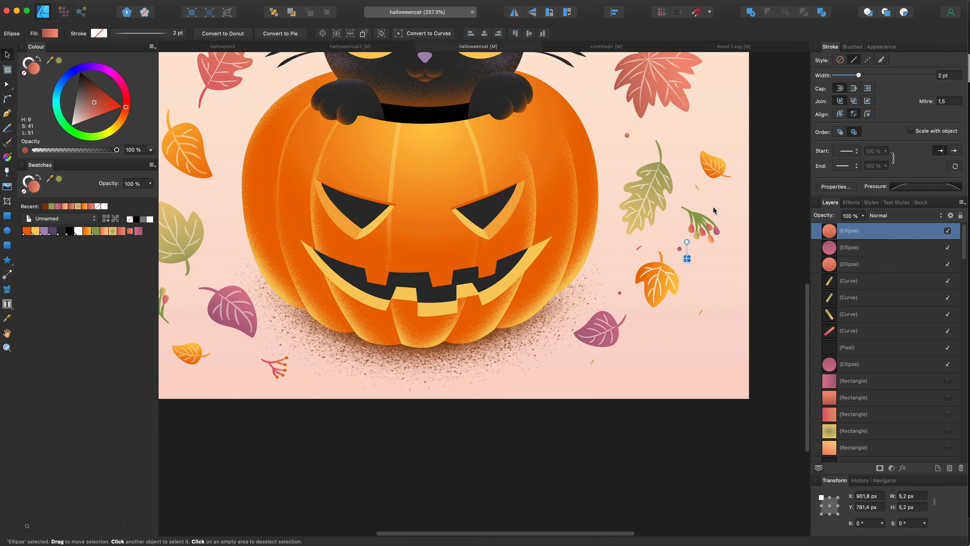
{"action": "scroll", "coordinate": [690, 260], "scroll_direction": "left", "scroll_amount": 2}
{"action": "scroll", "coordinate": [237, 214], "scroll_direction": "up", "scroll_amount": 2}
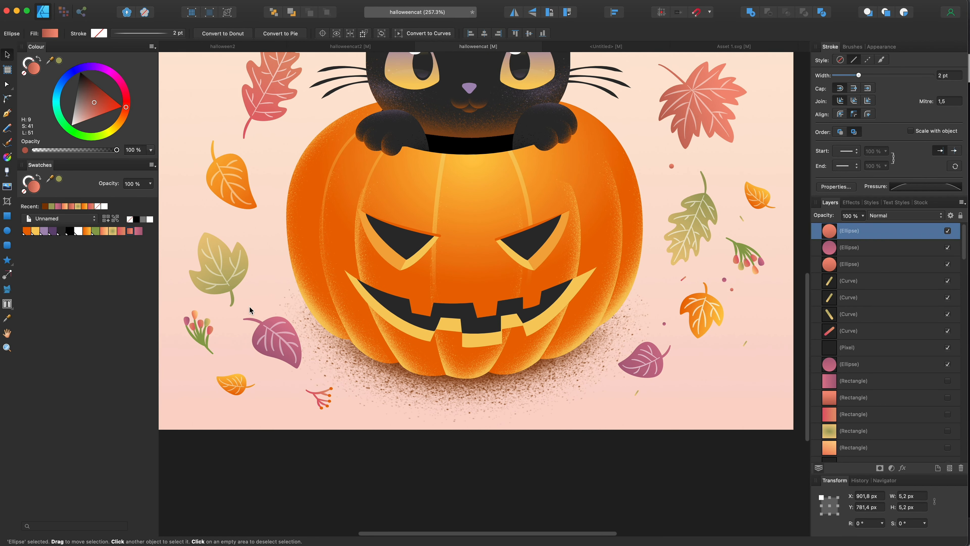
{"action": "left_click", "coordinate": [711, 112]}
{"action": "left_click_drag", "start_coordinate": [712, 112], "coordinate": [746, 357]}
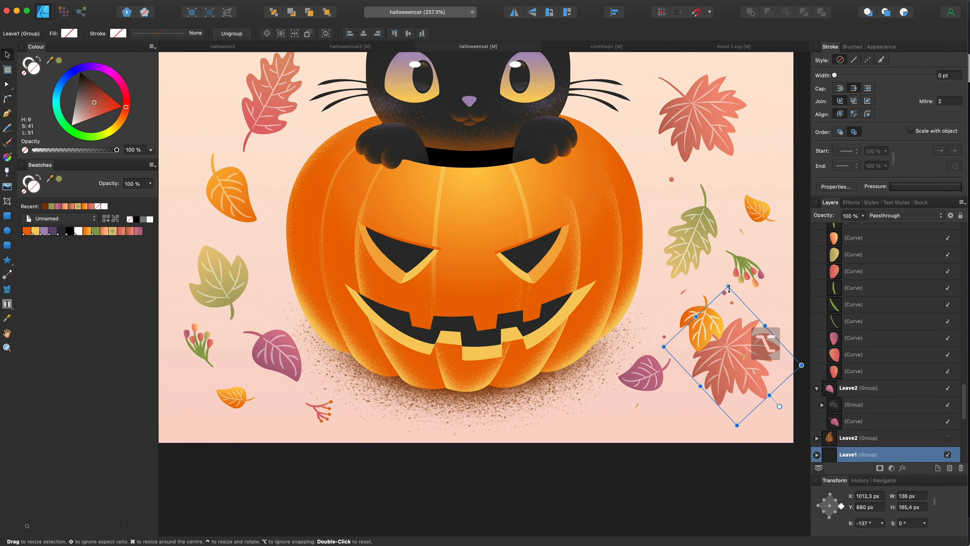
{"action": "mouse_move", "coordinate": [730, 290]}
{"action": "left_mouse_down"}
{"action": "mouse_move", "coordinate": [733, 344]}
{"action": "mouse_move", "coordinate": [775, 450]}
{"action": "mouse_move", "coordinate": [797, 401]}
{"action": "left_mouse_up"}
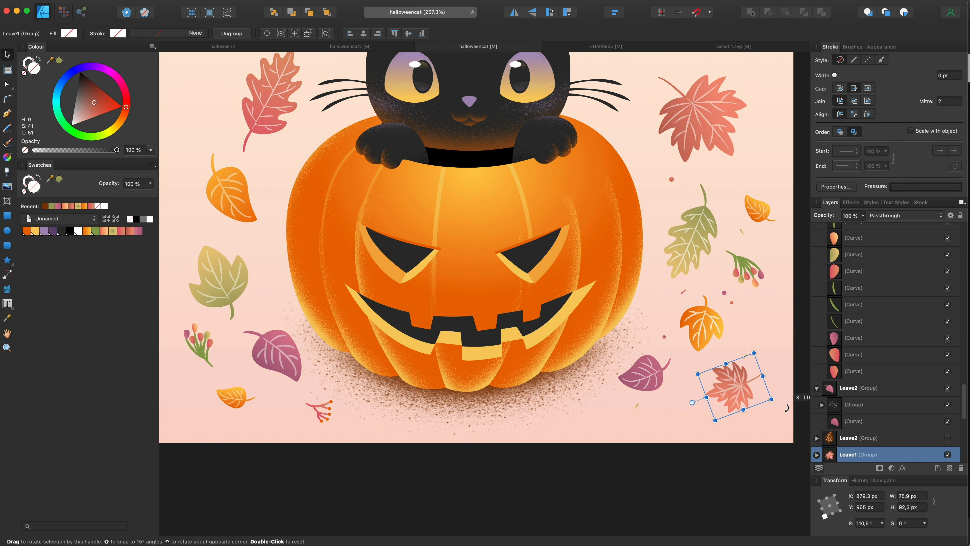
Move the olive dash out of the small maple leaf's way, tilt it differently, and reposition the leaf beside the purple leaf
{"action": "left_click", "coordinate": [747, 359]}
{"action": "left_click", "coordinate": [745, 356]}
{"action": "scroll", "coordinate": [745, 356], "scroll_direction": "up", "scroll_amount": 3}
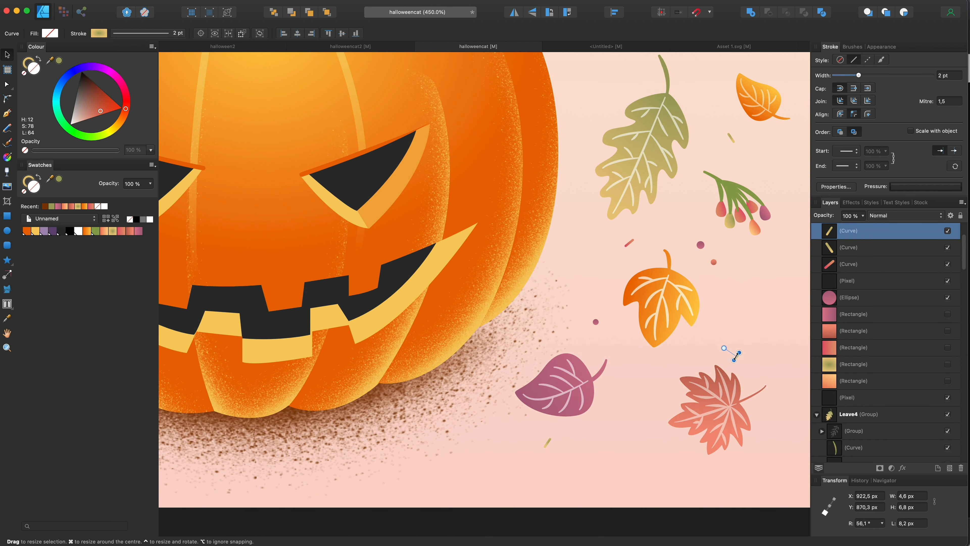
{"action": "left_click_drag", "start_coordinate": [758, 307], "coordinate": [760, 308]}
{"action": "left_click", "coordinate": [730, 387]}
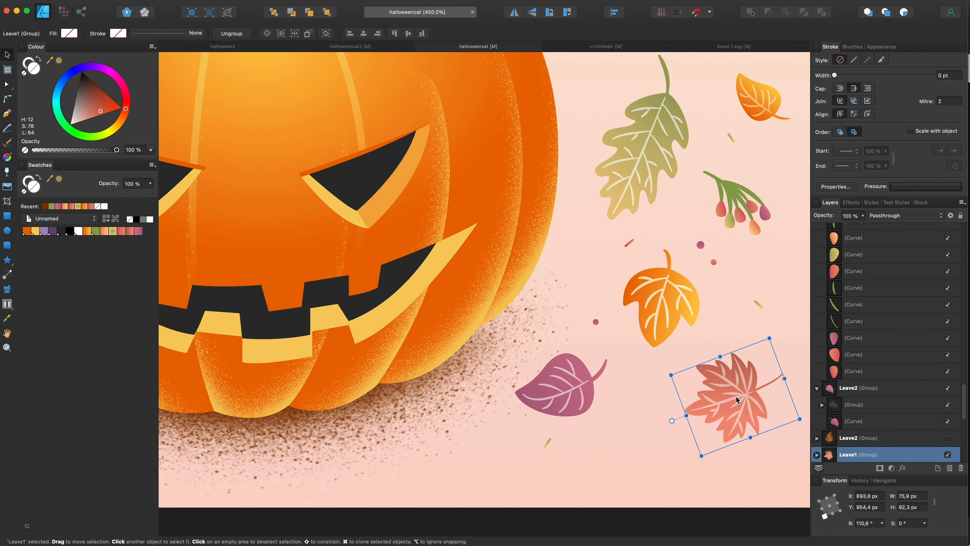
{"action": "scroll", "coordinate": [770, 368], "scroll_direction": "down", "scroll_amount": 6}
{"action": "left_click", "coordinate": [721, 399]}
{"action": "scroll", "coordinate": [721, 399], "scroll_direction": "up", "scroll_amount": 2}
{"action": "scroll", "coordinate": [714, 450], "scroll_direction": "up", "scroll_amount": 4}
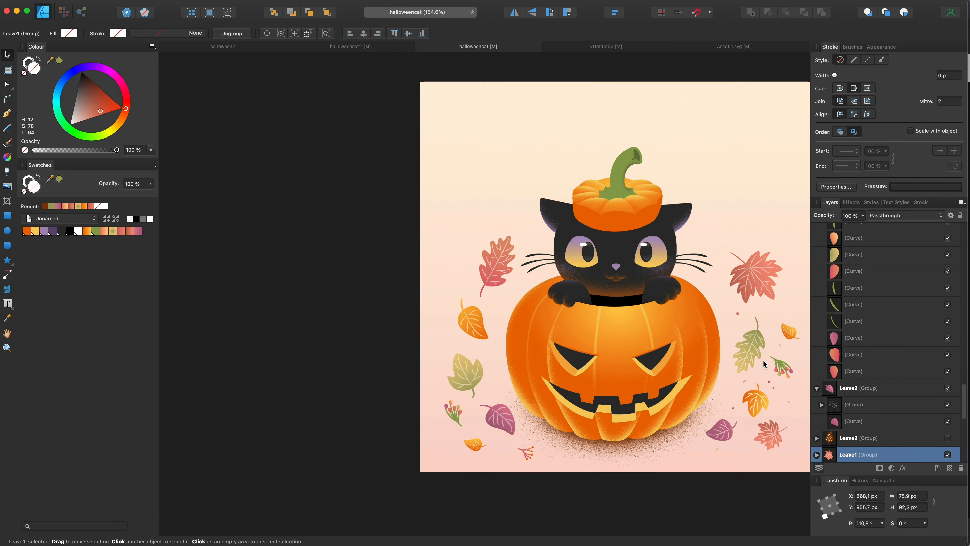
Select the cat, pumpkin, leaves and decorations together and move them up on the background
{"action": "scroll", "coordinate": [756, 349], "scroll_direction": "down", "scroll_amount": 5}
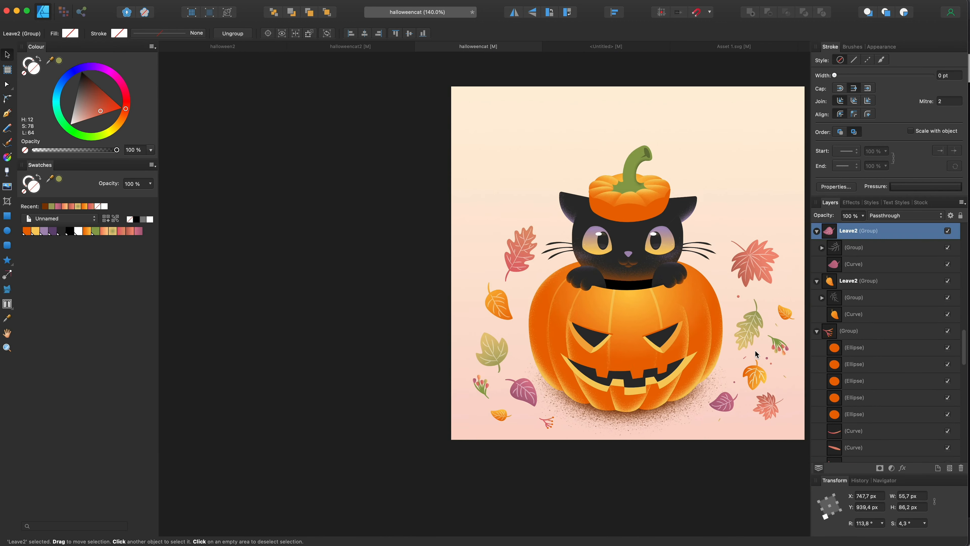
{"action": "scroll", "coordinate": [756, 352], "scroll_direction": "right", "scroll_amount": 3}
{"action": "left_click_drag", "start_coordinate": [770, 478], "coordinate": [361, 130]}
{"action": "left_click_drag", "start_coordinate": [548, 316], "coordinate": [547, 306]}
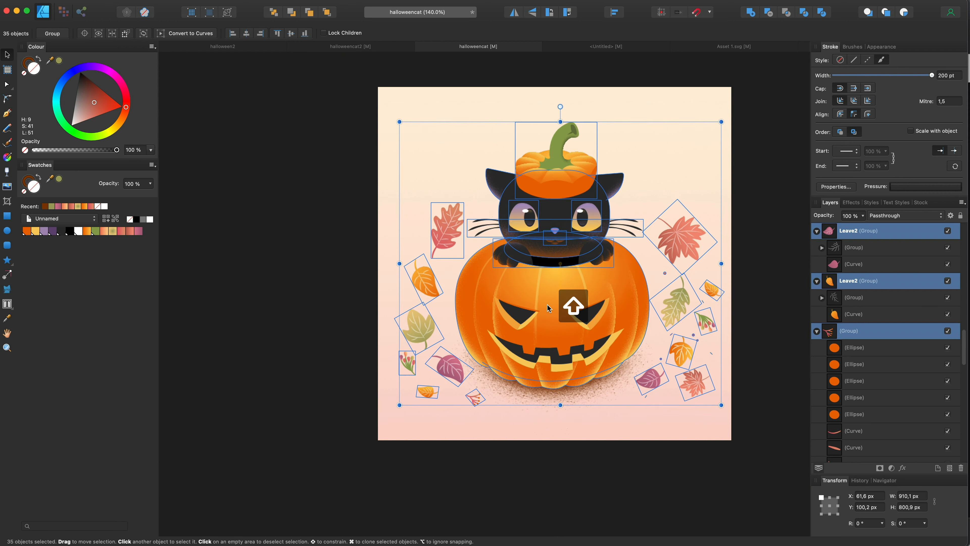
{"action": "left_click", "coordinate": [339, 235]}
Nudge the red oak leaf and the large maple leaf slightly outward from the cat's head
{"action": "scroll", "coordinate": [763, 238], "scroll_direction": "left", "scroll_amount": 2}
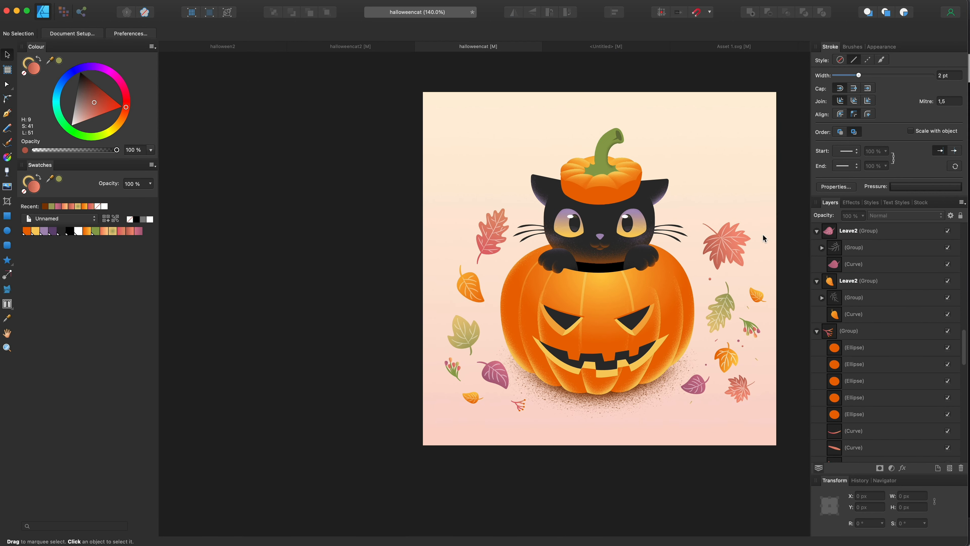
{"action": "scroll", "coordinate": [762, 239], "scroll_direction": "up", "scroll_amount": 2}
{"action": "left_click", "coordinate": [496, 266]}
{"action": "left_click", "coordinate": [732, 273]}
{"action": "scroll", "coordinate": [576, 433], "scroll_direction": "up", "scroll_amount": 4}
Place a copy of the olive oak leaf below the pumpkin, rotated to 61.6°
{"action": "scroll", "coordinate": [577, 433], "scroll_direction": "right", "scroll_amount": 3}
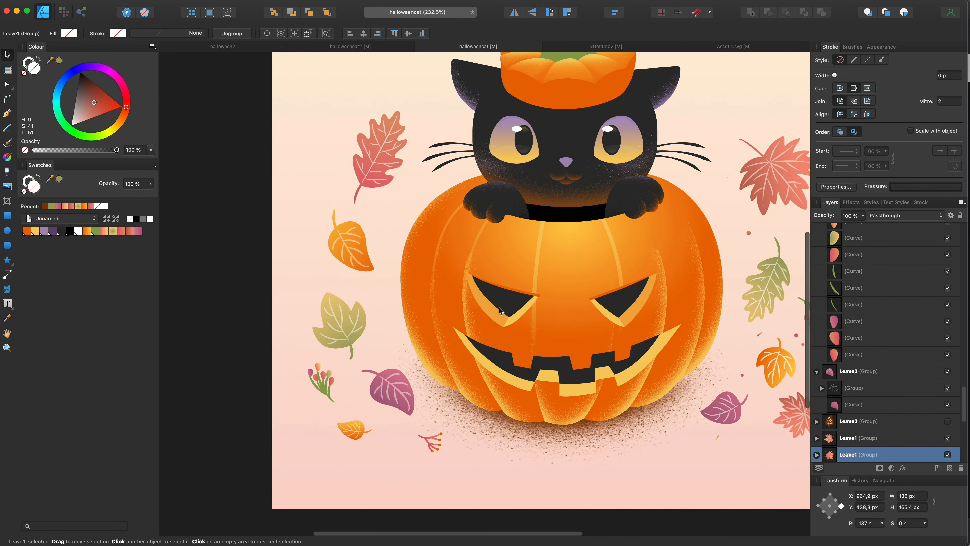
{"action": "left_click", "coordinate": [704, 277]}
{"action": "left_click_drag", "start_coordinate": [704, 277], "coordinate": [548, 466]}
{"action": "left_click_drag", "start_coordinate": [560, 418], "coordinate": [604, 452]}
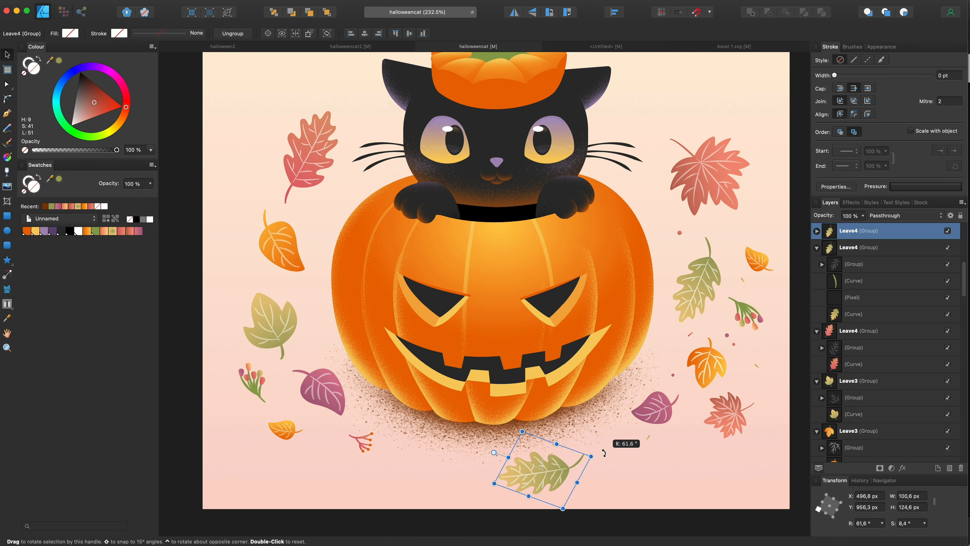
{"action": "left_click_drag", "start_coordinate": [550, 469], "coordinate": [588, 466]}
Recolour the copied oak leaf's blade and stem with the orange gradient and redirect the gradient across the leaf
{"action": "double_click", "coordinate": [587, 467]}
{"action": "left_click", "coordinate": [854, 268]}
{"action": "left_click", "coordinate": [853, 297], "text": "super"}
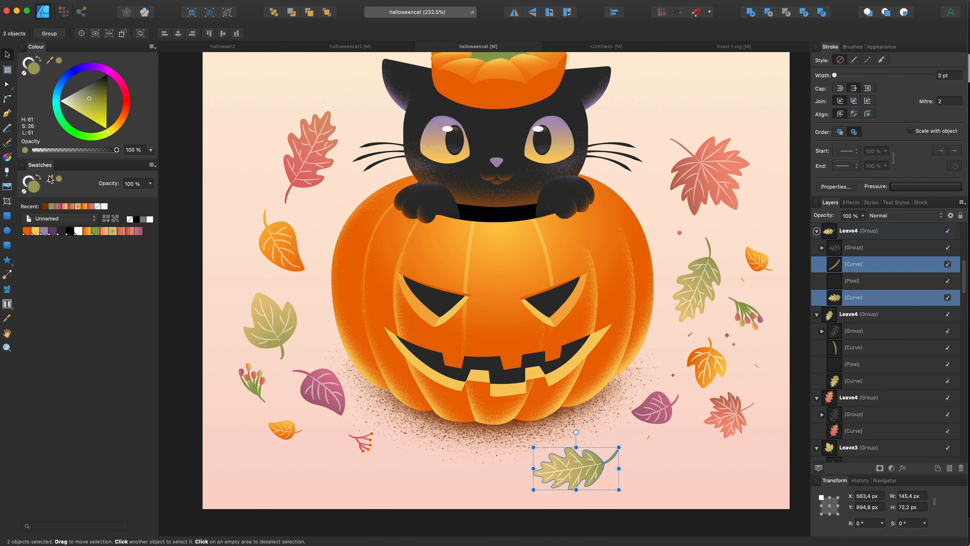
{"action": "left_click", "coordinate": [88, 231]}
{"action": "left_click", "coordinate": [8, 157]}
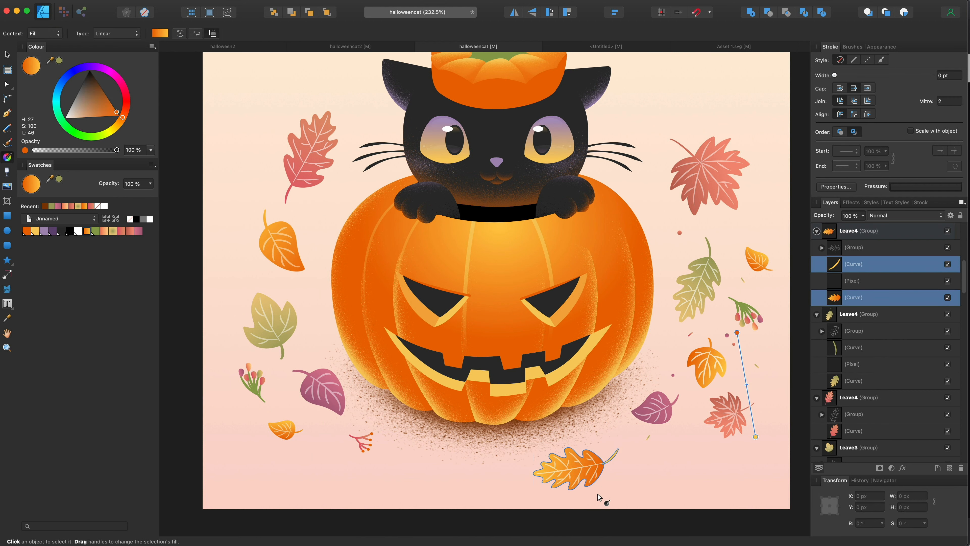
{"action": "left_click_drag", "start_coordinate": [597, 493], "coordinate": [566, 439]}
{"action": "left_click", "coordinate": [11, 57]}
{"action": "scroll", "coordinate": [468, 389], "scroll_direction": "down", "scroll_amount": 3}
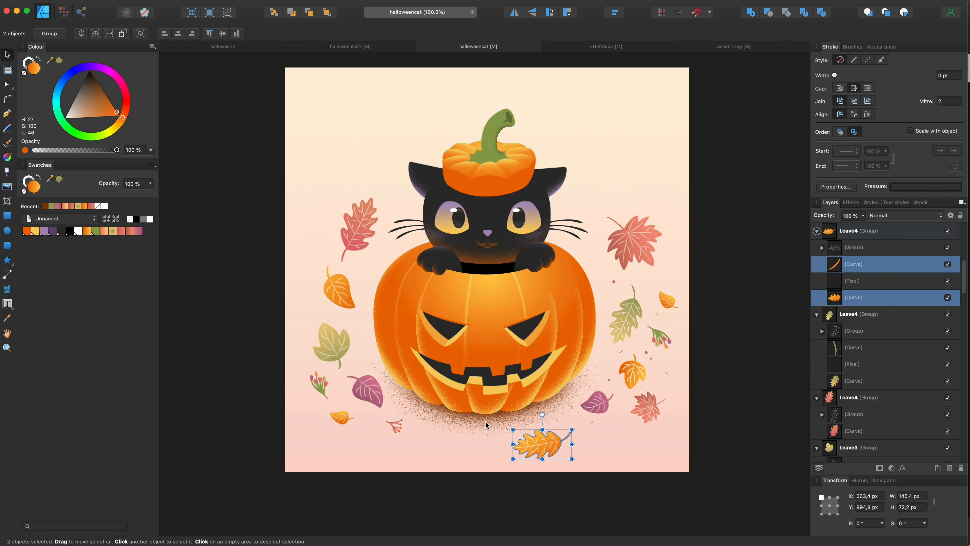
Copy the brown brushed shadow under the pumpkin and shorten the copy by deleting one of its nodes
{"action": "left_click", "coordinate": [487, 424]}
{"action": "left_click_drag", "start_coordinate": [488, 423], "coordinate": [502, 455]}
{"action": "key", "text": "a"}
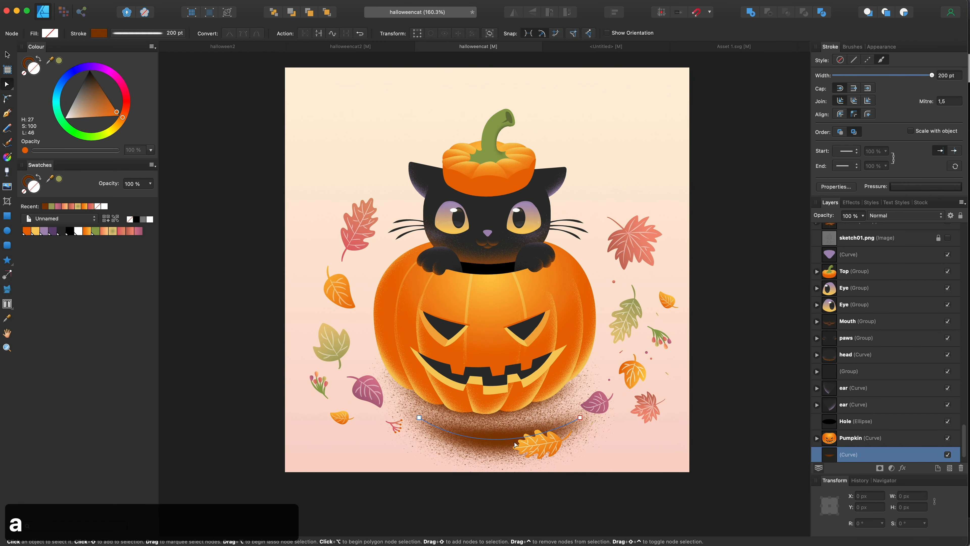
{"action": "key", "text": "BackSpace"}
{"action": "left_click", "coordinate": [6, 56]}
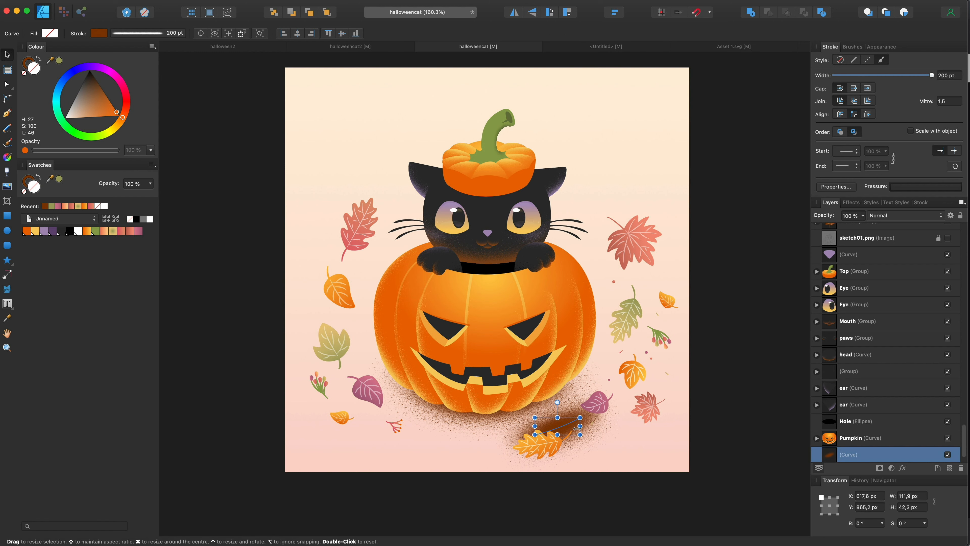
Reduce the copied shadow to 94.7 × 29.6 px with a 100 pt stroke and place it beneath the orange oak leaf
{"action": "mouse_move", "coordinate": [558, 426]}
{"action": "left_mouse_down"}
{"action": "mouse_move", "coordinate": [552, 442]}
{"action": "mouse_move", "coordinate": [567, 439]}
{"action": "left_mouse_up"}
{"action": "left_click_drag", "start_coordinate": [932, 75], "coordinate": [935, 74]}
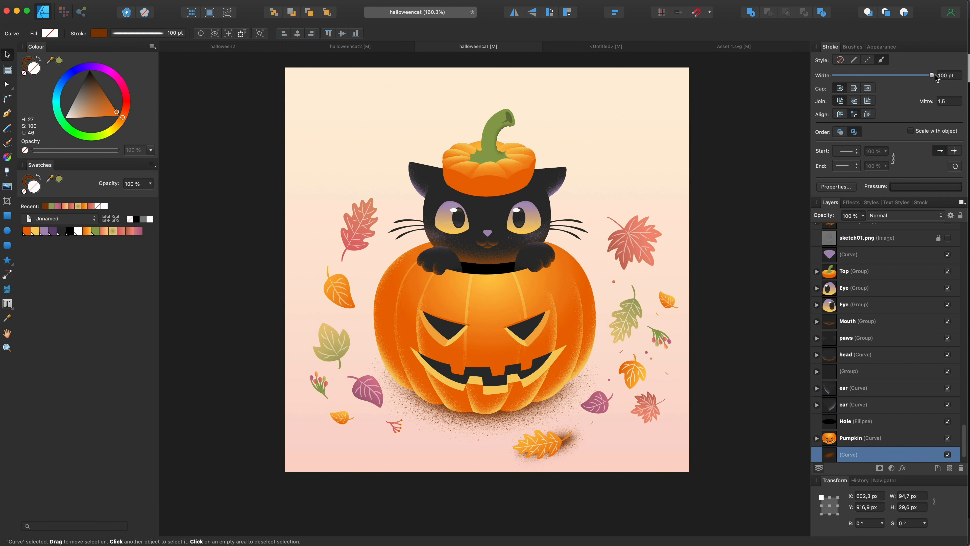
{"action": "left_click_drag", "start_coordinate": [535, 454], "coordinate": [532, 443]}
{"action": "left_click", "coordinate": [461, 443]}
Adjust the oak leaf shadow's end node to follow the leaf and lower its opacity to 81%
{"action": "scroll", "coordinate": [575, 456], "scroll_direction": "up", "scroll_amount": 4}
{"action": "left_click", "coordinate": [565, 436]}
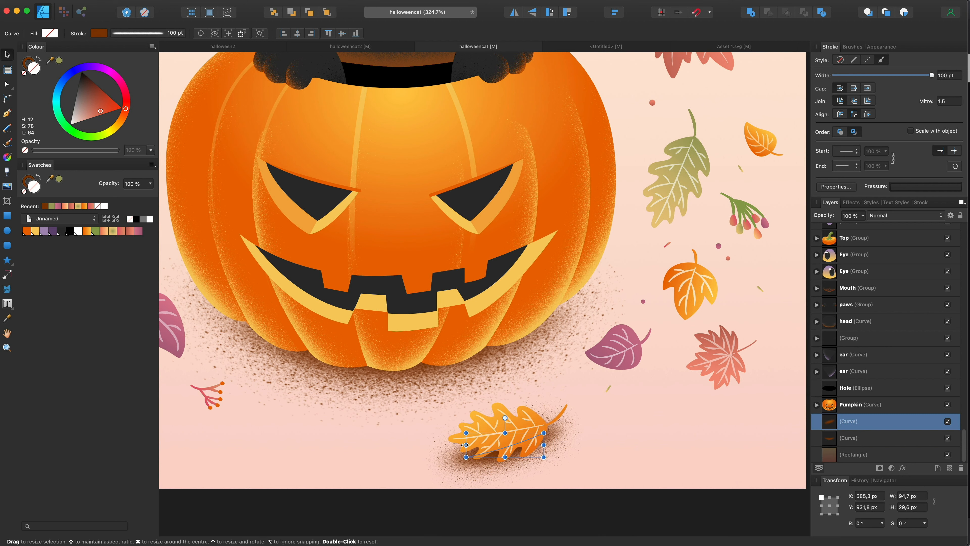
{"action": "key", "text": "a"}
{"action": "left_click", "coordinate": [470, 458]}
{"action": "left_click_drag", "start_coordinate": [470, 459], "coordinate": [473, 452]}
{"action": "left_click", "coordinate": [863, 215]}
{"action": "left_click_drag", "start_coordinate": [864, 226], "coordinate": [835, 229]}
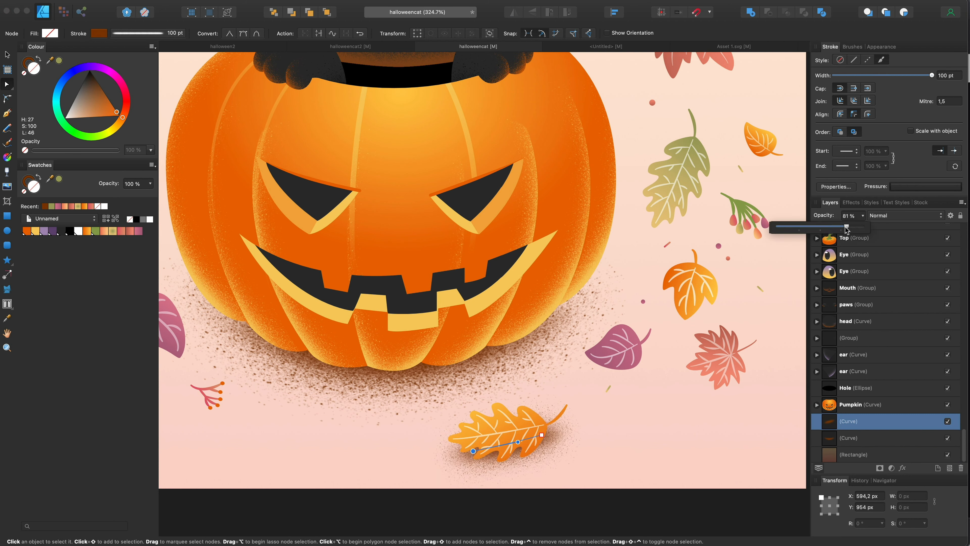
Place copies of the oak leaf's shadow beneath the two purple leaves on either side of the pumpkin
{"action": "key", "text": "v"}
{"action": "scroll", "coordinate": [562, 263], "scroll_direction": "down", "scroll_amount": 6}
{"action": "scroll", "coordinate": [562, 263], "scroll_direction": "up", "scroll_amount": 3}
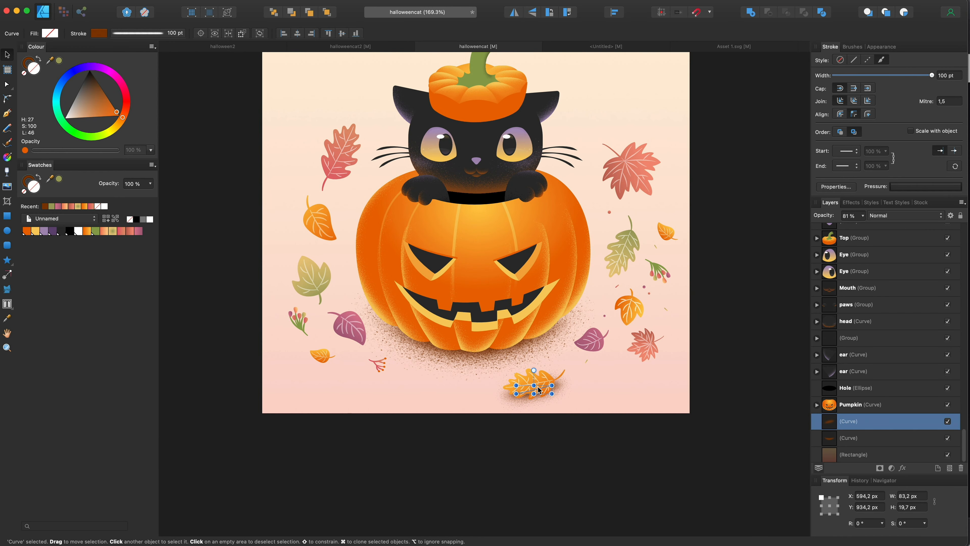
{"action": "left_click_drag", "start_coordinate": [538, 390], "coordinate": [602, 349]}
{"action": "left_click_drag", "start_coordinate": [617, 348], "coordinate": [362, 347]}
{"action": "left_click", "coordinate": [213, 314]}
Adjust the shadow under the purple leaf right of the pumpkin and fade it with a linear transparency gradient
{"action": "scroll", "coordinate": [275, 312], "scroll_direction": "down", "scroll_amount": 5}
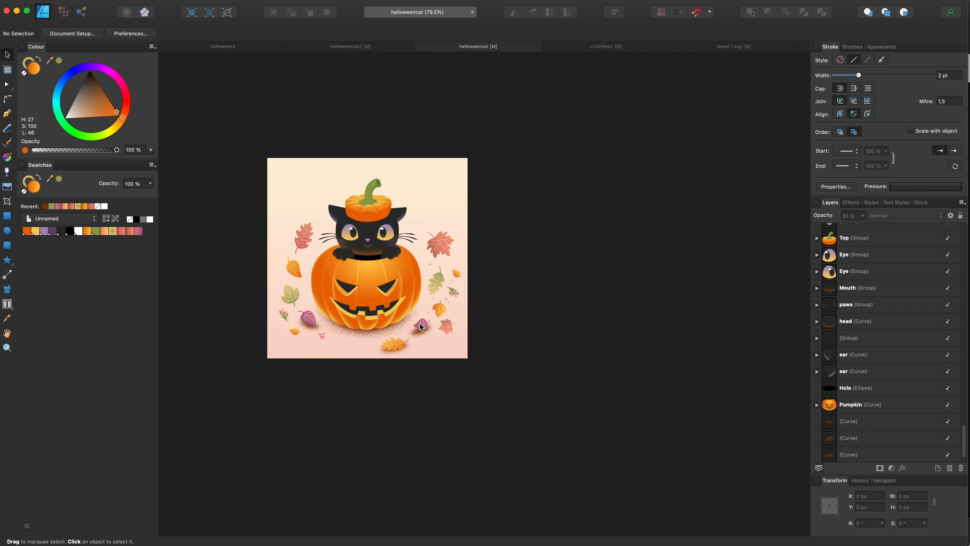
{"action": "scroll", "coordinate": [421, 326], "scroll_direction": "up", "scroll_amount": 3}
{"action": "left_click", "coordinate": [421, 336]}
{"action": "scroll", "coordinate": [429, 332], "scroll_direction": "up", "scroll_amount": 5}
{"action": "left_click", "coordinate": [429, 333]}
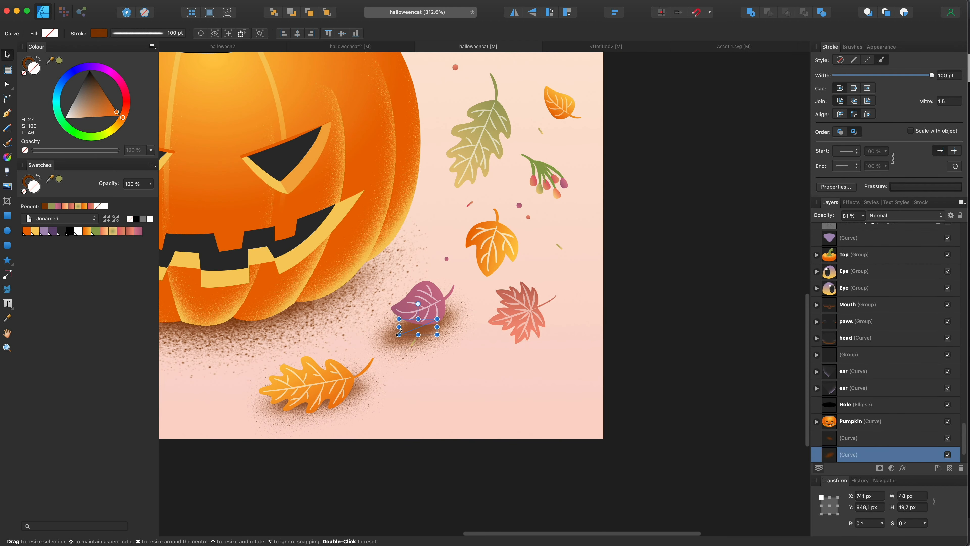
{"action": "left_click_drag", "start_coordinate": [405, 324], "coordinate": [405, 340]}
{"action": "left_click", "coordinate": [7, 172]}
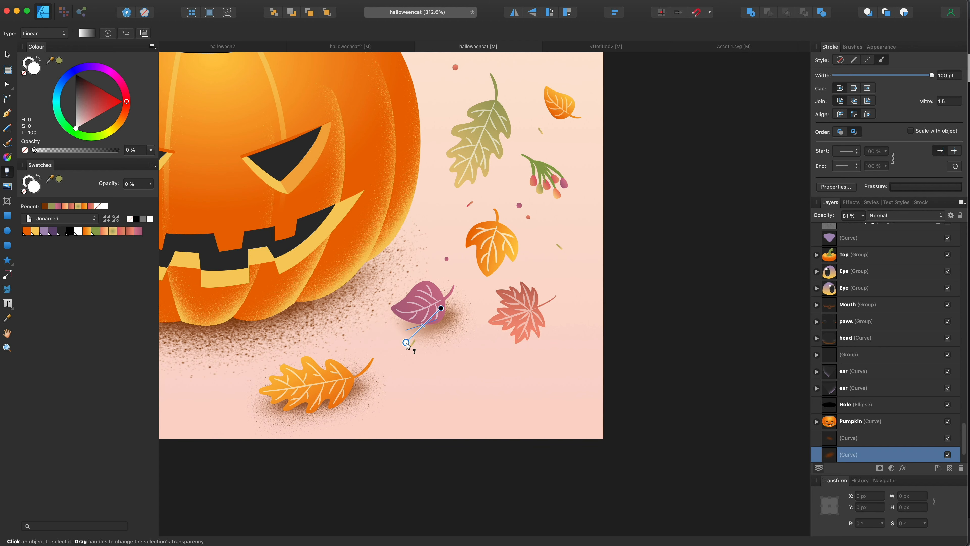
Fade the shadow under the purple leaf left of the pumpkin with a linear transparency gradient
{"action": "scroll", "coordinate": [433, 309], "scroll_direction": "left", "scroll_amount": 8}
{"action": "left_click", "coordinate": [290, 314]}
{"action": "left_click_drag", "start_coordinate": [238, 265], "coordinate": [274, 307]}
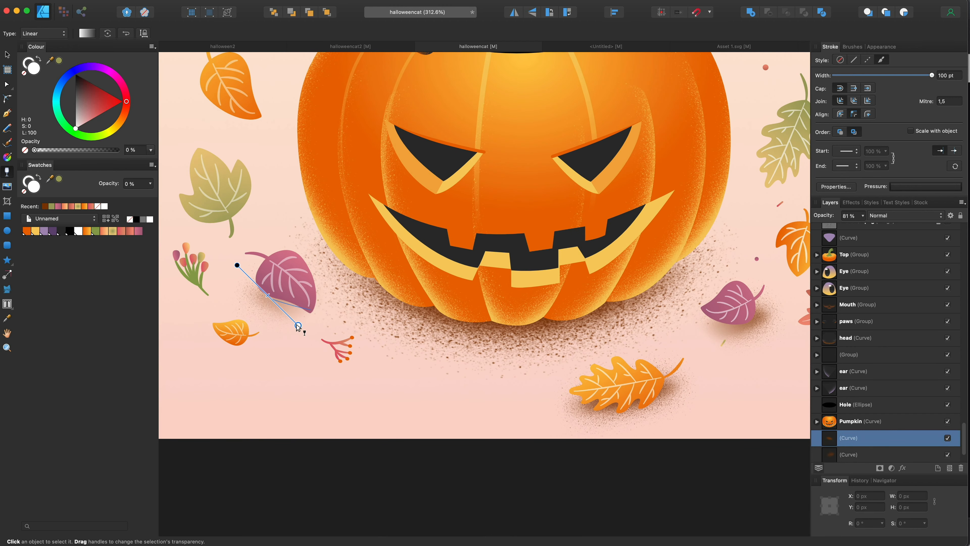
{"action": "scroll", "coordinate": [309, 258], "scroll_direction": "down", "scroll_amount": 5}
{"action": "scroll", "coordinate": [309, 257], "scroll_direction": "up", "scroll_amount": 2}
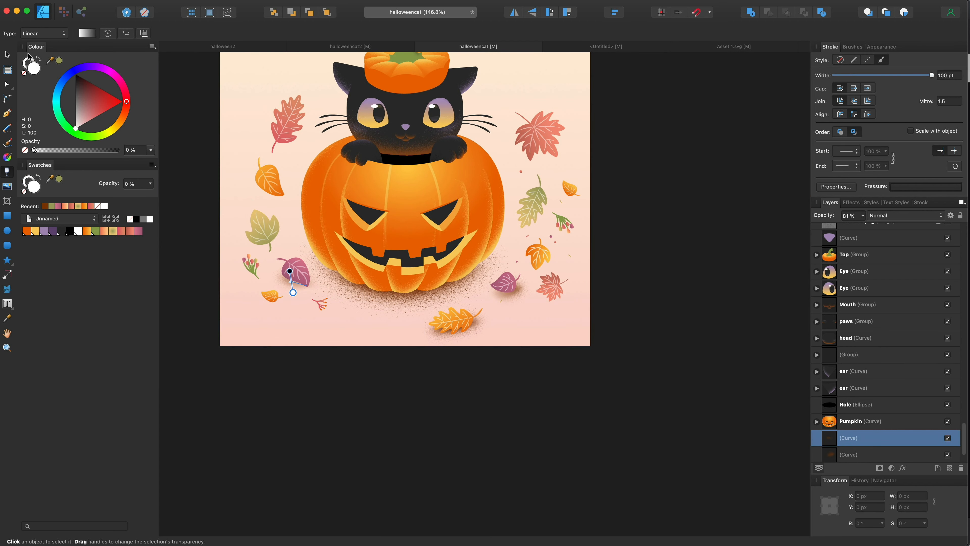
Place copies of the faded shadow beneath the small orange leaf at the lower left and the small maple leaf
{"action": "key", "text": "v"}
{"action": "scroll", "coordinate": [294, 276], "scroll_direction": "up", "scroll_amount": 4}
{"action": "mouse_move", "coordinate": [298, 296]}
{"action": "left_mouse_down"}
{"action": "mouse_move", "coordinate": [280, 327]}
{"action": "mouse_move", "coordinate": [263, 333]}
{"action": "mouse_move", "coordinate": [369, 347]}
{"action": "mouse_move", "coordinate": [392, 339]}
{"action": "mouse_move", "coordinate": [385, 343]}
{"action": "mouse_move", "coordinate": [750, 358]}
{"action": "left_mouse_up"}
{"action": "scroll", "coordinate": [265, 333], "scroll_direction": "down", "scroll_amount": 1}
{"action": "scroll", "coordinate": [750, 359], "scroll_direction": "right", "scroll_amount": 5}
{"action": "left_click_drag", "start_coordinate": [534, 360], "coordinate": [610, 334]}
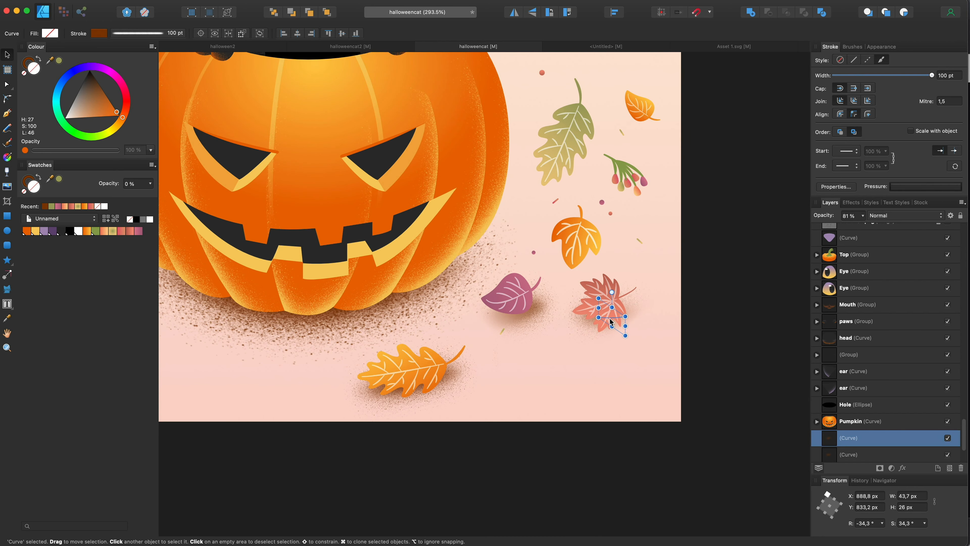
{"action": "key", "text": "super+0"}
{"action": "left_click", "coordinate": [681, 343]}
Place a copy of the green lobed leaf below the pumpkin, narrow it to 76.3 × 119.4 px and rotate it to -108.1°
{"action": "scroll", "coordinate": [694, 312], "scroll_direction": "up", "scroll_amount": 2}
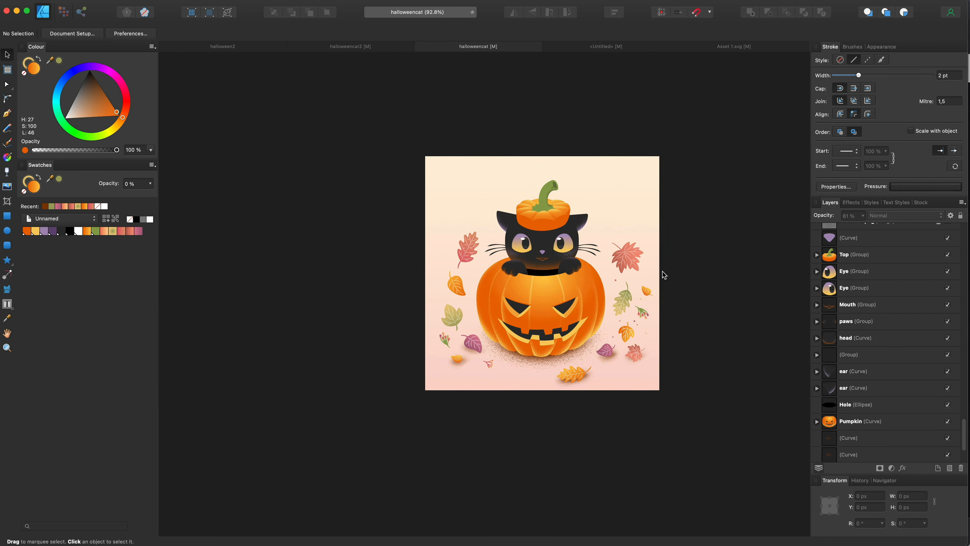
{"action": "scroll", "coordinate": [520, 379], "scroll_direction": "up", "scroll_amount": 5}
{"action": "left_click_drag", "start_coordinate": [355, 226], "coordinate": [525, 354]}
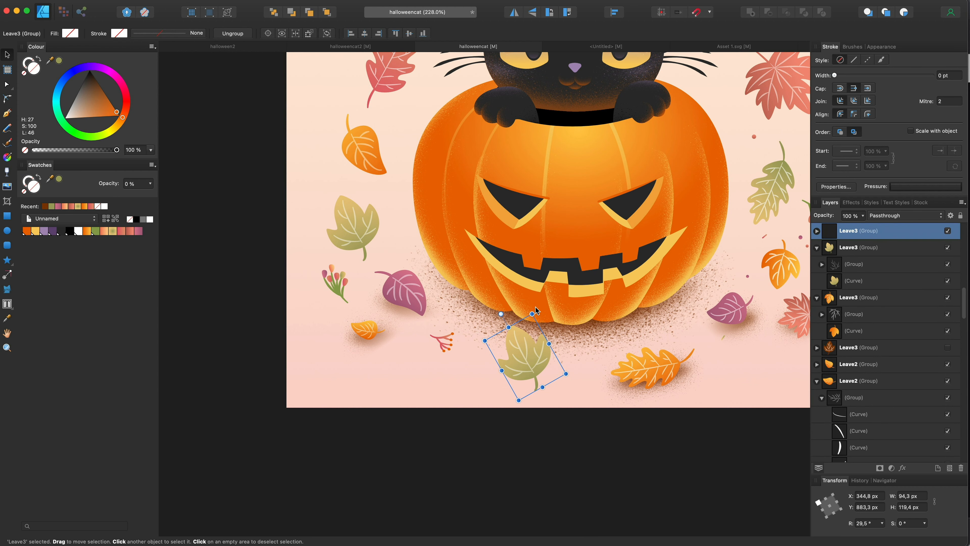
{"action": "left_click_drag", "start_coordinate": [536, 310], "coordinate": [584, 413]}
{"action": "left_click_drag", "start_coordinate": [526, 330], "coordinate": [527, 340]}
{"action": "left_click_drag", "start_coordinate": [575, 366], "coordinate": [573, 387]}
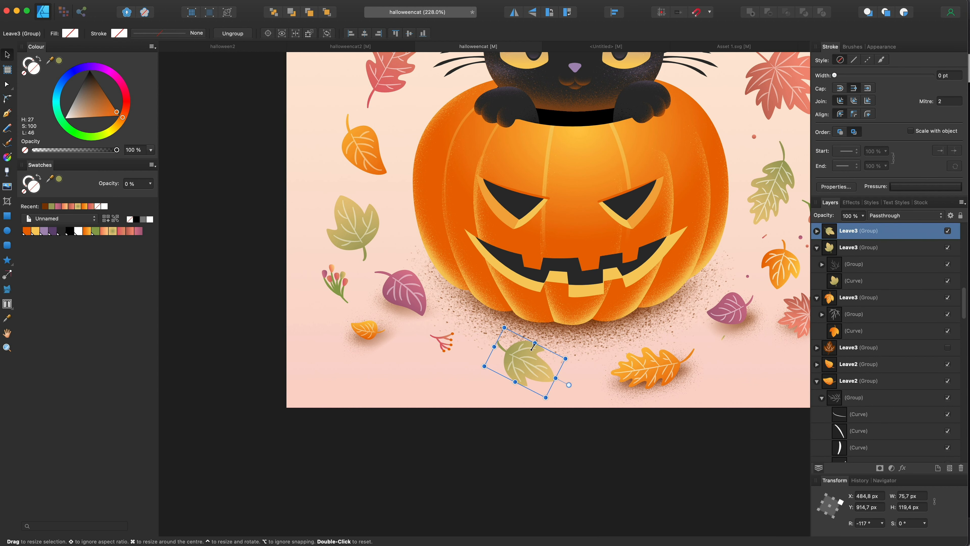
{"action": "left_click_drag", "start_coordinate": [535, 344], "coordinate": [561, 378]}
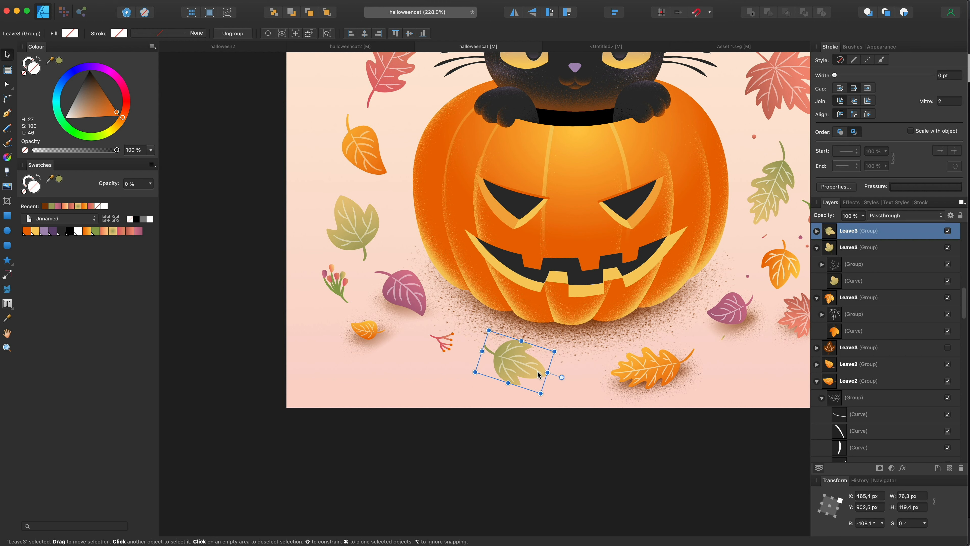
Place a copy of the oak leaf's faded shadow beneath the green lobed leaf below the pumpkin and flip it horizontally
{"action": "scroll", "coordinate": [537, 365], "scroll_direction": "down", "scroll_amount": 4}
{"action": "scroll", "coordinate": [538, 363], "scroll_direction": "up", "scroll_amount": 2}
{"action": "scroll", "coordinate": [445, 405], "scroll_direction": "up", "scroll_amount": 3}
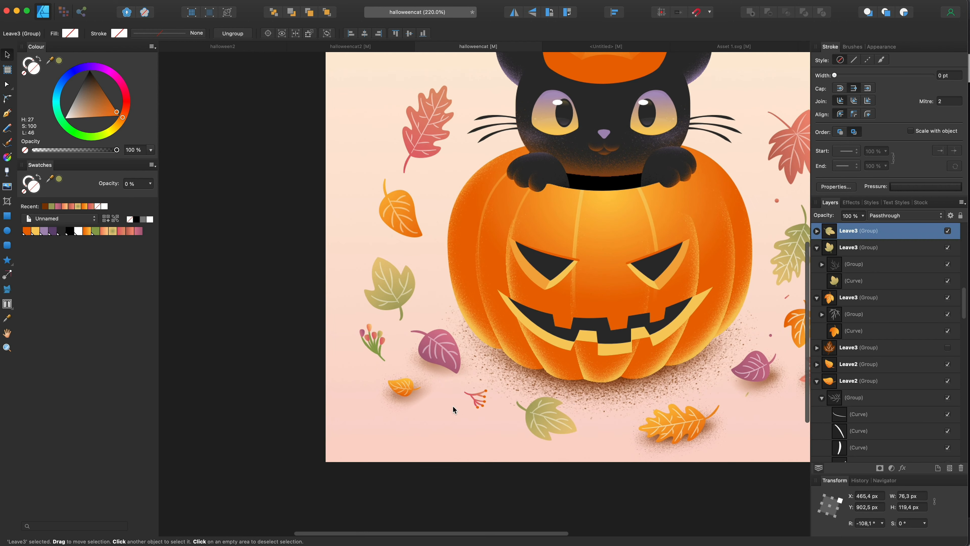
{"action": "left_click_drag", "start_coordinate": [567, 428], "coordinate": [578, 428]}
{"action": "left_click", "coordinate": [707, 431]}
{"action": "left_click_drag", "start_coordinate": [703, 431], "coordinate": [581, 426]}
{"action": "scroll", "coordinate": [575, 436], "scroll_direction": "up", "scroll_amount": 3}
{"action": "left_click", "coordinate": [515, 13]}
Redraw the linear transparency gradient on the green leaf's shadow so it fades out below the leaf
{"action": "left_click_drag", "start_coordinate": [563, 430], "coordinate": [539, 450]}
{"action": "key", "text": "y"}
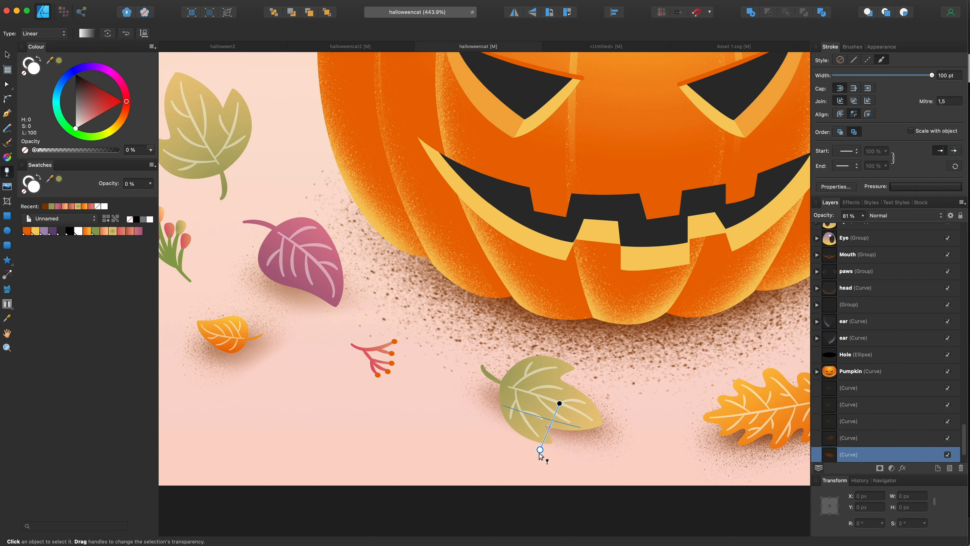
{"action": "scroll", "coordinate": [618, 375], "scroll_direction": "down", "scroll_amount": 3}
{"action": "scroll", "coordinate": [618, 374], "scroll_direction": "right", "scroll_amount": 3}
{"action": "scroll", "coordinate": [727, 370], "scroll_direction": "up", "scroll_amount": 2}
{"action": "left_click", "coordinate": [726, 330]}
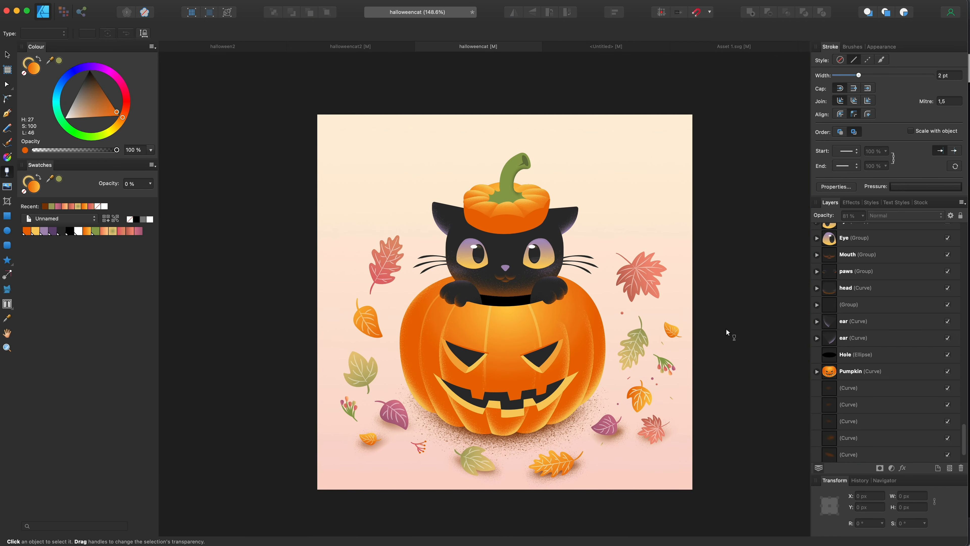
Add small dash copies among the leaves right of the pumpkin and undo the last change
{"action": "left_click", "coordinate": [8, 55]}
{"action": "scroll", "coordinate": [637, 386], "scroll_direction": "up", "scroll_amount": 5}
{"action": "left_click", "coordinate": [664, 309]}
{"action": "key", "text": "super+v"}
{"action": "scroll", "coordinate": [726, 153], "scroll_direction": "down", "scroll_amount": 6}
{"action": "key", "text": "super+z"}
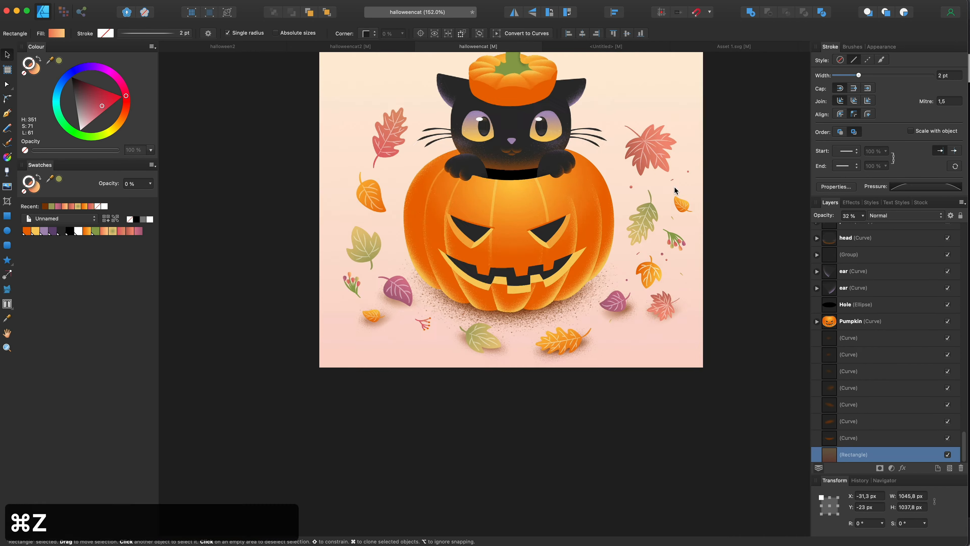
Toggle the visibility of individual shadow curves beneath the pumpkin and leaves to check them
{"action": "left_click", "coordinate": [947, 421]}
{"action": "left_click", "coordinate": [947, 405]}
{"action": "left_click", "coordinate": [948, 388]}
{"action": "left_click", "coordinate": [948, 405]}
{"action": "left_click", "coordinate": [948, 421]}
{"action": "left_click", "coordinate": [767, 405]}
{"action": "scroll", "coordinate": [684, 401], "scroll_direction": "up", "scroll_amount": 6}
Scatter small dashes and gradient dots over the background around the pumpkin and the surrounding leaves
{"action": "left_click", "coordinate": [567, 473]}
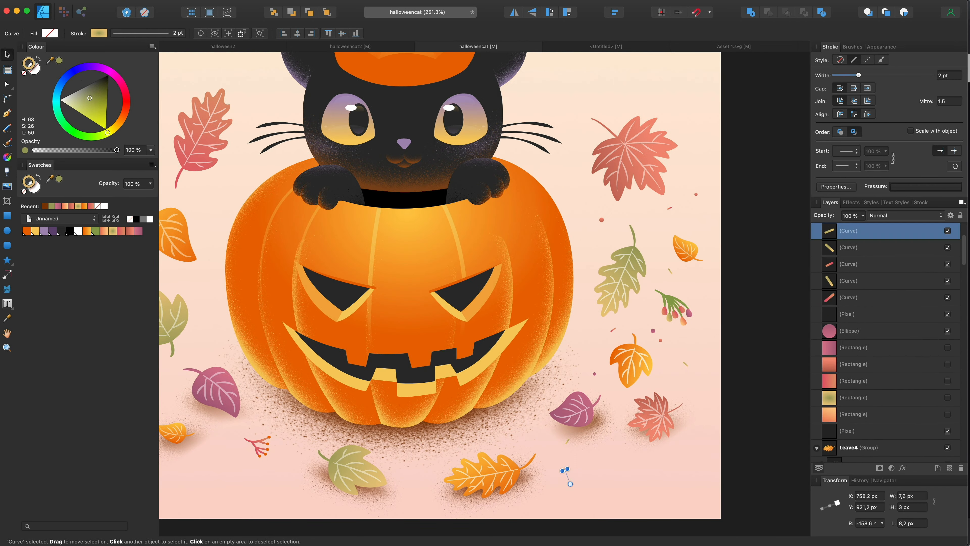
{"action": "key", "text": "n"}
{"action": "mouse_move", "coordinate": [261, 424]}
{"action": "left_mouse_down"}
{"action": "mouse_move", "coordinate": [326, 466]}
{"action": "mouse_move", "coordinate": [294, 317]}
{"action": "left_mouse_up"}
{"action": "scroll", "coordinate": [376, 424], "scroll_direction": "down", "scroll_amount": 3}
{"action": "key", "text": "v"}
{"action": "left_click", "coordinate": [273, 450]}
{"action": "scroll", "coordinate": [308, 467], "scroll_direction": "down", "scroll_amount": 3}
{"action": "left_click", "coordinate": [567, 415]}
{"action": "left_click_drag", "start_coordinate": [310, 260], "coordinate": [592, 448]}
{"action": "scroll", "coordinate": [684, 461], "scroll_direction": "down", "scroll_amount": 3}
{"action": "left_click", "coordinate": [706, 371]}
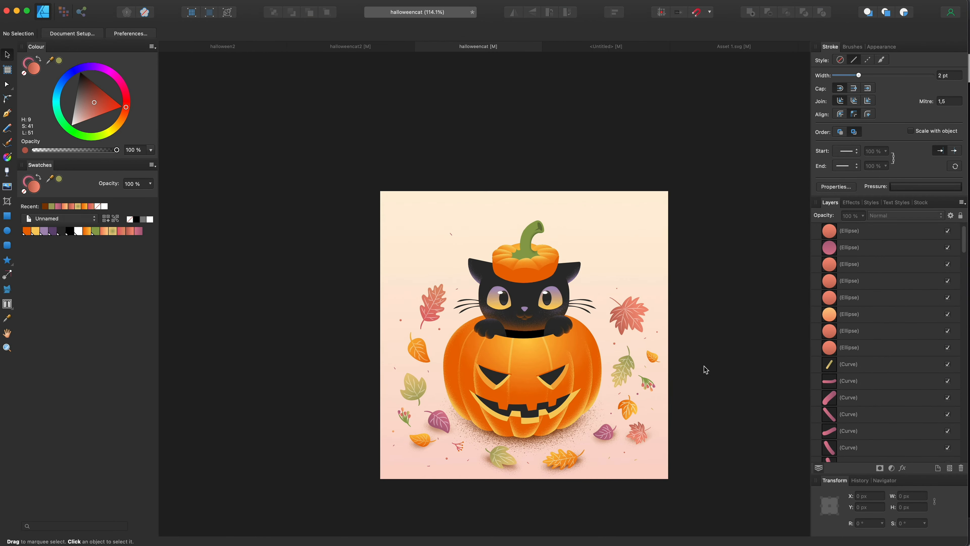
Copy leaves from around the pumpkin into the empty area above and beside the cat's head
{"action": "scroll", "coordinate": [389, 402], "scroll_direction": "up", "scroll_amount": 3}
{"action": "left_click", "coordinate": [461, 430]}
{"action": "scroll", "coordinate": [733, 339], "scroll_direction": "up", "scroll_amount": 1}
{"action": "left_click", "coordinate": [410, 432]}
{"action": "left_click", "coordinate": [552, 491], "text": "shift"}
{"action": "left_click", "coordinate": [644, 495], "text": "shift"}
{"action": "left_click_drag", "start_coordinate": [644, 494], "coordinate": [541, 135]}
{"action": "left_click_drag", "start_coordinate": [472, 178], "coordinate": [472, 128]}
{"action": "left_click_drag", "start_coordinate": [432, 321], "coordinate": [450, 173]}
Arrange the copied leaves and sprigs around the cat's head and recolour the upper oak leaf with the coral gradient swatch
{"action": "key", "text": "super+shift+v"}
{"action": "left_click_drag", "start_coordinate": [473, 126], "coordinate": [405, 239]}
{"action": "left_click_drag", "start_coordinate": [694, 153], "coordinate": [482, 129]}
{"action": "left_click_drag", "start_coordinate": [630, 136], "coordinate": [652, 131]}
{"action": "left_click_drag", "start_coordinate": [773, 197], "coordinate": [703, 216]}
{"action": "scroll", "coordinate": [706, 214], "scroll_direction": "right", "scroll_amount": 2}
{"action": "left_click", "coordinate": [129, 231]}
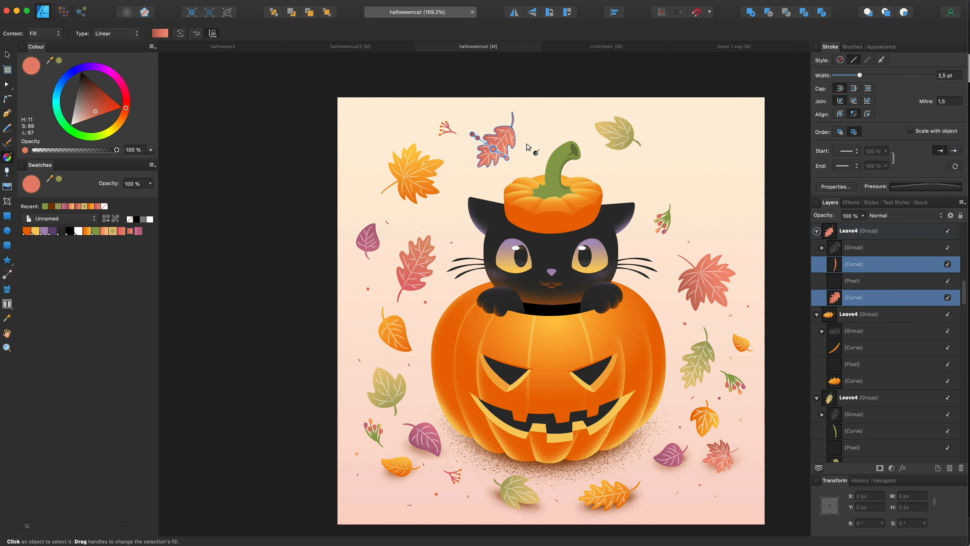
Place copies of the small orange leaf and green lobed leaf at the upper right, filling the lobed one with the peach-orange gradient
{"action": "left_click", "coordinate": [402, 468]}
{"action": "left_click_drag", "start_coordinate": [402, 467], "coordinate": [653, 179]}
{"action": "double_click", "coordinate": [709, 202]}
{"action": "left_click_drag", "start_coordinate": [387, 389], "coordinate": [699, 157]}
{"action": "left_click", "coordinate": [104, 231]}
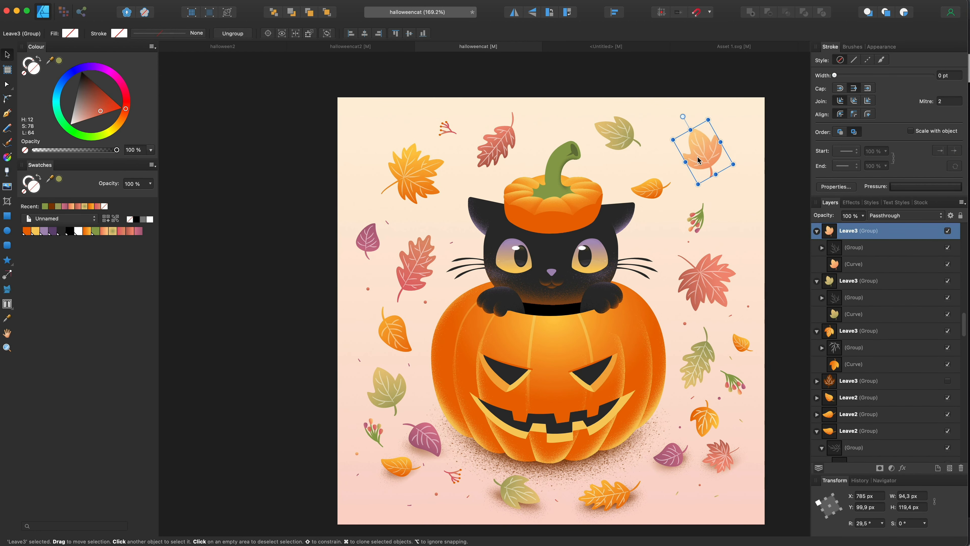
Space out the small orange leaf, berry sprig and peach lobed leaf in the upper right of the illustration
{"action": "left_click_drag", "start_coordinate": [654, 180], "coordinate": [686, 139]}
{"action": "left_click_drag", "start_coordinate": [663, 219], "coordinate": [655, 181]}
{"action": "left_click_drag", "start_coordinate": [708, 153], "coordinate": [710, 195]}
{"action": "scroll", "coordinate": [690, 246], "scroll_direction": "down", "scroll_amount": 2}
Set the background rectangle's opacity to 100 %
{"action": "left_click", "coordinate": [630, 490]}
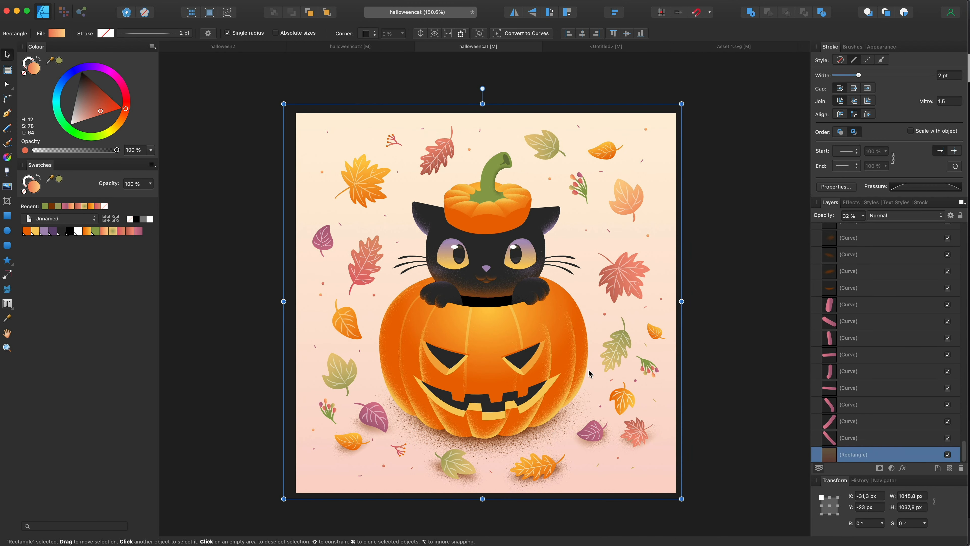
{"action": "left_click_drag", "start_coordinate": [863, 215], "coordinate": [967, 231]}
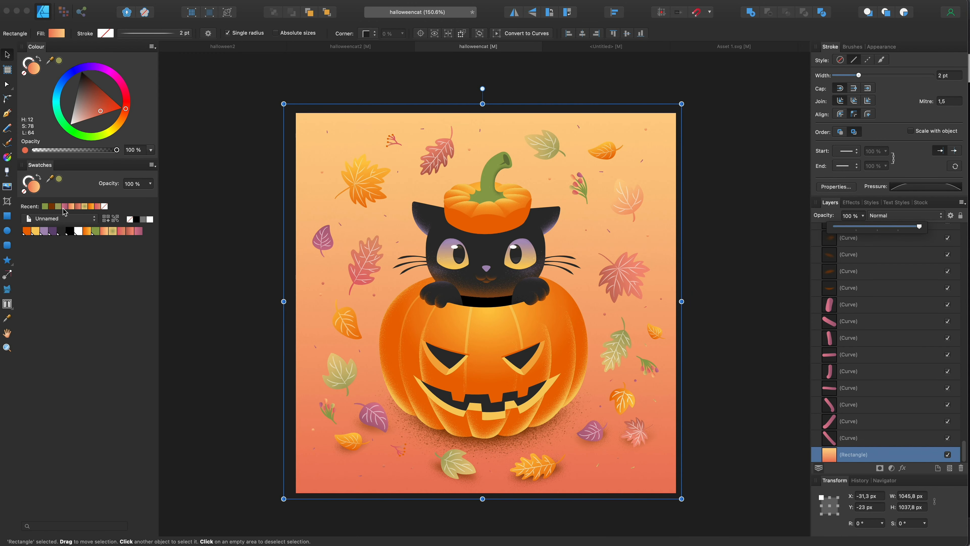
Try yellow, purple, black and pink gradient swatches as the background rectangle's fill
{"action": "left_click", "coordinate": [35, 232]}
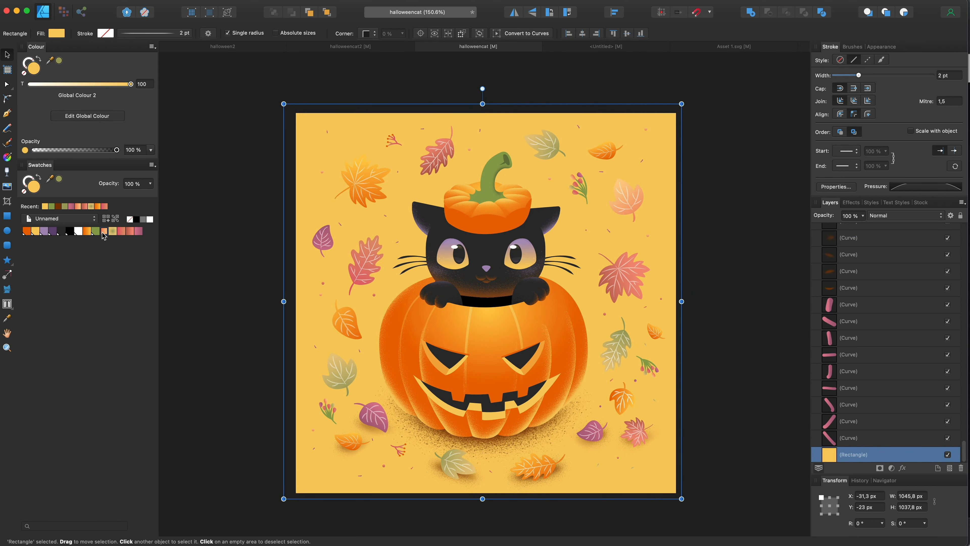
{"action": "left_click", "coordinate": [104, 232]}
{"action": "left_click", "coordinate": [44, 231]}
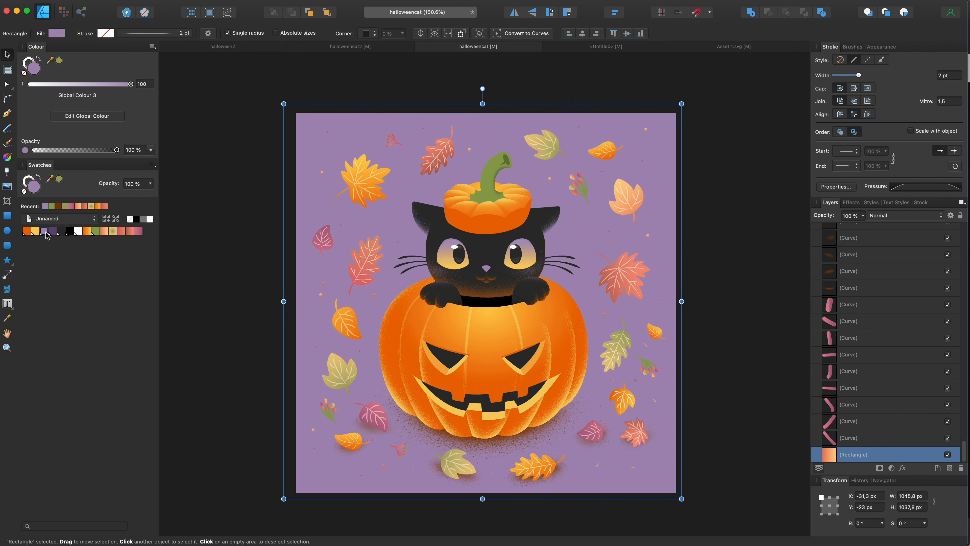
{"action": "left_click", "coordinate": [70, 231]}
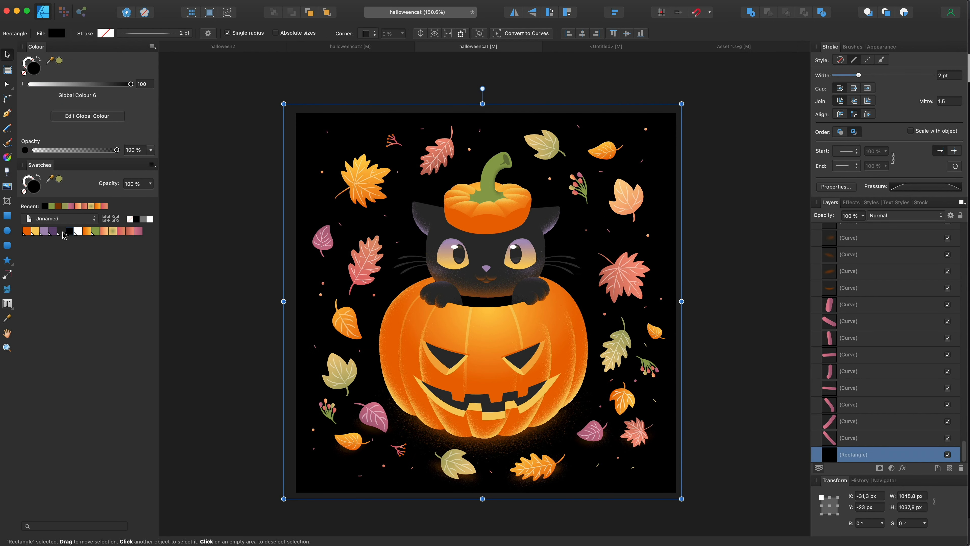
{"action": "left_click", "coordinate": [62, 234]}
{"action": "left_click", "coordinate": [138, 232]}
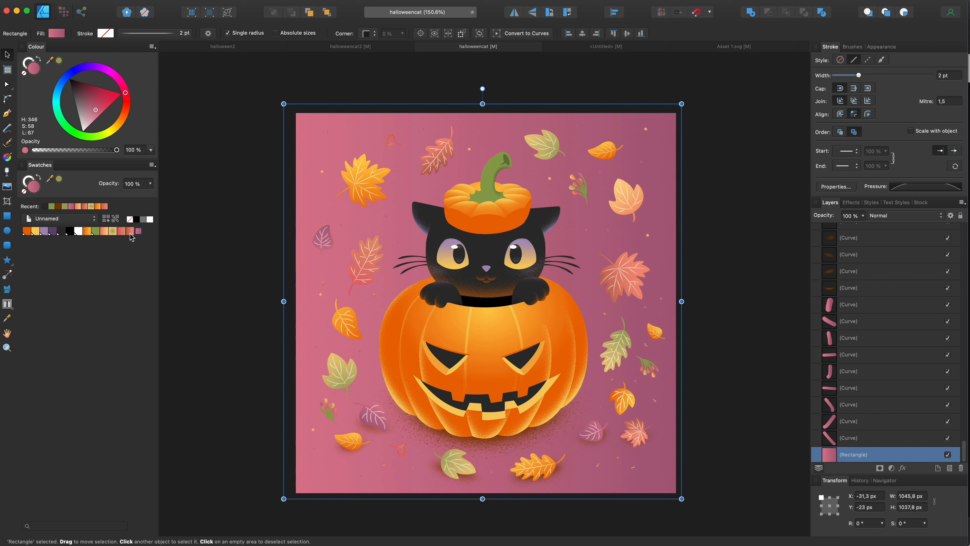
{"action": "left_click", "coordinate": [129, 231]}
Fill the background with the peach-coral gradient swatch and run it vertically with coral at the top
{"action": "left_click", "coordinate": [104, 231]}
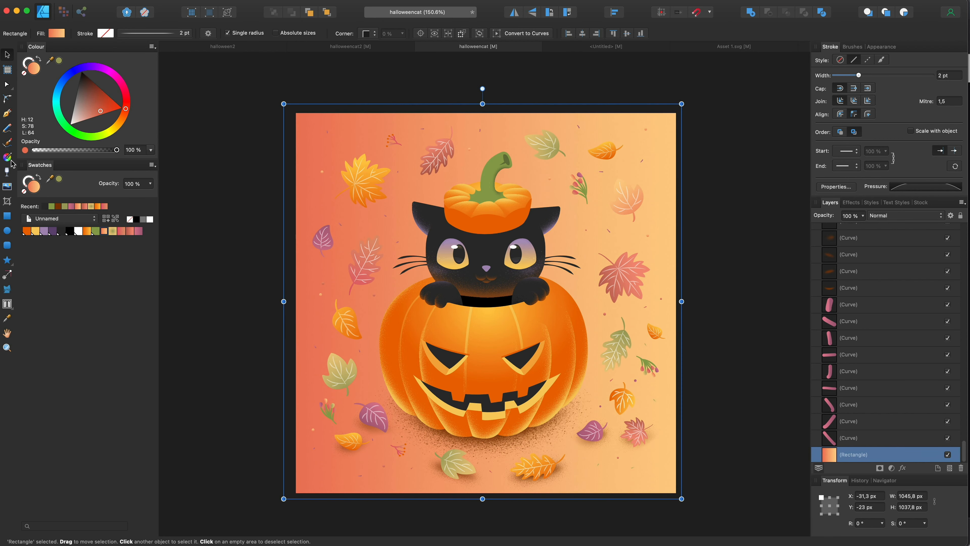
{"action": "left_click", "coordinate": [8, 157]}
{"action": "left_click_drag", "start_coordinate": [460, 116], "coordinate": [460, 473]}
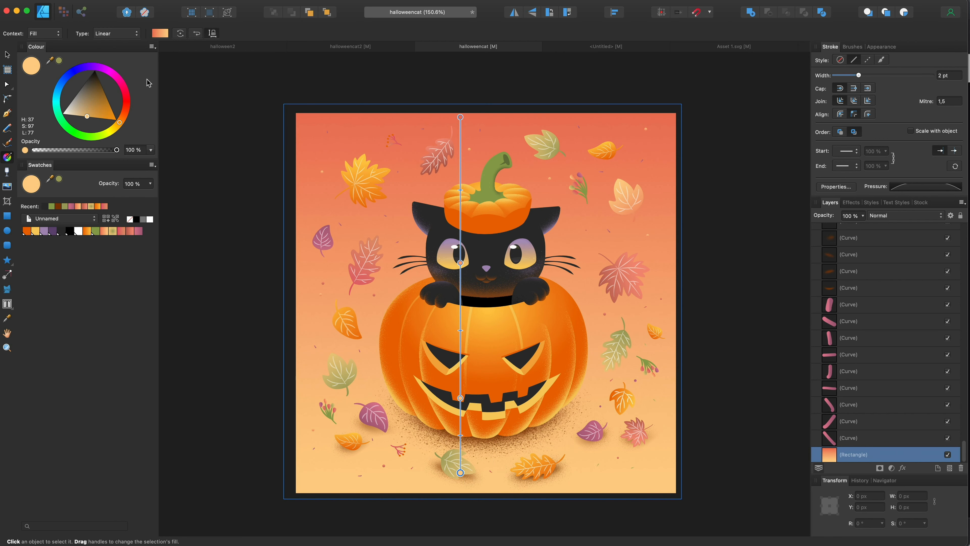
Darken the first stop of the background gradient to deep red
{"action": "left_click", "coordinate": [160, 34]}
{"action": "left_click", "coordinate": [193, 131]}
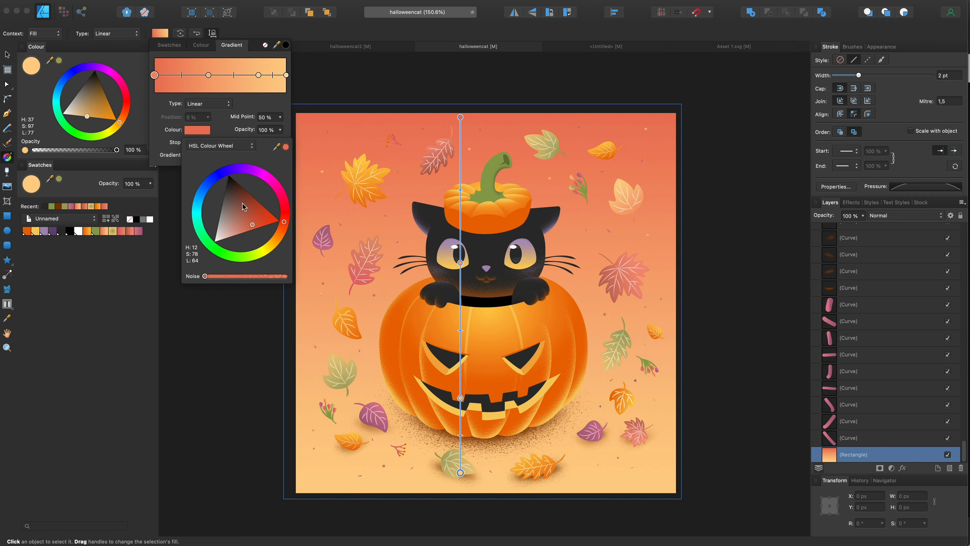
{"action": "left_click_drag", "start_coordinate": [244, 207], "coordinate": [256, 209]}
Try several colours on the background gradient's 41 % stop, ending with golden yellow H 42, S 100, L 57
{"action": "left_click", "coordinate": [209, 75]}
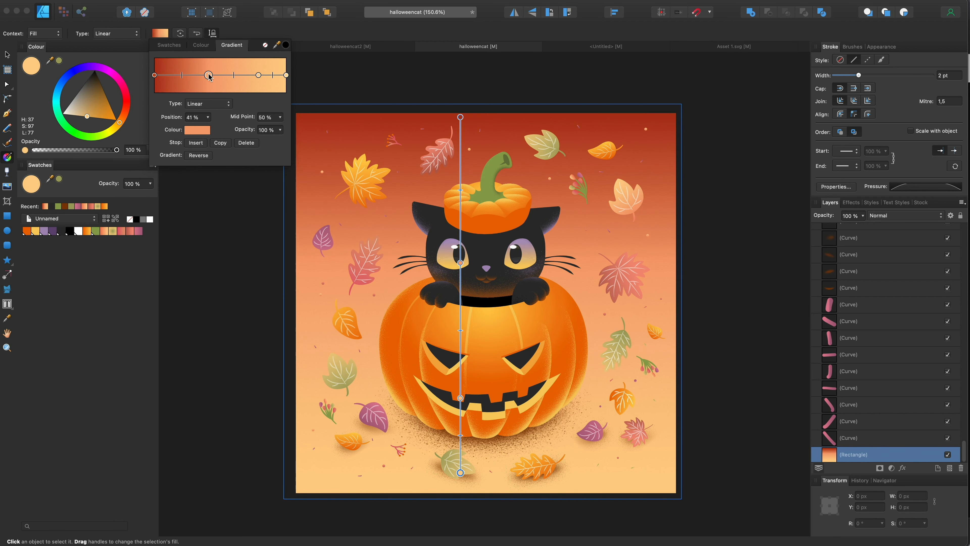
{"action": "left_click", "coordinate": [198, 130]}
{"action": "left_click", "coordinate": [252, 208]}
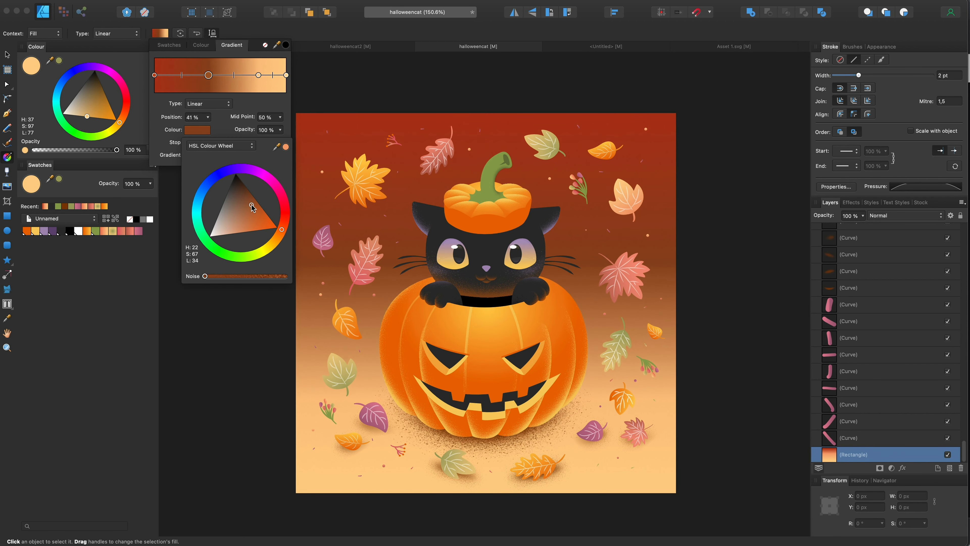
{"action": "mouse_move", "coordinate": [261, 211]}
{"action": "left_mouse_down"}
{"action": "mouse_move", "coordinate": [250, 216]}
{"action": "mouse_move", "coordinate": [258, 217]}
{"action": "mouse_move", "coordinate": [237, 199]}
{"action": "mouse_move", "coordinate": [237, 184]}
{"action": "left_mouse_up"}
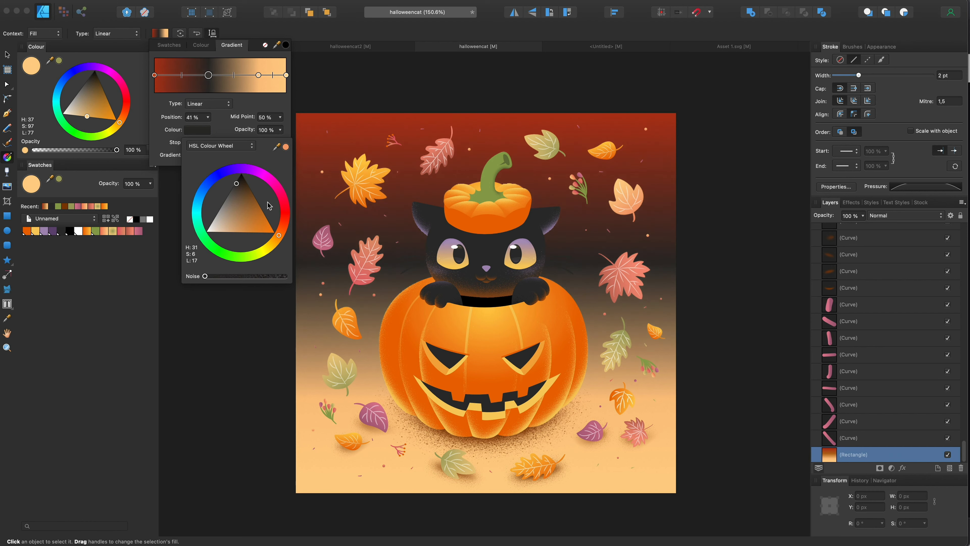
{"action": "left_click_drag", "start_coordinate": [283, 222], "coordinate": [271, 245]}
{"action": "mouse_move", "coordinate": [246, 185]}
{"action": "left_mouse_down"}
{"action": "mouse_move", "coordinate": [185, 227]}
{"action": "mouse_move", "coordinate": [216, 209]}
{"action": "left_mouse_up"}
{"action": "mouse_move", "coordinate": [283, 227]}
{"action": "left_mouse_down"}
{"action": "mouse_move", "coordinate": [244, 201]}
{"action": "mouse_move", "coordinate": [225, 217]}
{"action": "mouse_move", "coordinate": [273, 241]}
{"action": "mouse_move", "coordinate": [256, 231]}
{"action": "mouse_move", "coordinate": [258, 240]}
{"action": "left_mouse_up"}
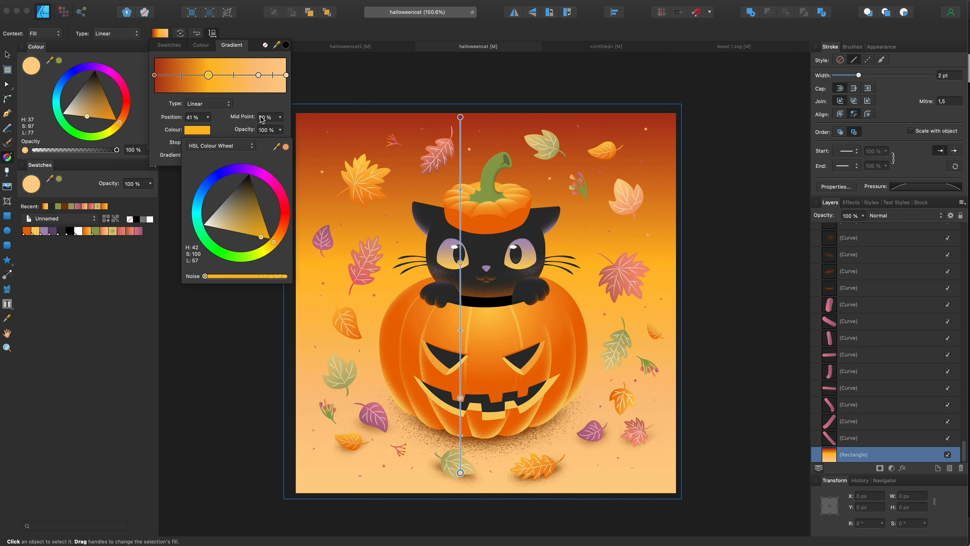
Lighten the background gradient's 79 % stop and set its end stop to pale peach H 37, S 95, L 83
{"action": "left_click", "coordinate": [259, 75]}
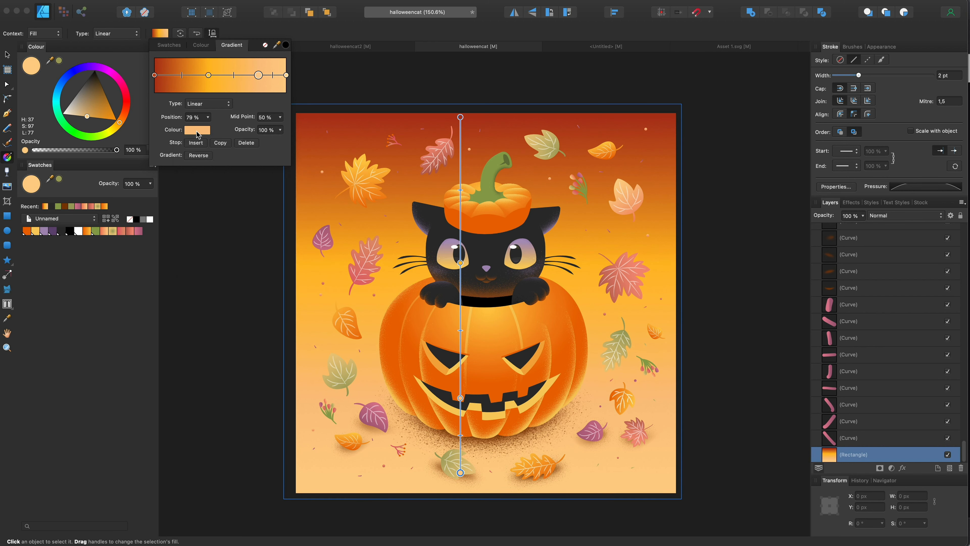
{"action": "mouse_move", "coordinate": [239, 234]}
{"action": "left_mouse_down"}
{"action": "mouse_move", "coordinate": [224, 235]}
{"action": "mouse_move", "coordinate": [280, 237]}
{"action": "mouse_move", "coordinate": [148, 232]}
{"action": "mouse_move", "coordinate": [224, 234]}
{"action": "left_mouse_up"}
{"action": "left_click", "coordinate": [286, 75]}
{"action": "left_click", "coordinate": [199, 129]}
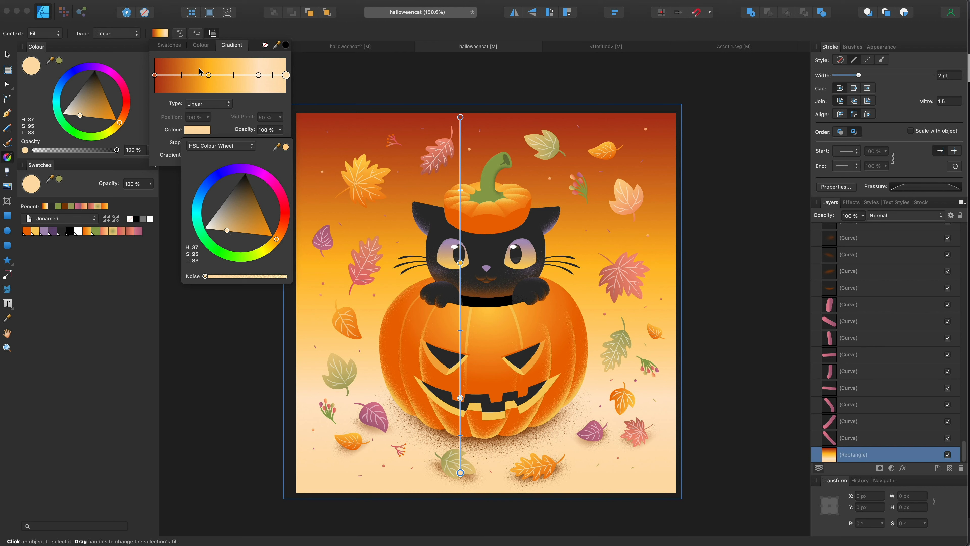
Set the background gradient's first stop to the dark grey sampled from the cat
{"action": "left_click", "coordinate": [209, 75]}
{"action": "left_click", "coordinate": [154, 74]}
{"action": "left_click", "coordinate": [197, 130]}
{"action": "left_click_drag", "start_coordinate": [276, 147], "coordinate": [425, 220]}
{"action": "left_click", "coordinate": [285, 148]}
Set the background gradient's 41 % stop to the purple sampled from the cat's eye
{"action": "left_click", "coordinate": [208, 75]}
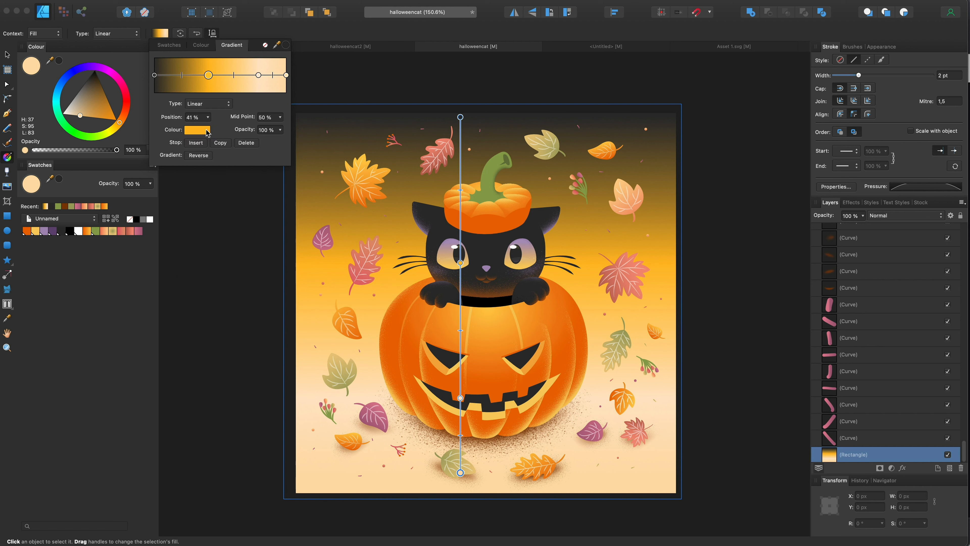
{"action": "left_click", "coordinate": [197, 130]}
{"action": "left_click_drag", "start_coordinate": [276, 147], "coordinate": [450, 237]}
{"action": "left_click", "coordinate": [285, 148]}
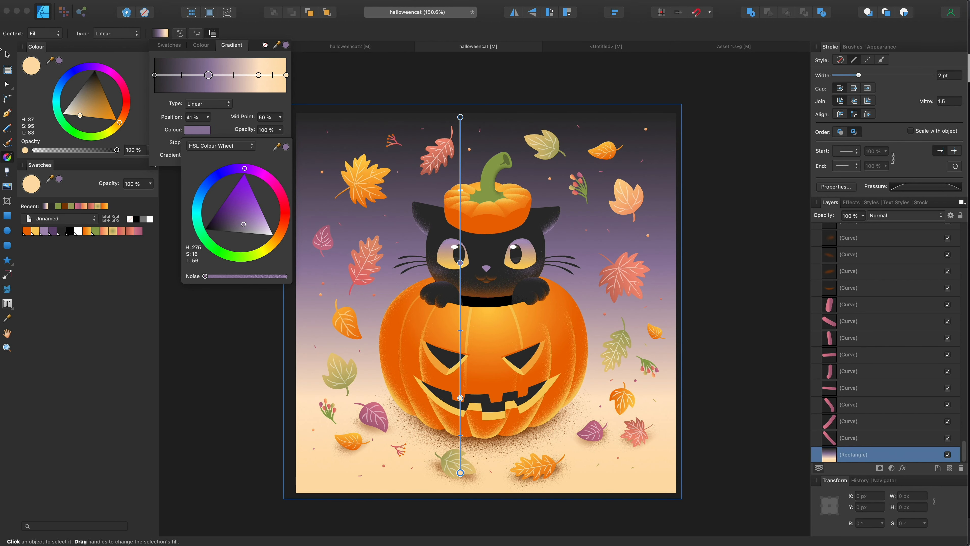
Delete the background gradient's 79 % stop and move the purple stop to 65 %
{"action": "left_click", "coordinate": [259, 75]}
{"action": "key", "text": "BackSpace"}
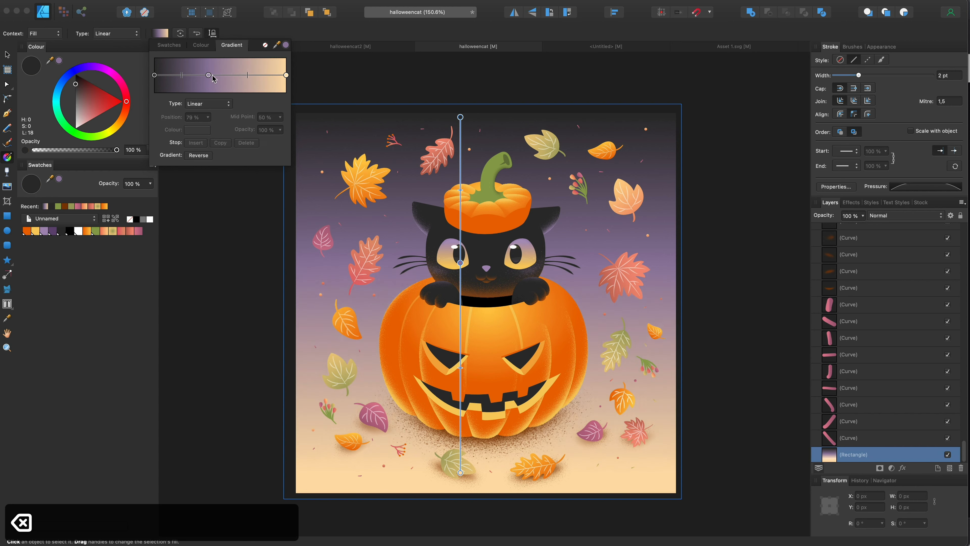
{"action": "left_click_drag", "start_coordinate": [208, 75], "coordinate": [241, 76]}
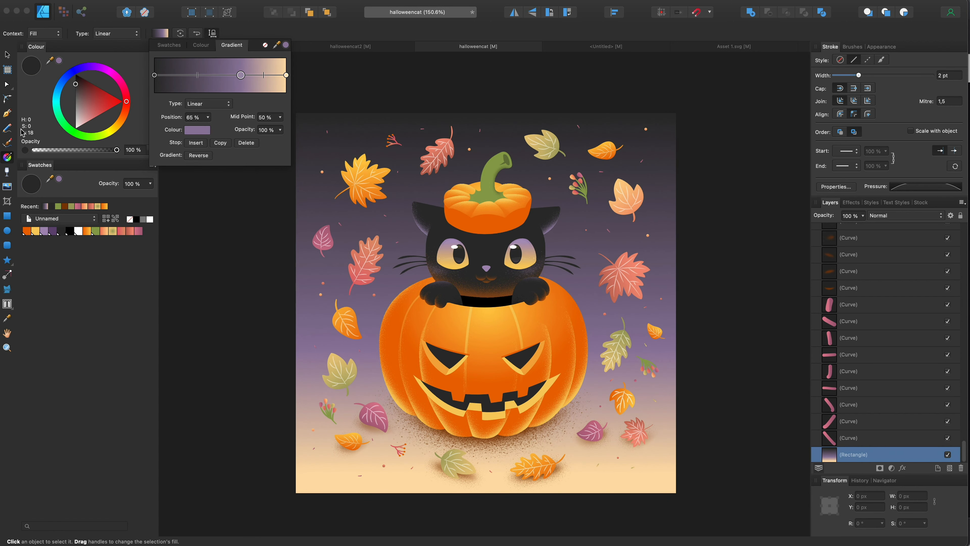
Extend the lower end of the background gradient well below the canvas and deselect the rectangle
{"action": "left_click", "coordinate": [469, 230]}
{"action": "left_click_drag", "start_coordinate": [461, 472], "coordinate": [460, 545]}
{"action": "scroll", "coordinate": [567, 297], "scroll_direction": "up", "scroll_amount": 3}
{"action": "scroll", "coordinate": [565, 268], "scroll_direction": "down", "scroll_amount": 2}
{"action": "scroll", "coordinate": [566, 258], "scroll_direction": "down", "scroll_amount": 2}
{"action": "scroll", "coordinate": [566, 257], "scroll_direction": "up", "scroll_amount": 3}
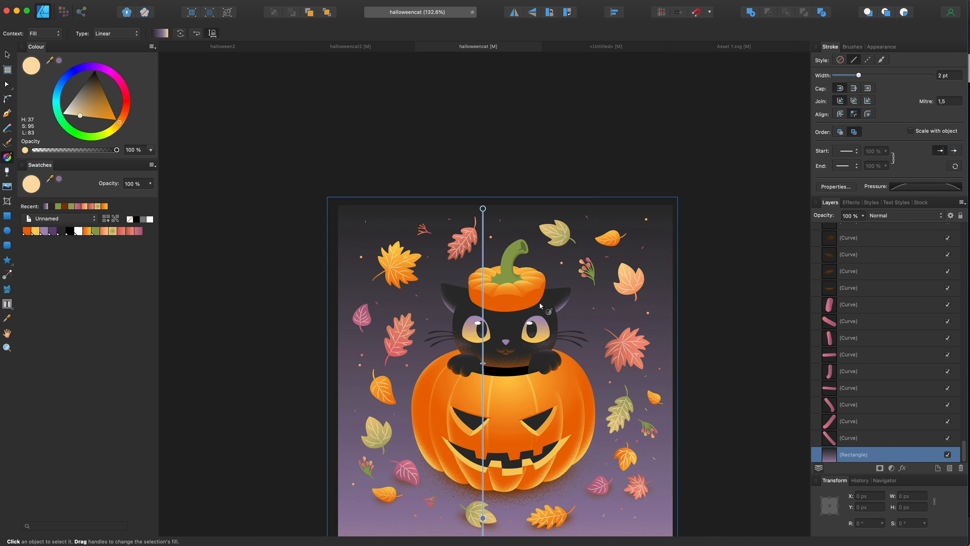
{"action": "scroll", "coordinate": [566, 257], "scroll_direction": "down", "scroll_amount": 1}
{"action": "left_click", "coordinate": [7, 56]}
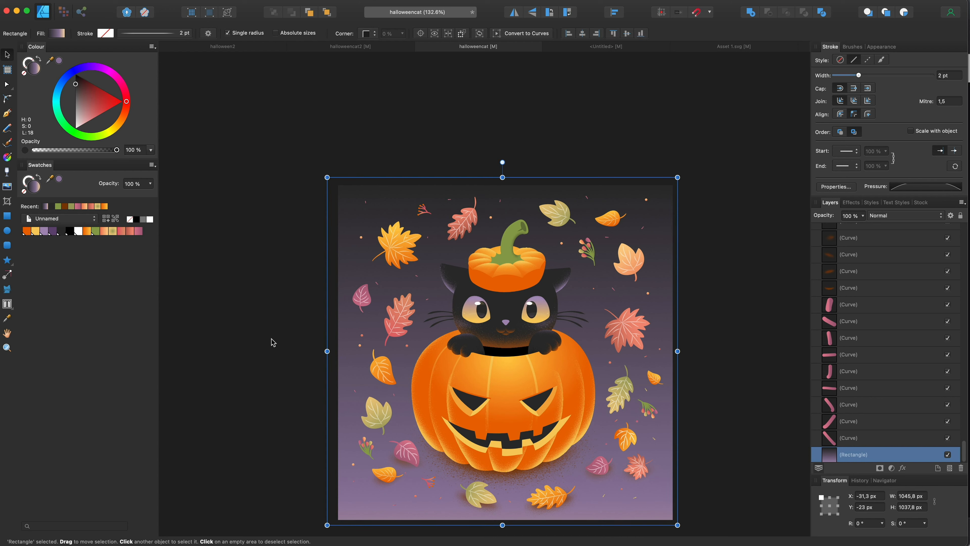
{"action": "left_click", "coordinate": [305, 341]}
{"action": "scroll", "coordinate": [579, 348], "scroll_direction": "down", "scroll_amount": 1}
{"action": "scroll", "coordinate": [579, 347], "scroll_direction": "up", "scroll_amount": 1}
{"action": "scroll", "coordinate": [580, 348], "scroll_direction": "up", "scroll_amount": 2}
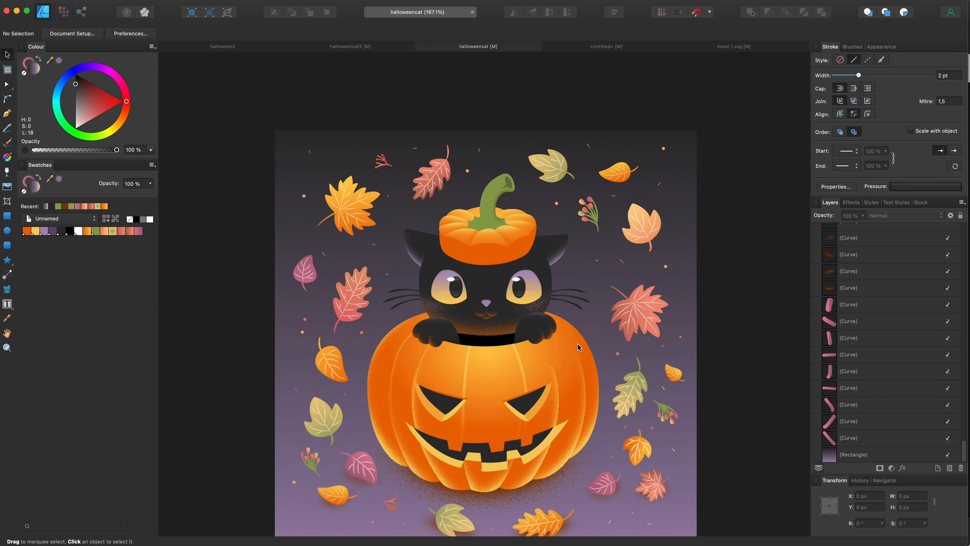
{"action": "scroll", "coordinate": [580, 348], "scroll_direction": "down", "scroll_amount": 1}
Collapse the expanded leaf and sprig groups in the layer list, including Leave4 and the Leave3 groups
{"action": "left_click", "coordinate": [406, 451]}
{"action": "scroll", "coordinate": [896, 408], "scroll_direction": "up", "scroll_amount": 5}
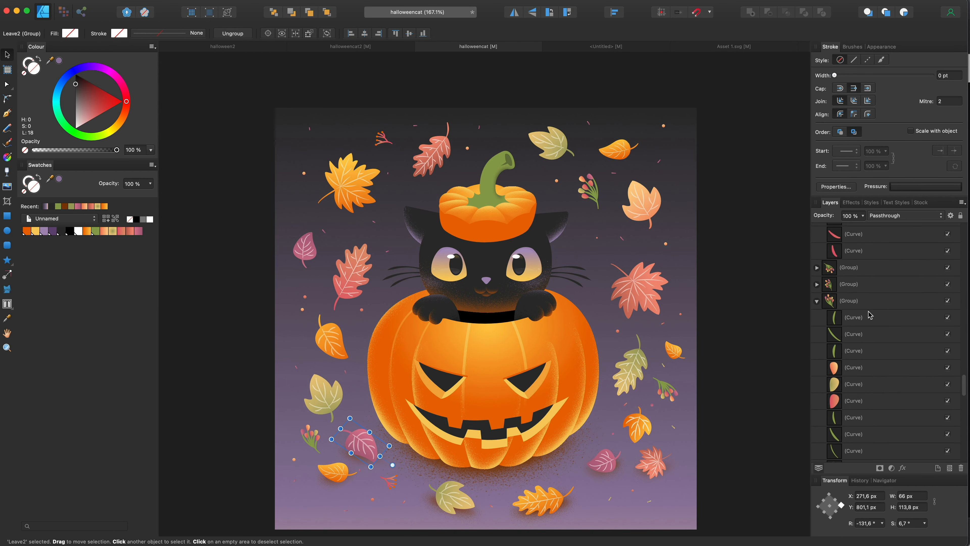
{"action": "left_click", "coordinate": [817, 235]}
{"action": "scroll", "coordinate": [859, 286], "scroll_direction": "up", "scroll_amount": 5}
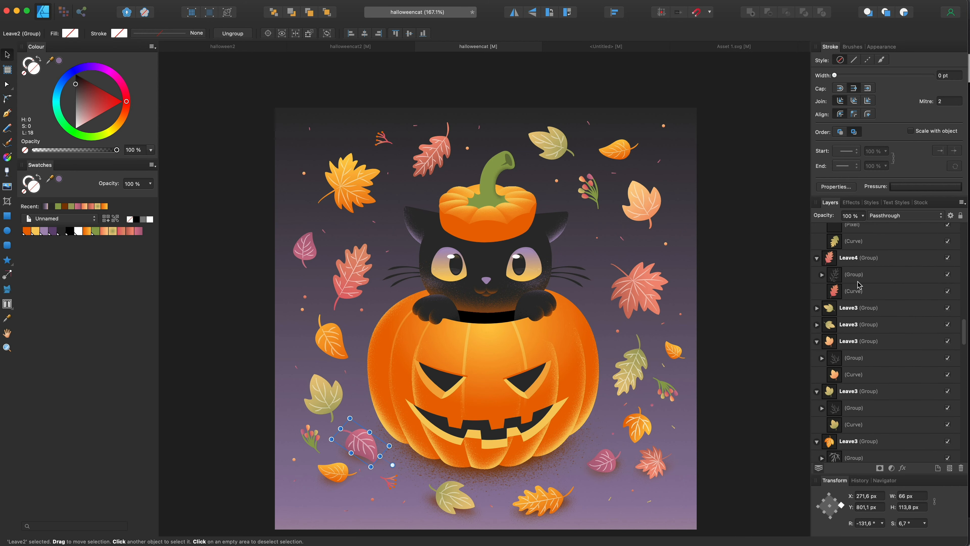
{"action": "left_click", "coordinate": [817, 258]}
{"action": "left_click", "coordinate": [817, 308]}
{"action": "left_click", "coordinate": [818, 324]}
{"action": "left_click", "coordinate": [817, 341]}
{"action": "left_click", "coordinate": [817, 408]}
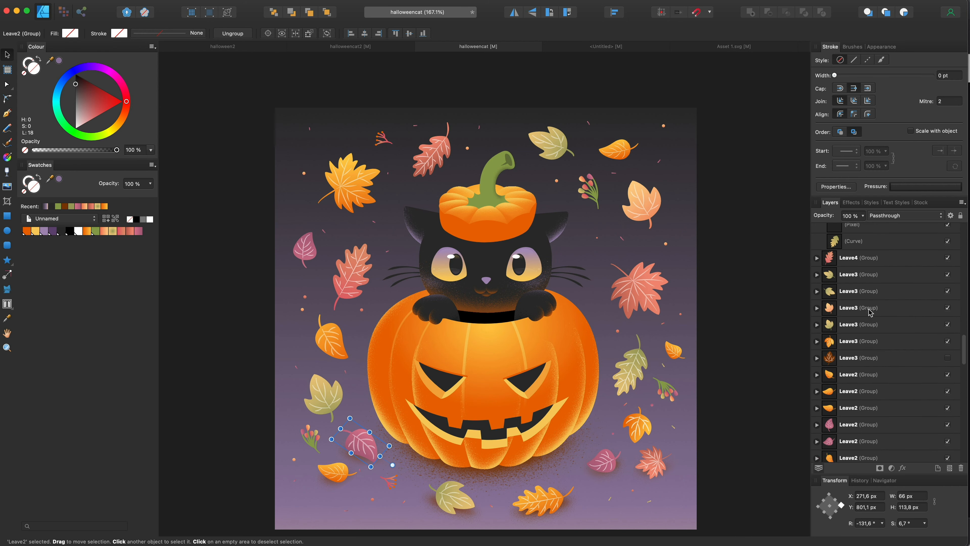
Select all seven shadow curves beneath the pumpkin and leaves and recolour them with the near-black swatch
{"action": "scroll", "coordinate": [868, 313], "scroll_direction": "up", "scroll_amount": 3}
{"action": "left_click", "coordinate": [533, 471]}
{"action": "left_click", "coordinate": [860, 355], "text": "shift"}
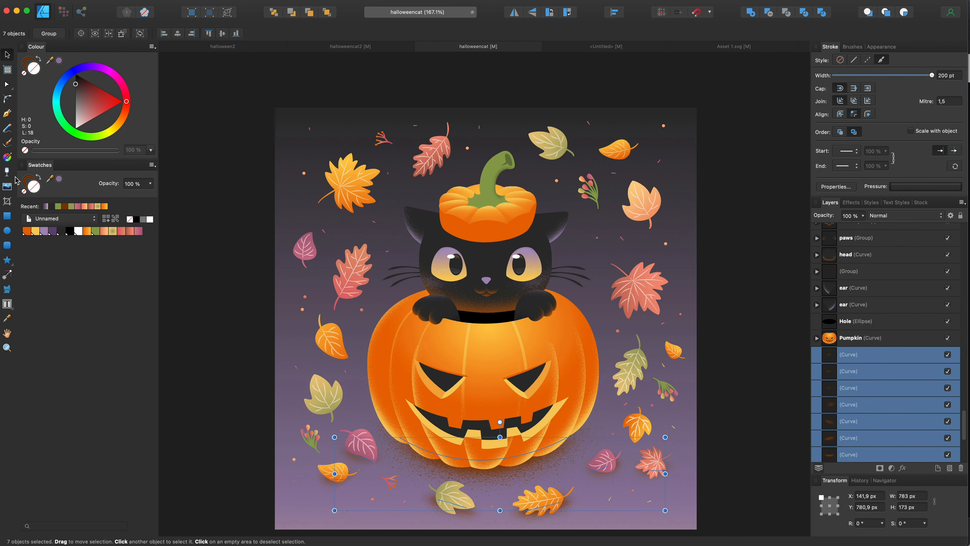
{"action": "left_click", "coordinate": [61, 232]}
{"action": "left_click", "coordinate": [168, 281]}
{"action": "scroll", "coordinate": [252, 285], "scroll_direction": "right", "scroll_amount": 2}
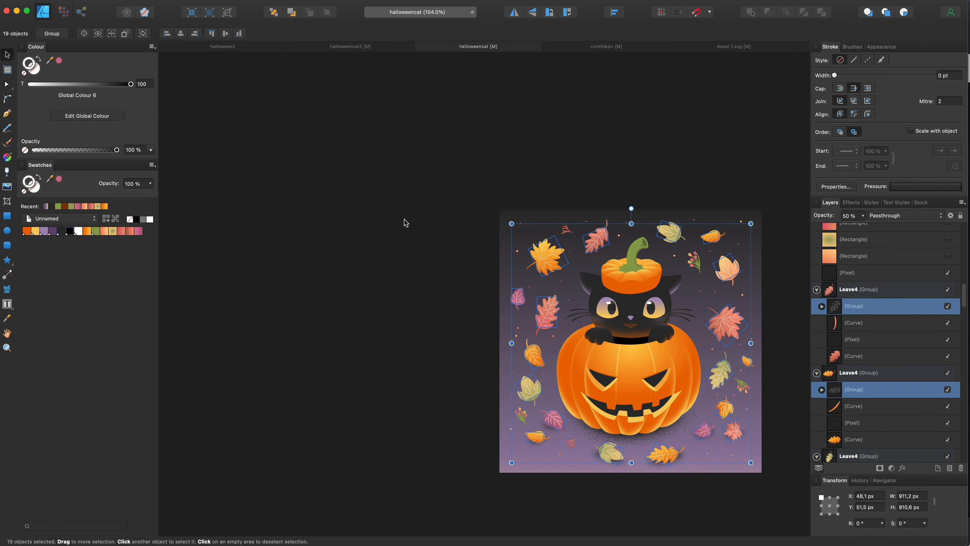
Recolour the selected leaf vein groups with the black Global Colour 6 swatch and raise their opacity to 59 %
{"action": "scroll", "coordinate": [868, 304], "scroll_direction": "down", "scroll_amount": 15}
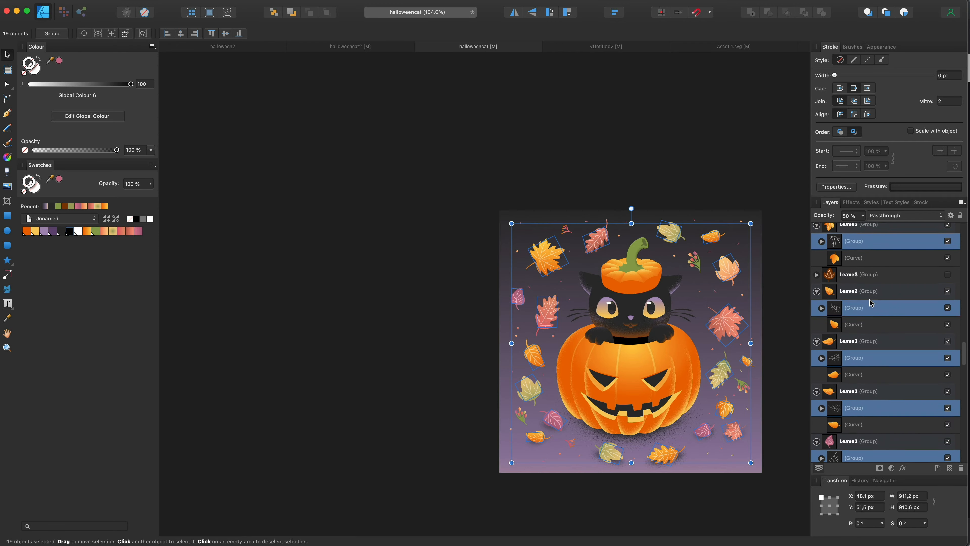
{"action": "scroll", "coordinate": [607, 231], "scroll_direction": "up", "scroll_amount": 4}
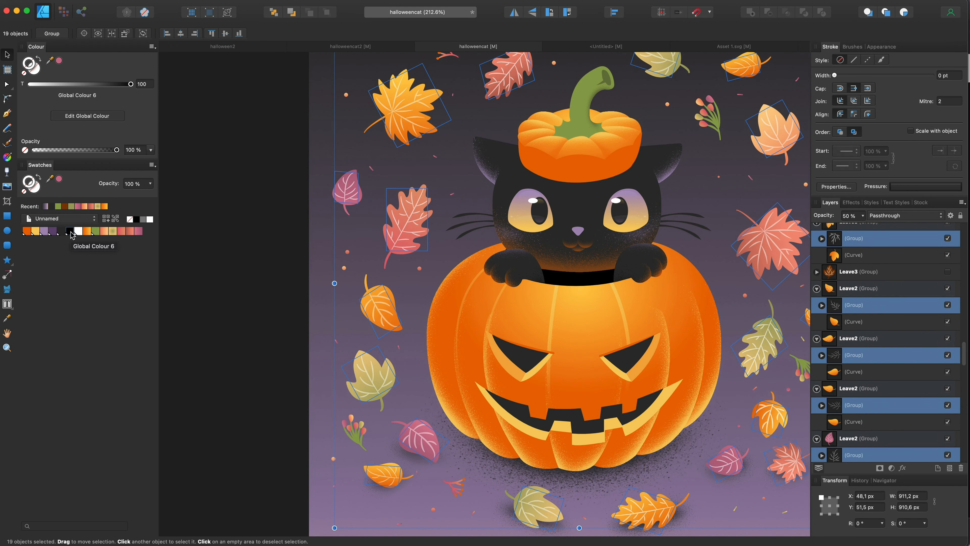
{"action": "left_click", "coordinate": [72, 234]}
{"action": "scroll", "coordinate": [786, 234], "scroll_direction": "down", "scroll_amount": 3}
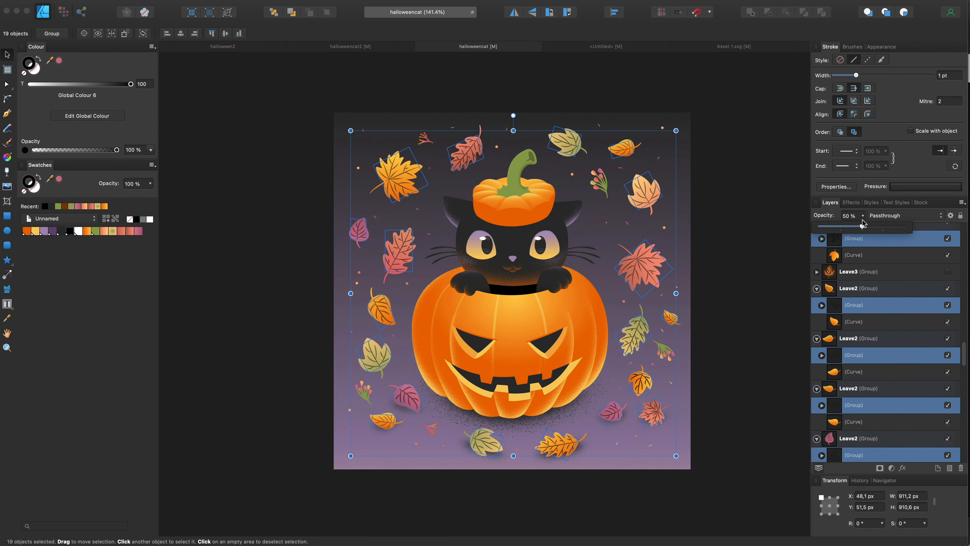
{"action": "mouse_move", "coordinate": [863, 220]}
{"action": "left_mouse_down"}
{"action": "mouse_move", "coordinate": [837, 230]}
{"action": "mouse_move", "coordinate": [890, 230]}
{"action": "mouse_move", "coordinate": [854, 232]}
{"action": "mouse_move", "coordinate": [871, 234]}
{"action": "left_mouse_up"}
Switch the leaf veins' stroke to the dark grey Global Colour 5 swatch and deselect them
{"action": "left_click", "coordinate": [62, 231]}
{"action": "scroll", "coordinate": [727, 246], "scroll_direction": "down", "scroll_amount": 3}
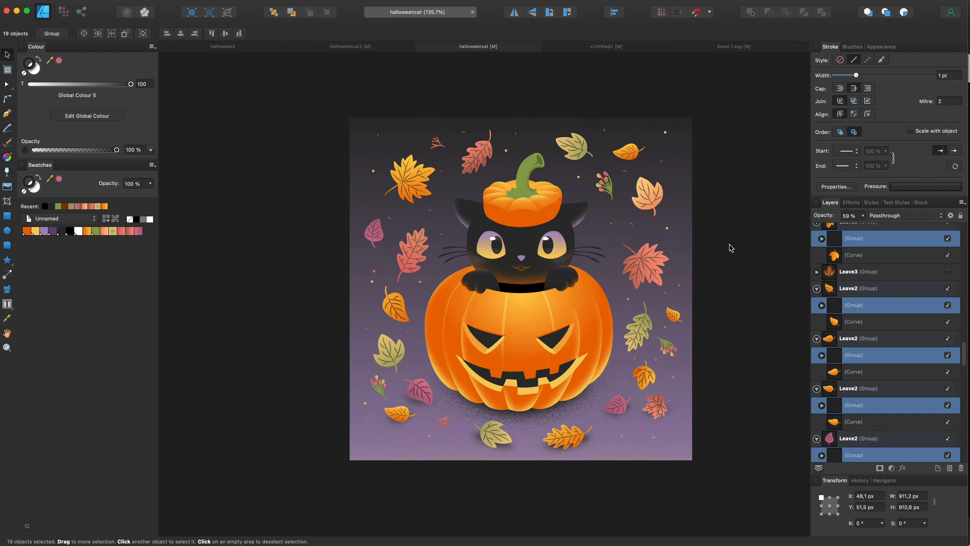
{"action": "scroll", "coordinate": [726, 246], "scroll_direction": "up", "scroll_amount": 4}
{"action": "left_click", "coordinate": [722, 247]}
{"action": "scroll", "coordinate": [737, 229], "scroll_direction": "down", "scroll_amount": 2}
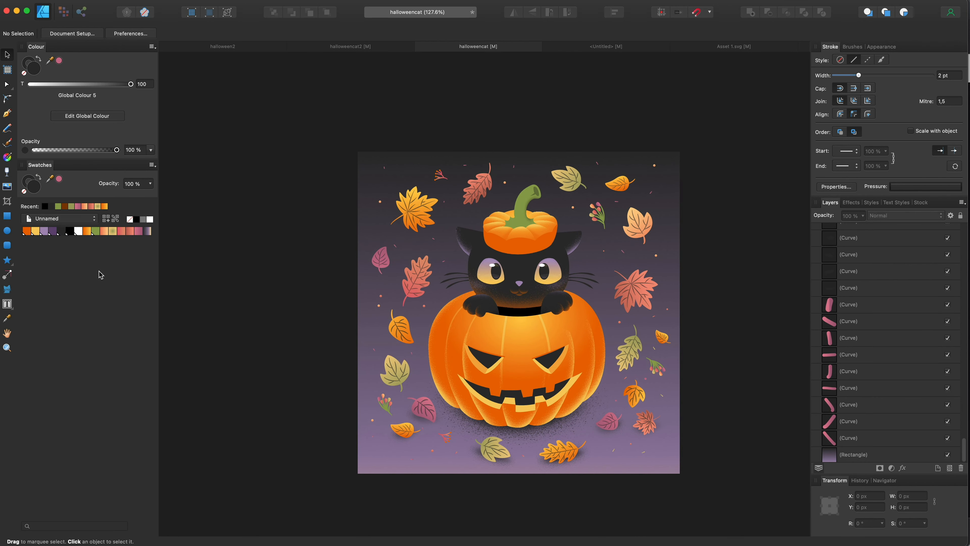
Edit the dark grey Global Colour 5 swatch to a faintly bluish near-black with H 243, S 9, L 13
{"action": "left_click", "coordinate": [62, 233]}
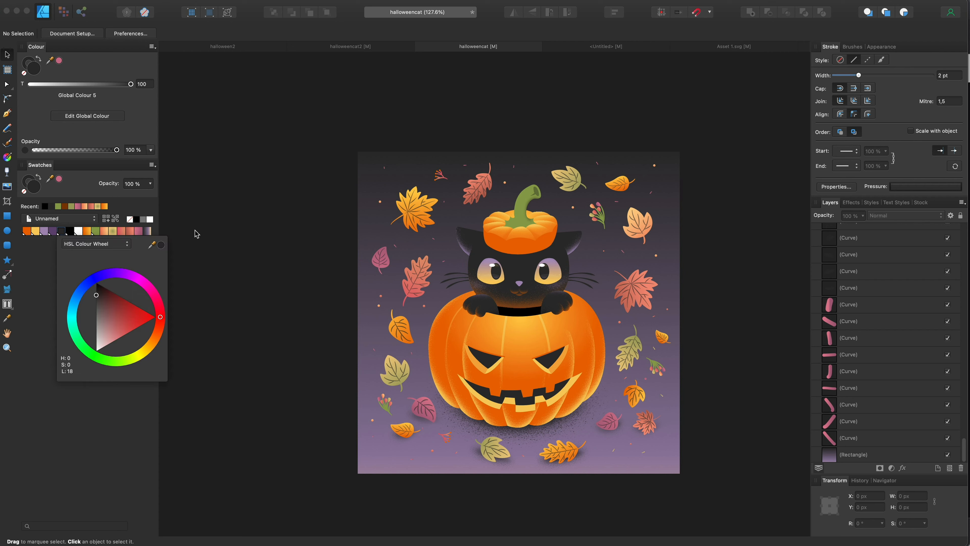
{"action": "left_click_drag", "start_coordinate": [96, 283], "coordinate": [110, 292]}
{"action": "left_click", "coordinate": [95, 281]}
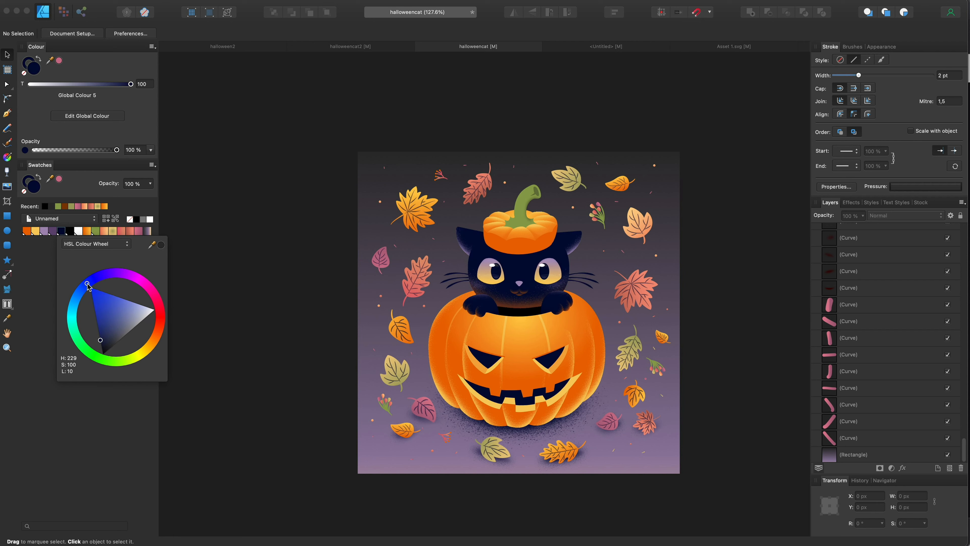
{"action": "left_click_drag", "start_coordinate": [94, 276], "coordinate": [96, 276]}
{"action": "left_click_drag", "start_coordinate": [114, 314], "coordinate": [80, 399]}
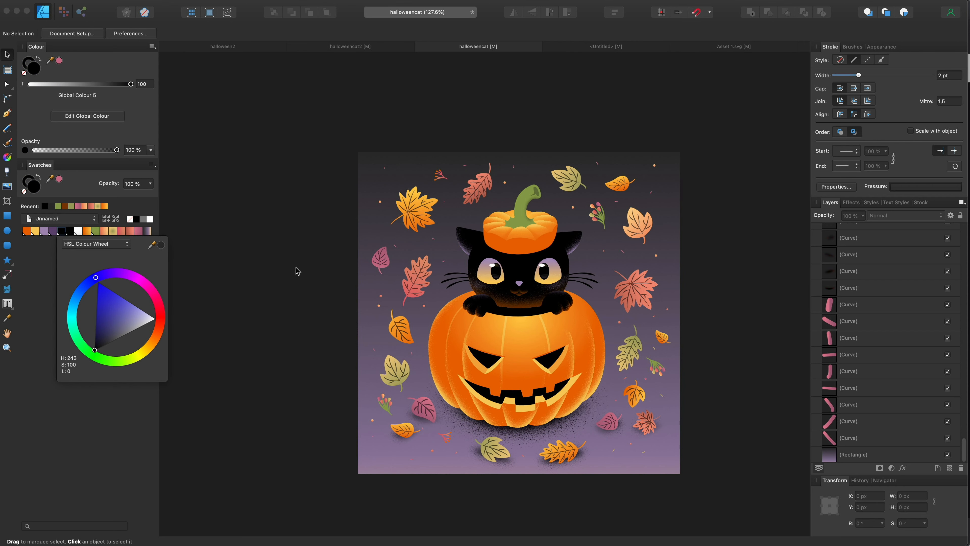
{"action": "left_click", "coordinate": [97, 346]}
{"action": "left_click_drag", "start_coordinate": [97, 348], "coordinate": [102, 344]}
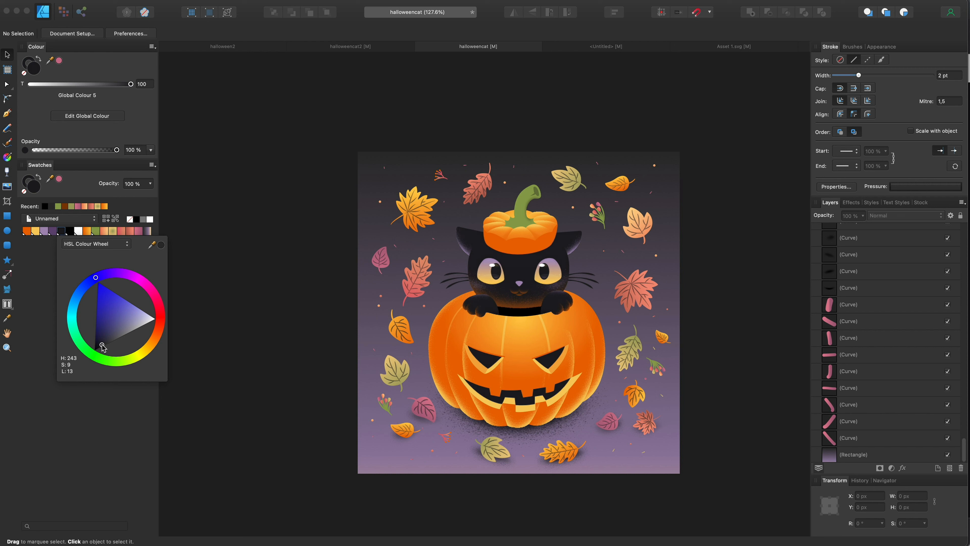
{"action": "left_click", "coordinate": [46, 267]}
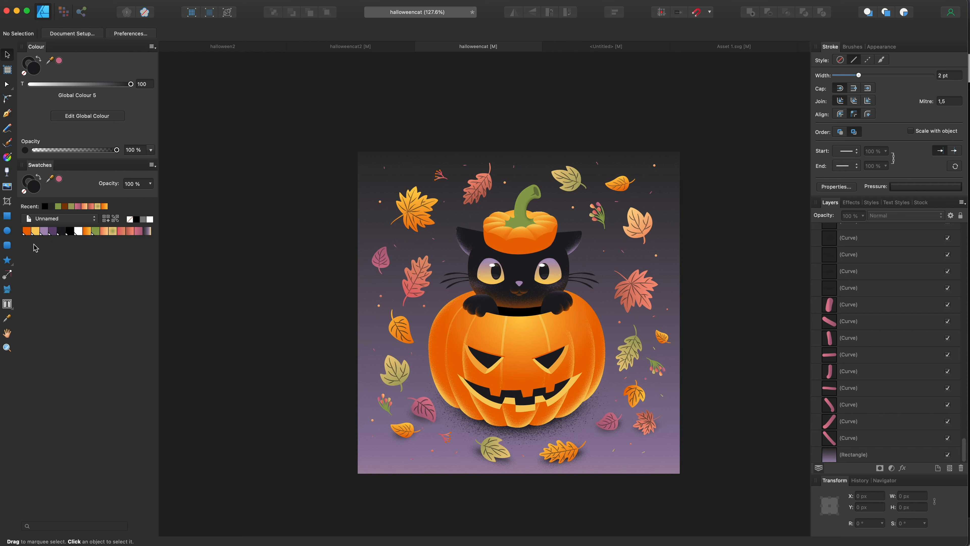